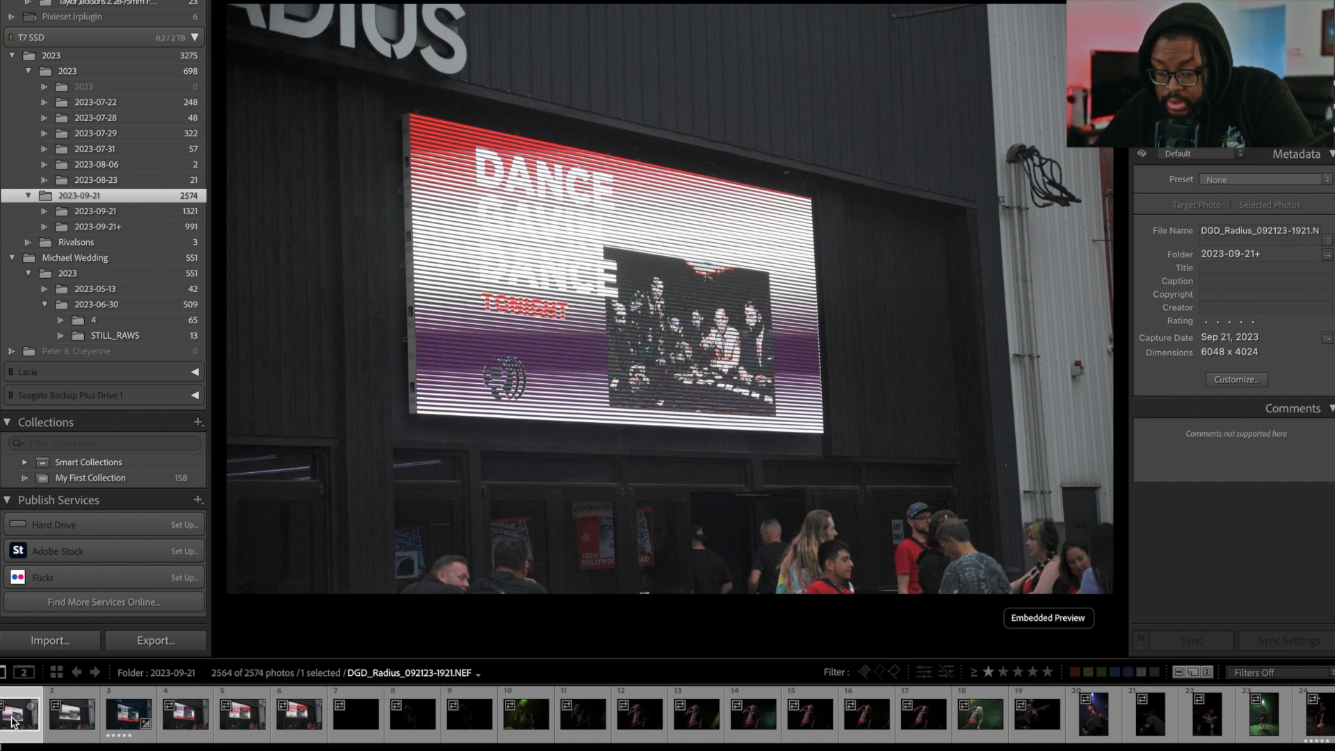
key(Right)
key(Right)
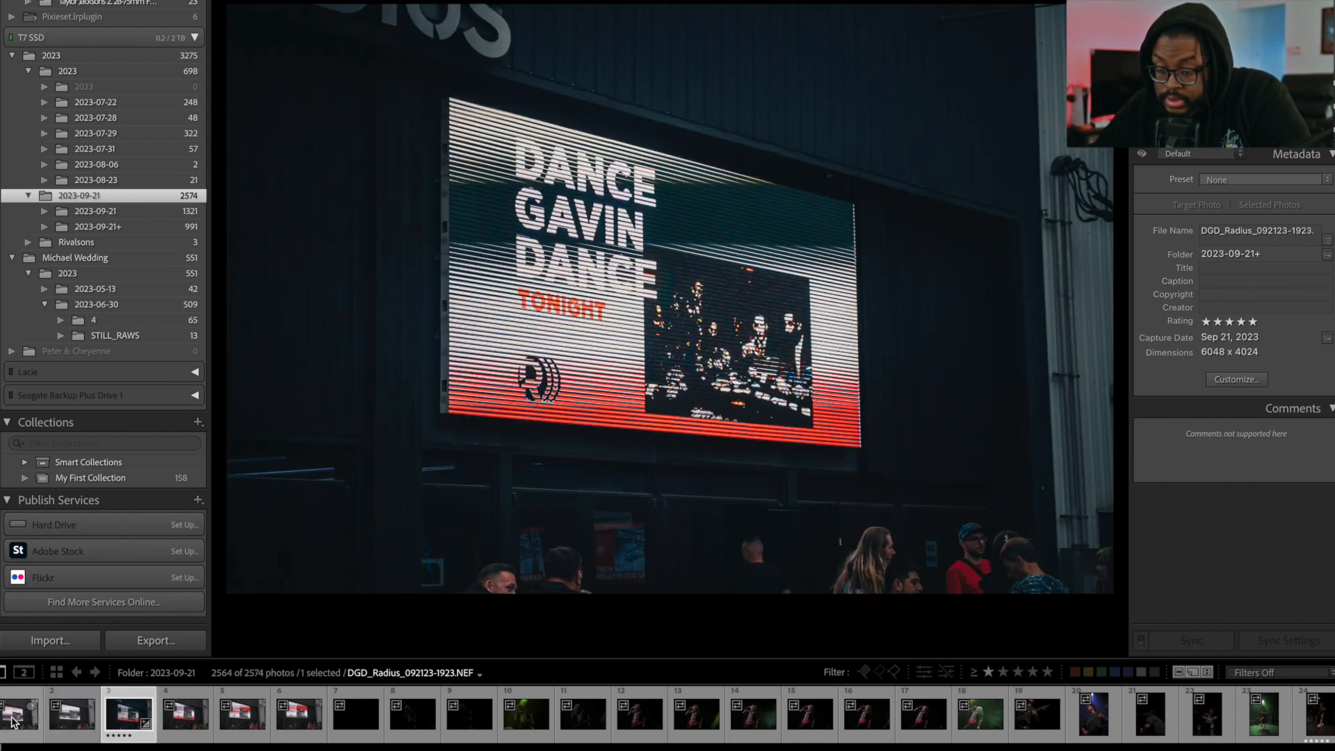
key(Right)
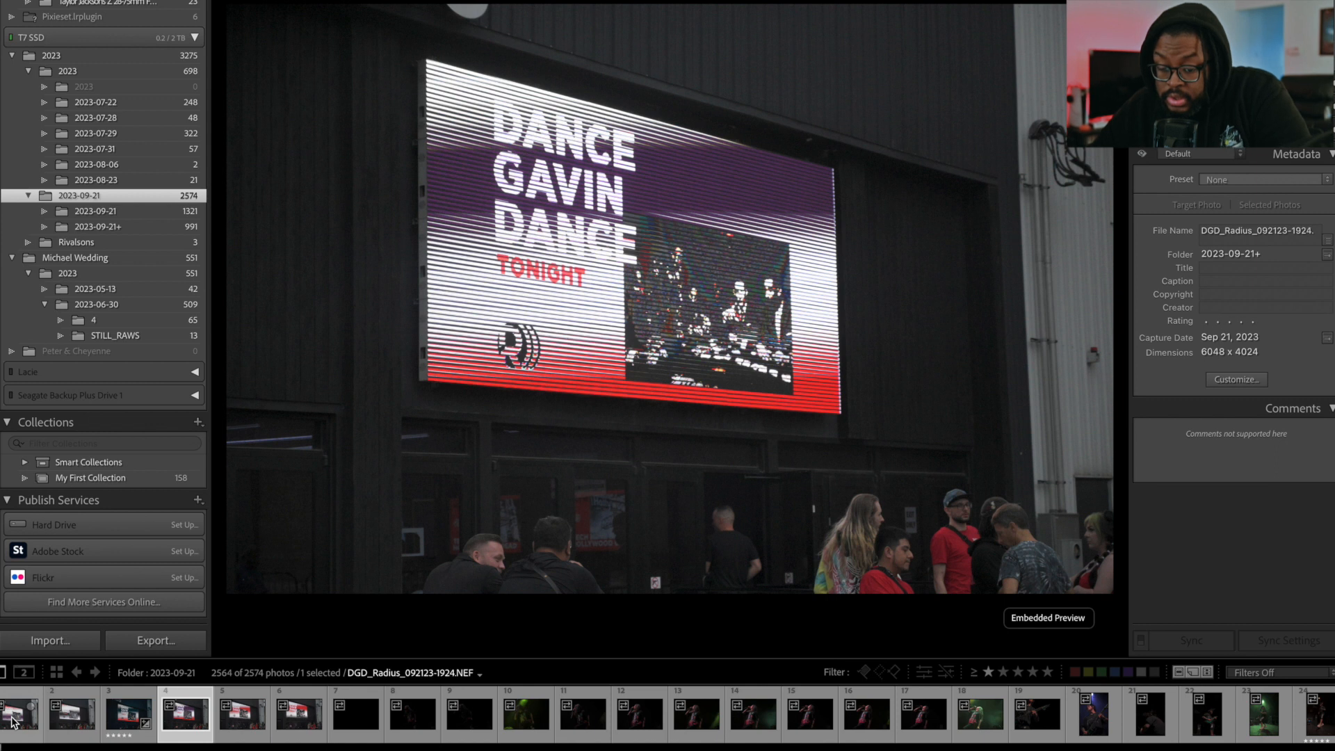
key(Right)
key(Right)
key(Right)
key(Right)
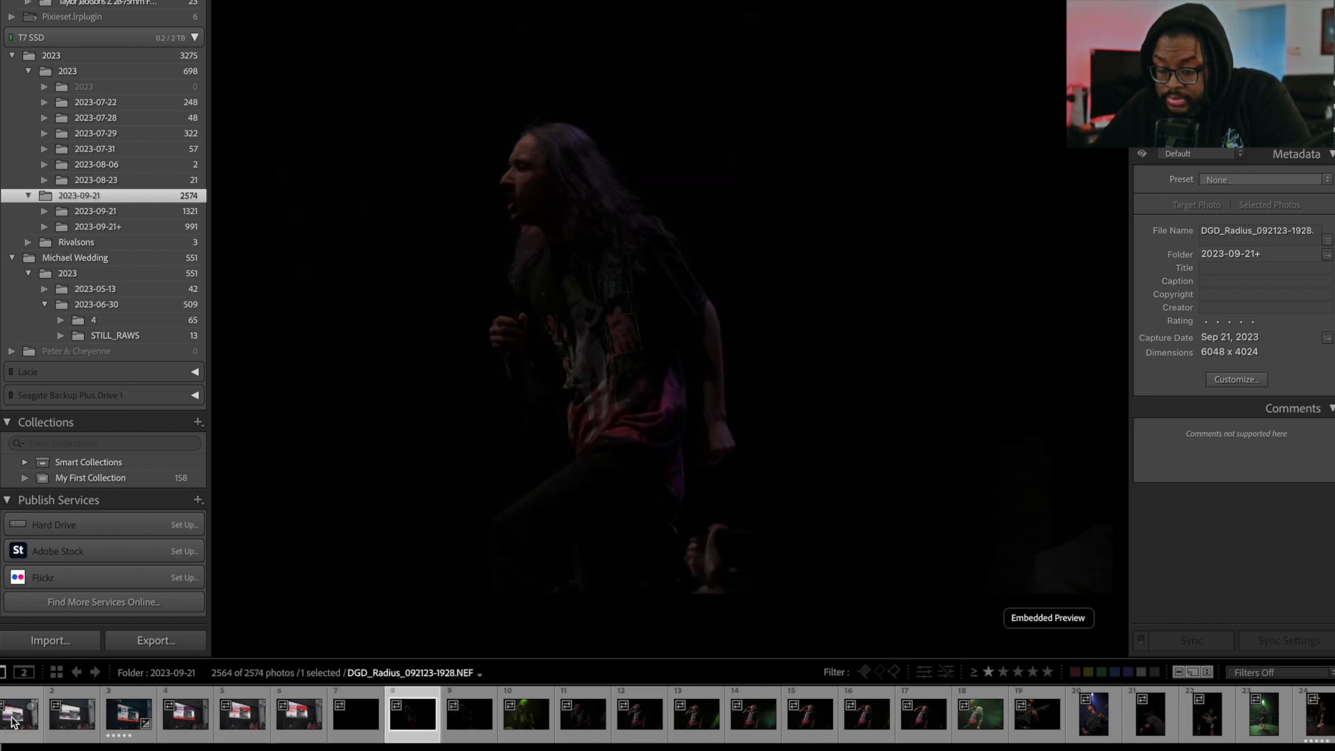
key(Right)
key(Right)
key(Right)
key(Right)
key(Right)
key(Right)
key(Right)
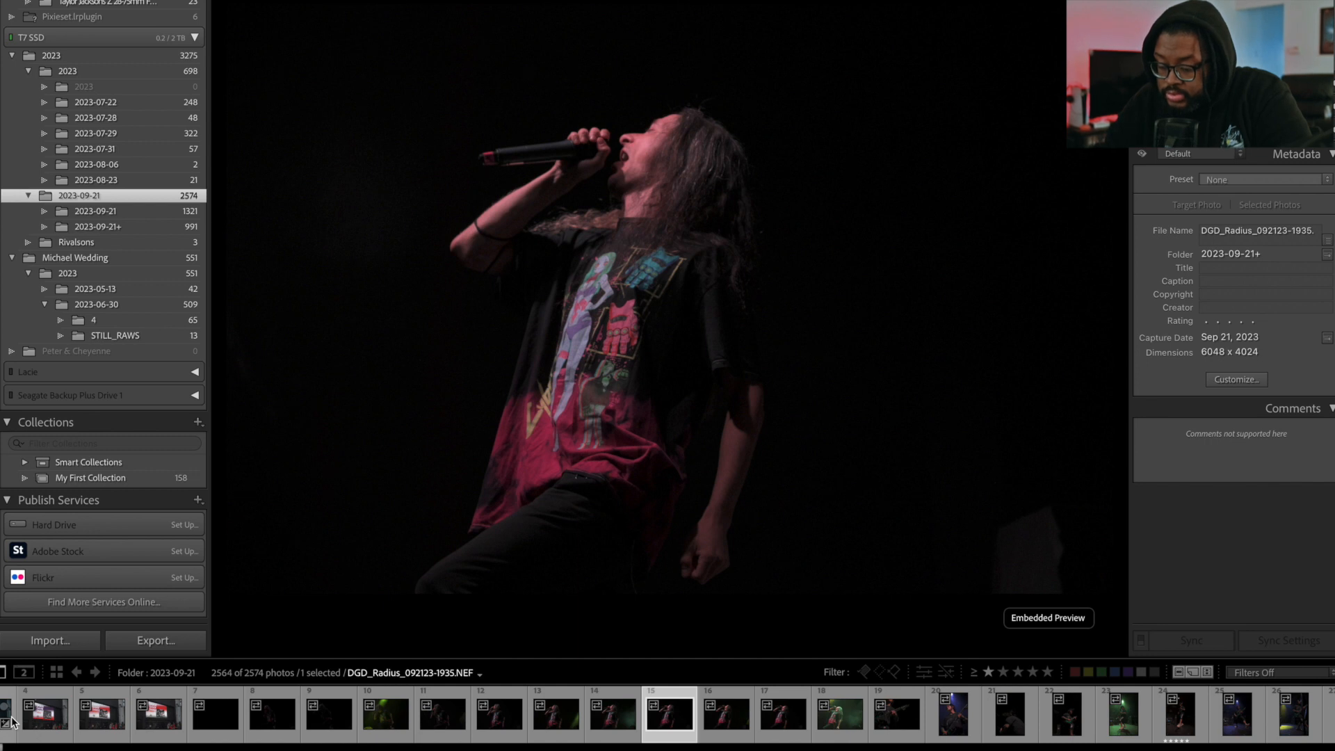
key(F2)
key(Left)
key(Left)
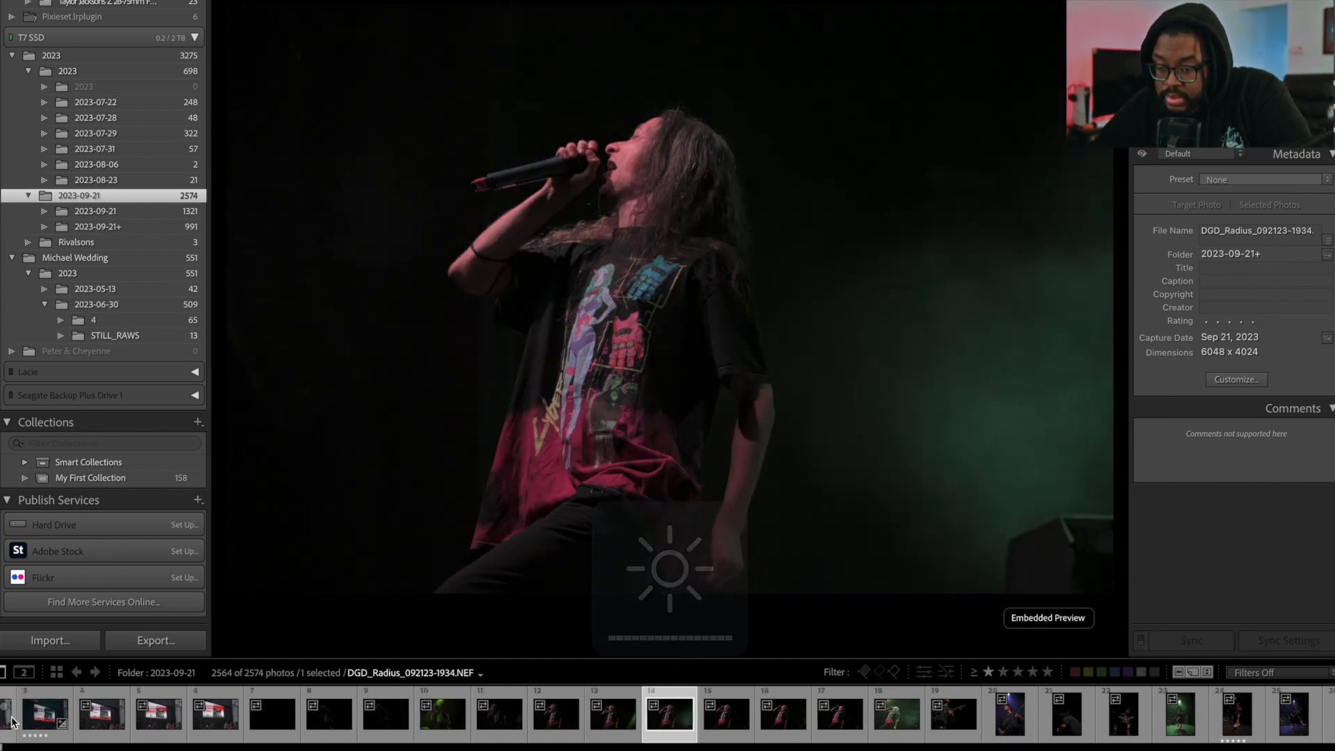
key(Left)
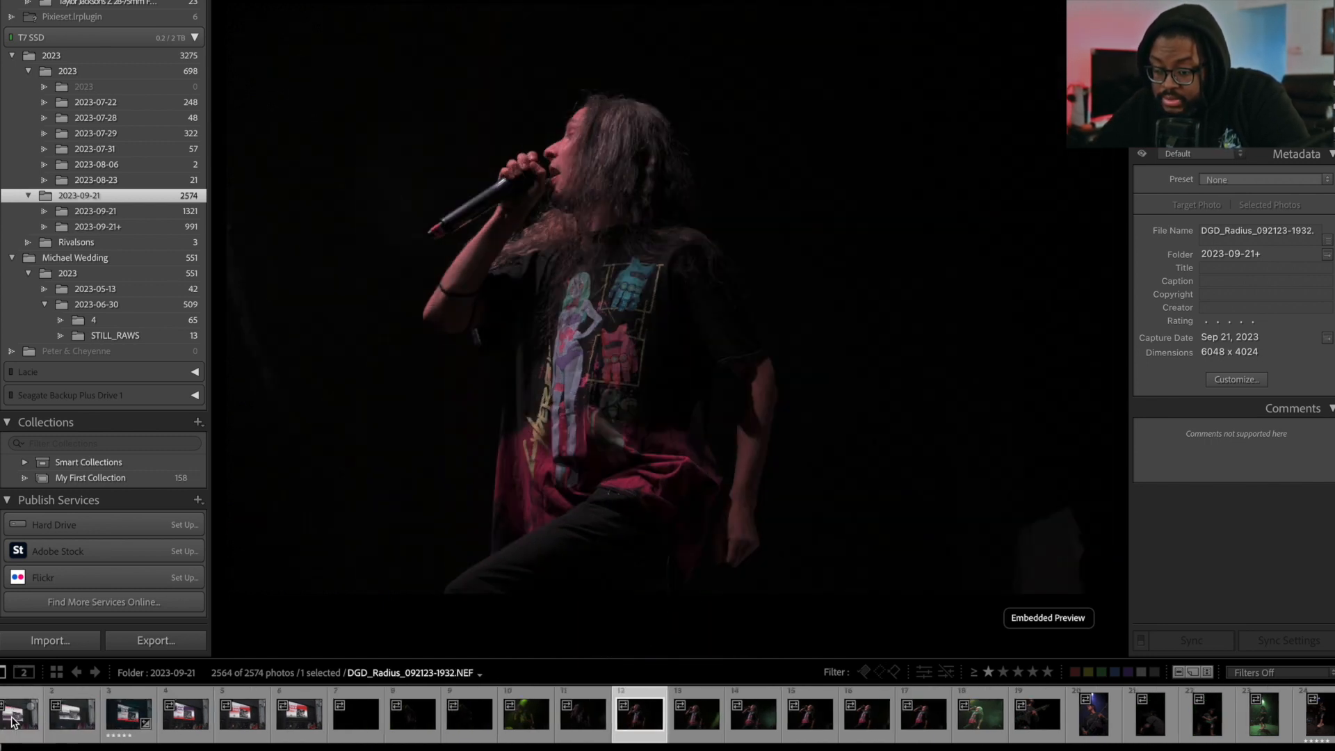
key(Right)
key(Right)
key(Right)
key(Right)
key(5)
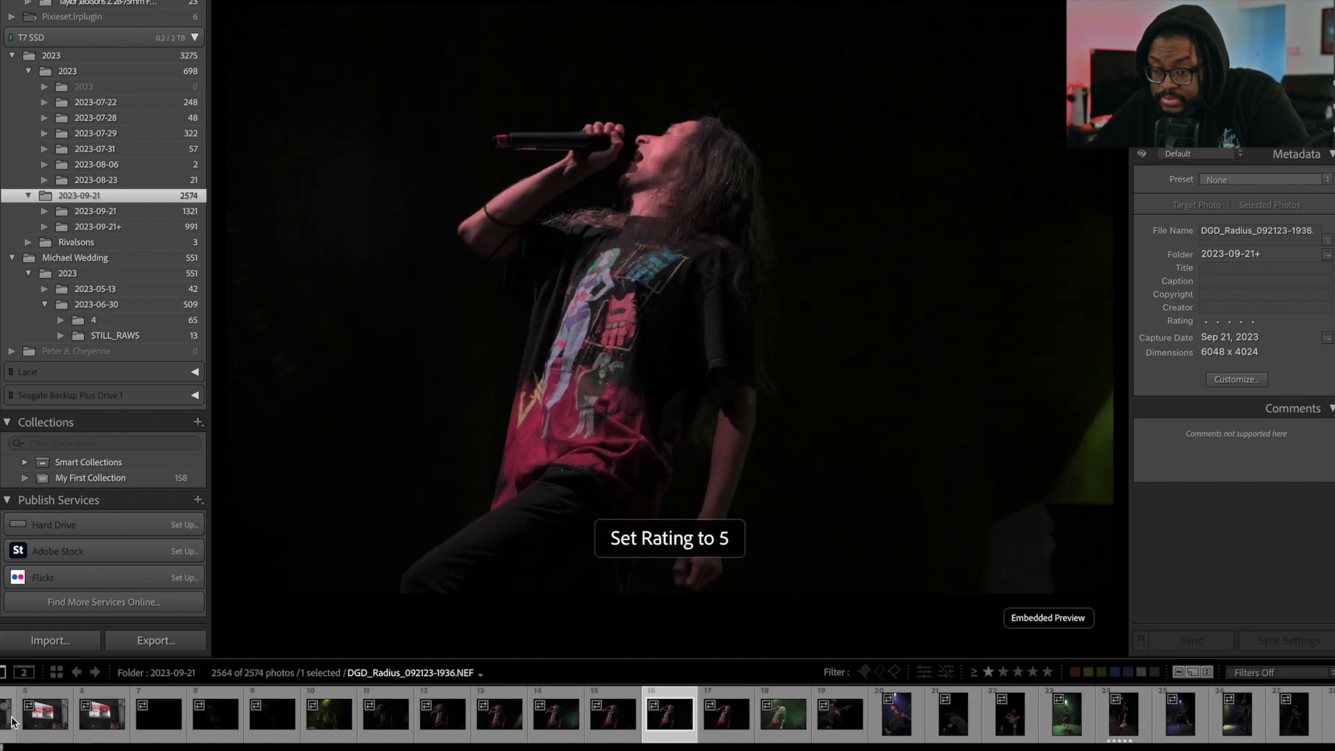
Review the portrait-format guitarist shots that follow, checking sharpness, lighting and pose.
key(Right)
key(Right)
key(Right)
key(Right)
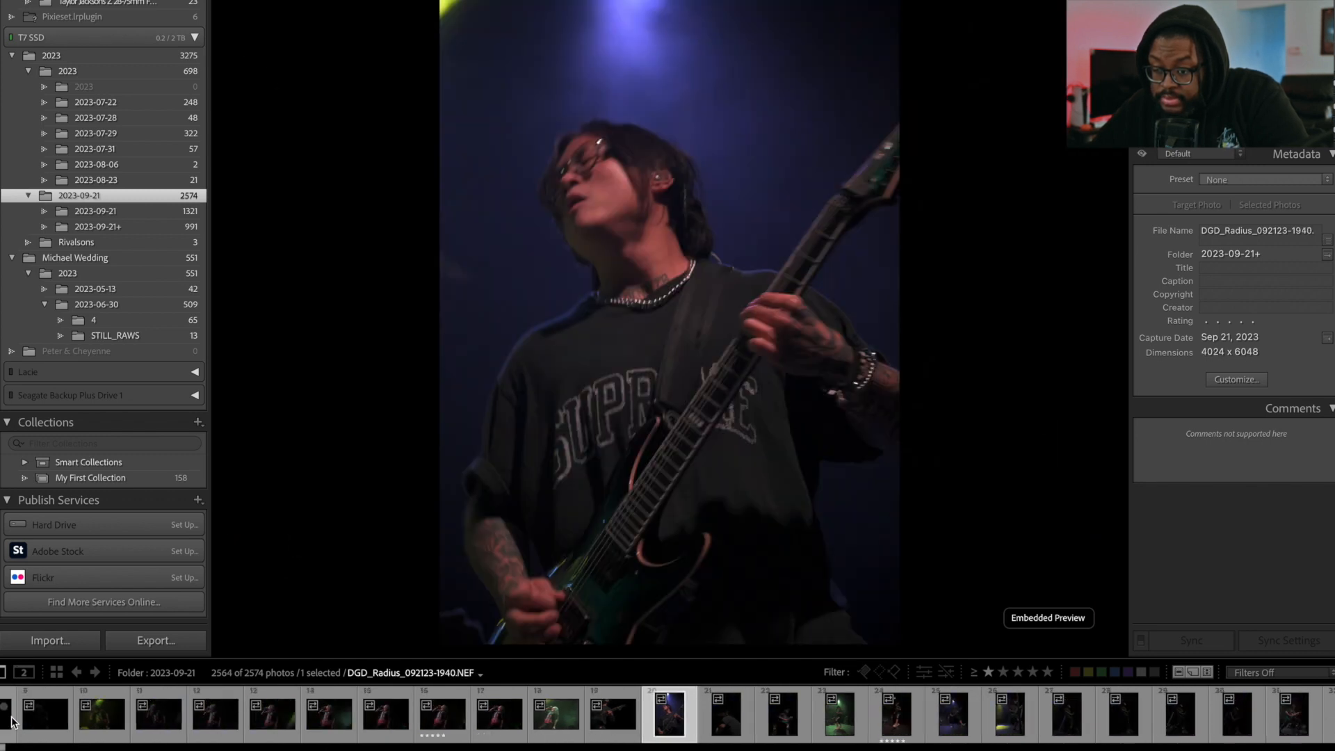
key(Right)
key(Right)
key(Right)
key(Right)
key(Right)
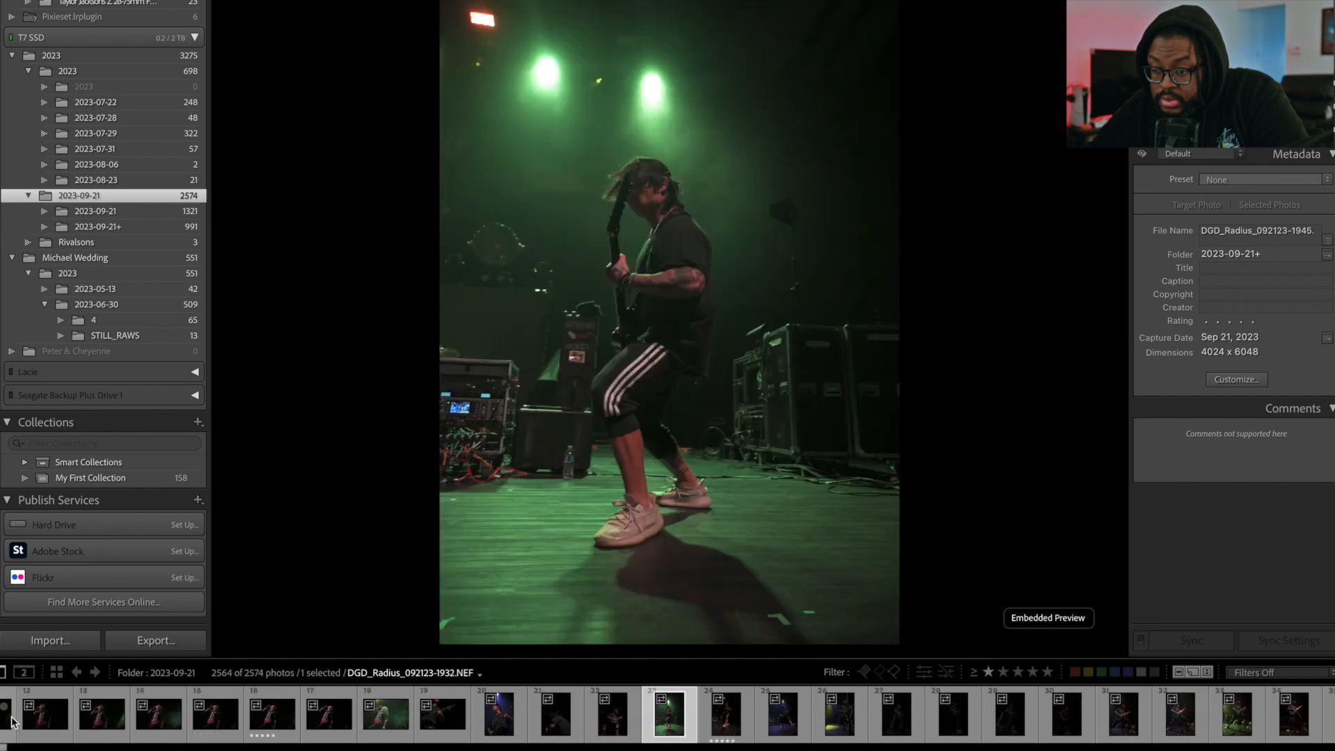
key(Right)
key(Right)
key(Right)
key(Right)
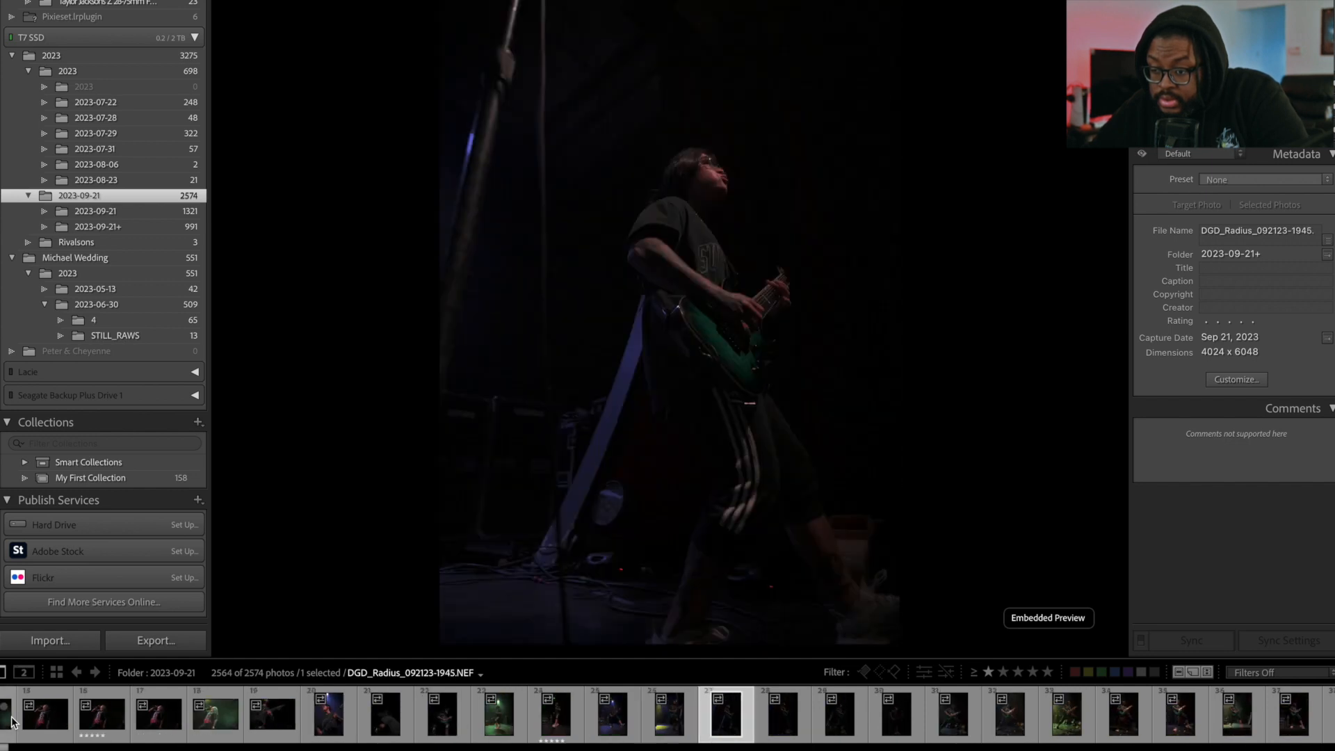
key(Right)
key(Right)
key(Right)
key(Right)
key(Right)
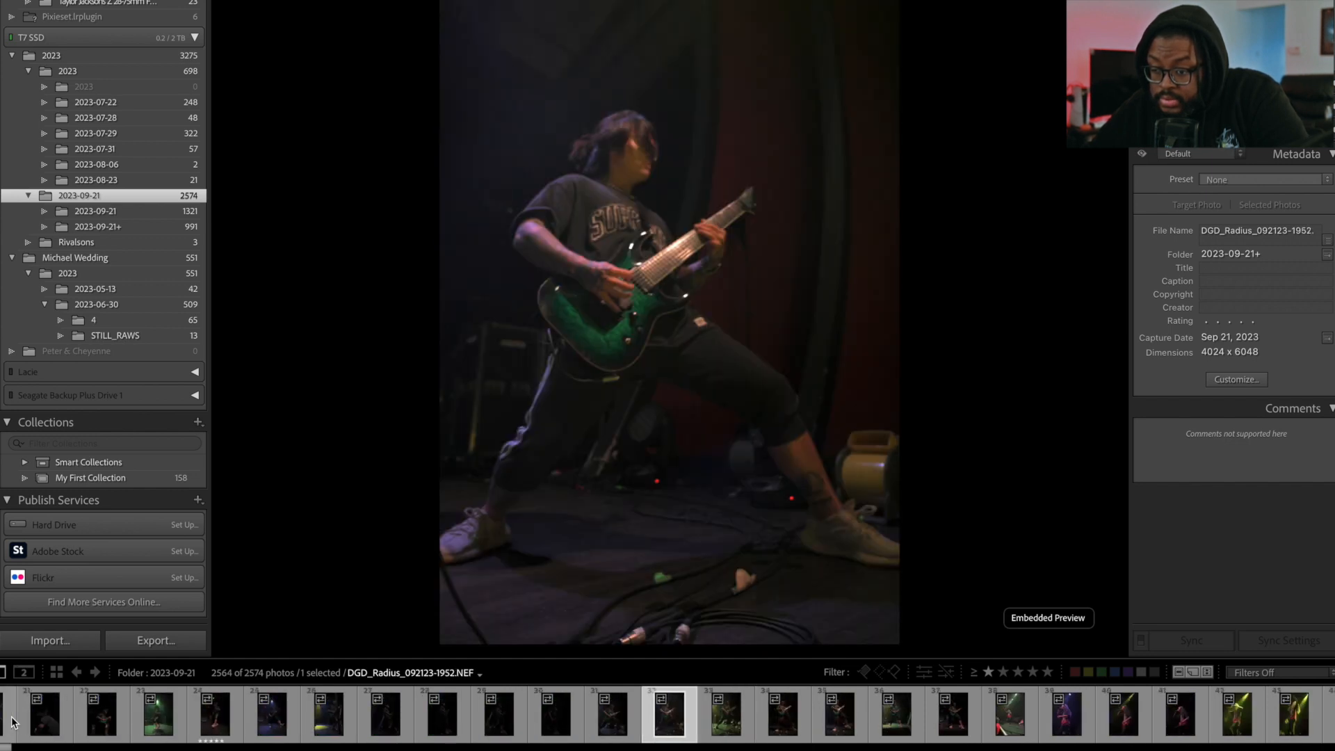
key(Right)
key(Right)
key(Right)
key(Right)
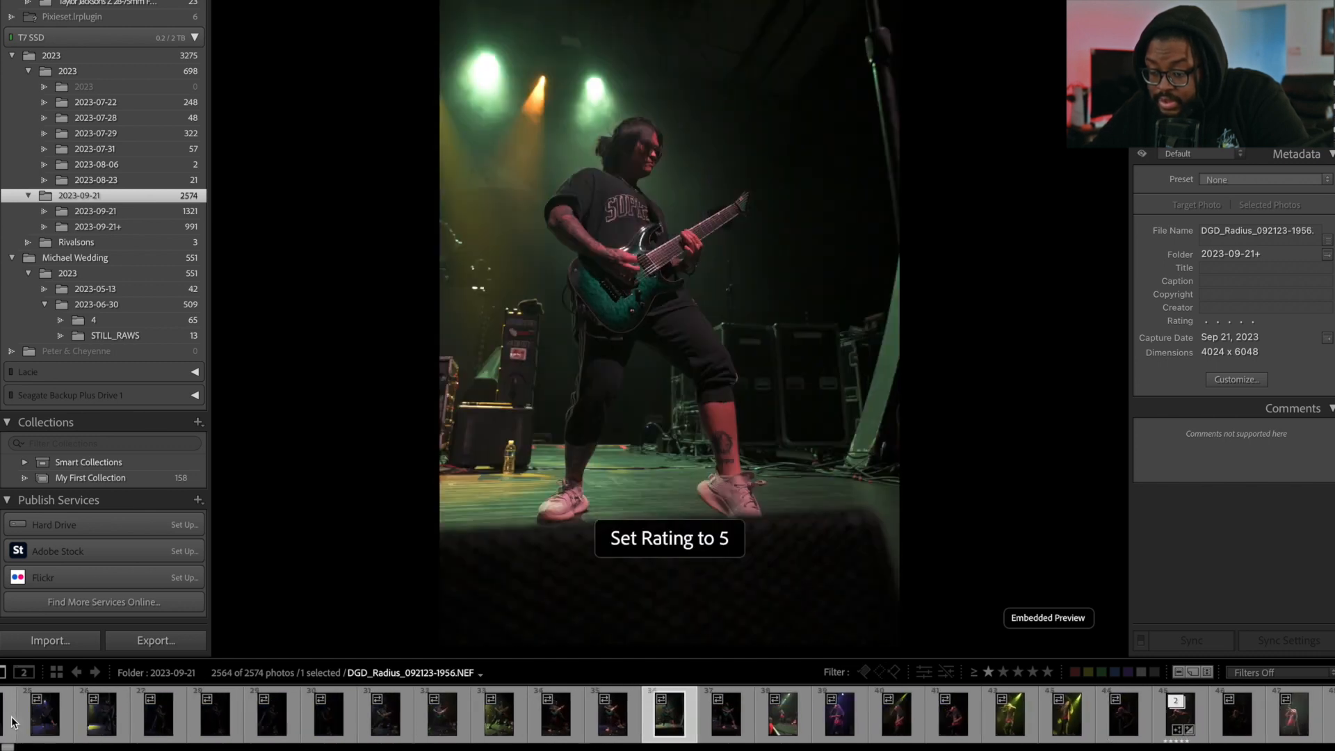
key(Right)
key(Right)
key(Right)
key(Right)
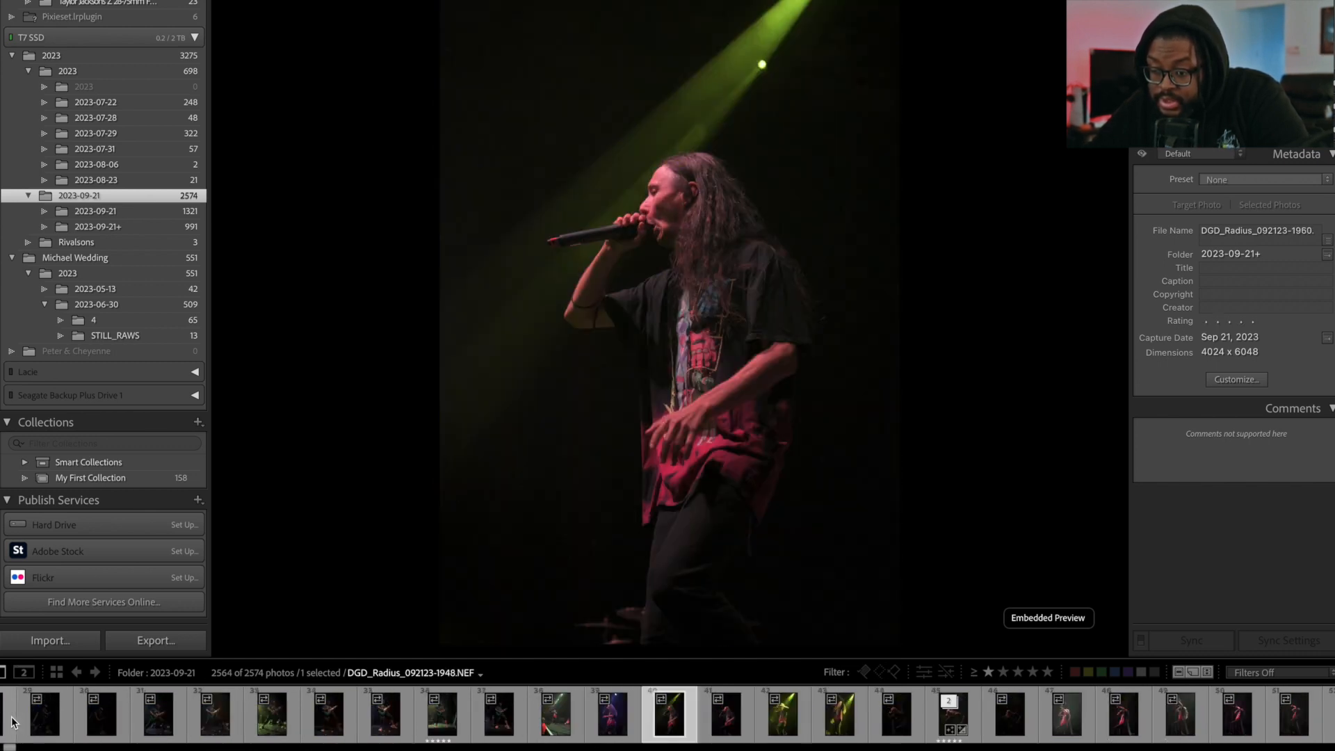
key(Right)
key(Left)
key(5)
key(Right)
key(Right)
key(Right)
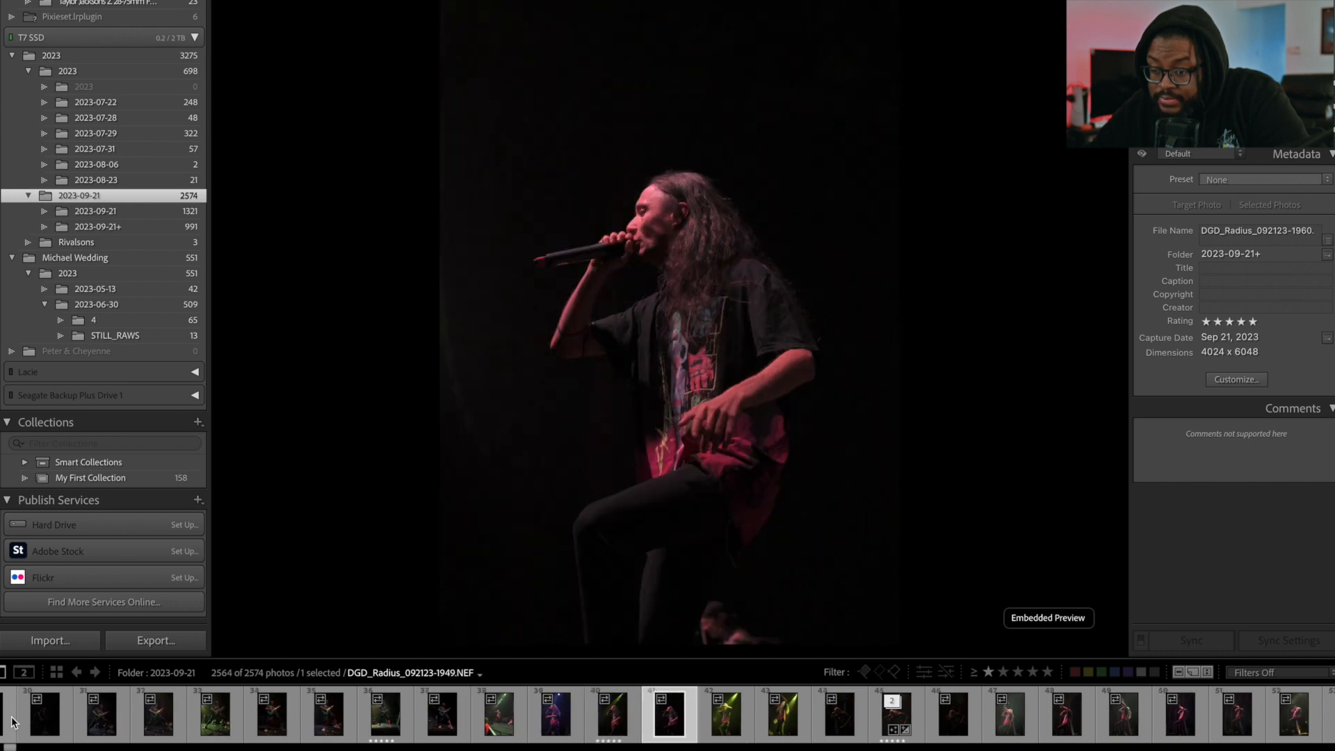
key(Right)
key(Right)
key(Right)
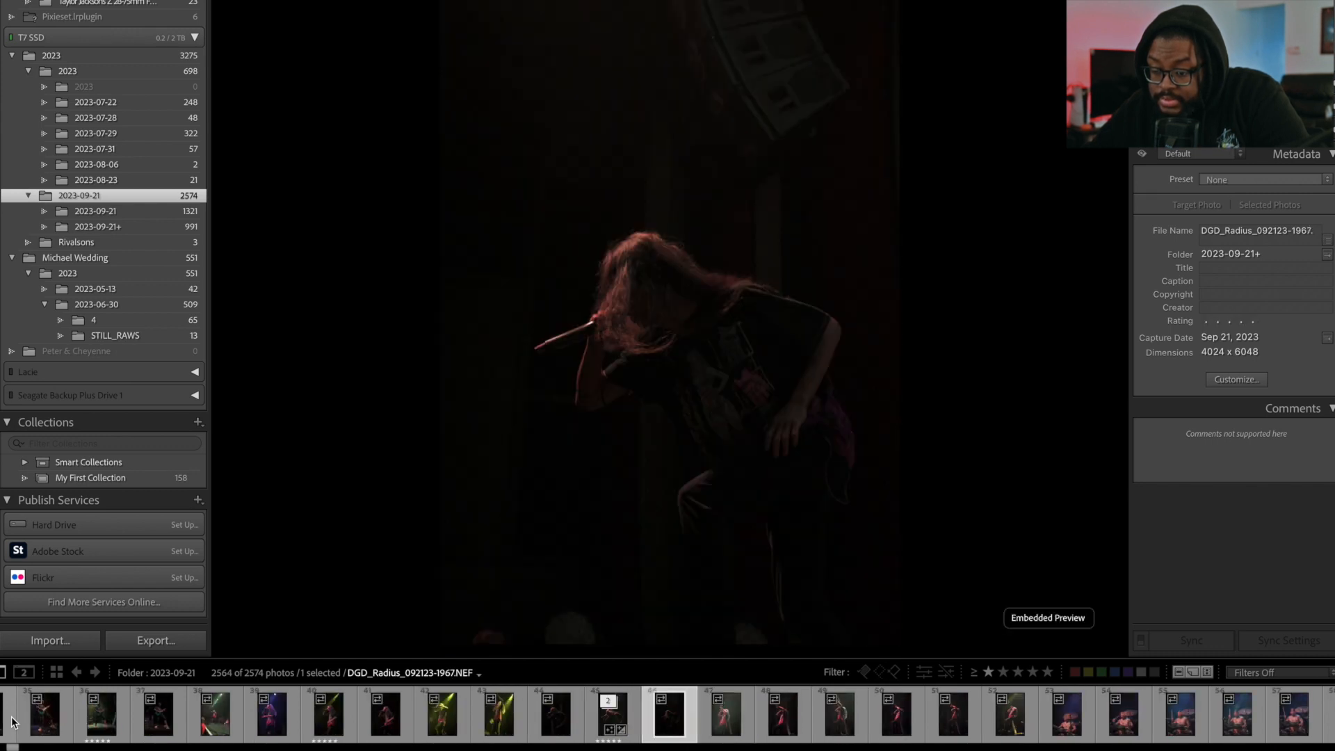
key(Left)
key(Right)
key(Right)
key(Right)
key(Right)
key(Right)
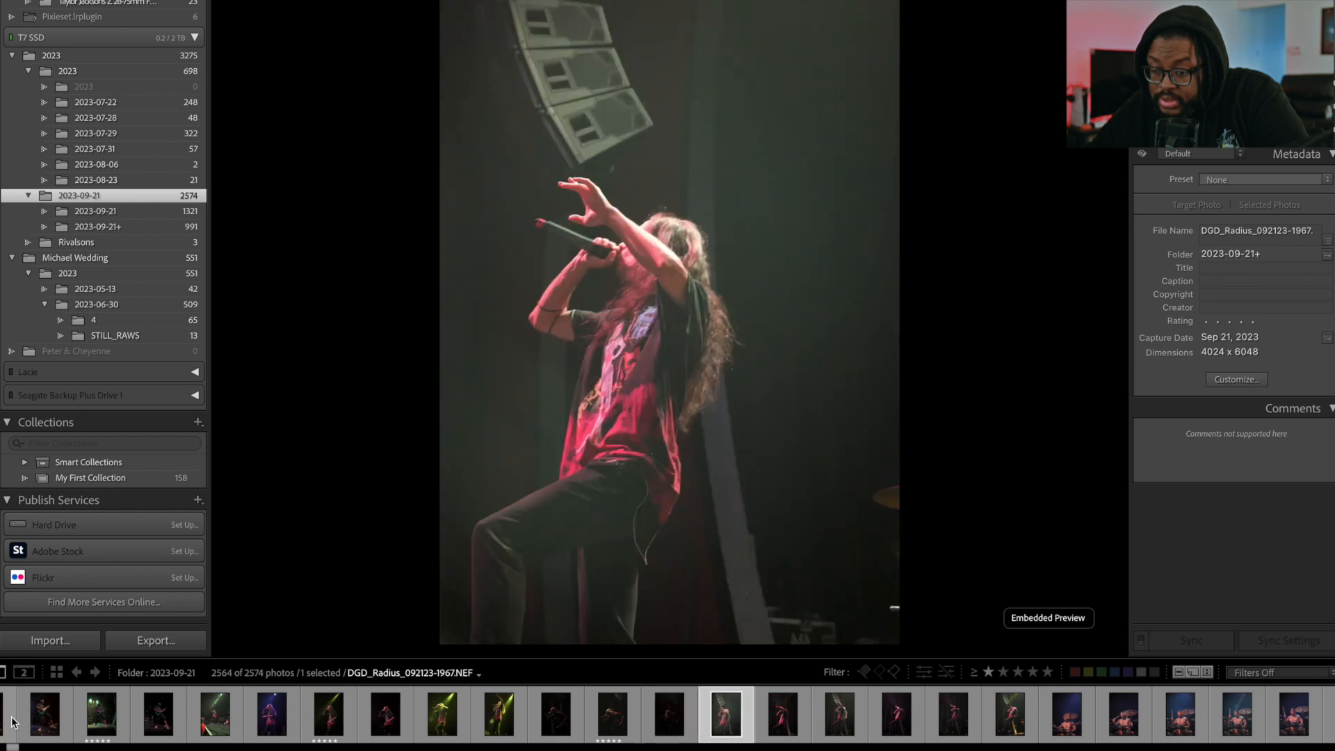
key(Right)
key(Right)
key(Right)
key(Right)
key(Right)
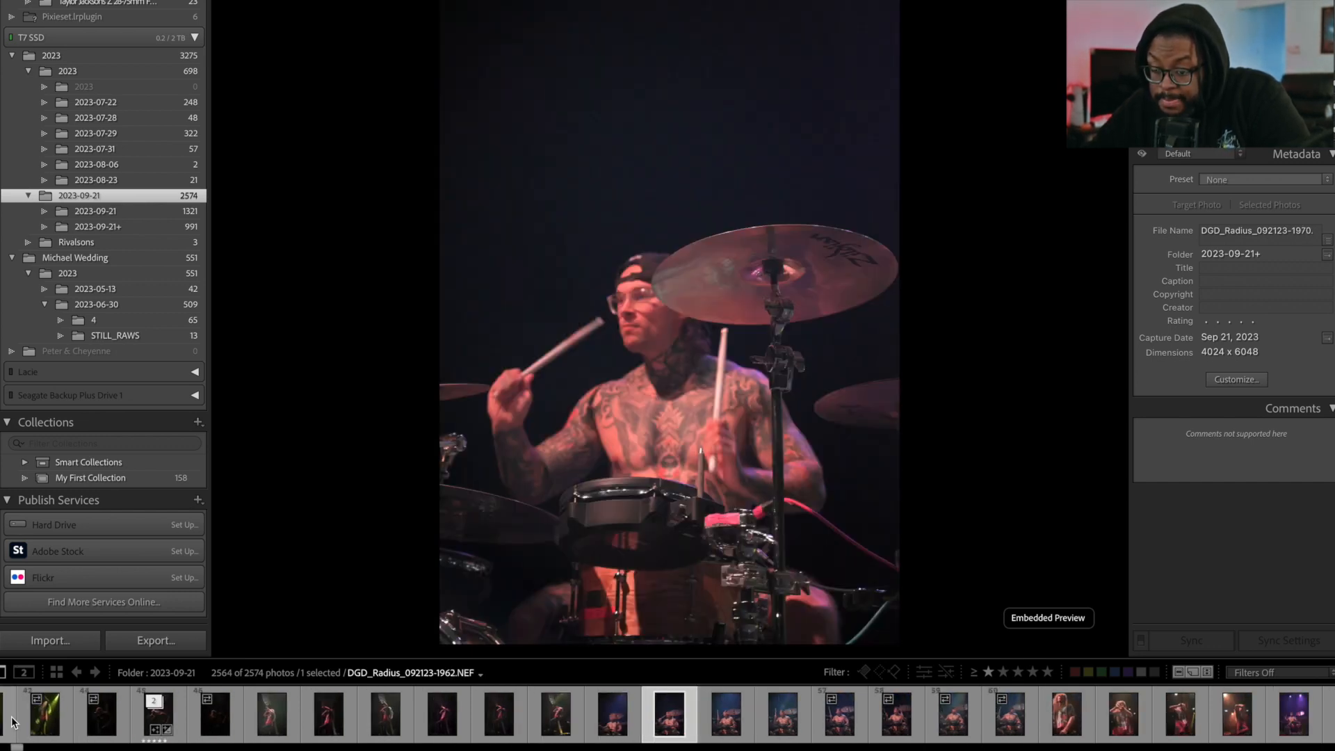
key(Right)
key(Right)
key(Right)
key(Right)
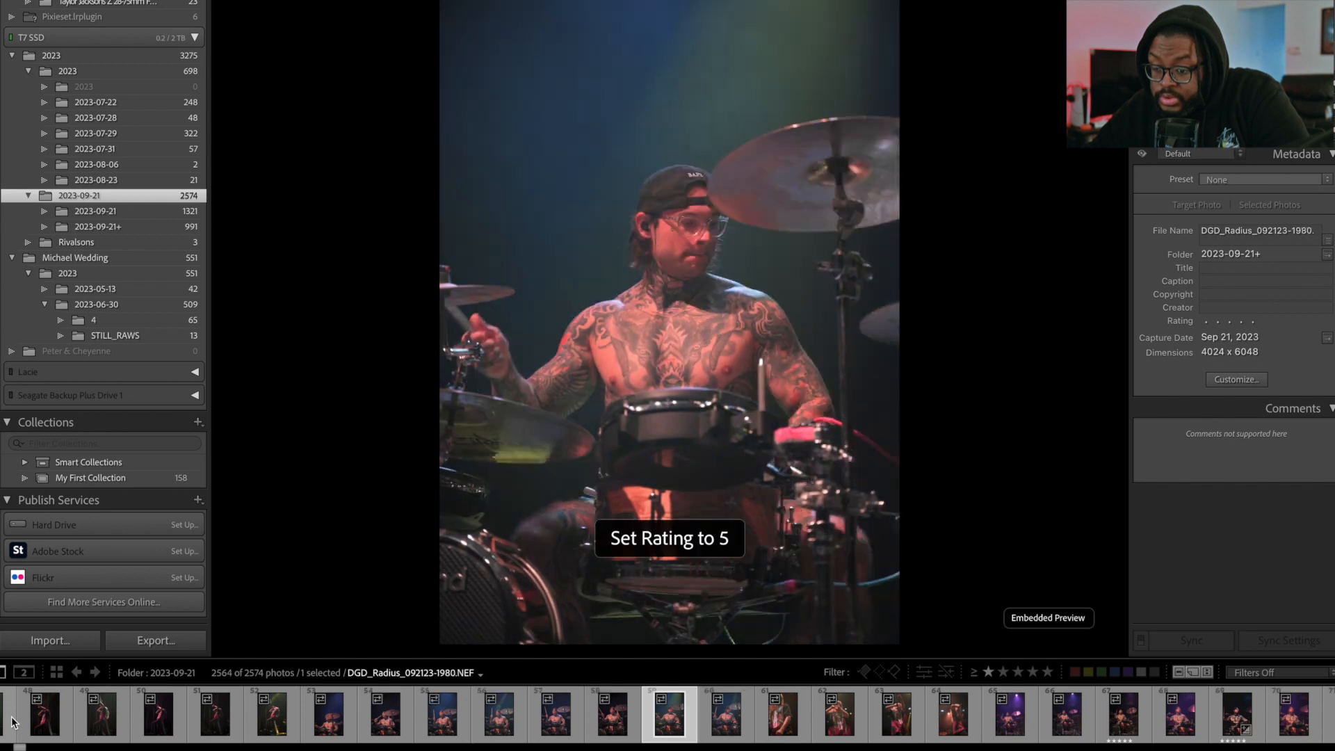
key(Right)
key(Right)
key(Right)
key(Right)
key(Right)
key(Right)
key(Right)
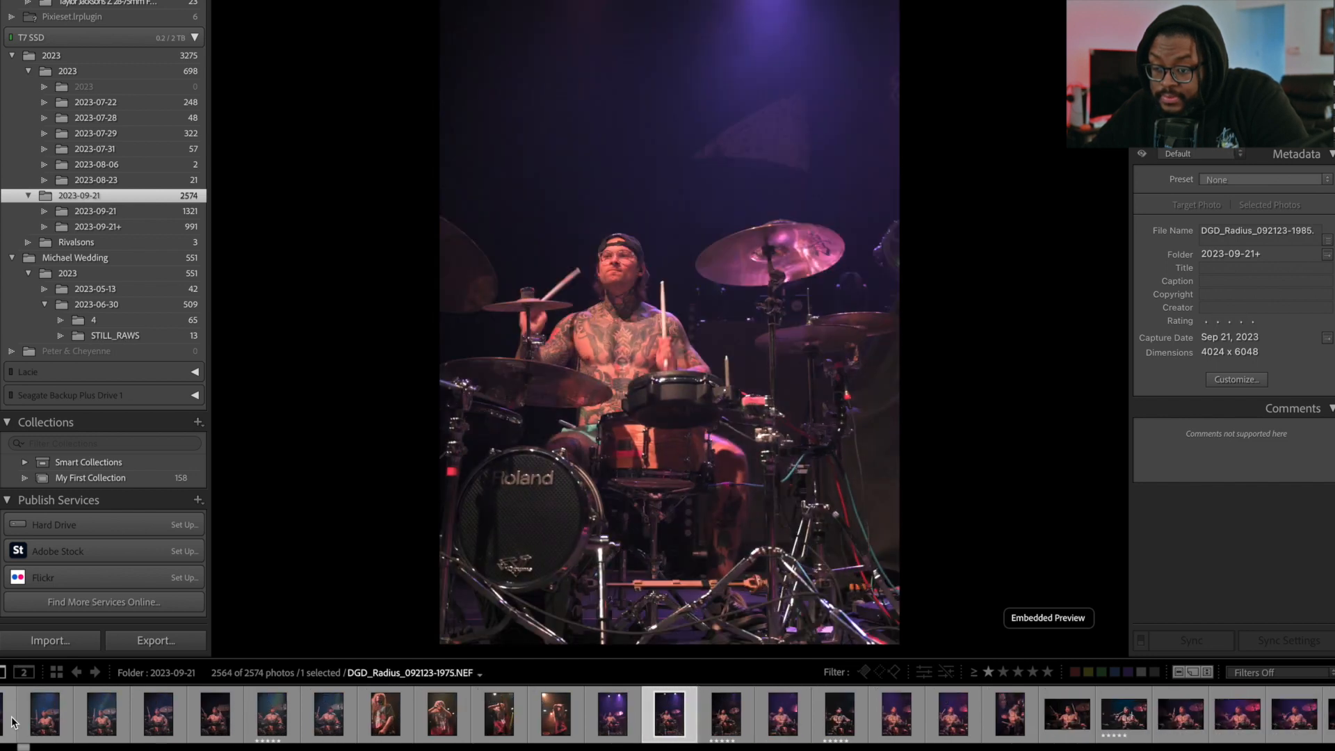
key(Left)
key(Right)
key(Left)
key(5)
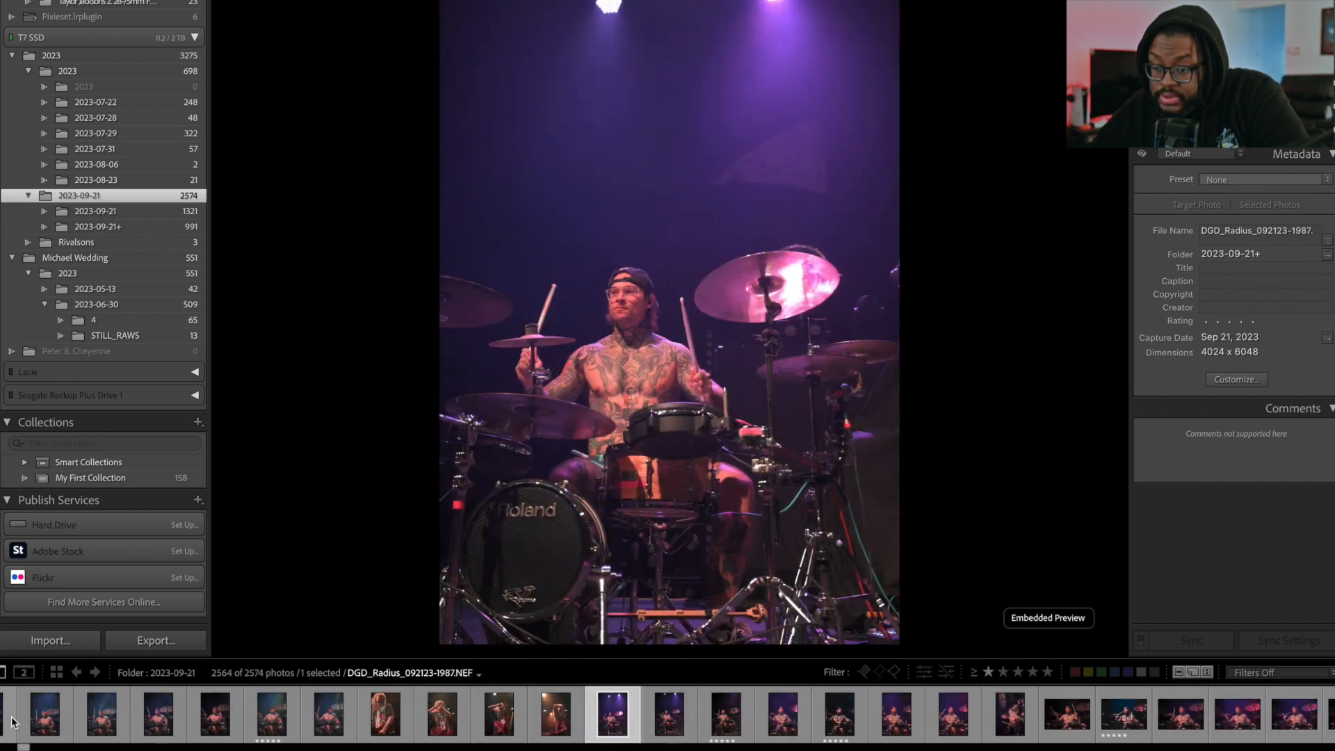
key(Right)
key(Right)
key(Right)
key(Right)
key(Right)
key(Right)
key(Right)
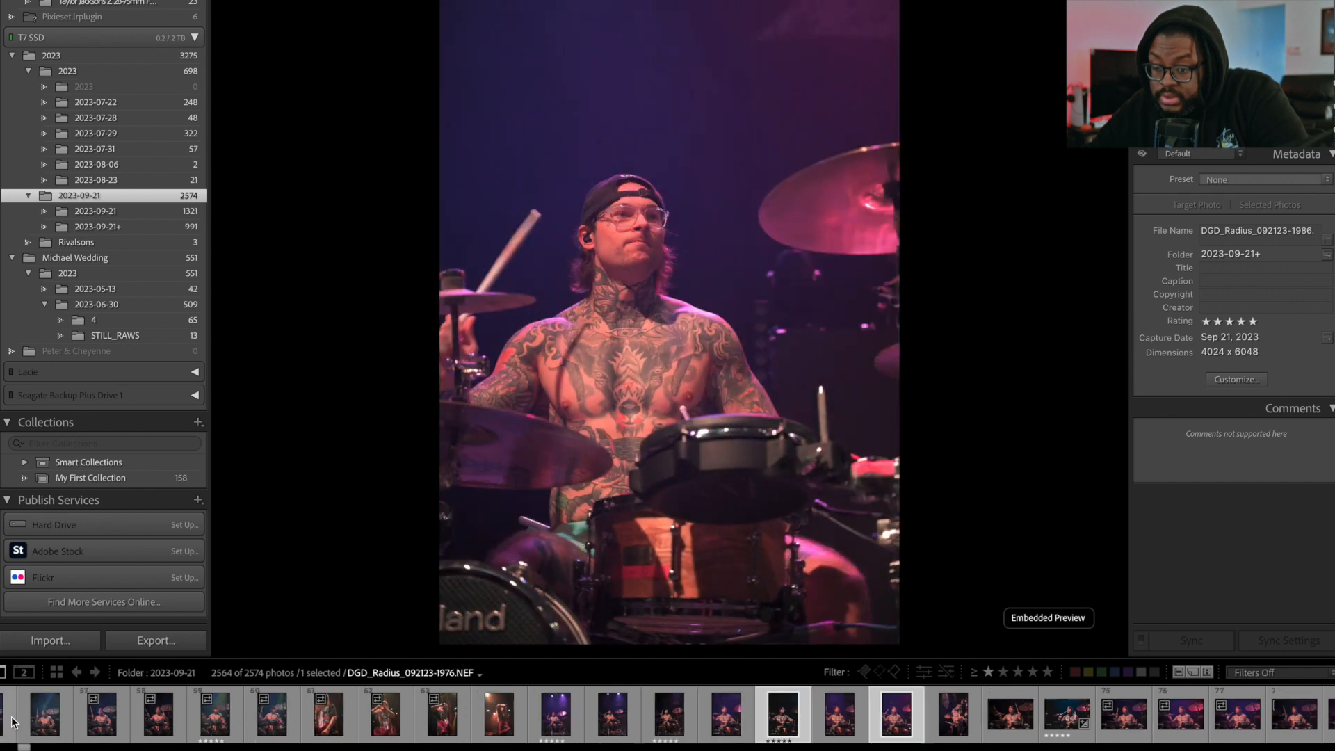
key(Right)
key(Right)
key(Right)
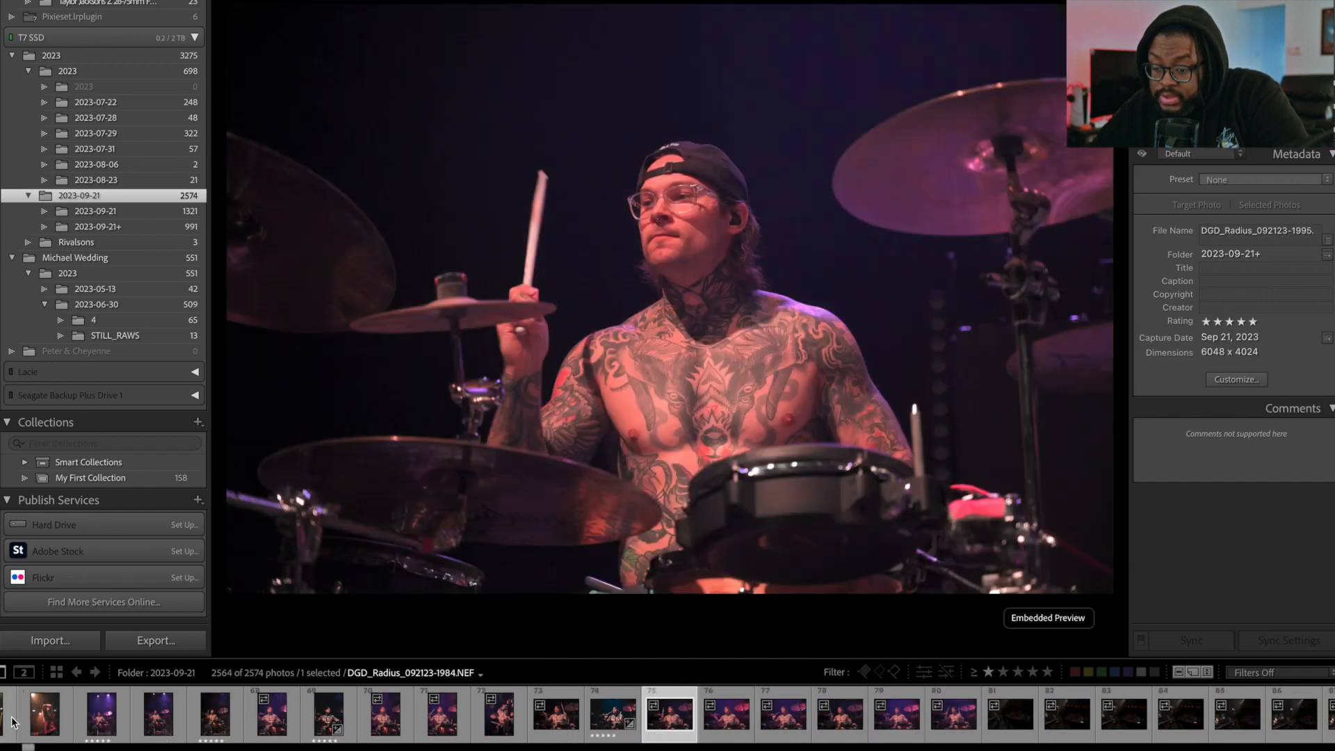
key(Right)
key(Right)
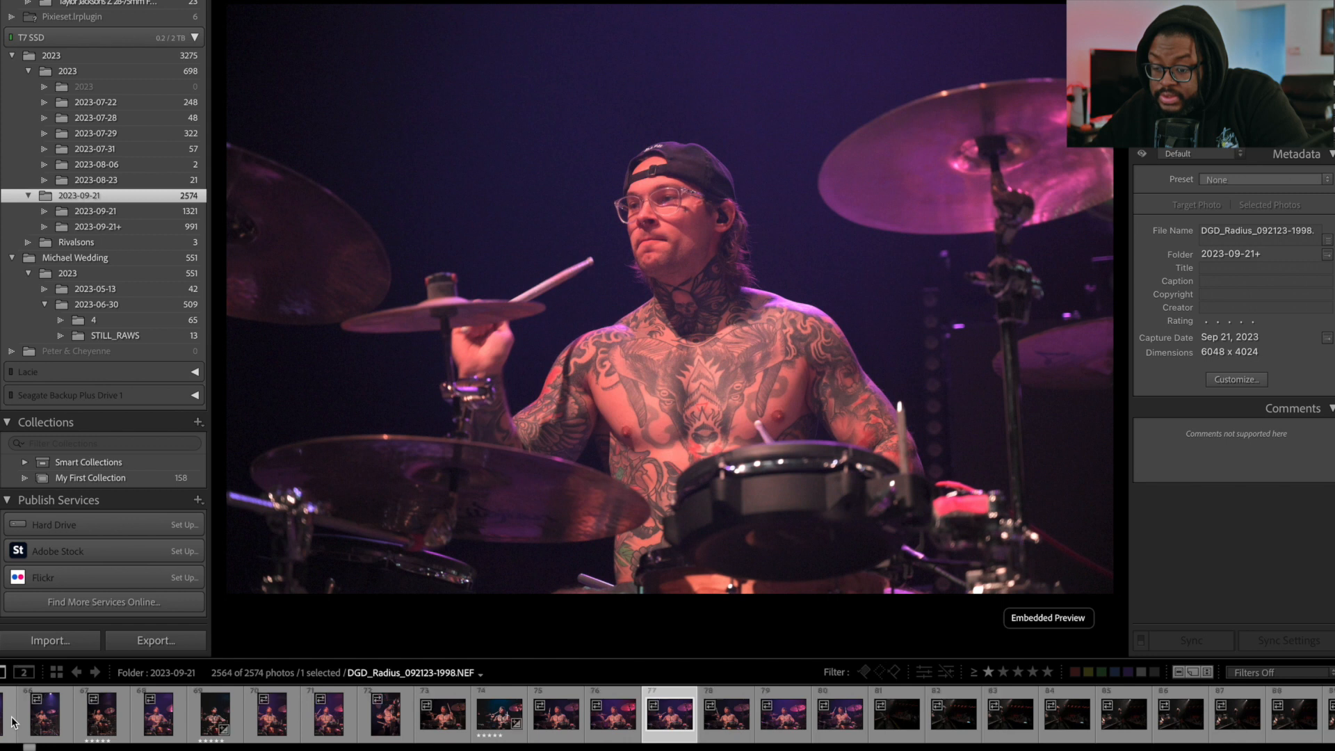
key(Right)
key(Right)
key(Right)
key(Right)
key(Right)
key(Right)
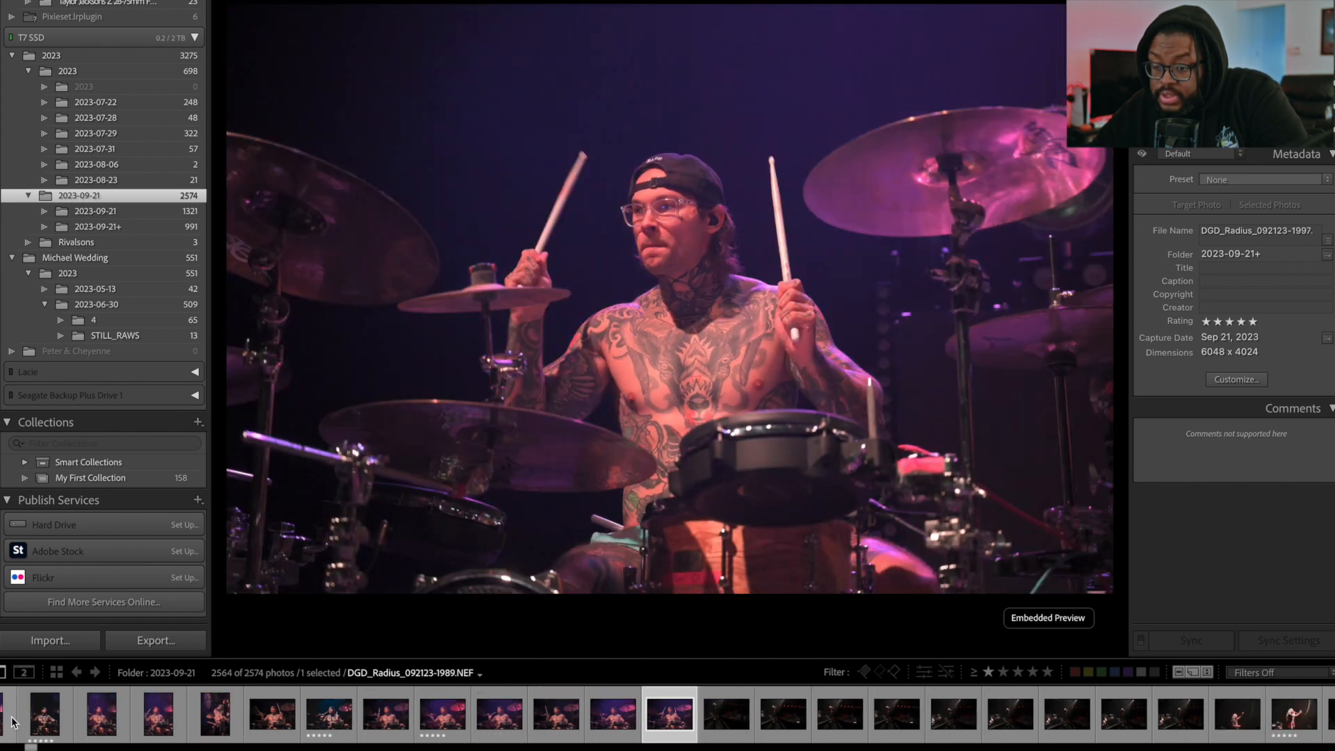
key(Right)
key(Right)
key(Right)
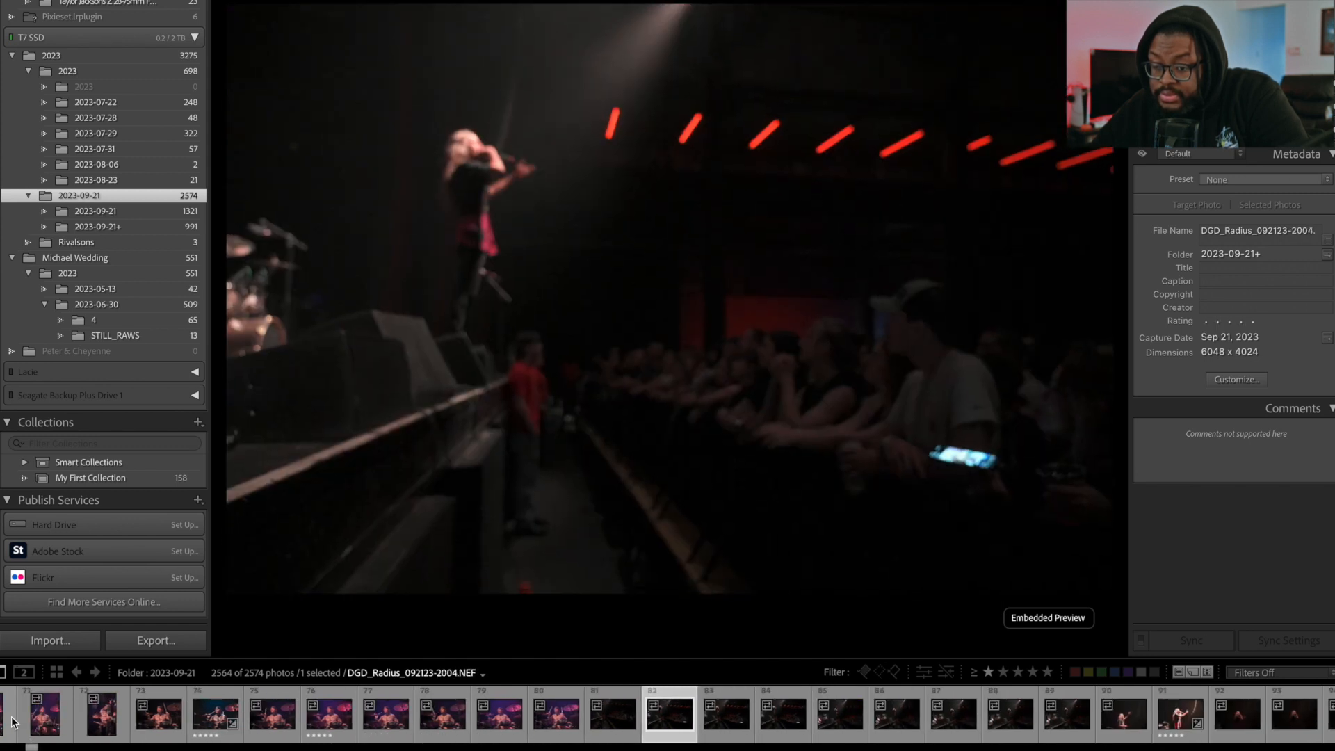
key(Right)
key(Right)
key(Right)
key(Right)
key(Right)
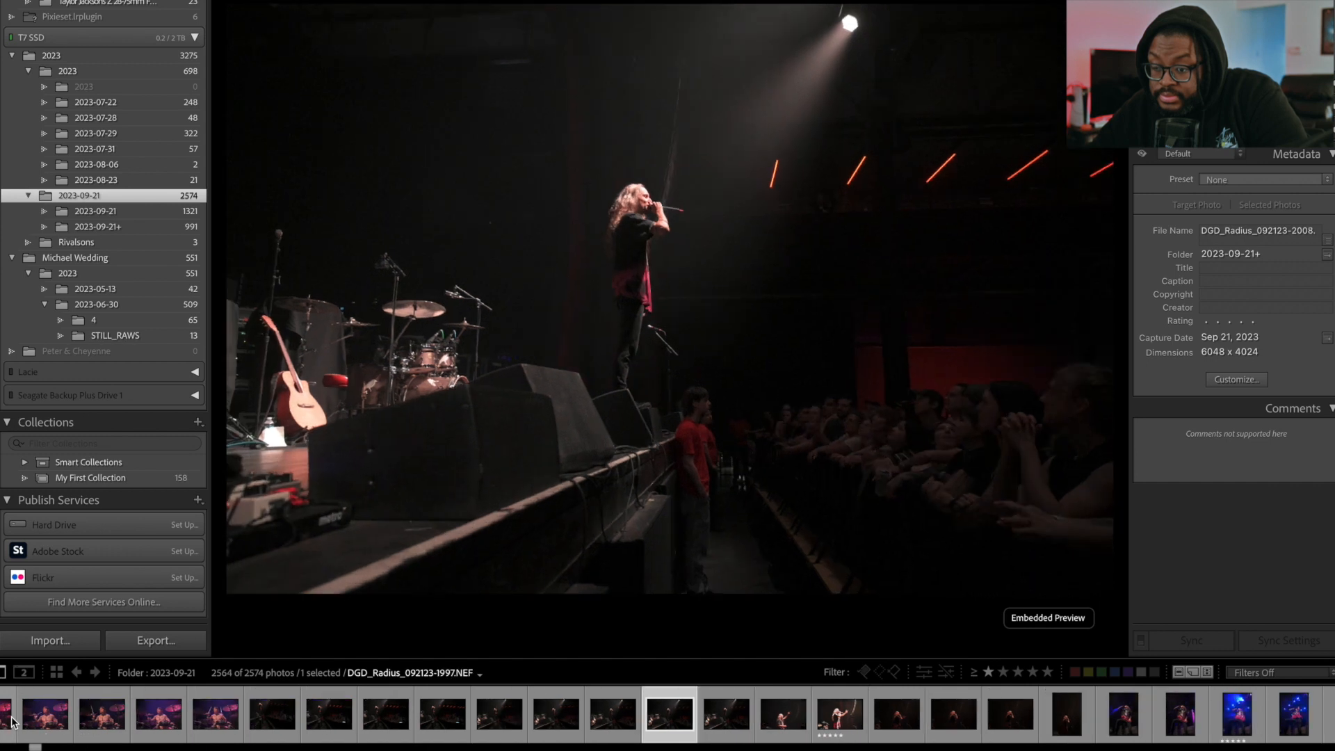
key(Left)
key(Right)
key(Right)
key(Right)
key(Right)
key(Right)
key(Right)
key(Right)
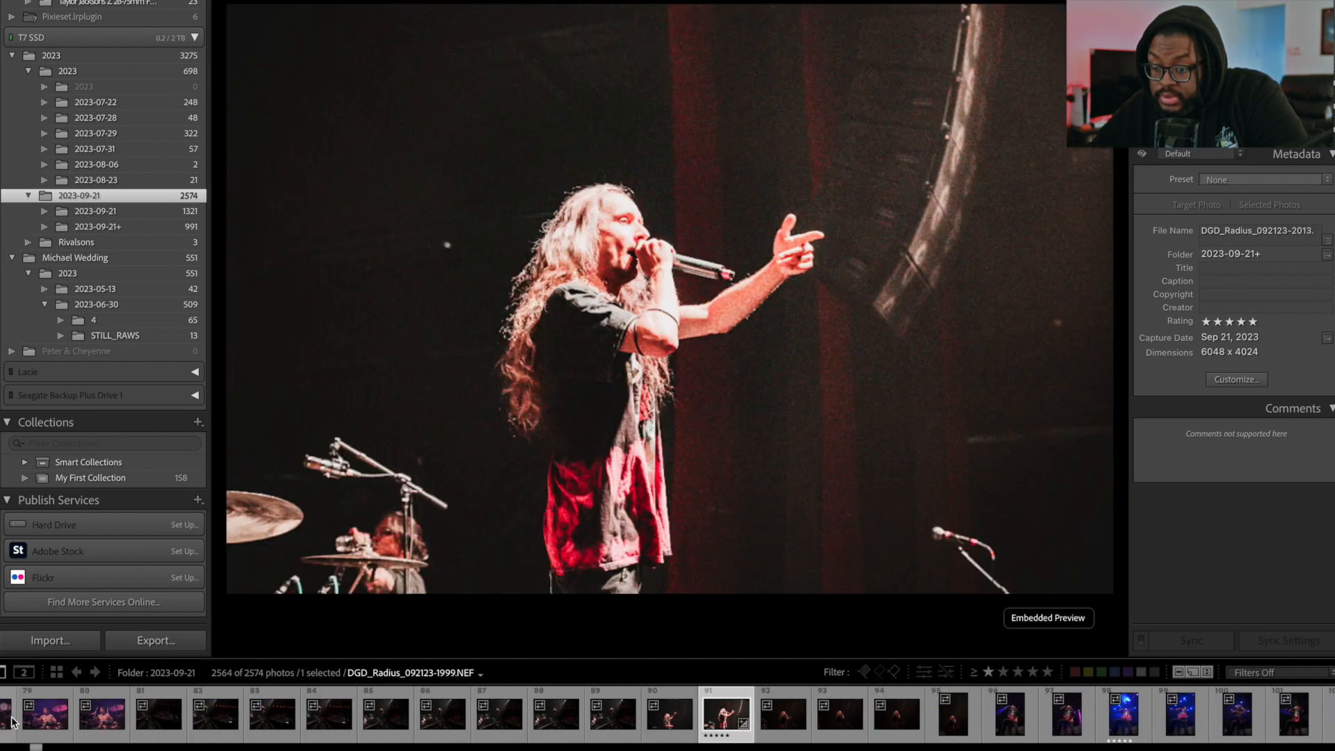
key(Left)
key(Right)
key(Left)
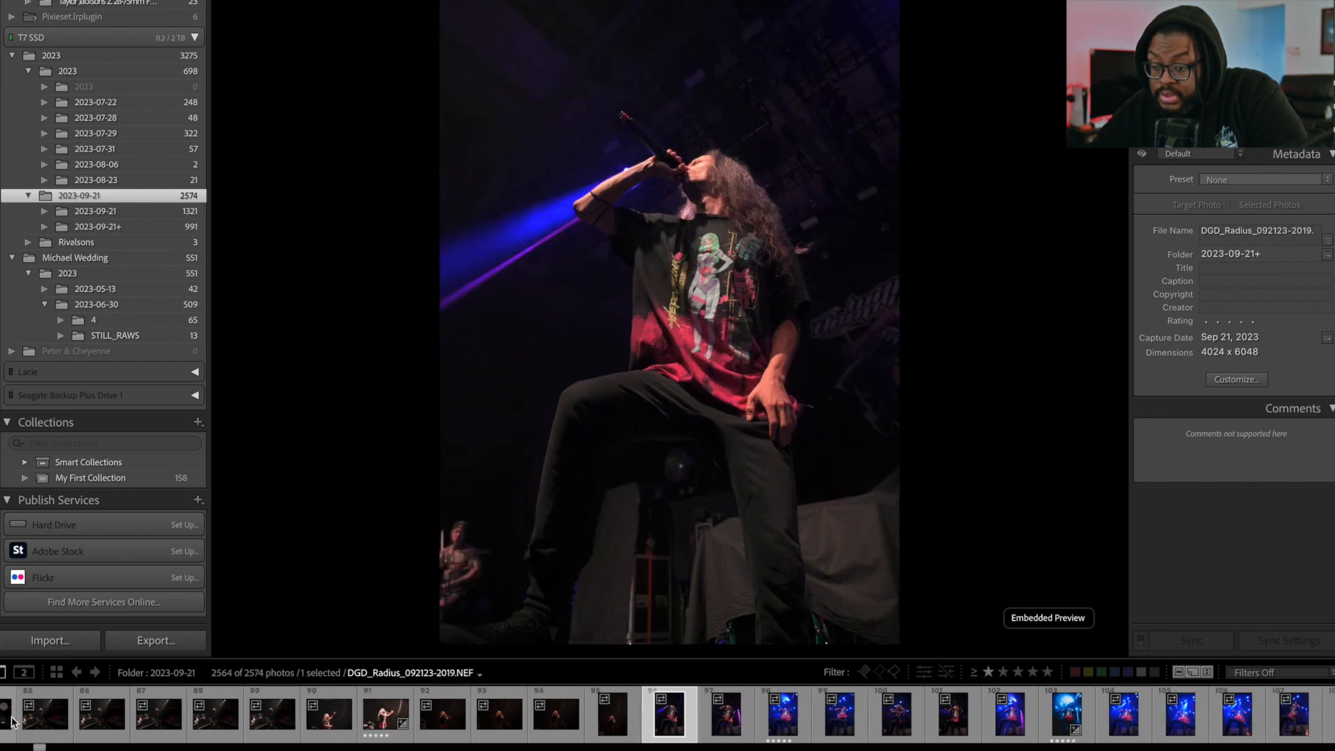
key(Right)
key(Right)
key(Right)
key(Left)
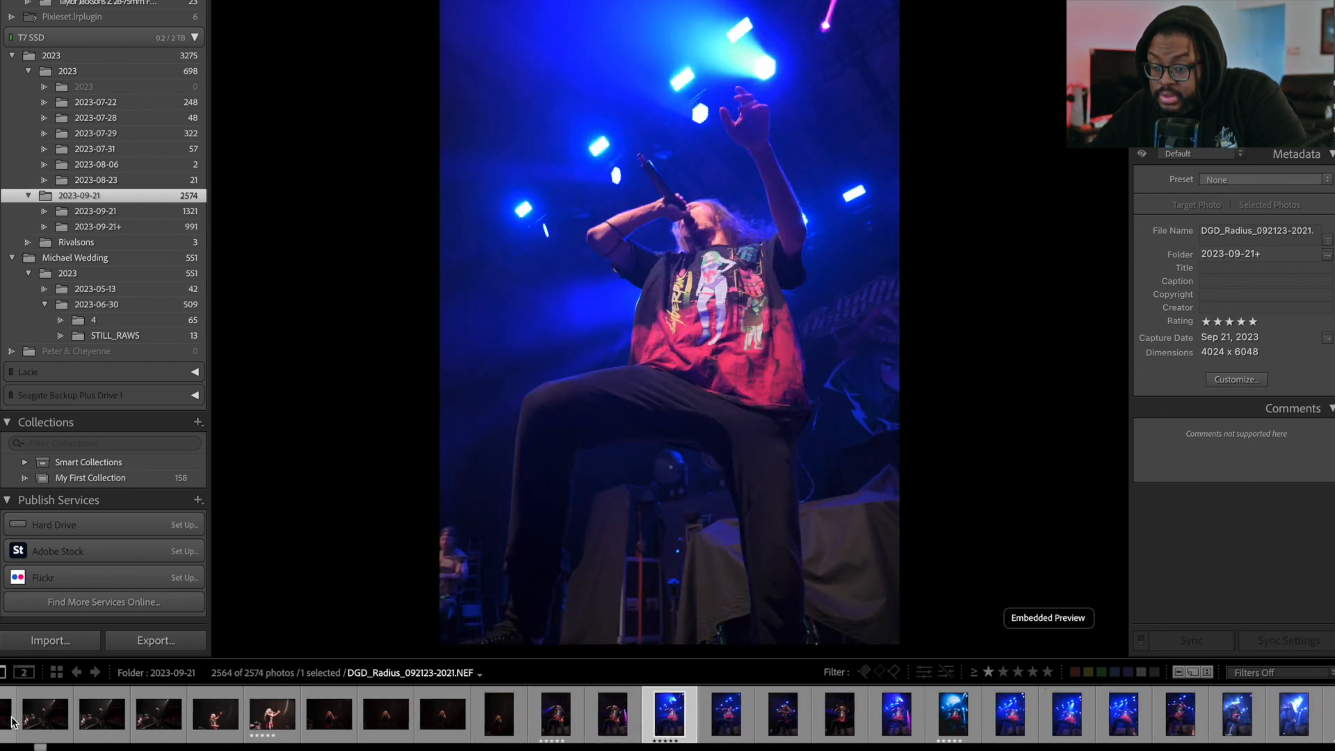
key(Right)
key(Right)
key(Right)
key(Right)
key(Right)
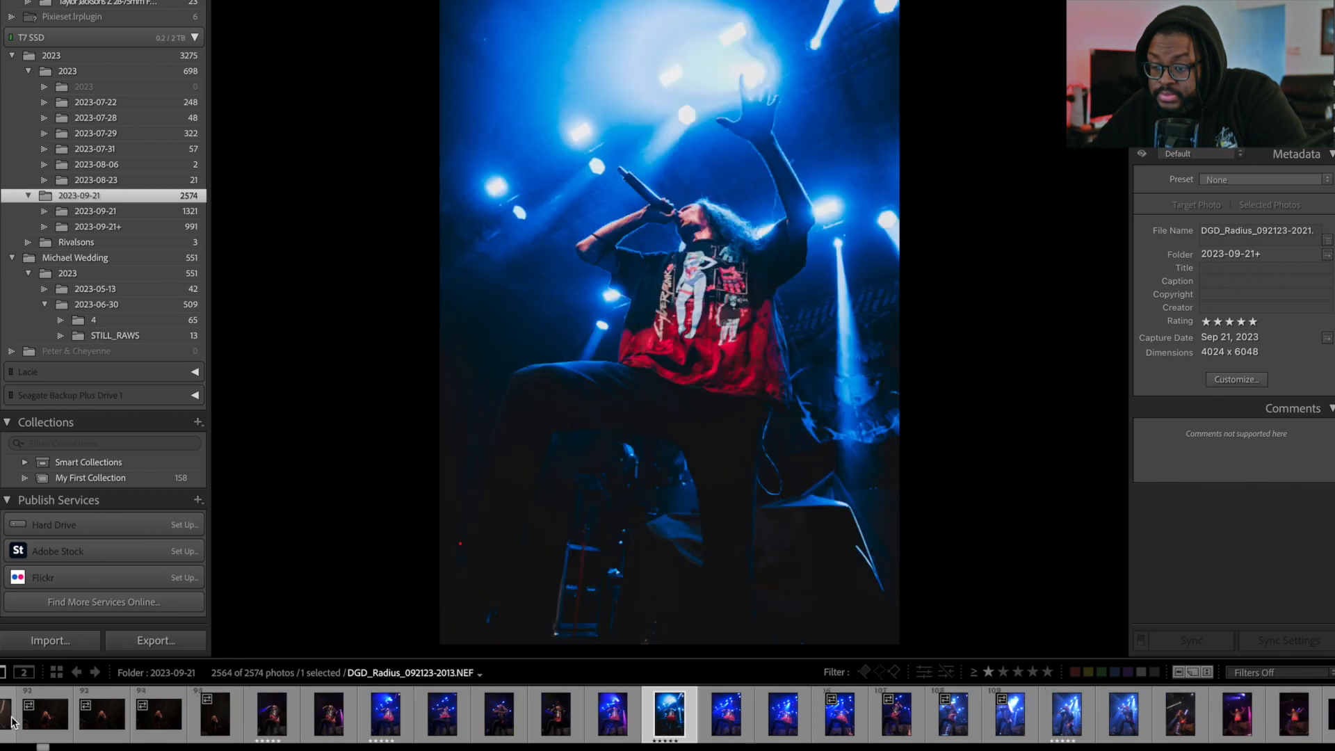
key(Right)
key(Right)
key(Right)
key(Right)
key(Right)
key(Right)
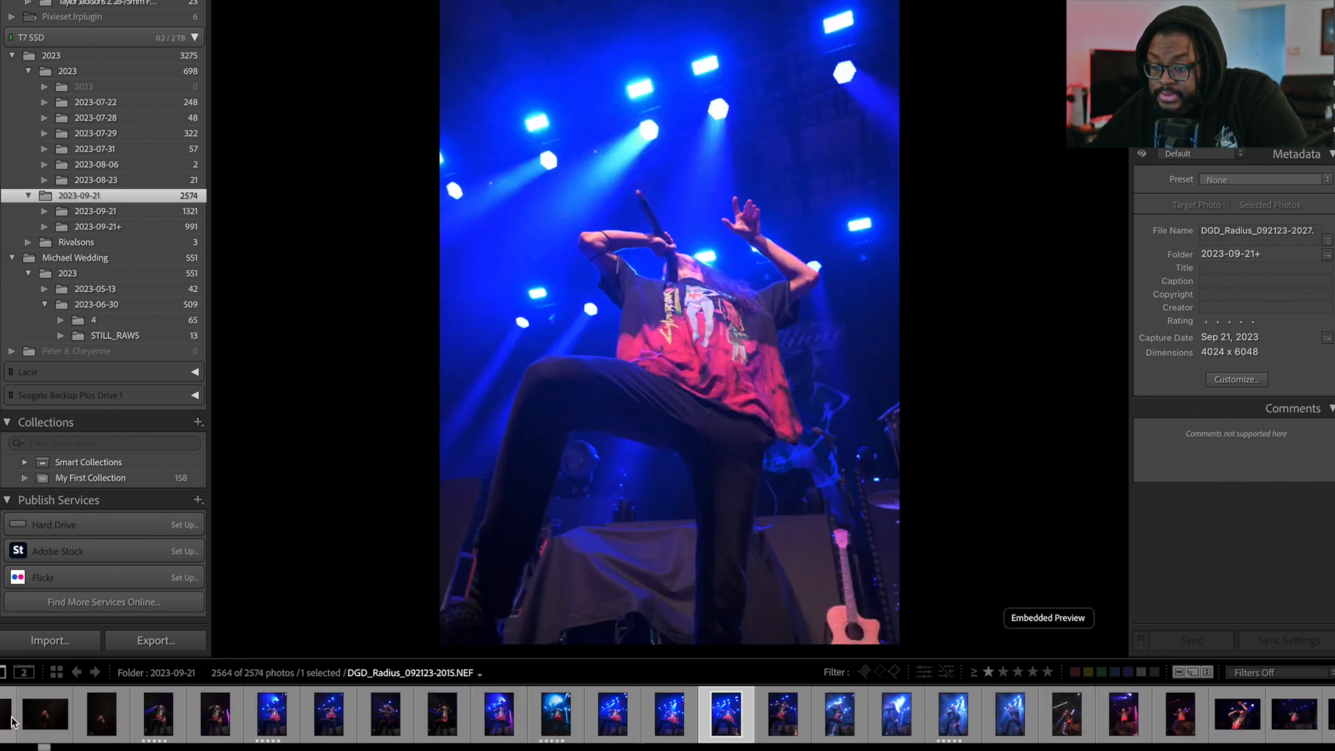
key(Right)
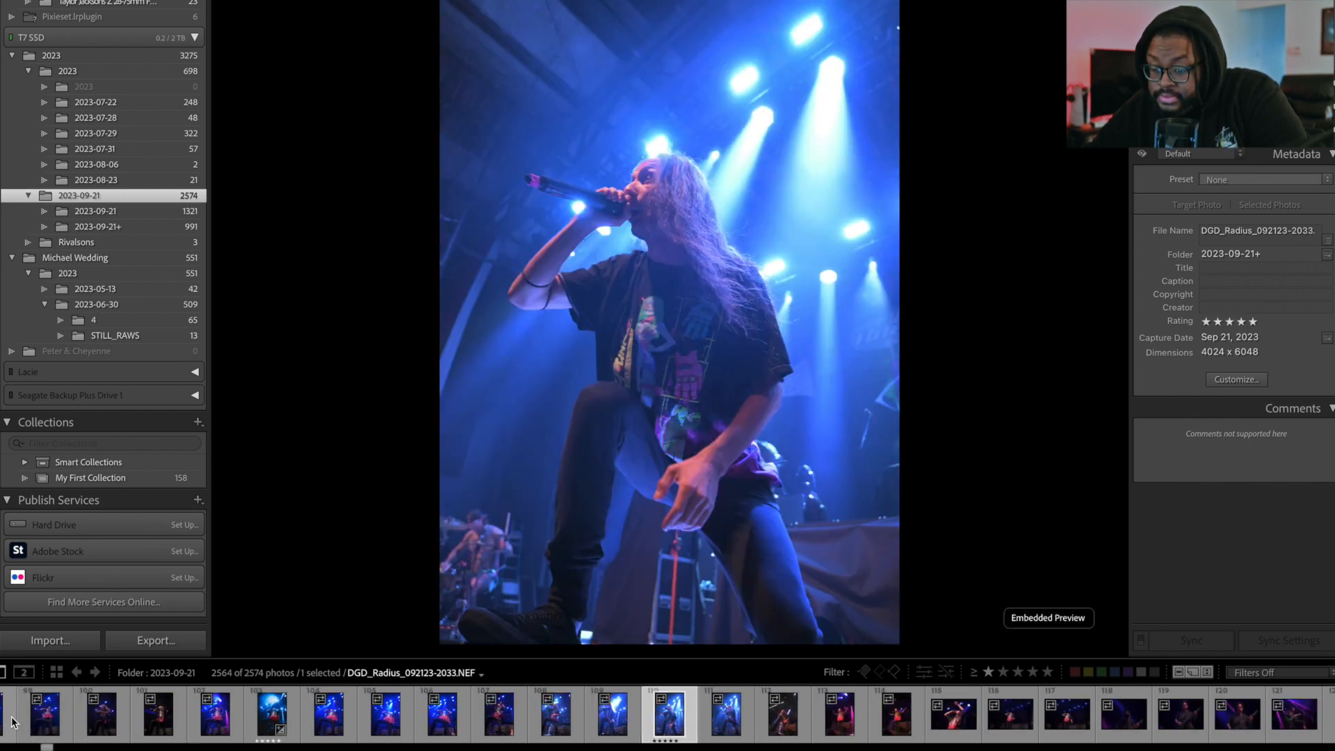
key(Right)
key(Right)
key(Right)
key(Right)
key(Right)
key(Right)
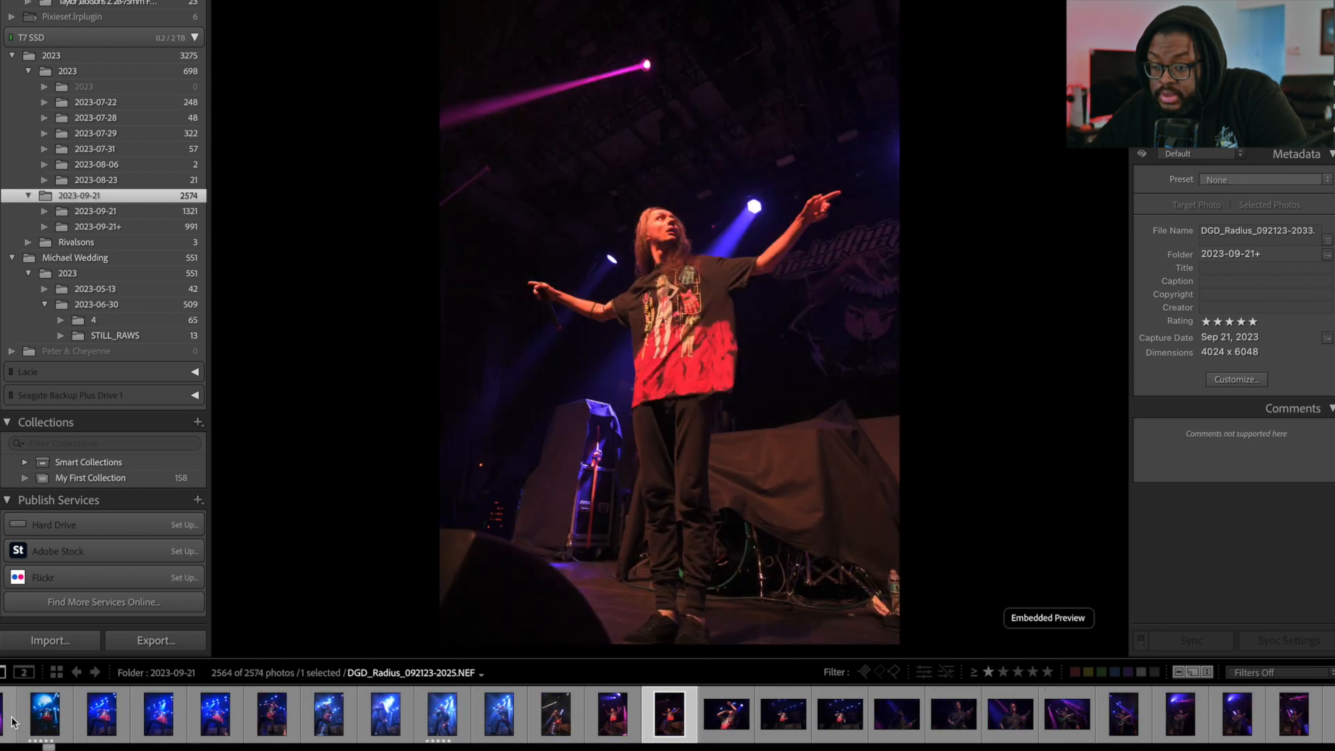
key(Right)
key(5)
key(Right)
key(Right)
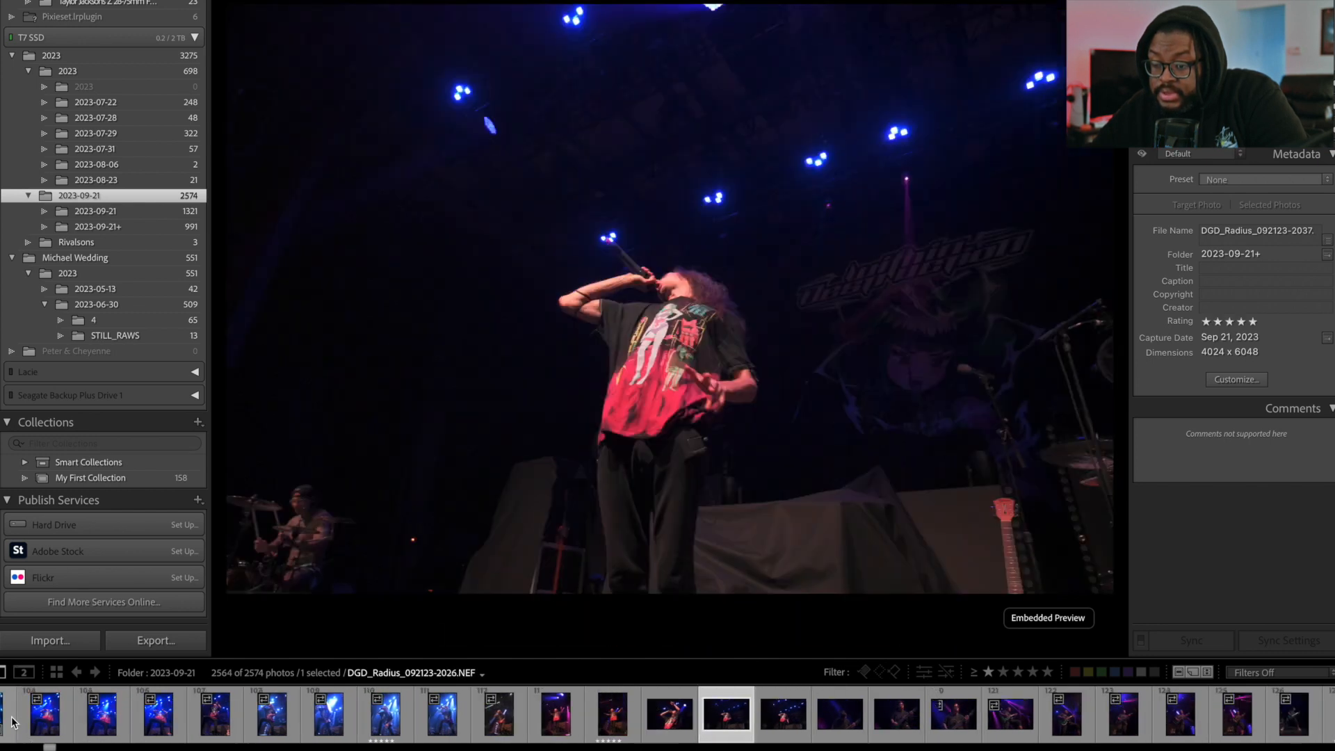
key(Right)
key(Right)
key(Right)
key(Right)
key(Right)
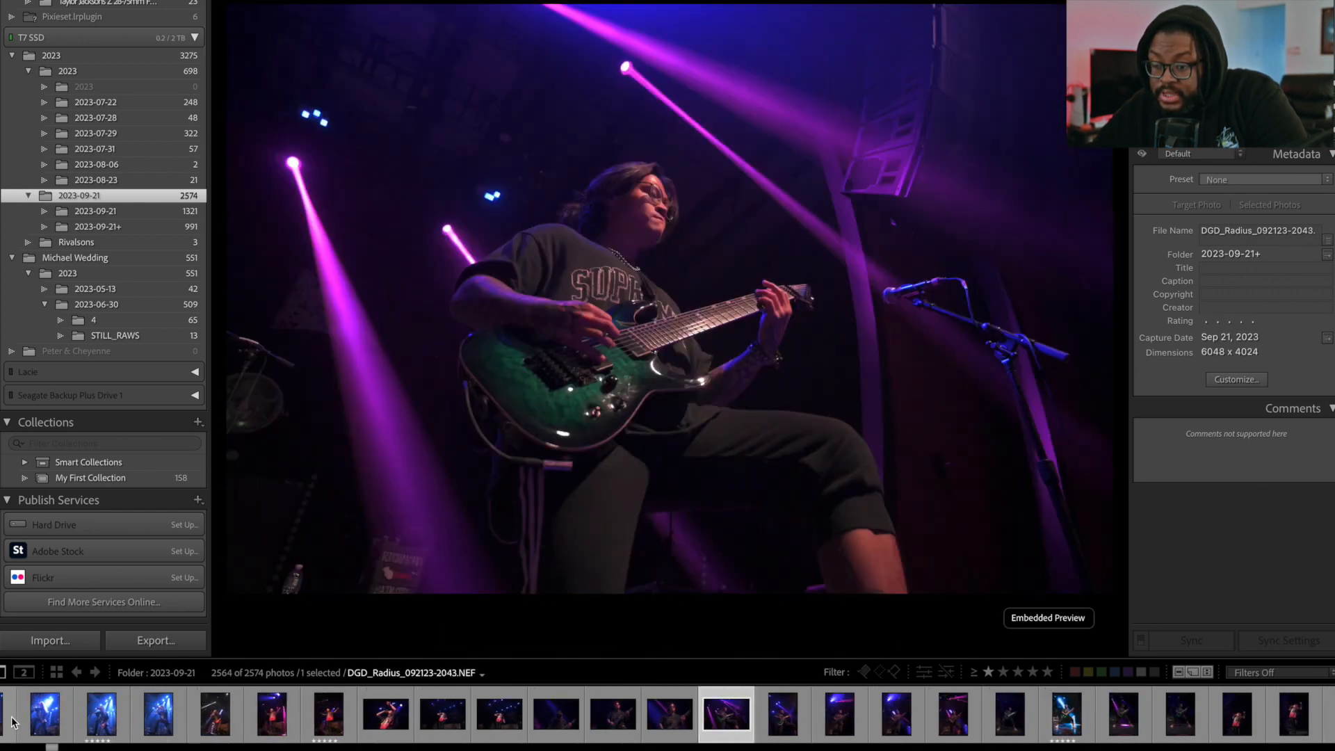
key(Left)
key(Right)
key(Right)
key(Right)
key(Right)
key(Right)
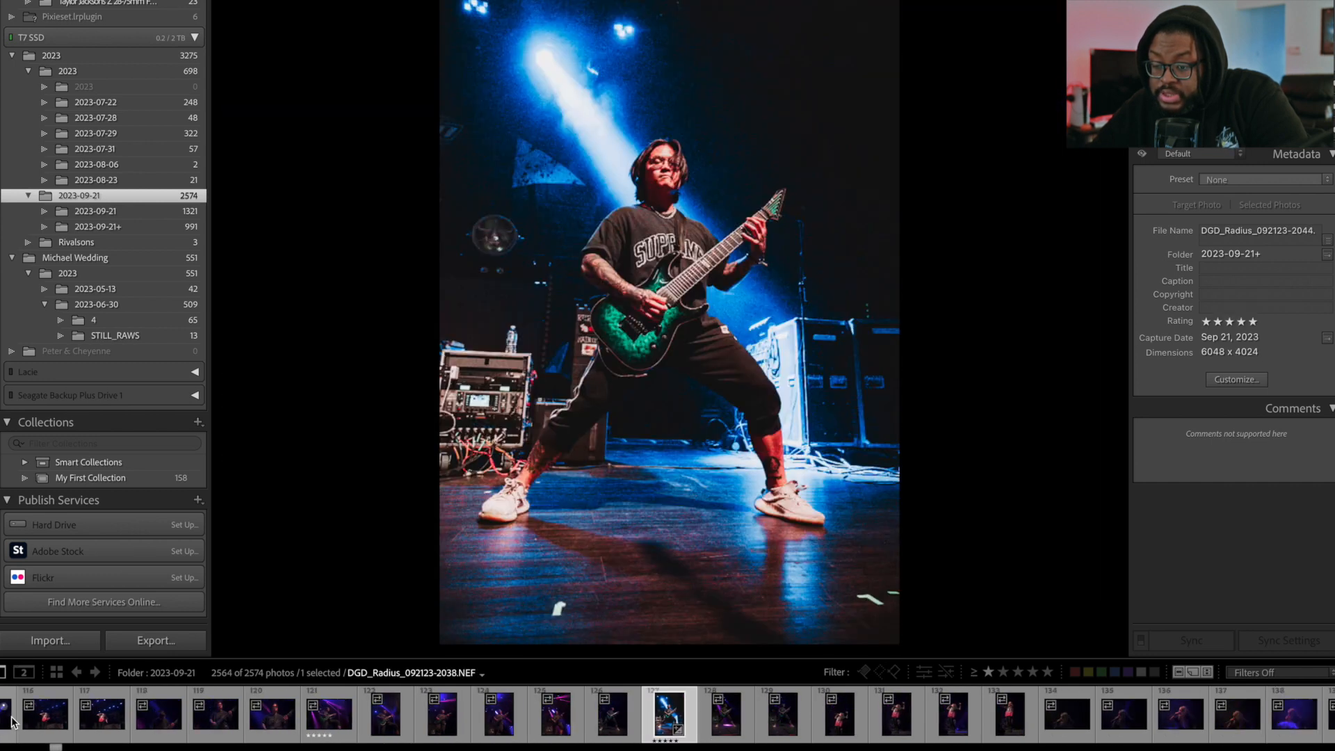
key(5)
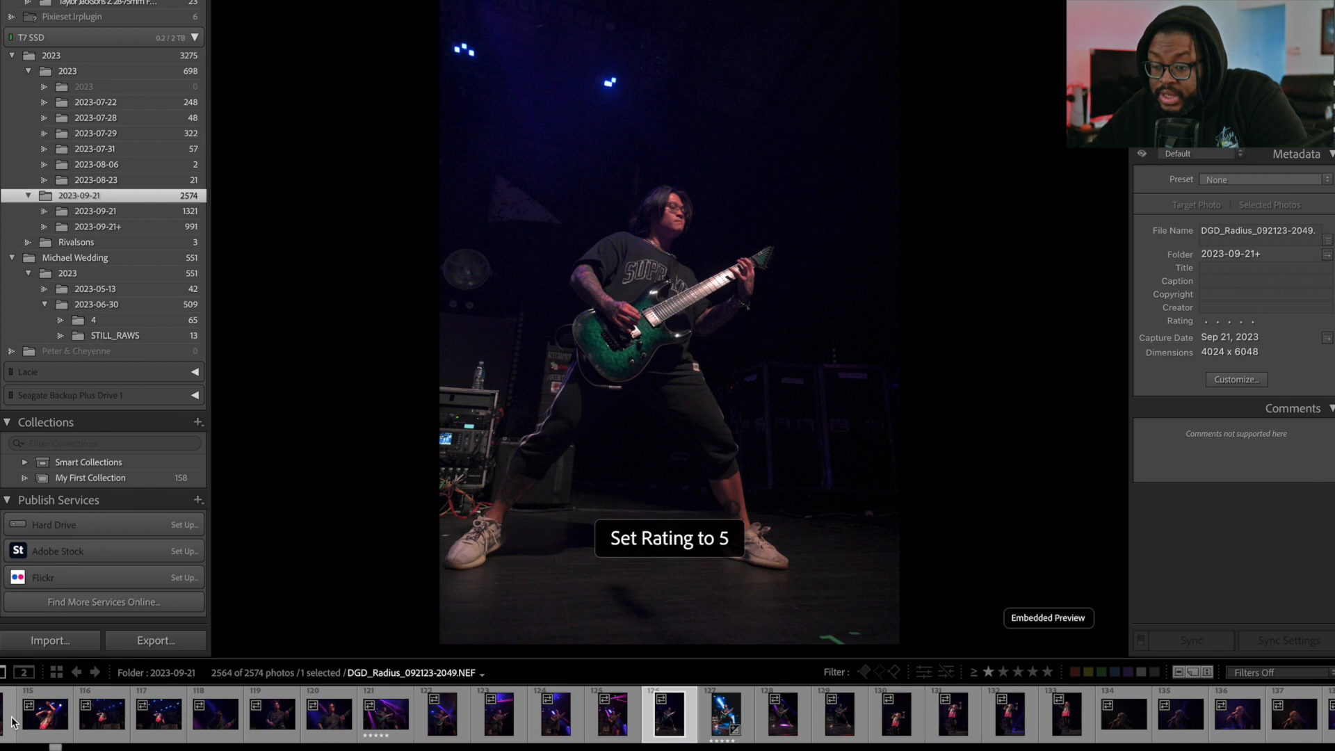
key(Right)
key(Right)
key(Right)
key(Right)
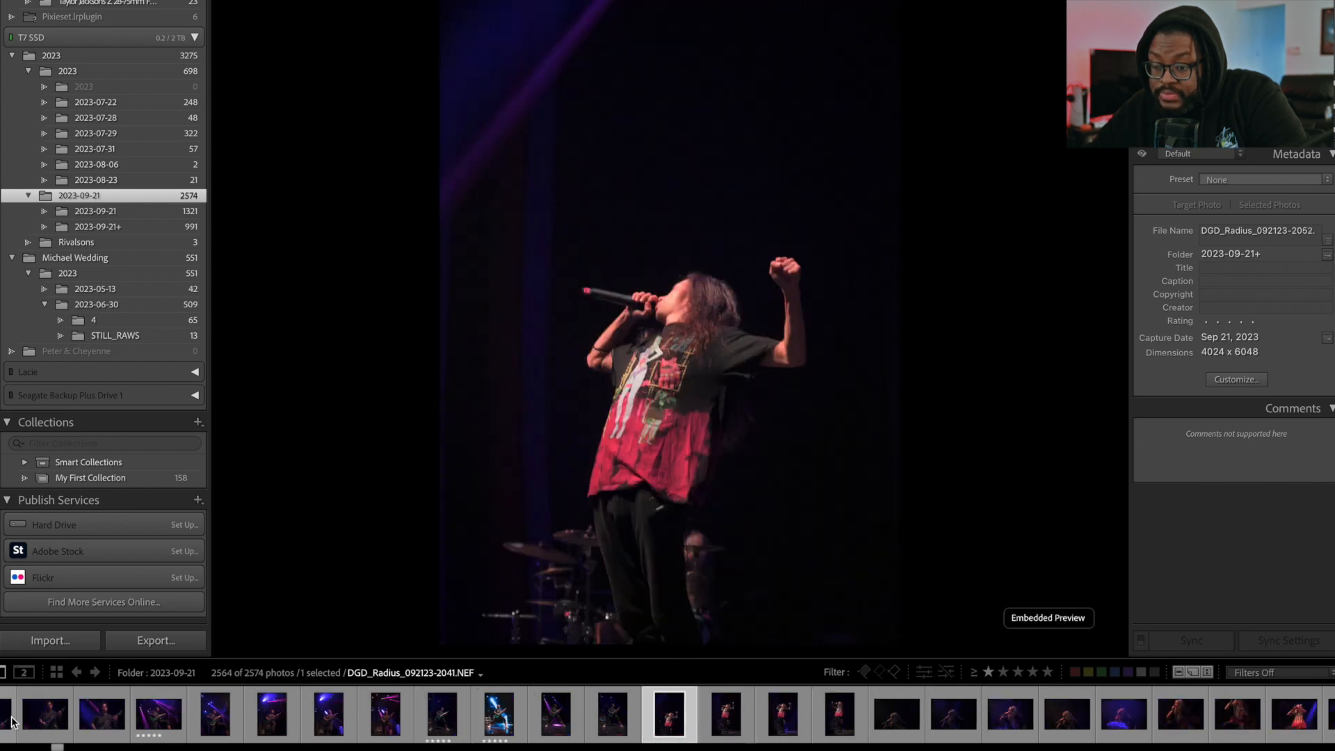
key(Left)
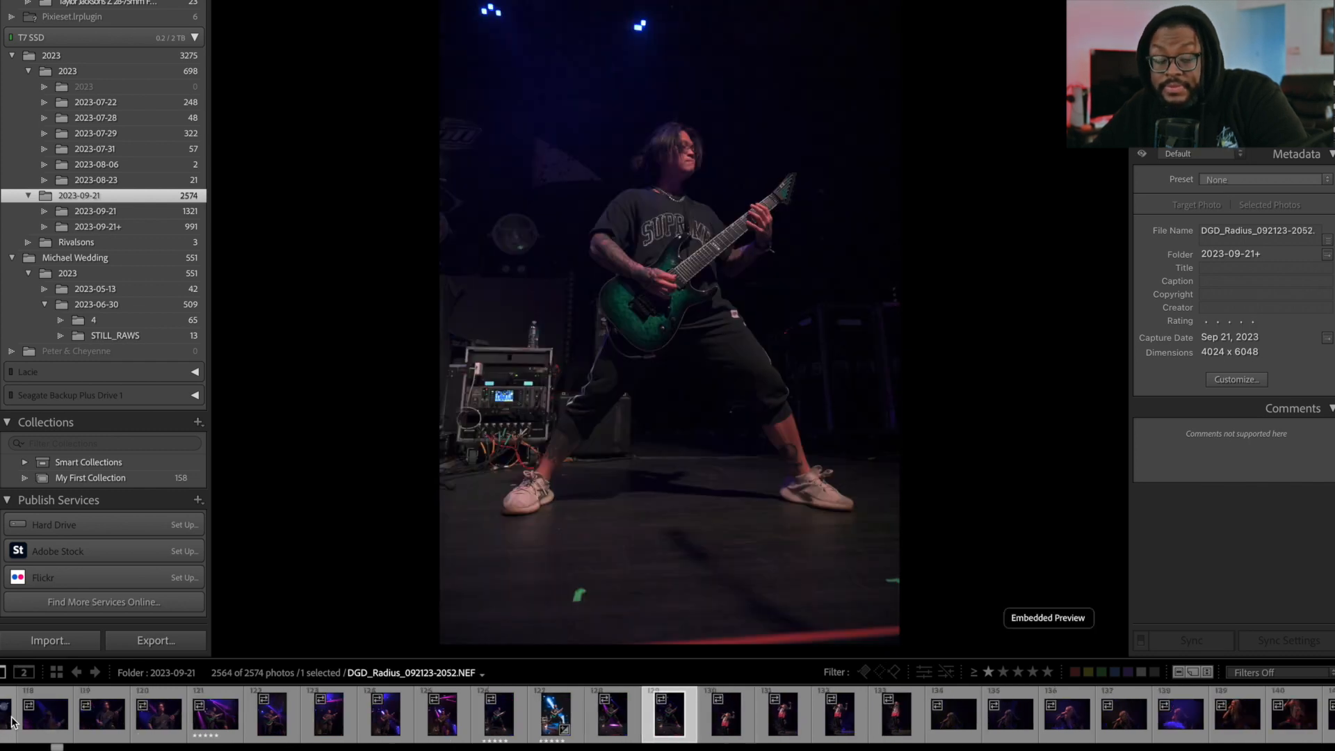
key(Right)
key(Right)
key(Right)
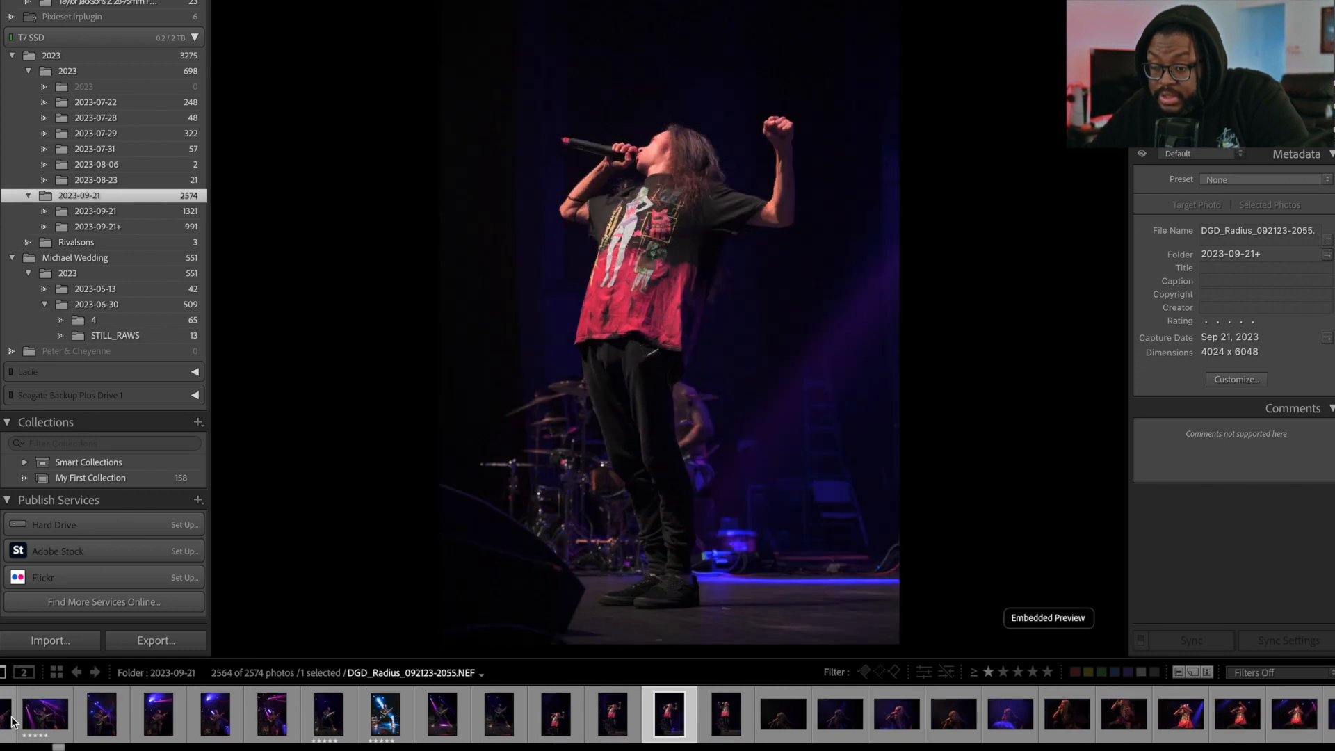
key(5)
key(Right)
key(Right)
key(Right)
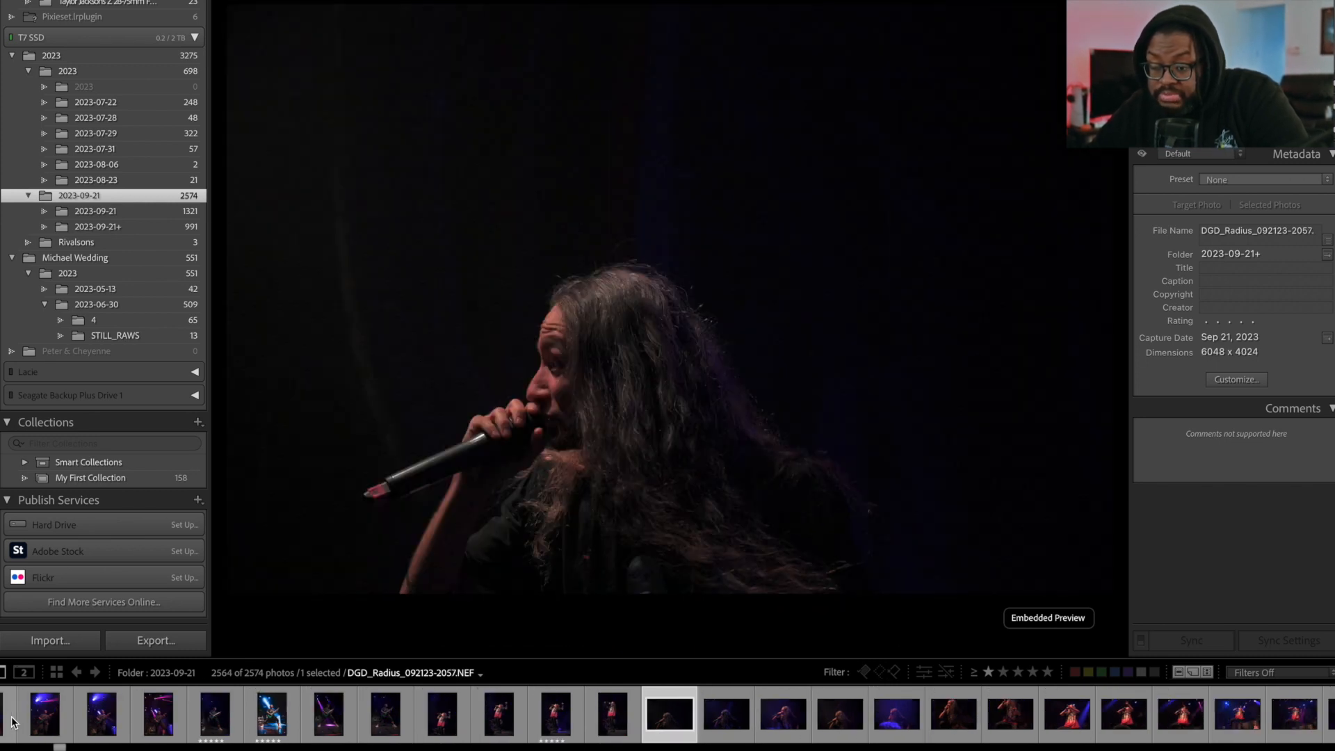
key(Left)
key(Right)
key(Right)
key(Right)
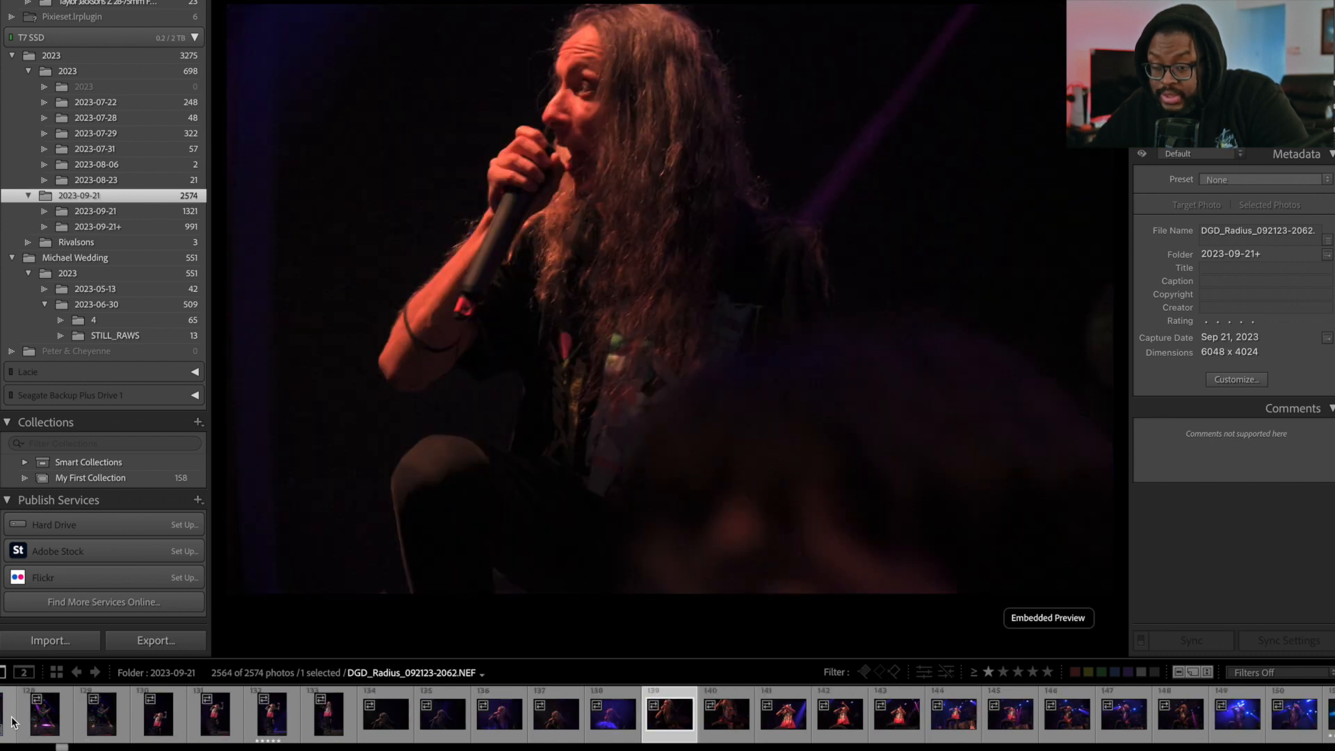
key(Right)
key(Right)
key(Right)
key(Right)
key(Right)
key(Right)
key(Right)
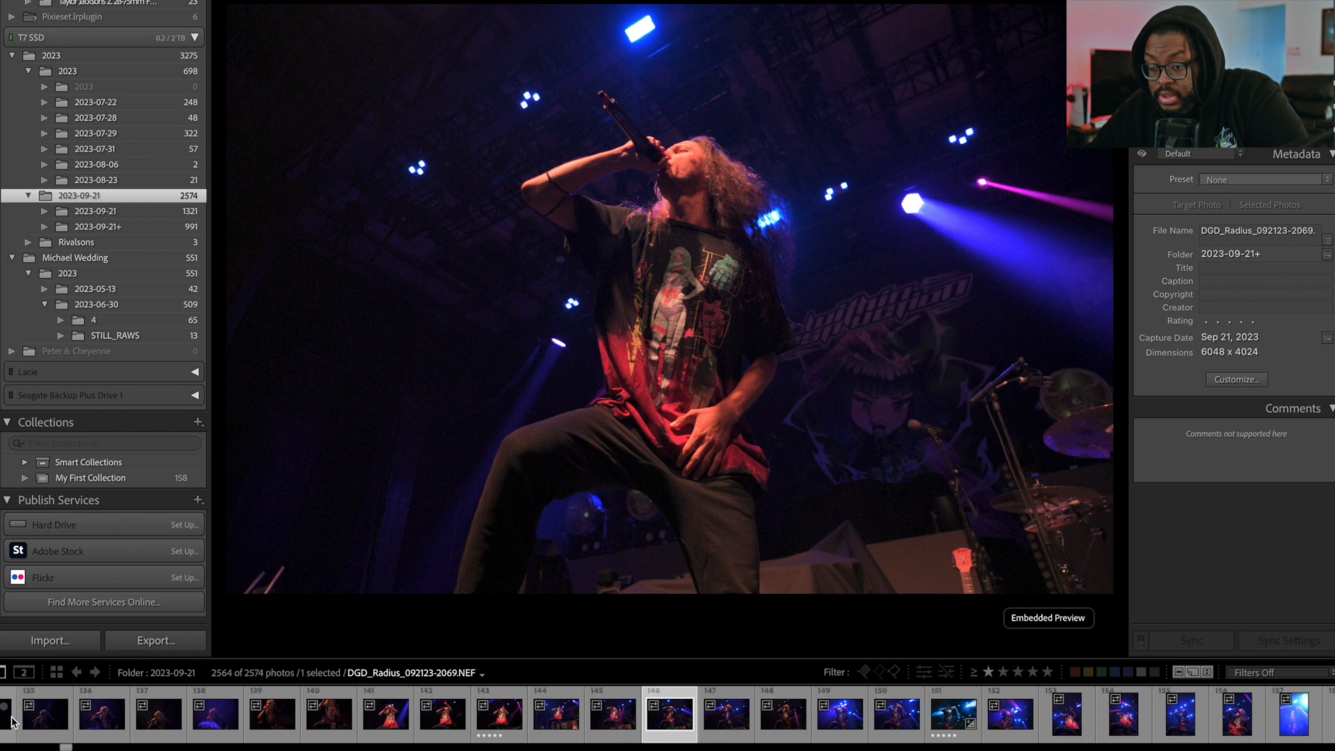
key(Right)
key(Right)
key(5)
key(Right)
key(Right)
key(Left)
key(Right)
key(Right)
key(Right)
key(Right)
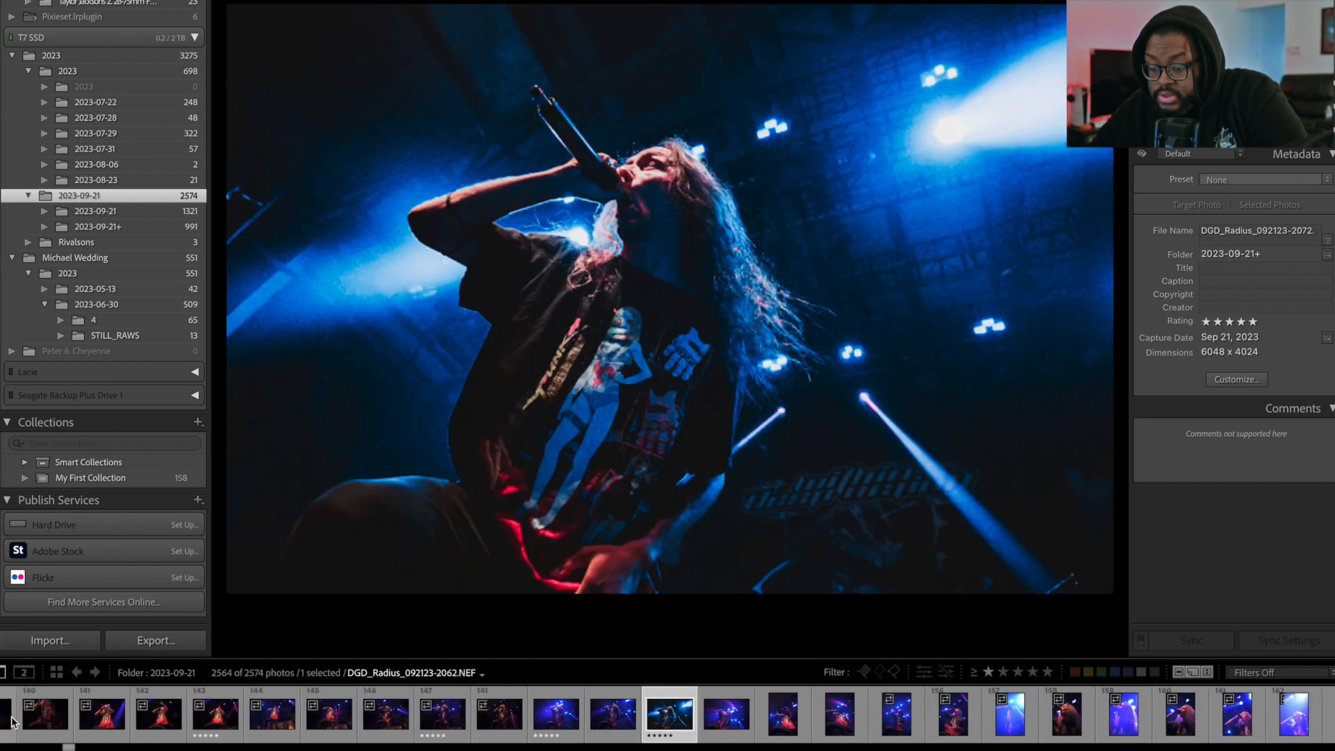
key(Right)
key(Right)
key(Right)
key(Right)
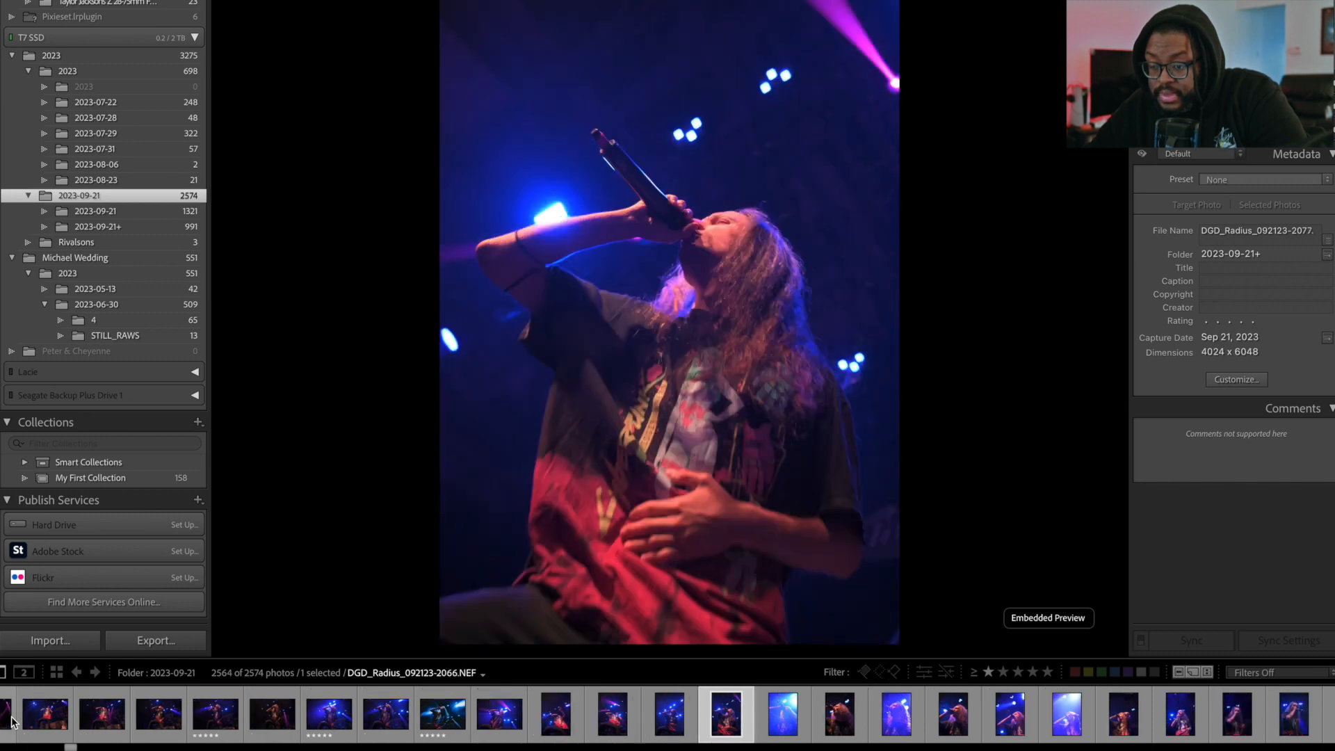
key(Right)
key(Right)
key(Right)
key(Right)
key(Right)
key(Right)
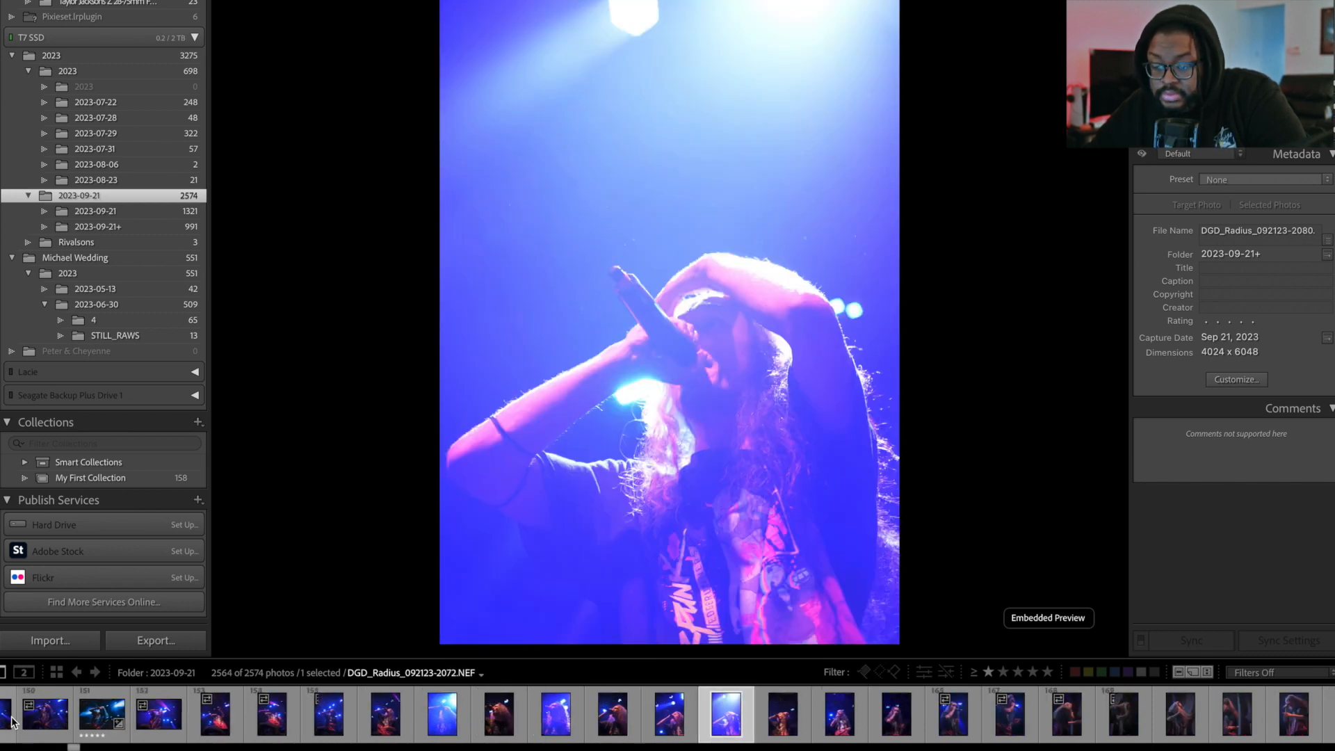
key(Right)
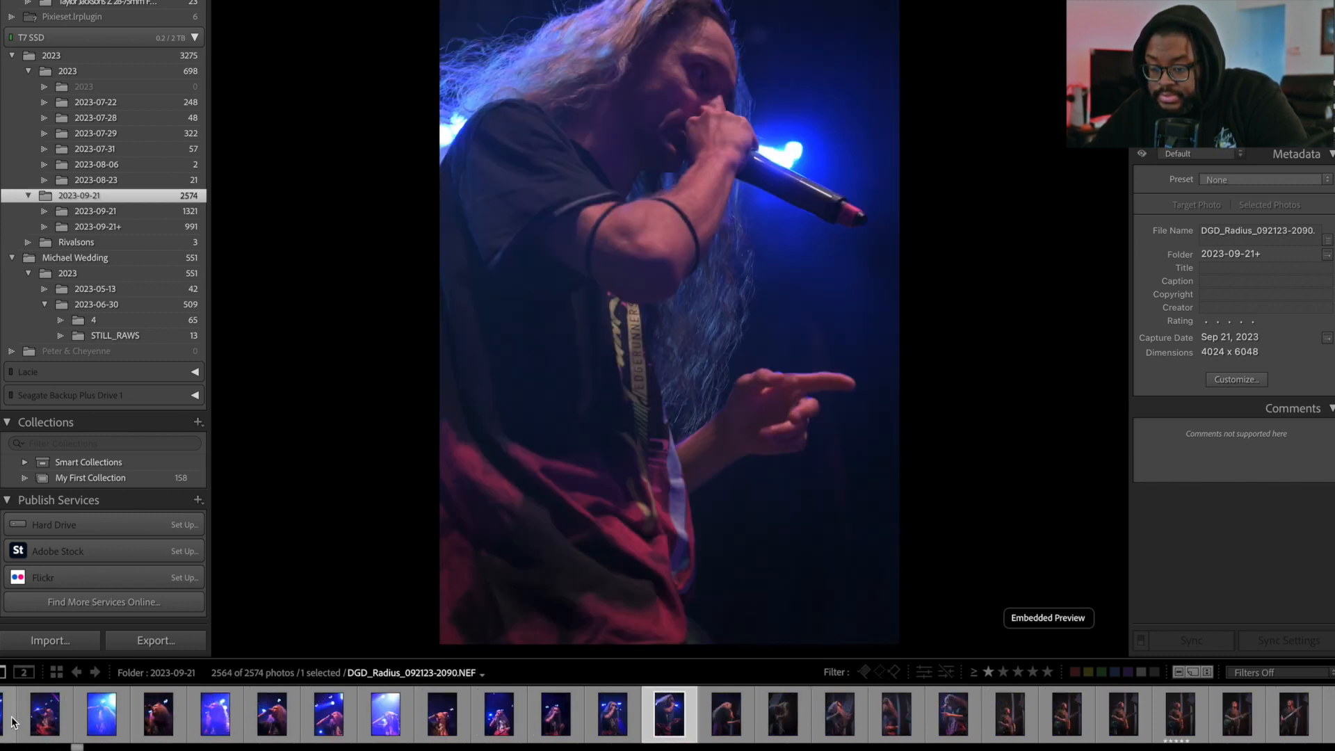
key(Right)
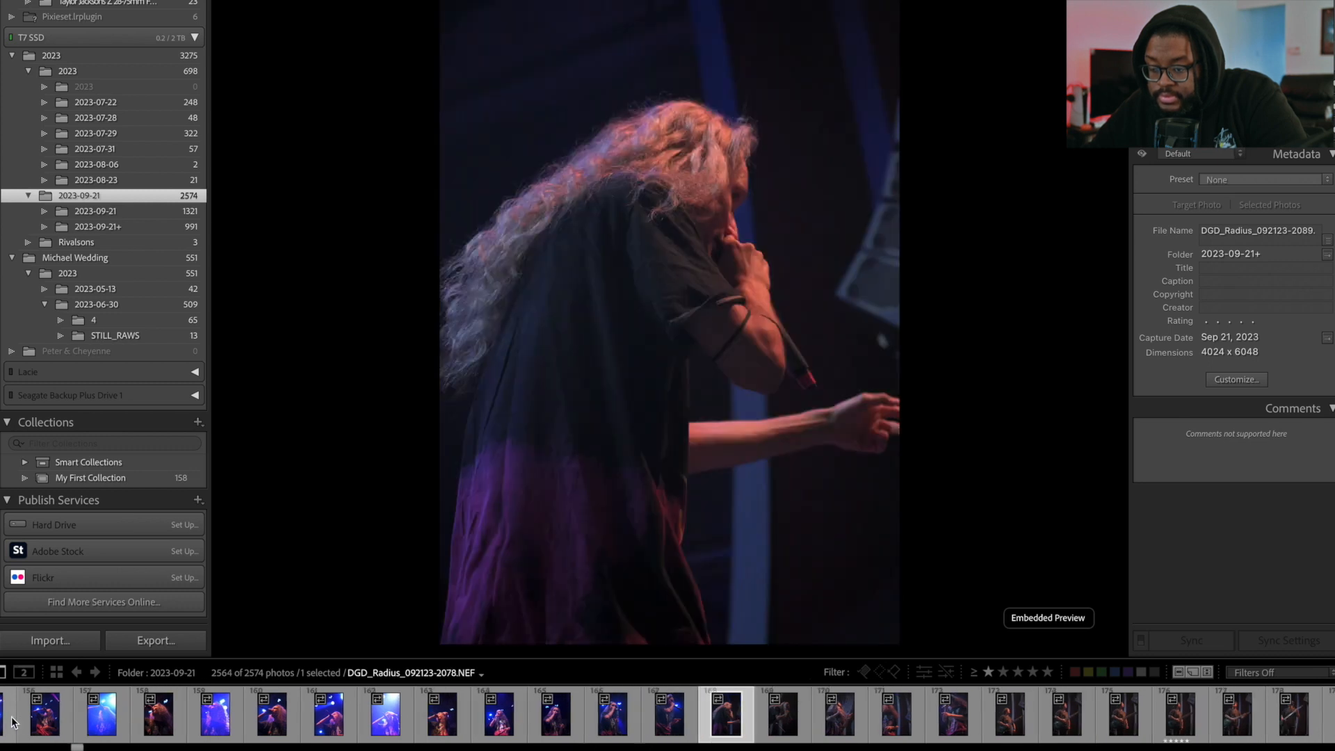
key(Right)
key(Right)
key(Right)
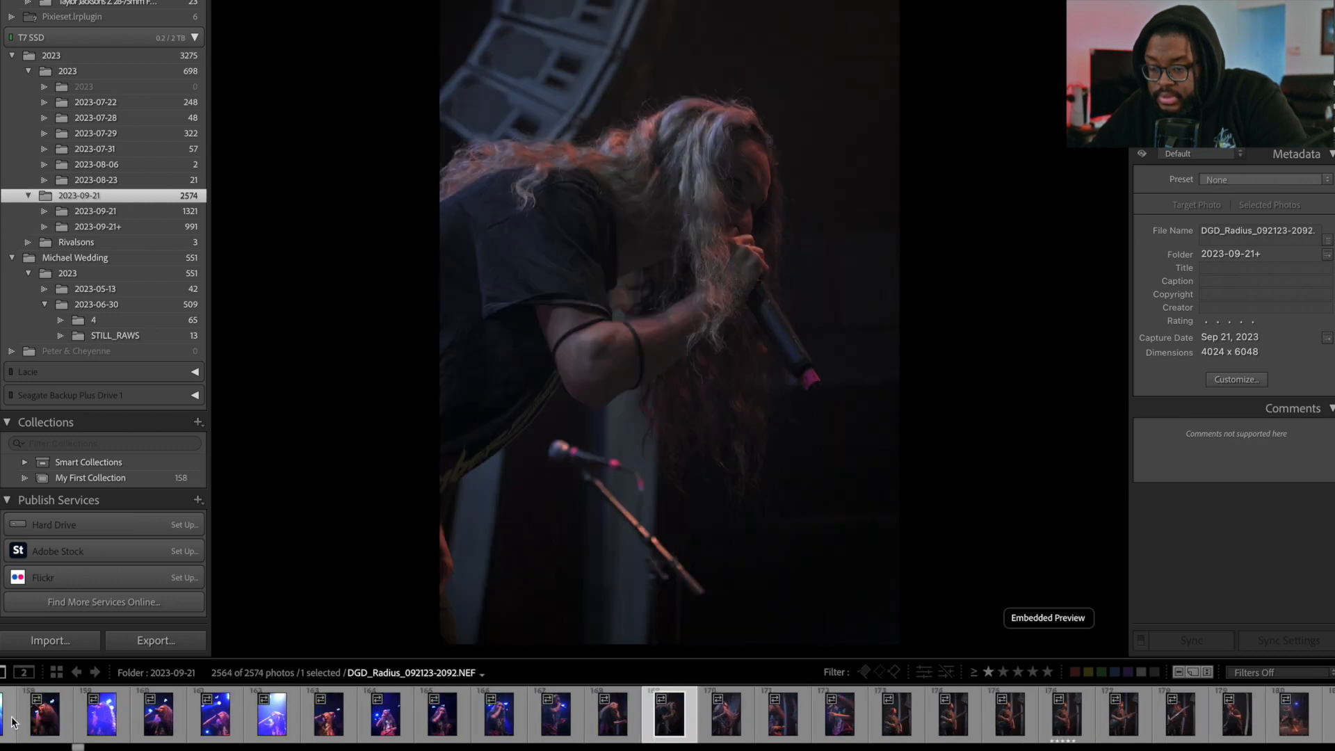
key(Right)
key(Right)
key(Right)
key(Right)
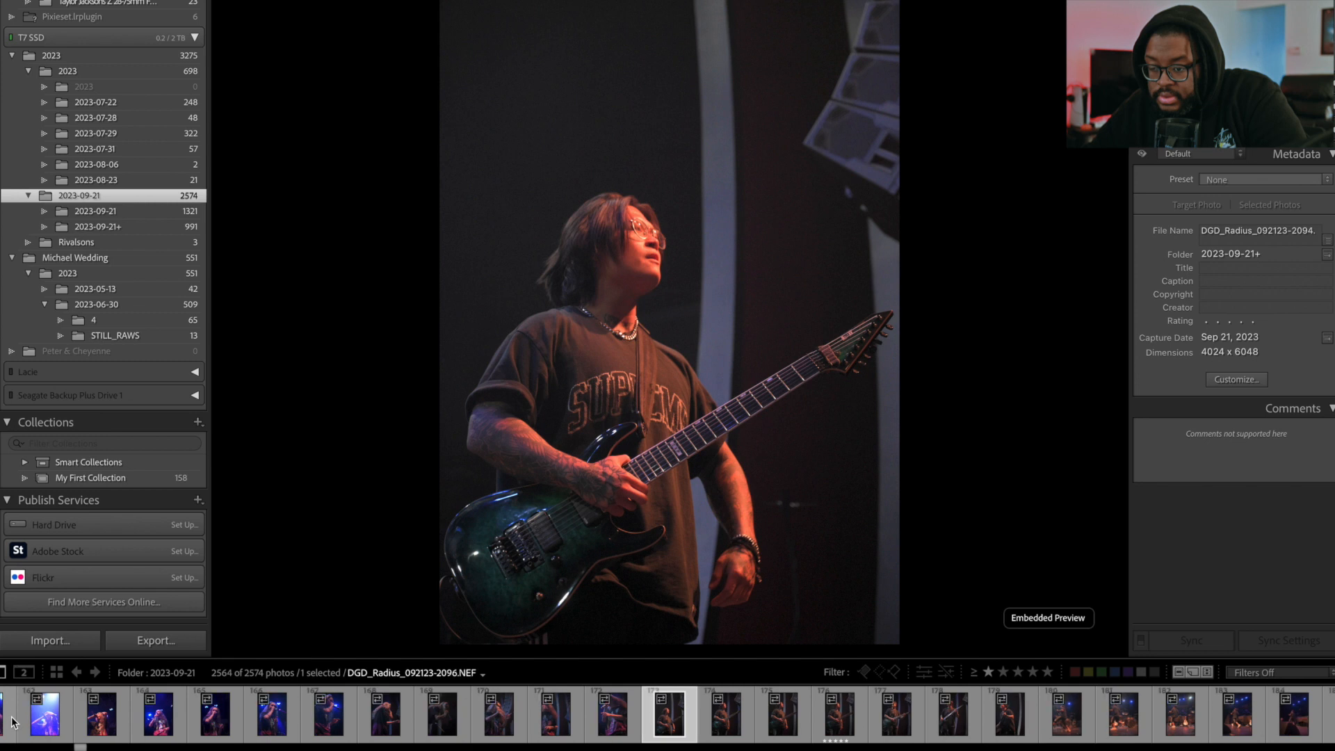
key(Right)
key(Right)
key(Right)
key(Right)
key(Right)
key(Right)
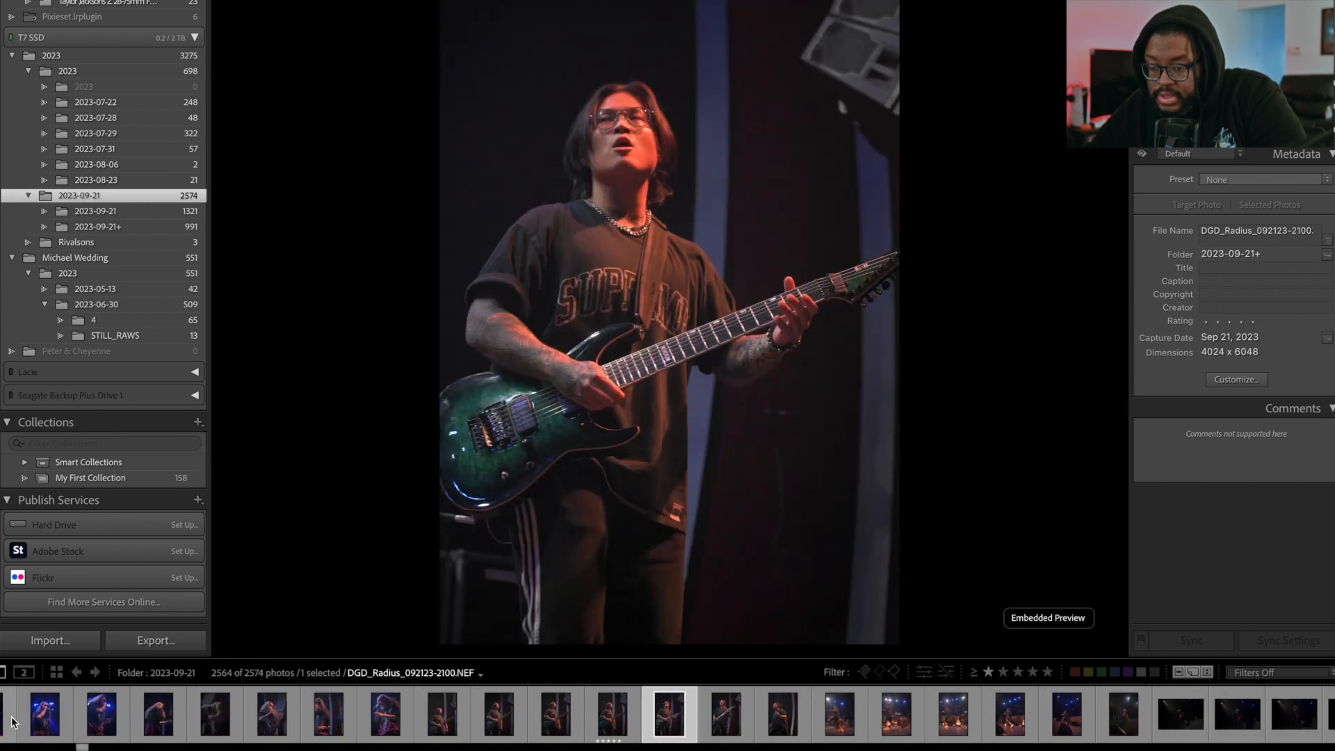
key(Right)
key(Right)
key(Right)
key(Right)
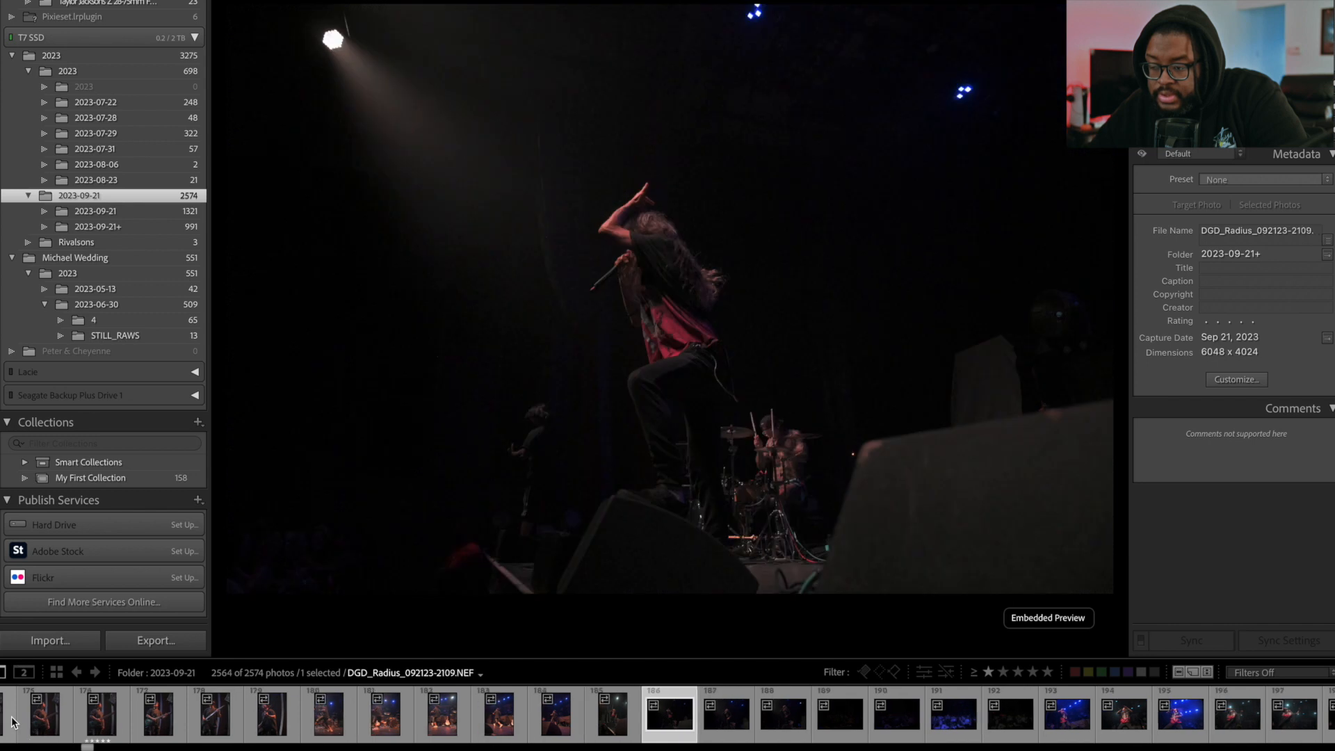
Review the dark stage shots and the blue-lit crowd shot through the first blue-lit singer frame.
key(Right)
key(Right)
key(Right)
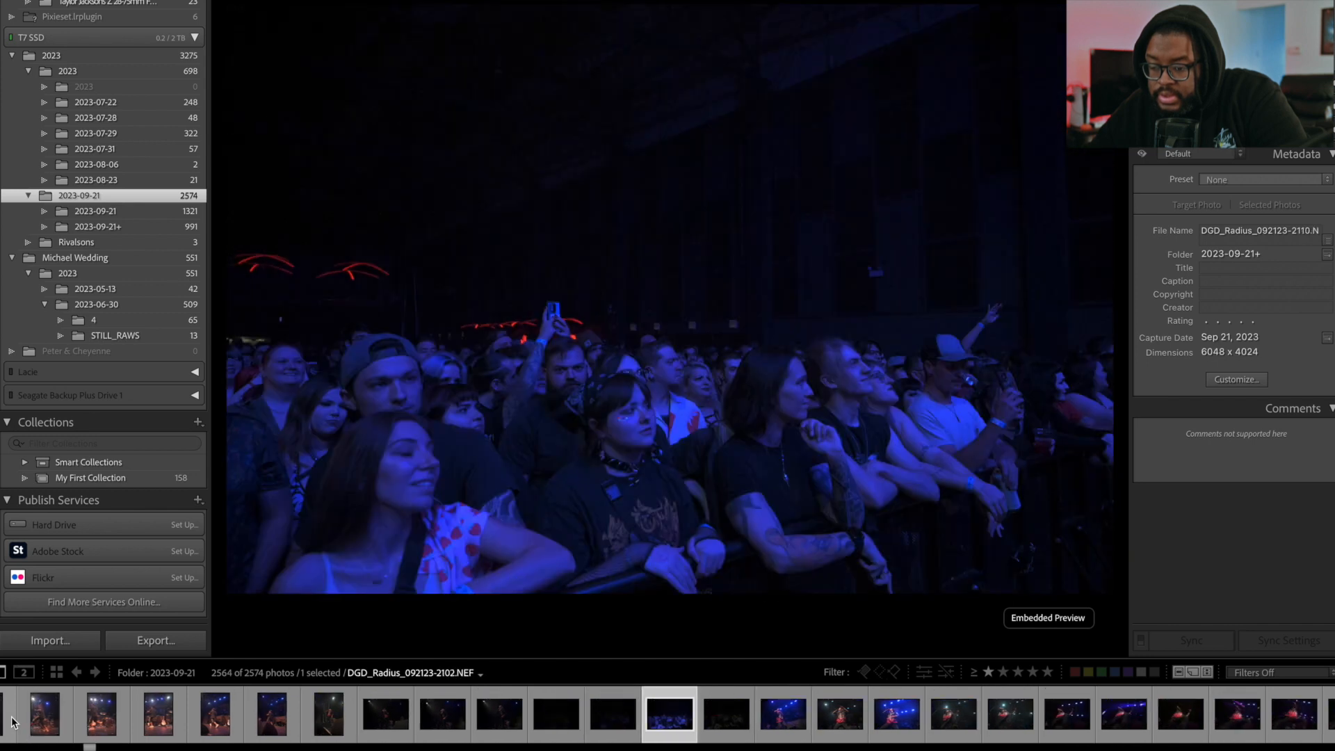
key(Right)
key(Right)
key(Right)
key(Right)
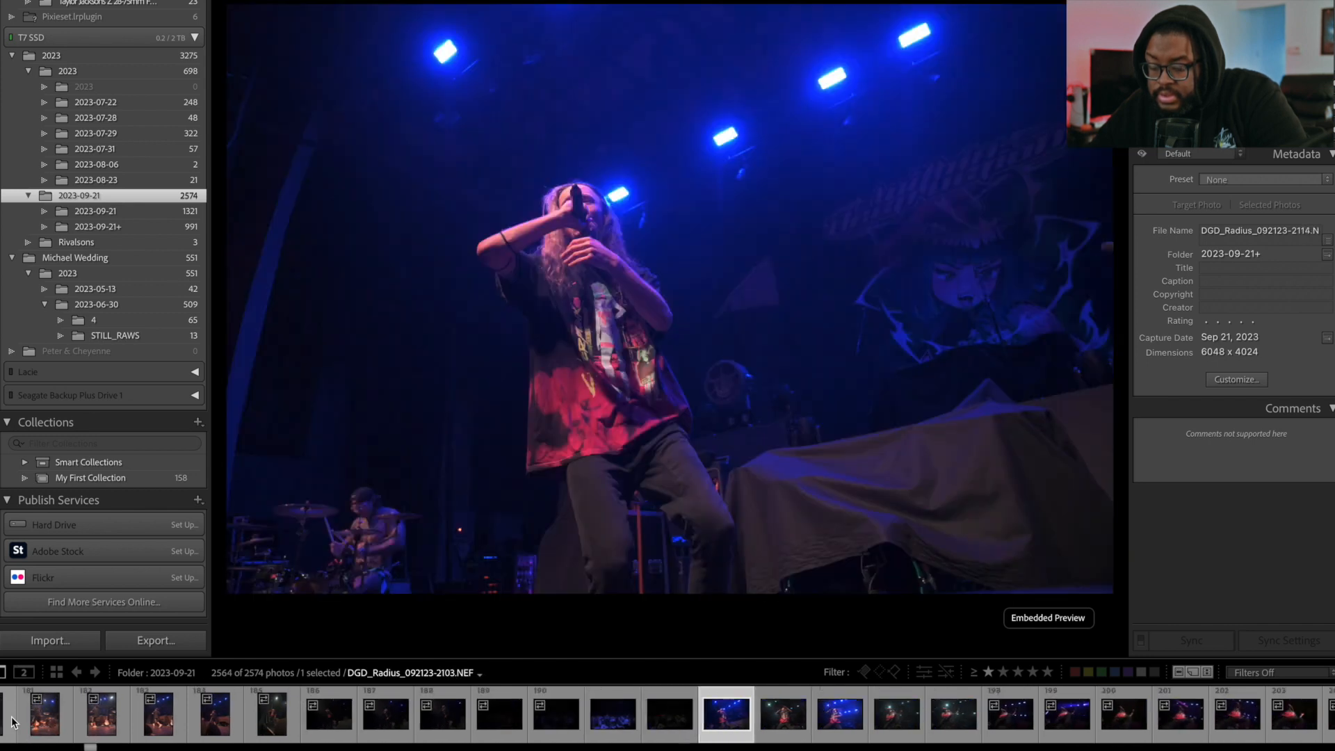
key(Right)
key(Right)
key(Right)
key(Right)
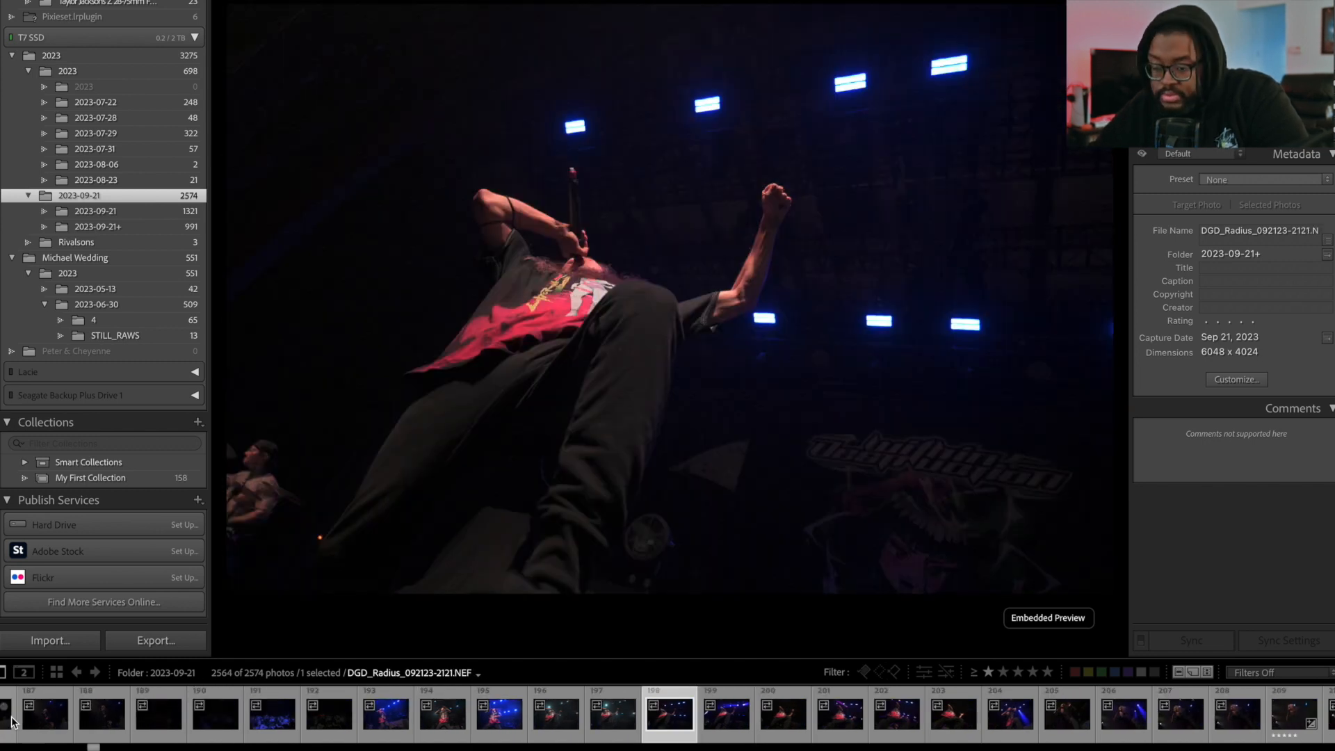
key(Right)
key(Right)
key(Right)
key(Right)
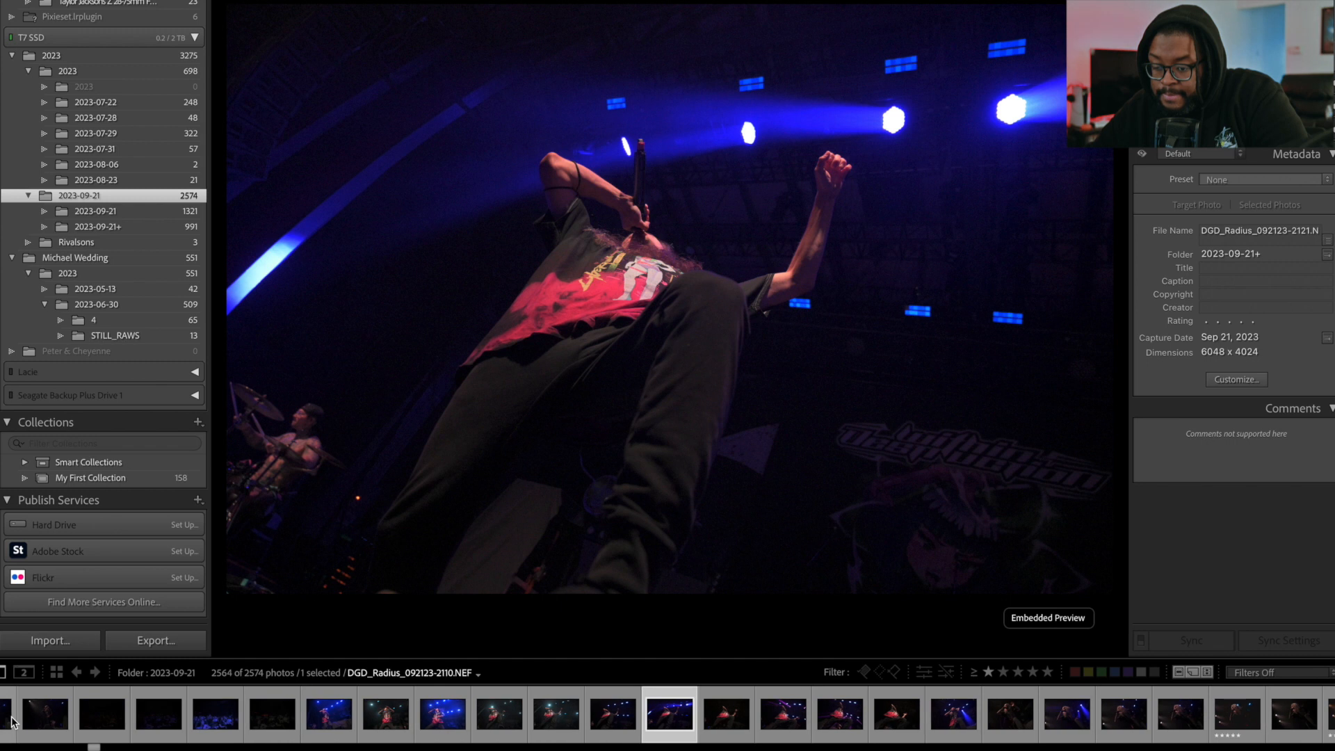
key(5)
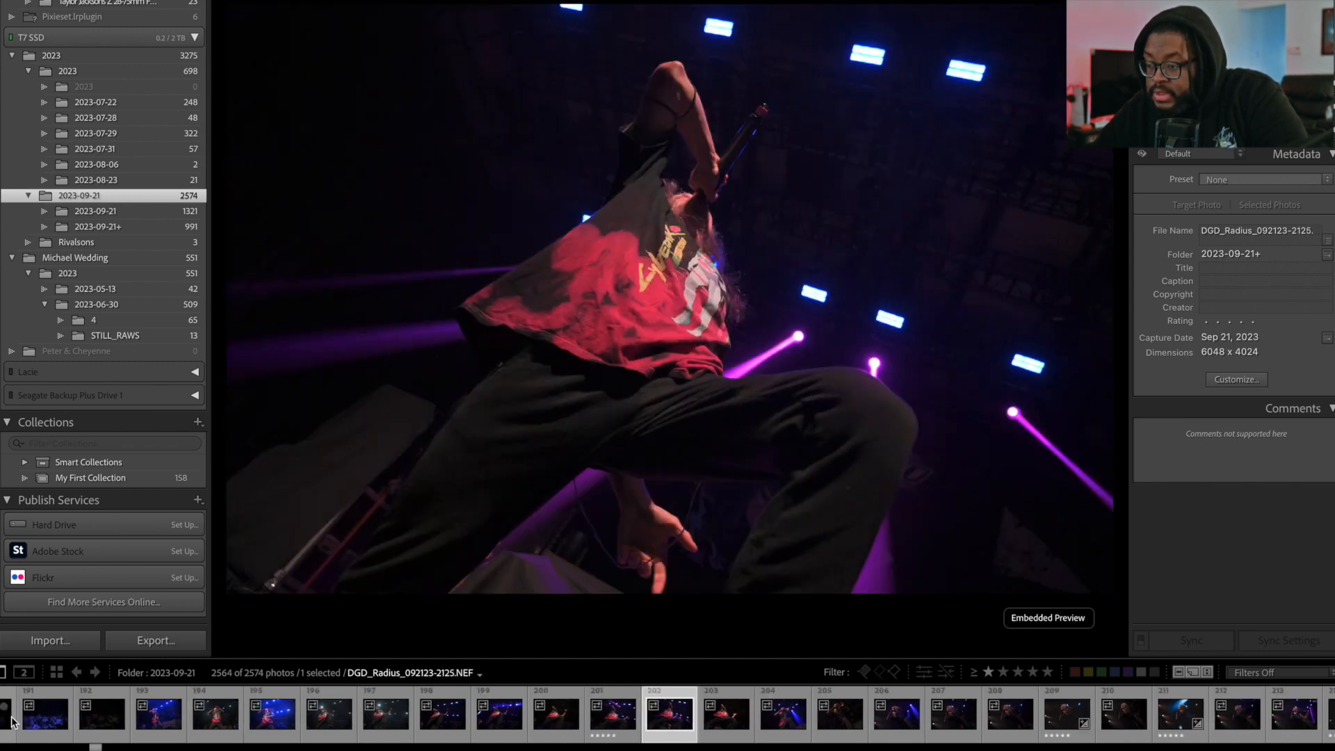
key(Right)
key(Right)
key(Right)
key(Right)
key(Right)
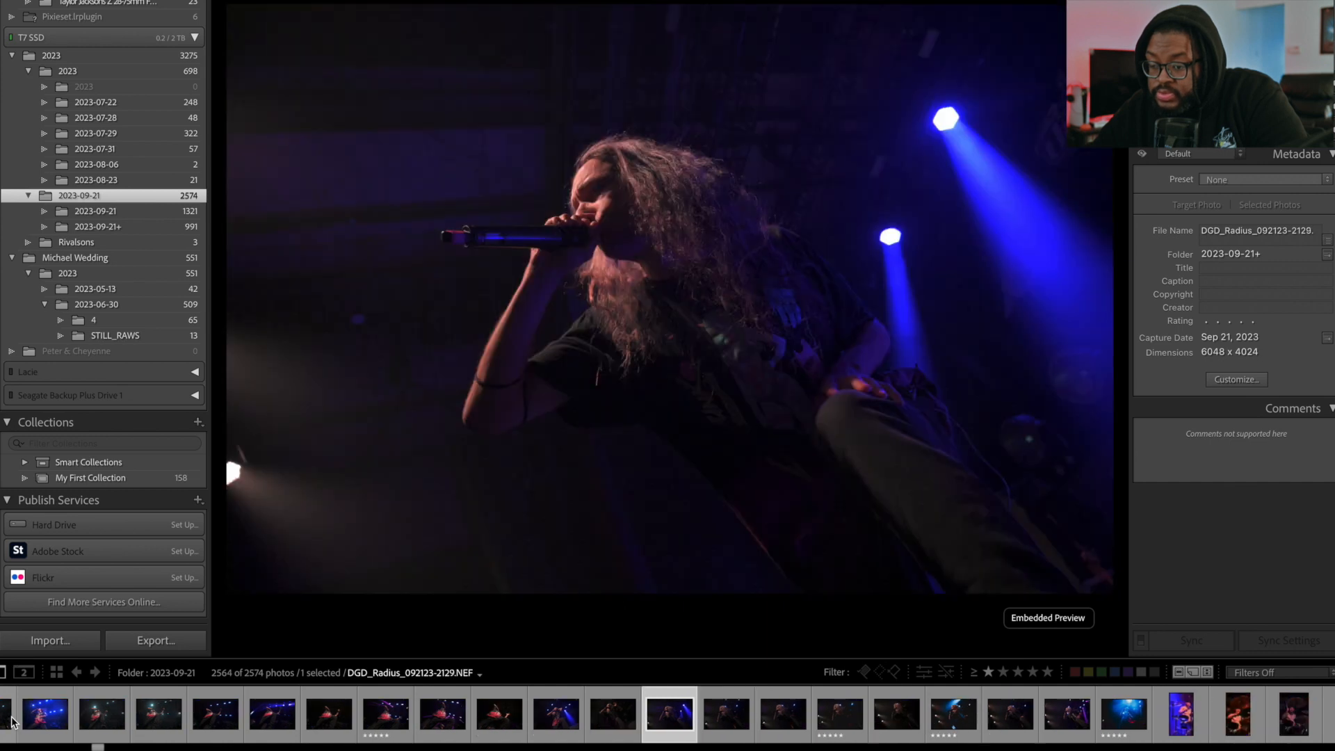
key(Right)
key(Right)
key(Right)
key(Right)
key(Right)
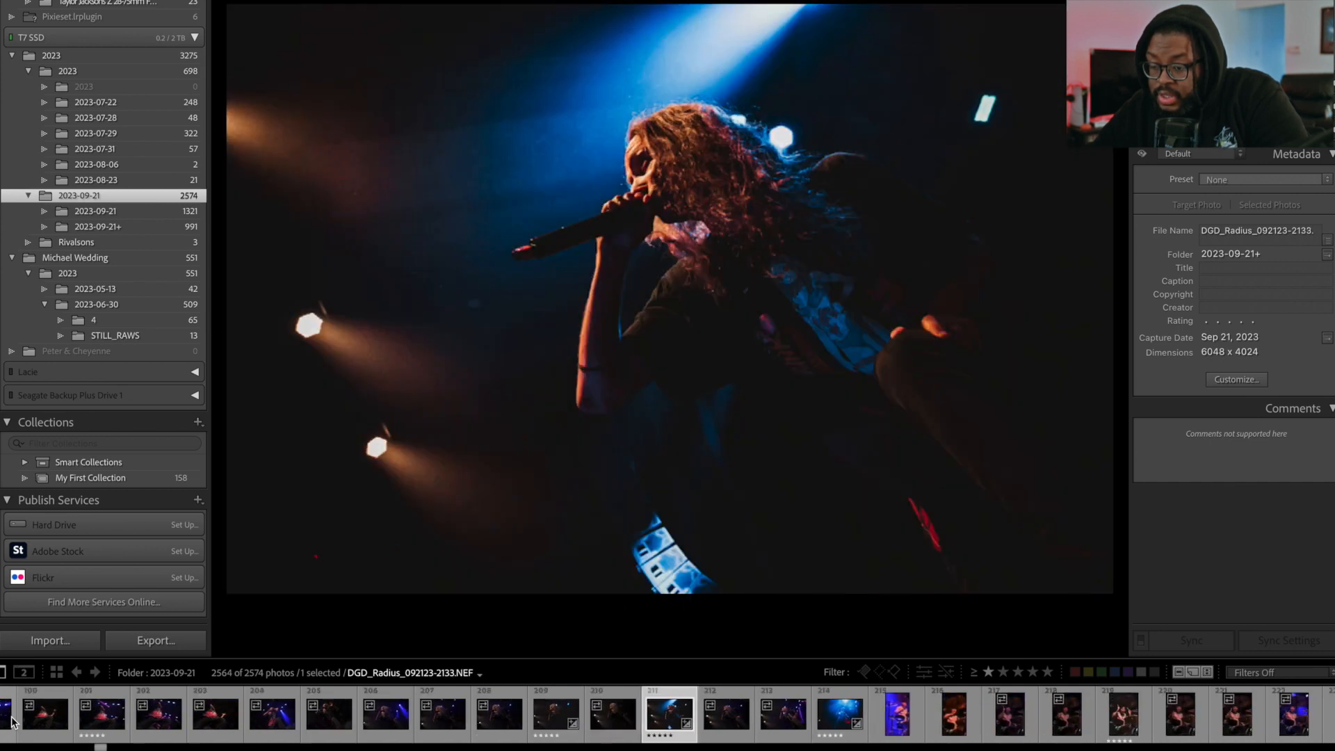
key(Right)
key(Right)
key(Right)
key(Right)
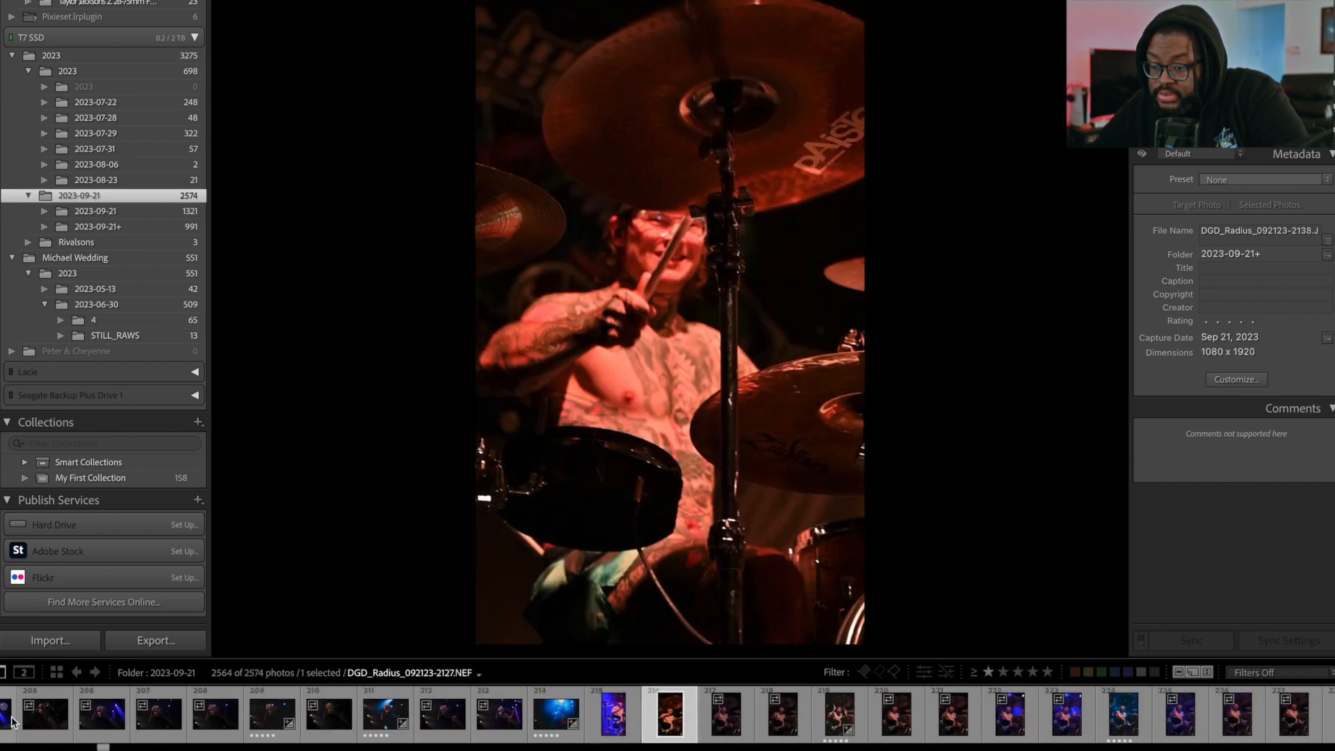
key(Right)
key(Right)
key(Right)
key(Right)
key(Right)
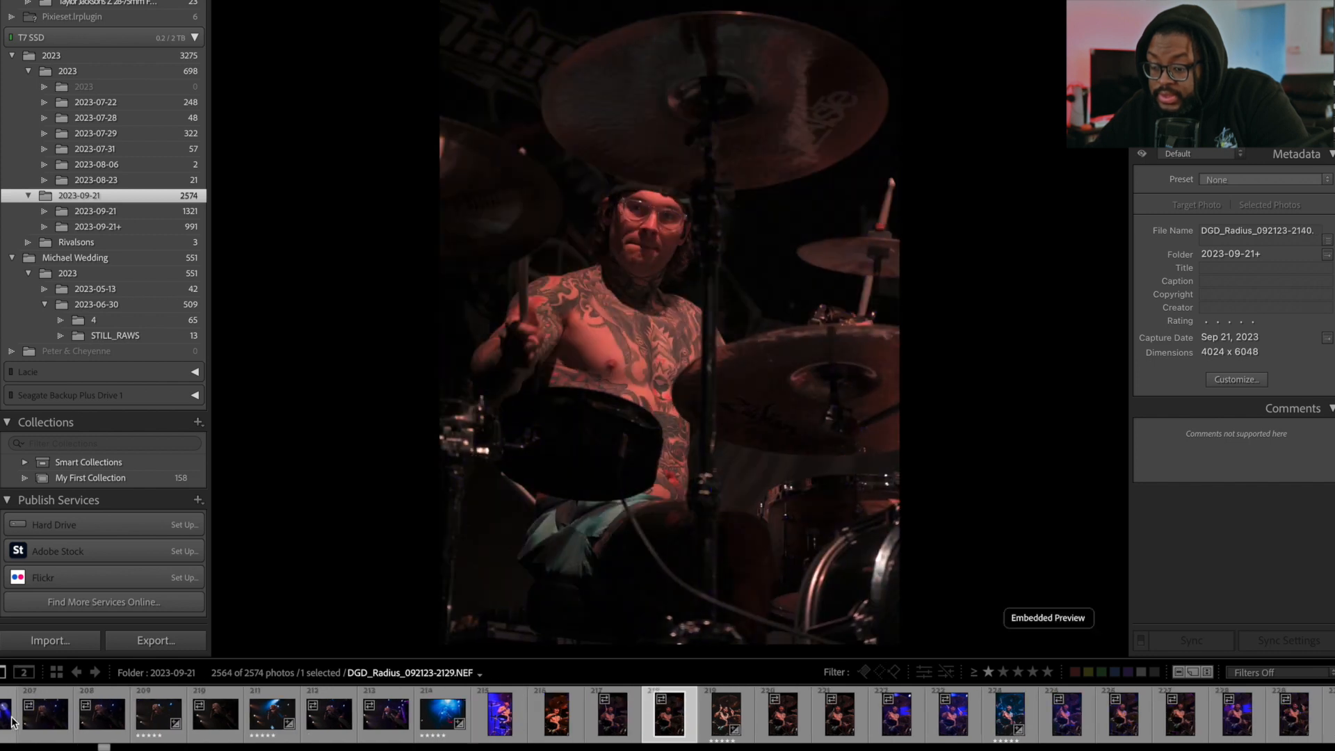
key(Right)
key(Right)
key(Right)
key(Right)
key(Right)
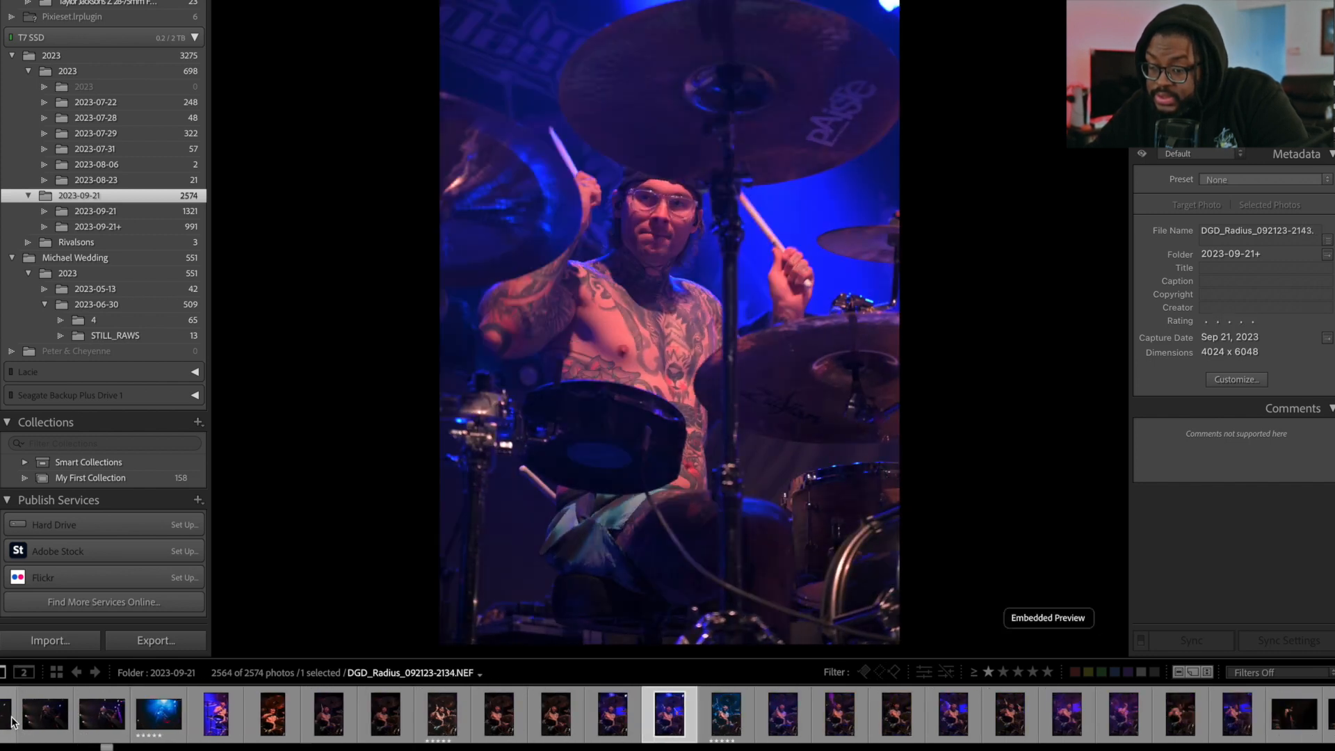
key(Right)
key(Right)
key(Right)
key(Right)
key(Right)
key(Right)
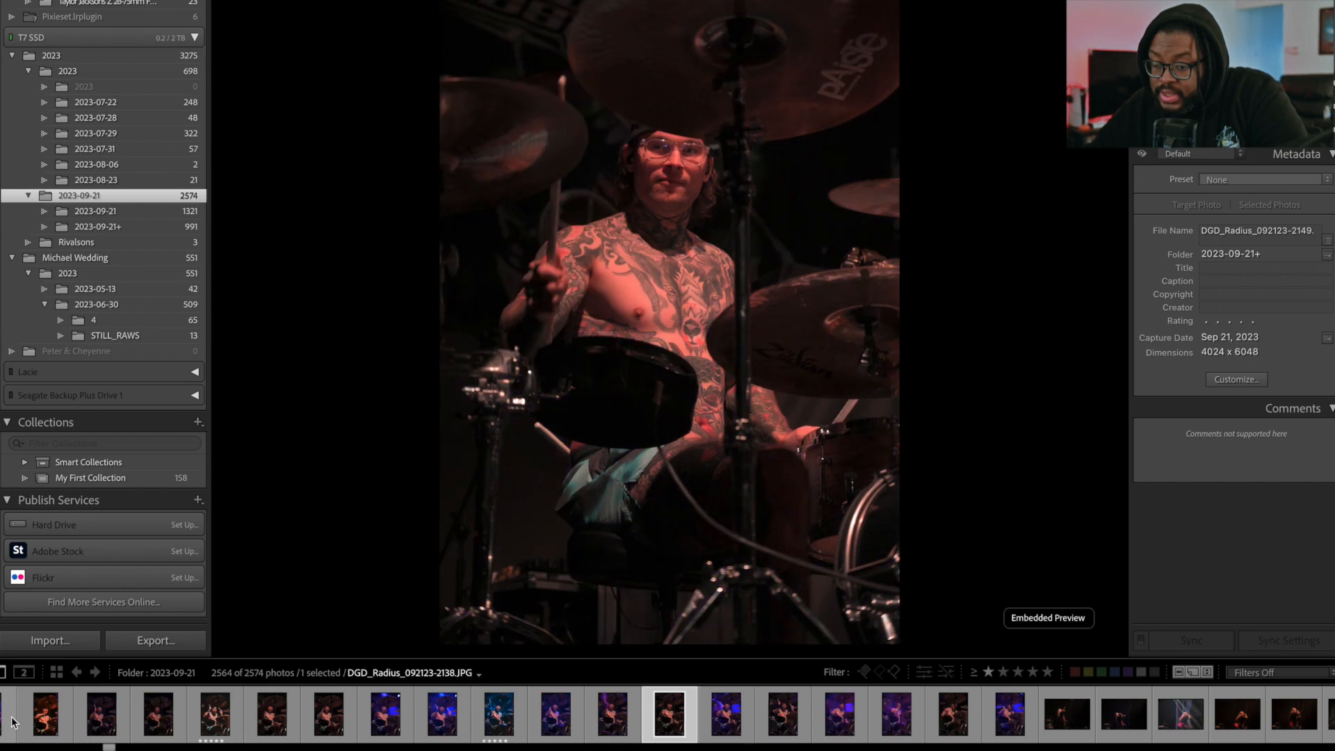
key(Right)
key(Right)
key(Right)
key(Right)
key(Right)
key(Right)
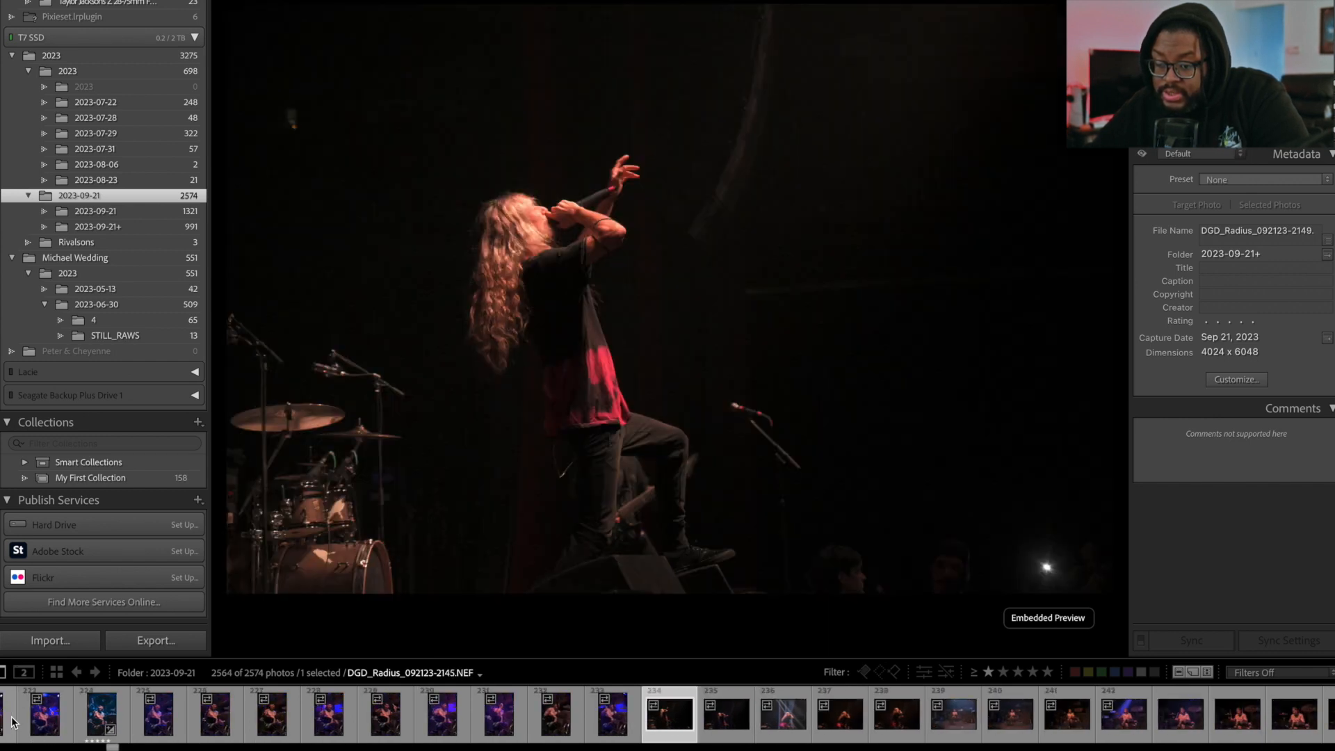
key(Right)
key(Right)
key(Right)
key(Right)
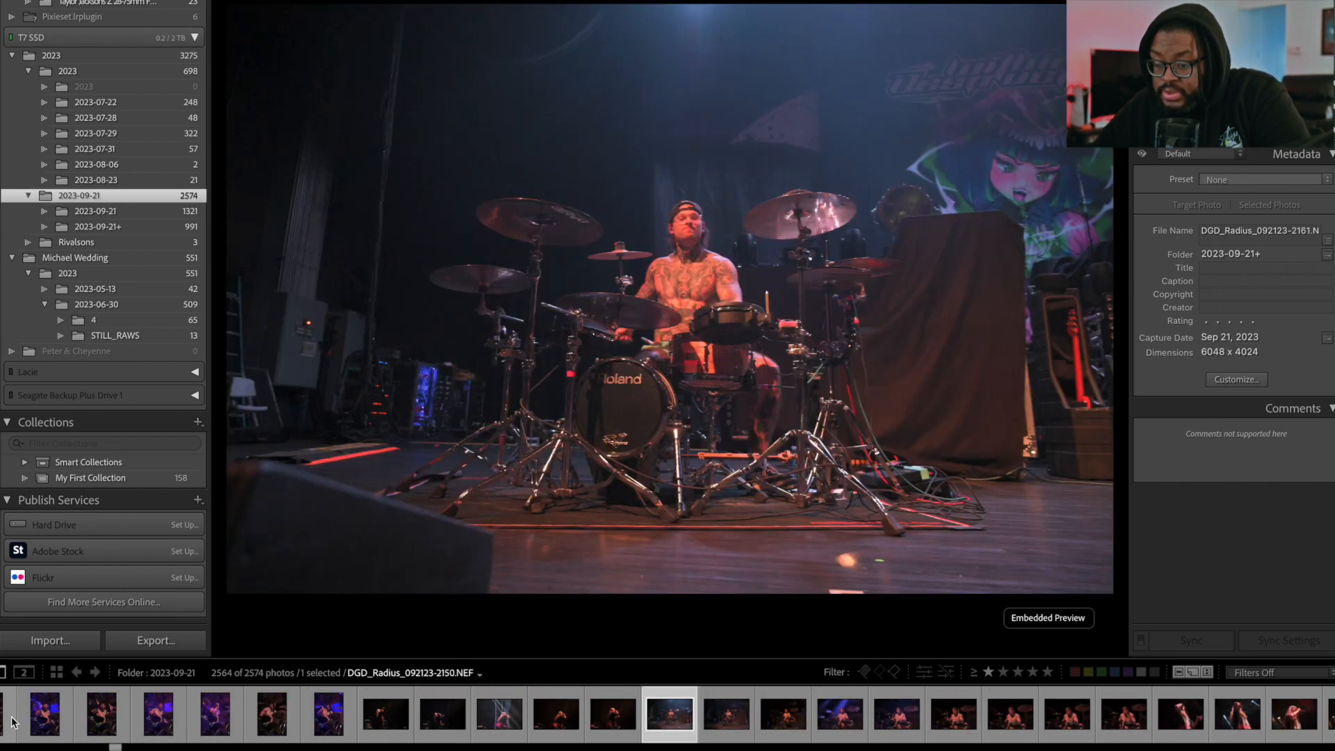
key(Right)
key(Right)
key(Right)
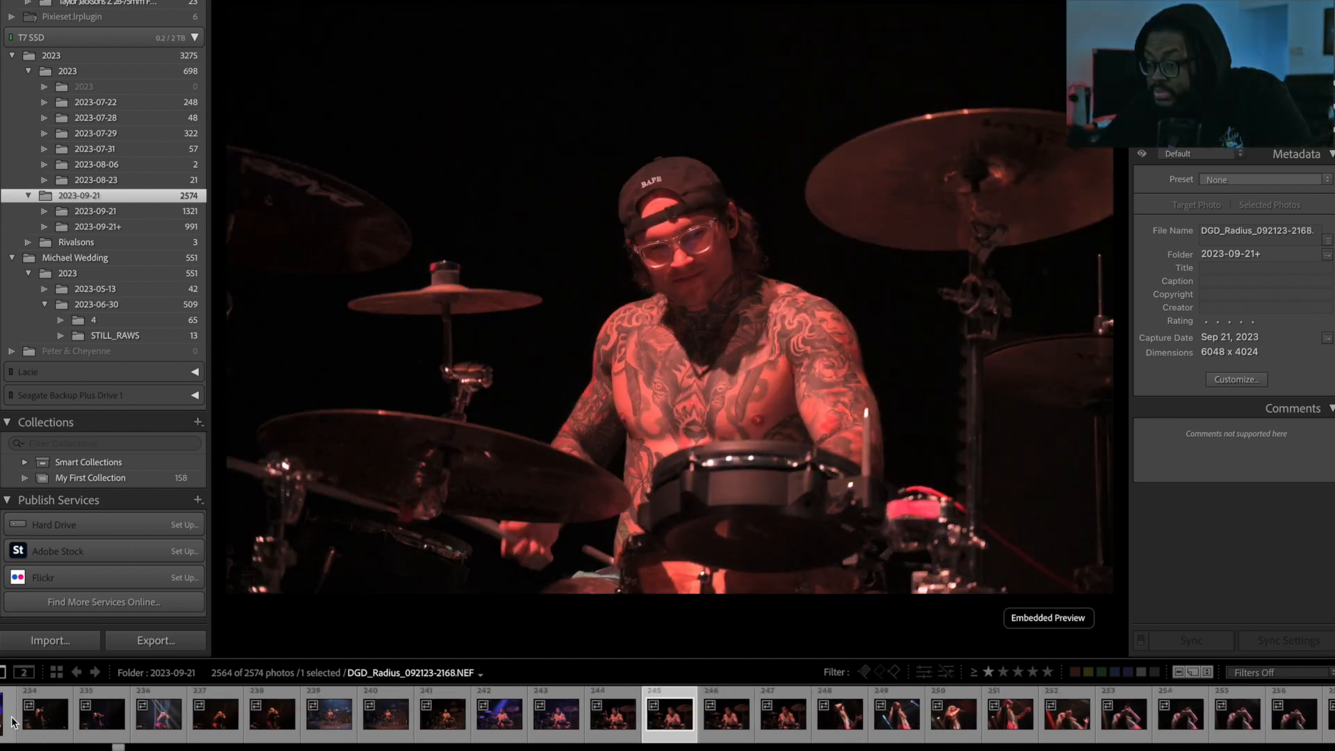
key(Right)
key(Right)
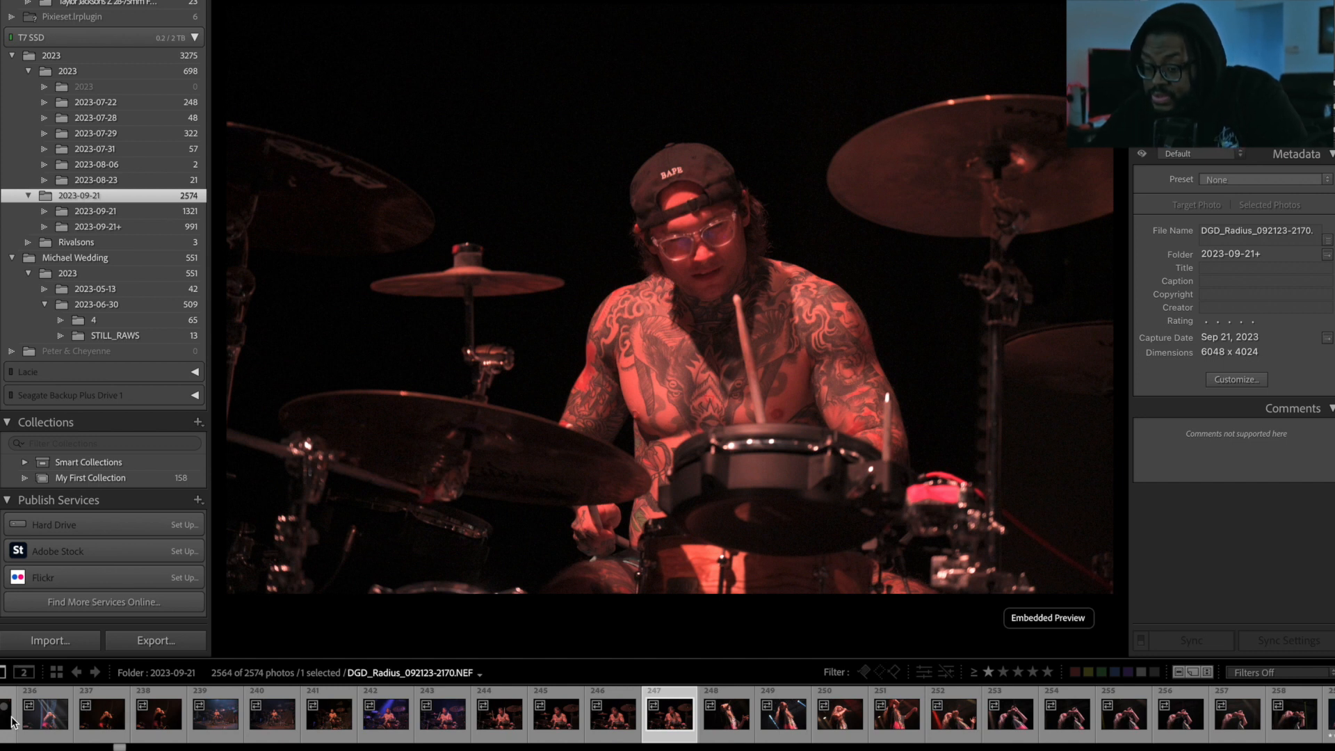
key(Right)
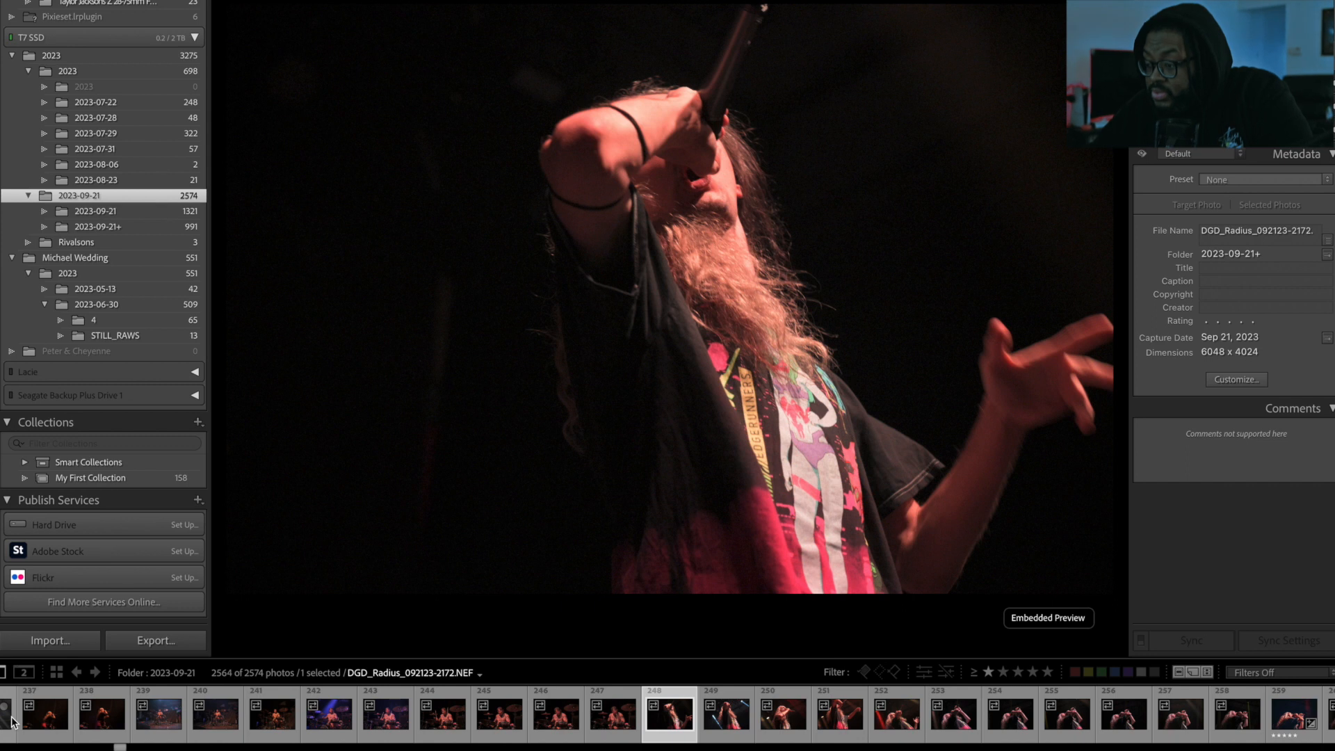
key(Right)
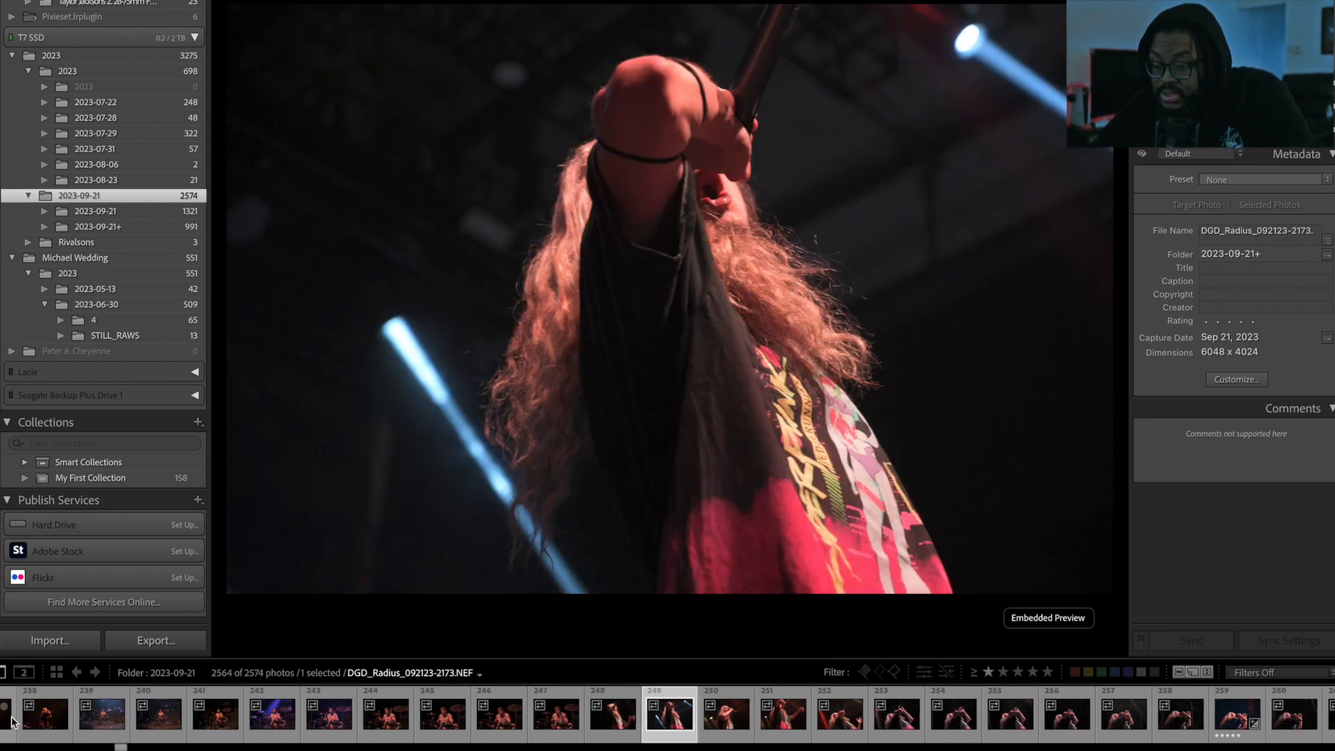
key(Right)
key(Right)
key(Right)
key(Right)
key(Right)
key(Right)
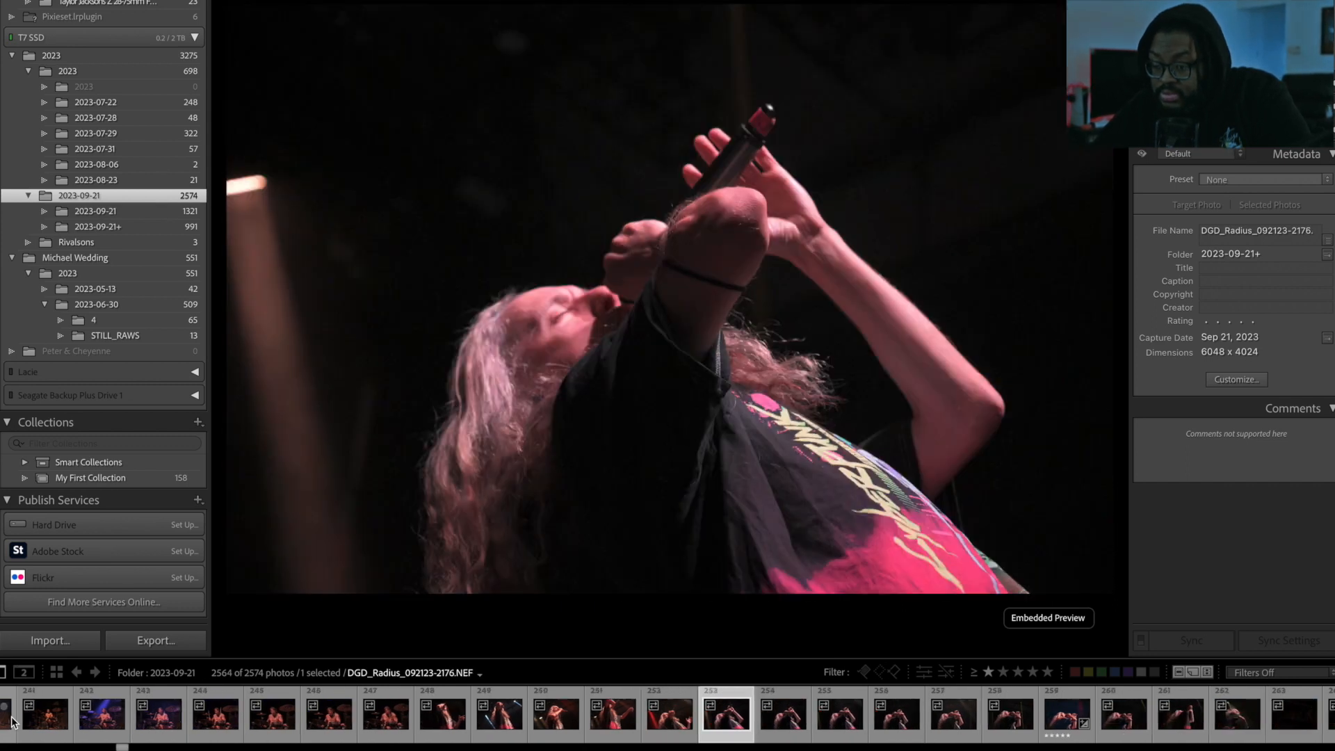
key(5)
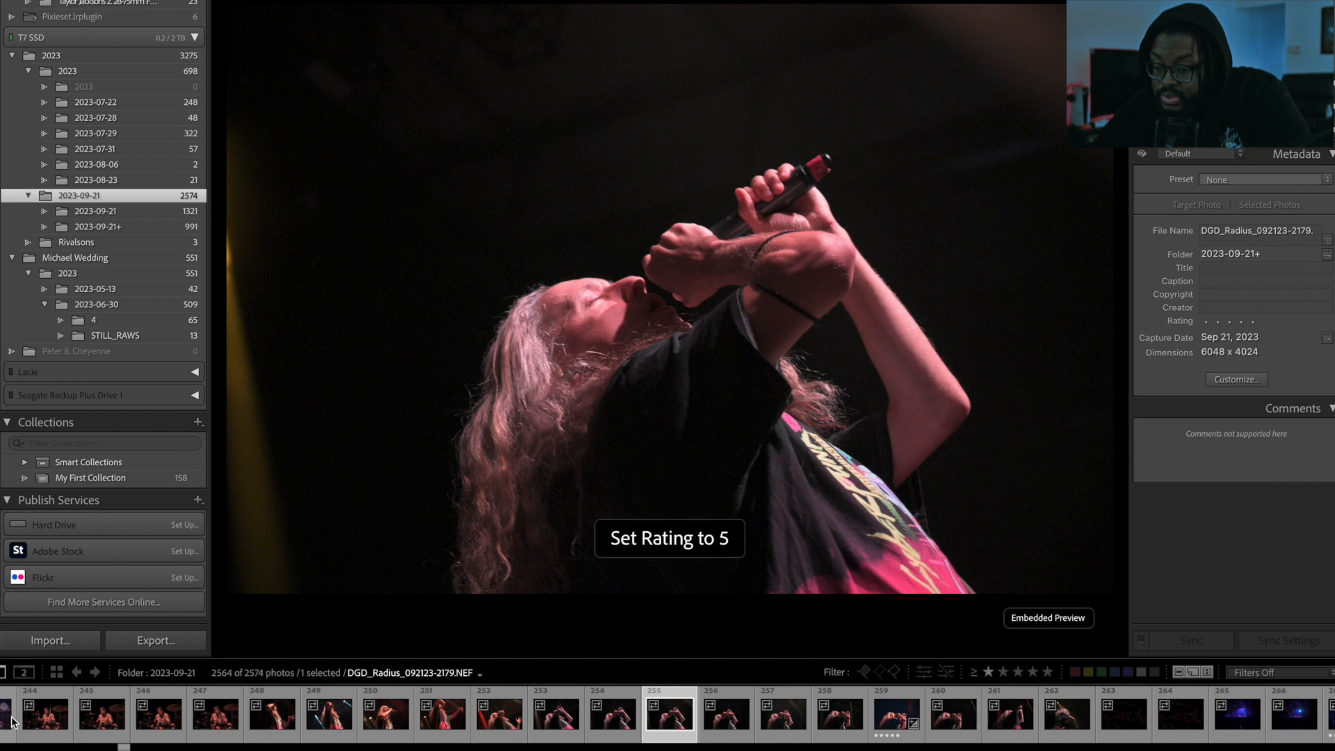
key(Right)
key(Right)
key(Right)
key(Right)
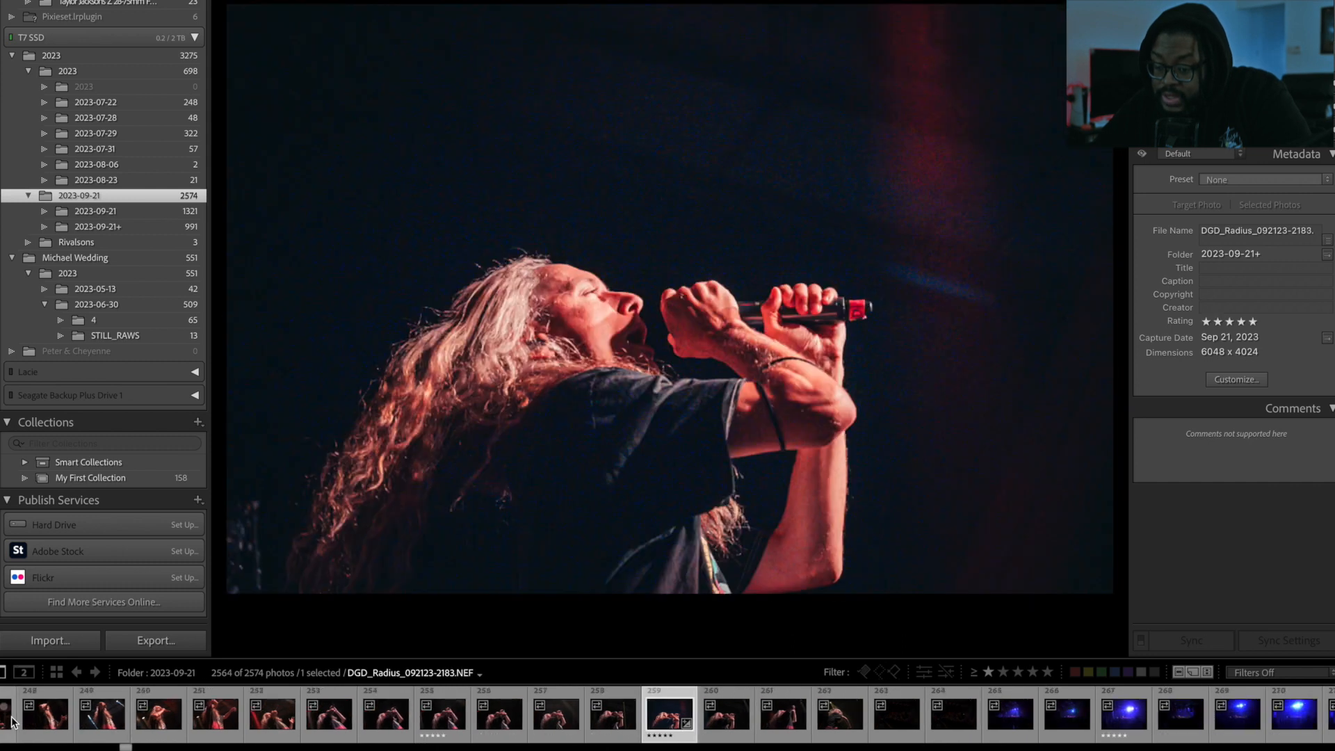
key(Right)
key(Right)
key(Right)
key(Right)
key(Right)
key(Right)
key(Right)
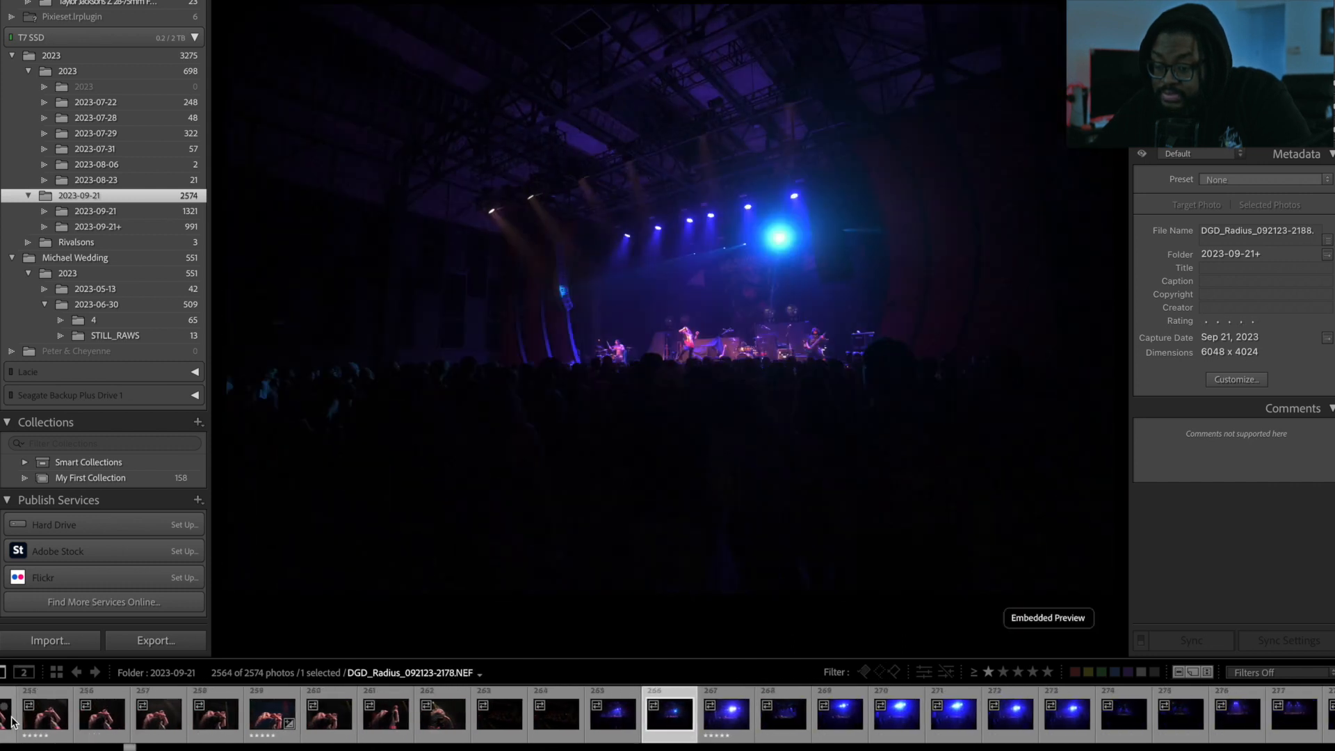
key(Right)
key(Right)
key(Left)
key(5)
key(Right)
key(Right)
key(Right)
key(Right)
key(Right)
key(Right)
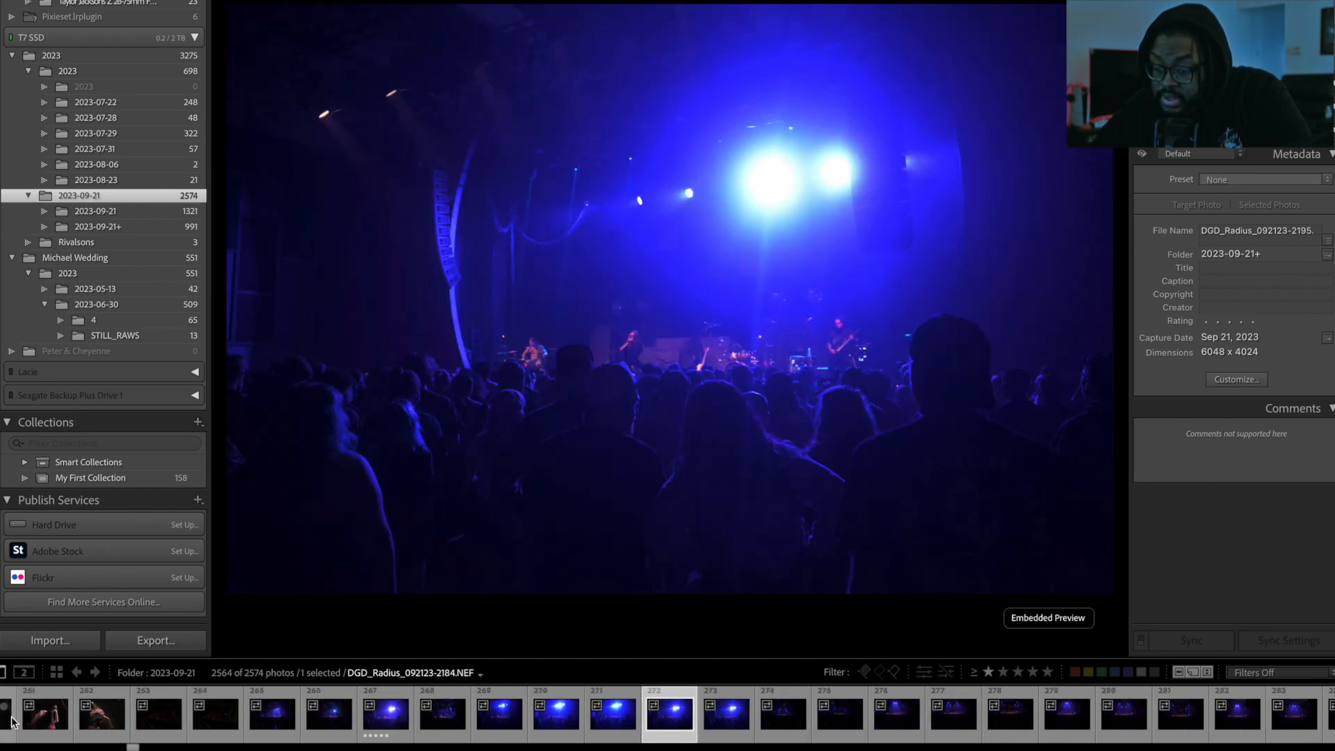
key(Right)
key(Left)
key(5)
key(Right)
key(Right)
key(Right)
key(Right)
key(Right)
key(Right)
key(Right)
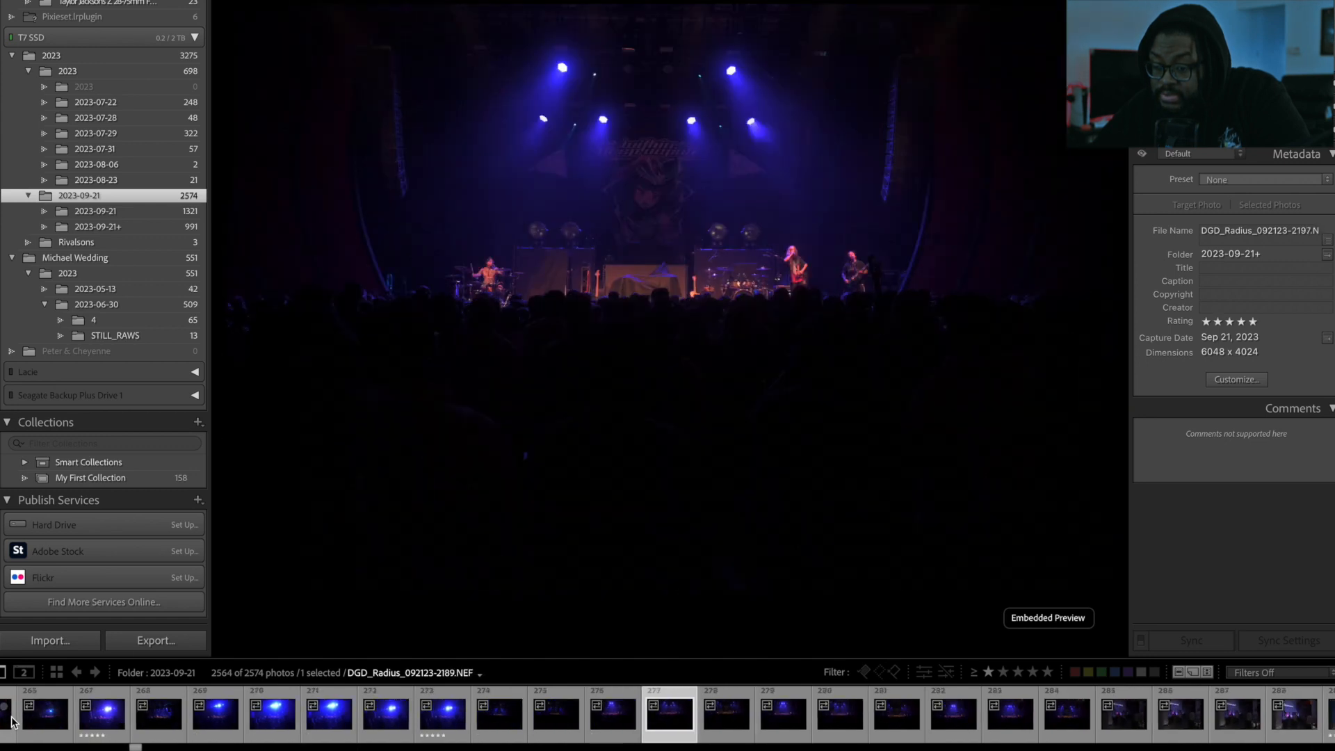
key(Right)
key(Right)
key(Right)
key(Right)
key(Right)
key(Right)
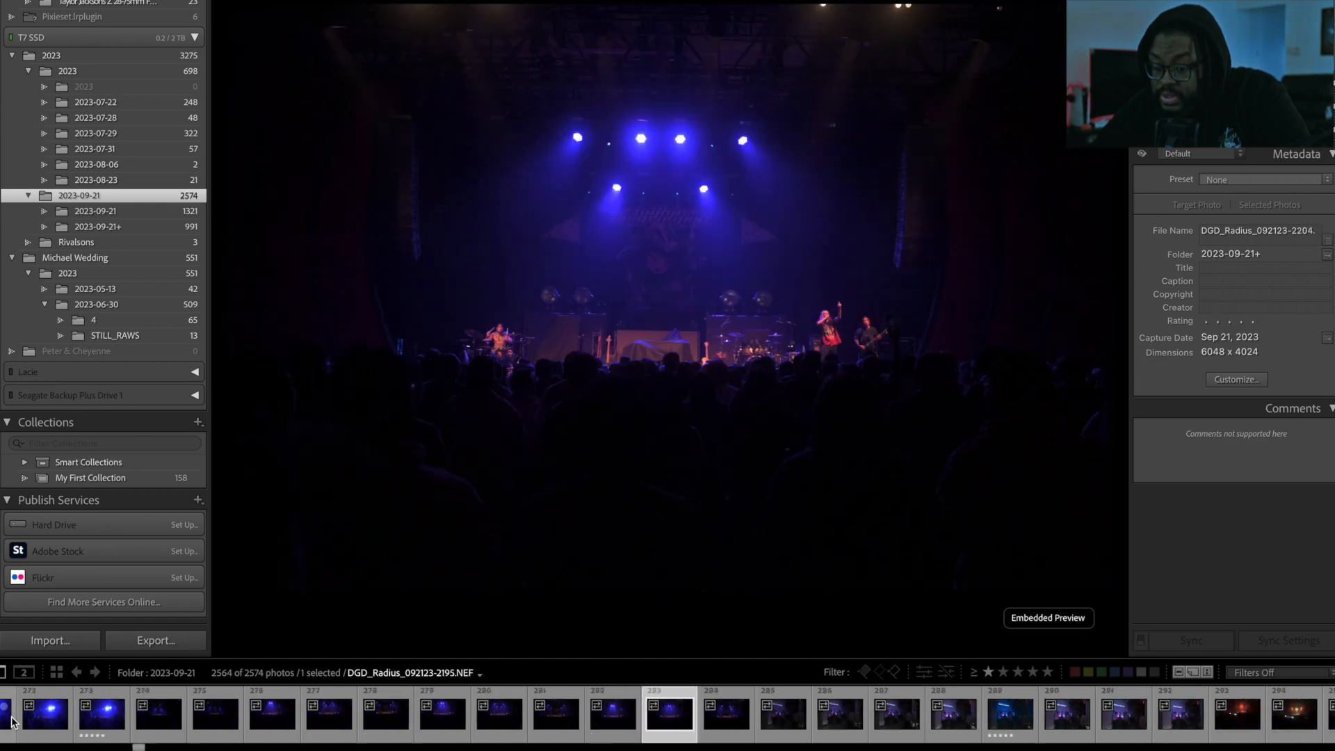
key(Right)
key(Right)
key(Right)
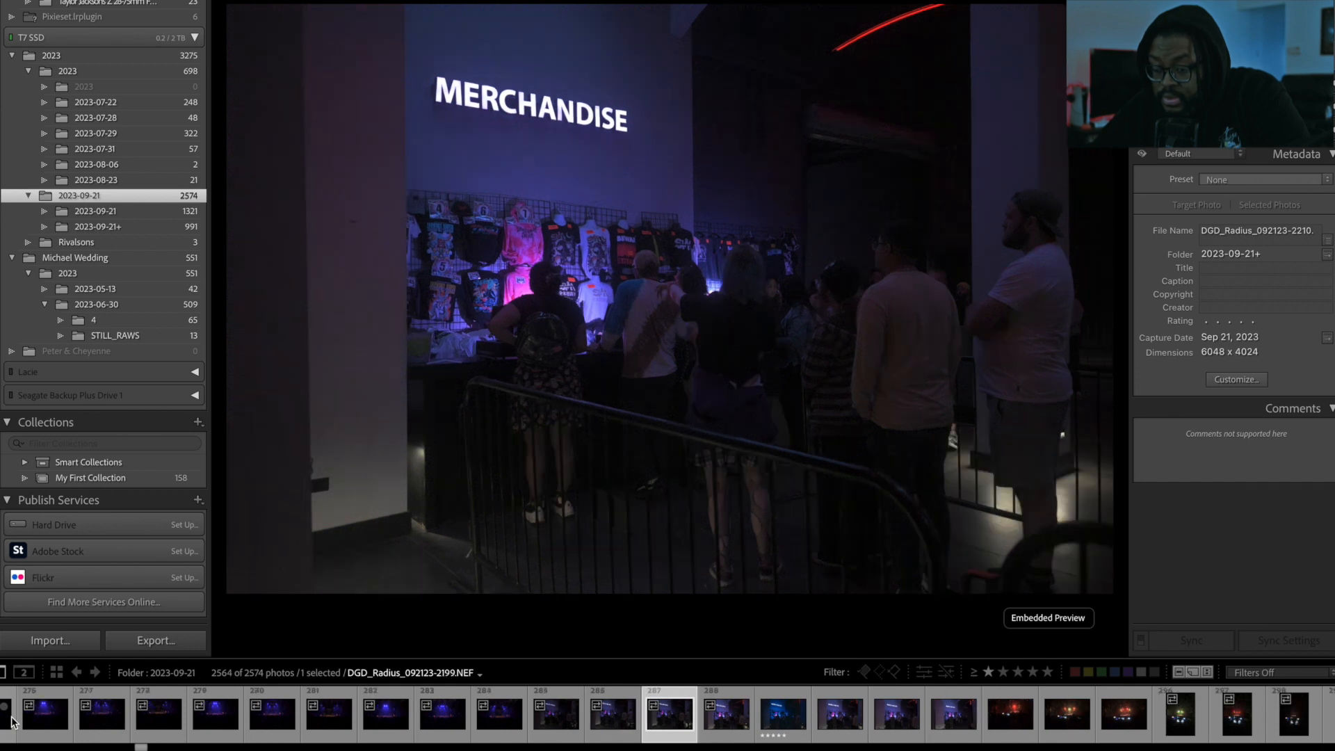
key(Right)
key(Right)
key(Right)
key(Right)
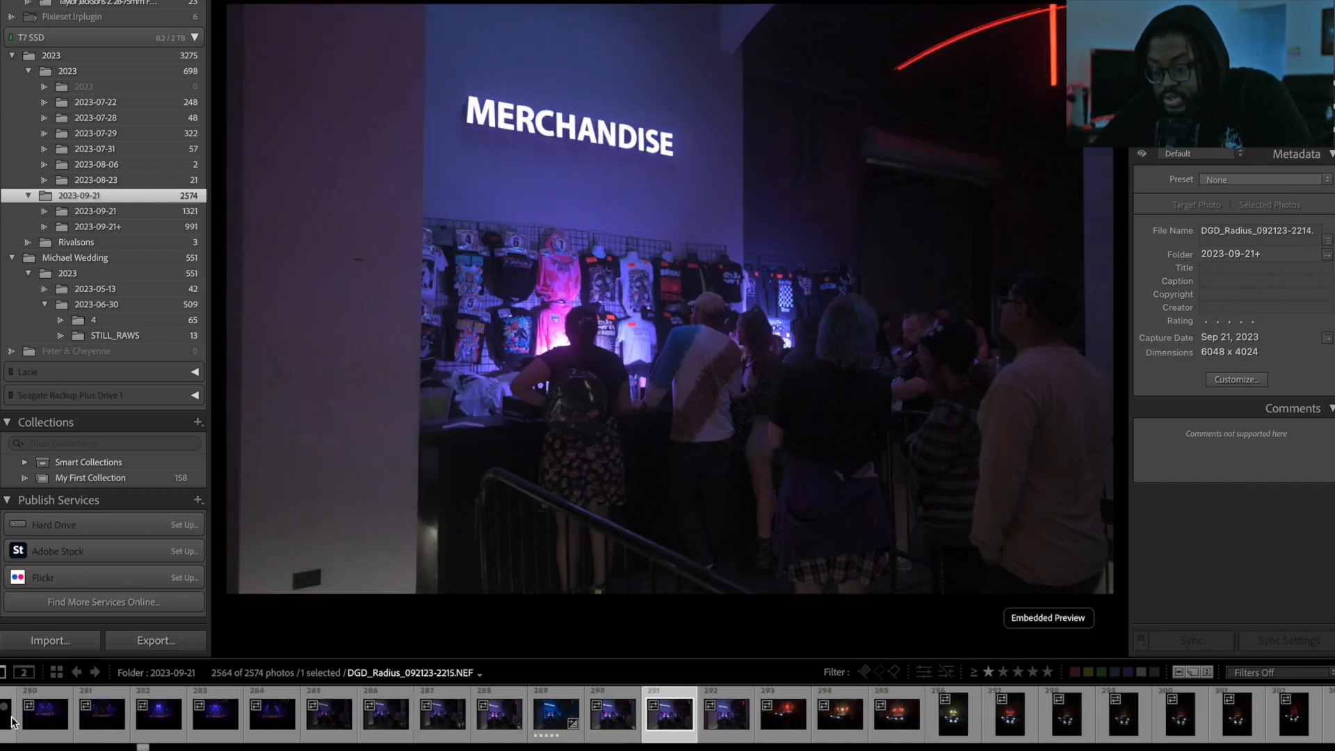
key(Right)
key(Right)
key(Right)
key(Right)
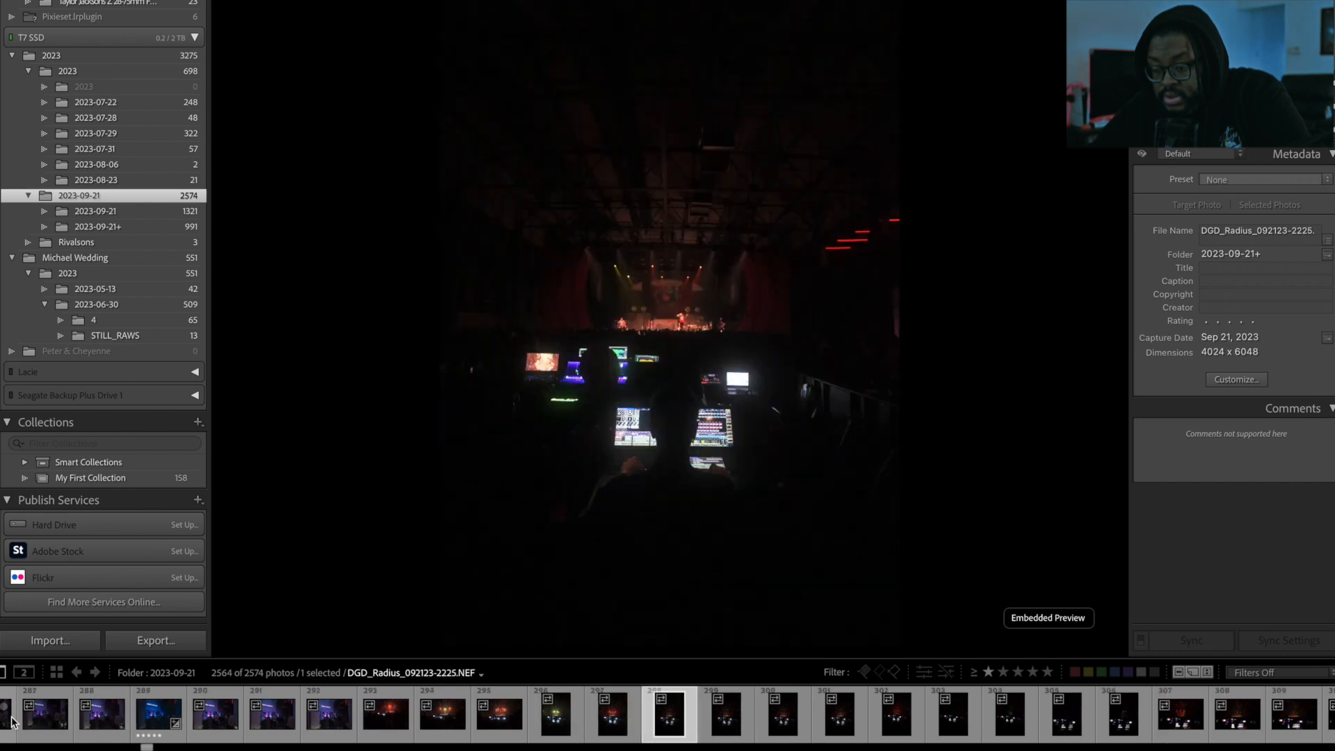
key(Right)
key(5)
key(Right)
key(Right)
key(Right)
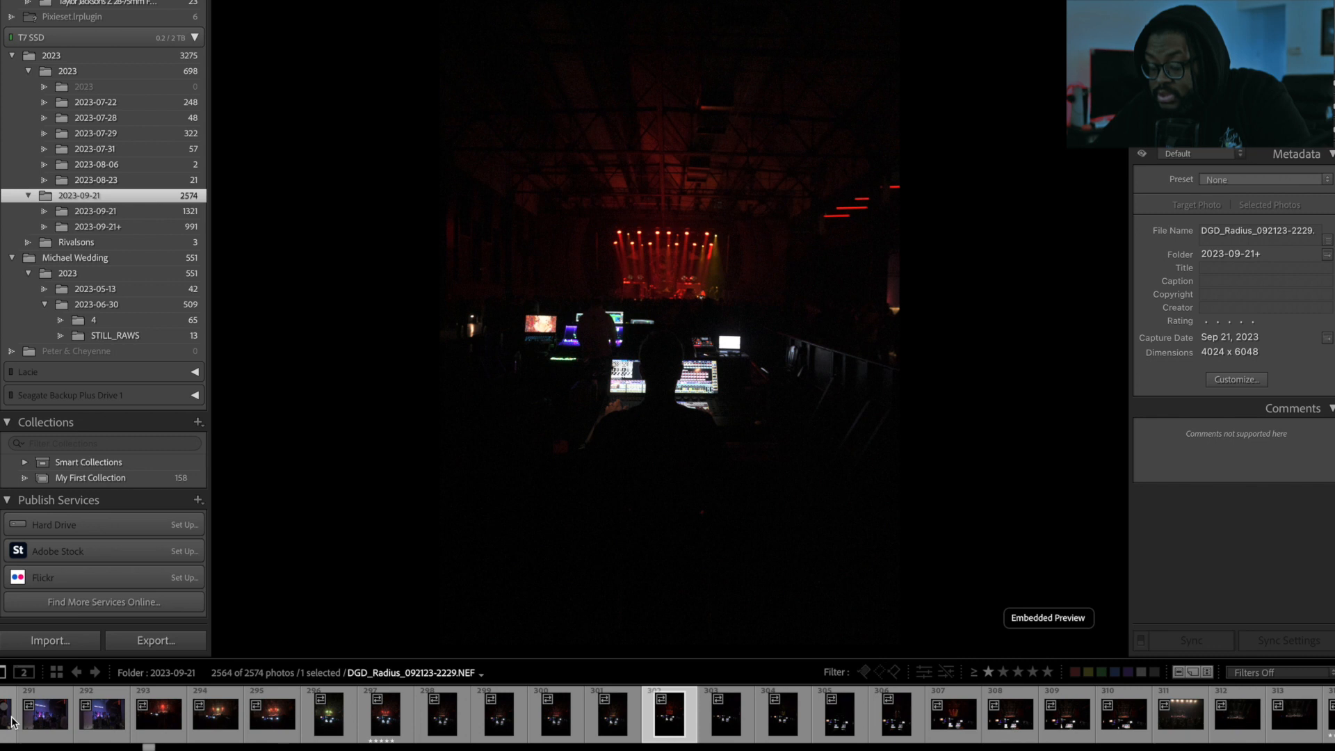
key(Right)
key(Right)
key(Right)
key(Right)
key(Right)
key(Right)
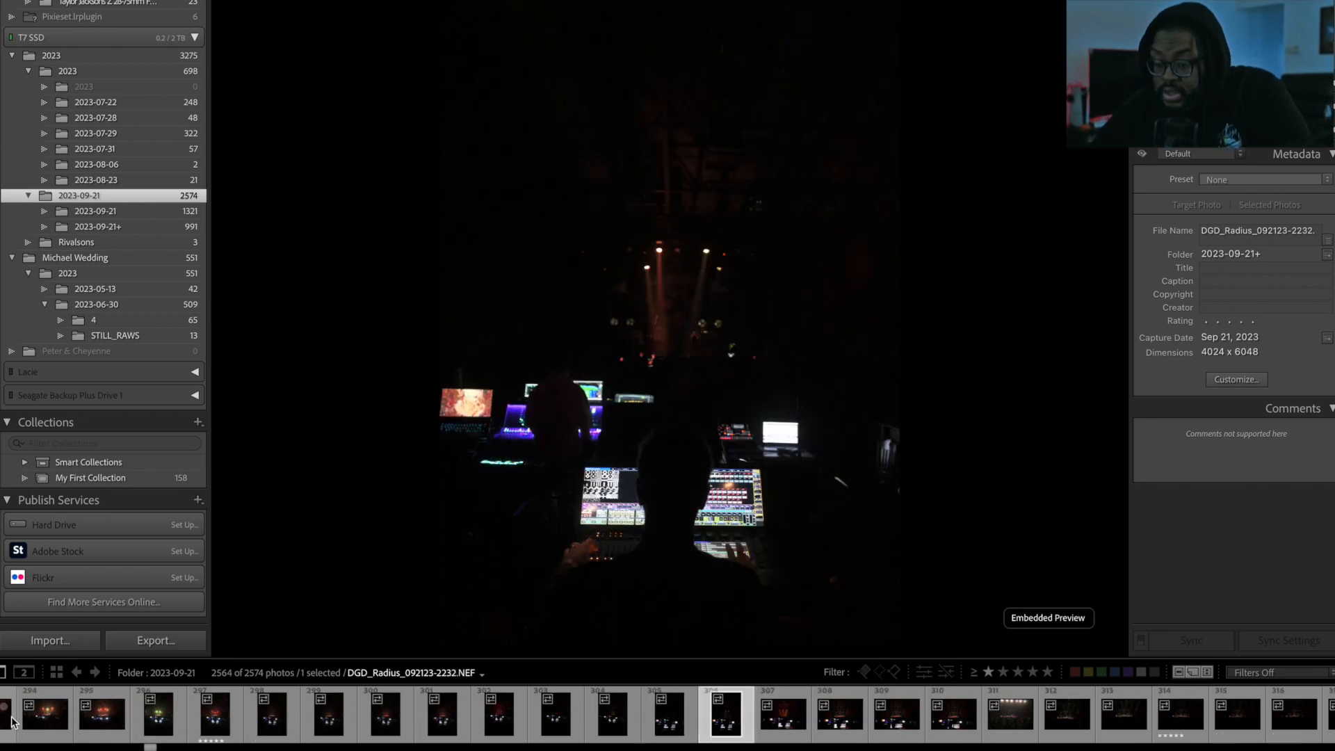
key(Right)
key(Right)
key(Right)
key(Right)
key(Right)
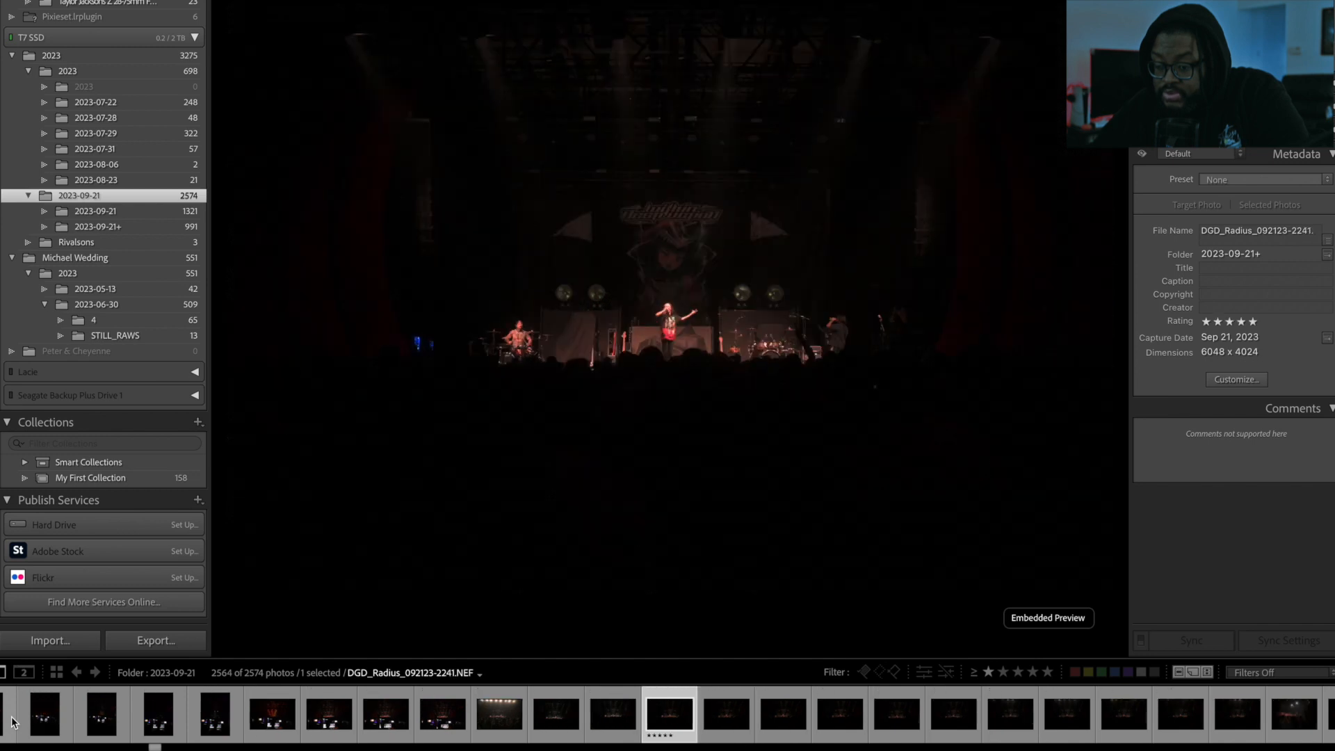
key(Right)
key(Right)
key(Right)
key(Right)
key(Right)
key(Right)
key(Right)
key(Right)
key(Right)
key(Right)
key(Right)
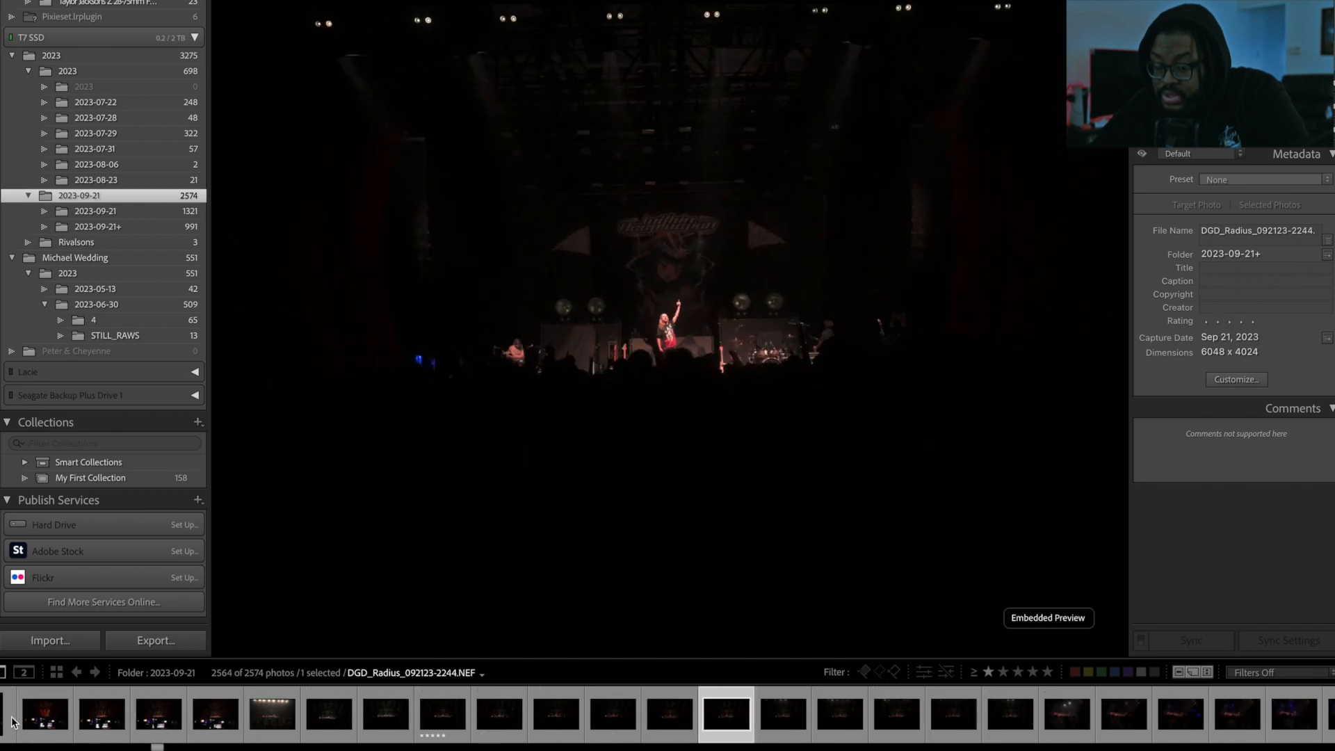
key(Right)
key(Right)
key(Right)
key(Right)
key(Right)
key(Right)
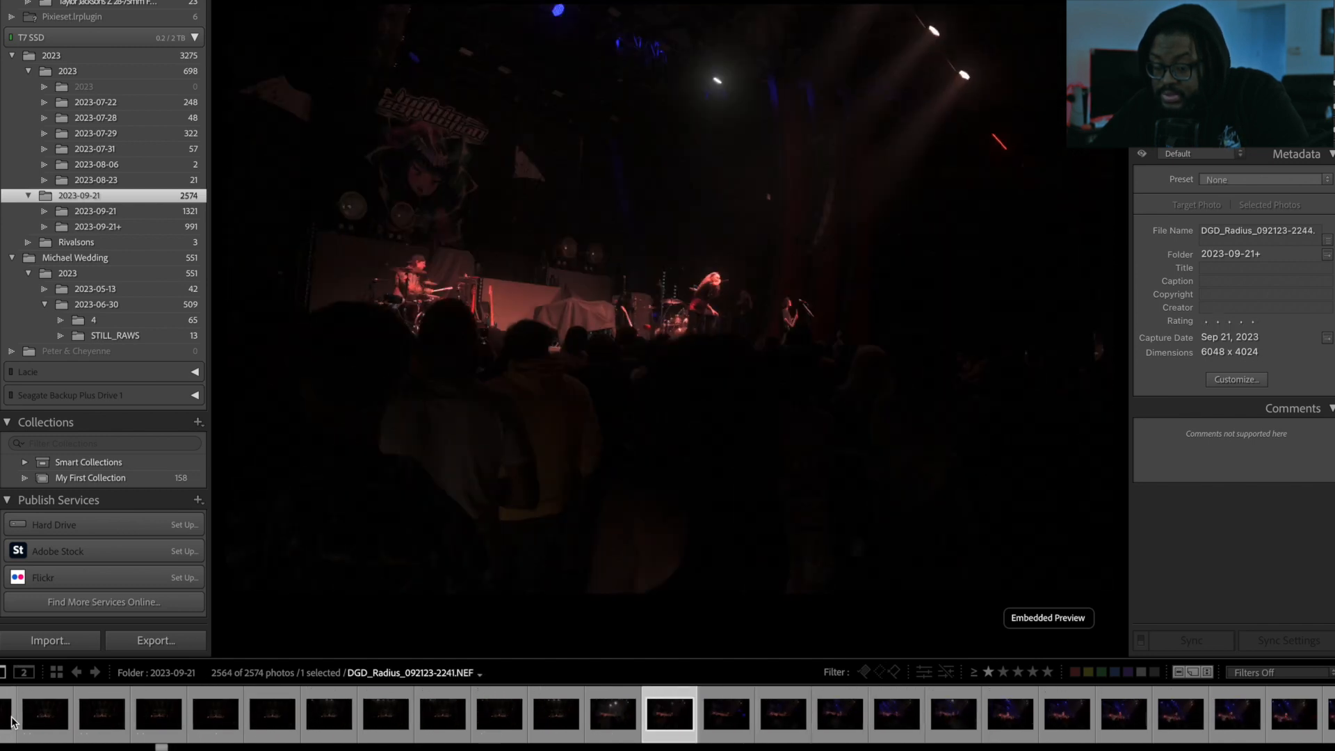
key(Right)
key(Right)
key(Right)
key(Right)
key(Right)
key(Right)
key(Right)
key(Right)
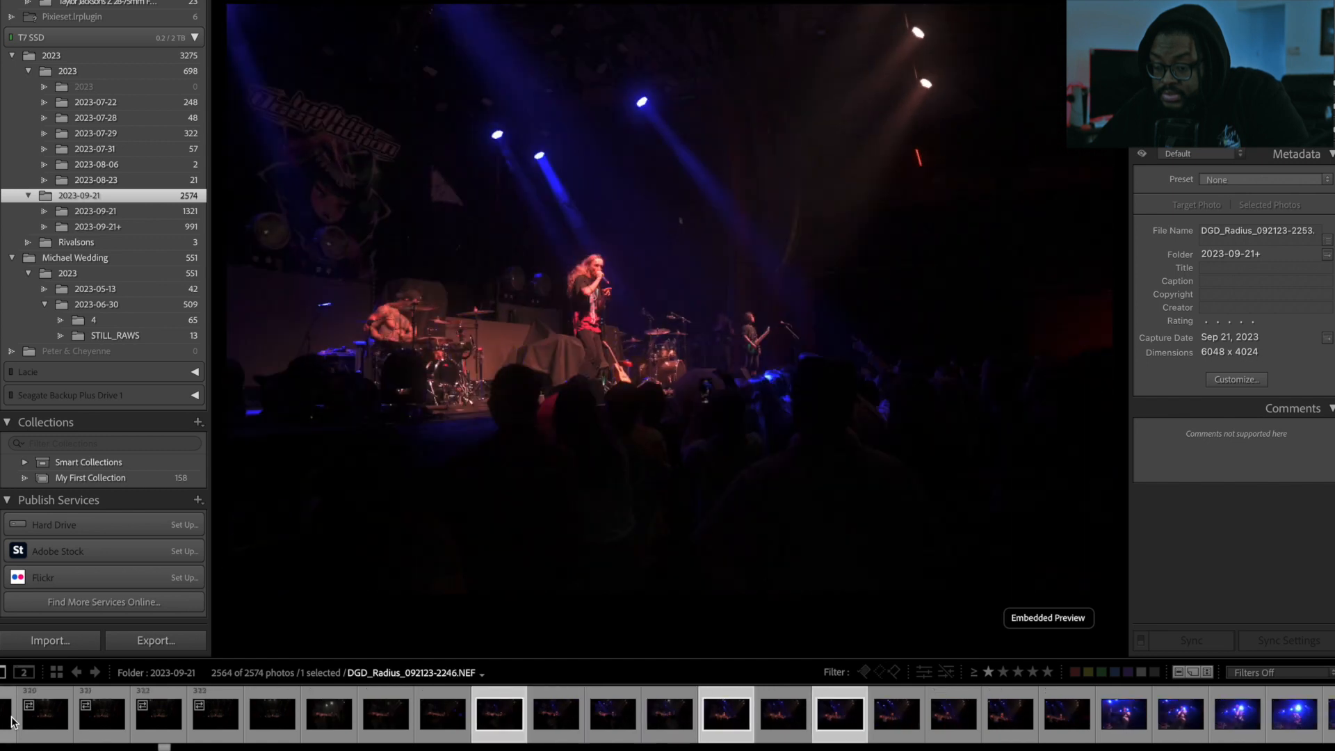
key(Right)
key(Right)
key(Right)
key(Right)
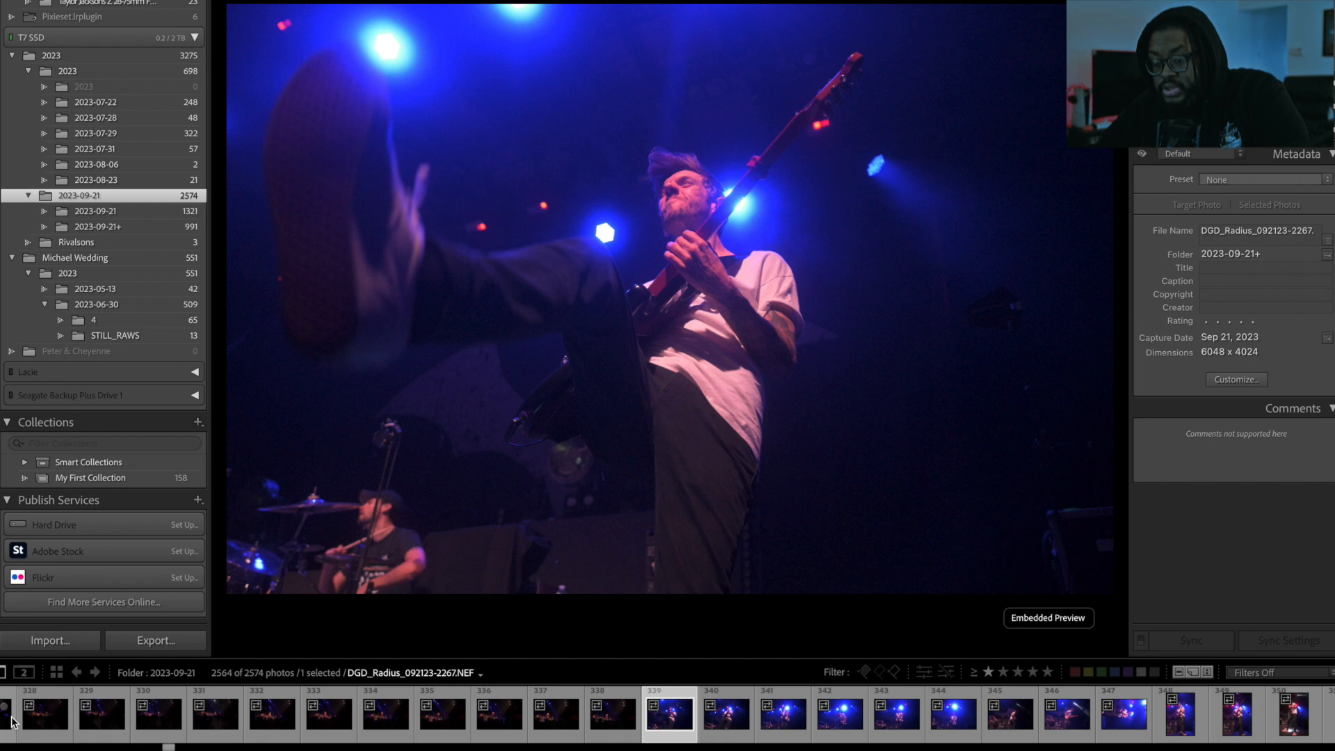
key(Right)
key(Right)
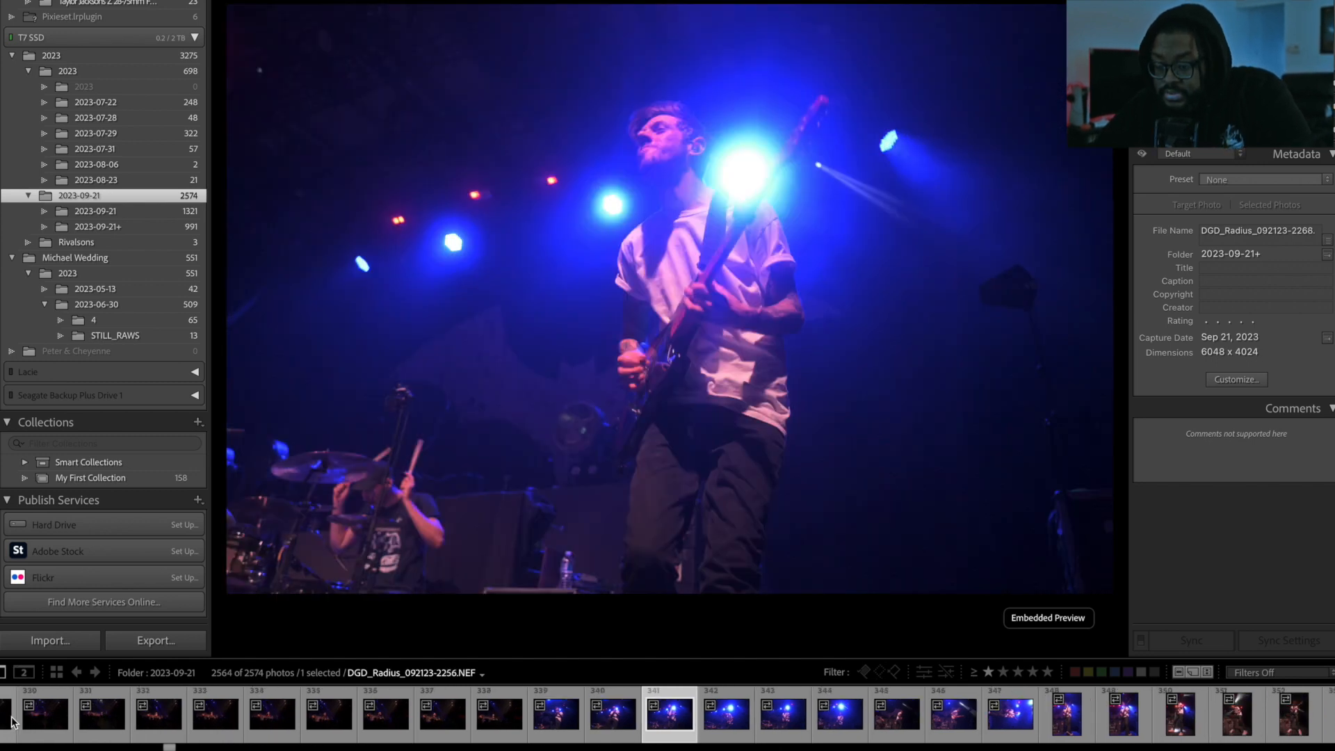
key(Right)
key(Right)
key(Right)
key(Right)
key(Right)
key(Right)
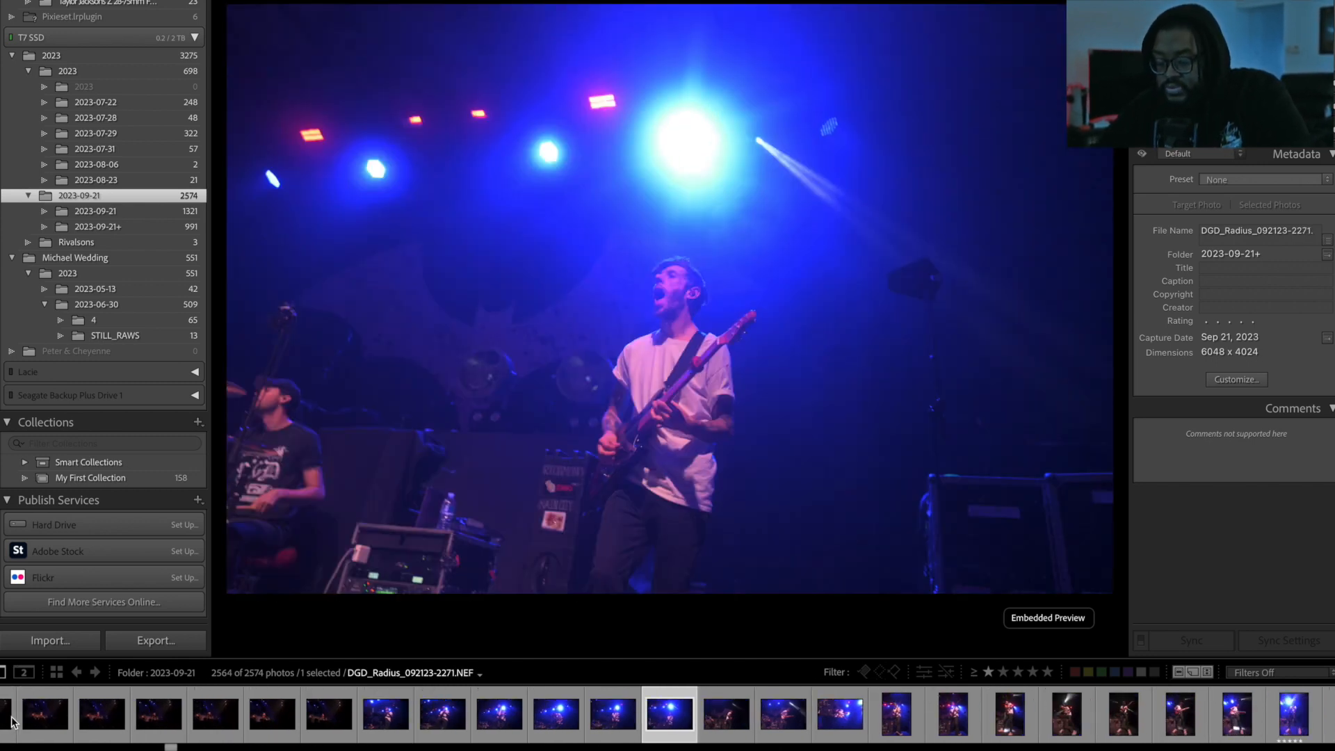
key(Right)
key(Right)
key(Right)
key(Right)
key(Right)
key(Right)
key(Right)
key(Right)
key(Right)
key(Right)
key(Right)
key(Right)
key(Right)
key(Right)
key(Right)
key(Right)
key(Right)
key(Right)
key(Right)
key(Right)
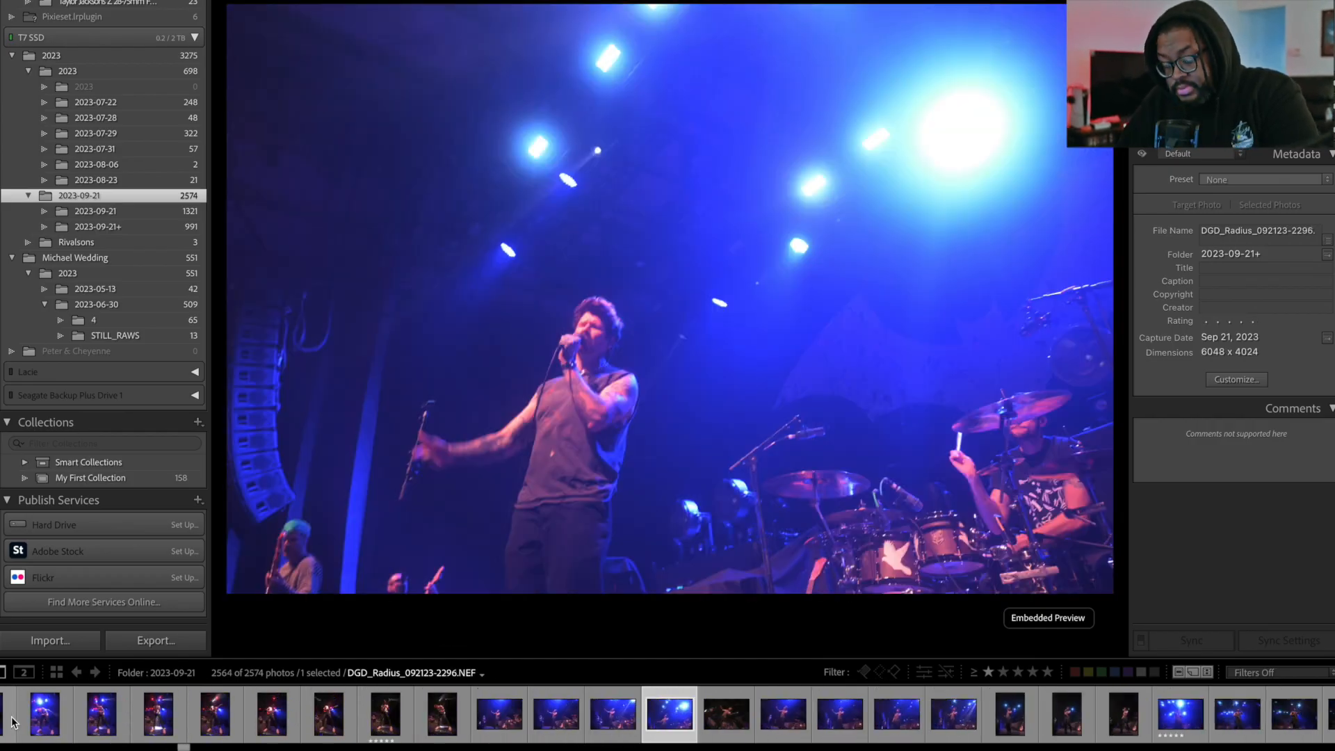
key(Right)
key(Right)
key(Right)
key(Right)
key(Right)
key(Right)
key(Right)
key(Right)
key(Right)
key(Right)
key(Right)
key(Right)
key(Right)
key(Right)
key(Right)
key(Right)
key(Right)
key(Right)
key(Right)
key(Right)
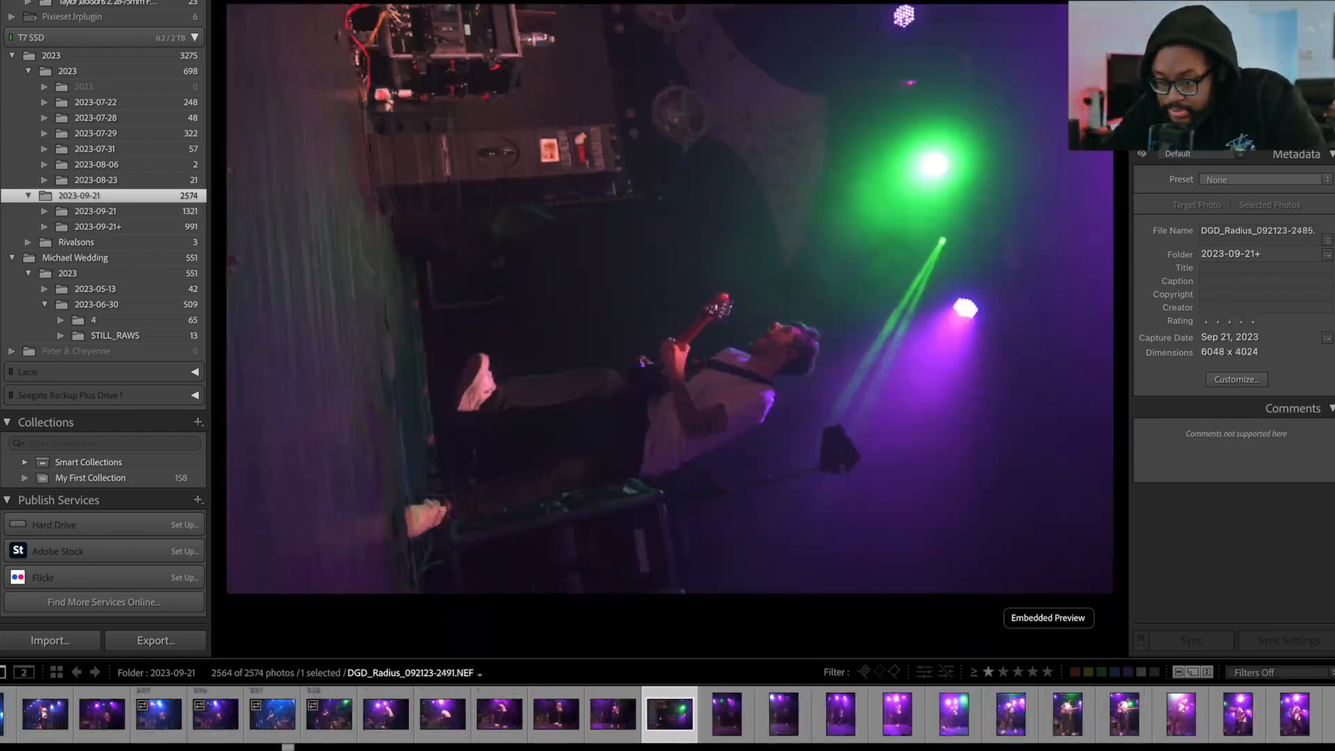
key(Right)
key(Right)
key(Right)
key(Right)
key(Right)
key(Right)
key(Right)
key(Right)
key(Right)
key(Right)
key(Right)
key(Right)
key(Right)
key(Right)
key(Right)
key(Right)
key(Right)
key(Right)
key(Right)
key(Right)
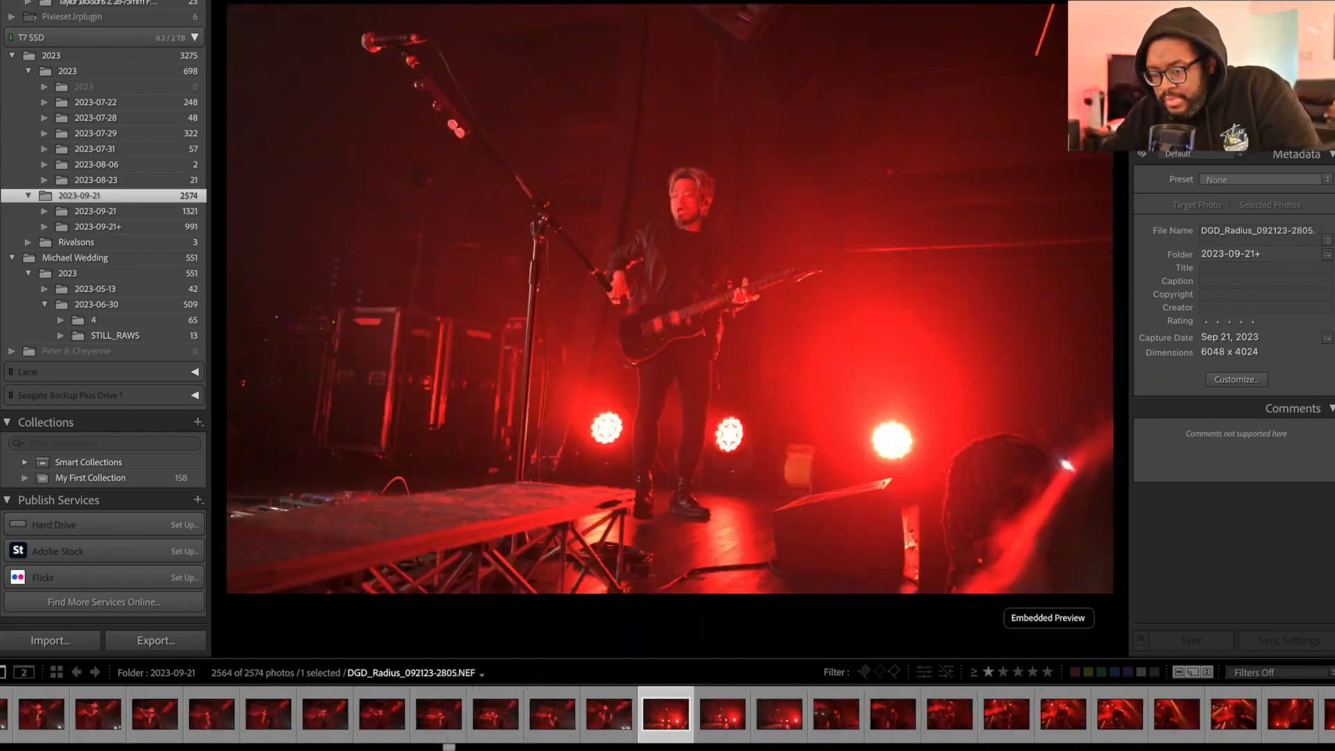
key(Right)
key(Right)
key(Right)
key(Right)
key(Right)
key(Right)
key(Right)
key(Right)
key(Right)
key(Right)
key(Right)
key(Right)
key(Right)
key(Right)
key(Right)
key(Right)
key(Right)
key(Right)
key(Right)
key(Right)
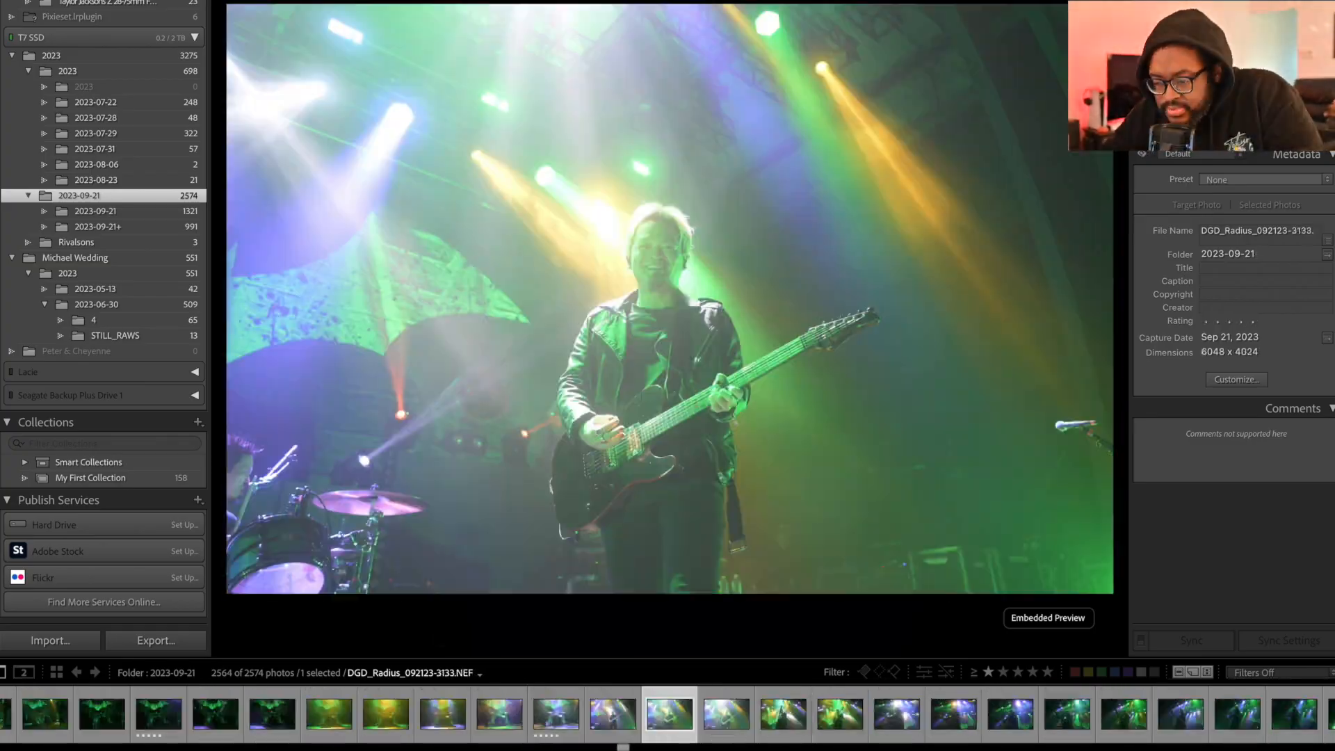
key(Right)
key(Right)
key(Right)
key(Right)
key(Right)
key(Right)
key(Right)
key(Right)
key(Right)
key(Right)
key(Right)
key(Right)
key(Right)
key(Right)
key(Right)
key(Right)
key(Right)
key(Right)
key(Right)
key(Right)
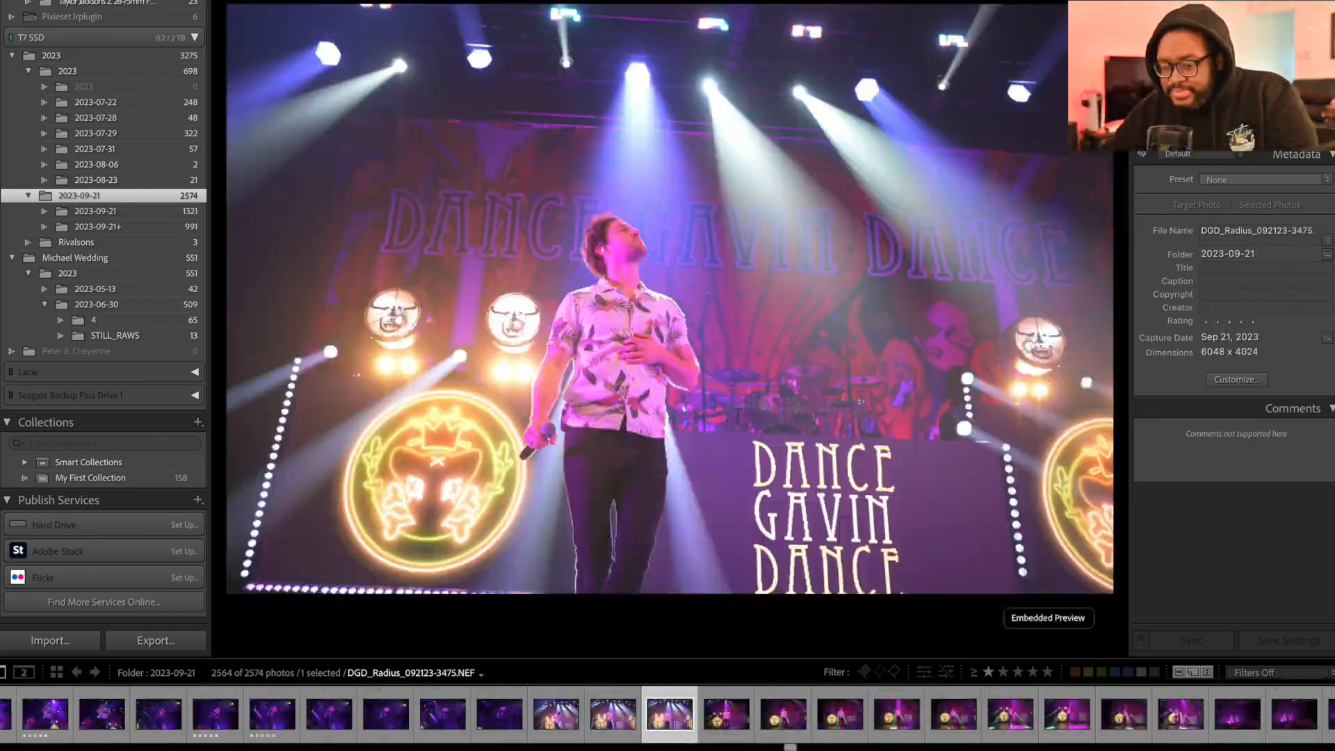
key(Right)
key(Right)
key(Right)
key(Right)
key(Right)
key(Right)
key(Right)
key(Right)
key(Right)
key(Right)
key(Right)
key(Right)
key(Right)
key(Right)
key(Right)
key(Right)
key(Right)
key(Right)
key(Right)
key(Right)
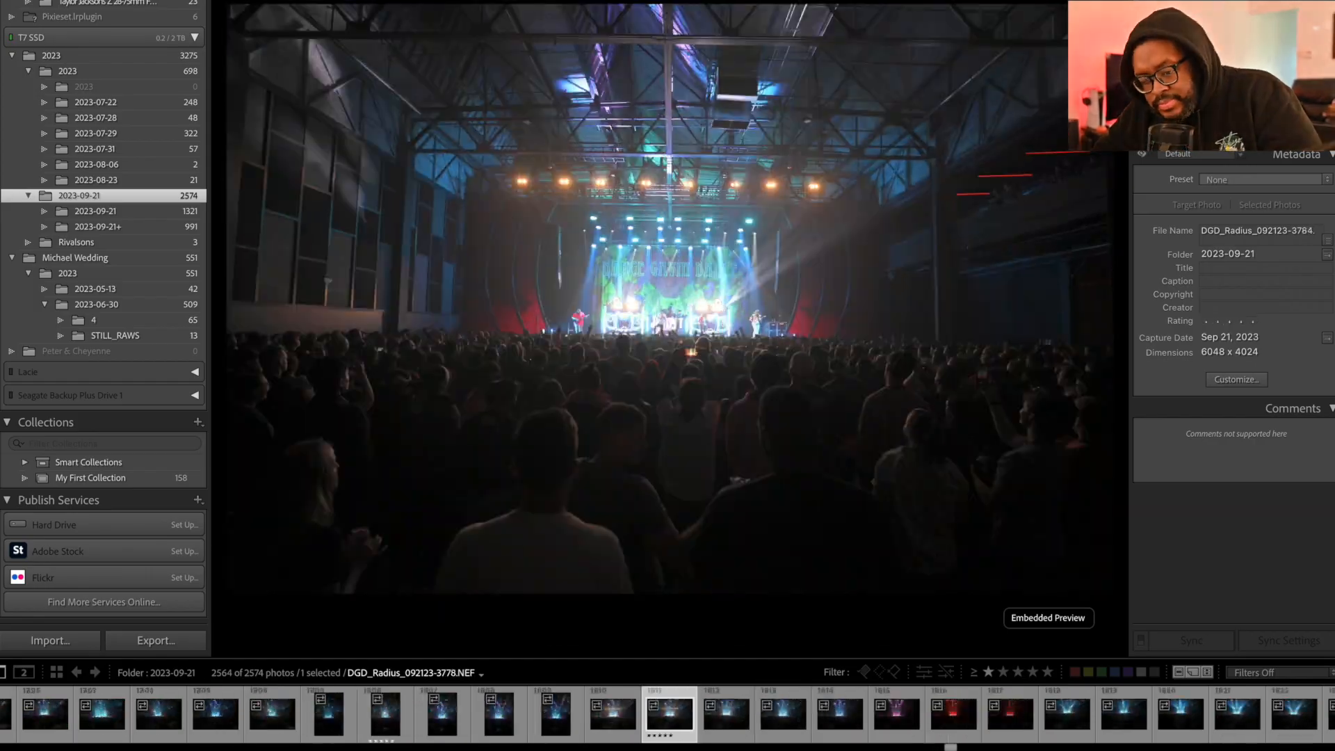
key(Right)
key(Right)
key(Right)
key(Right)
key(Right)
key(Right)
key(Right)
key(Right)
key(Right)
key(Right)
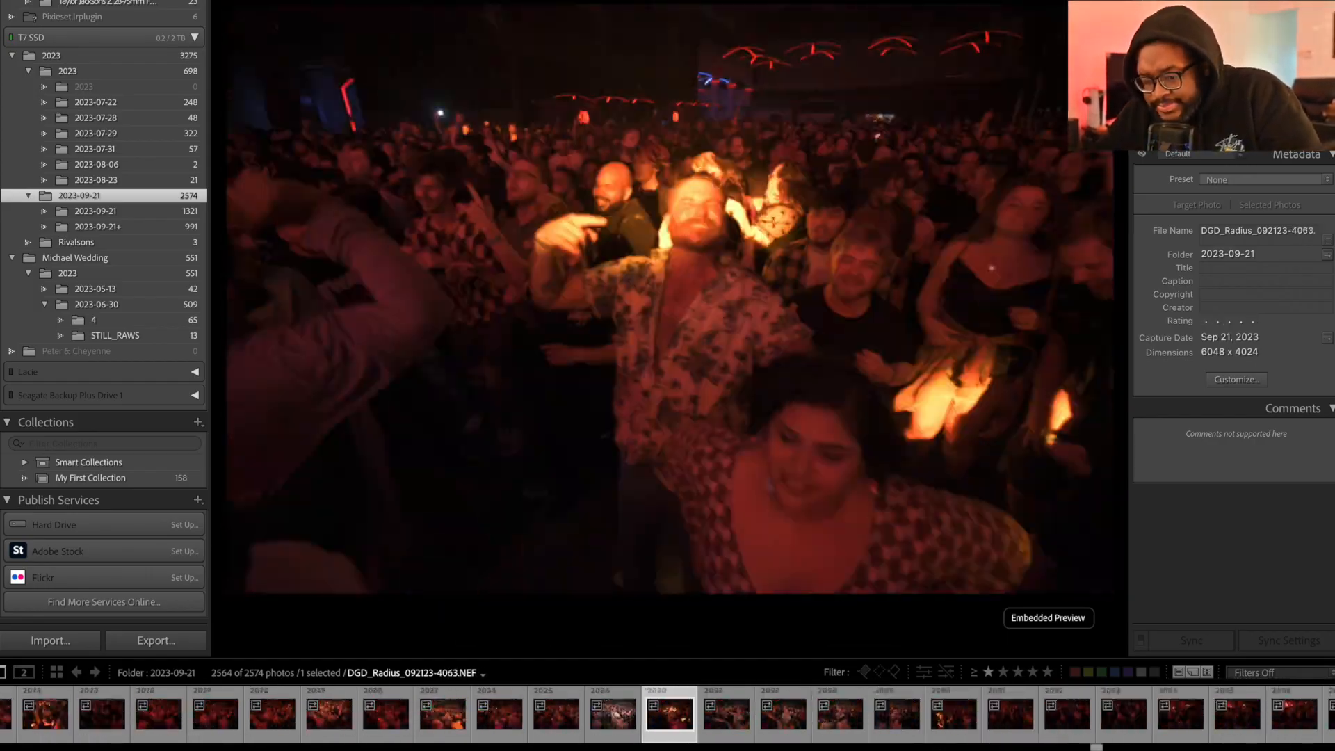
key(5)
key(Right)
key(Right)
key(Right)
key(Right)
key(Right)
key(Right)
key(Right)
key(Right)
key(Right)
key(Right)
key(Right)
key(Right)
key(Right)
key(Right)
key(Right)
key(Right)
key(Right)
key(Right)
key(Right)
key(Right)
key(Right)
key(Right)
key(Right)
key(Right)
key(Right)
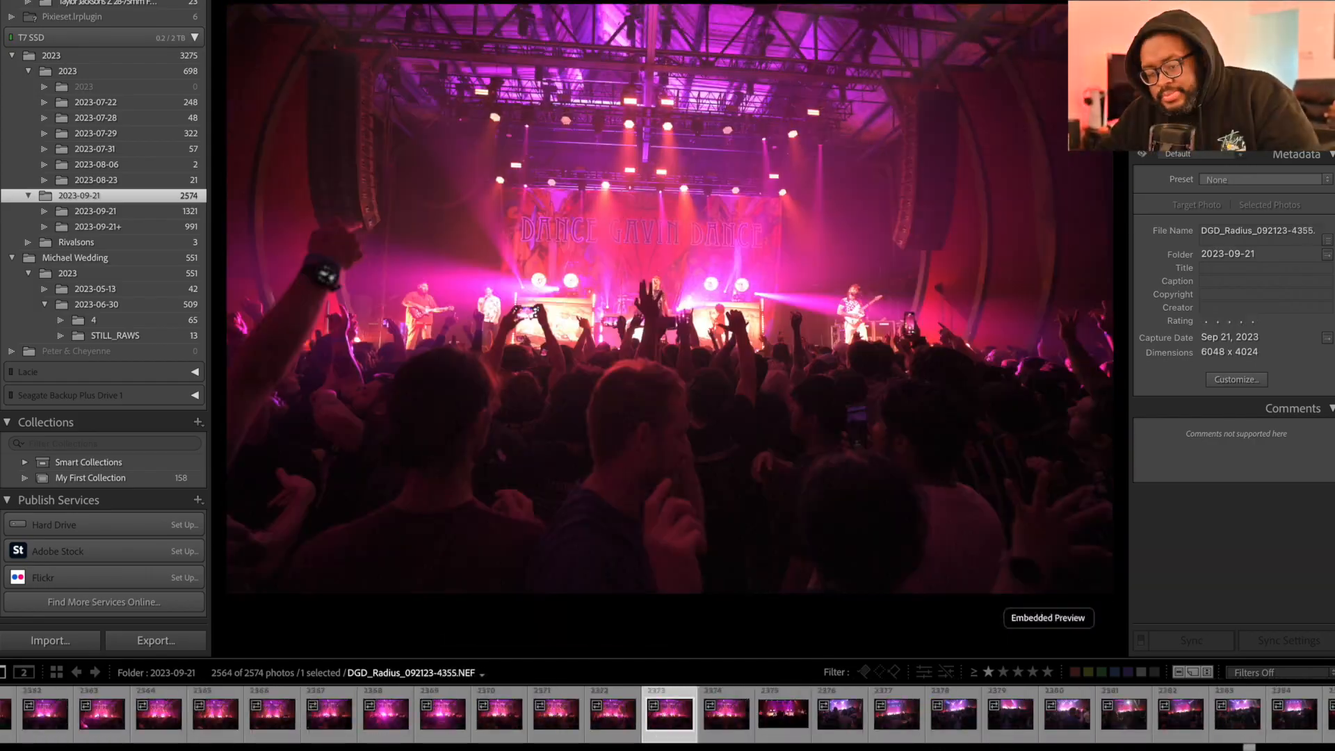
key(ctrl+l)
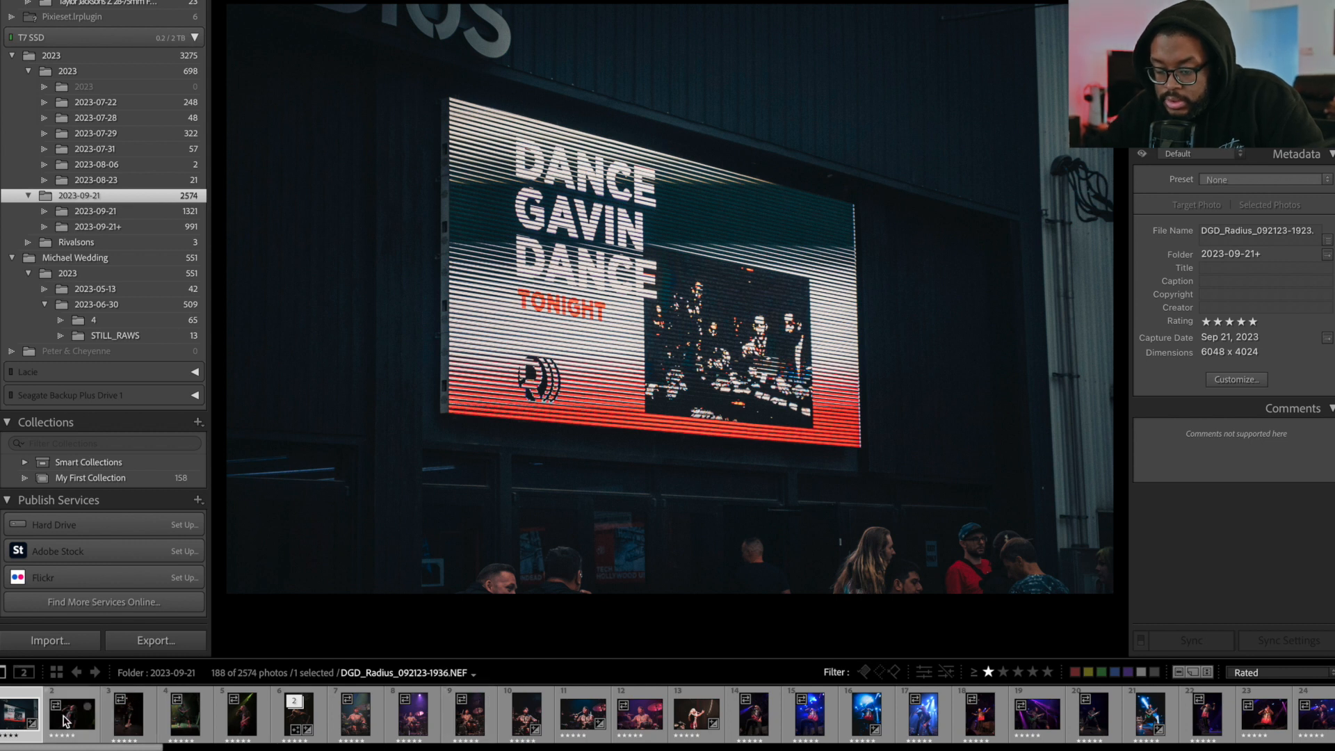
click(8, 728)
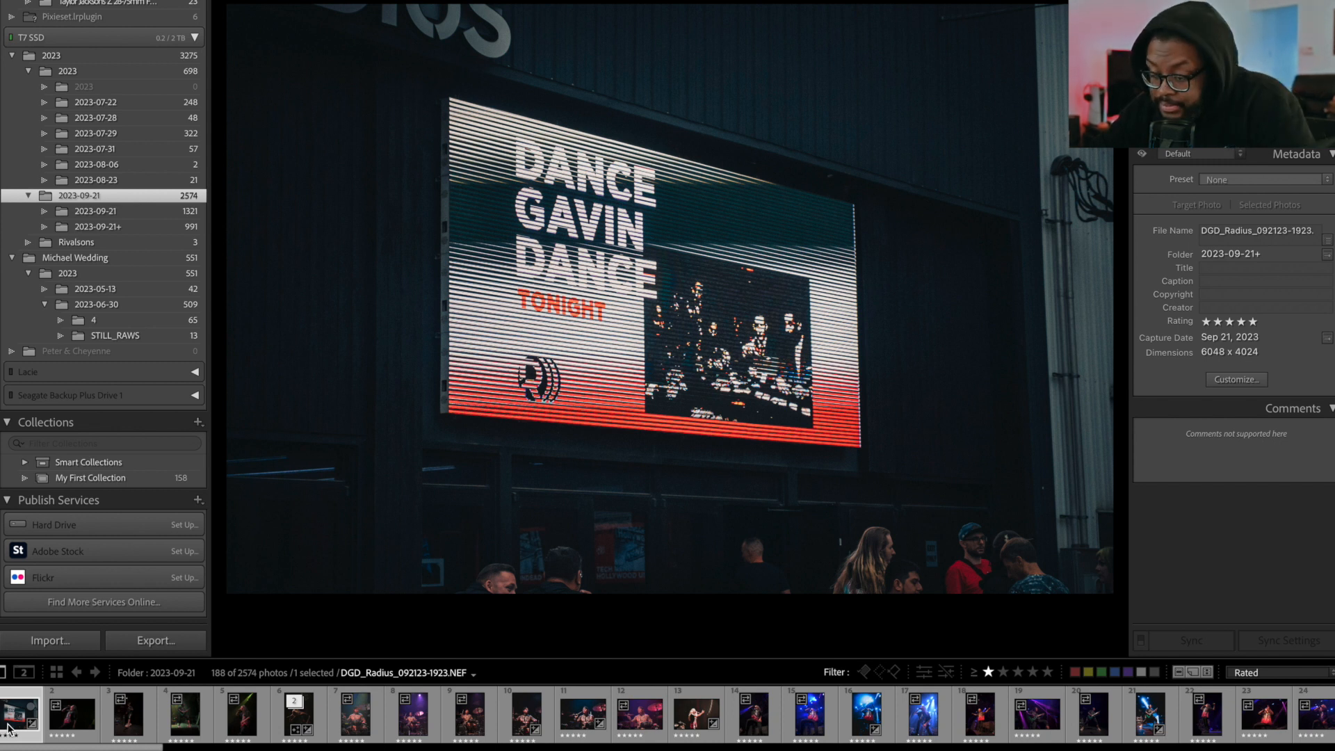
key(Right)
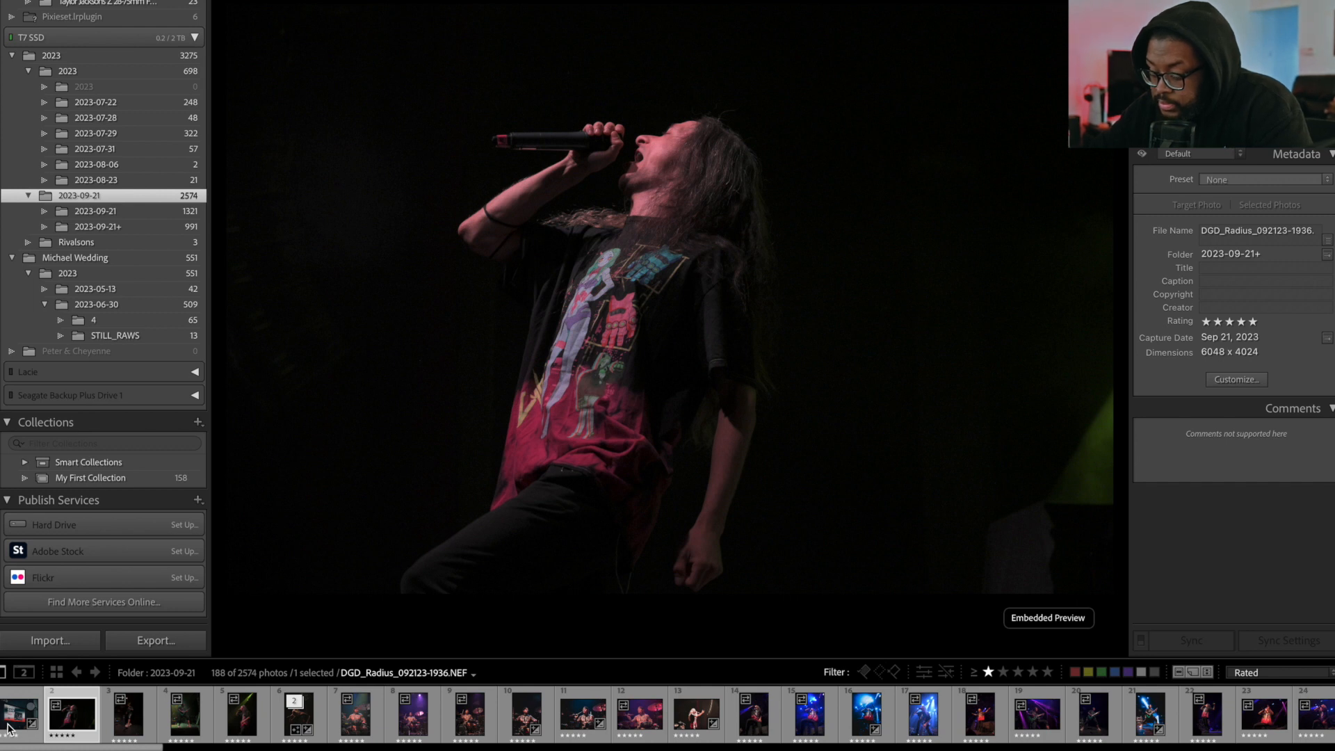
key(Right)
key(Right)
key(Right)
key(Right)
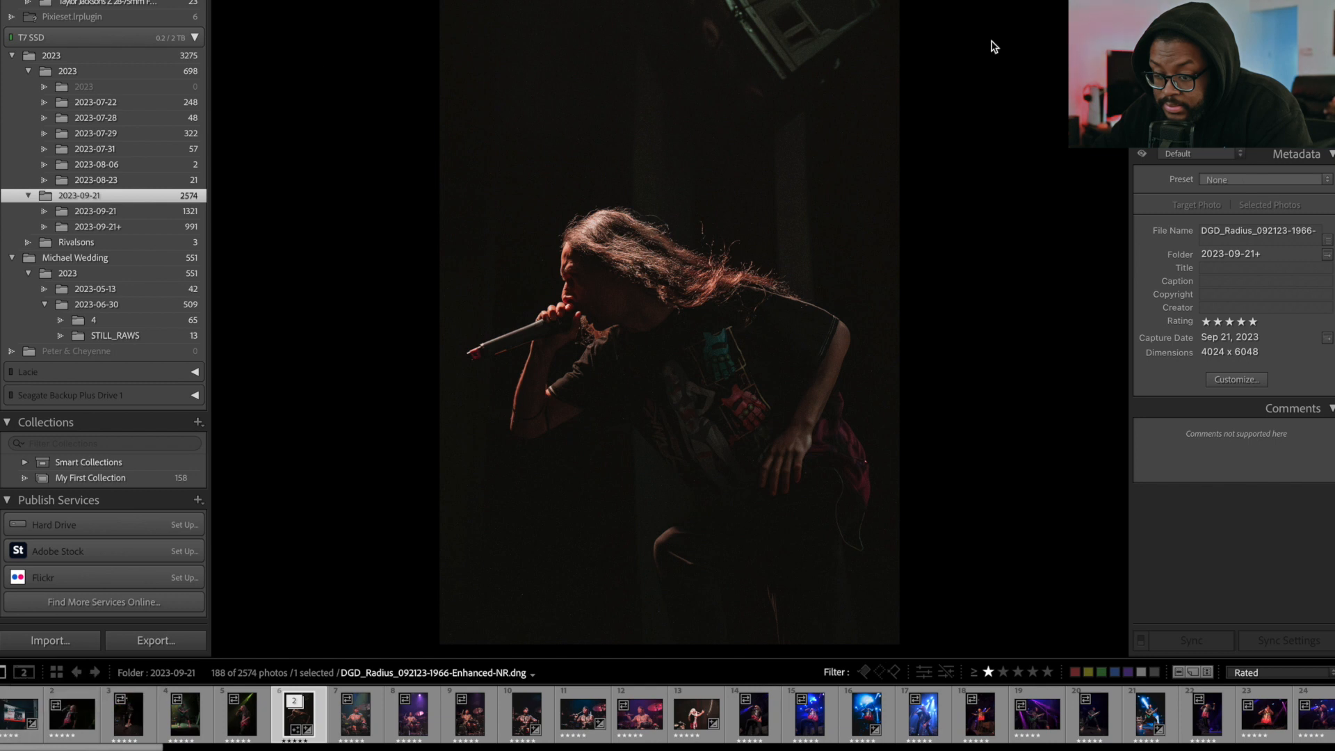
key(d)
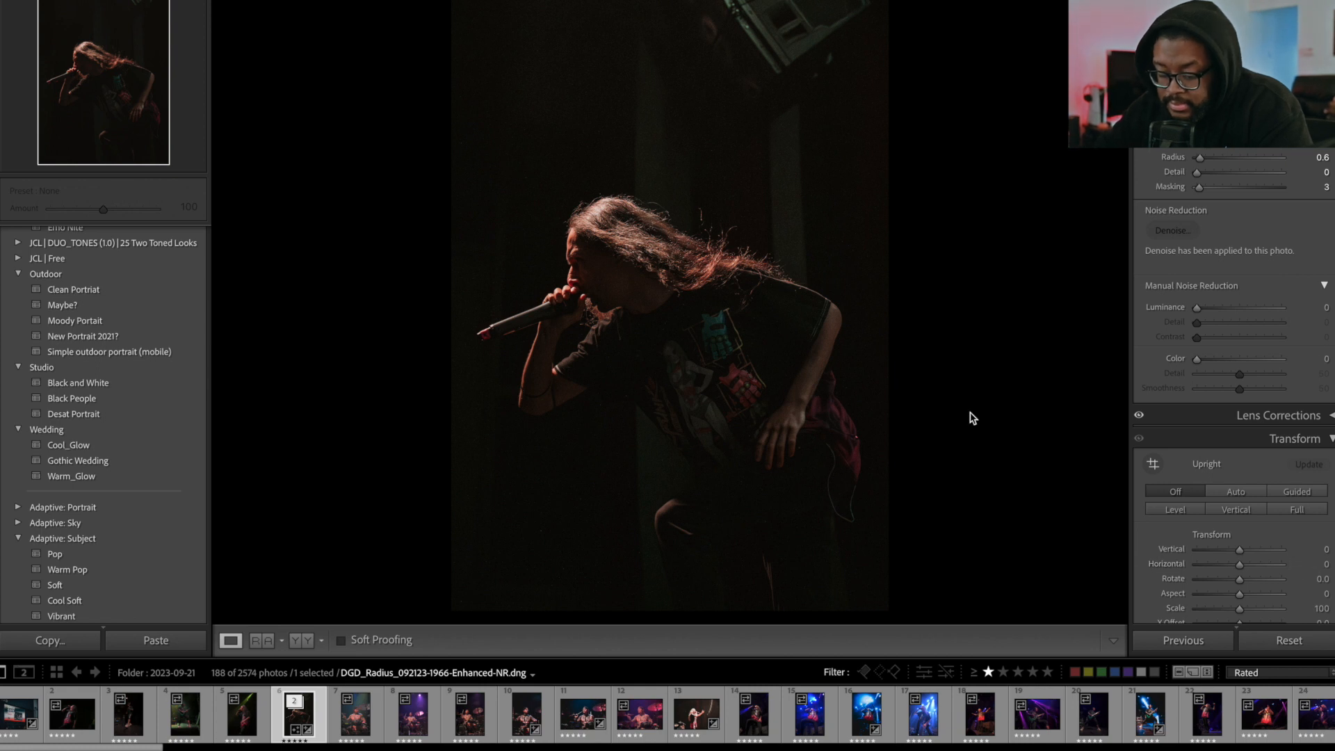
key(backslash)
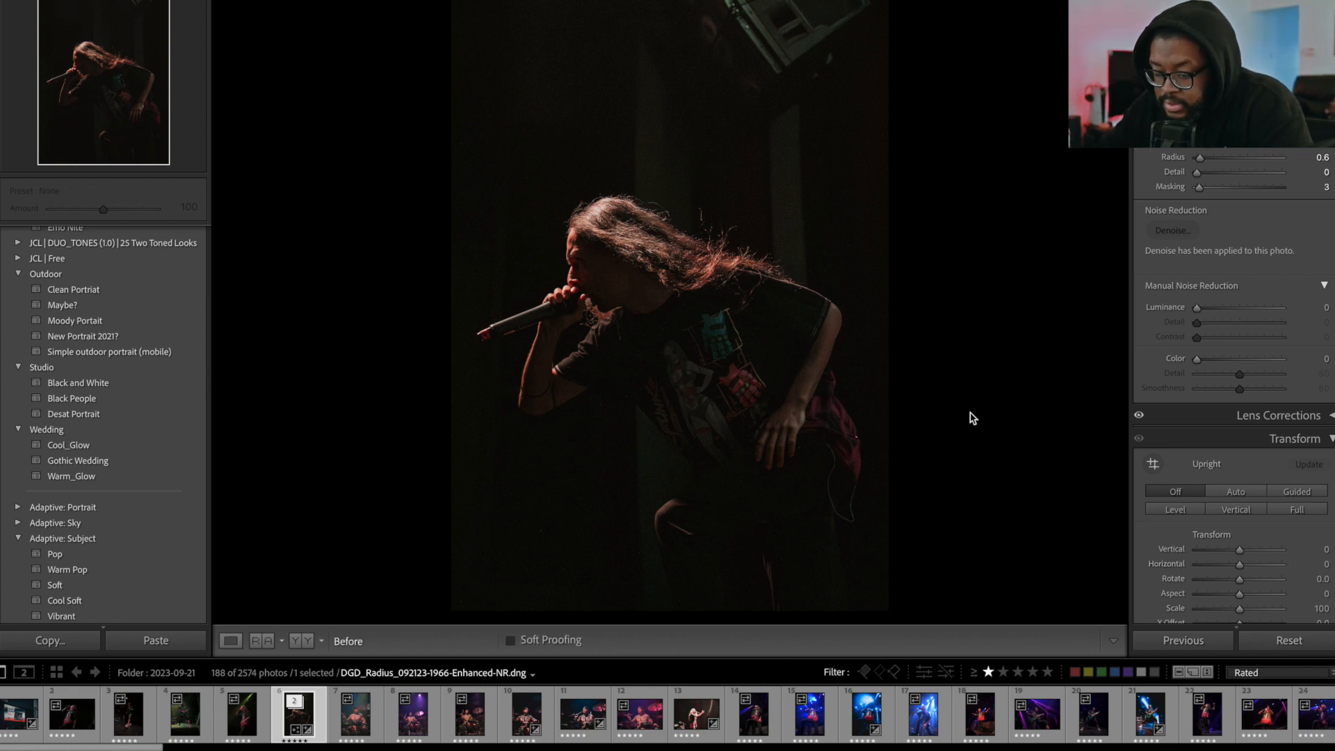
key(backslash)
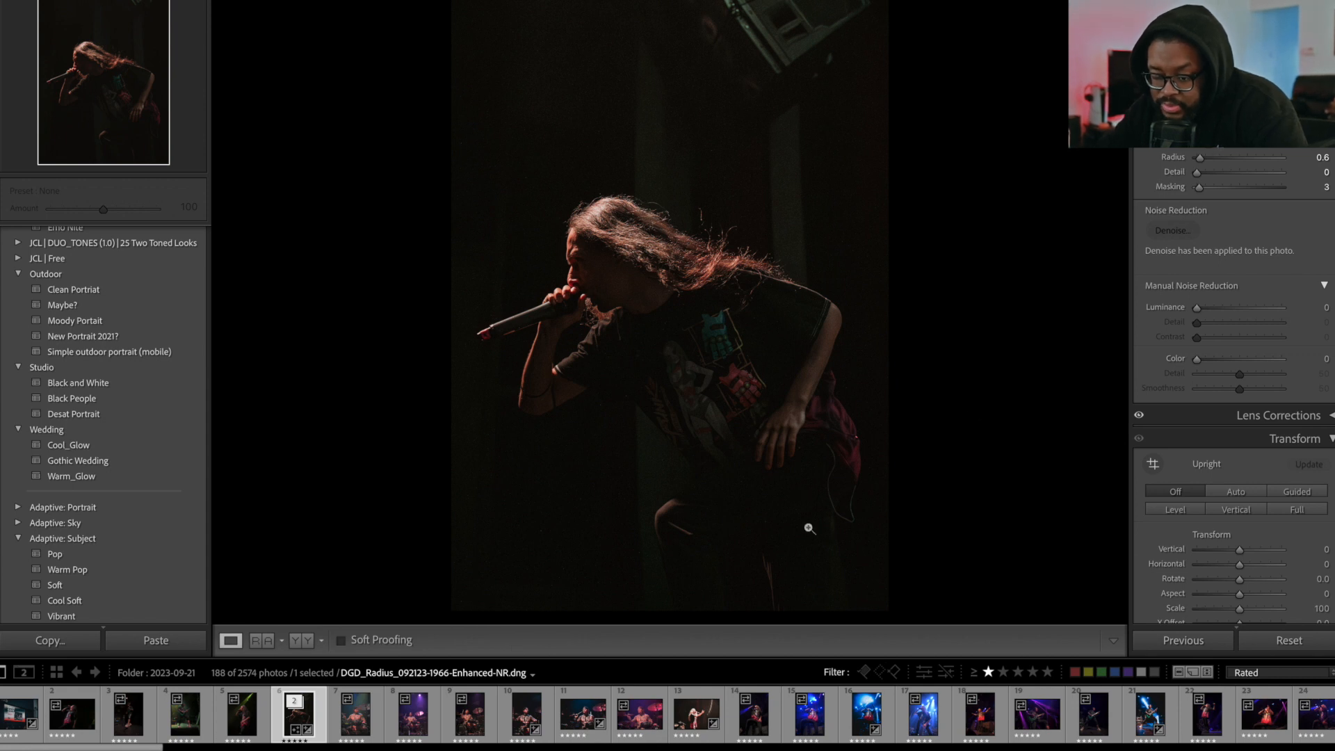
Expand the singer photo's stack and compare the original DGD_Radius_092123-1966.NEF before and after editing.
click(295, 702)
click(350, 725)
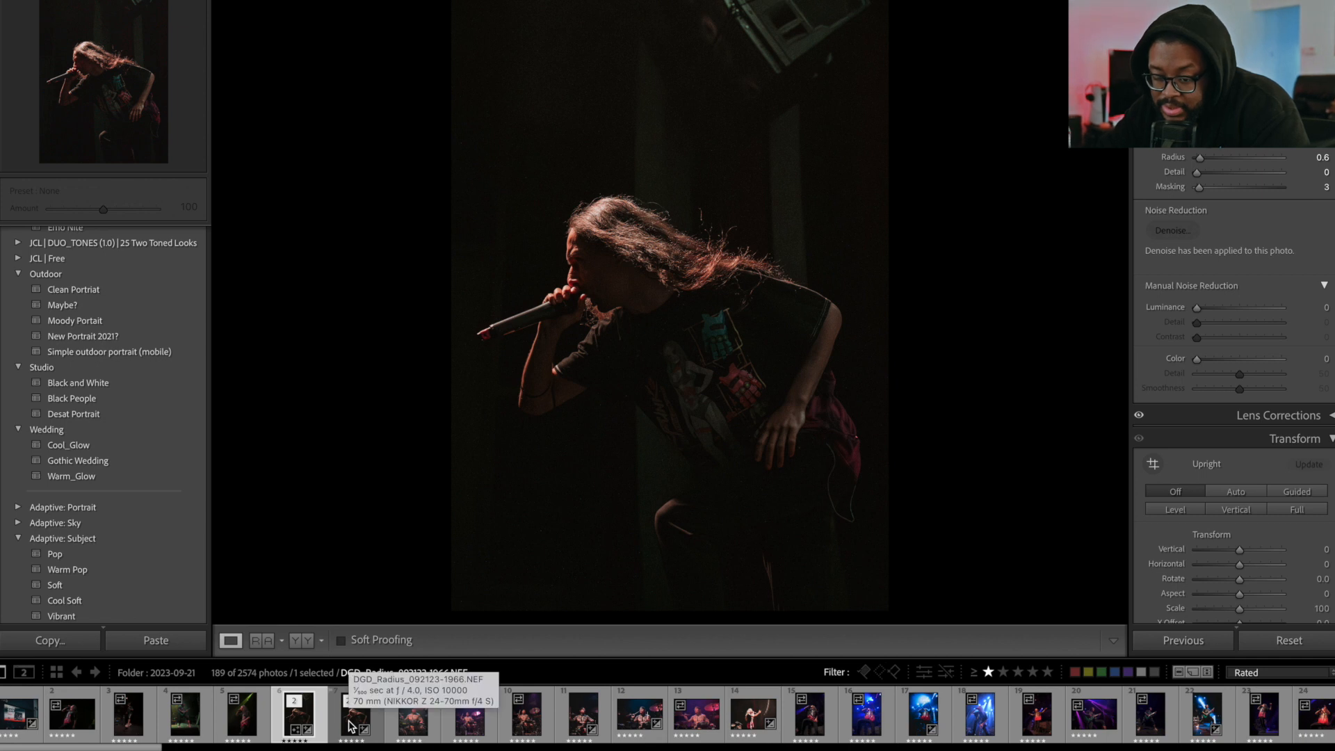
key(backslash)
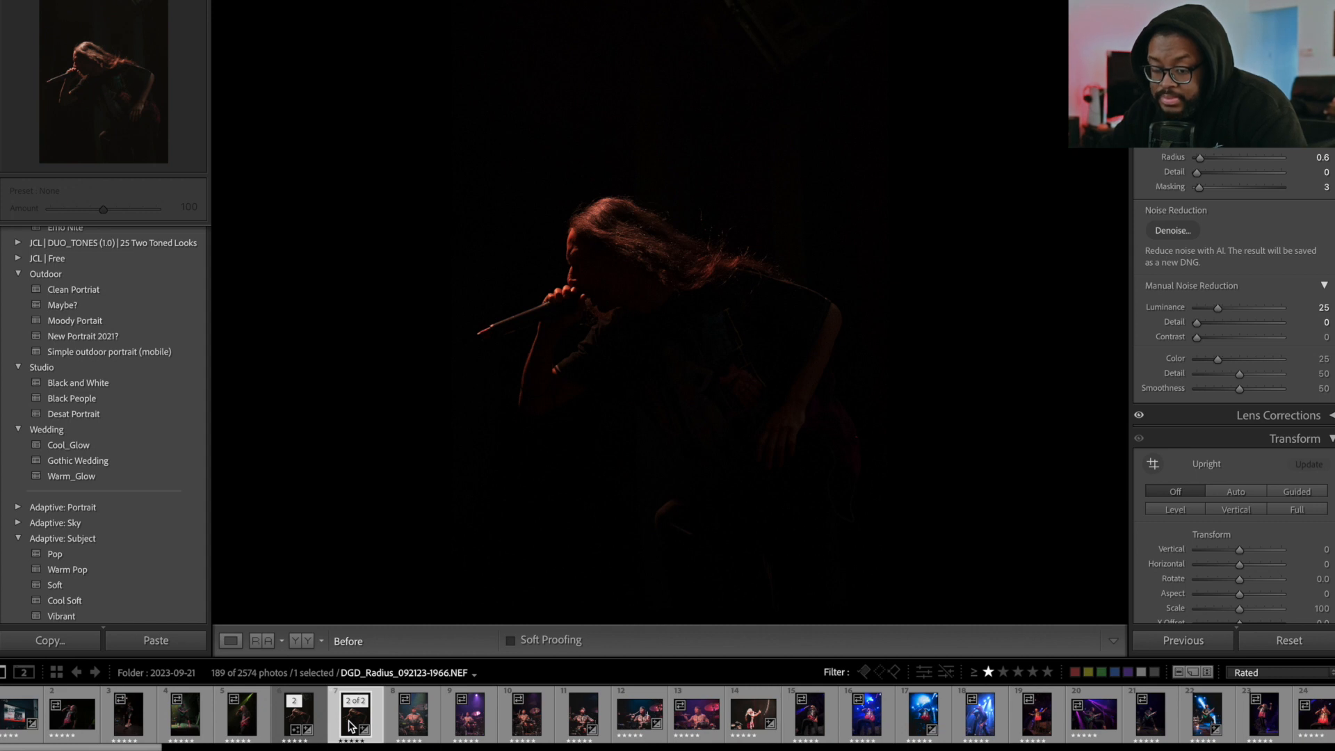
key(backslash)
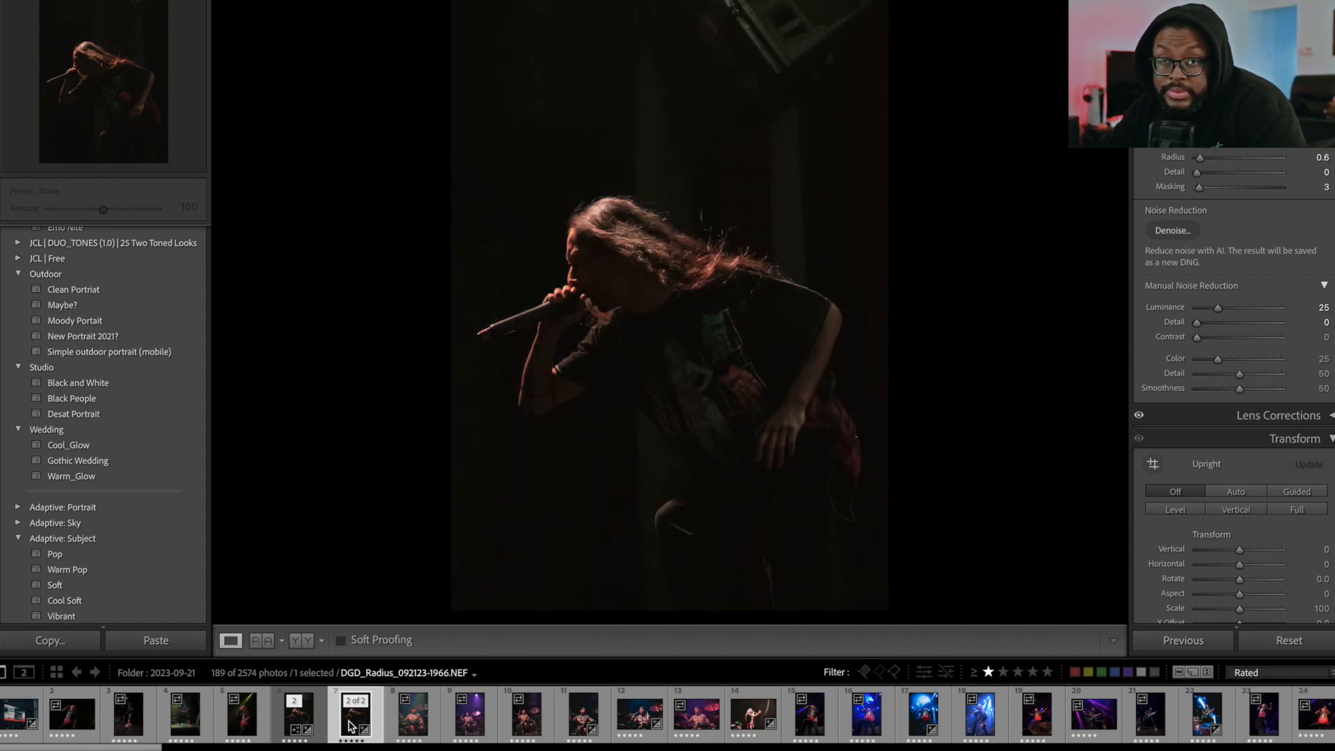
Compare the denoised DNG of singer photo 1966 with its original NEF, including the NEF's unedited state.
click(322, 724)
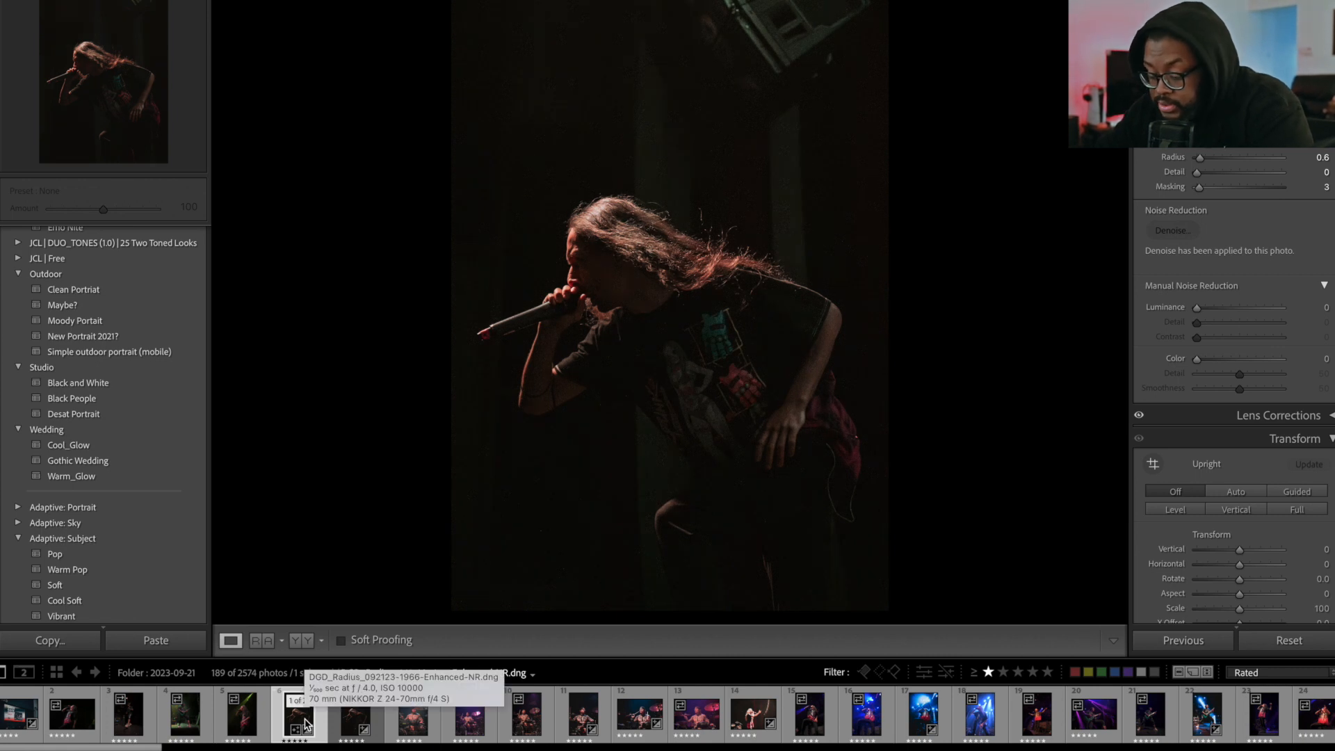
click(350, 723)
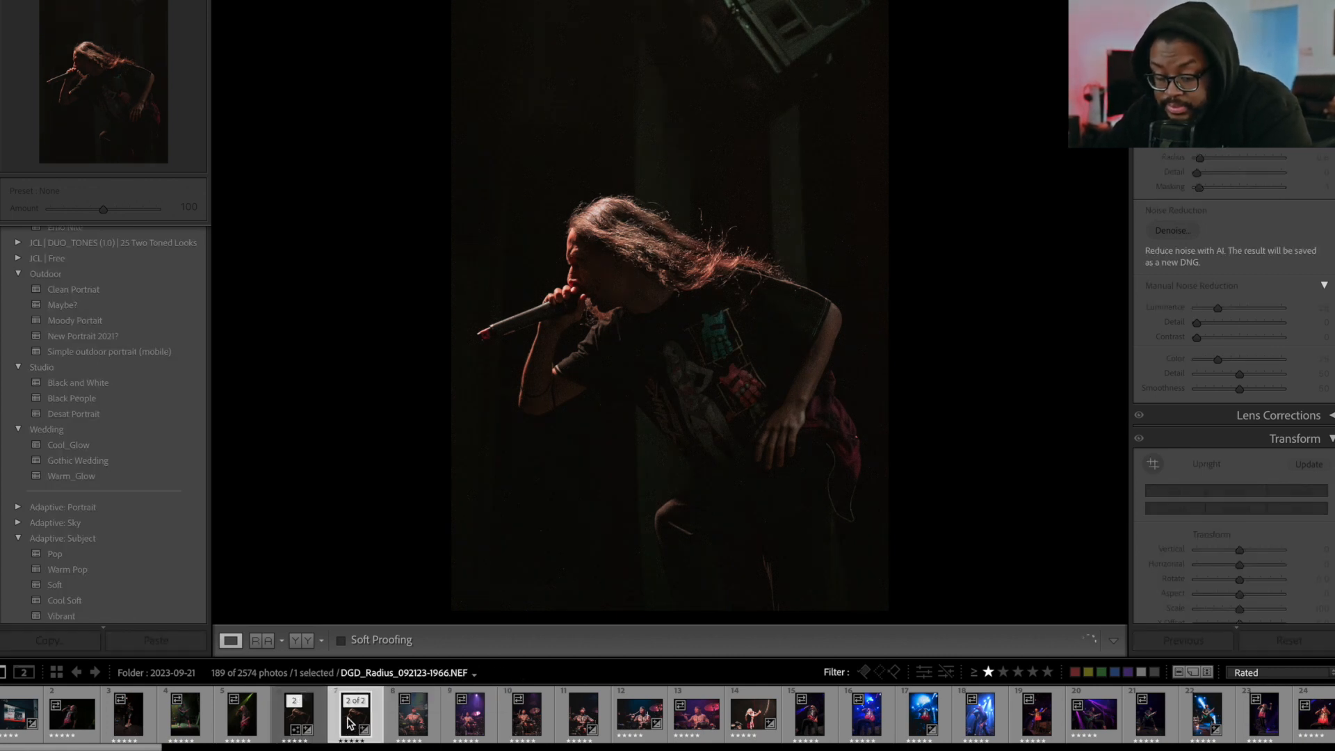
key(backslash)
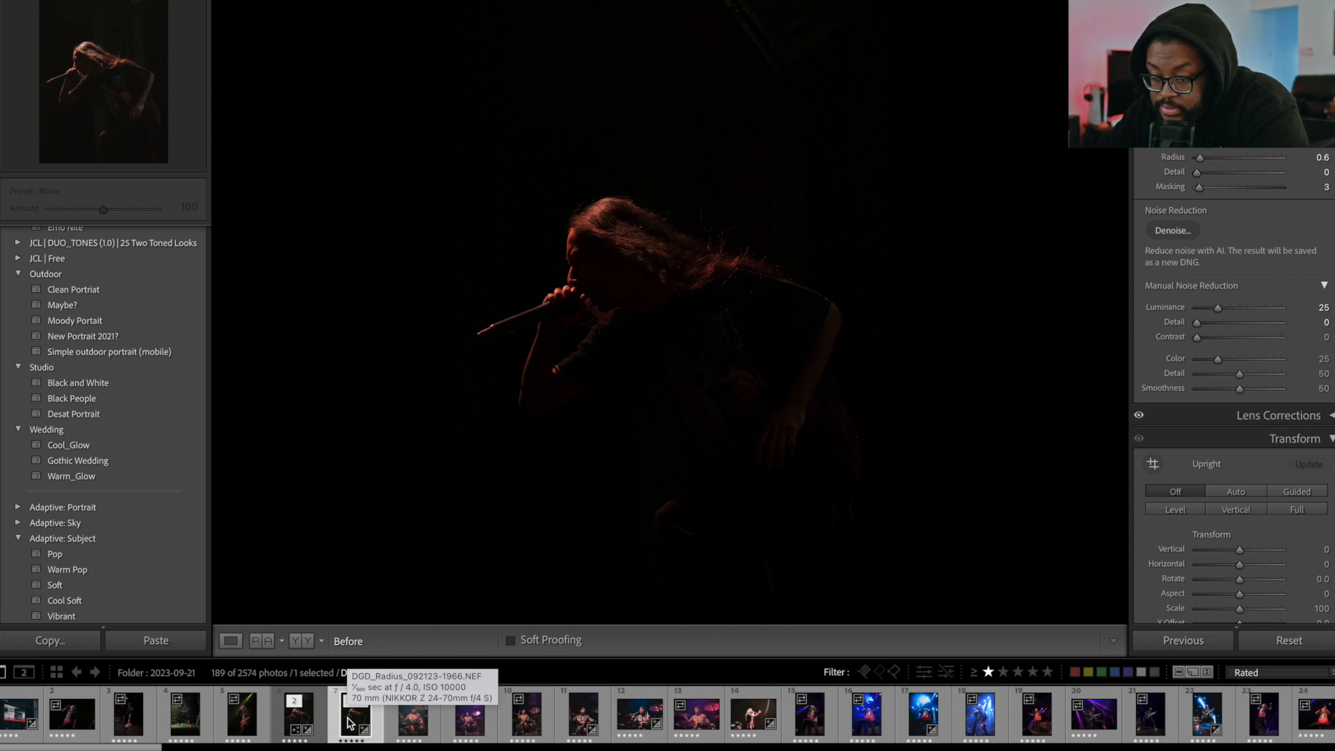
key(backslash)
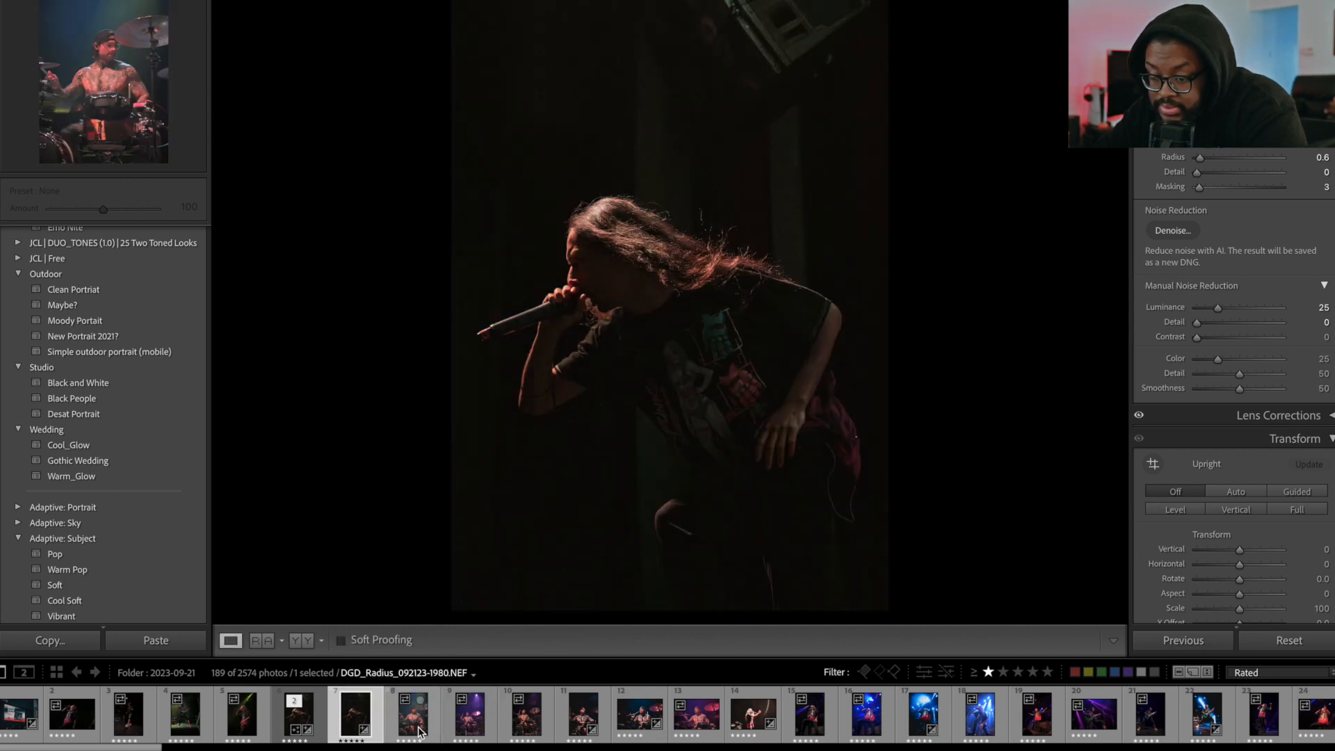
click(581, 723)
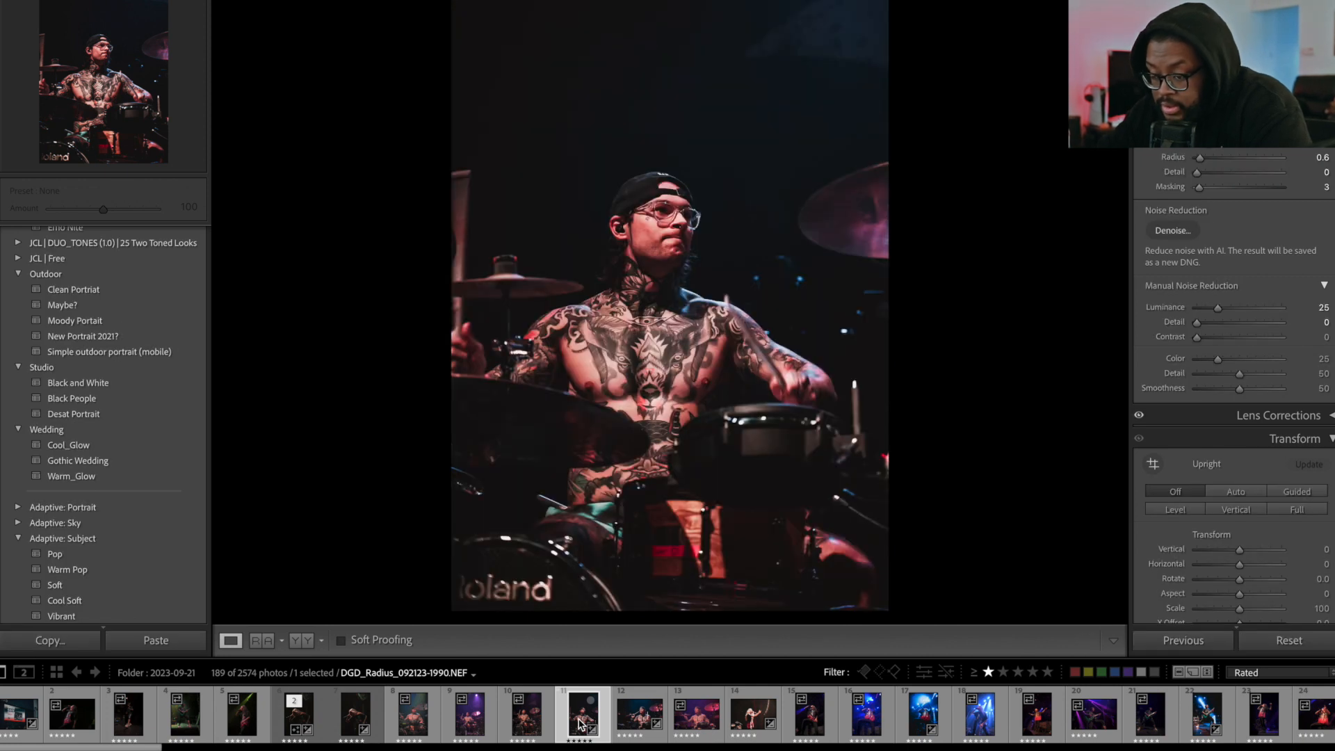
key(backslash)
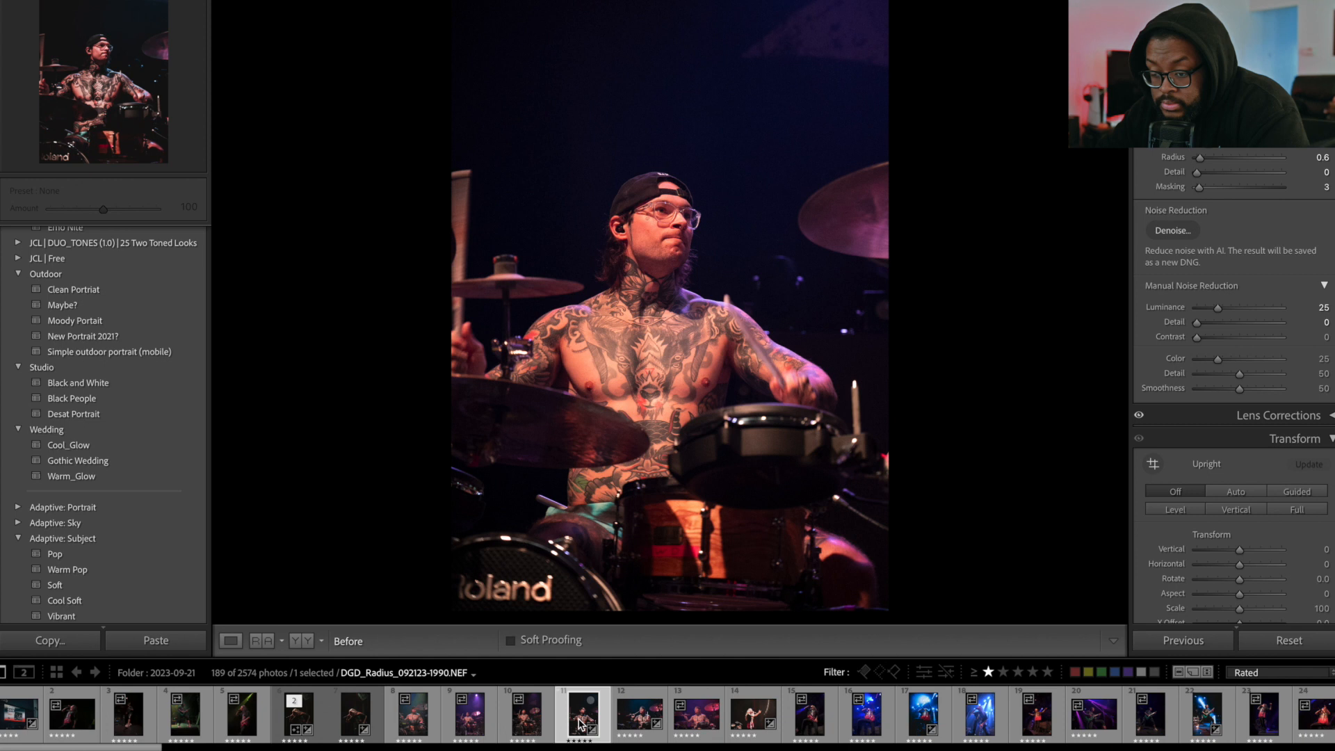
key(backslash)
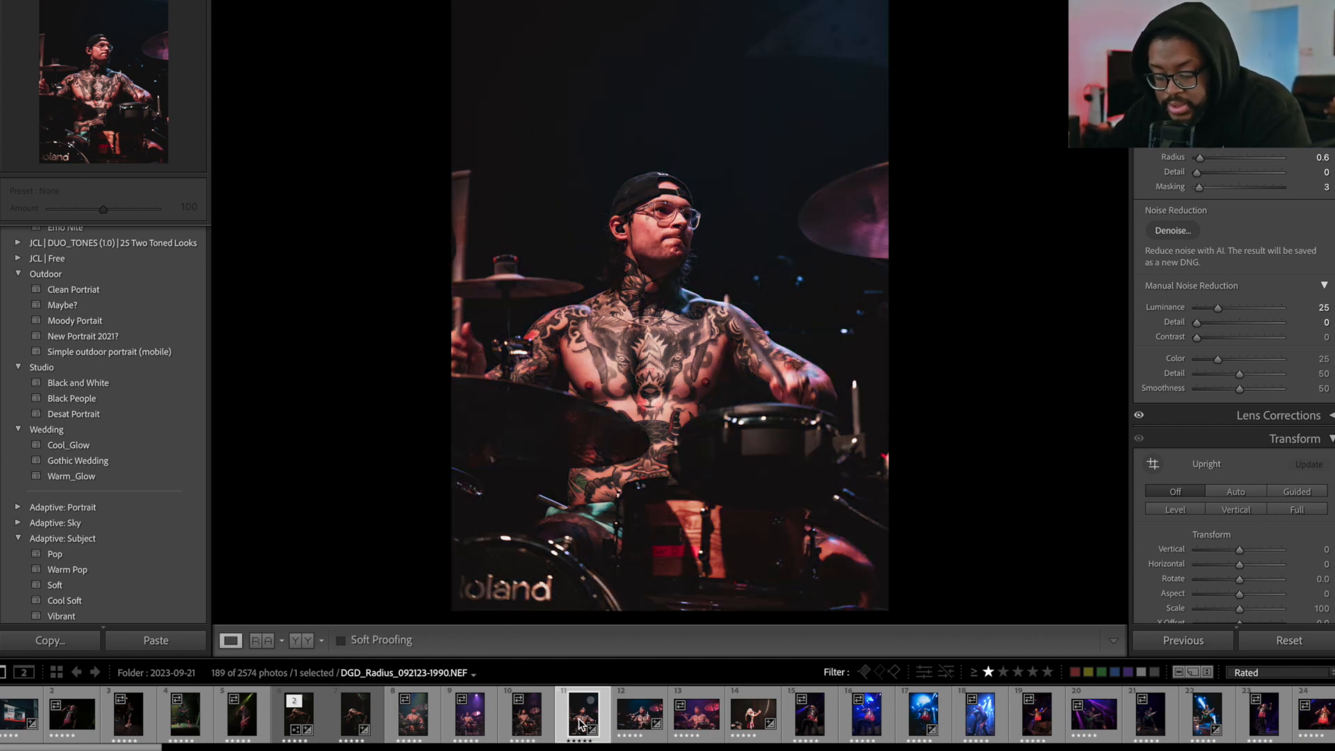
click(636, 726)
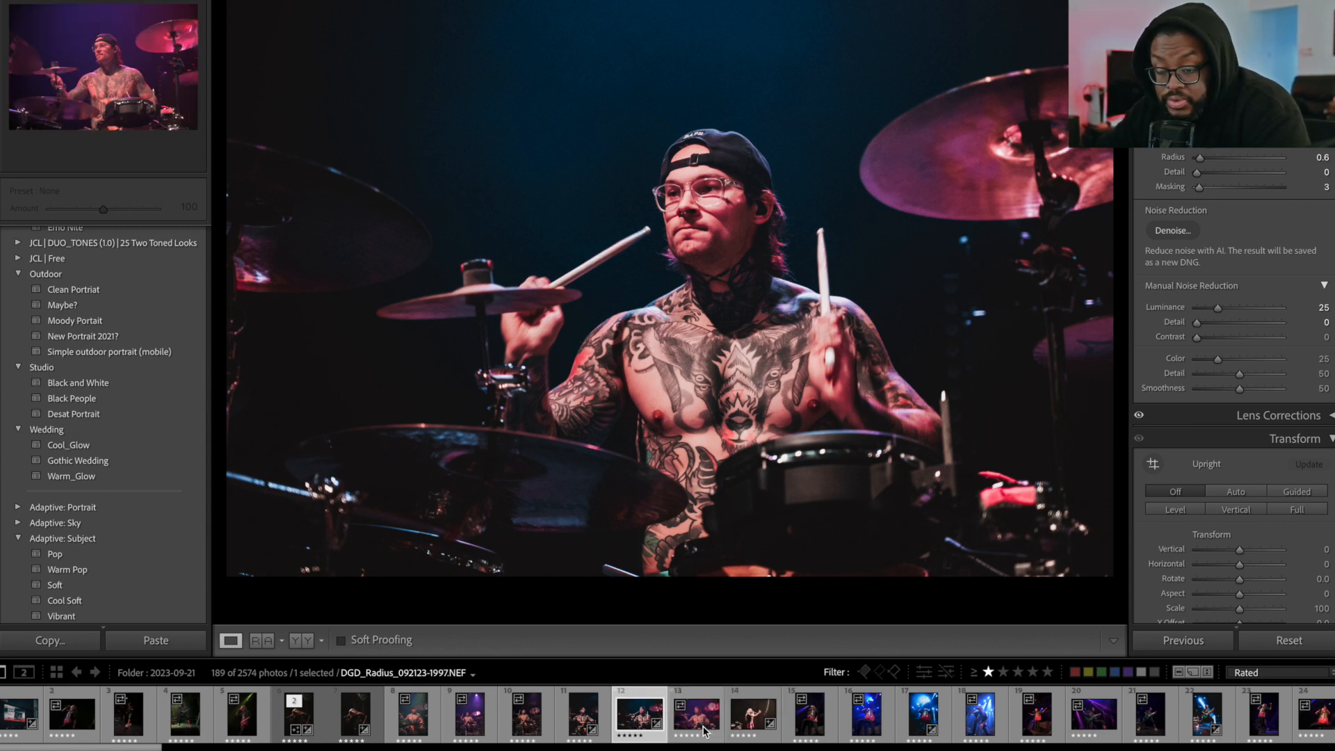
click(748, 720)
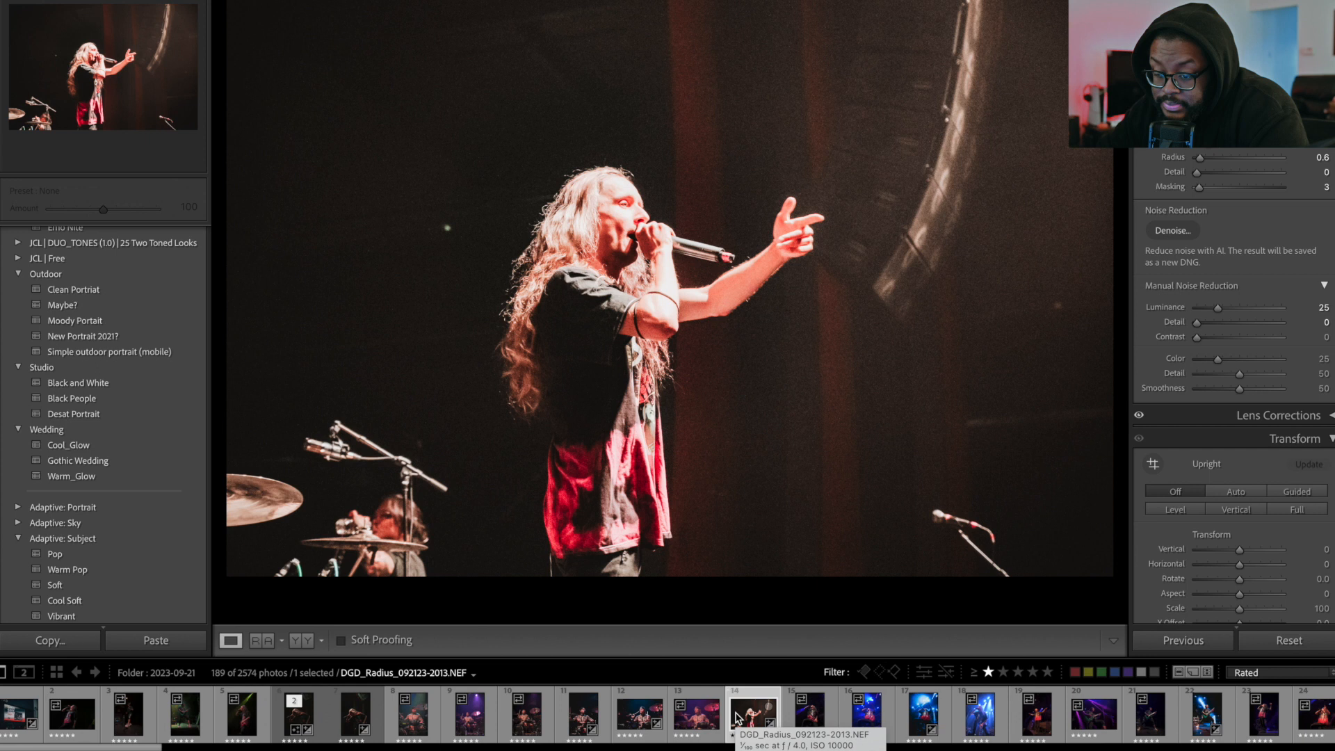
click(911, 723)
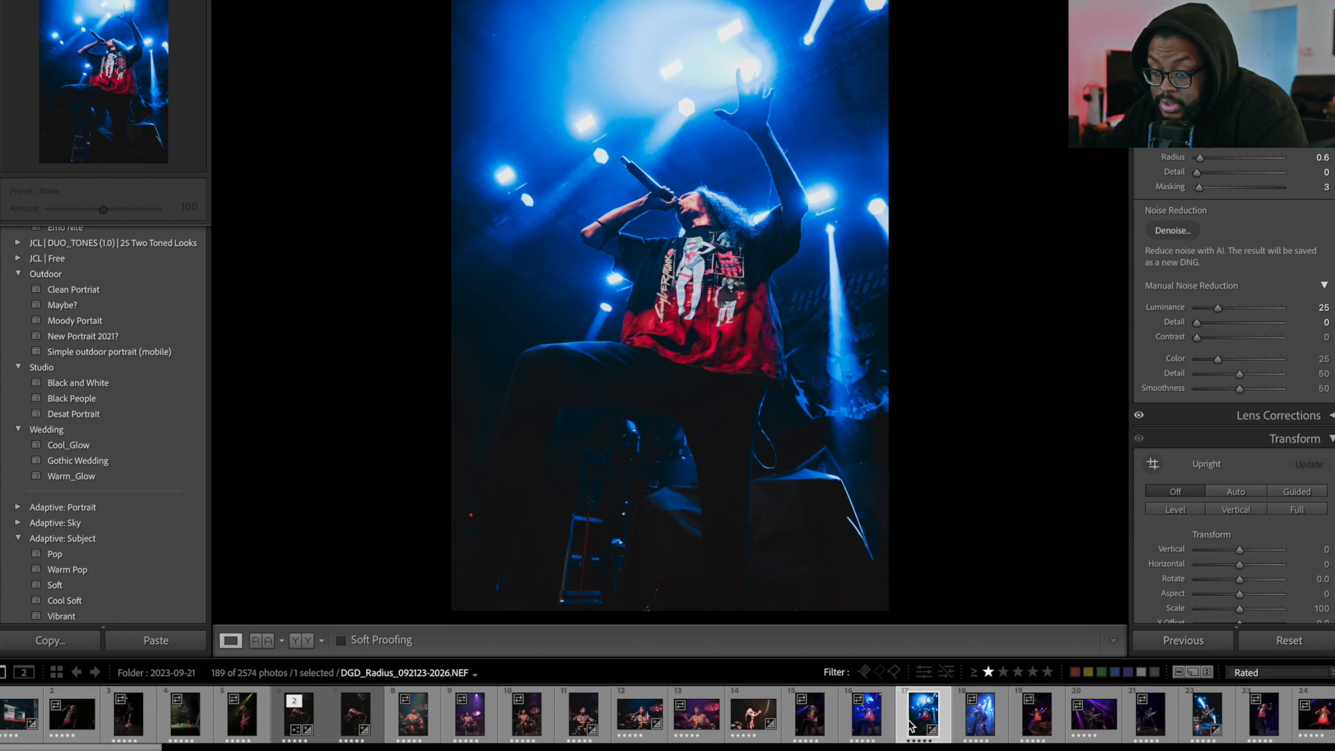
key(backslash)
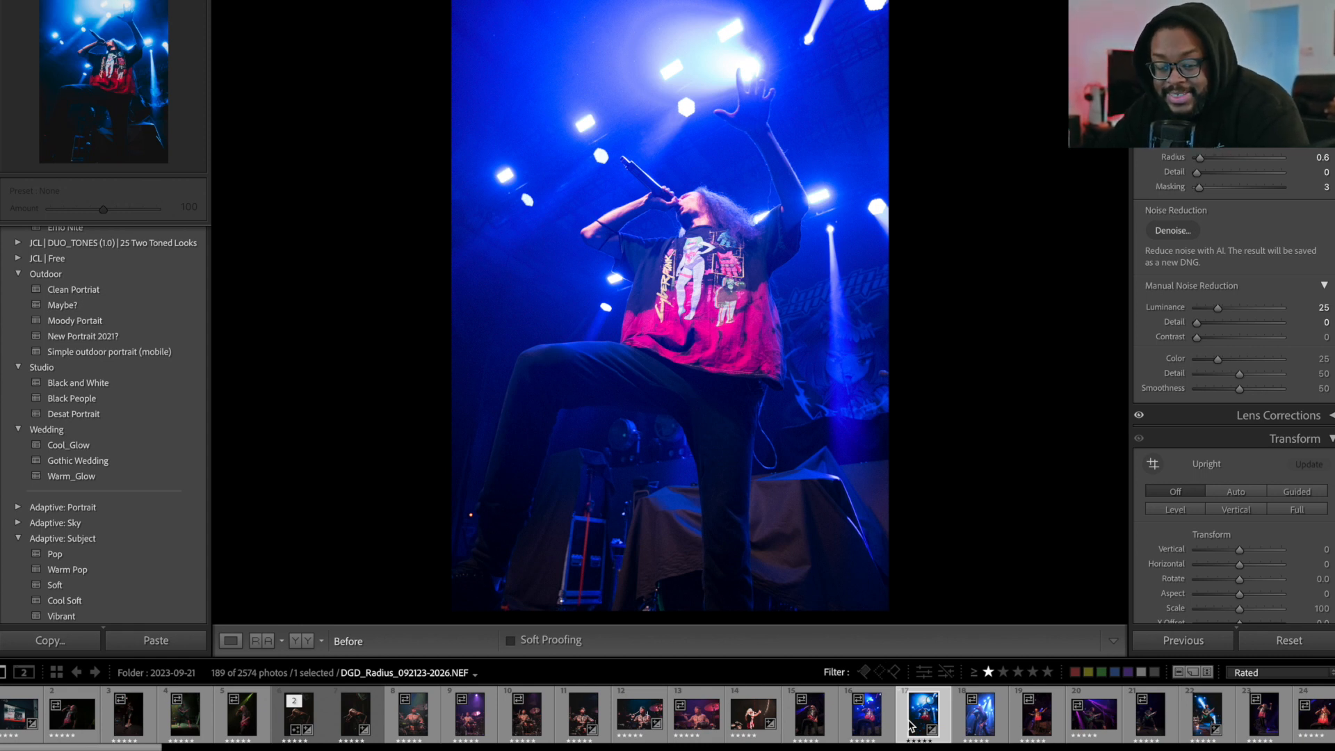
key(backslash)
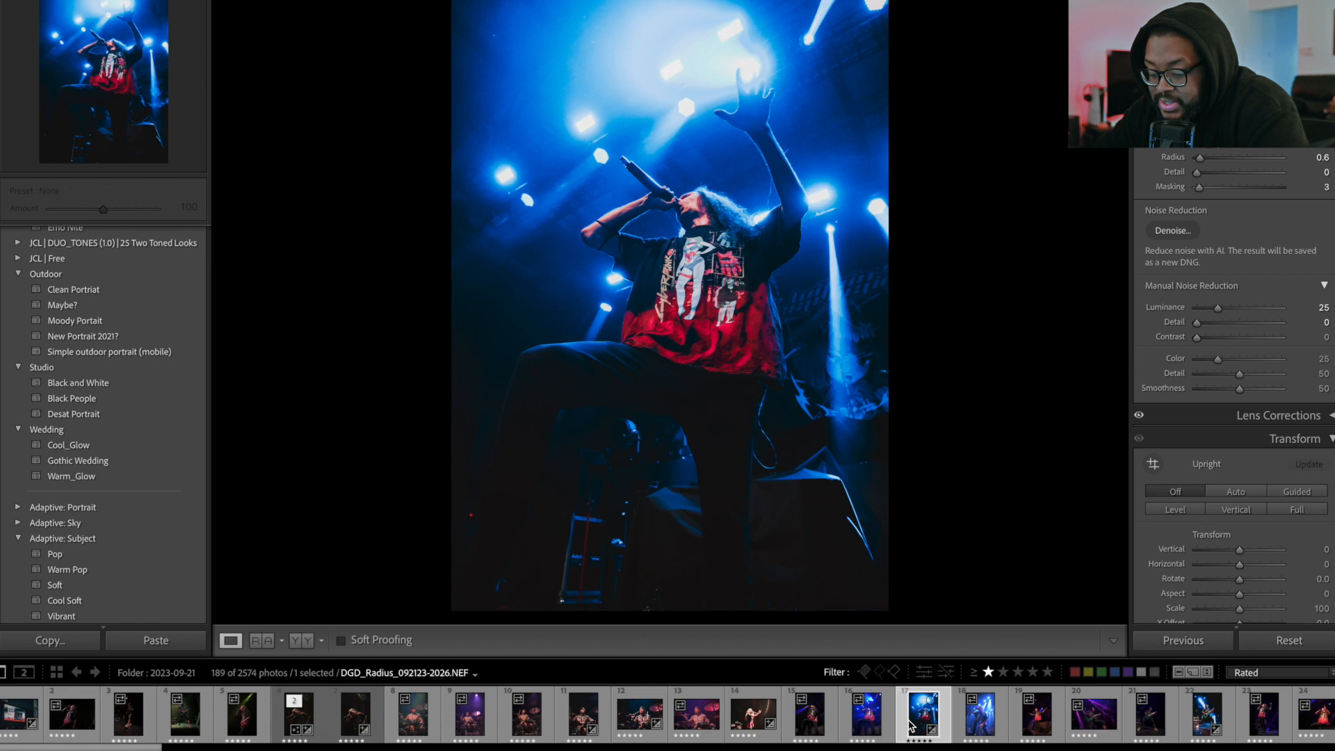
key(backslash)
key(backslash)
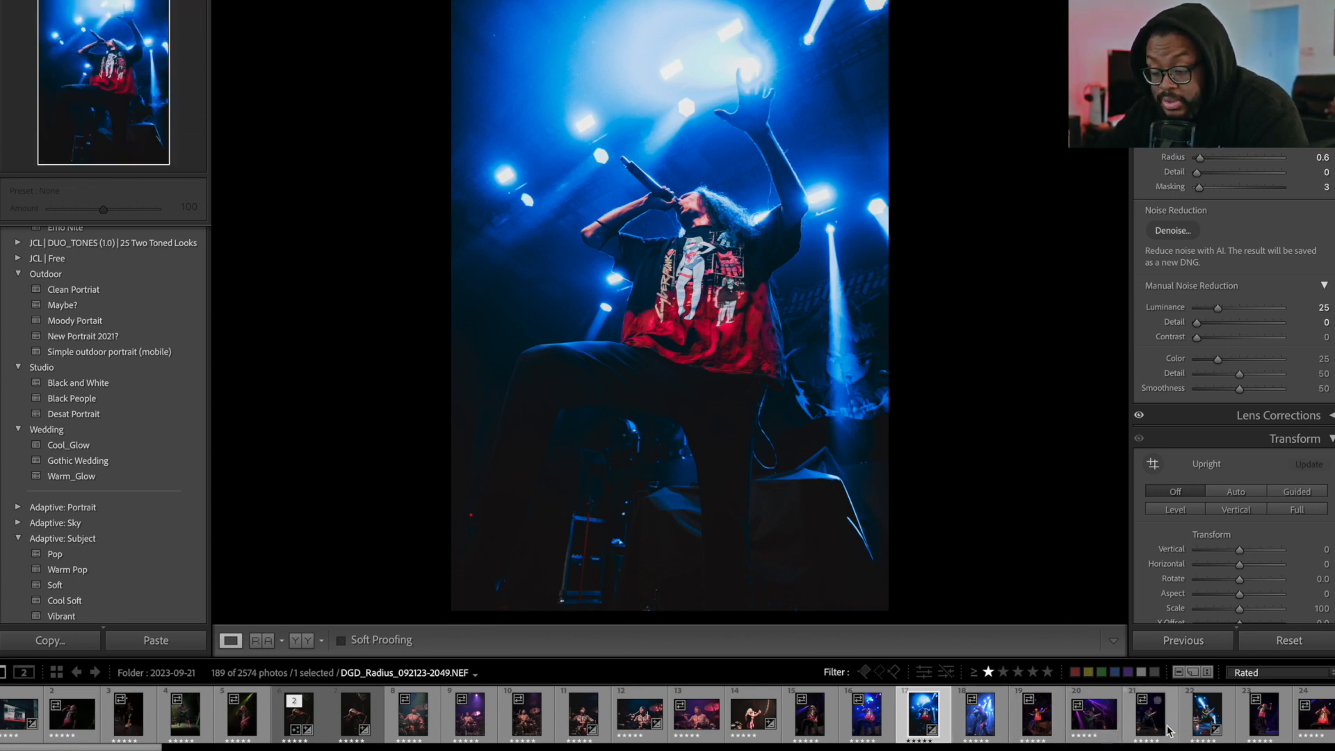
click(1199, 727)
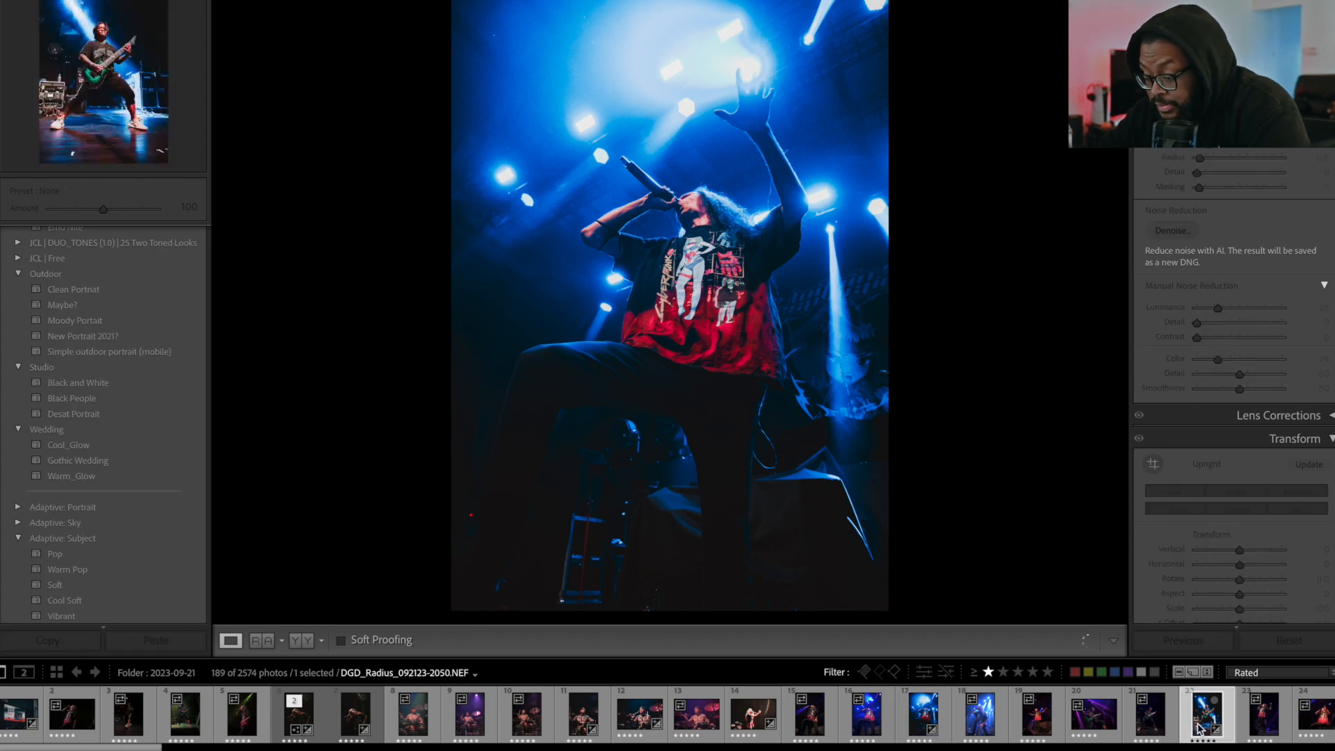
key(backslash)
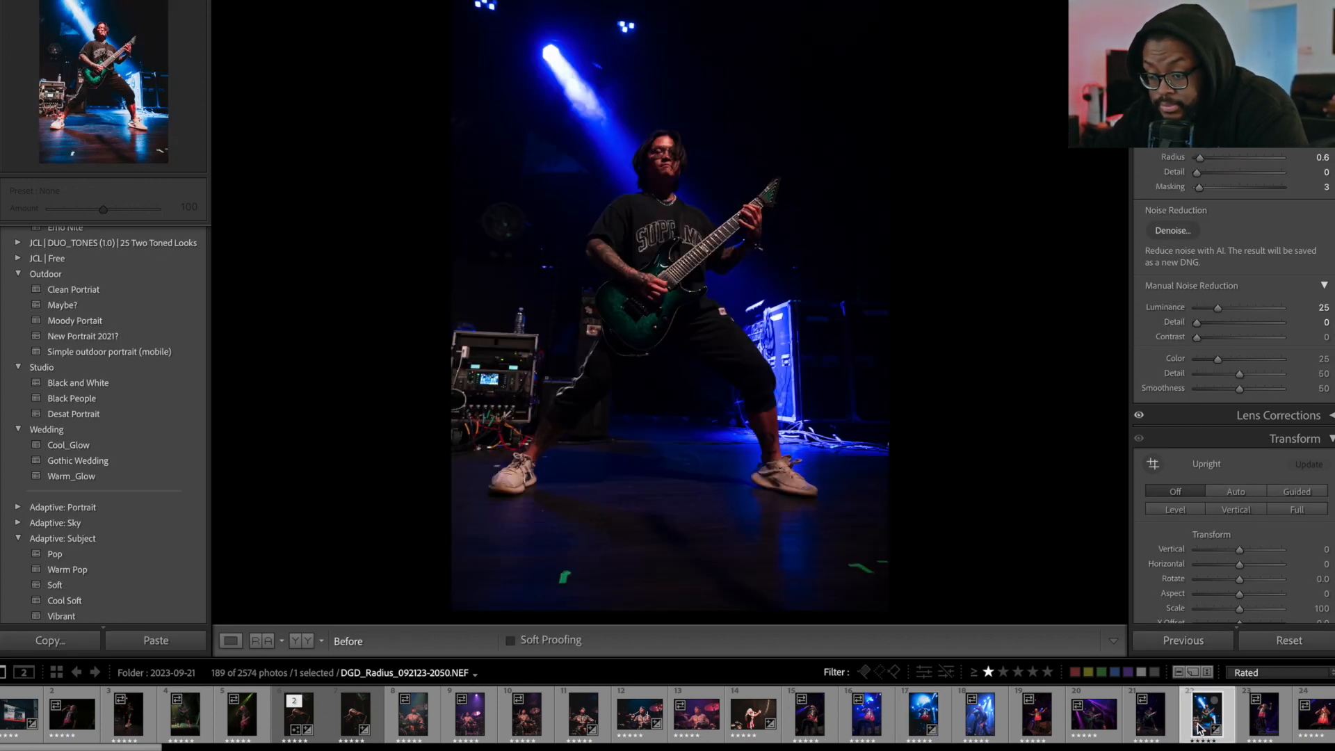
key(backslash)
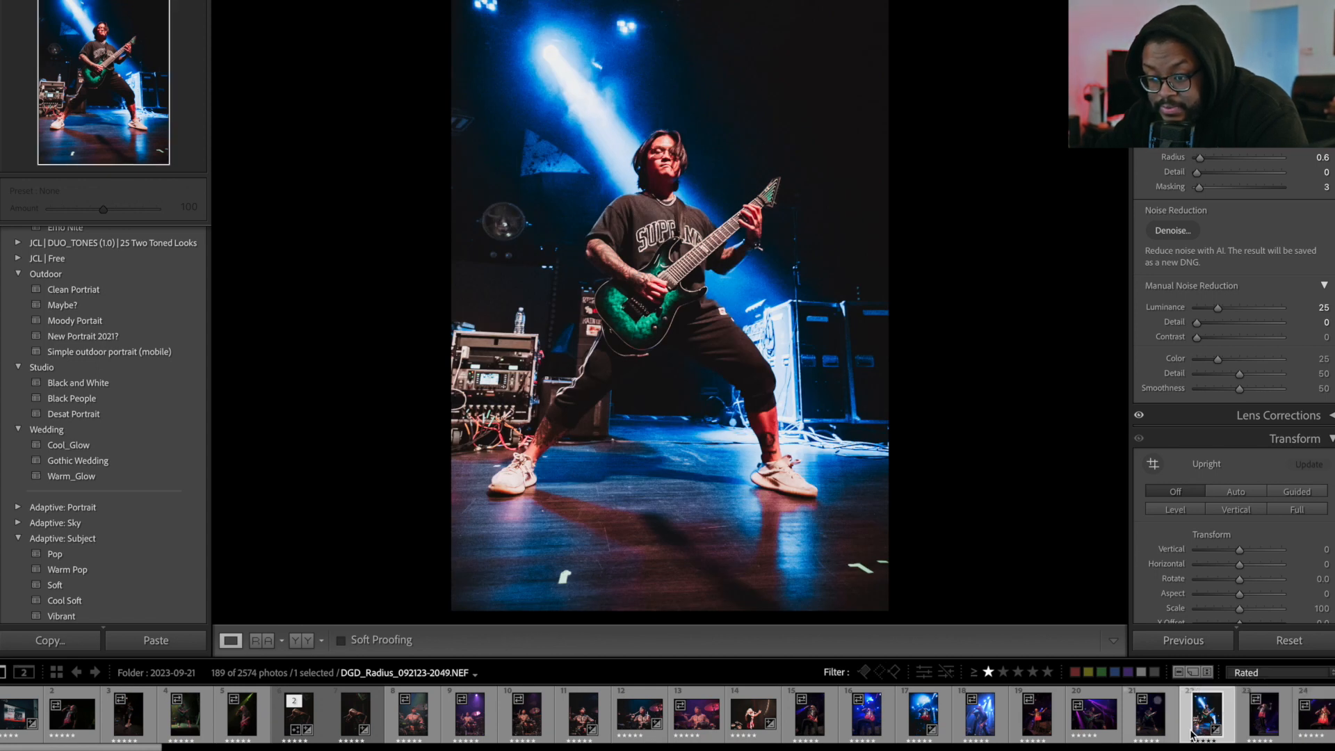
scroll(1200, 726, down, 1)
scroll(1202, 725, down, 4)
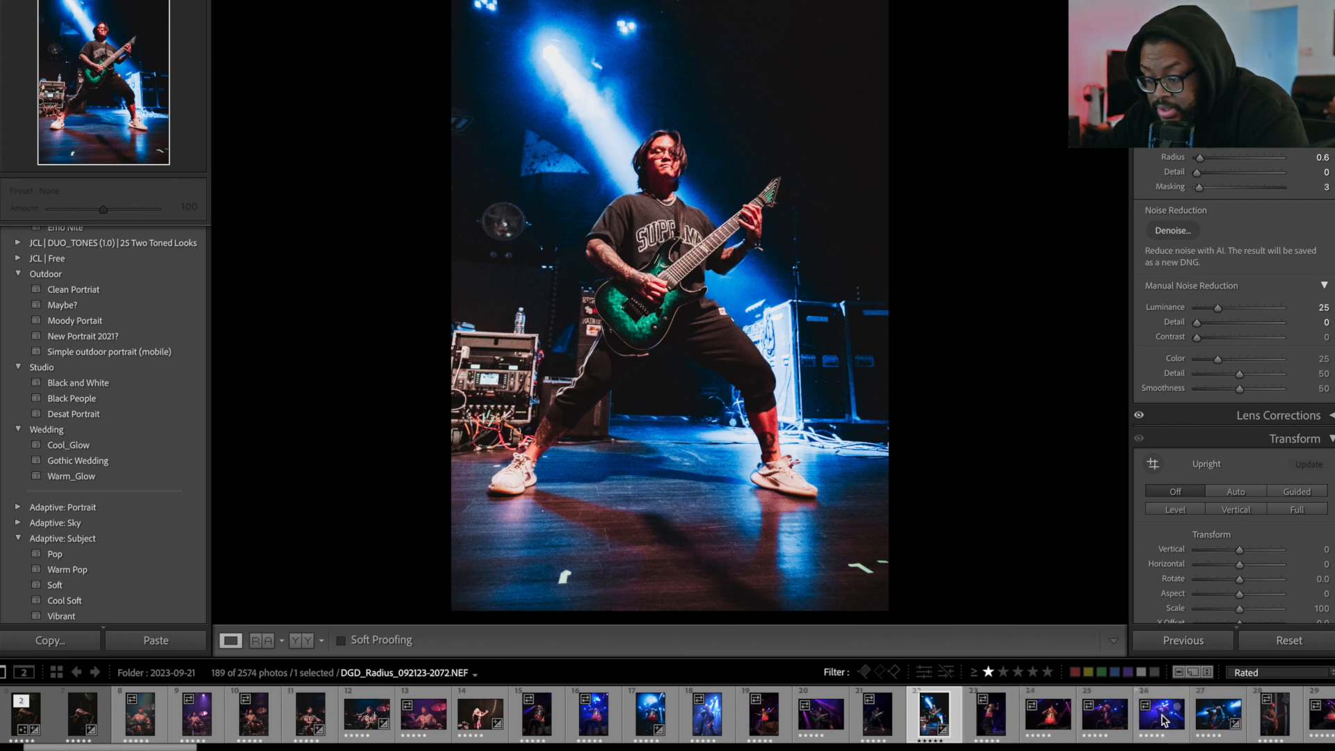
click(1203, 724)
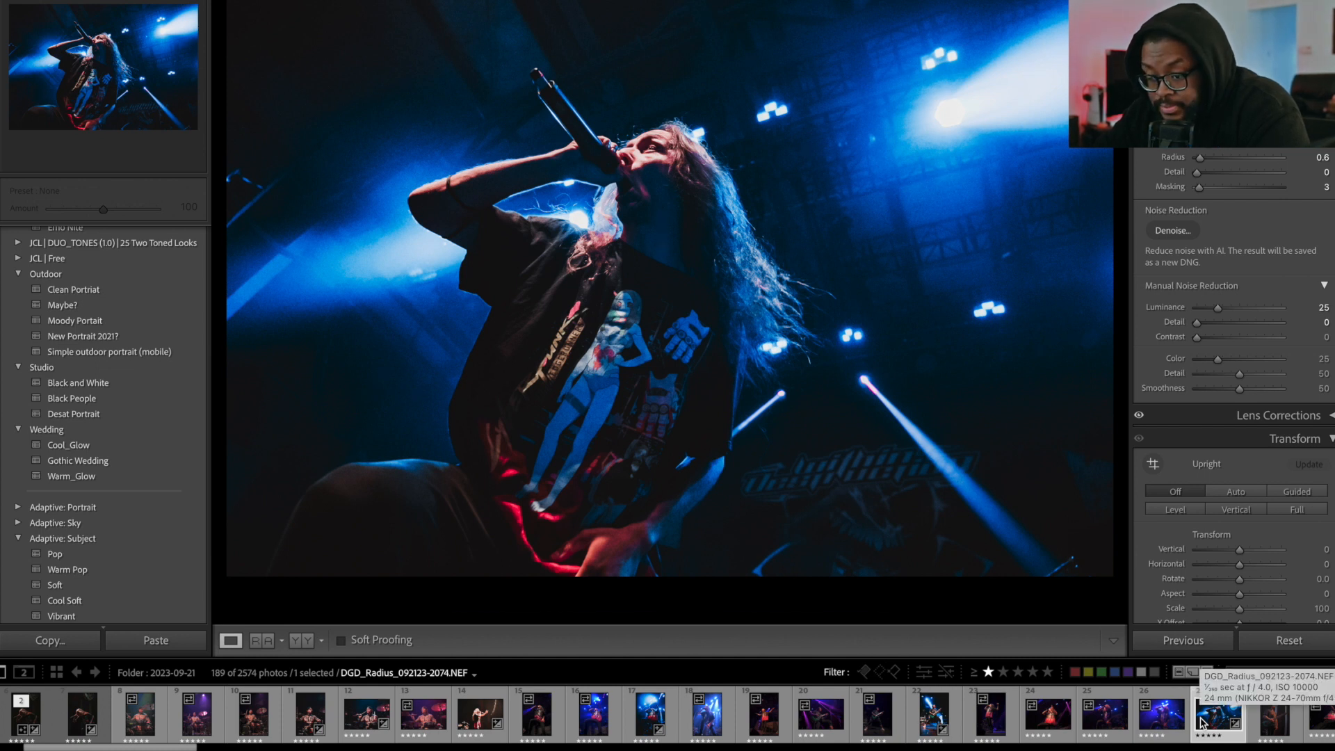
key(backslash)
key(backslash)
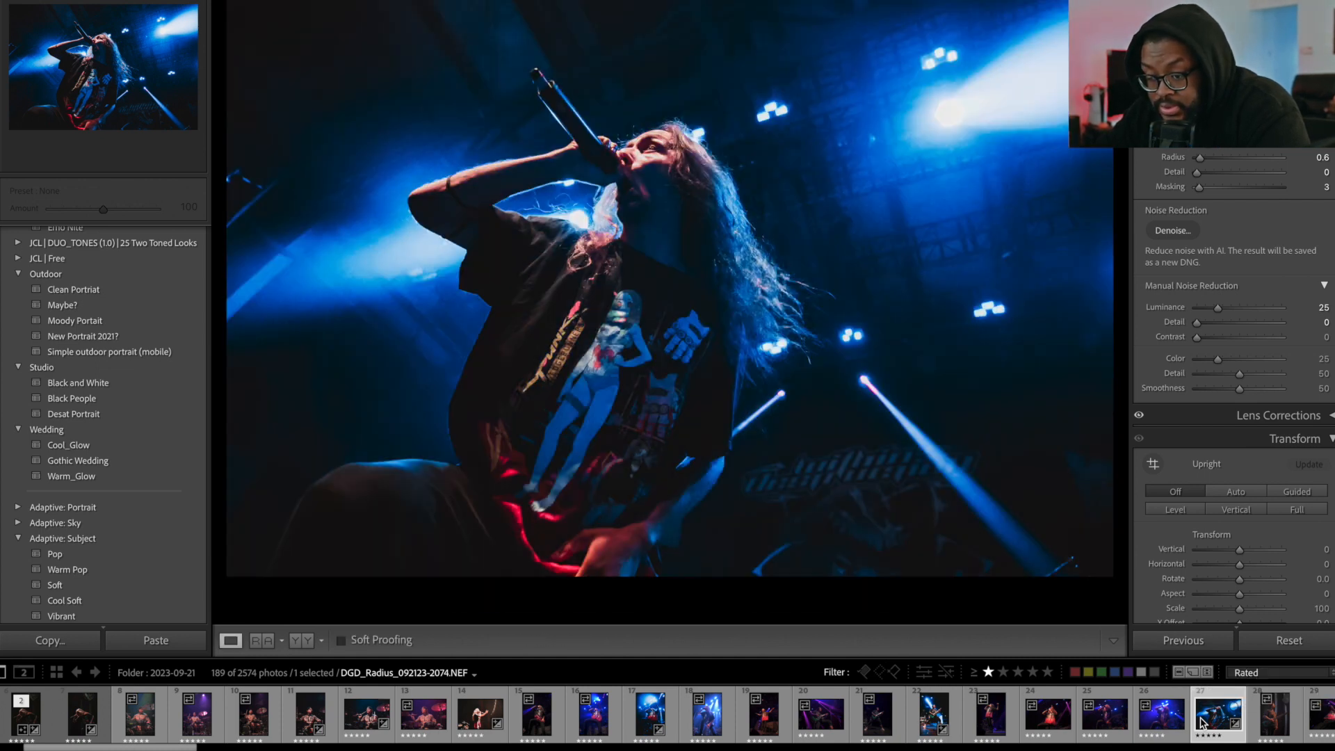
scroll(1201, 723, down, 3)
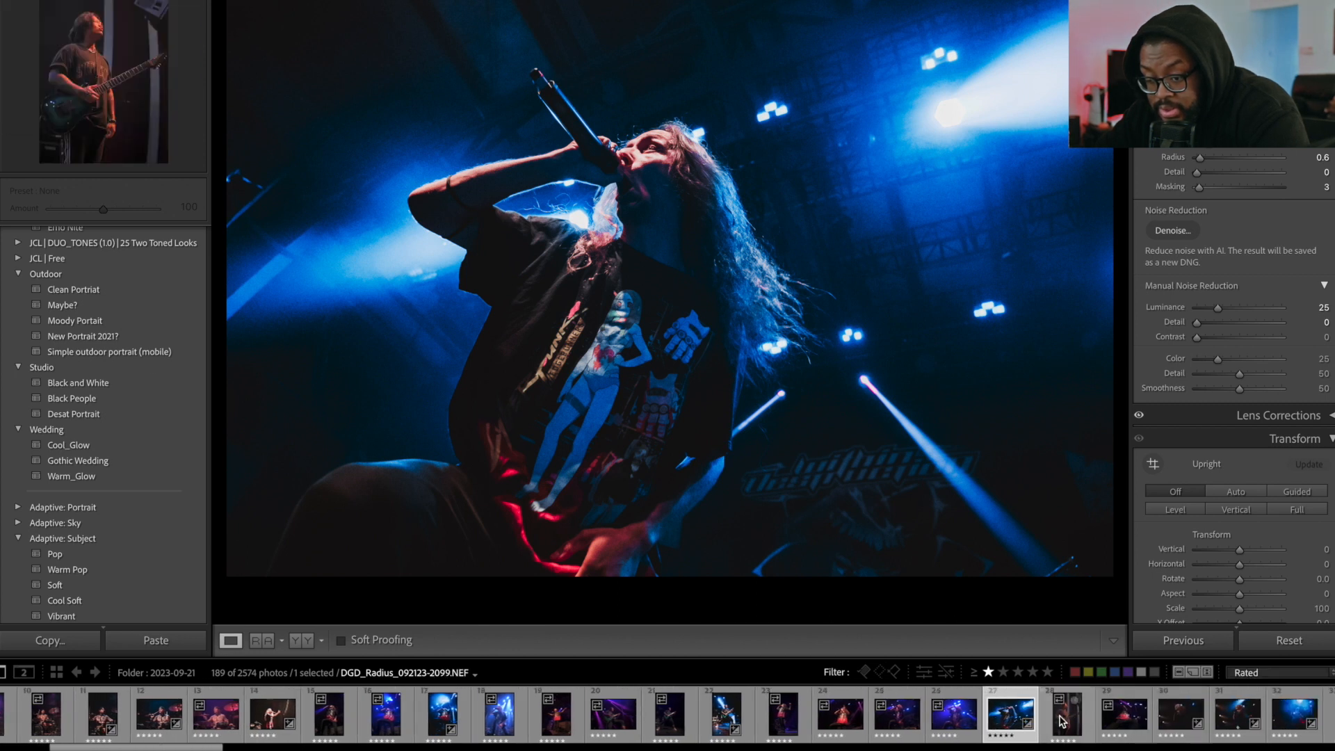
click(1180, 723)
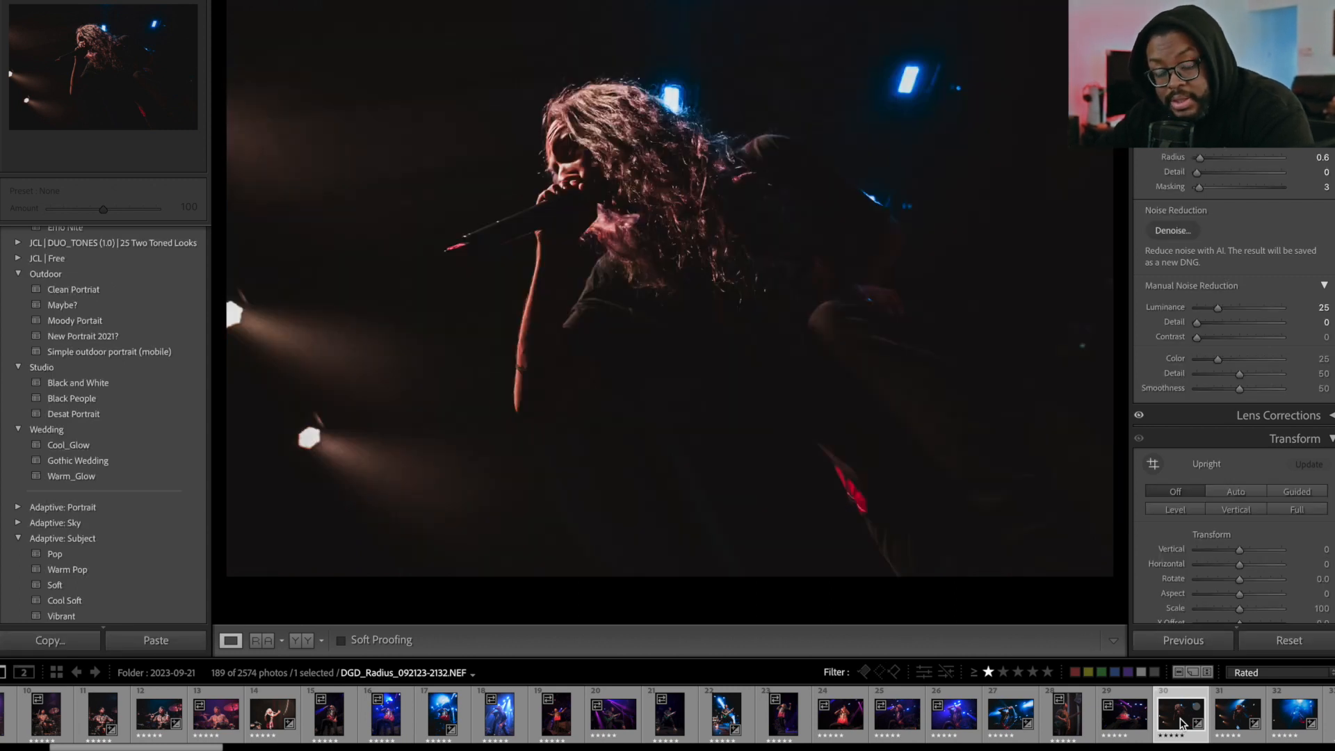
key(backslash)
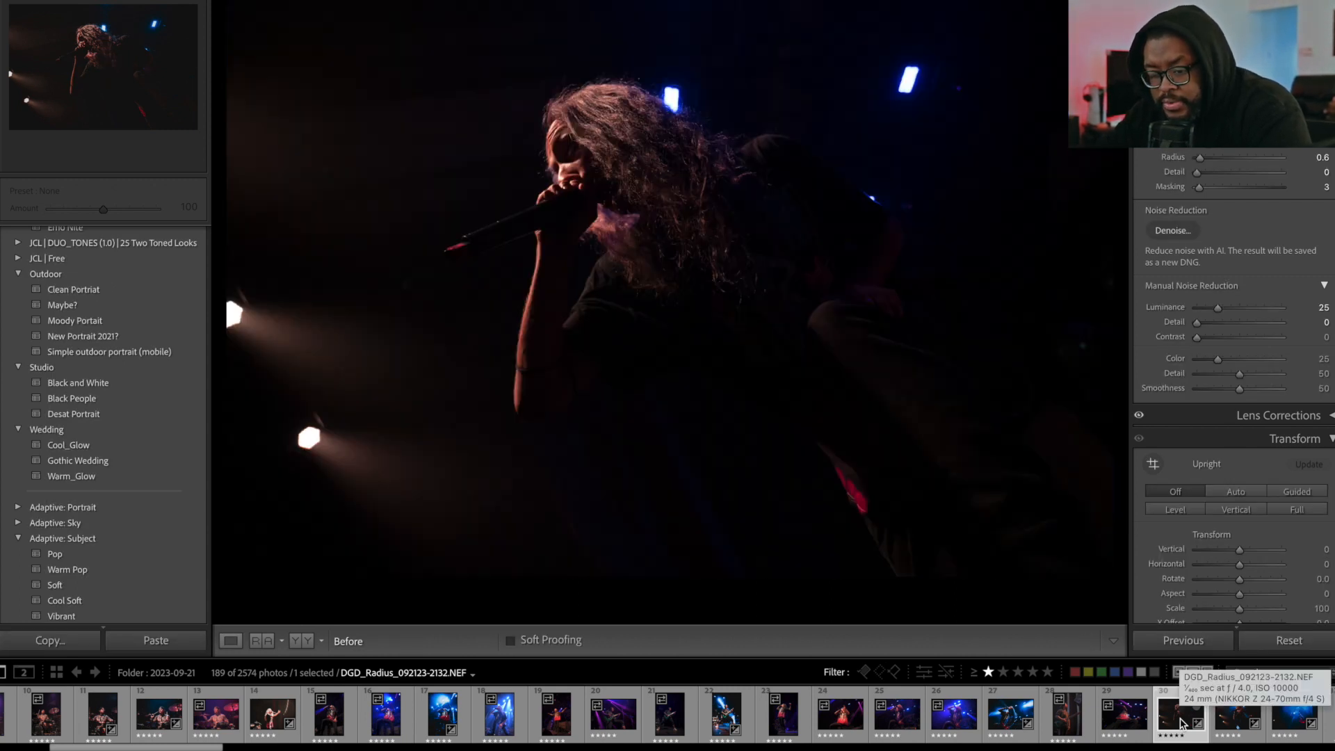
key(backslash)
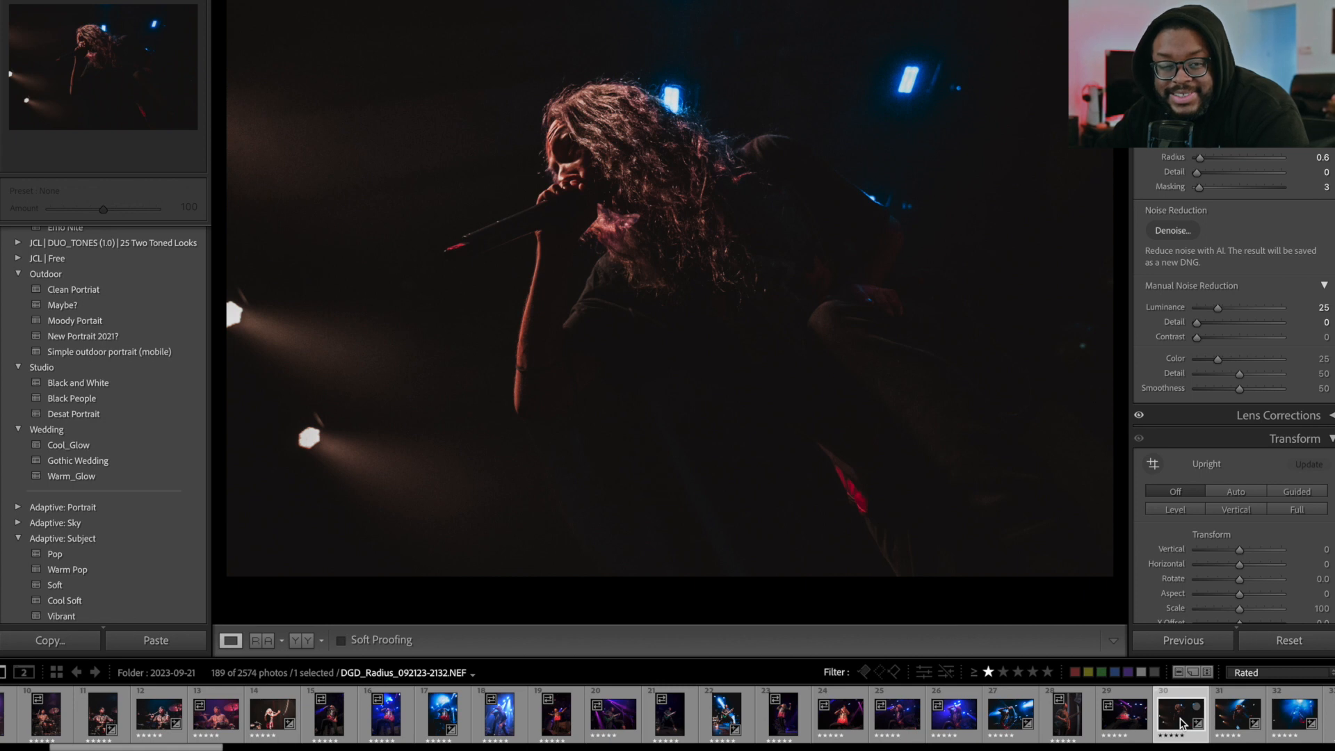
click(1229, 729)
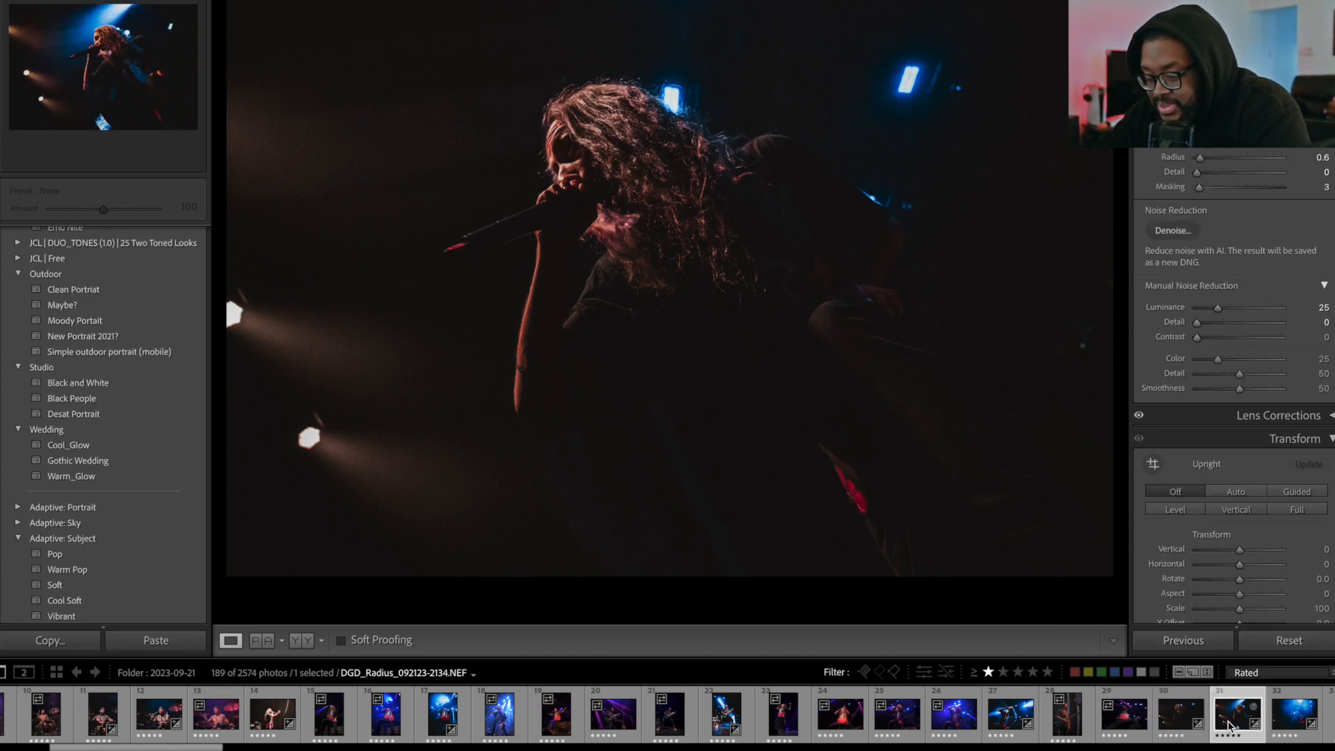
key(backslash)
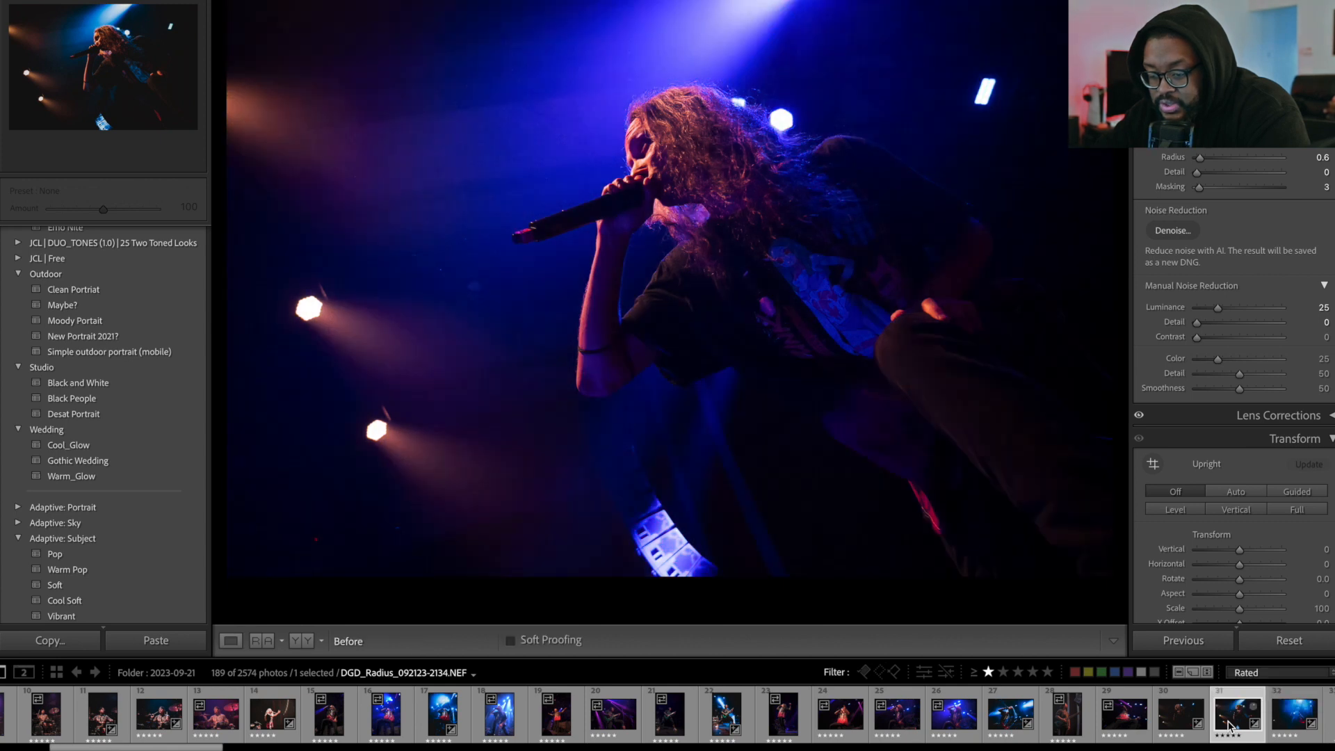
key(backslash)
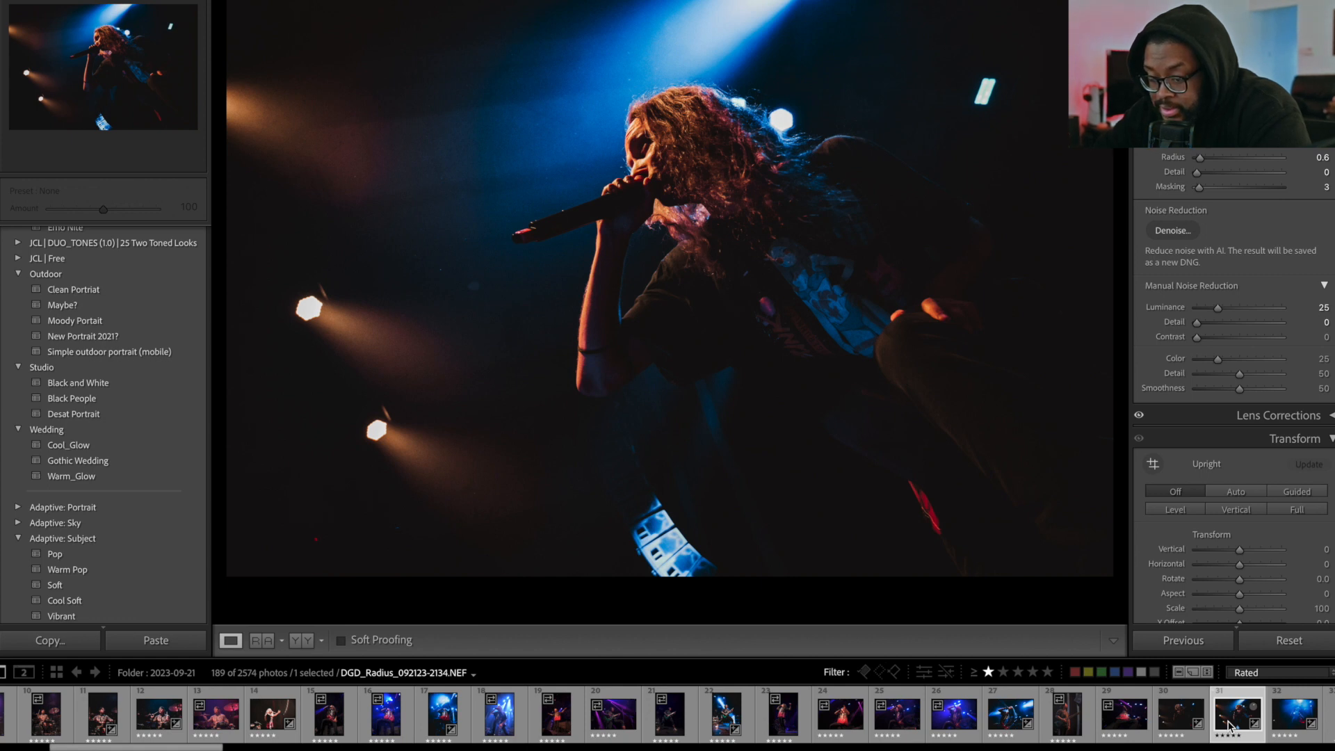
click(1278, 717)
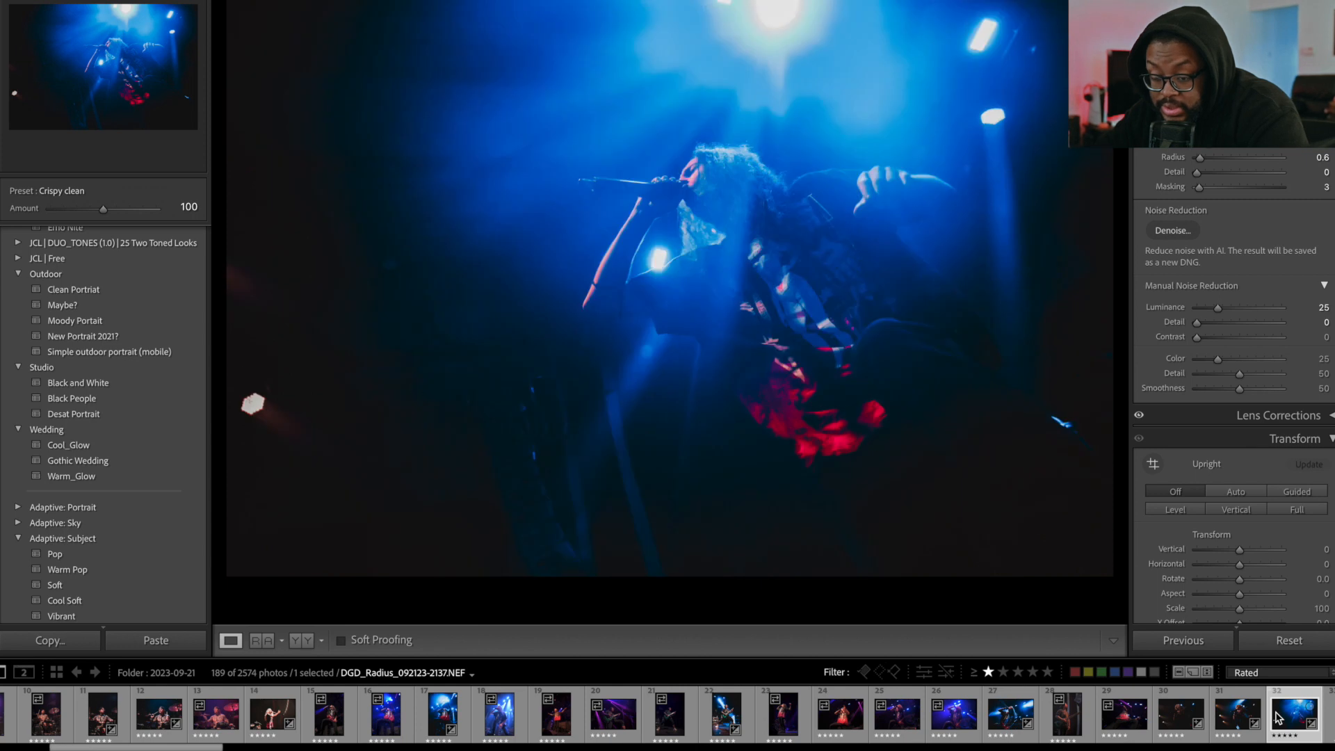
scroll(1276, 715, down, 5)
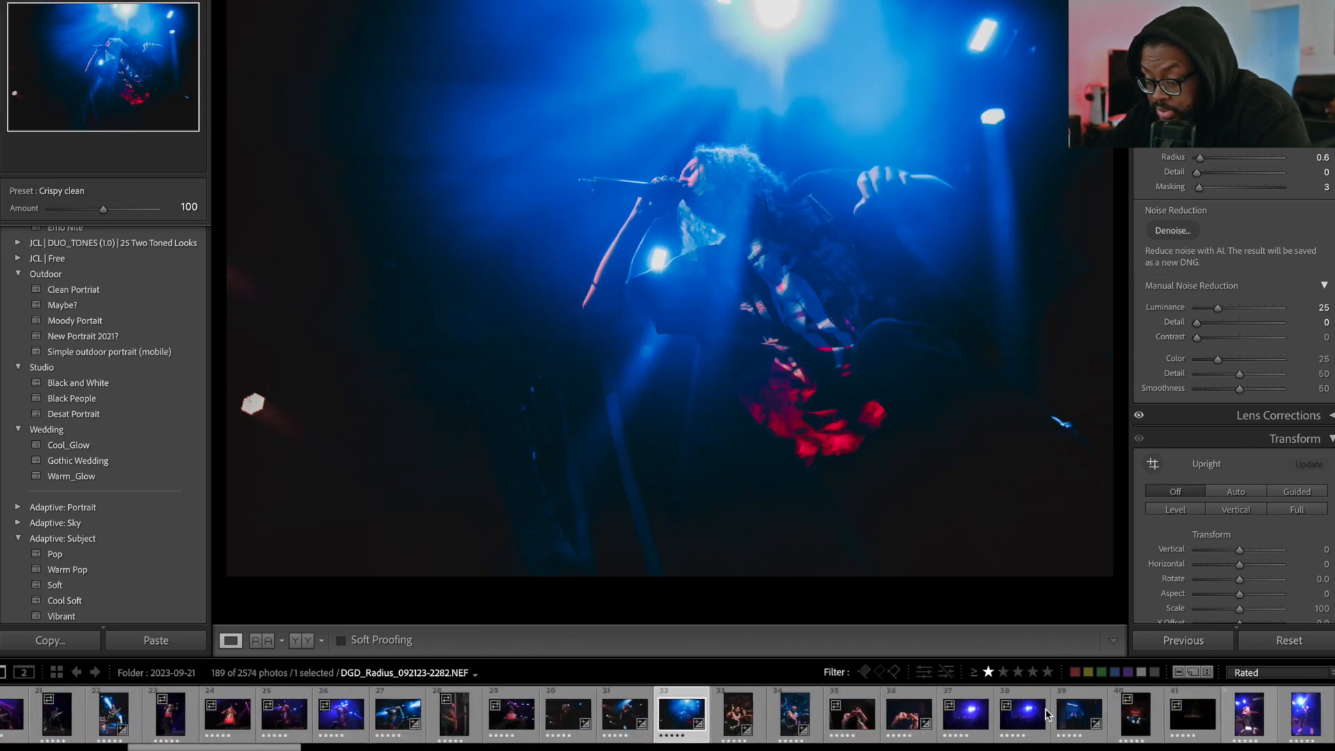
click(903, 722)
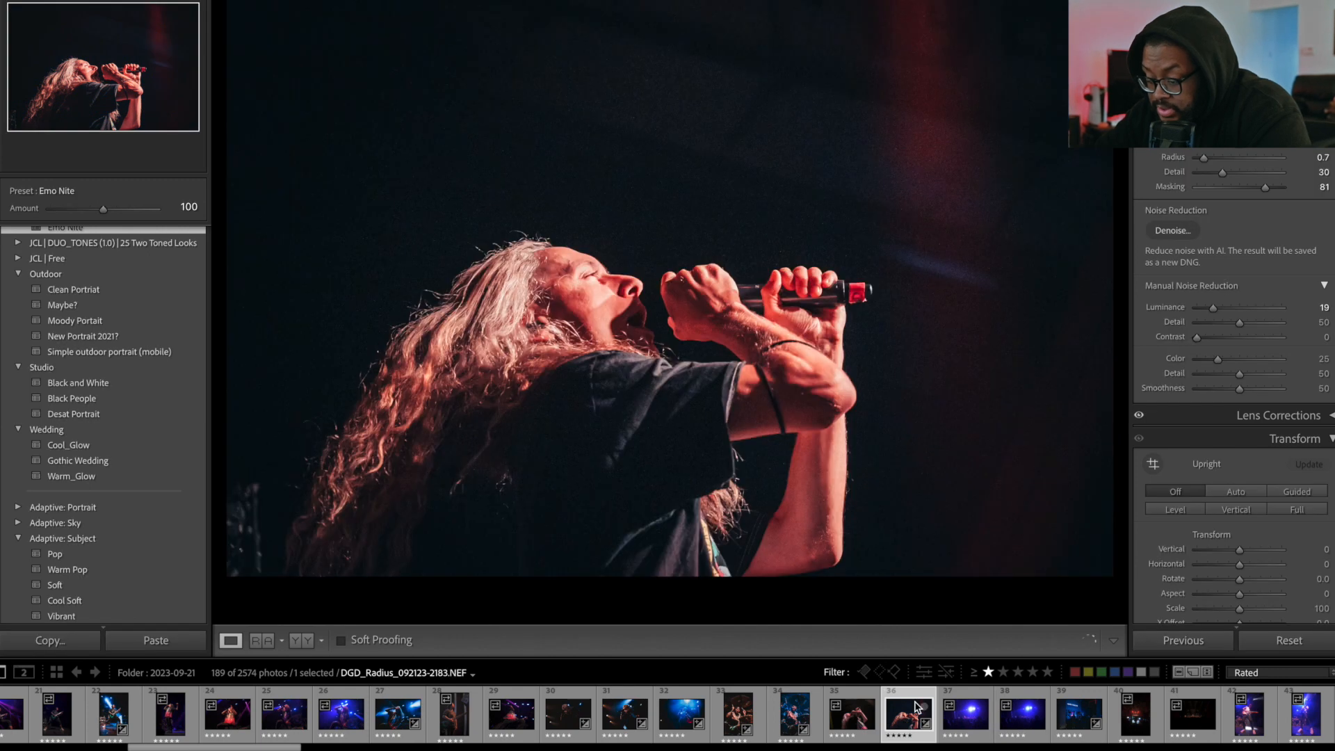
click(850, 728)
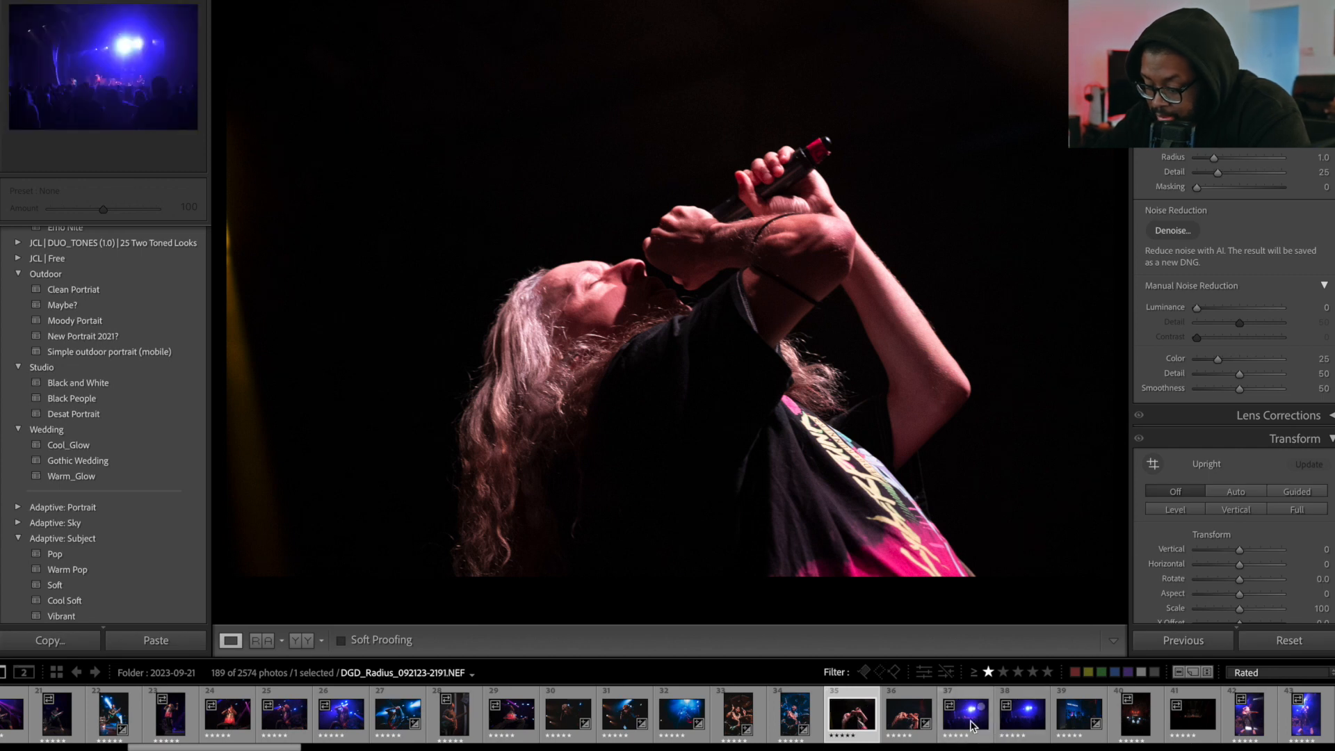
click(1076, 728)
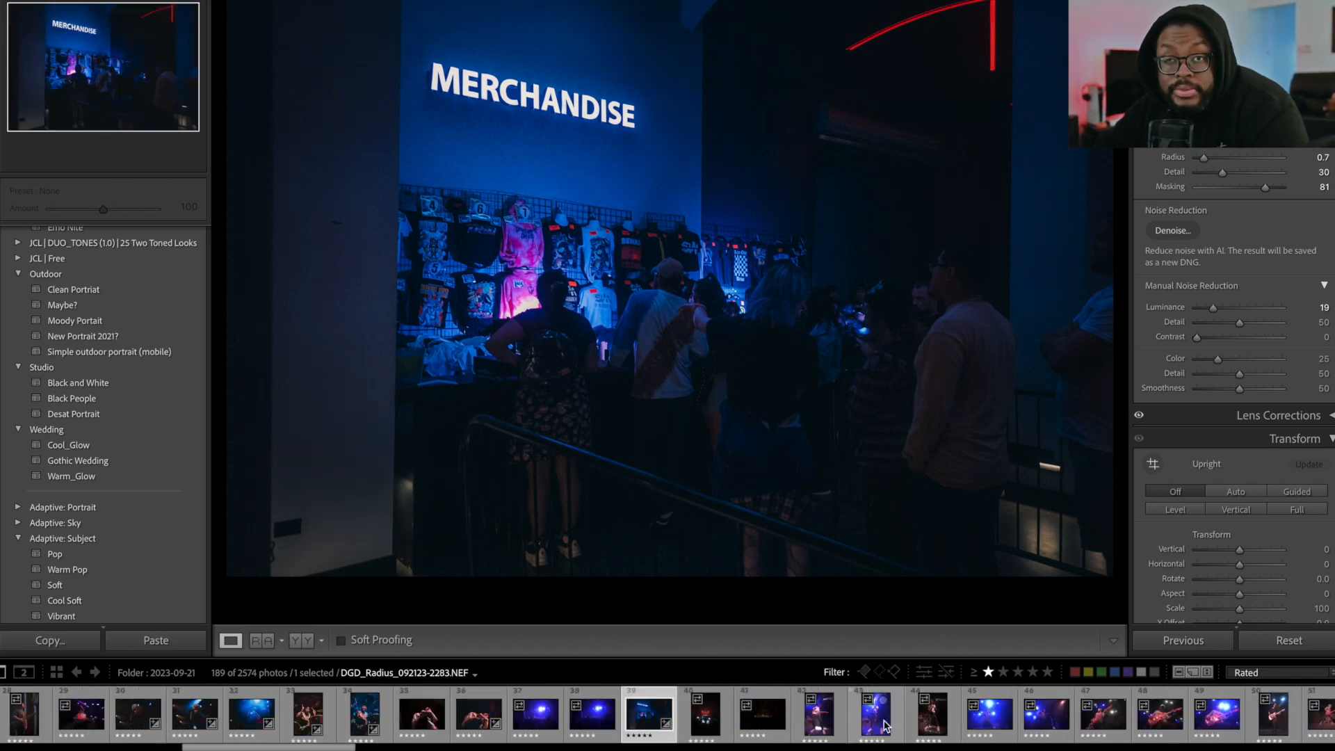
scroll(904, 720, down, 3)
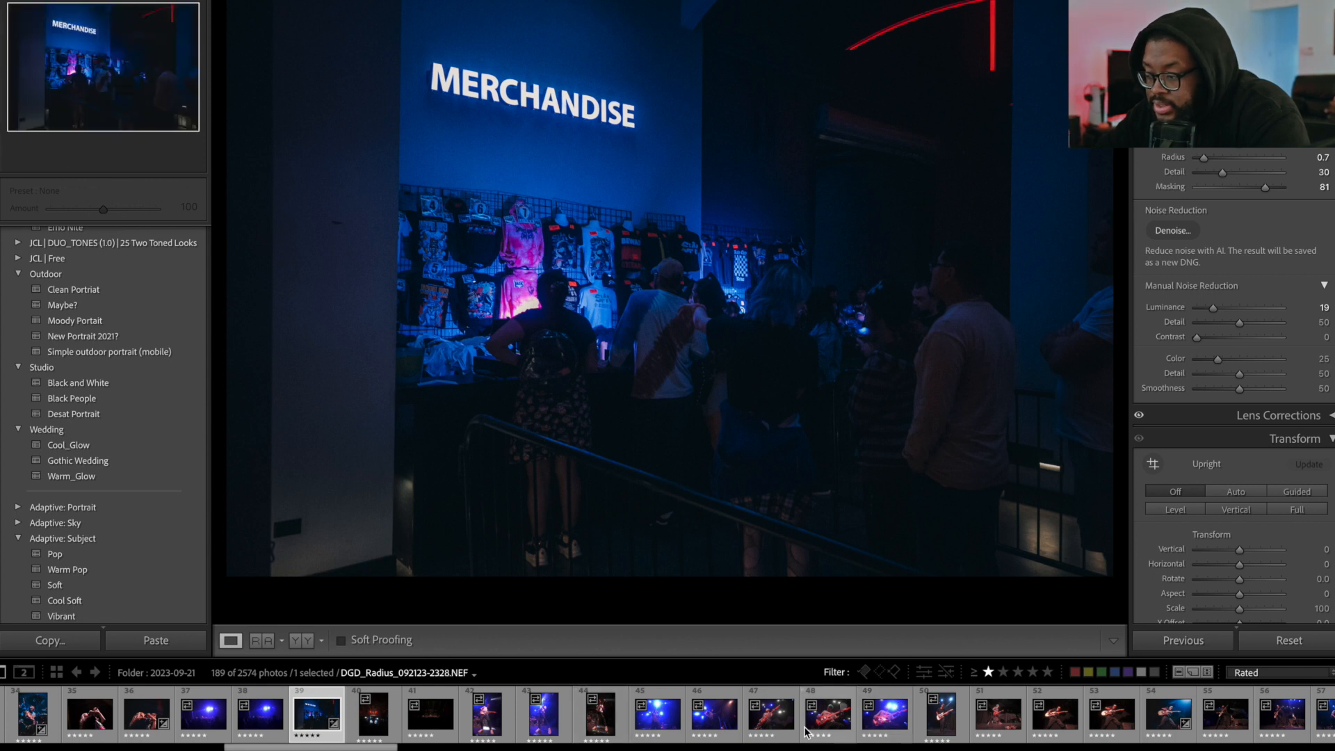
click(1051, 724)
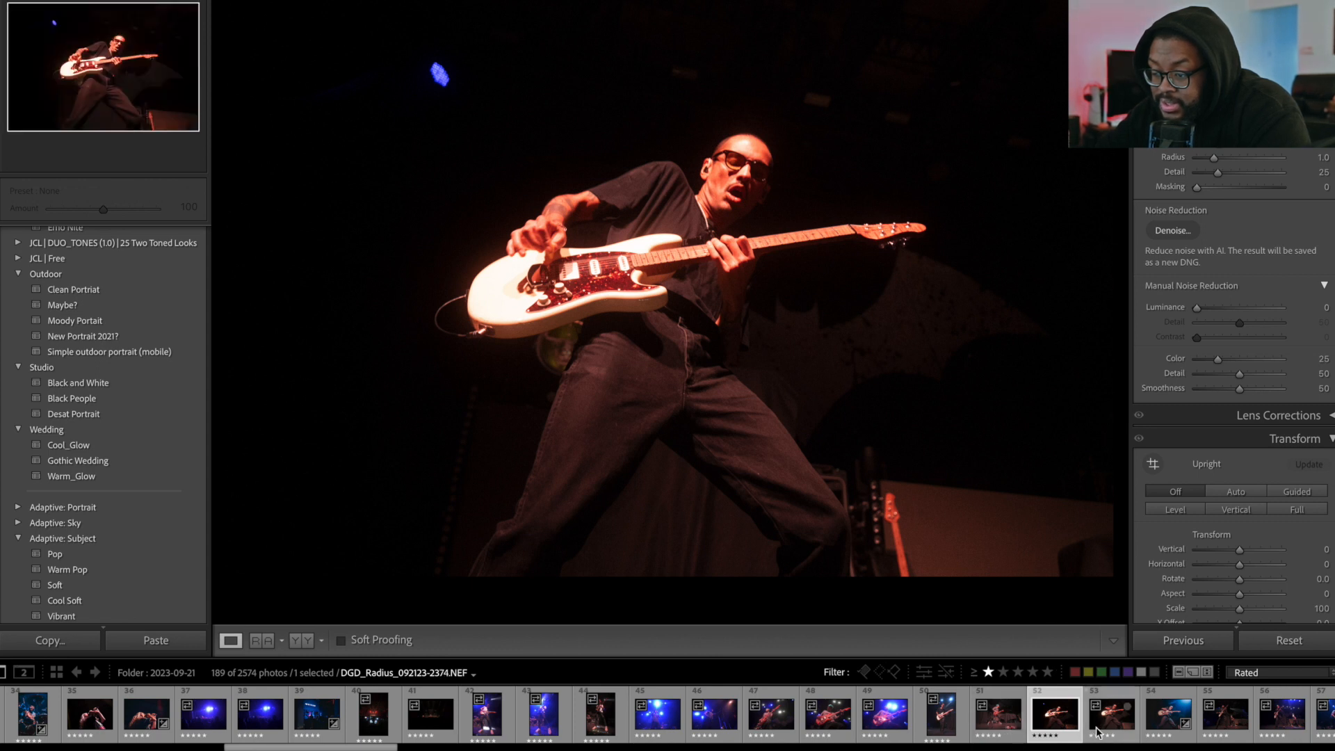
click(1154, 720)
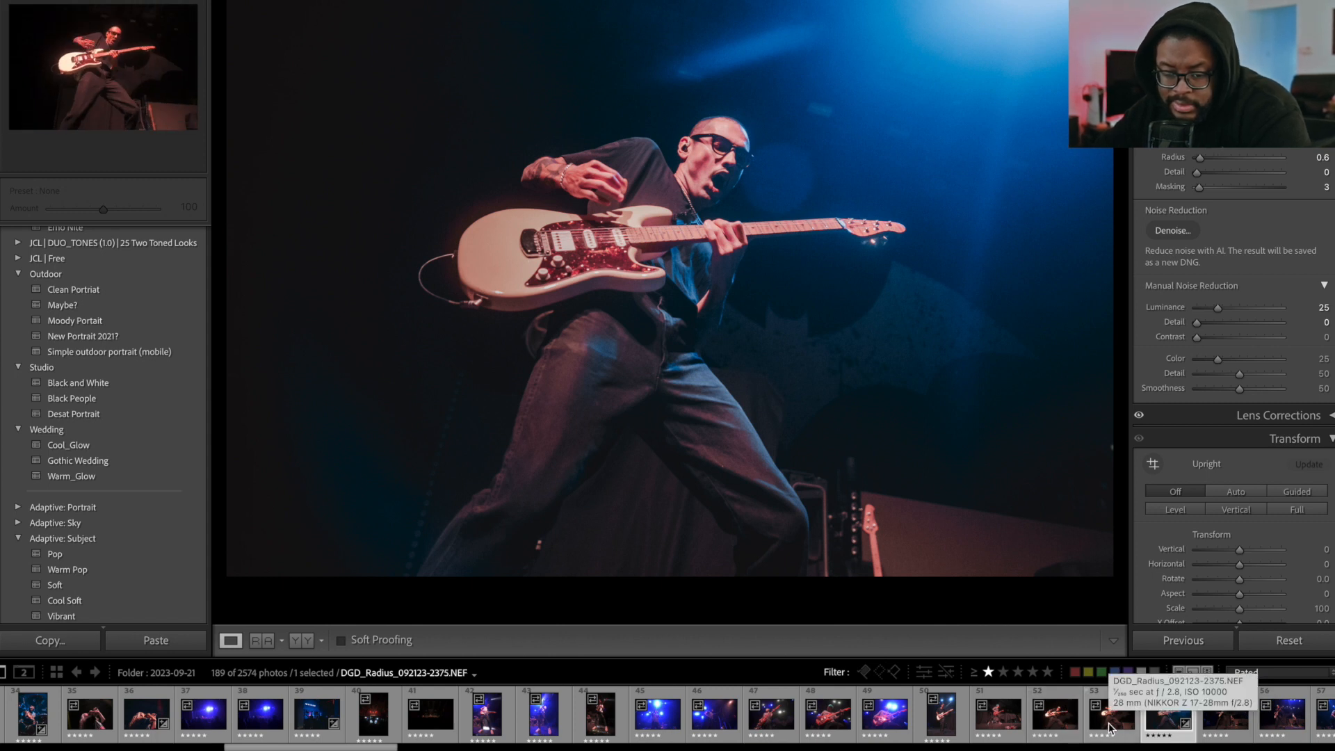
click(1071, 723)
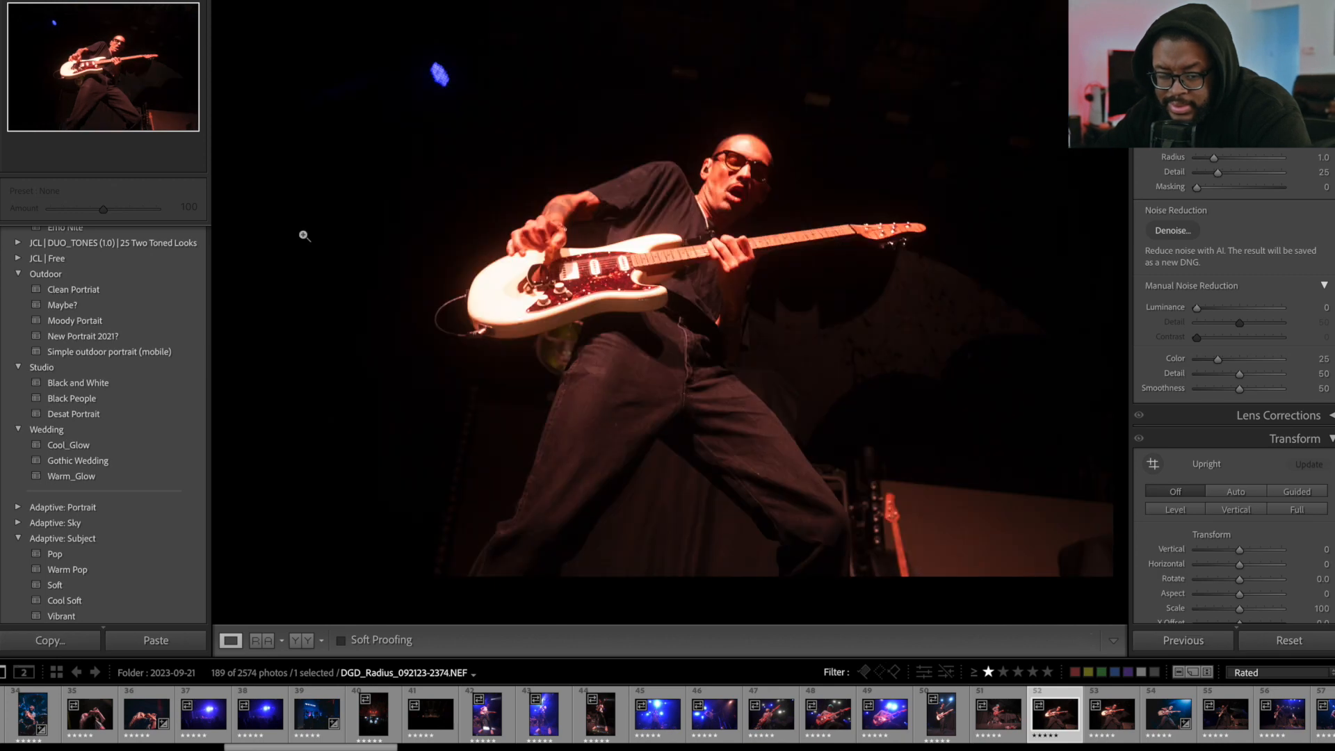
scroll(173, 427, down, 15)
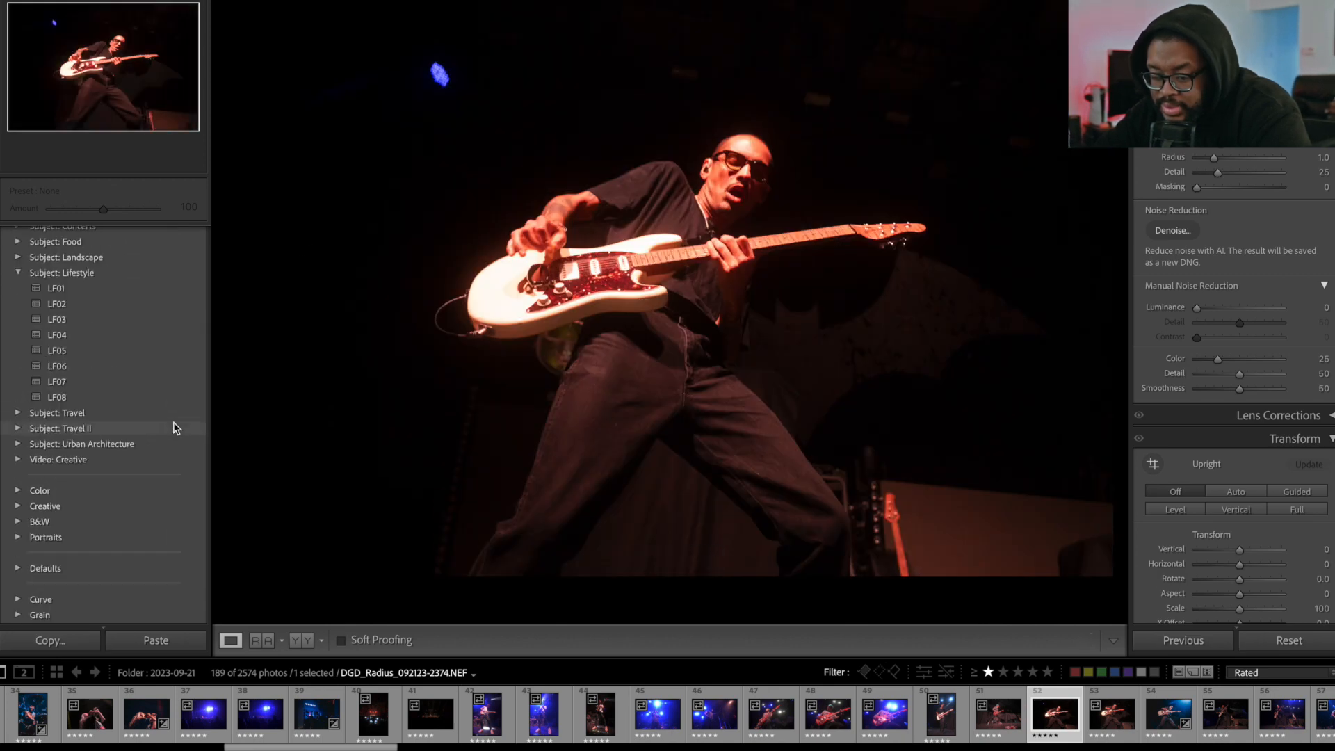
scroll(176, 428, down, 3)
scroll(176, 428, up, 5)
scroll(176, 428, up, 8)
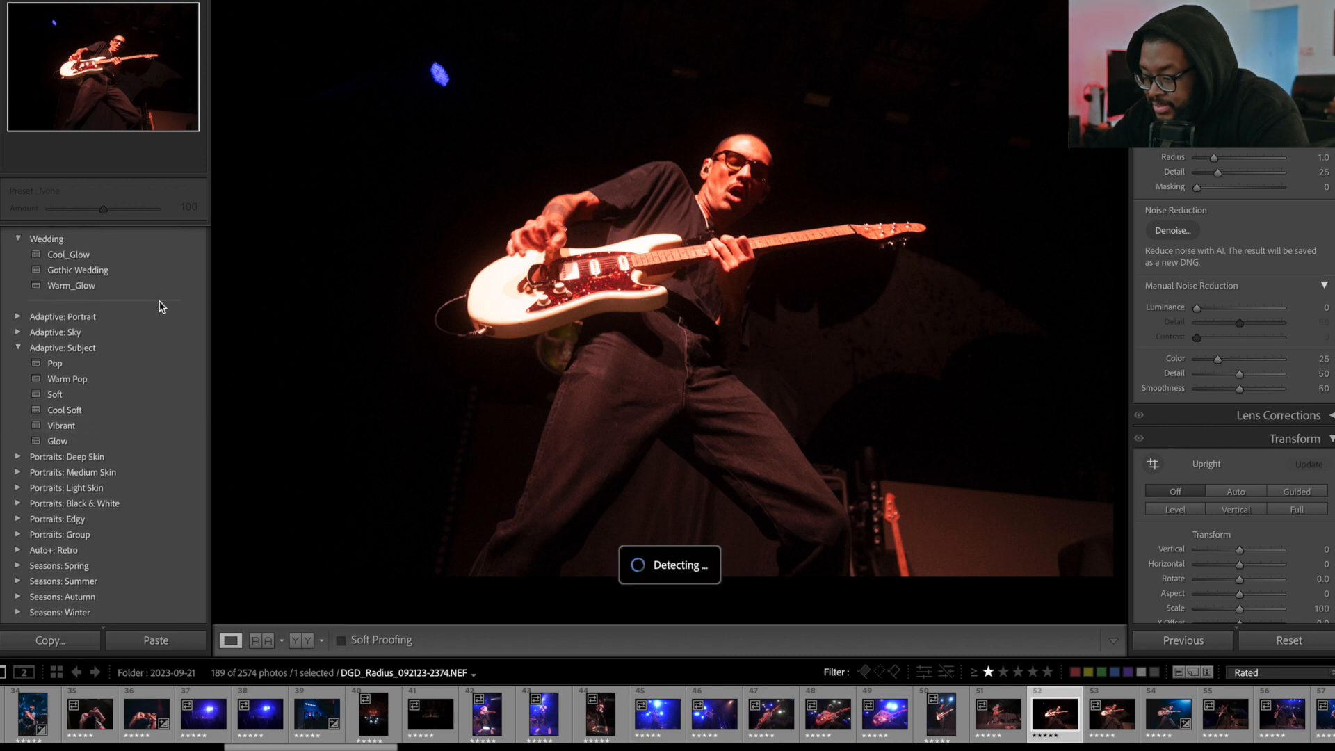
scroll(108, 274, up, 3)
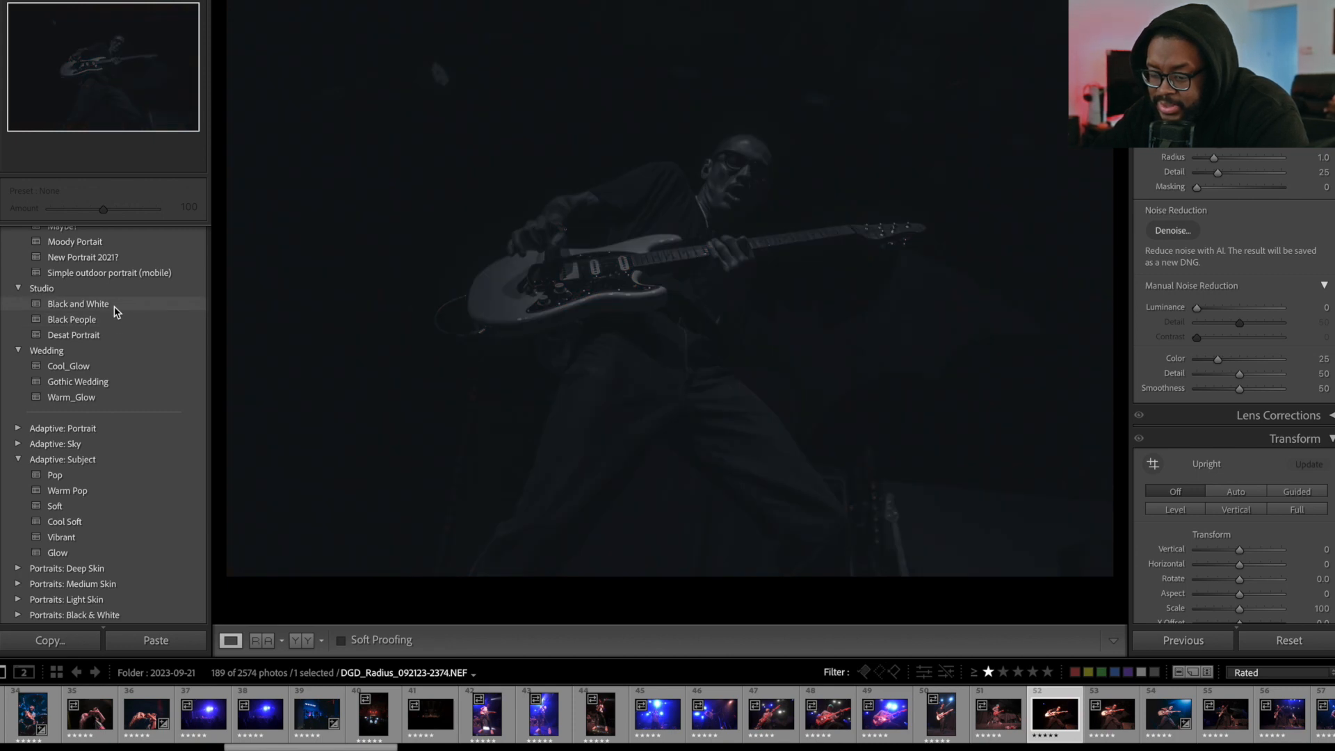
click(115, 311)
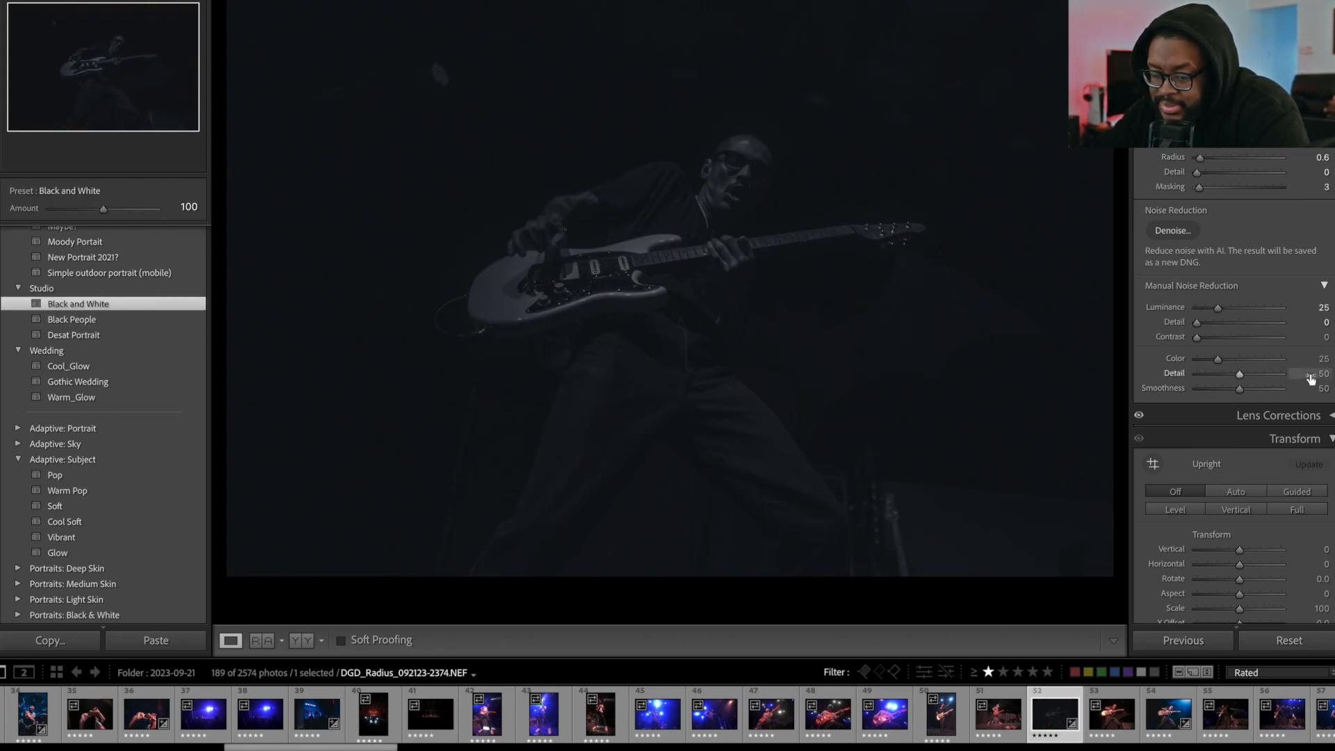
Adjust the black-and-white guitarist photo with Exposure +1.90, white balance sampled from the guitar body, and Dehaze +21.
scroll(1259, 229, up, 10)
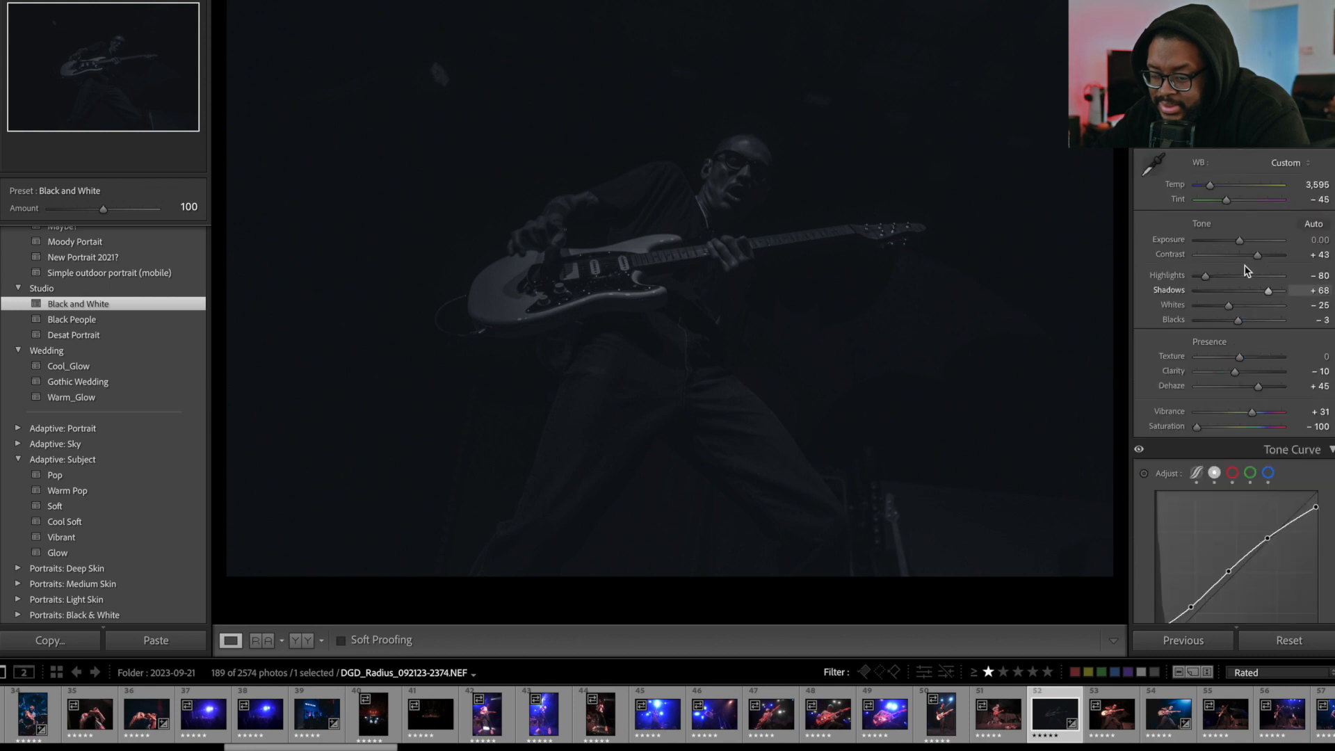
drag(1243, 249, 1259, 246)
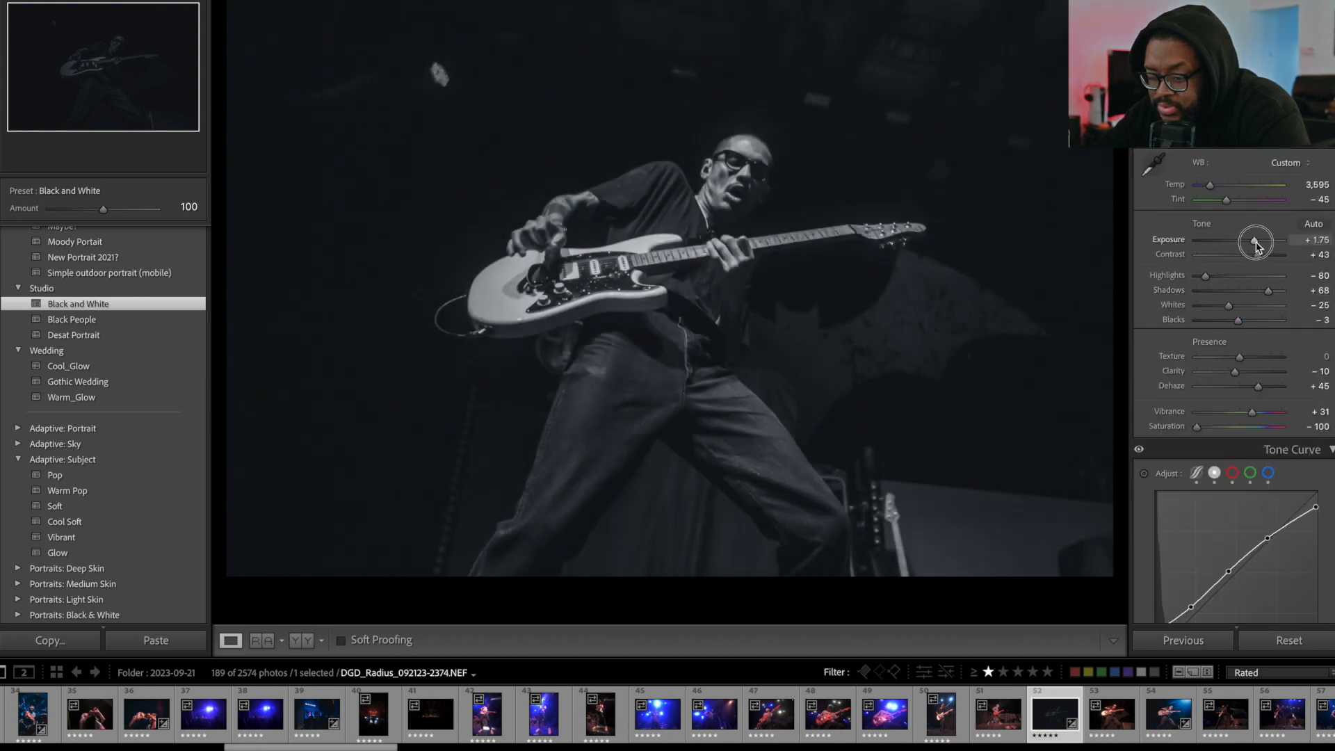
click(1154, 167)
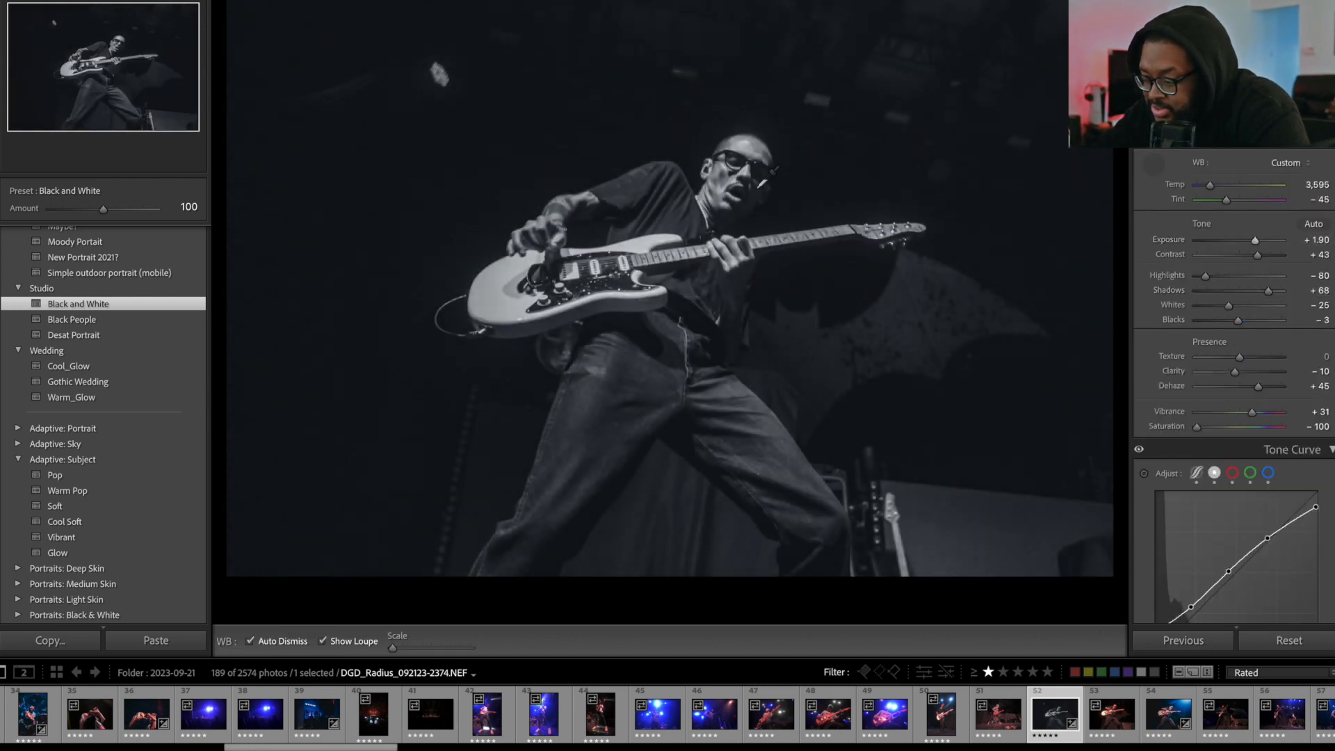
click(662, 239)
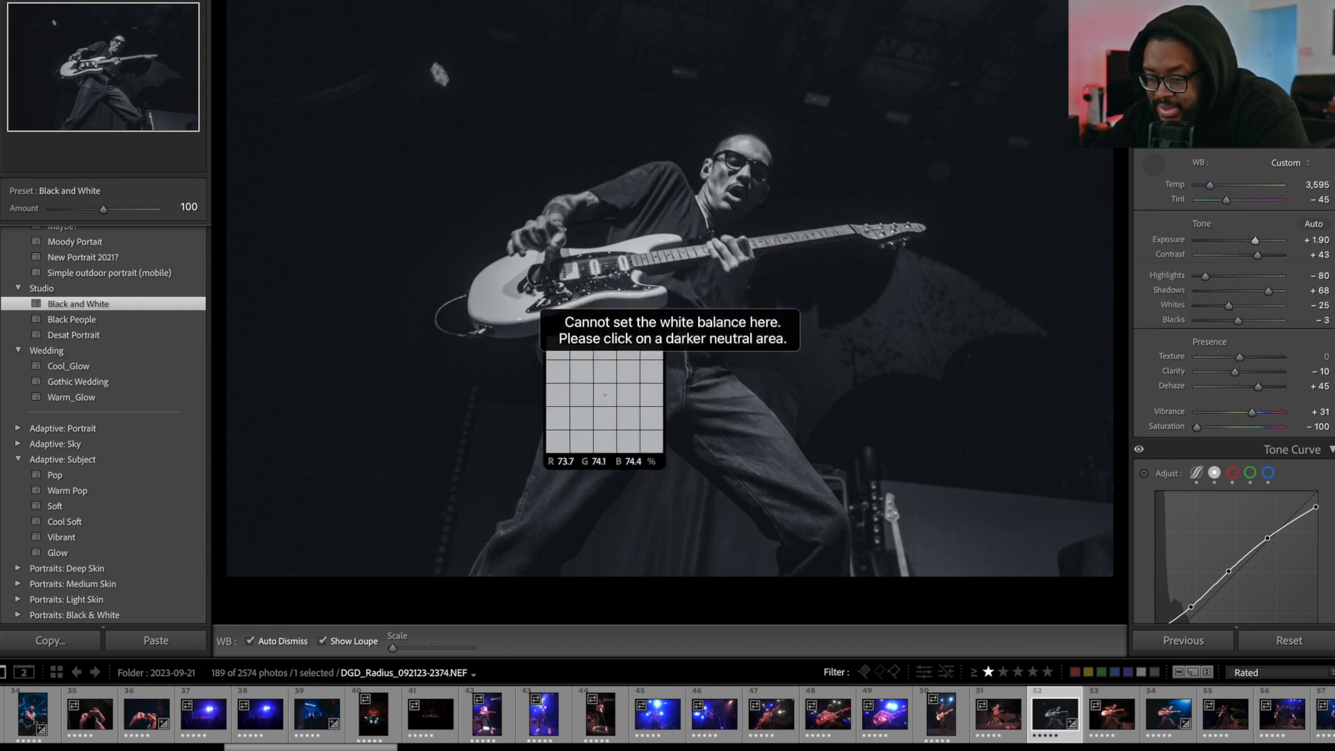
click(542, 302)
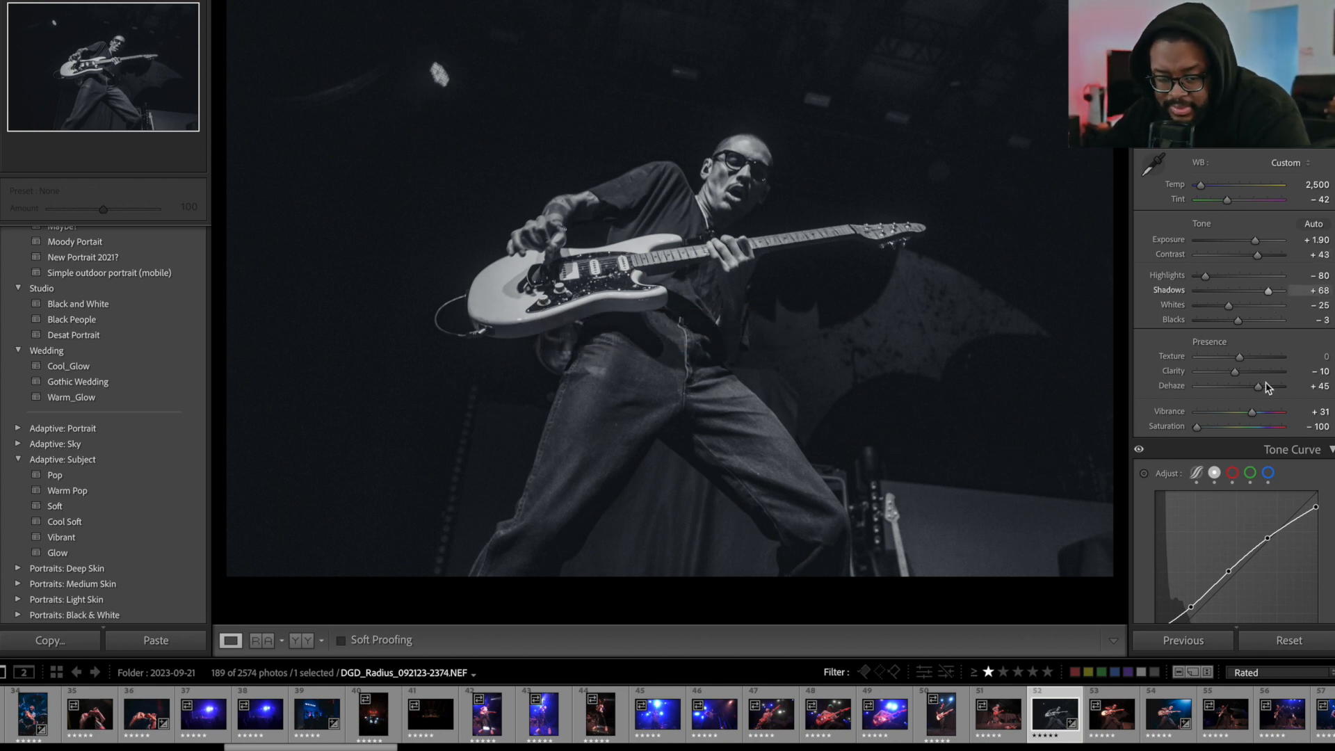
drag(1259, 388, 1247, 390)
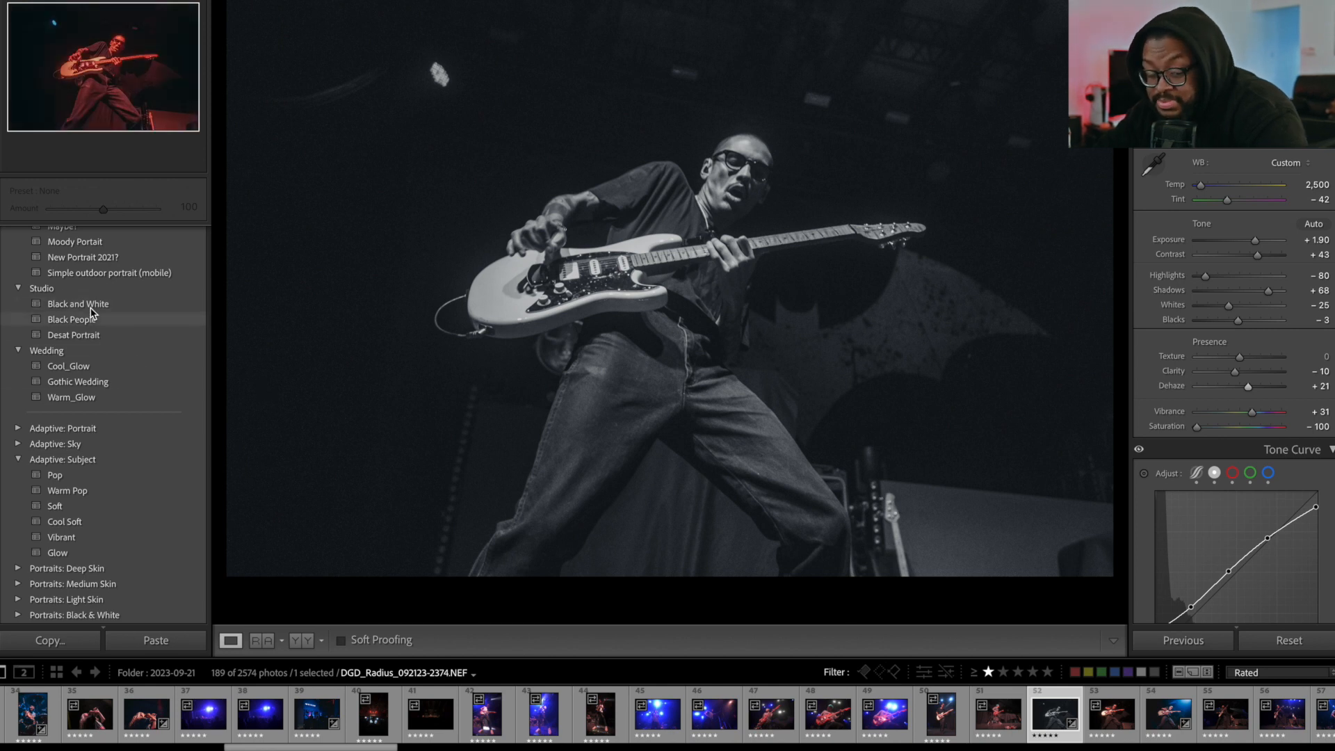
Apply the Concert preset Crispy clean to the guitarist photo and set Exposure to +1.85.
scroll(90, 311, up, 4)
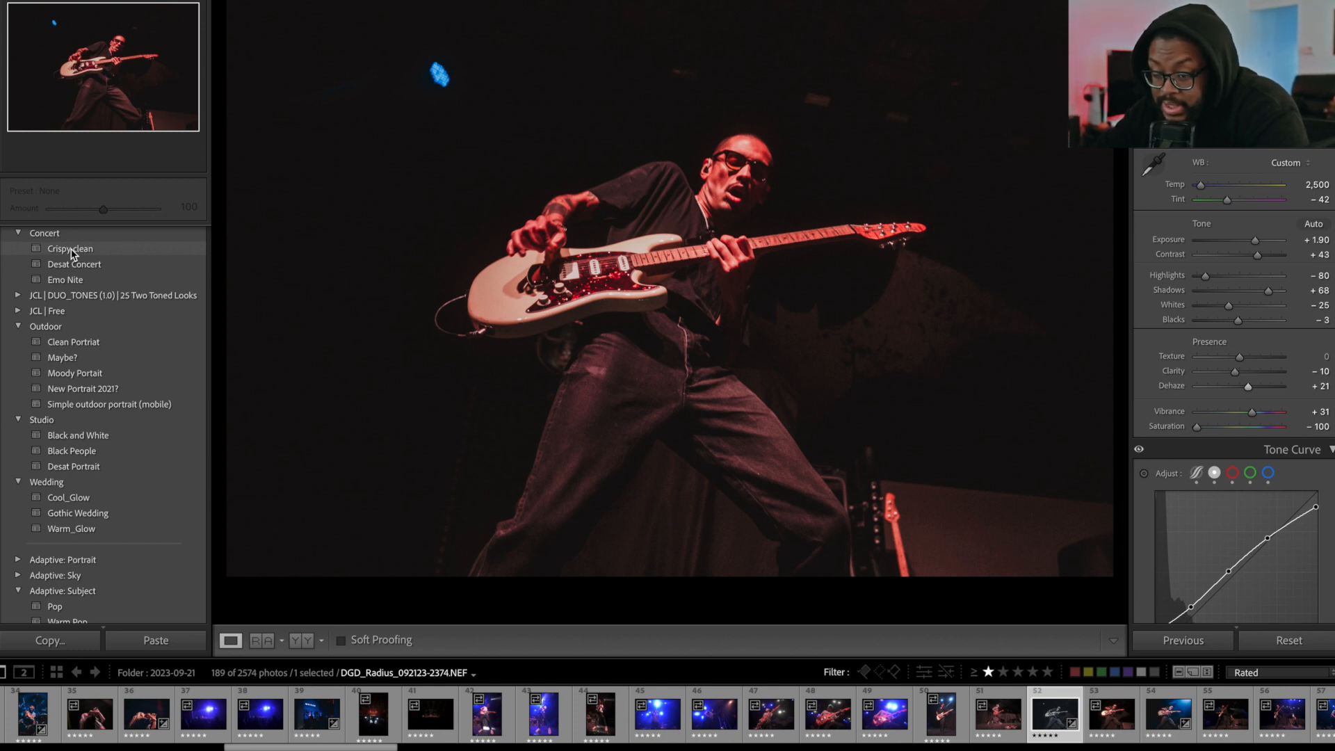
click(72, 250)
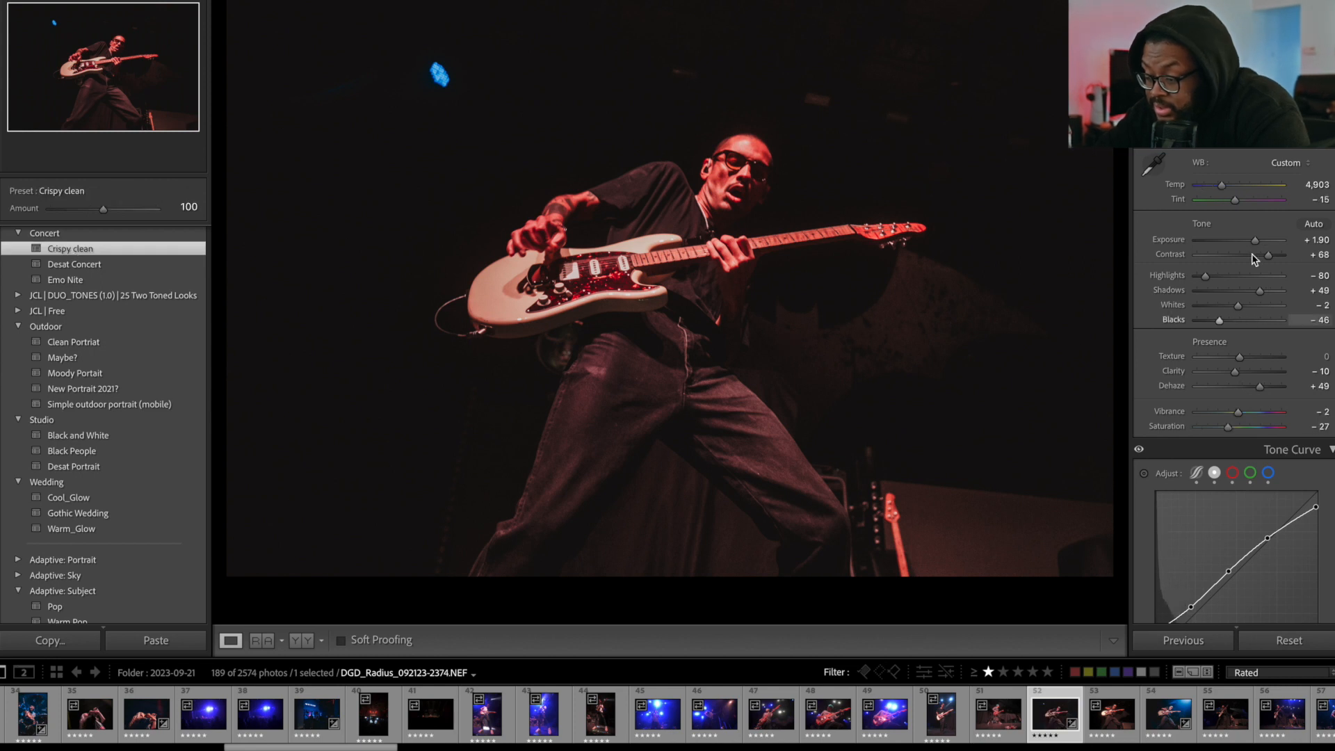
drag(1259, 243, 1259, 242)
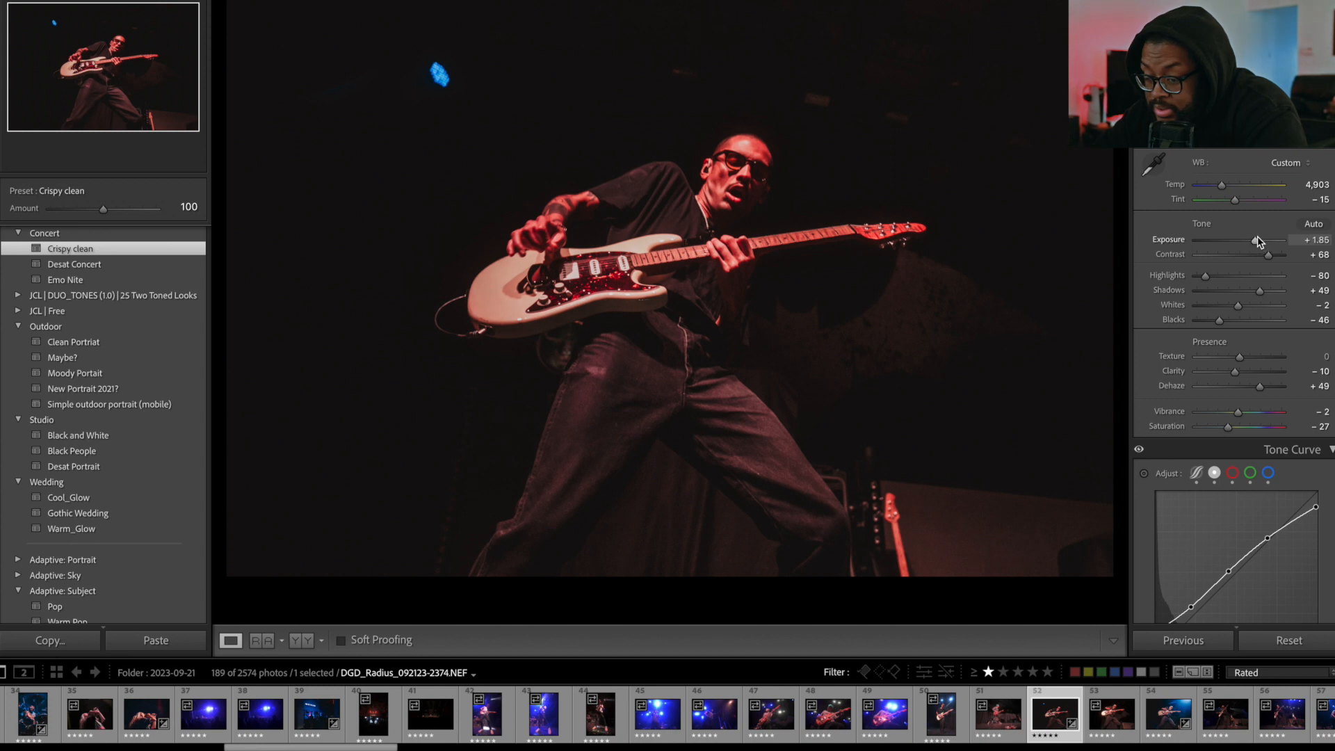
Sample the white balance from the guitar and set Exposure to +2.20 and Whites to -57.
click(1154, 165)
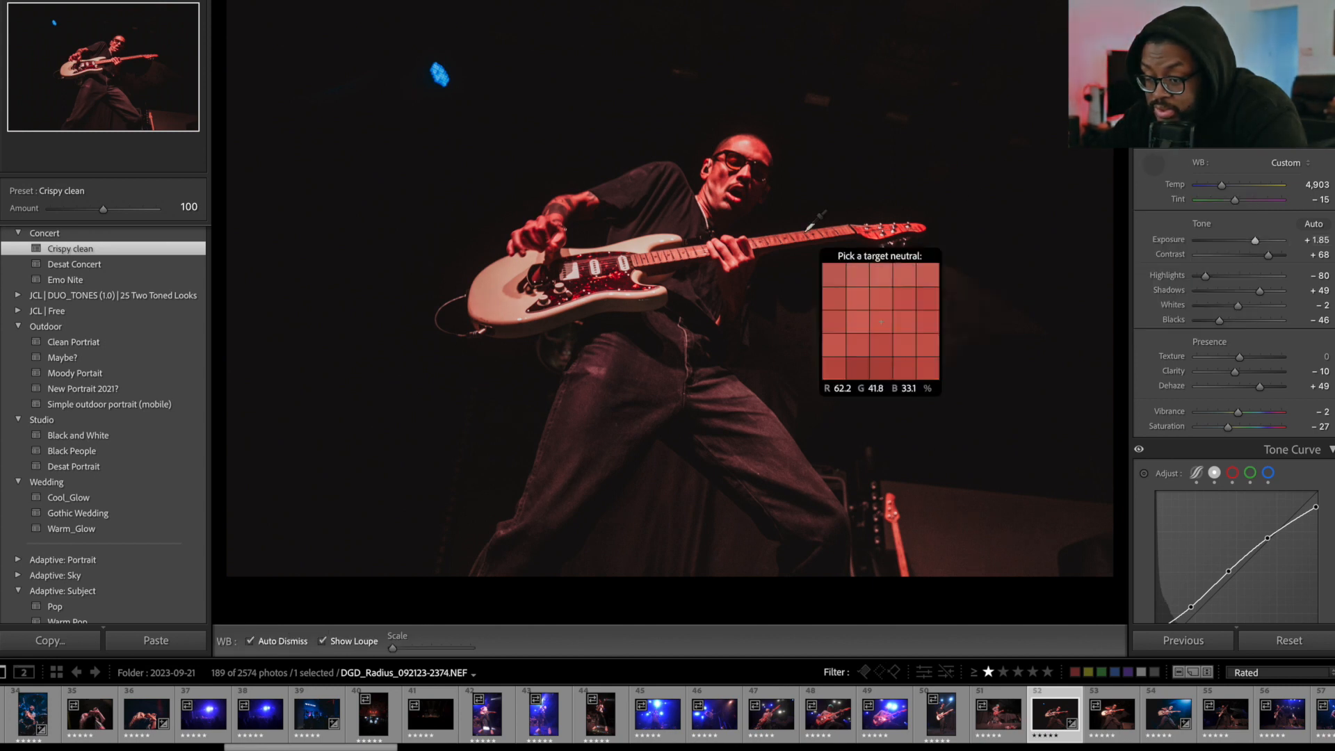
click(625, 265)
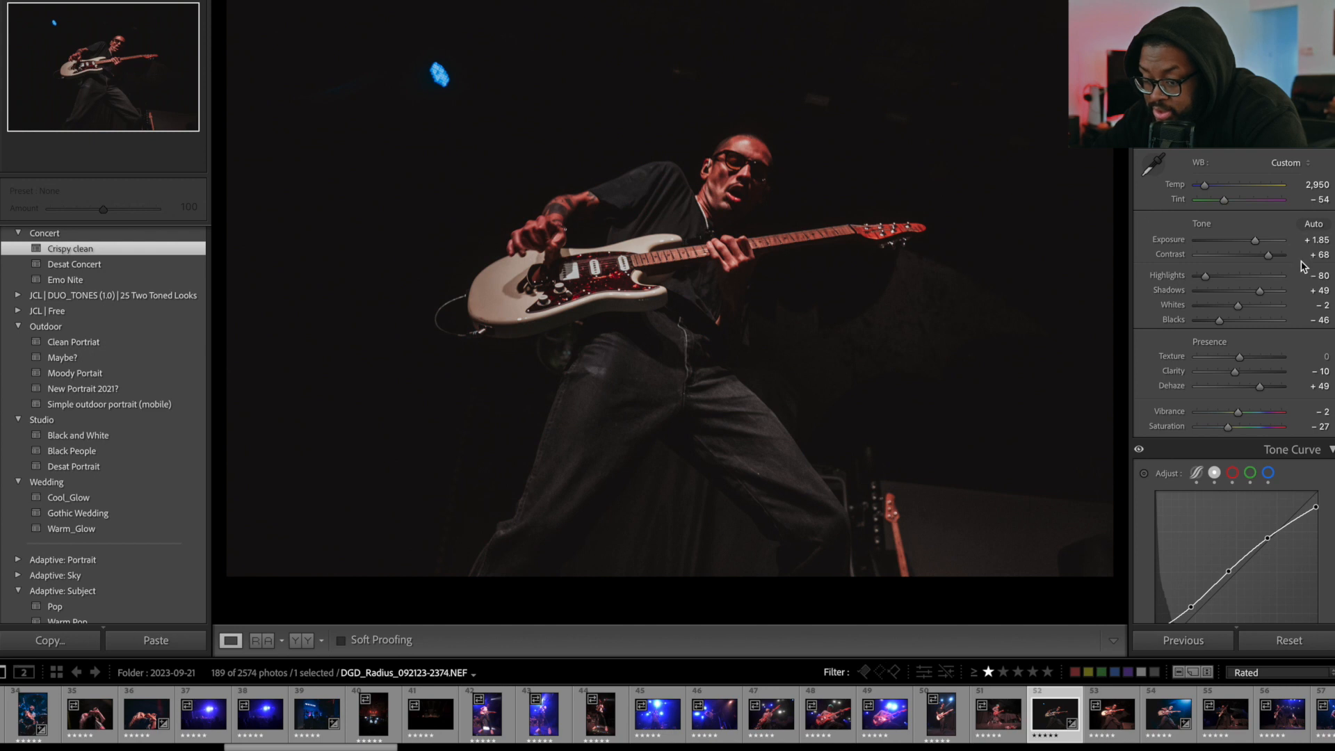
drag(1255, 240, 1256, 242)
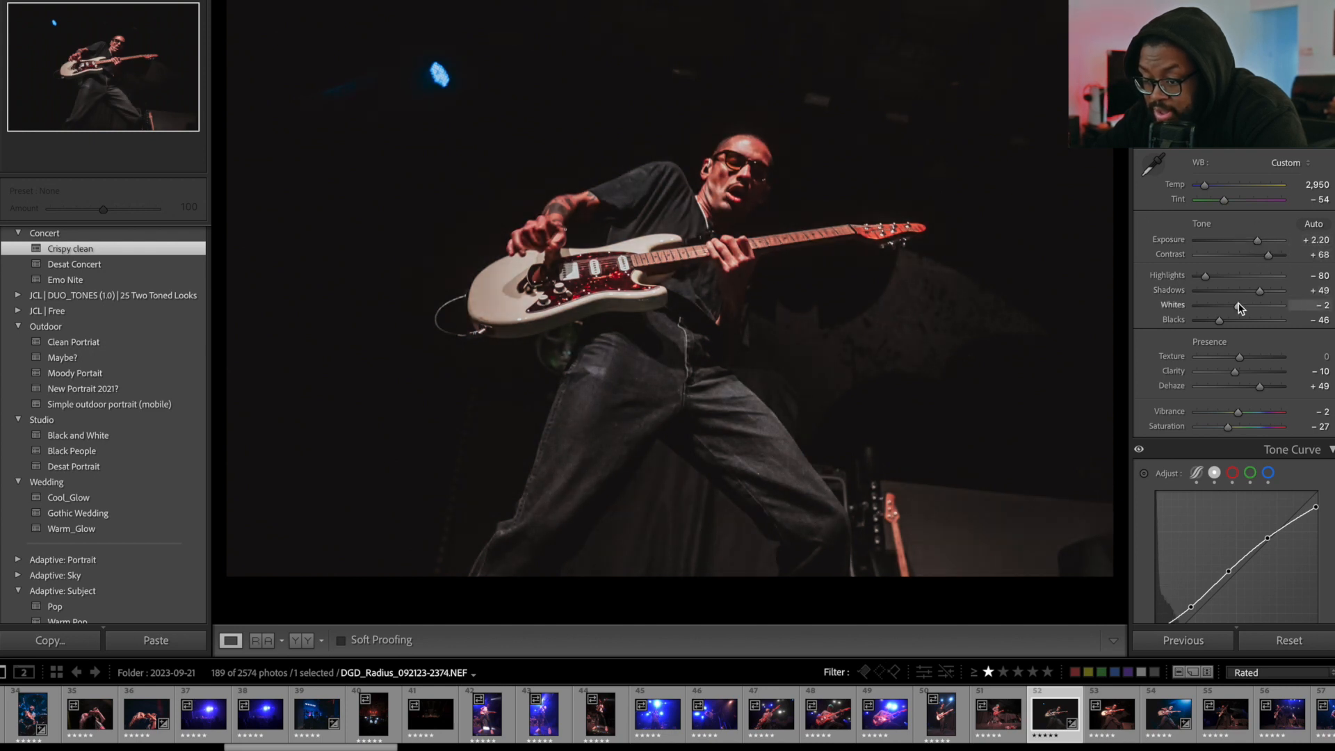
drag(1237, 306, 1215, 303)
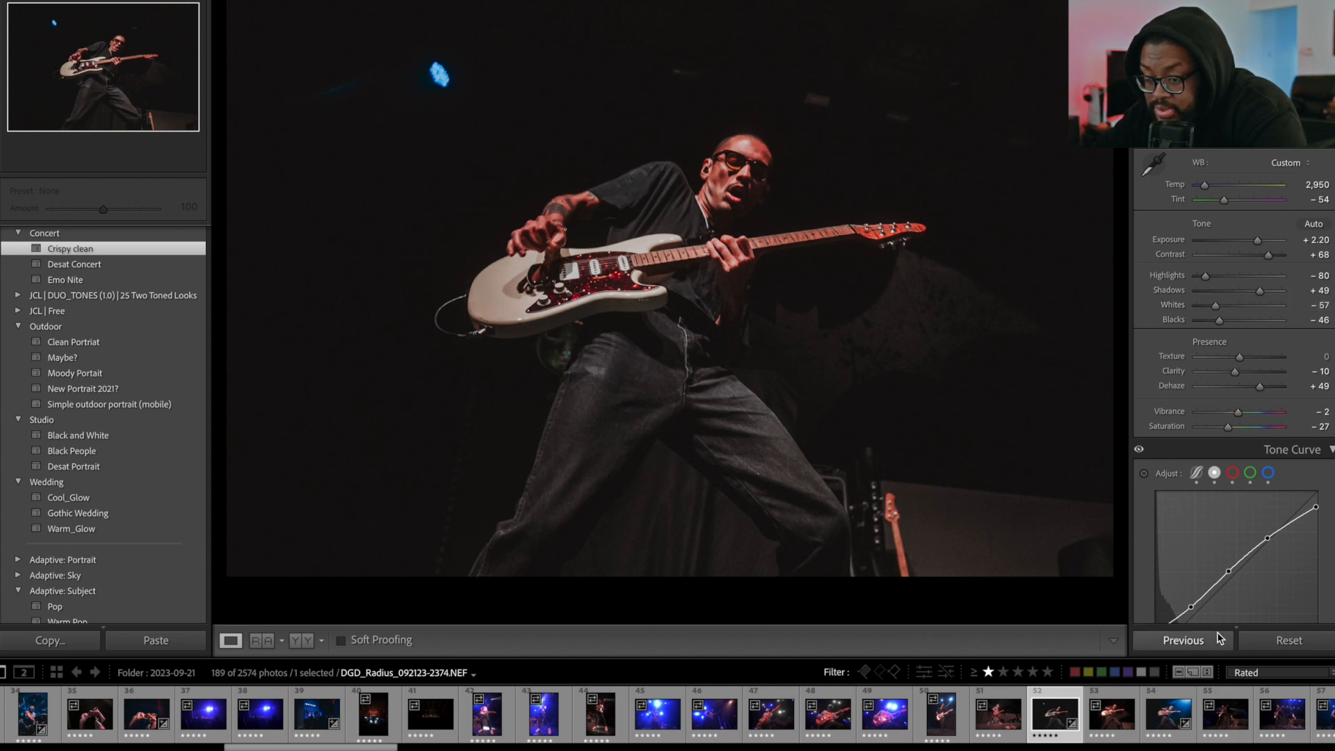
Straighten the midtone and highlight part of the guitarist photo's tone curve and show the original version for comparison.
drag(1230, 572, 1280, 536)
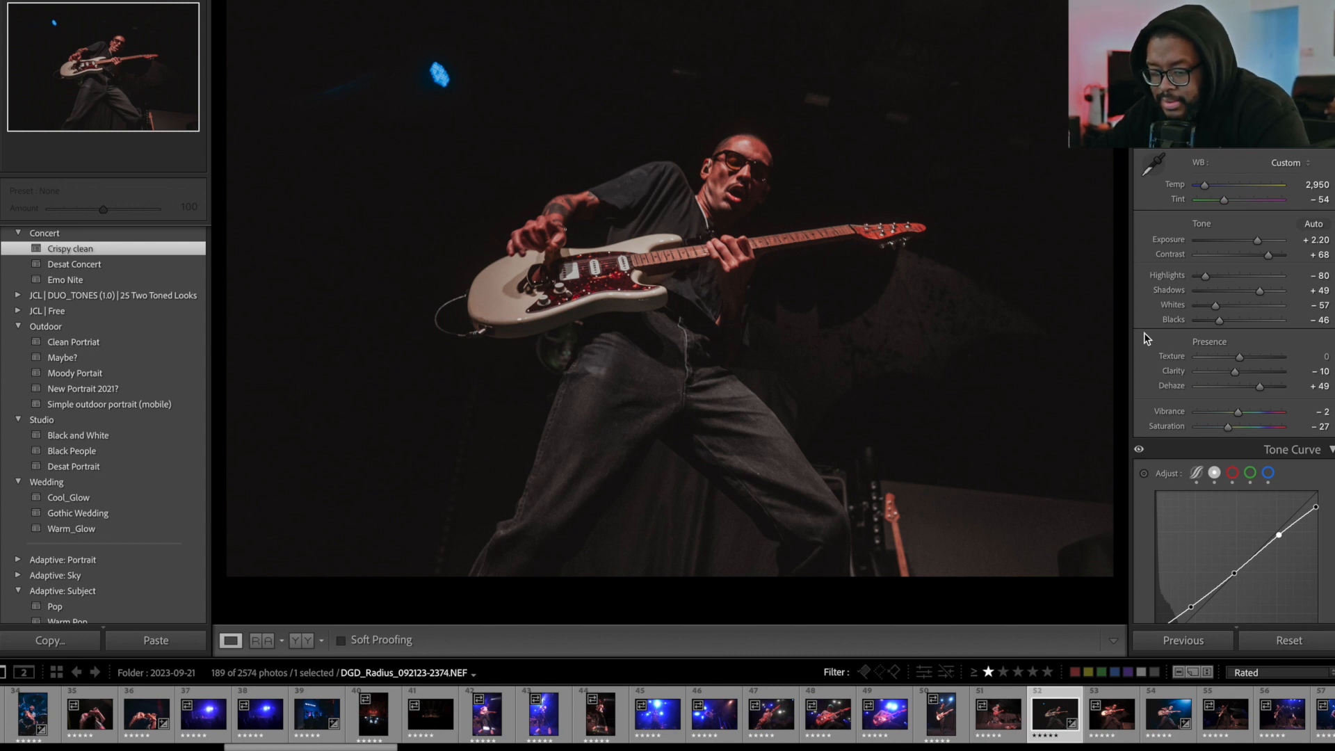
key(backslash)
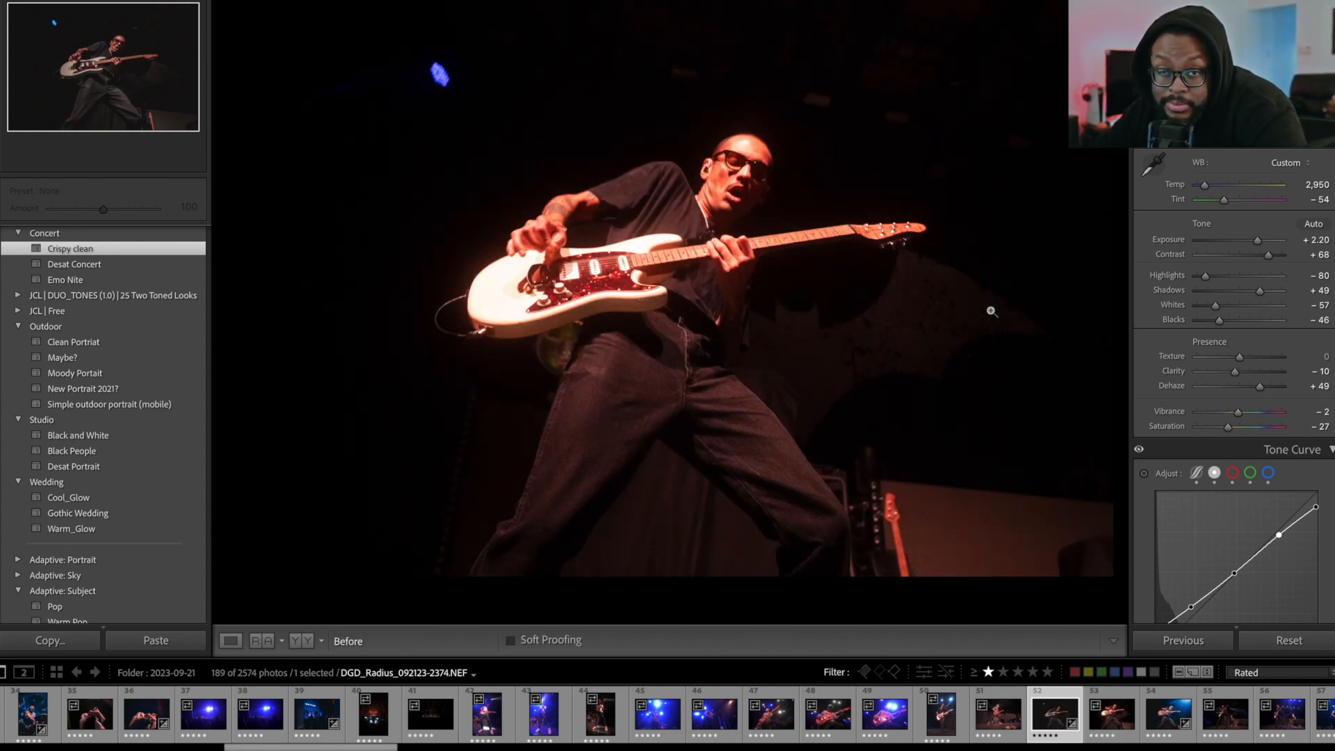
Return to the edited view, open the blue-lit guitarist photo DGD_Radius_092123-2376.NEF and preview presets including Soft Pastel on it.
key(backslash)
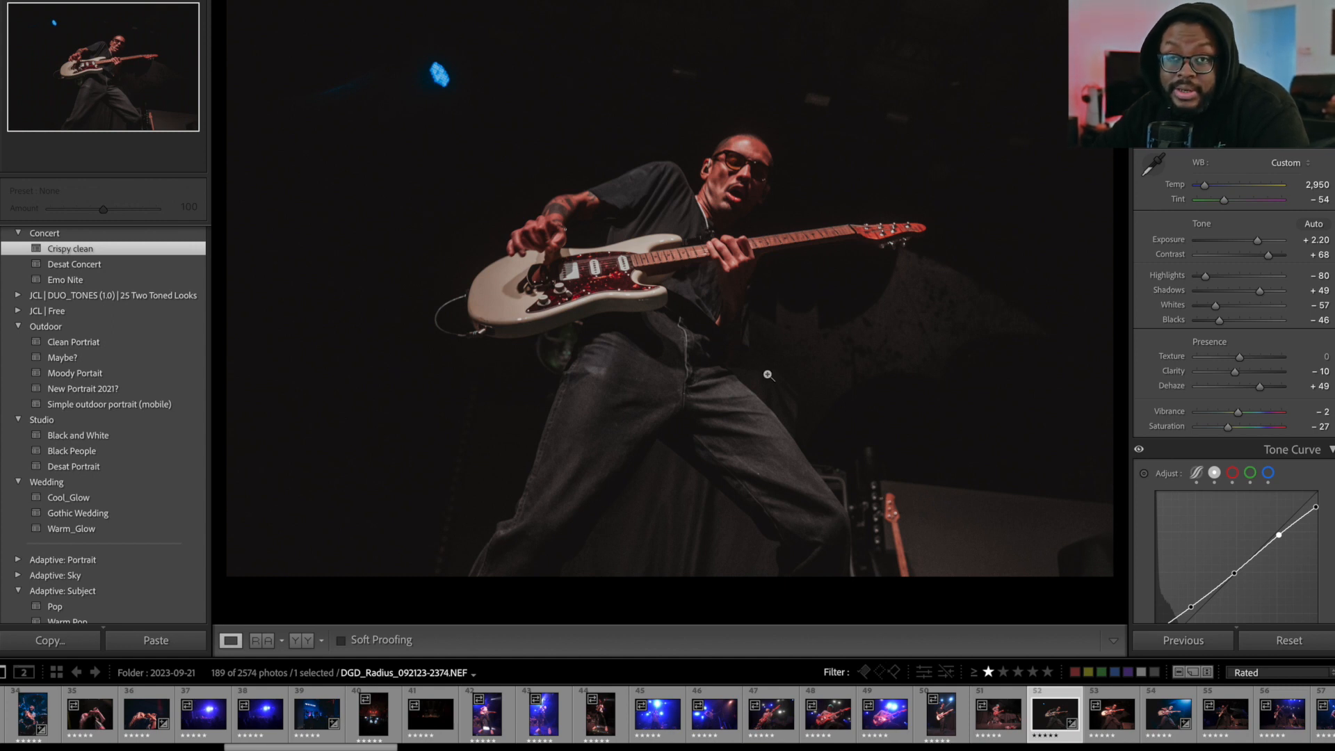
click(1165, 732)
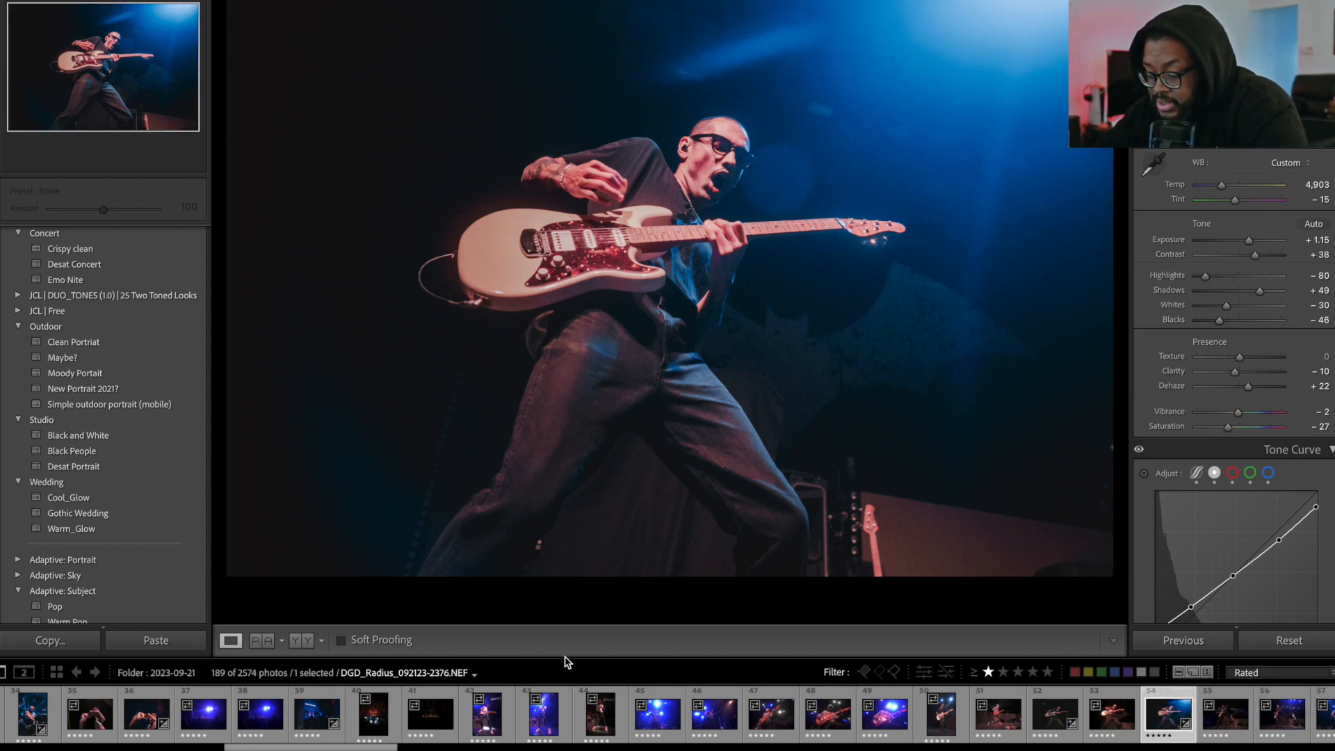
scroll(94, 327, up, 10)
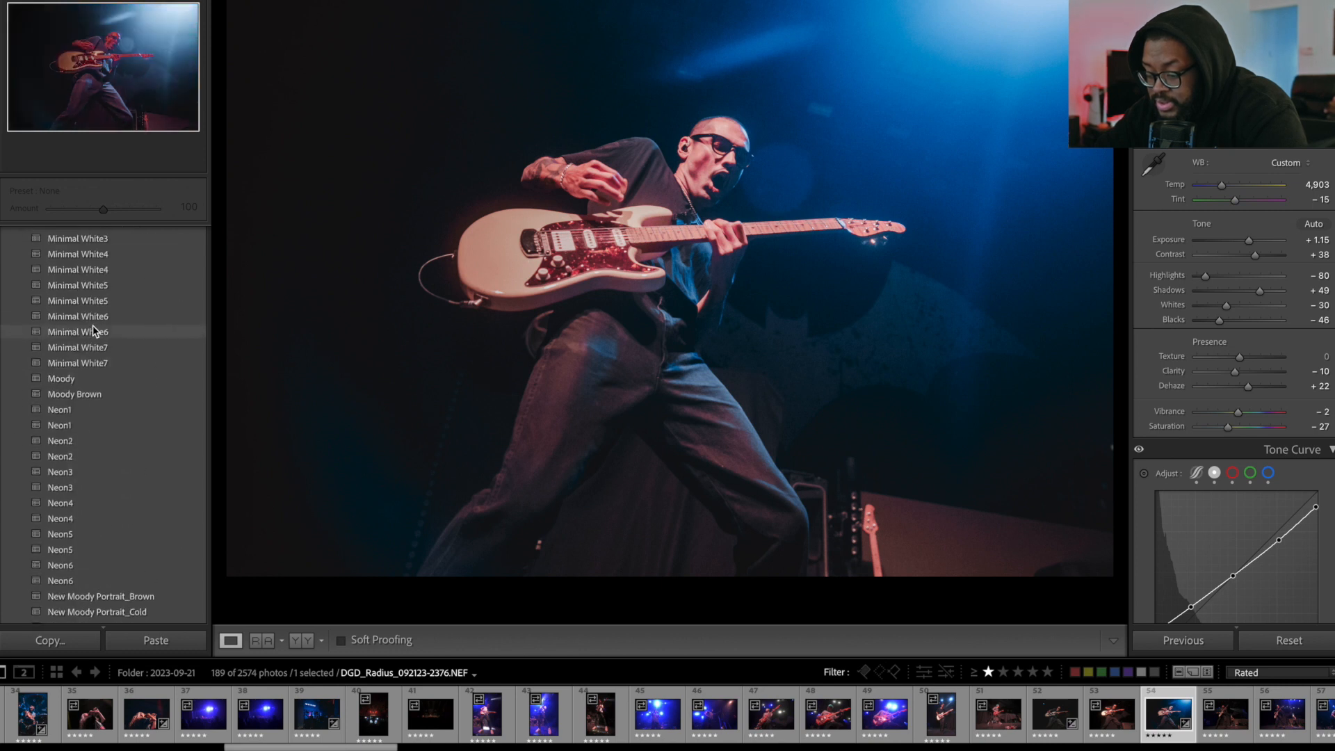
scroll(93, 327, down, 4)
click(94, 324)
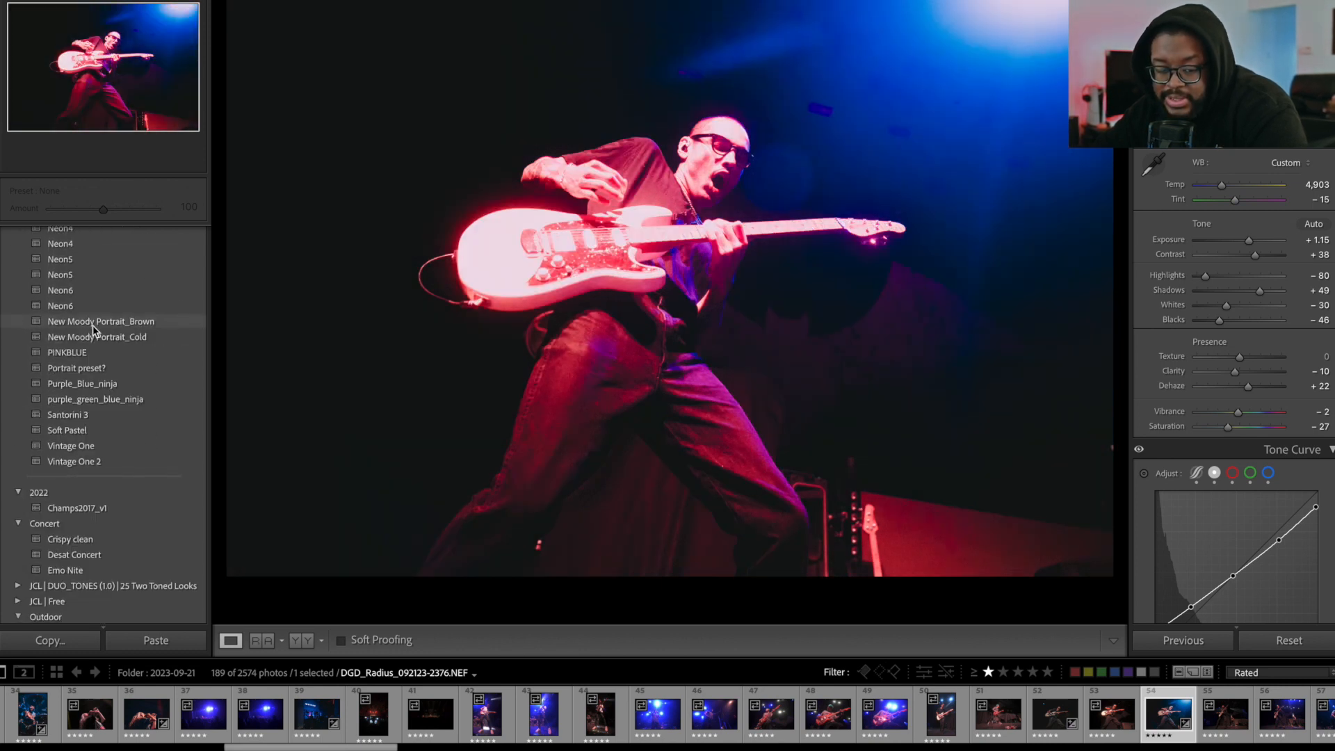
click(82, 433)
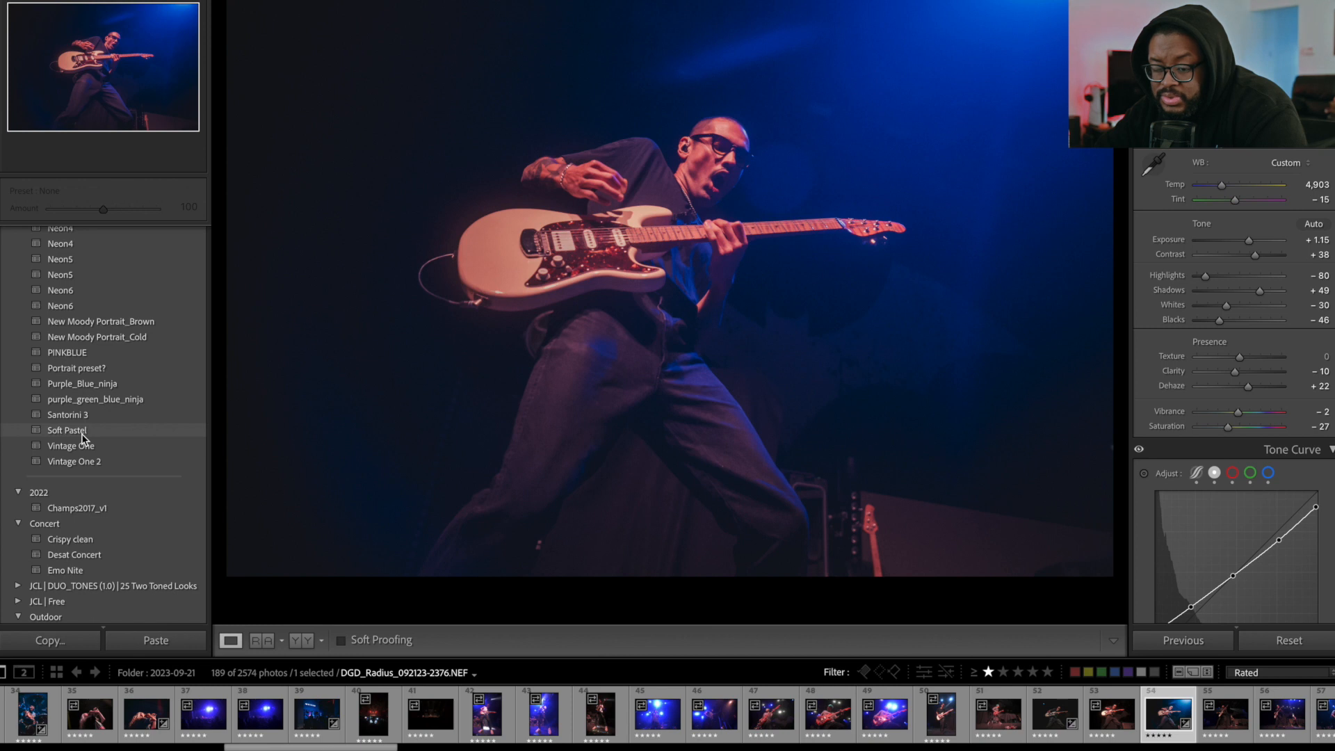
click(1215, 641)
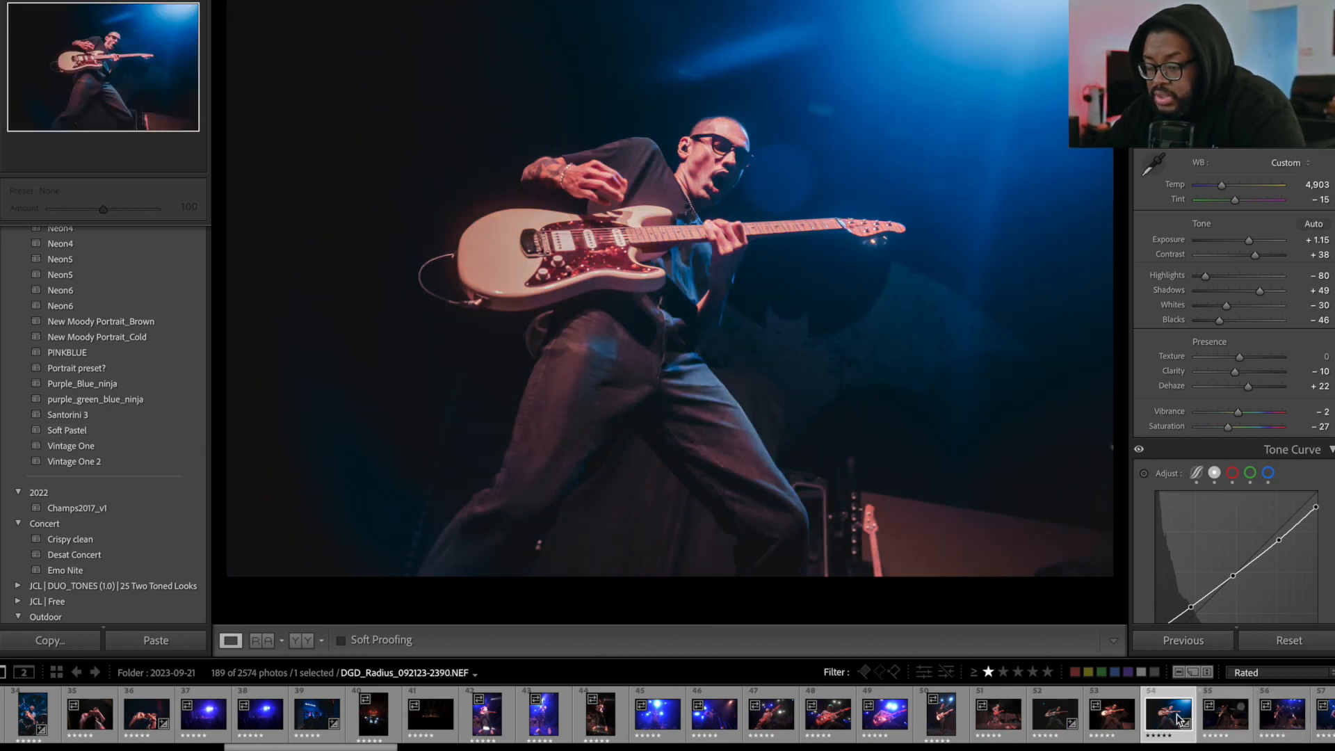
Apply the Soft Pastel preset to DGD_Radius_092123-2375.NEF, set Exposure to +1.80 and sample the white balance from the guitar body.
click(1112, 713)
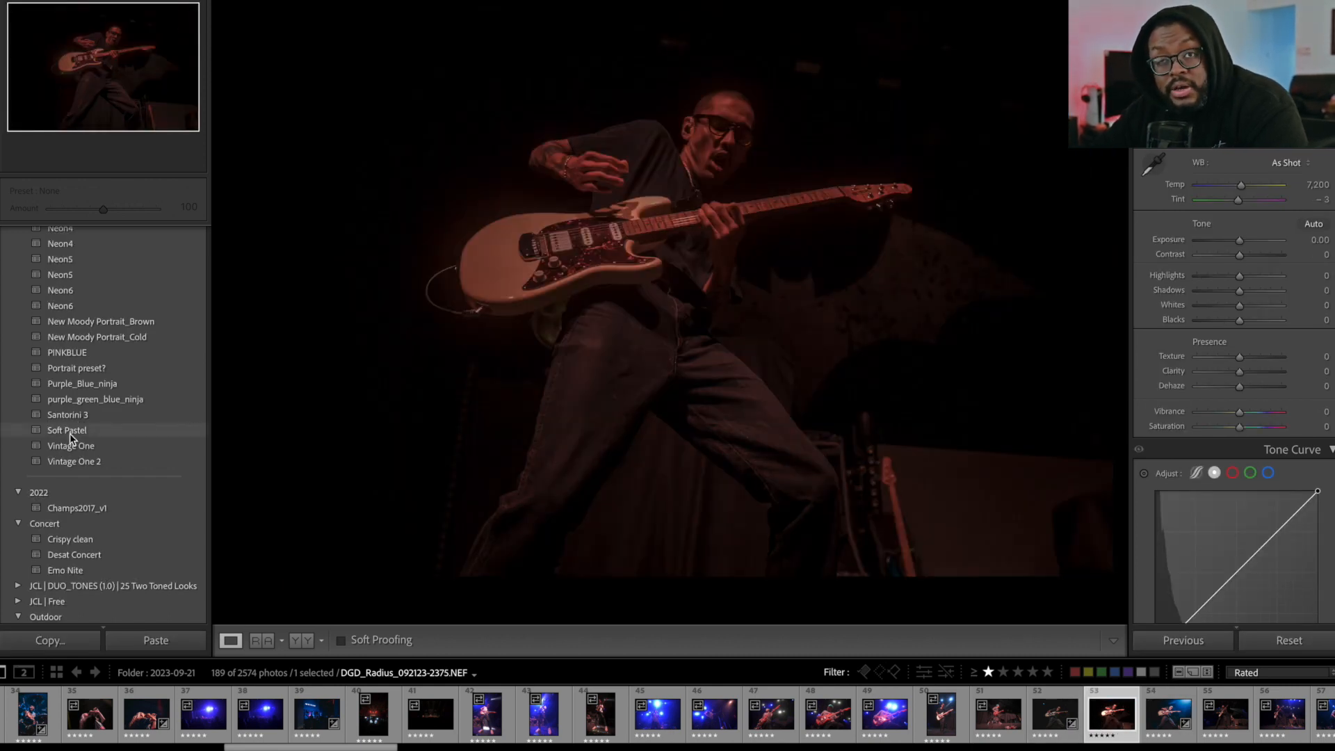
click(70, 431)
drag(1247, 245, 1257, 239)
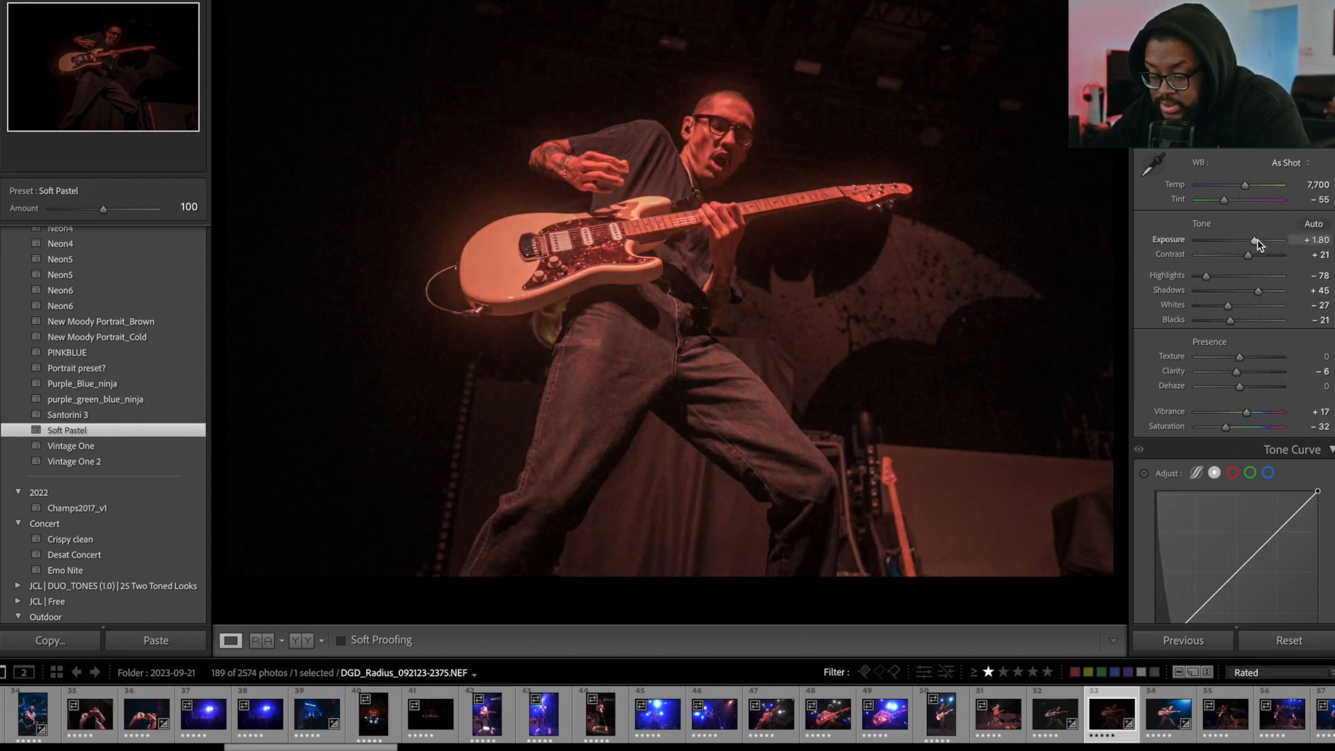
click(1162, 166)
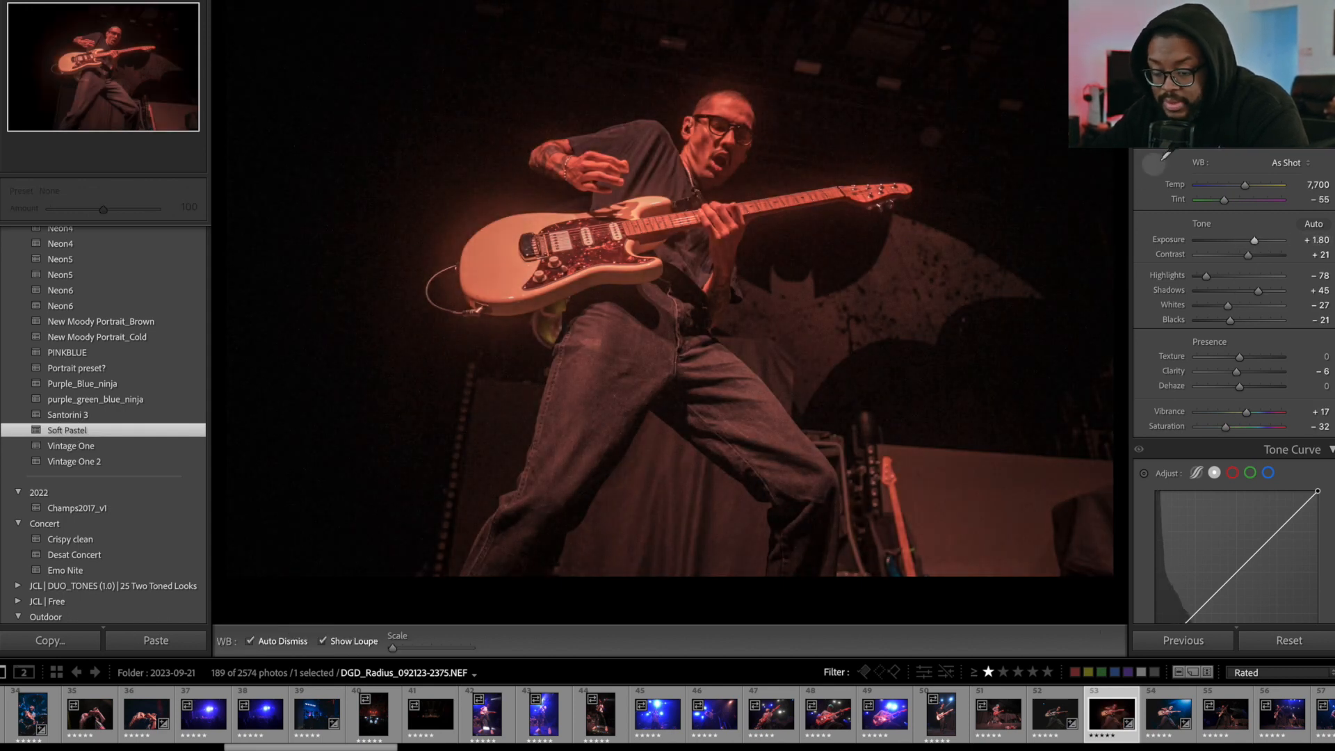
click(574, 242)
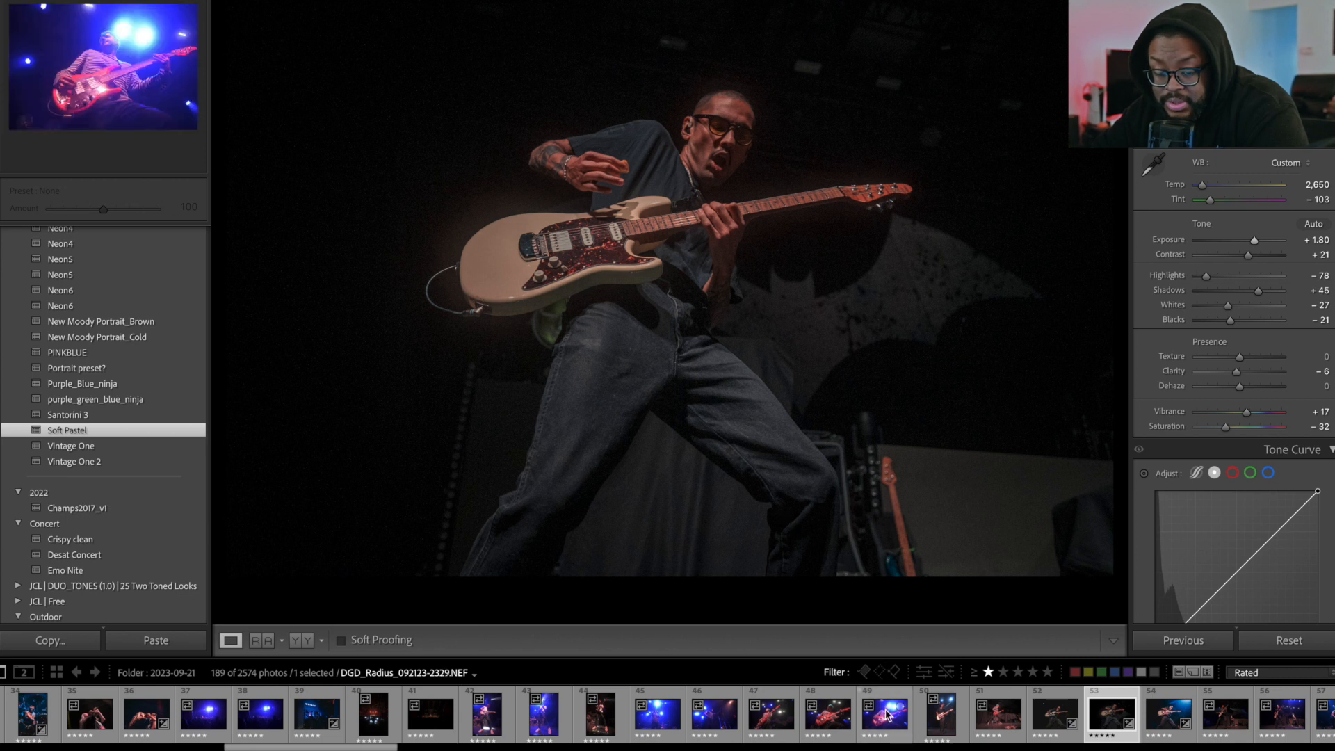
Open the purple-lit guitarist photo DGD_Radius_092123-3529.NEF and preview the Crispy clean, Desat Concert, Emo Nite, Soft Pastel and Purple_Blue_ninja presets.
click(704, 721)
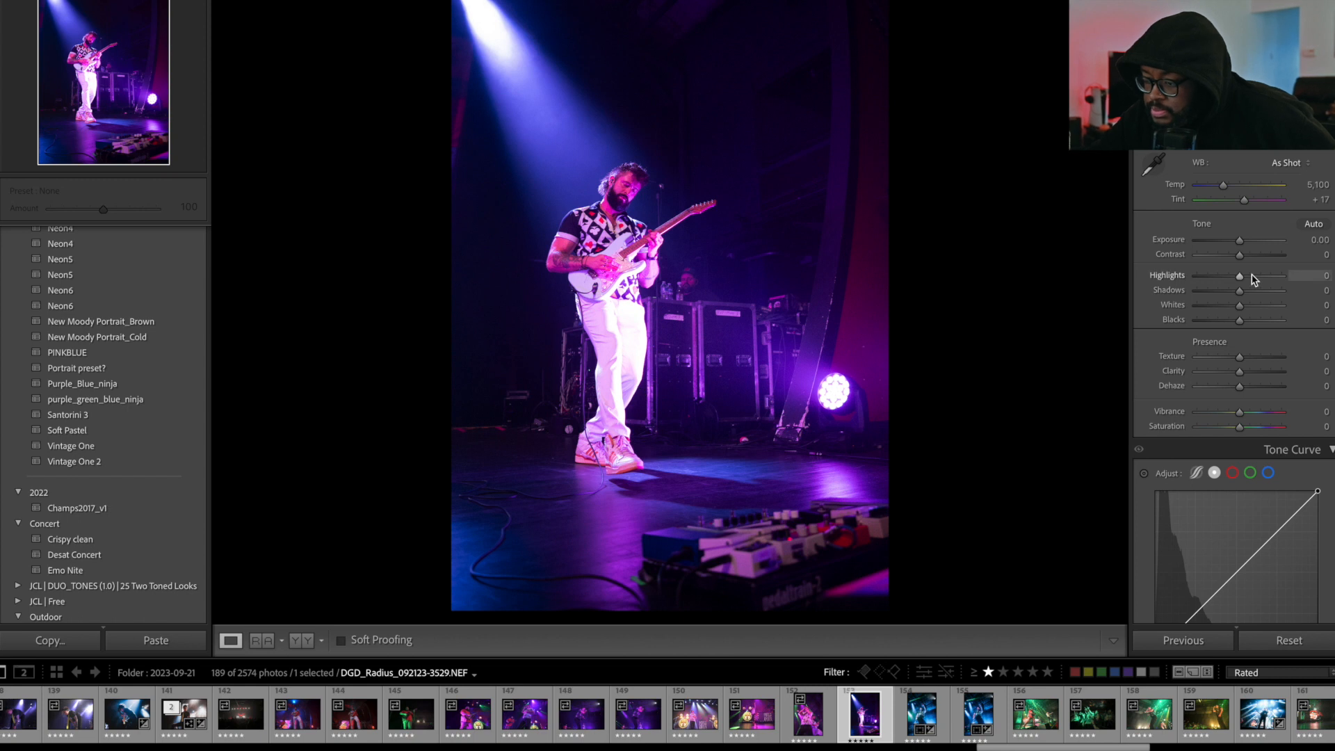
click(80, 545)
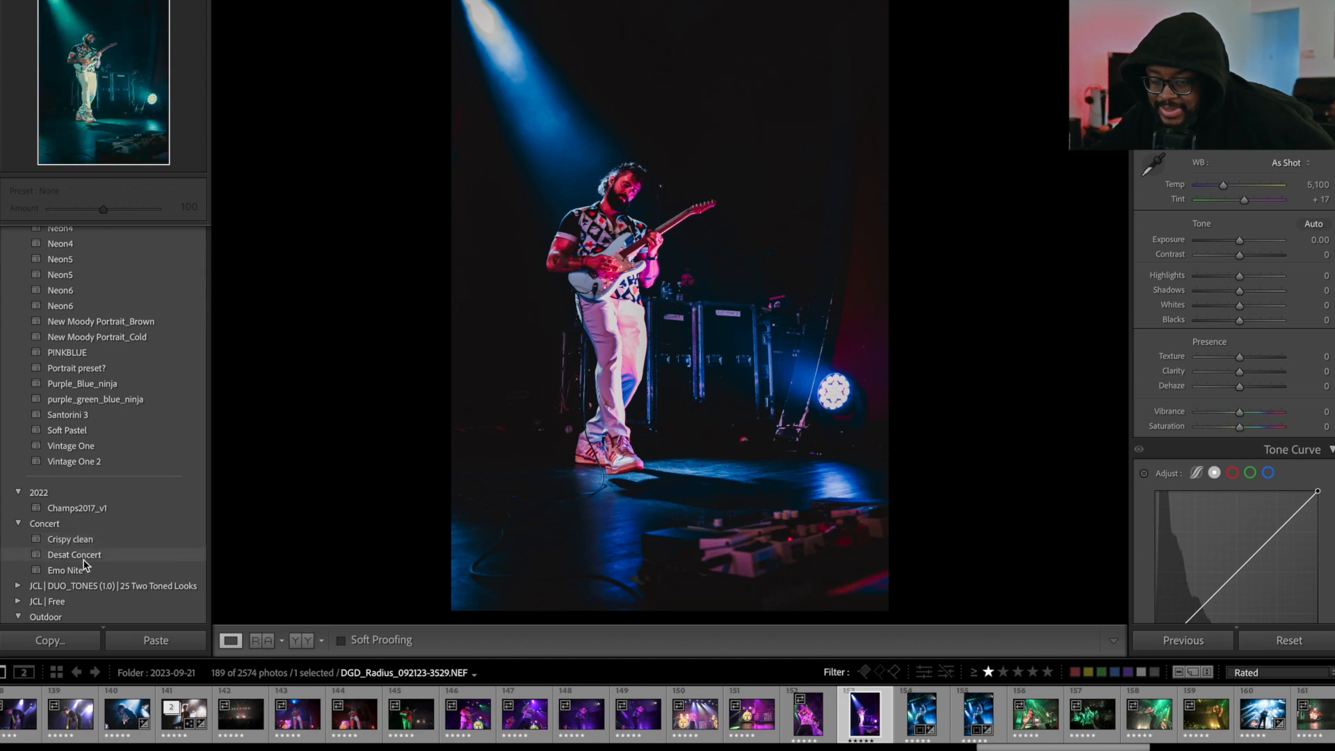
click(81, 555)
click(70, 570)
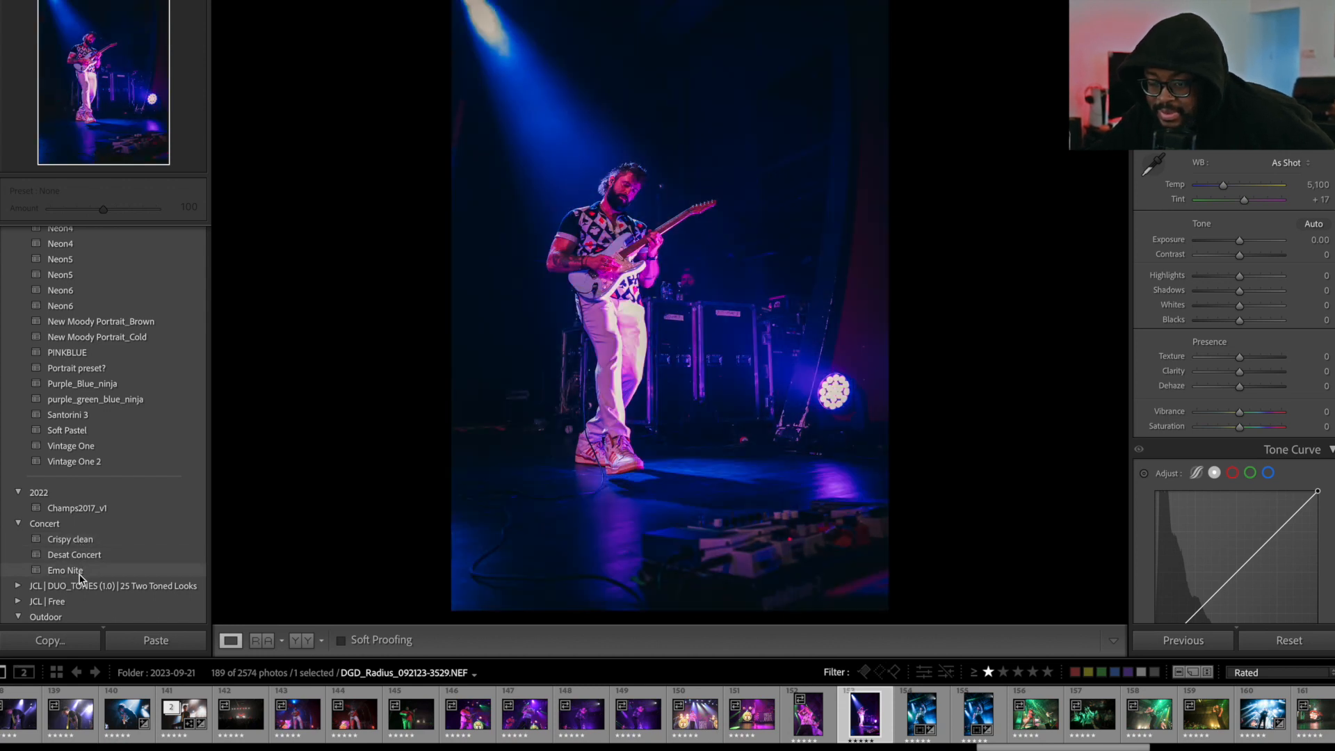
click(82, 556)
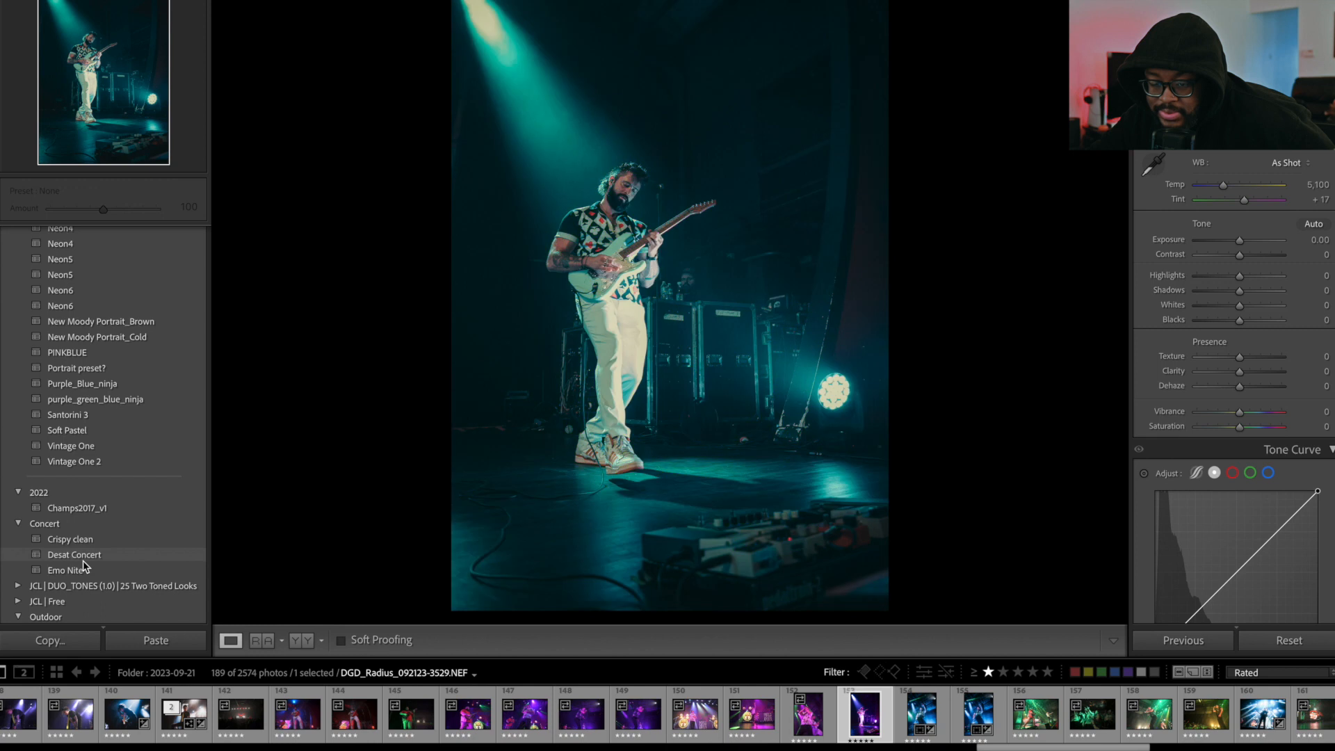
click(71, 431)
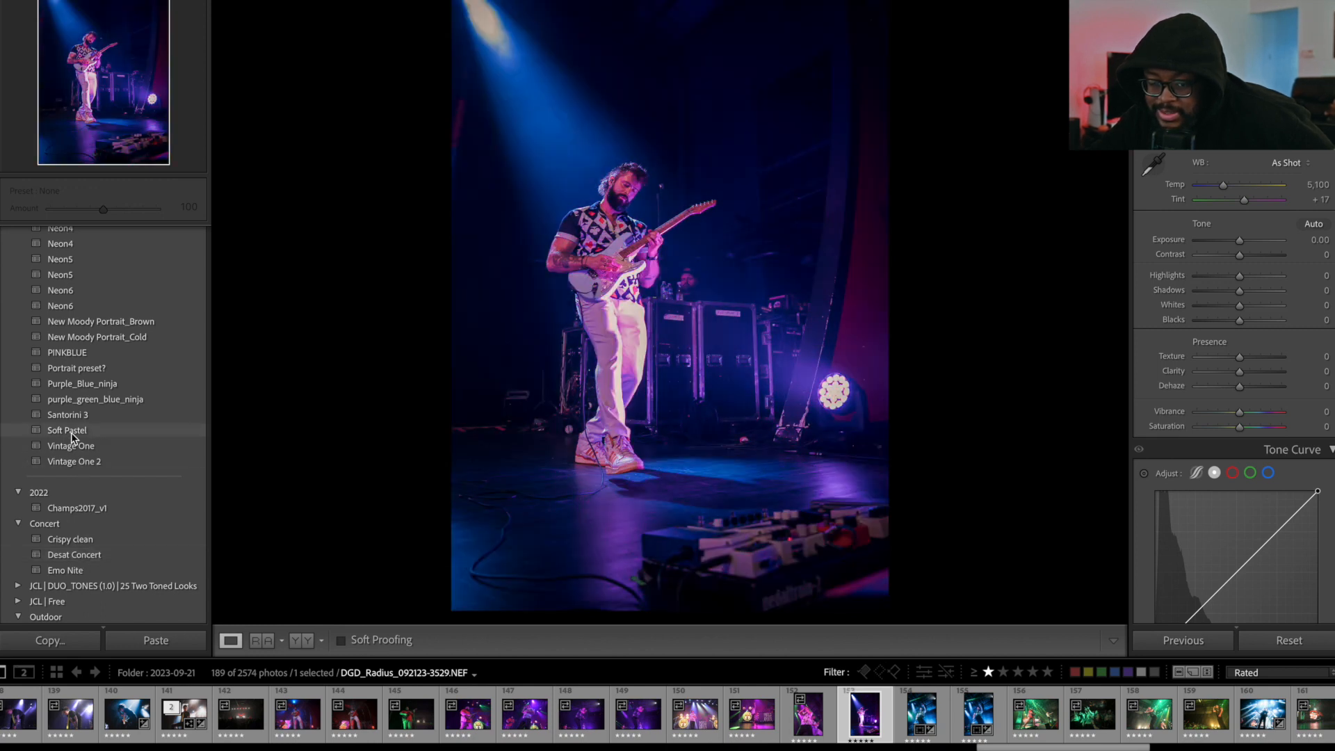
click(90, 388)
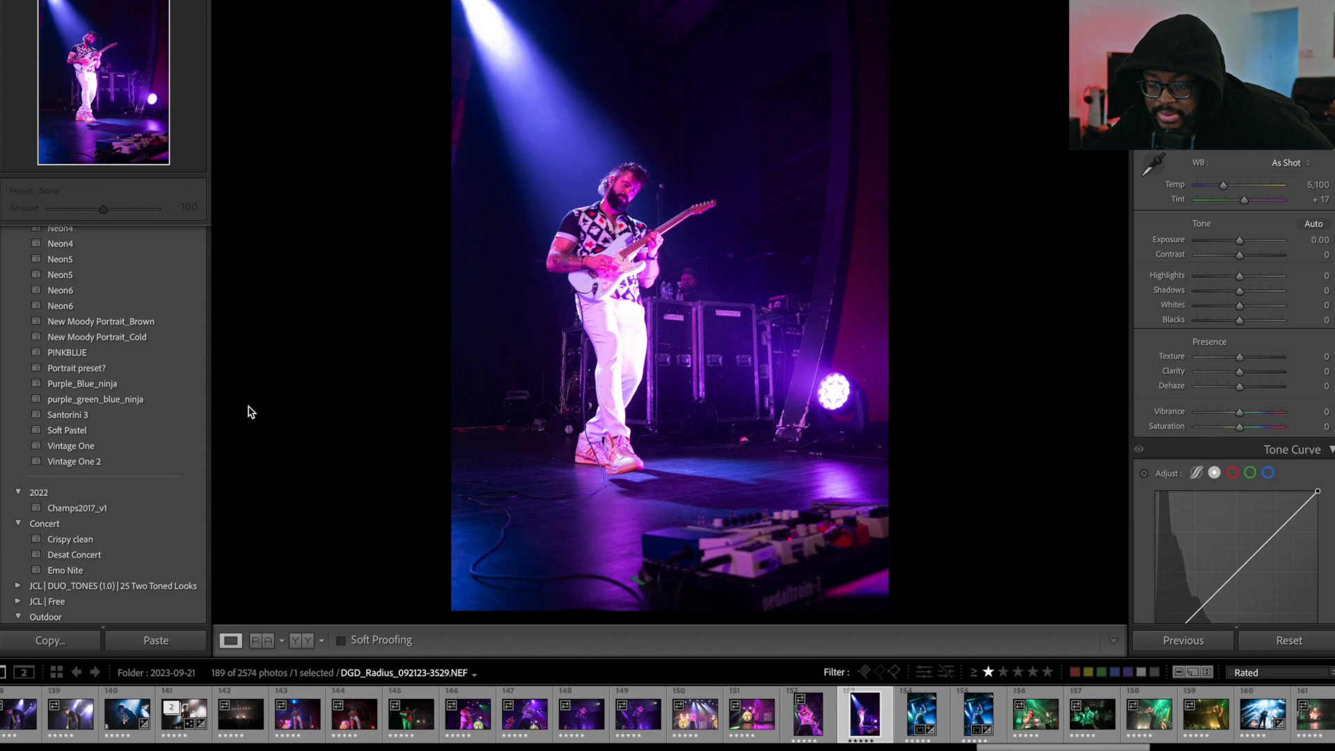
Apply the purple_green_blue_ninja preset, set Exposure to +0.80 and sample the white balance from the guitarist's white trousers.
click(151, 401)
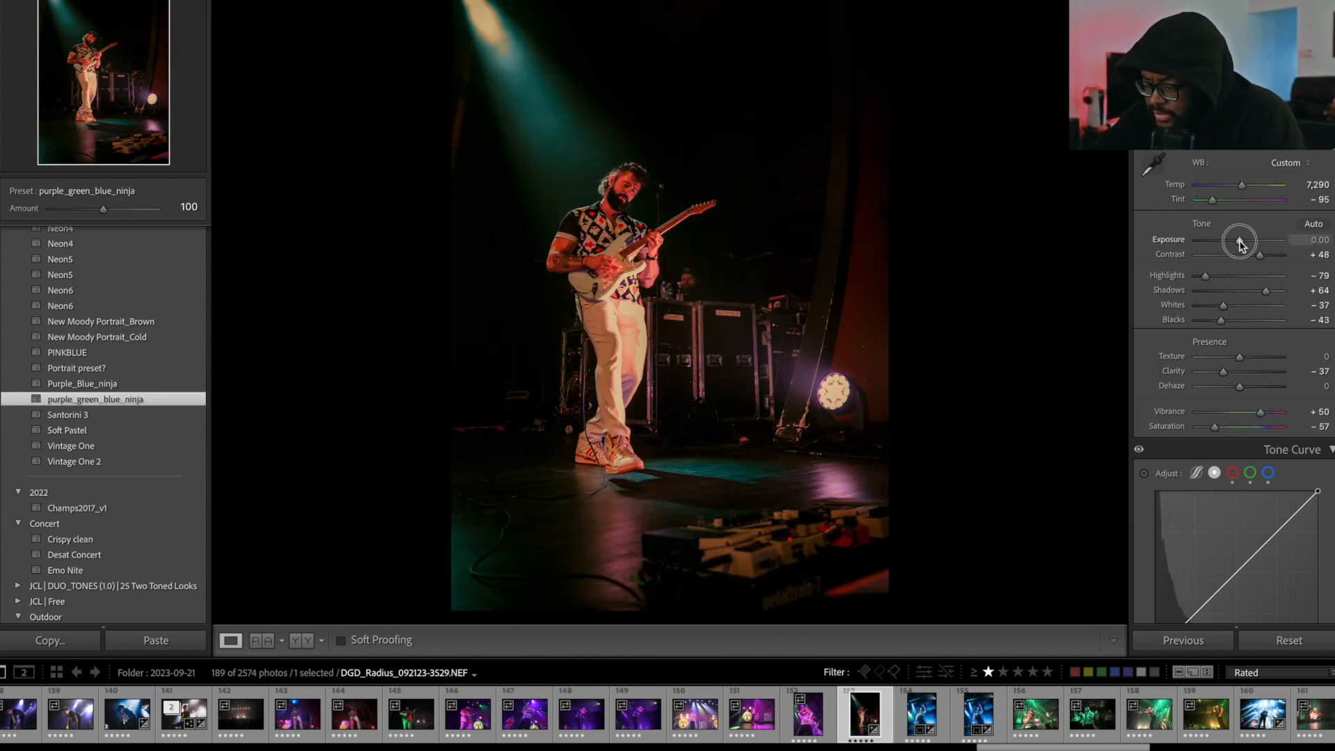
drag(1238, 240, 1245, 240)
click(1153, 165)
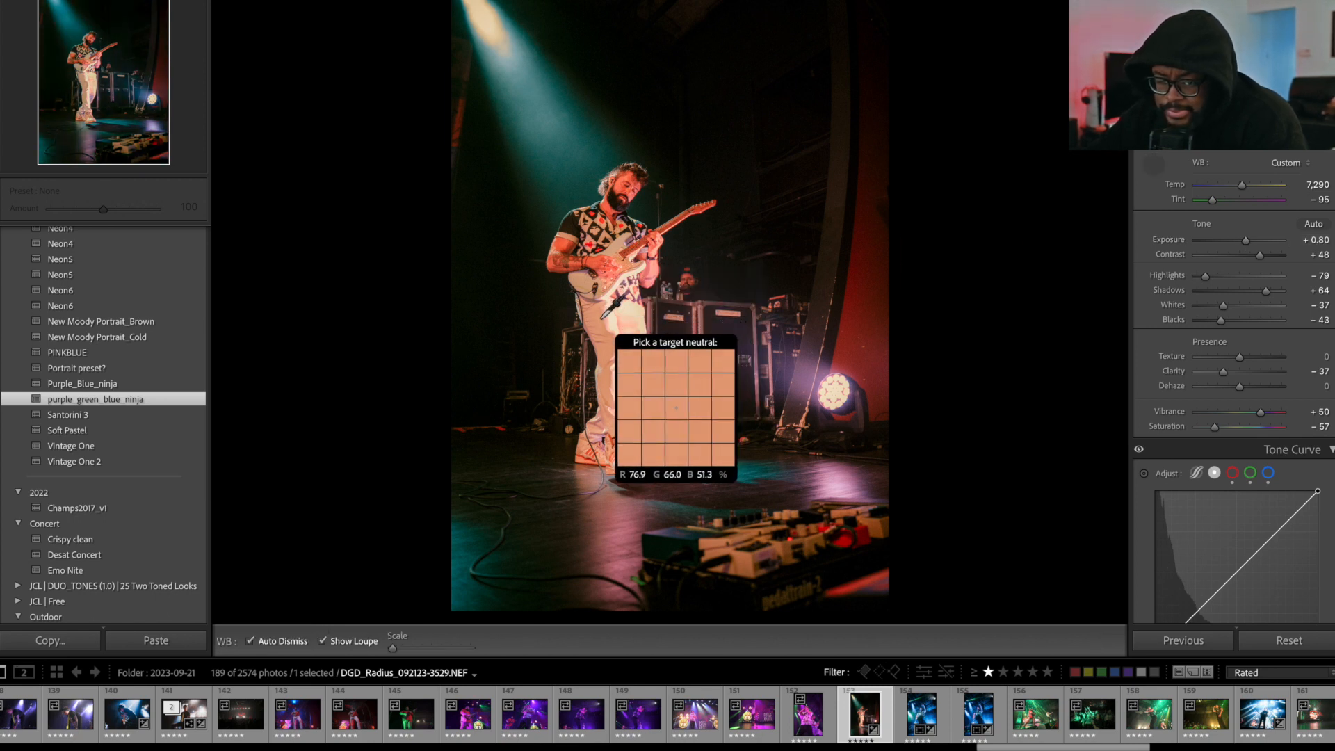
click(677, 405)
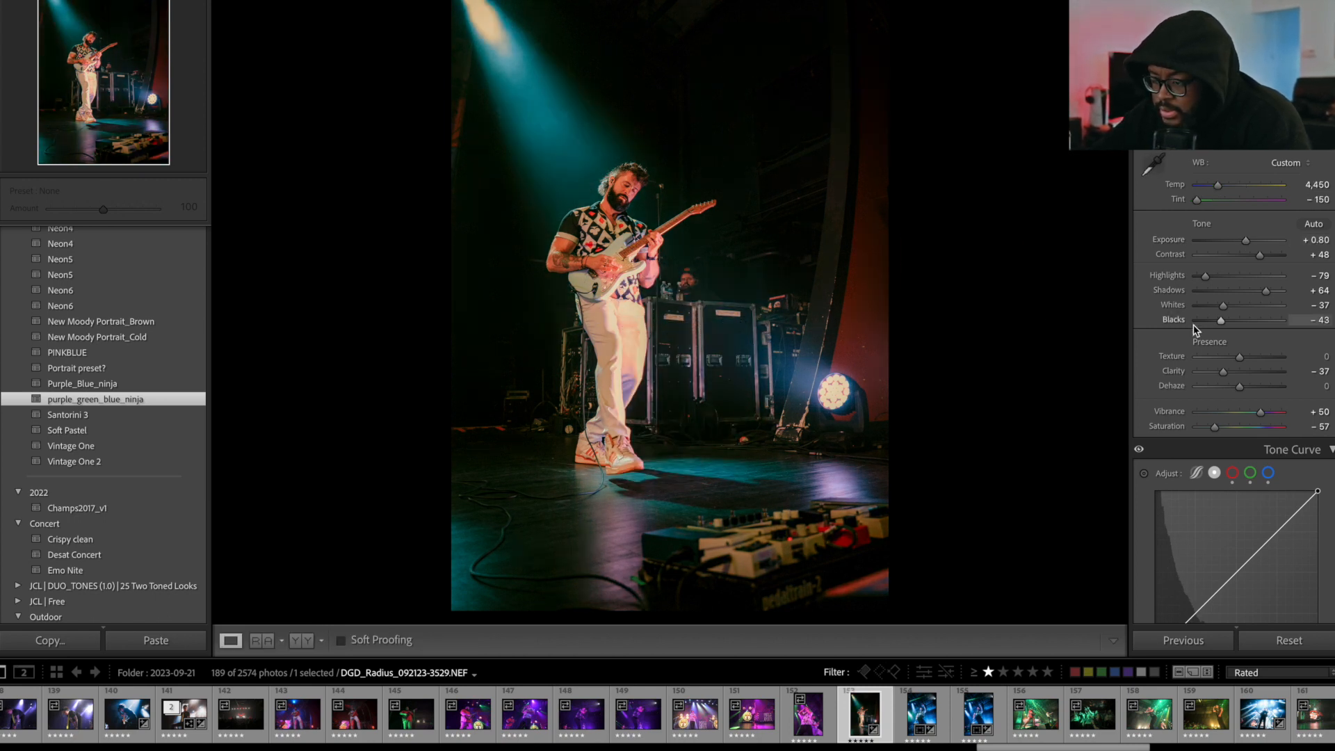
Set the guitarist photo's Temp to 3,399, Dehaze to +38 and Highlights to -62.
mouse_move(1217, 185)
mouse_down()
mouse_move(1234, 187)
mouse_move(1208, 185)
mouse_up()
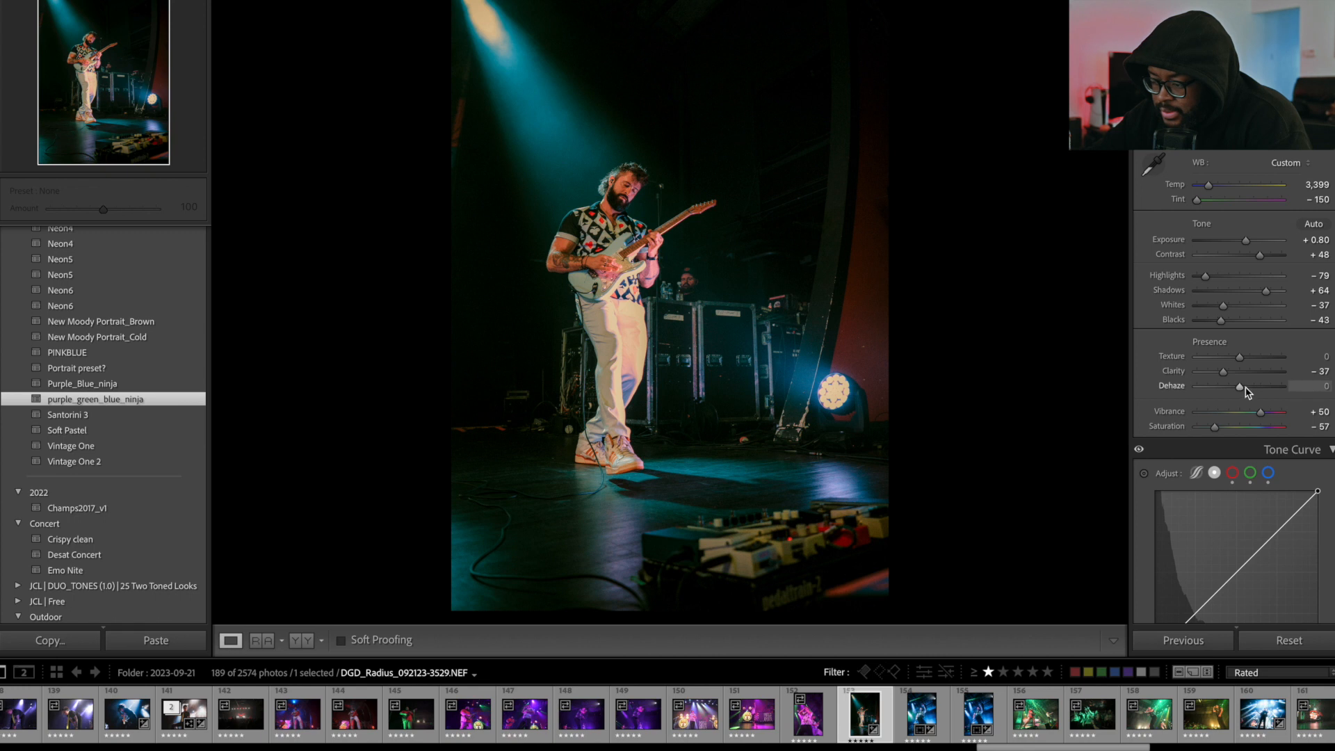
drag(1243, 391, 1257, 389)
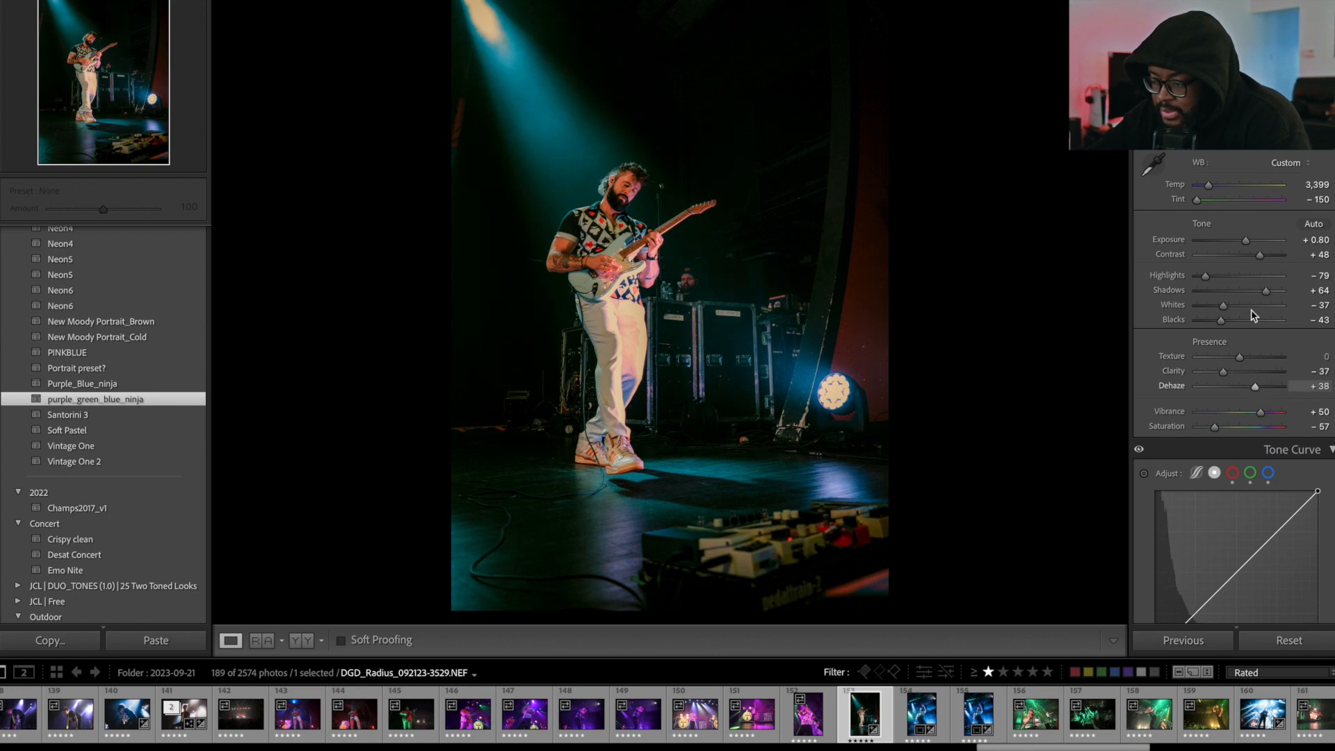
click(1207, 277)
drag(1208, 280, 1217, 280)
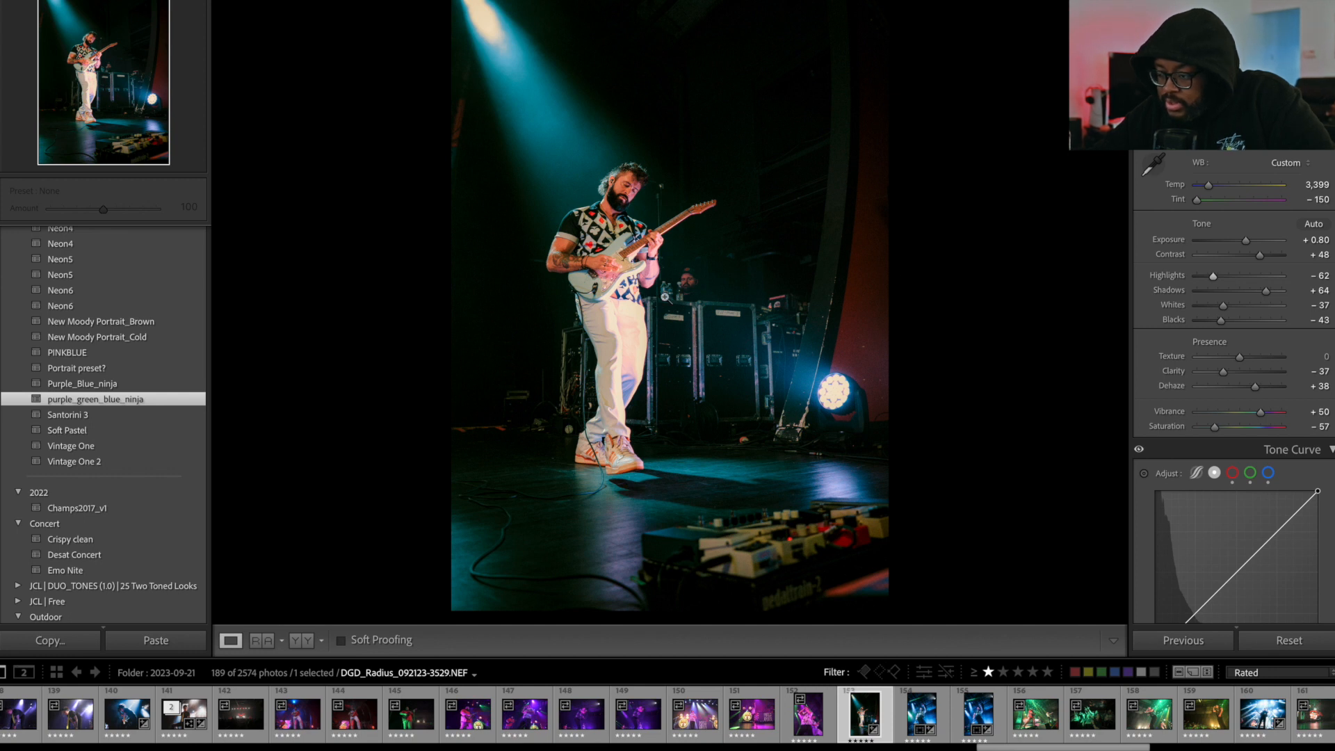
Add shadow, midtone and highlight points to the photo's tone curve at about inputs 66, 129 and 195.
scroll(1260, 444, down, 3)
scroll(1260, 444, down, 2)
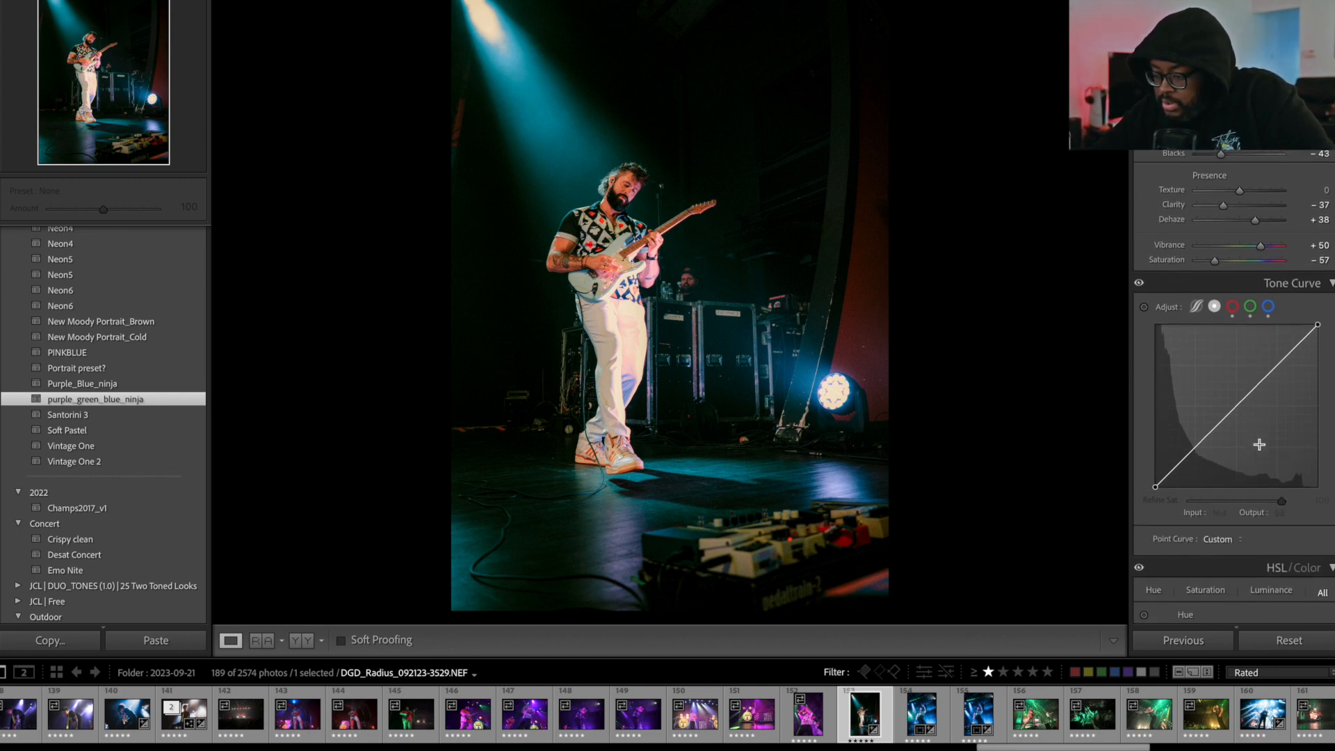
click(1196, 431)
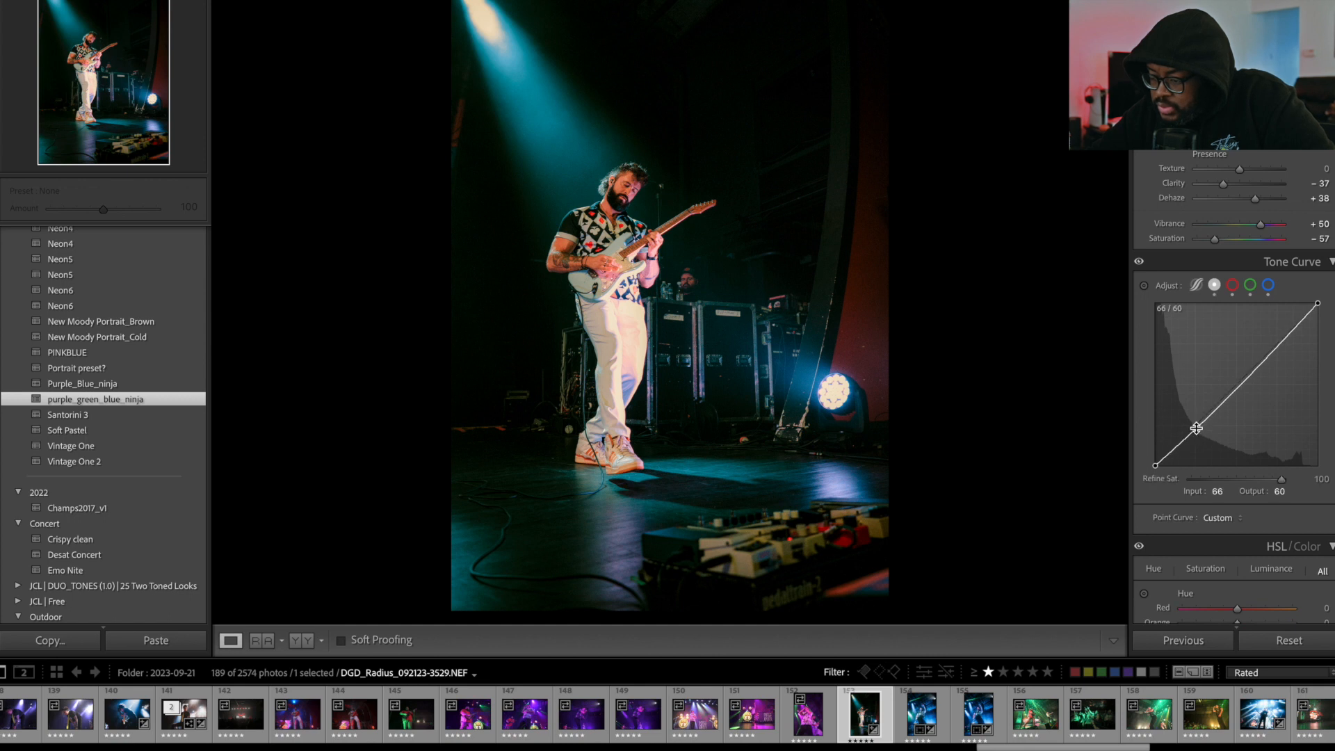
click(1238, 388)
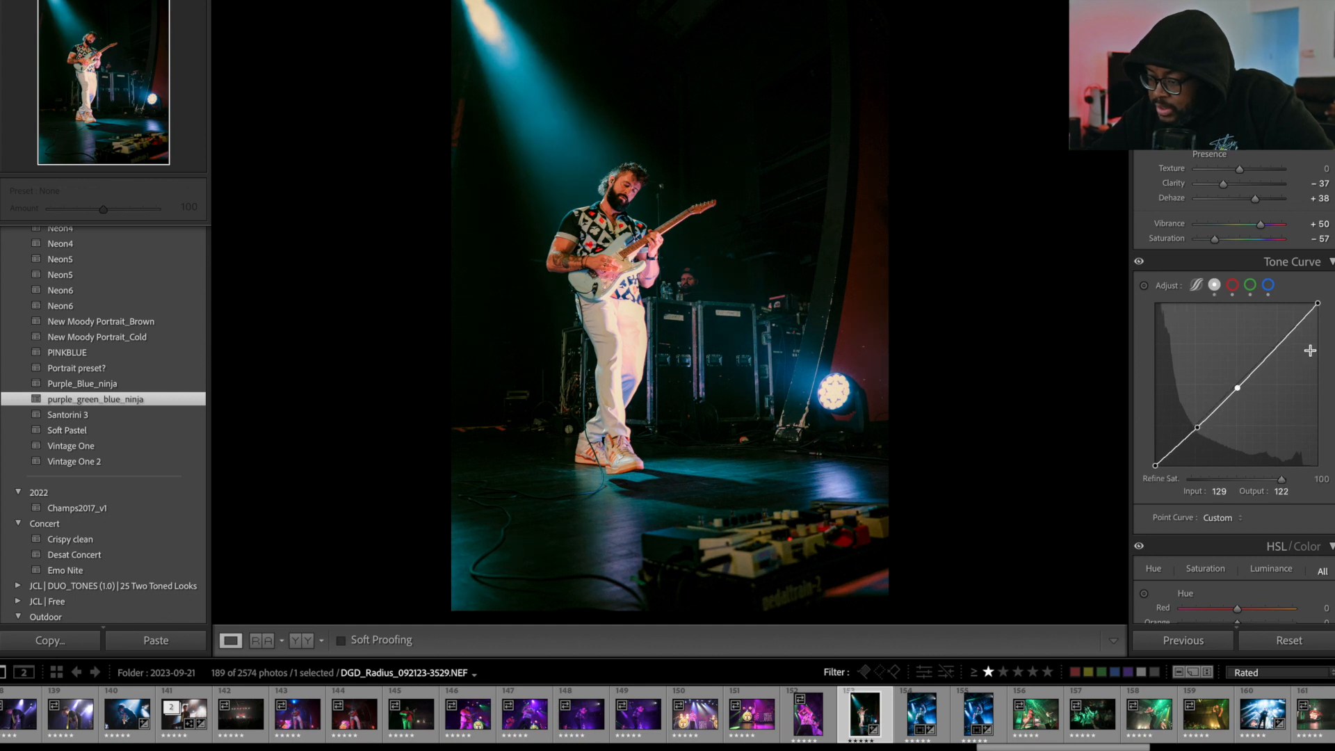
click(1284, 348)
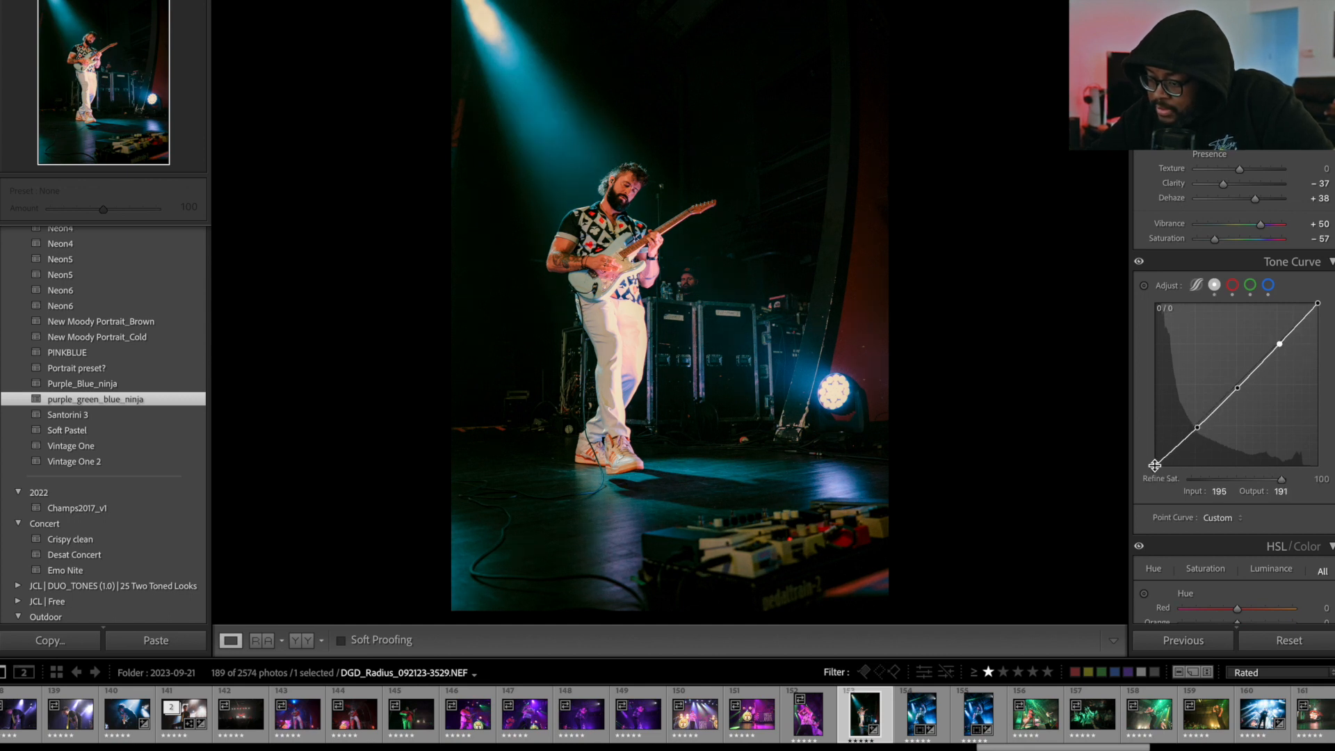
Shape the tone curve into a faded S by lifting the black point and midtones and lowering the white point's output to 234.
drag(1155, 468, 1242, 393)
right_click(1242, 393)
click(1235, 397)
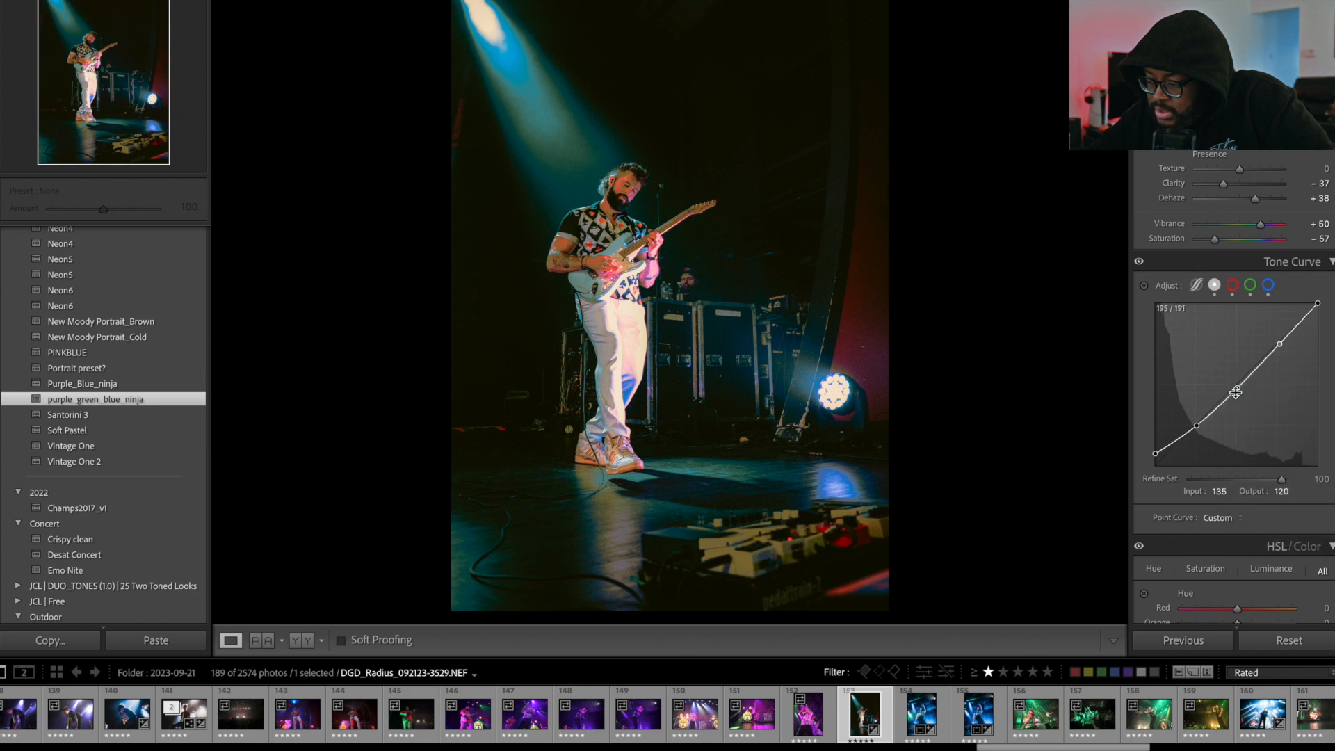
drag(1234, 390, 1236, 383)
mouse_move(1279, 343)
mouse_down()
mouse_move(1277, 325)
mouse_move(1280, 354)
mouse_move(1275, 343)
mouse_up()
mouse_move(1318, 304)
mouse_down()
mouse_move(1321, 331)
mouse_move(1328, 320)
mouse_up()
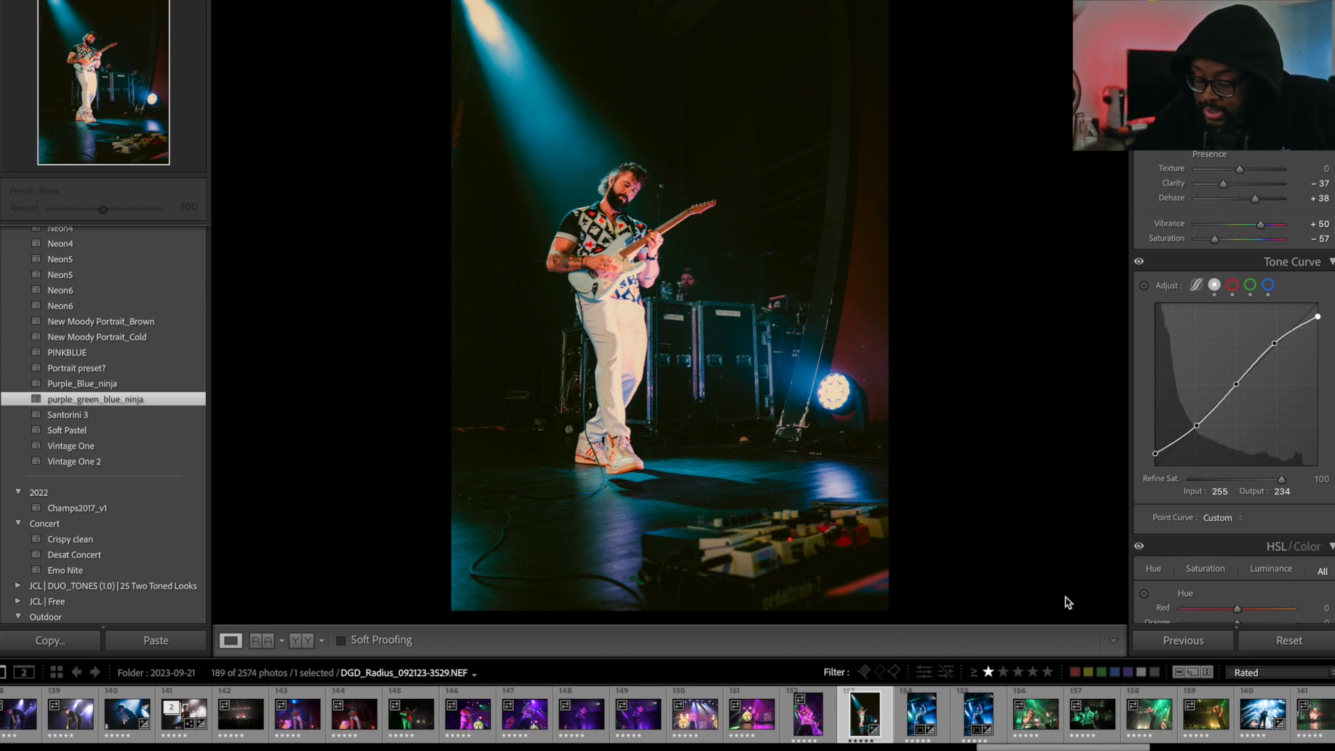
Compare the edited standing guitarist photo with its original version twice.
key(backslash)
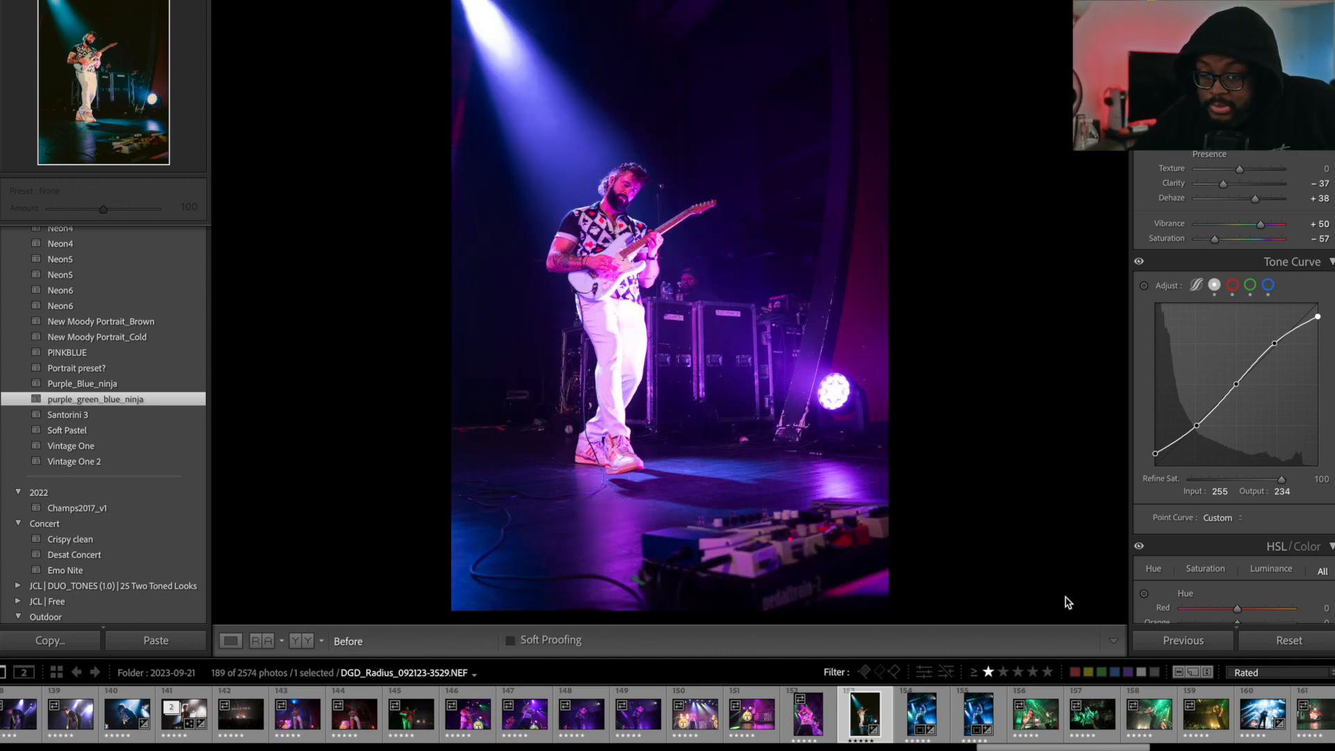
key(backslash)
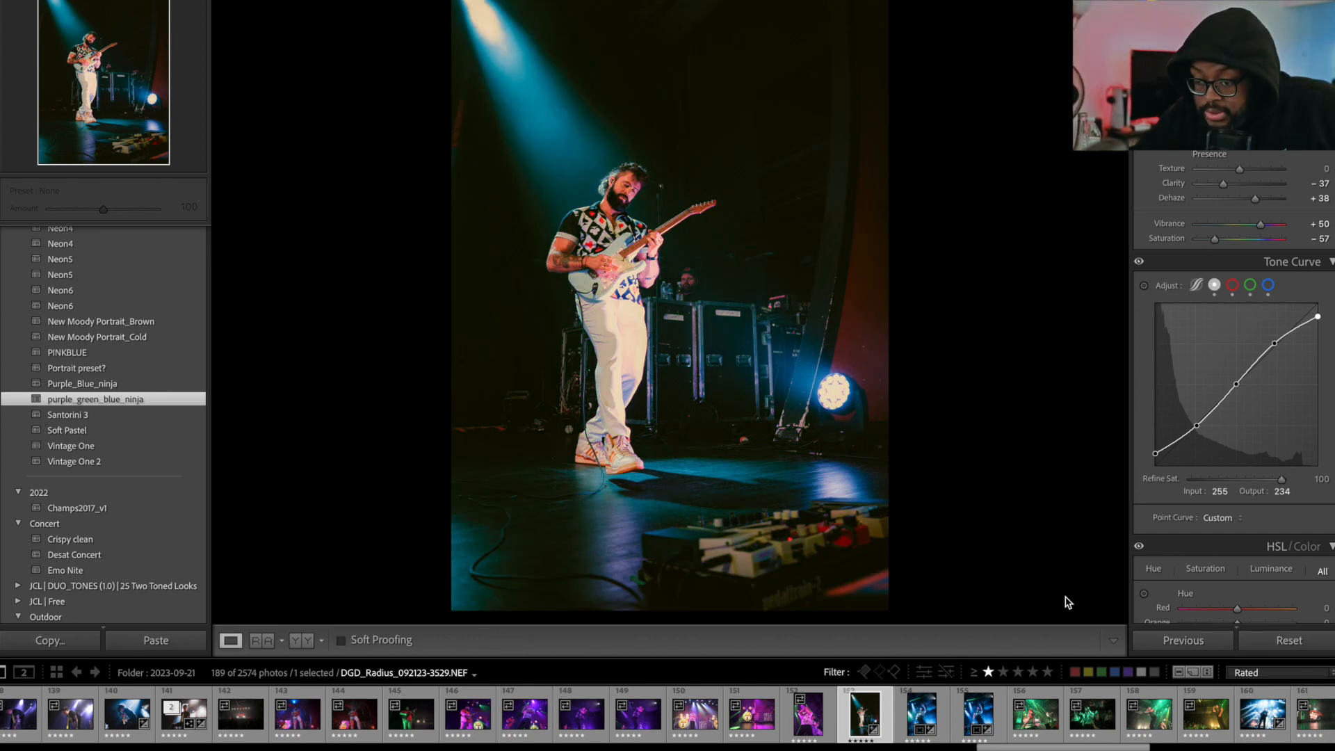
key(backslash)
key(backslash)
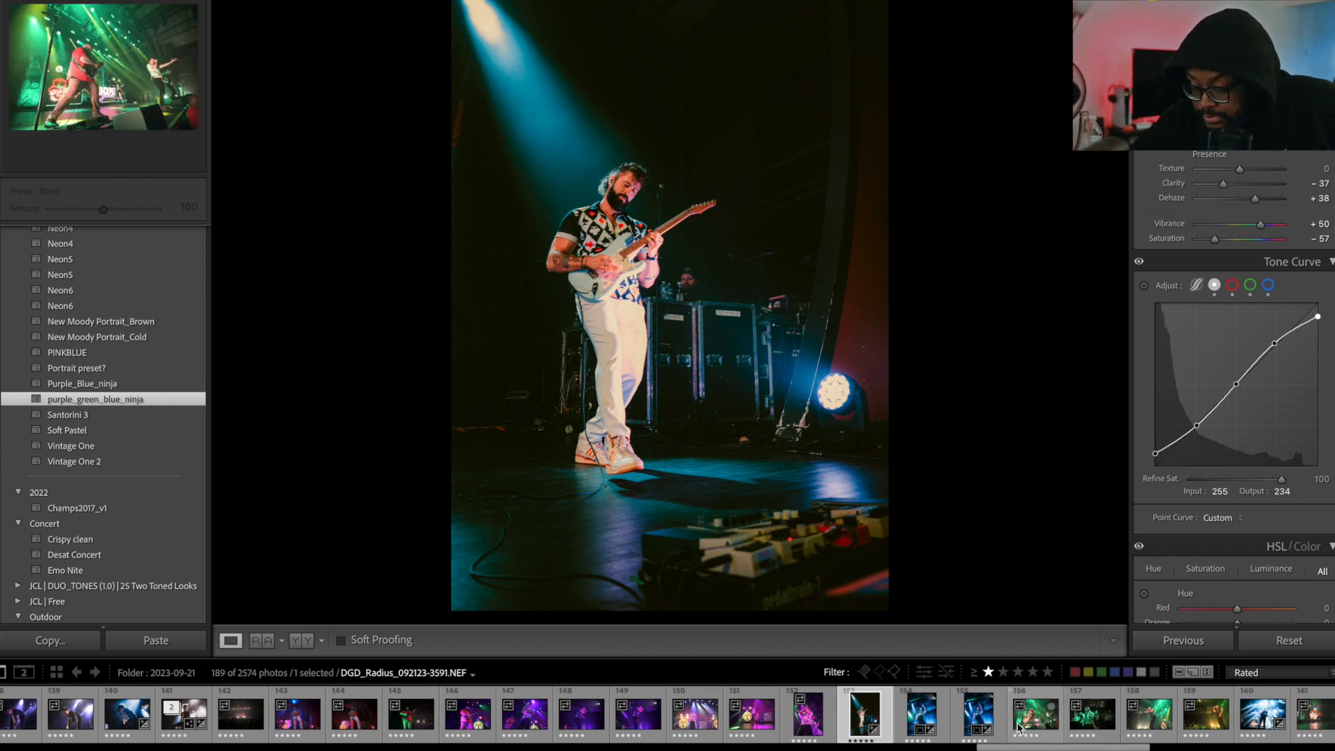
Open the singer photo DGD_Radius_092123-3558.NEF and compare its original and edited versions.
click(917, 715)
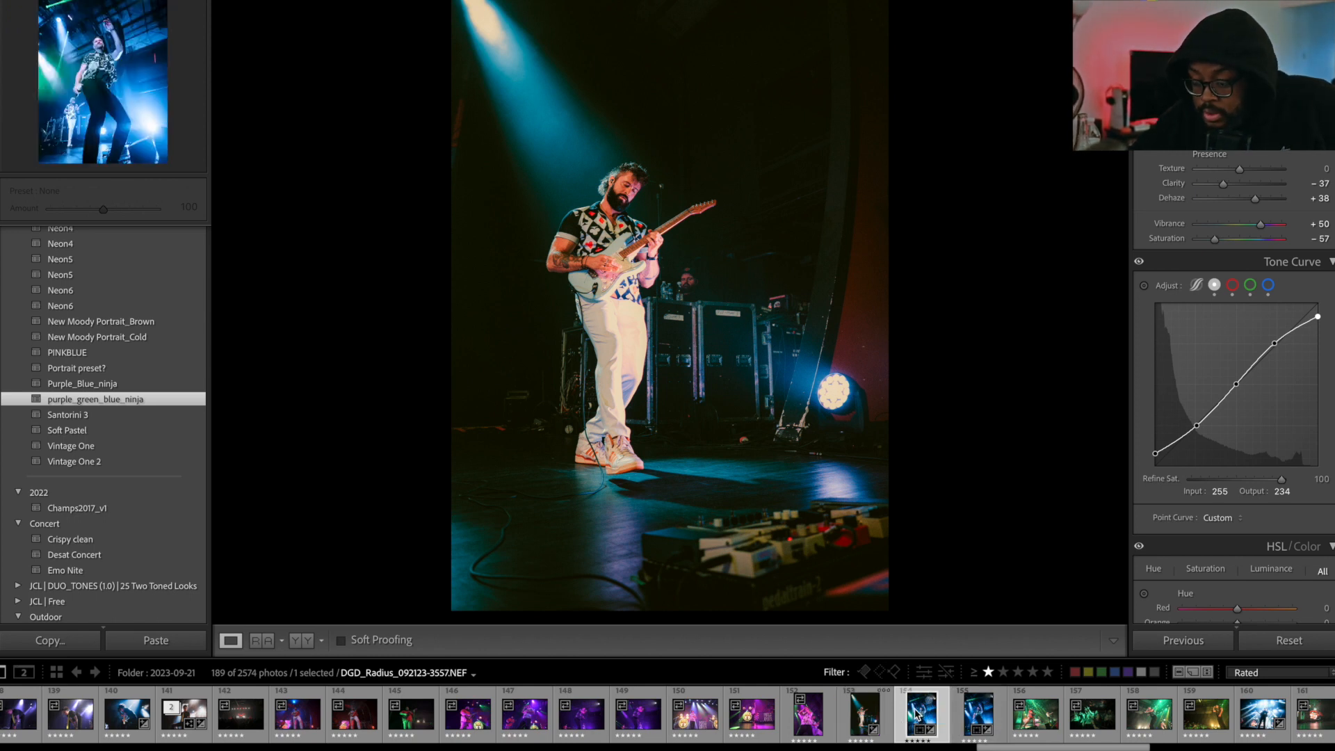
click(975, 716)
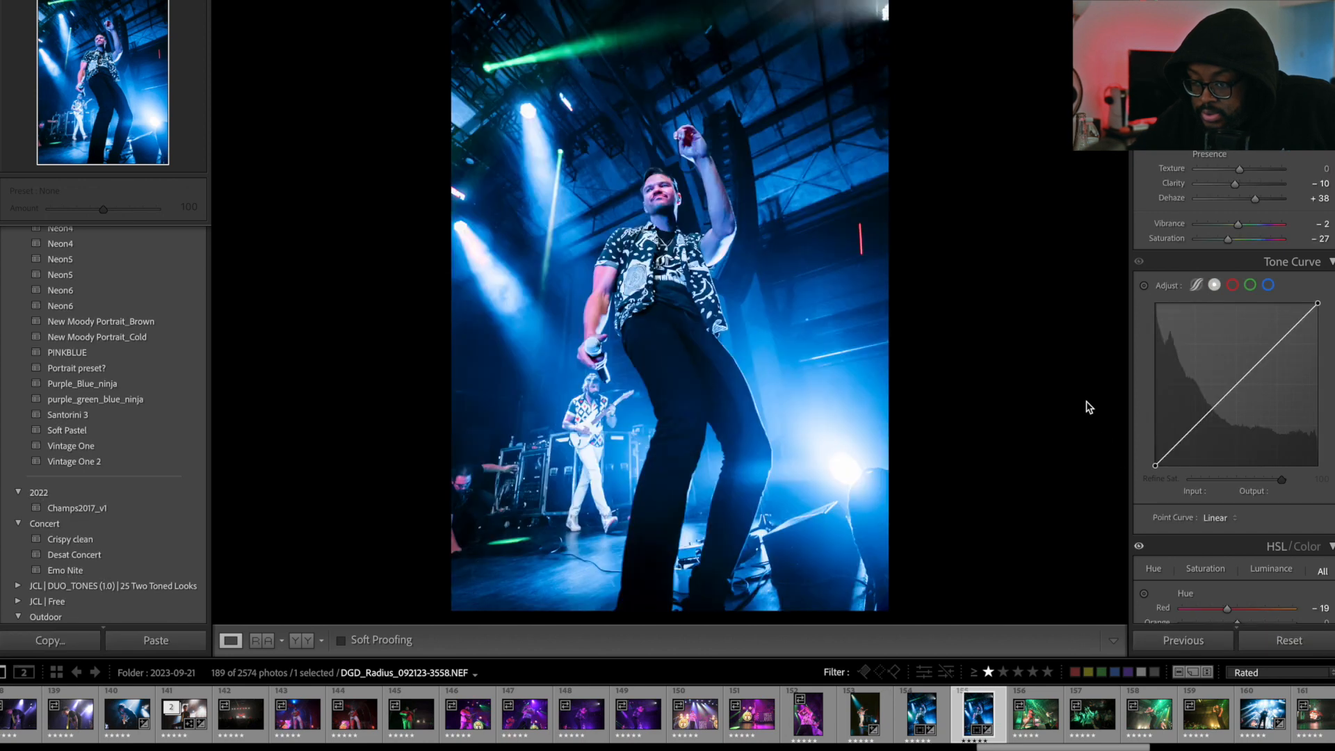
key(backslash)
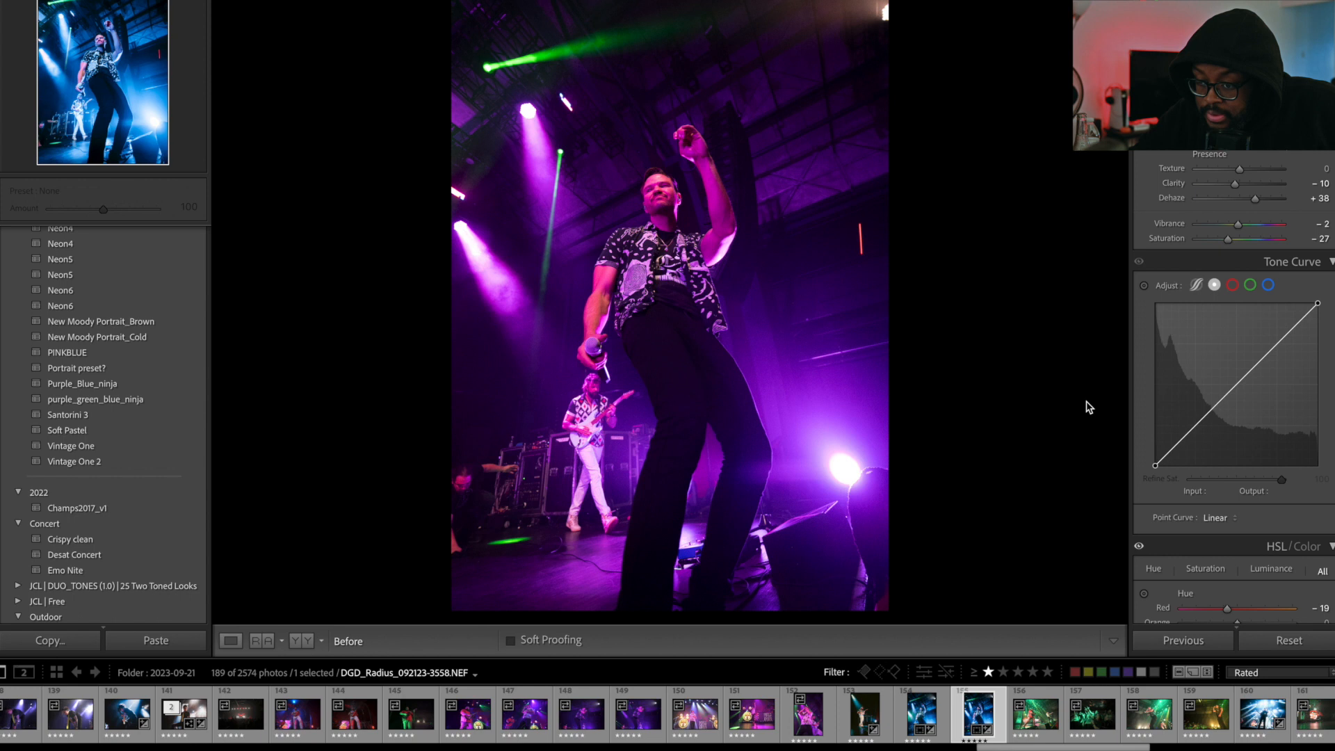
key(backslash)
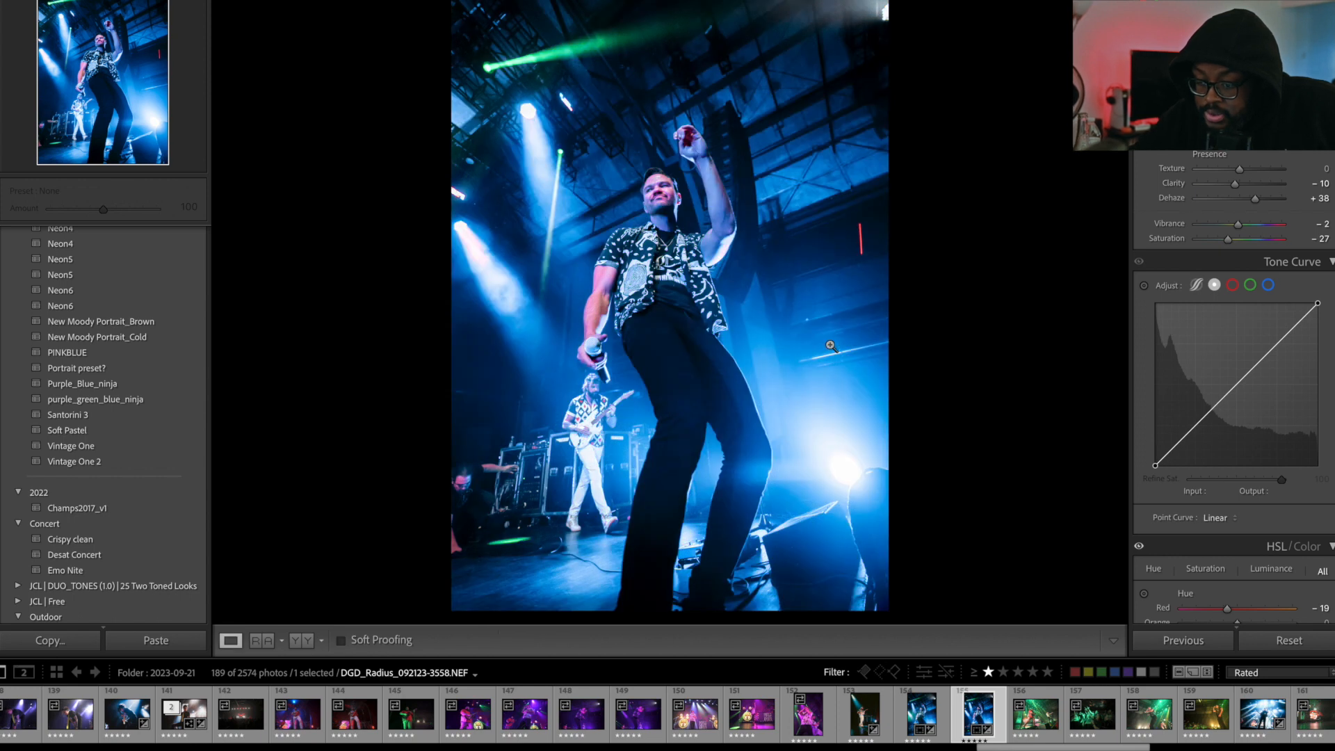
Try the purple_green_blue_ninja preset on the singer photo and revert to its existing edit.
click(116, 400)
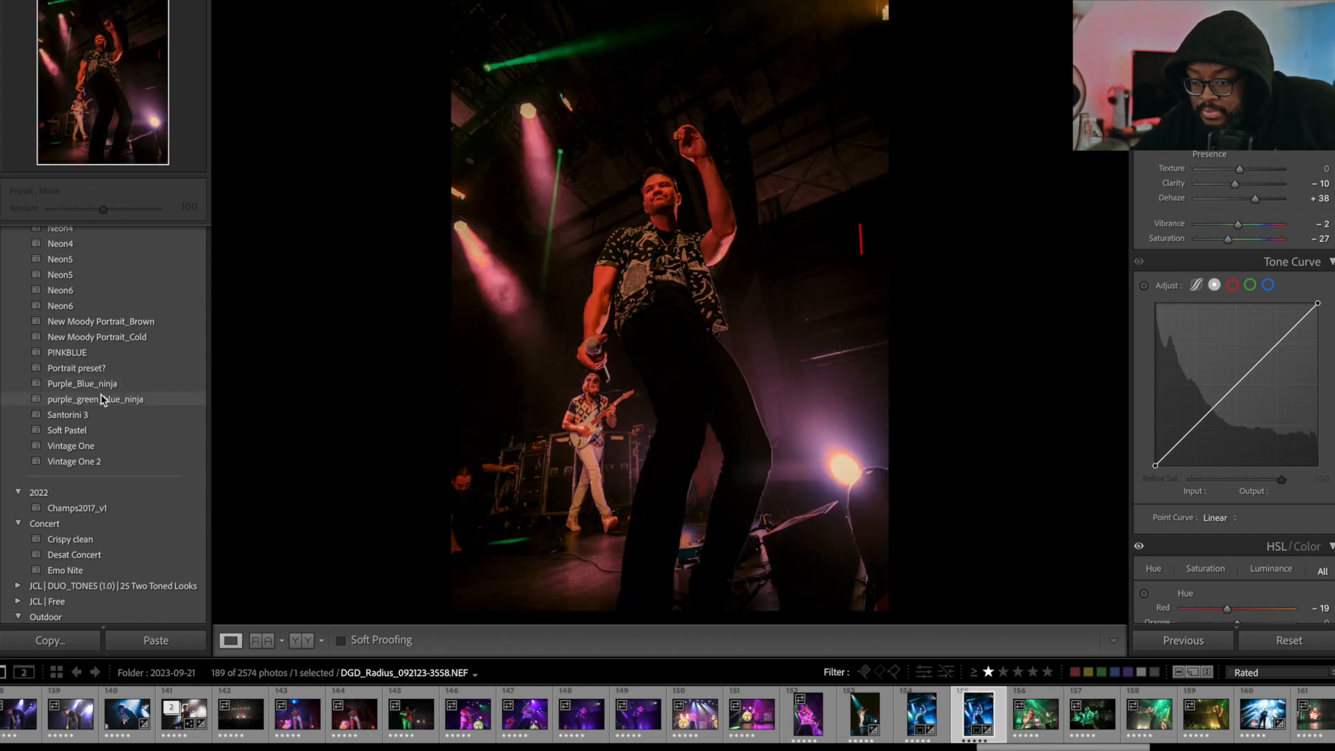
key(ctrl+z)
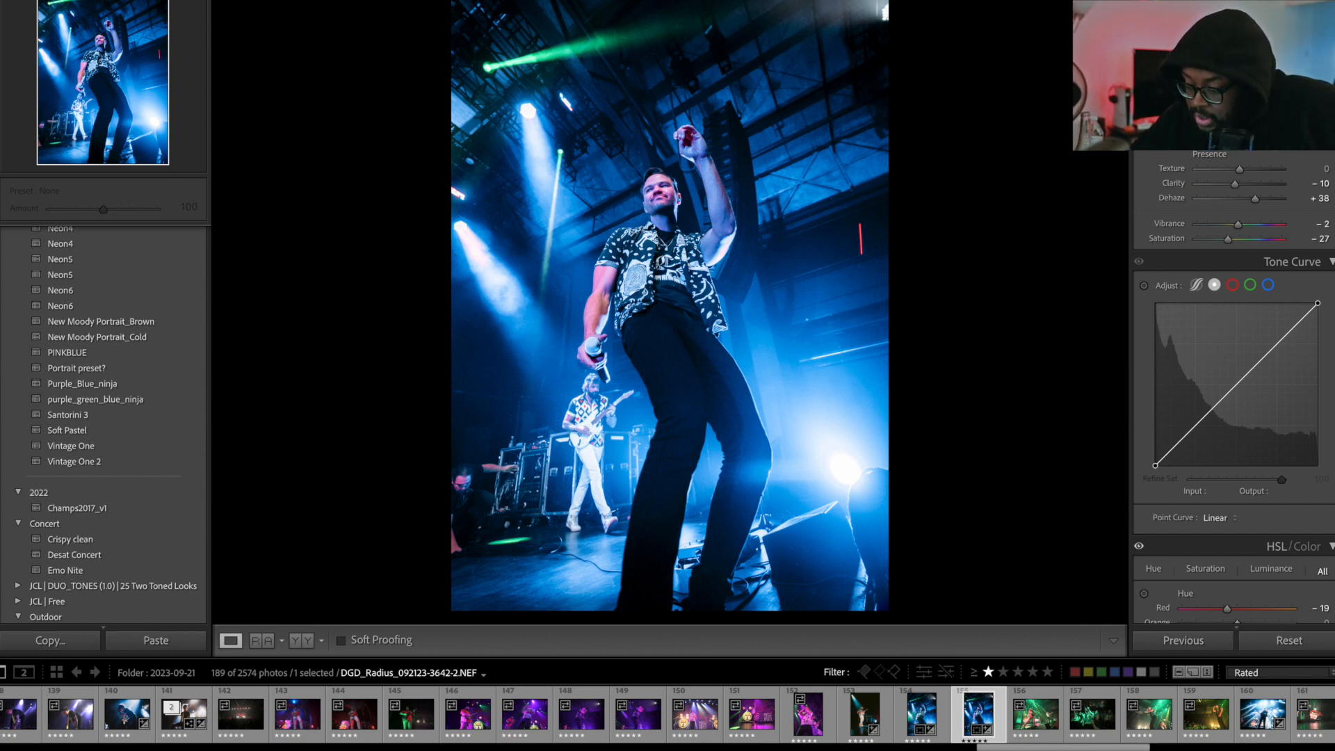
Open the green-lit singer photo DGD_Radius_092123-3631.NEF and apply the Desat Concert preset.
click(1153, 719)
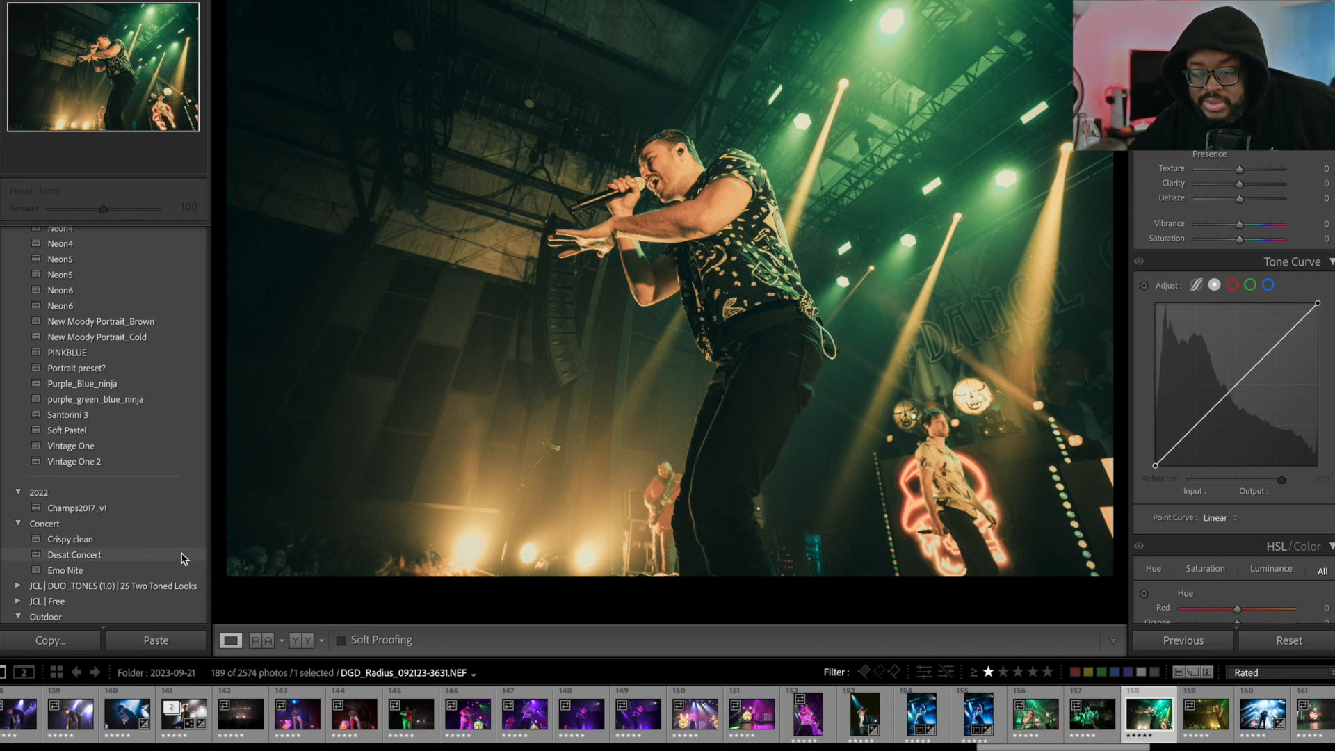
click(184, 558)
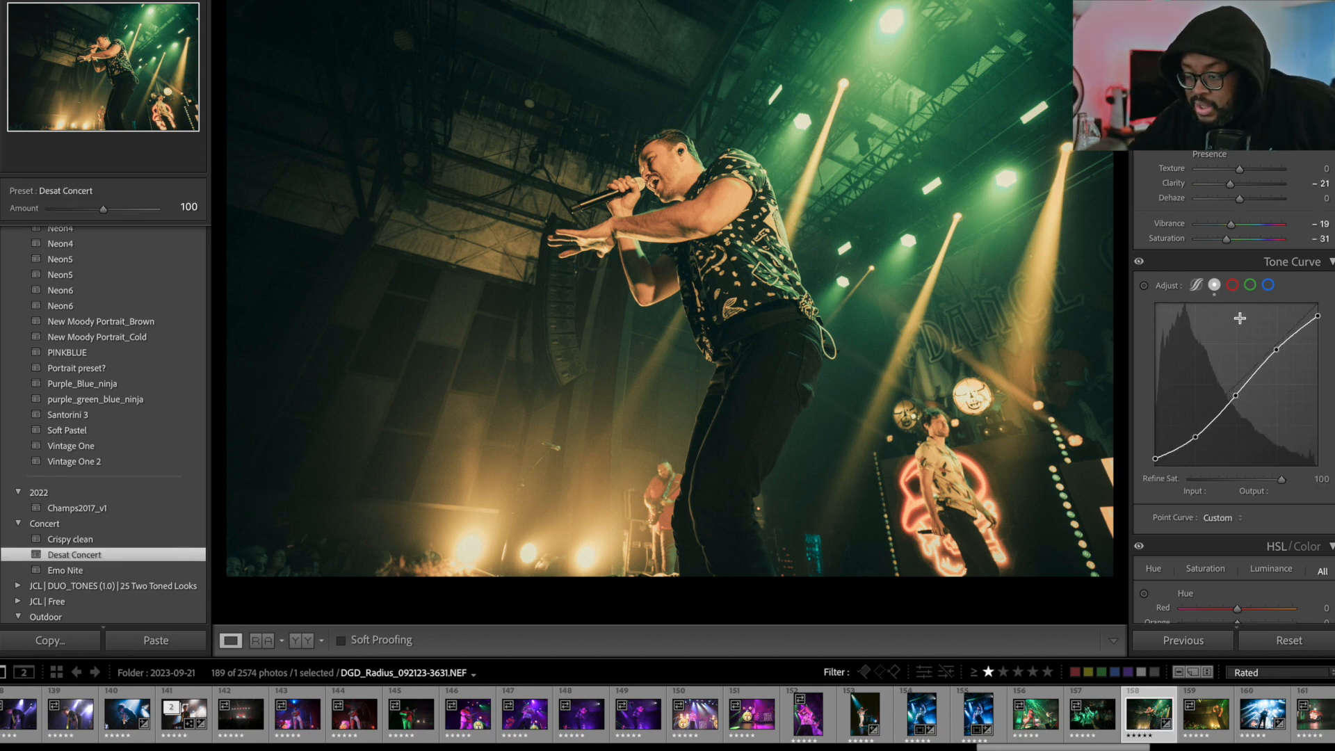
Sample a neutral near the singer's waist for white balance and set the temperature to 3,250.
scroll(1192, 252, up, 5)
click(1162, 214)
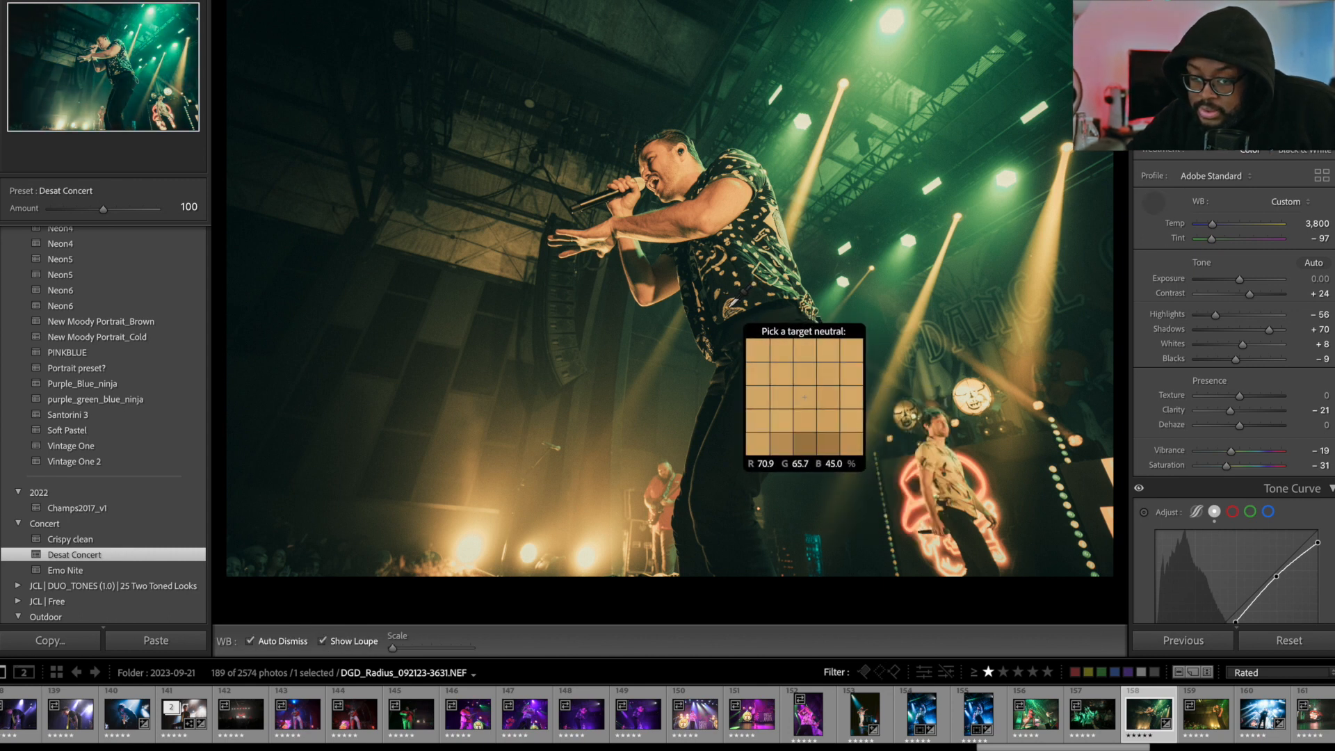
click(739, 318)
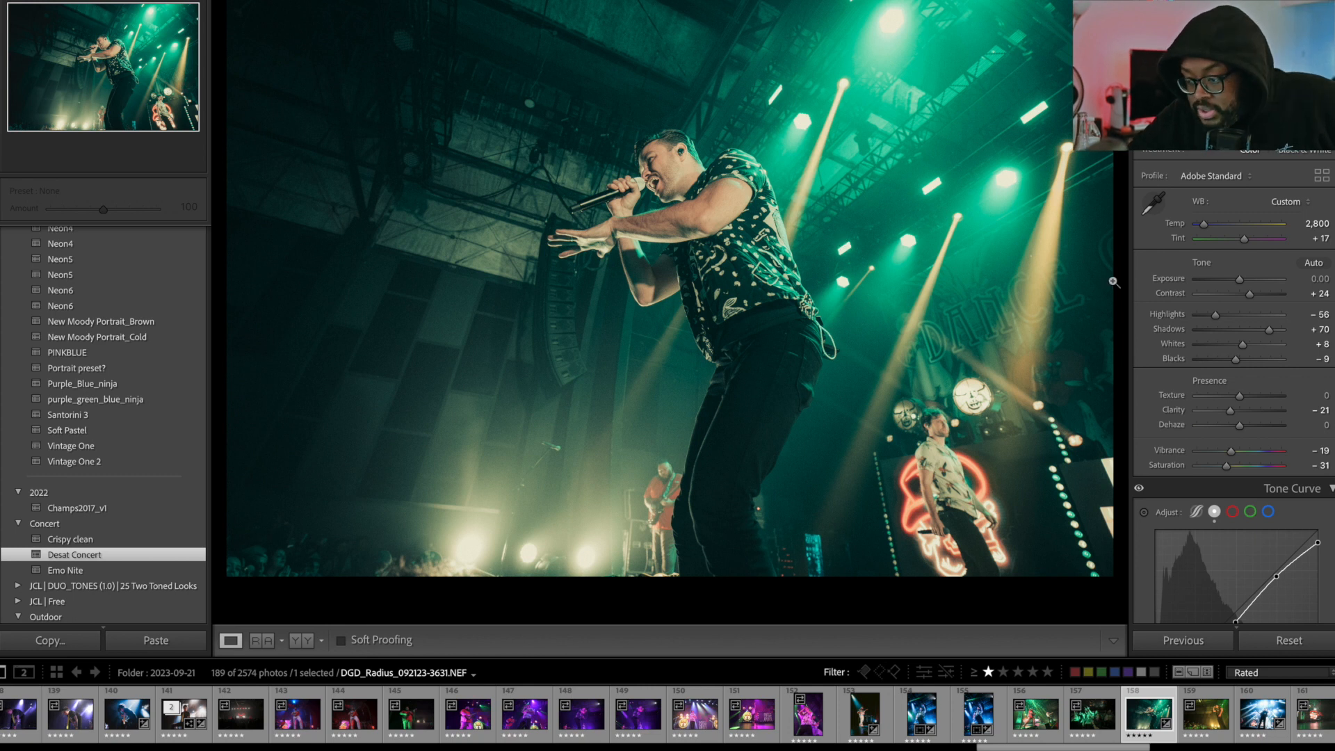
mouse_move(1204, 224)
mouse_down()
mouse_move(1240, 226)
mouse_move(1208, 223)
mouse_up()
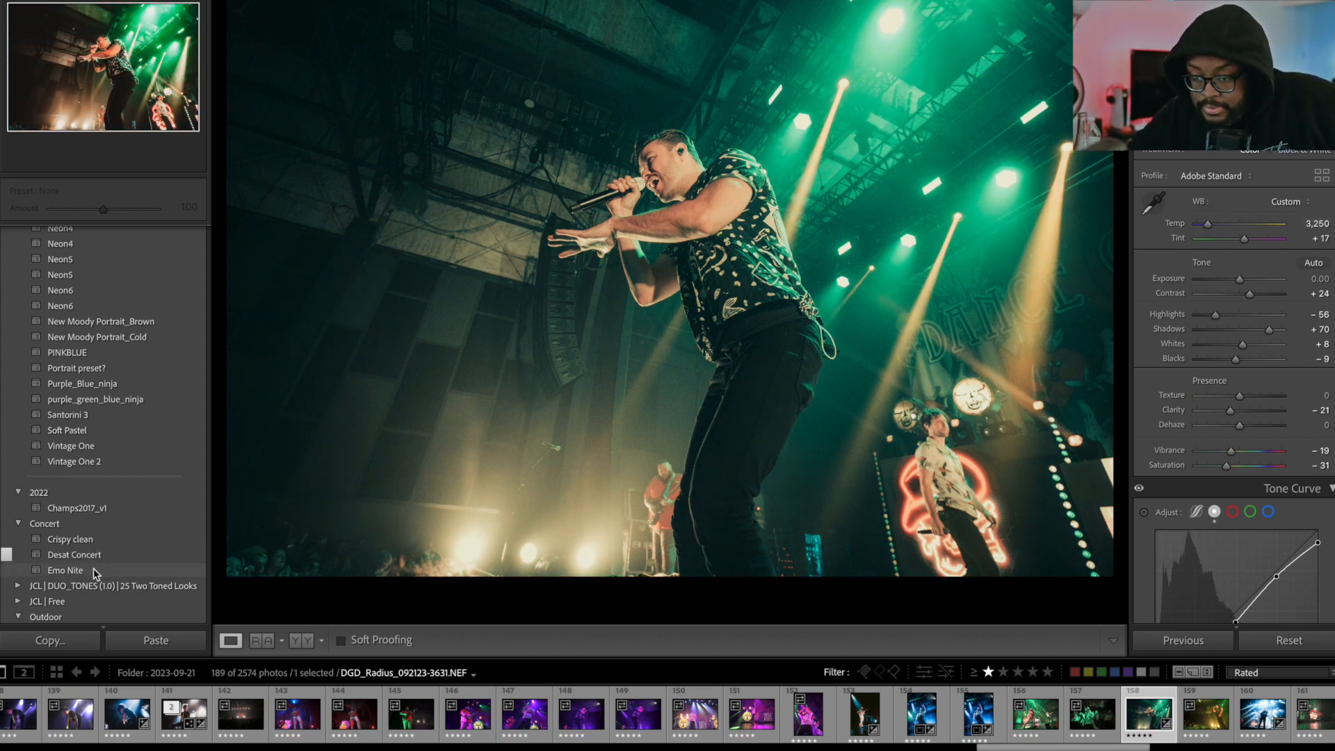
Apply the Emo Nite preset to the green-lit singer photo and compare the result with the original twice.
click(66, 570)
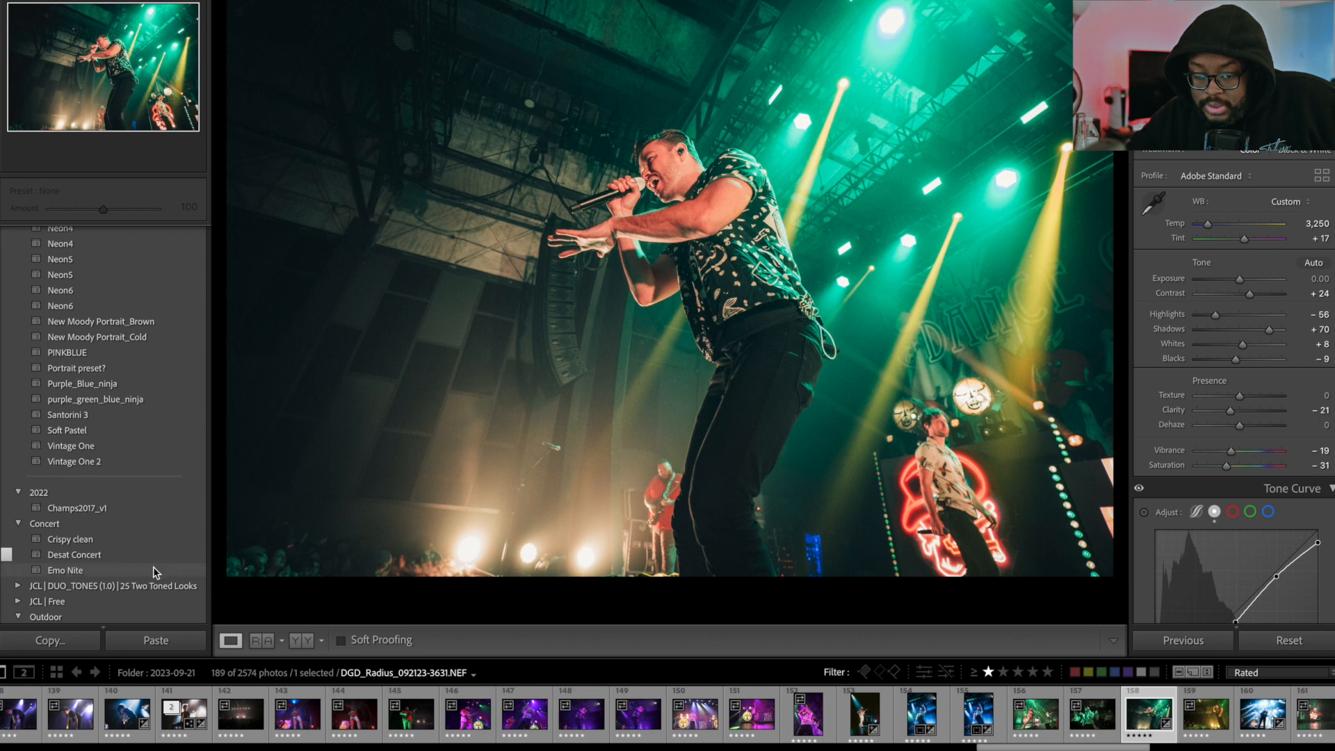
click(152, 572)
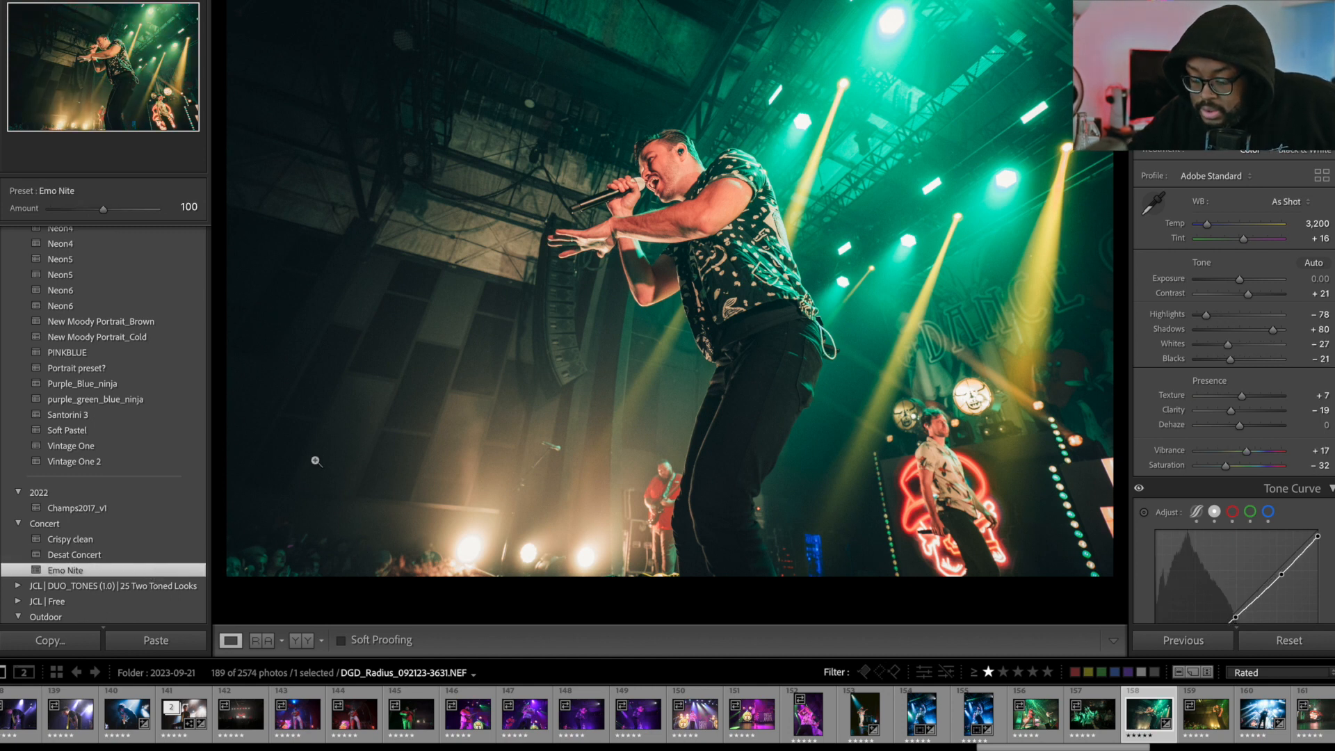
key(backslash)
key(backslash)
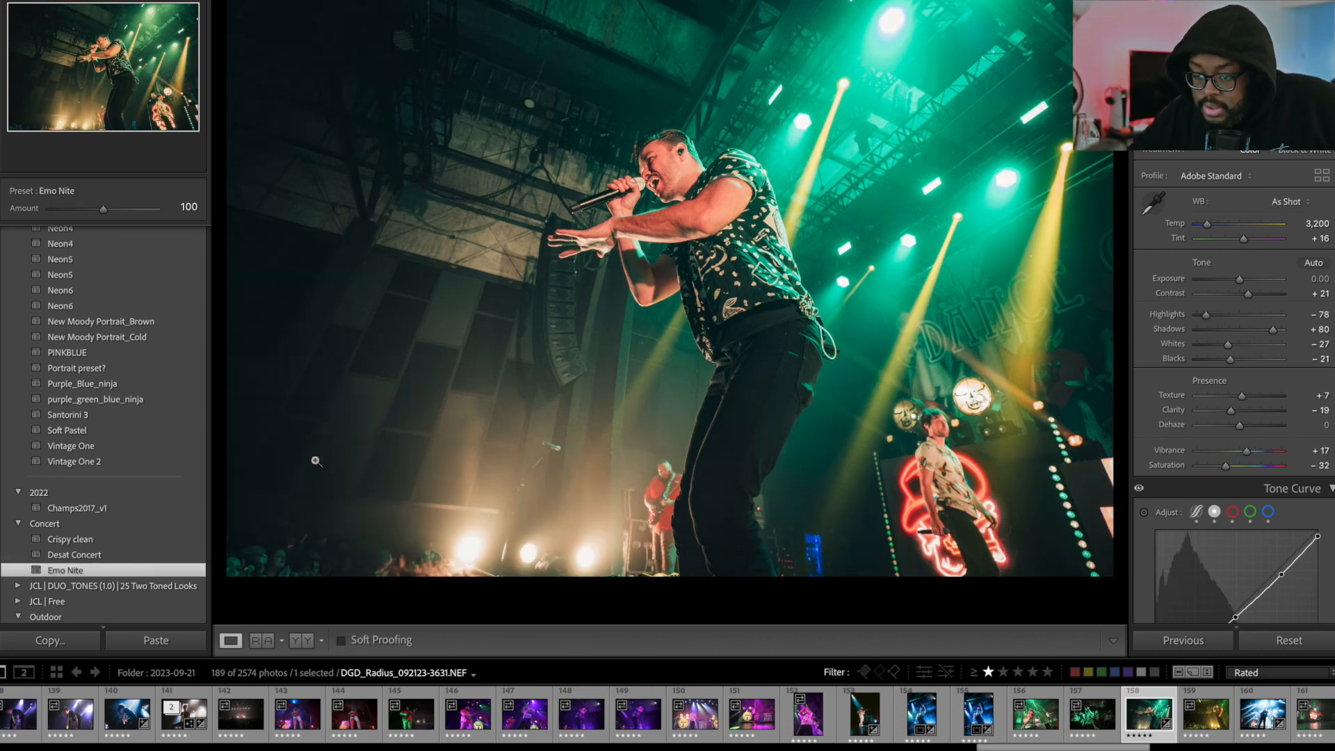
key(backslash)
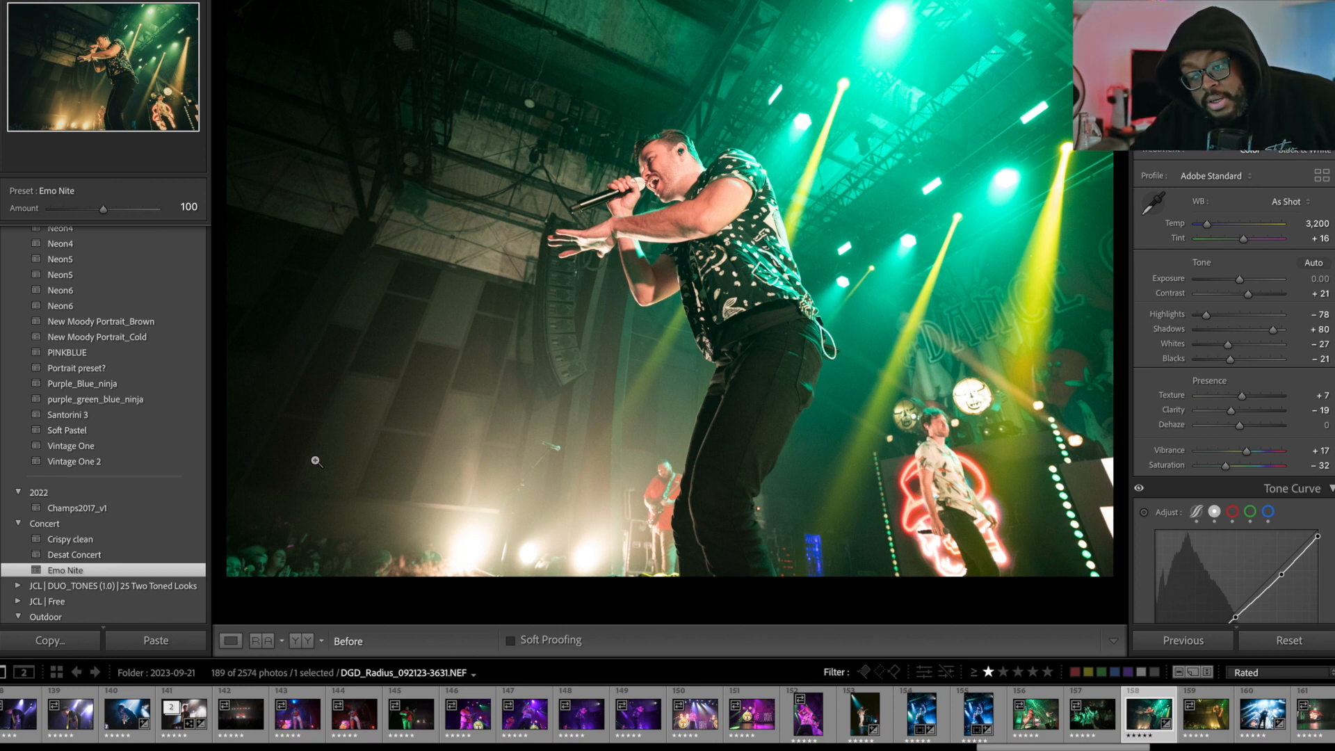
key(backslash)
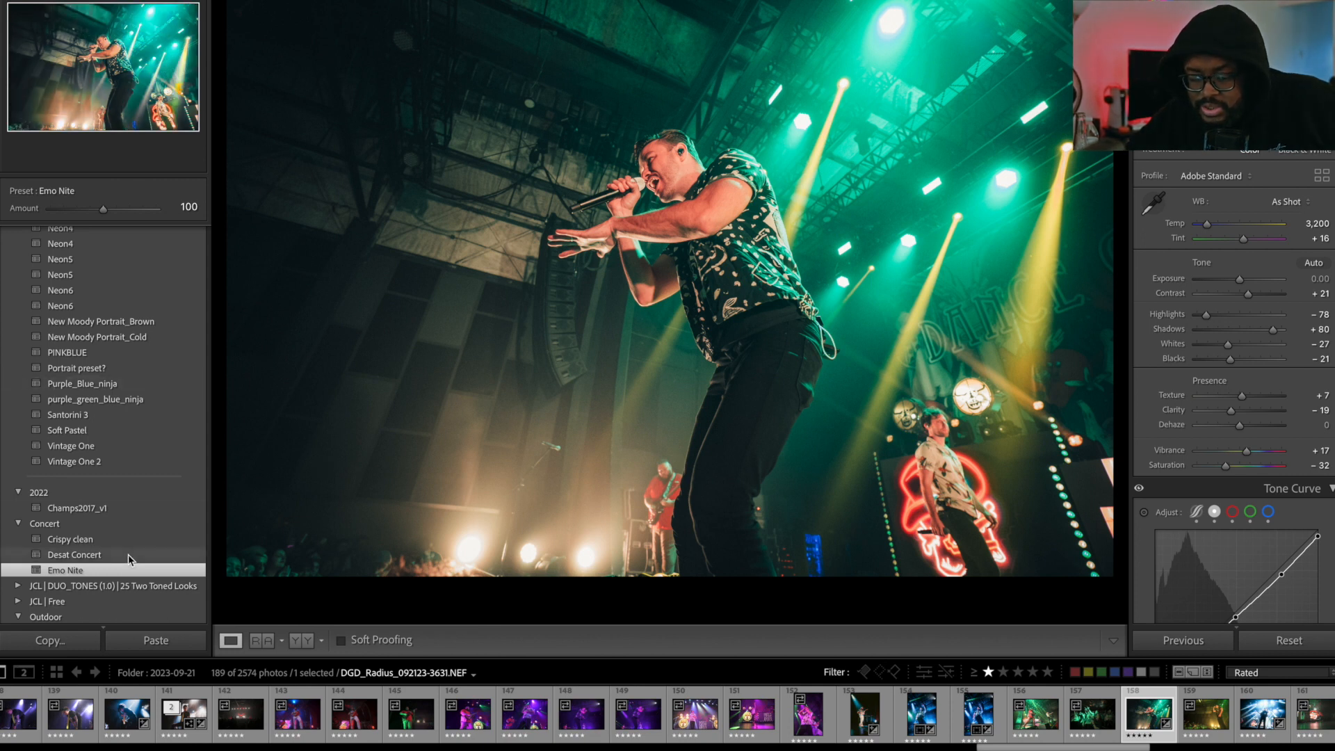
click(1202, 721)
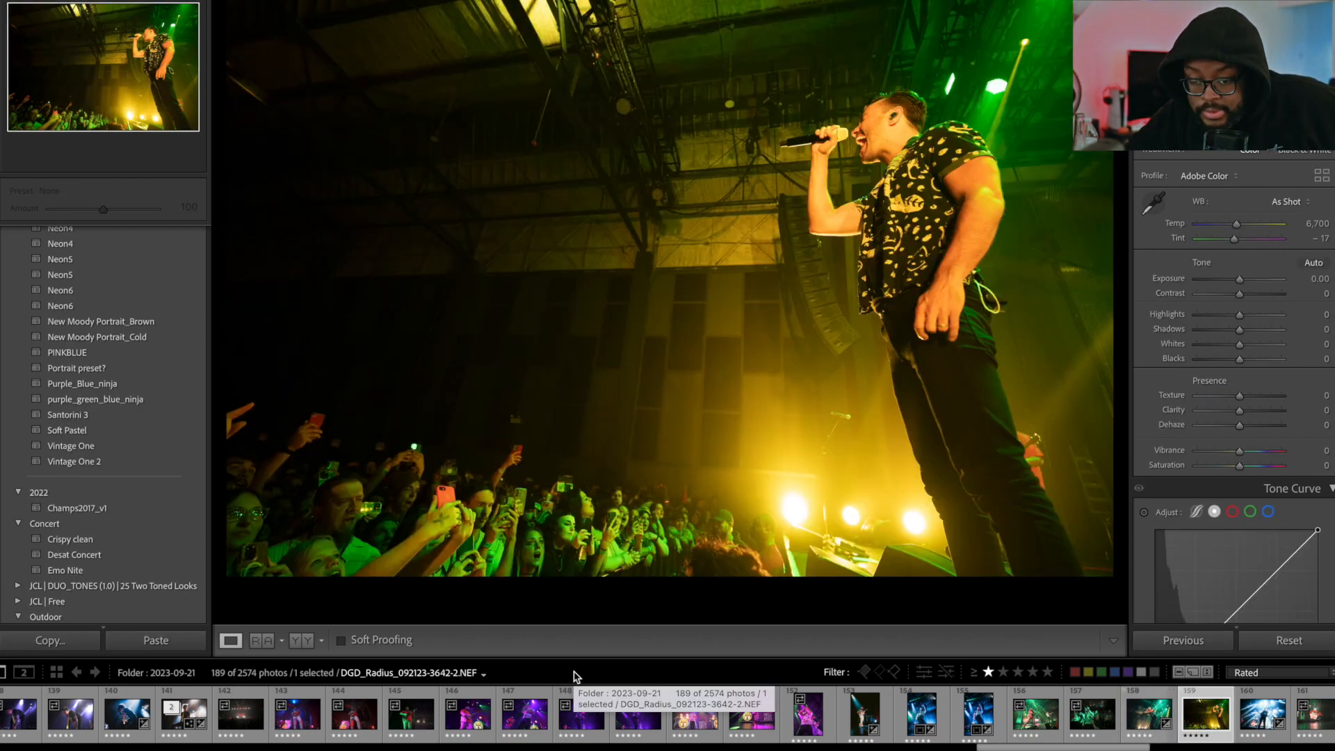
click(85, 571)
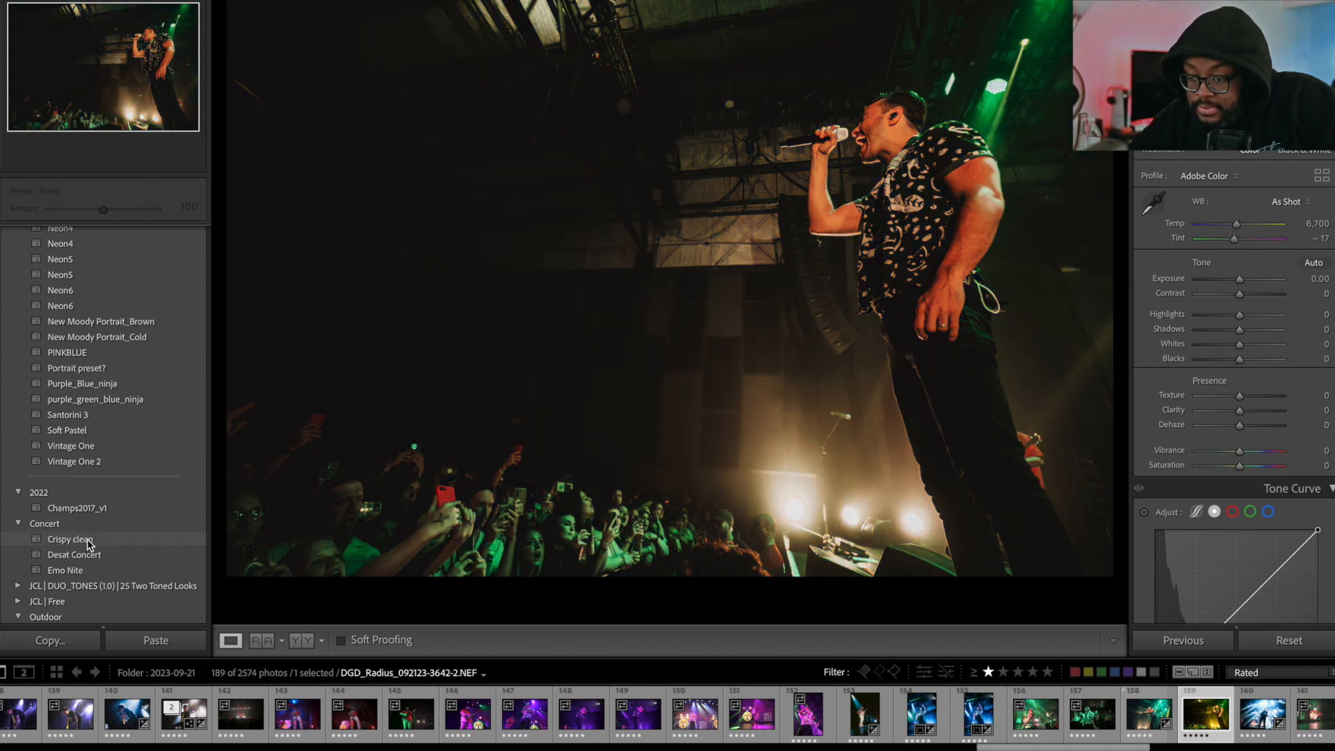
click(87, 541)
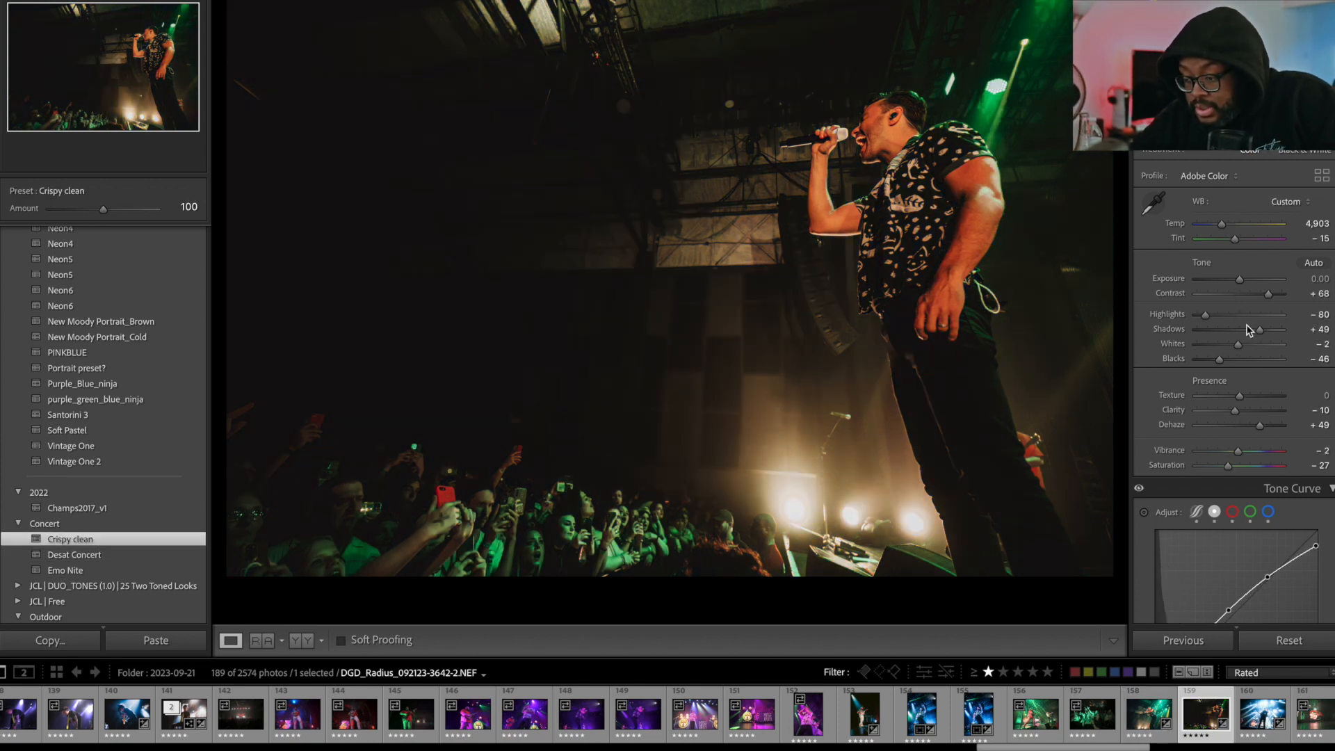
drag(1240, 279, 1244, 282)
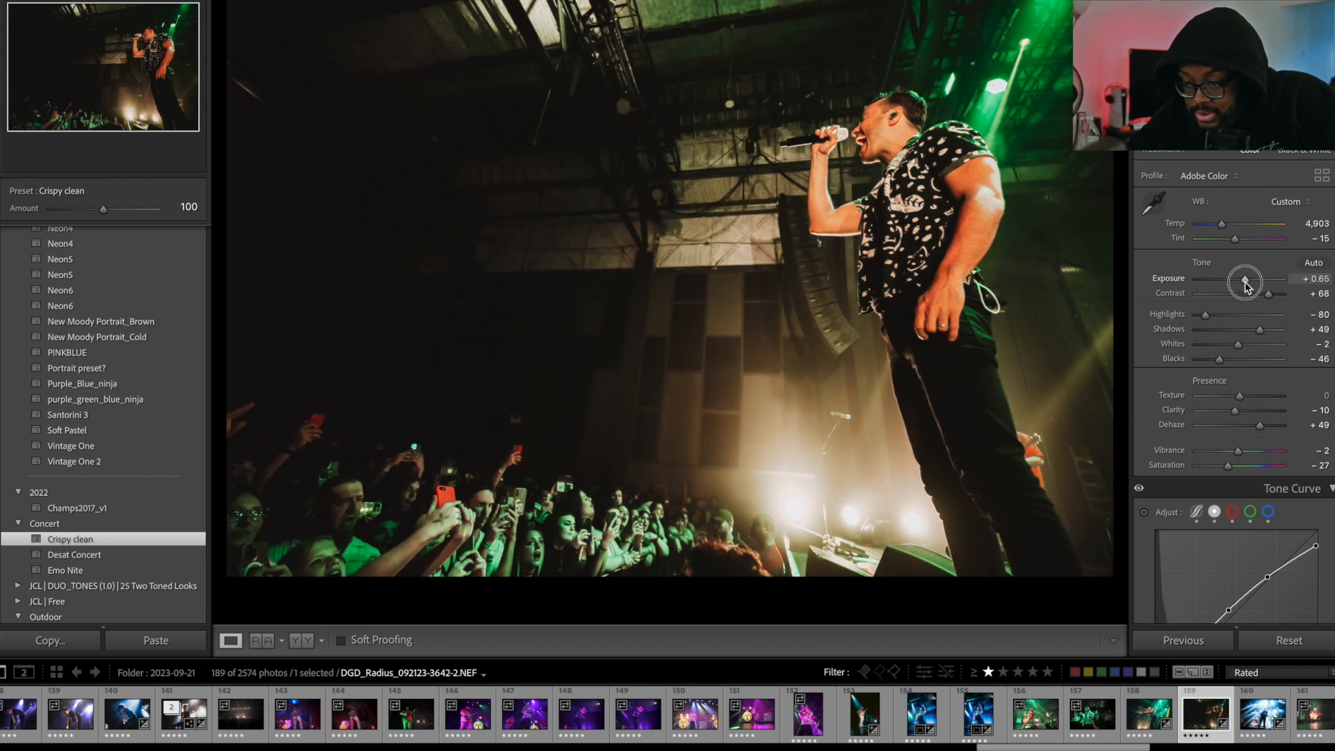
Reshape the tone curve by lifting midtones and highlights, lowering the black point, and moving the shadow point to input 66, output 81.
scroll(1245, 282, down, 3)
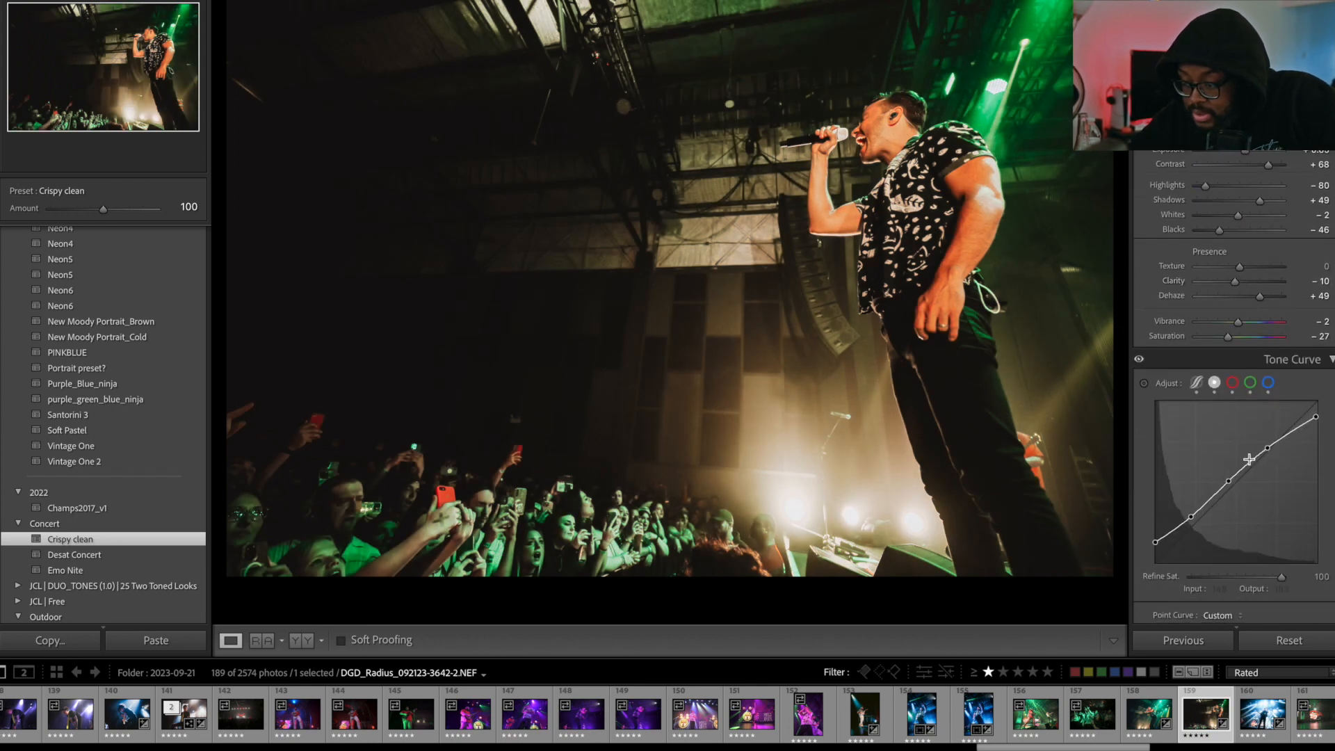
drag(1234, 483, 1235, 480)
drag(1191, 519, 1194, 516)
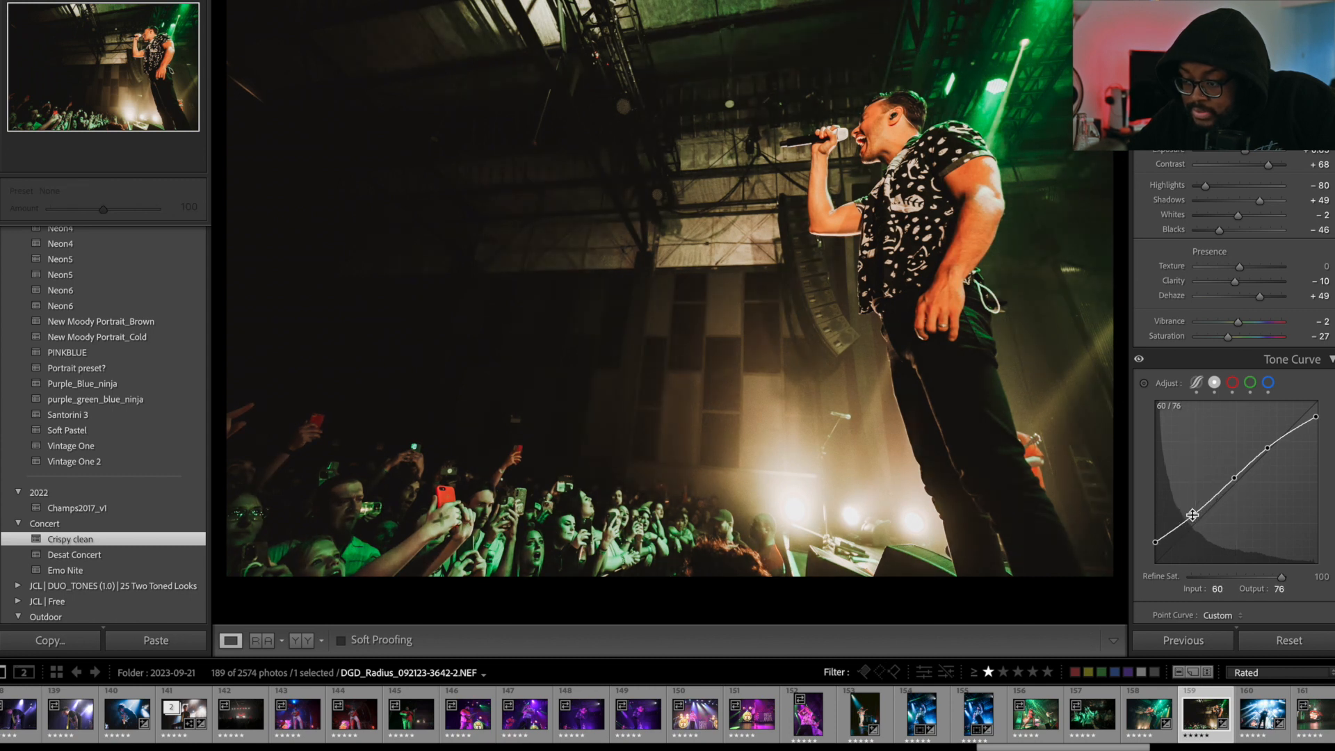
mouse_move(1268, 447)
mouse_down()
mouse_move(1286, 433)
mouse_move(1276, 411)
mouse_move(1281, 446)
mouse_up()
drag(1156, 543, 1198, 514)
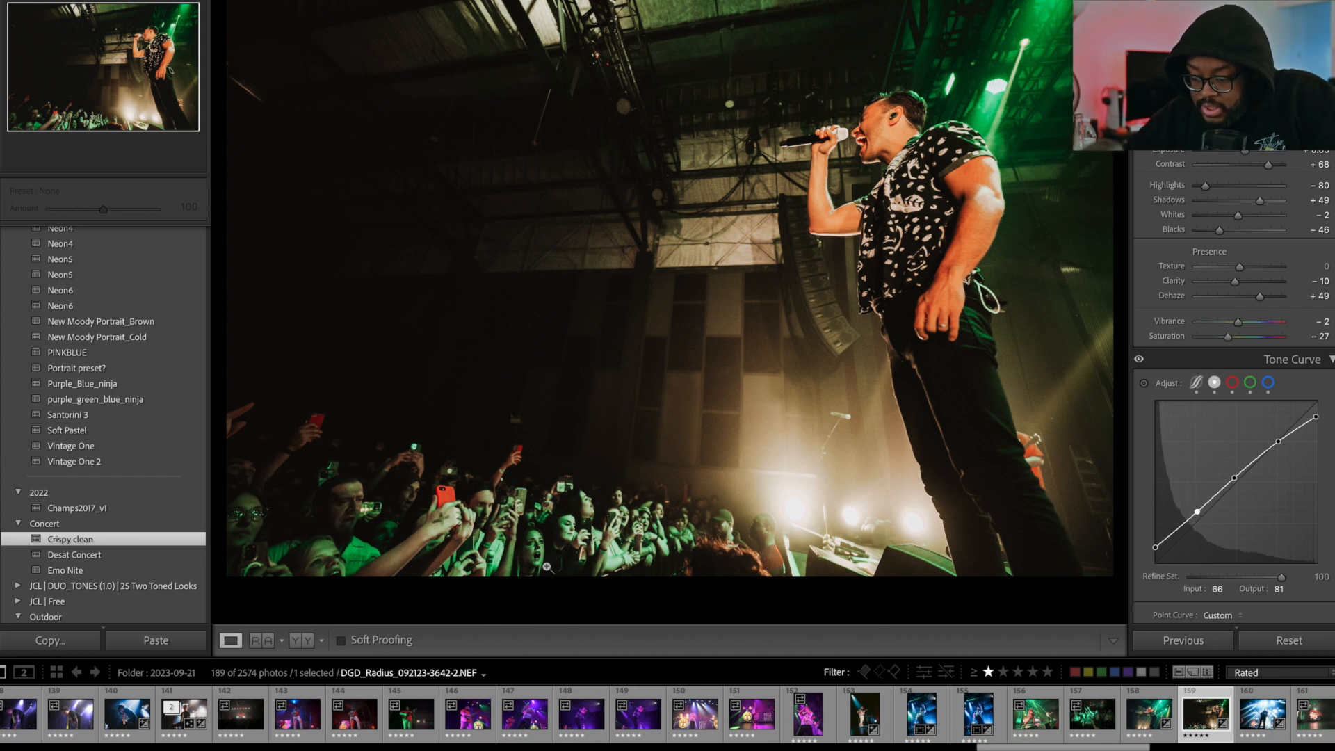
Open the photo DGD_Radius_092123-3655.NEF and compare its edited version with the original.
click(1256, 725)
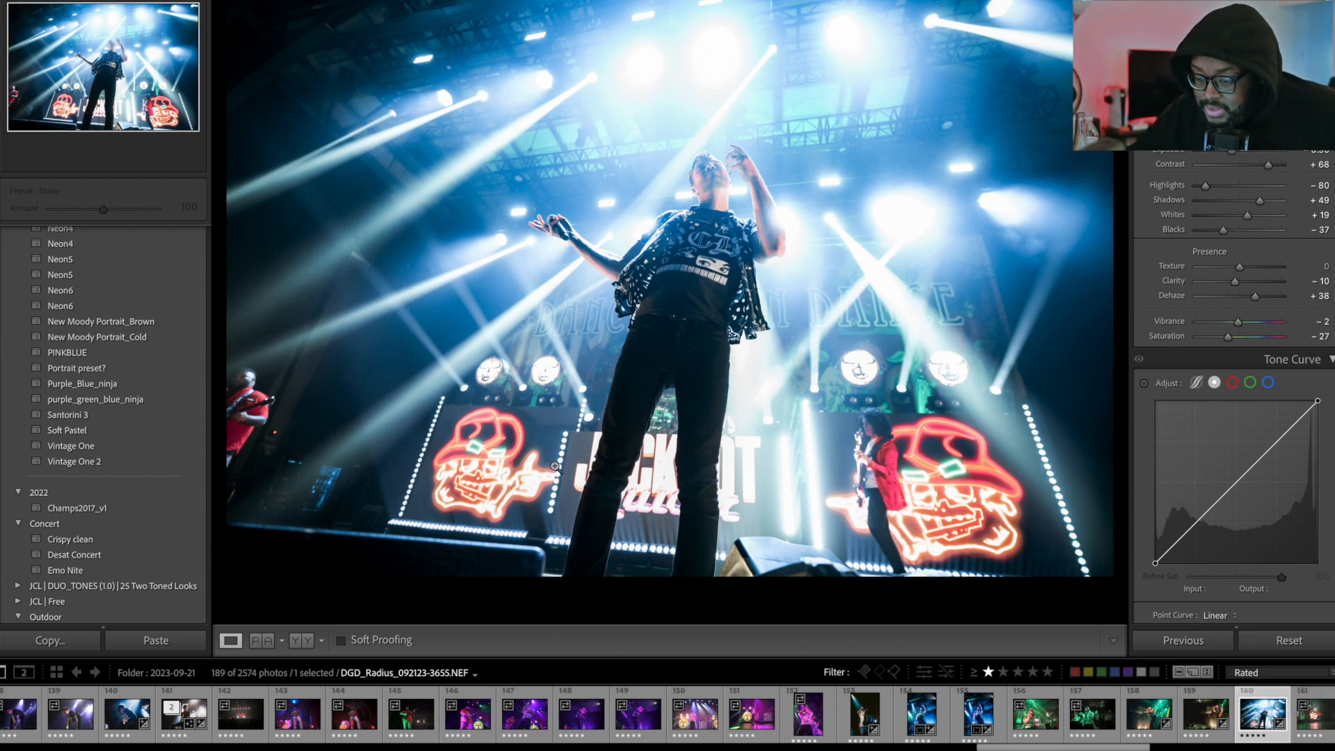
key(backslash)
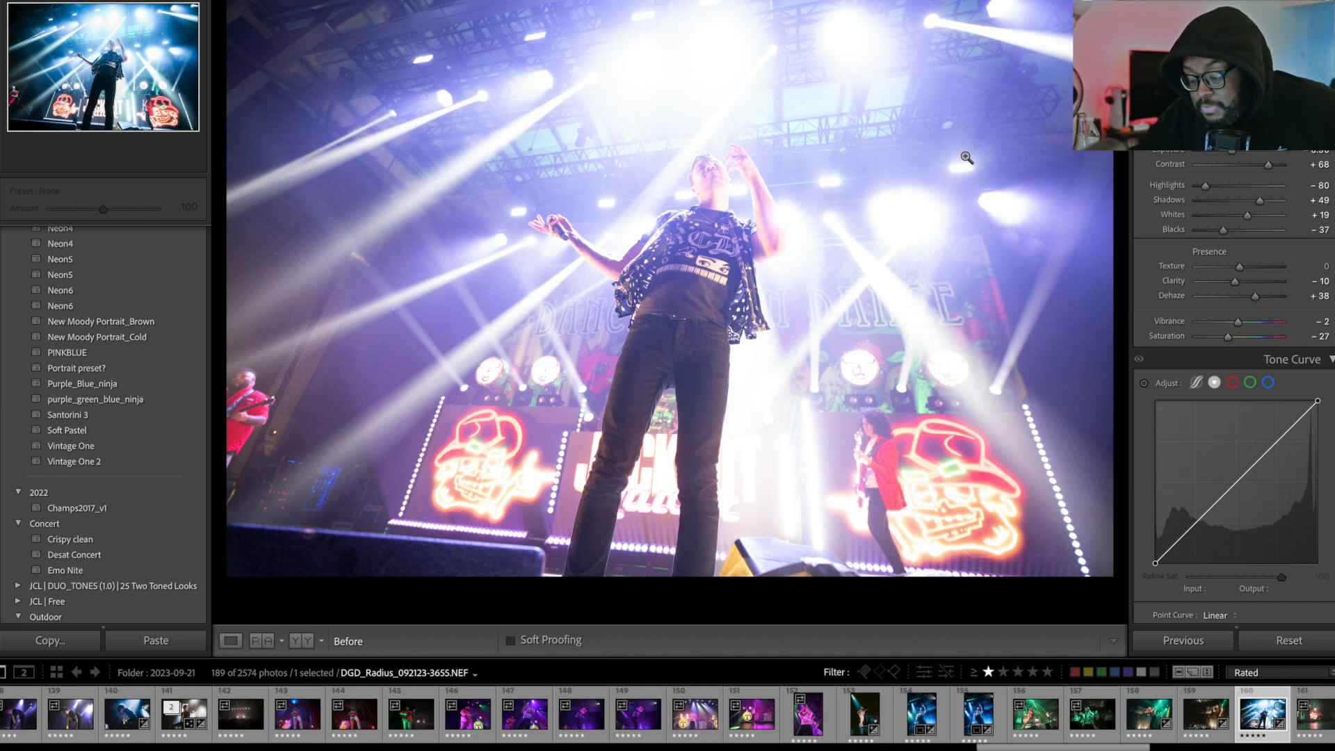
key(backslash)
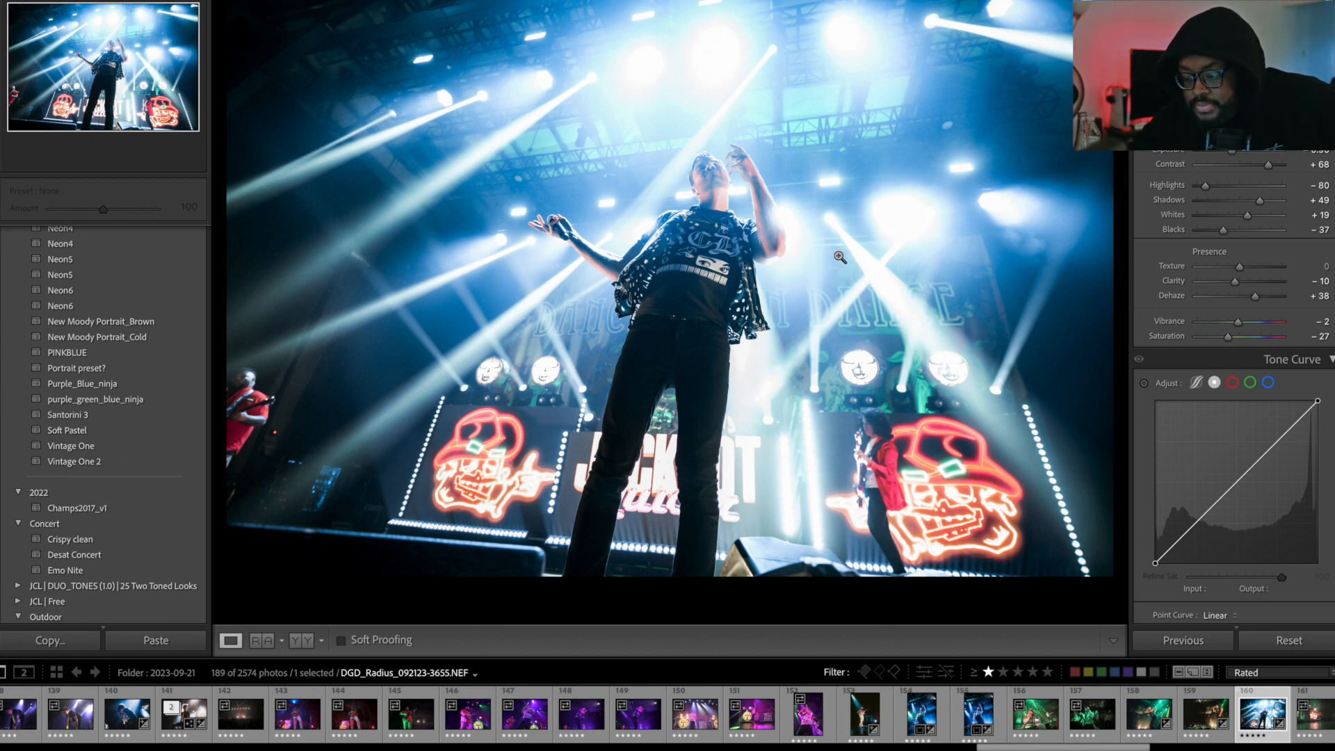
Paste the previous photo's develop settings onto DGD_Radius_092123-3475.NEF and raise its exposure to +0.20.
scroll(1327, 733, right, 9)
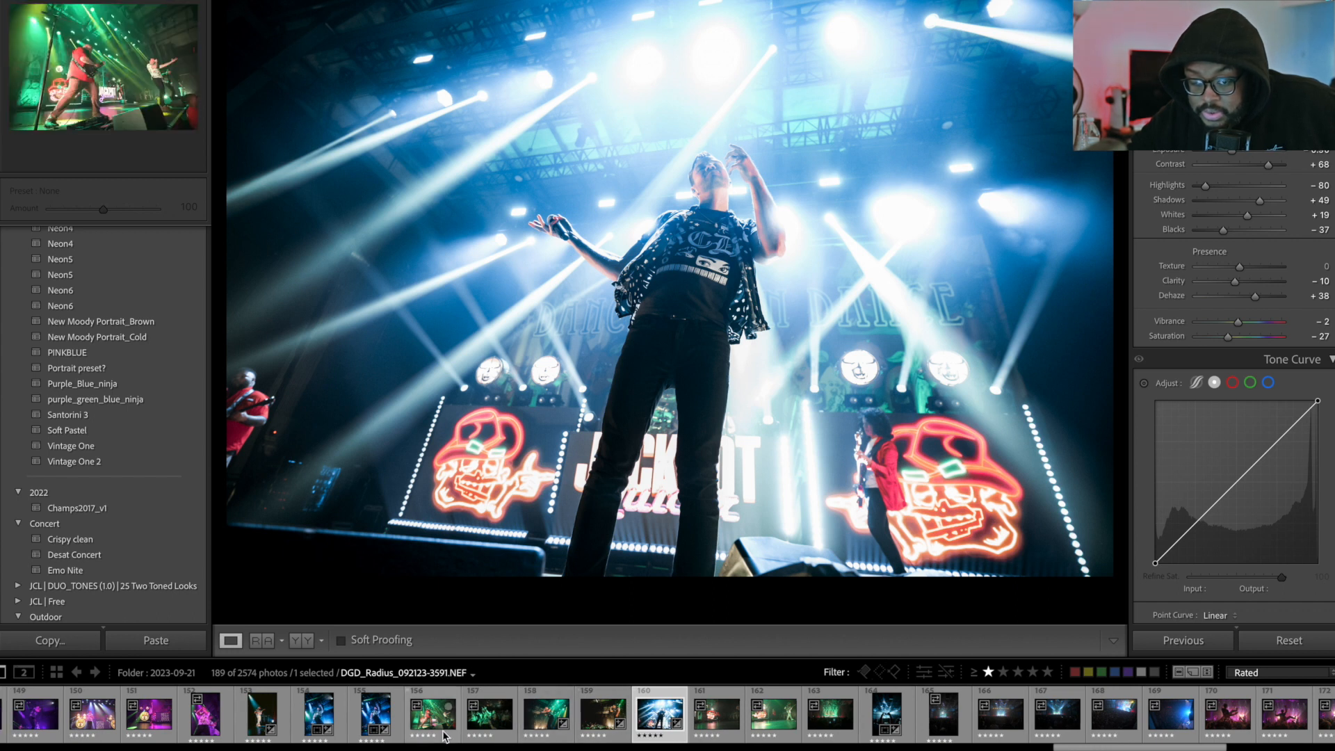
scroll(442, 727, up, 5)
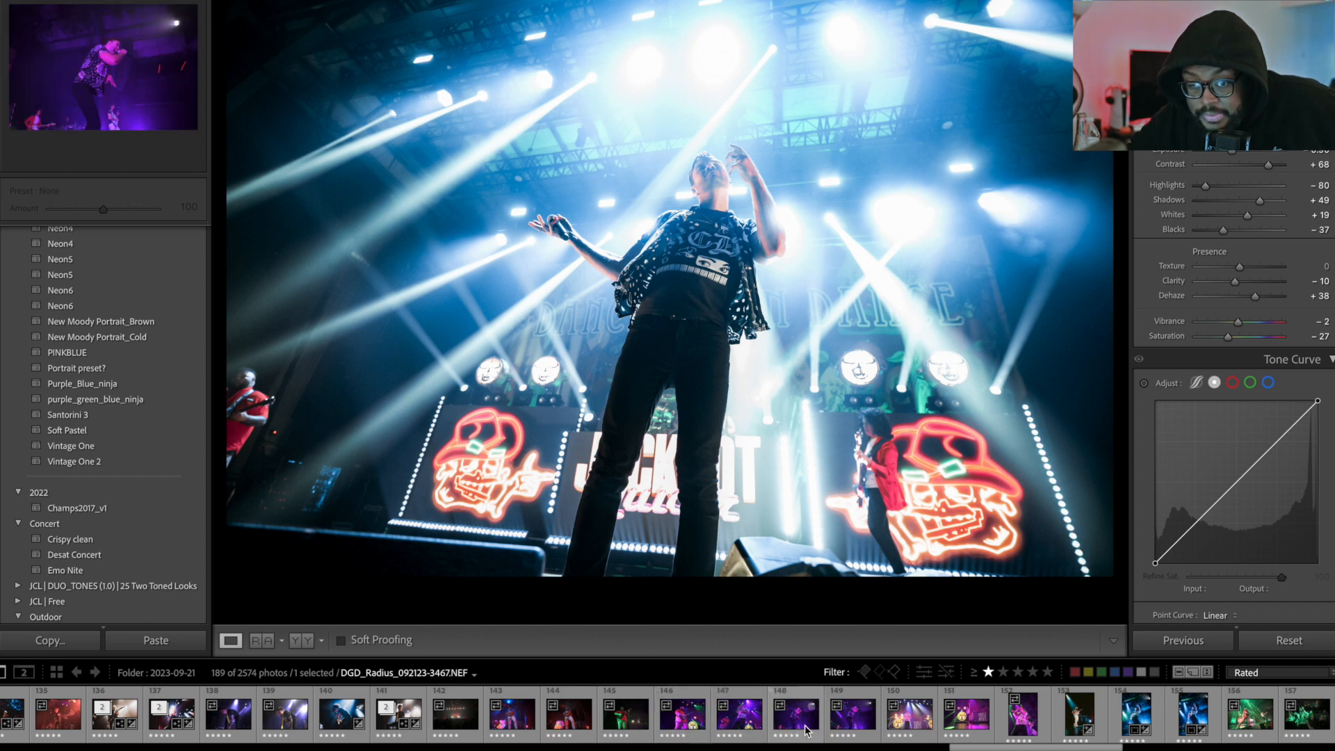
click(899, 727)
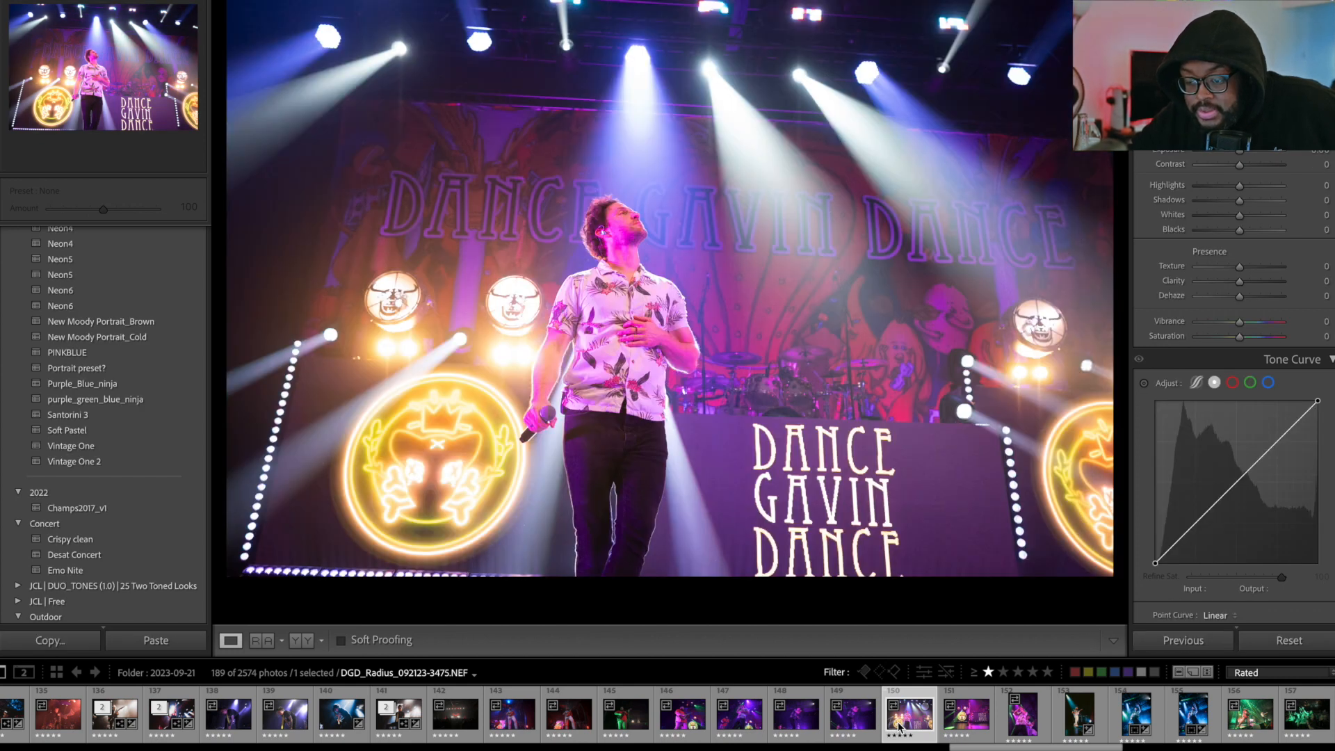
right_click(899, 727)
mouse_move(1009, 569)
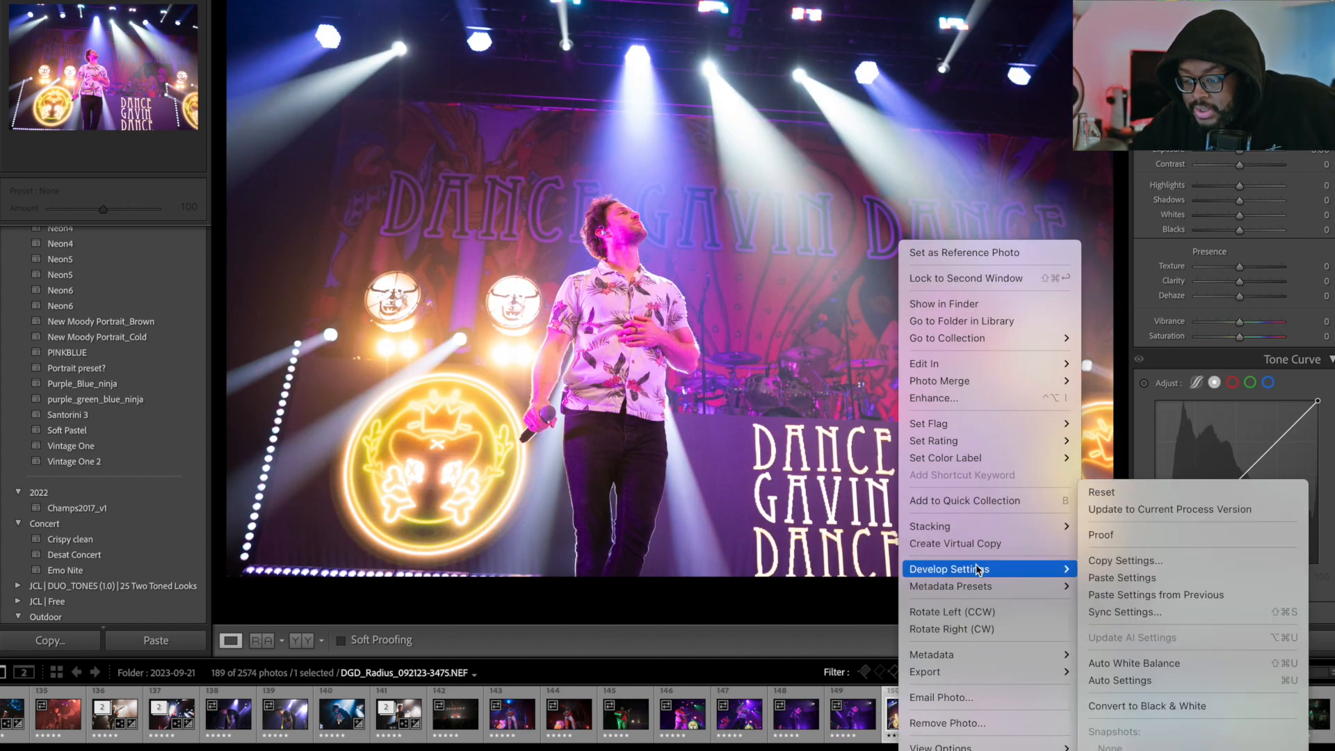
click(1133, 596)
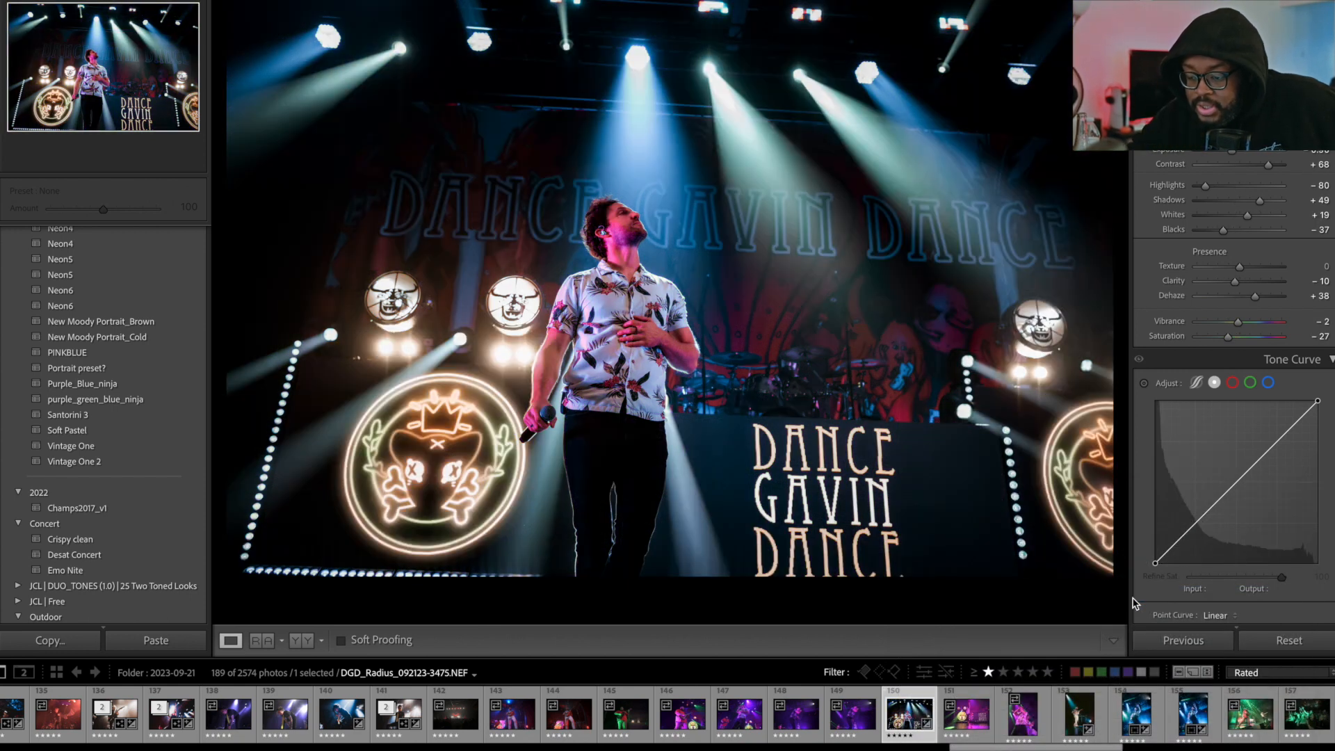
drag(1232, 151, 1243, 154)
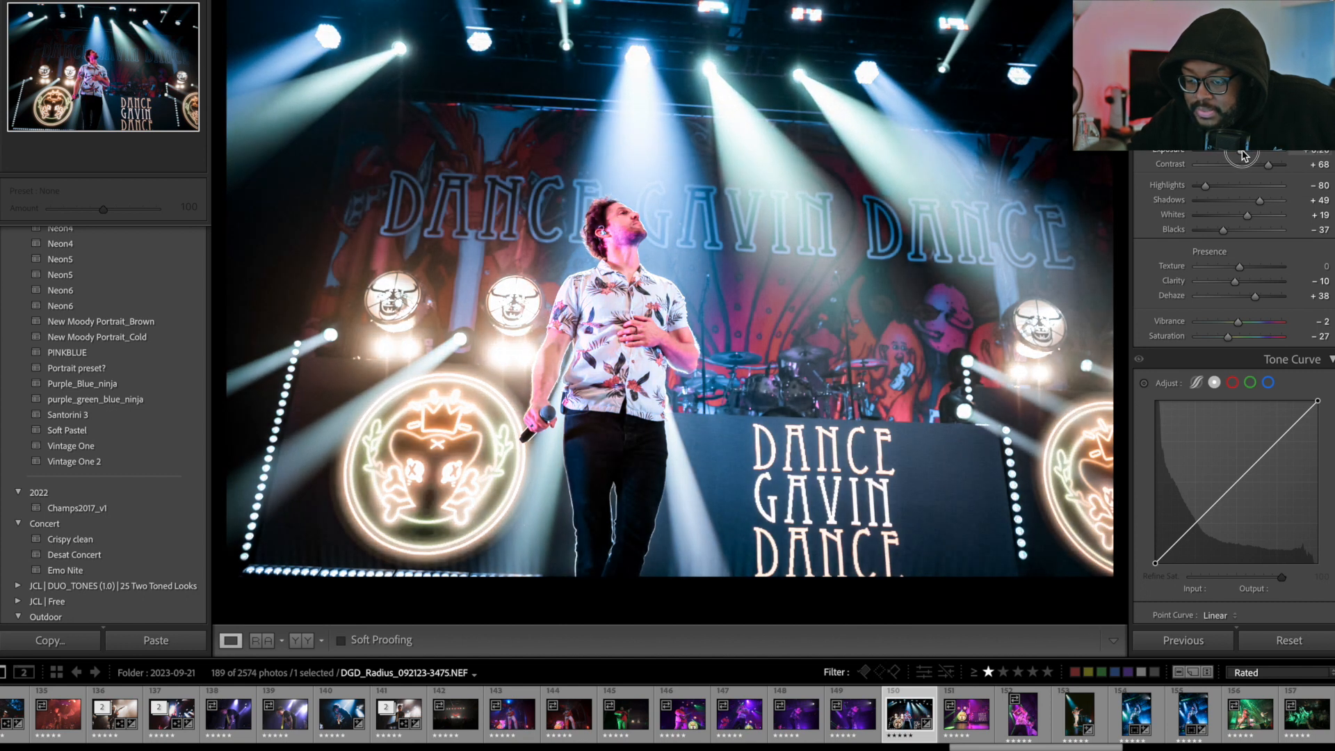
Sample a neutral near the singer's waist for white balance and lower the exposure to −0.55.
scroll(1200, 210, up, 3)
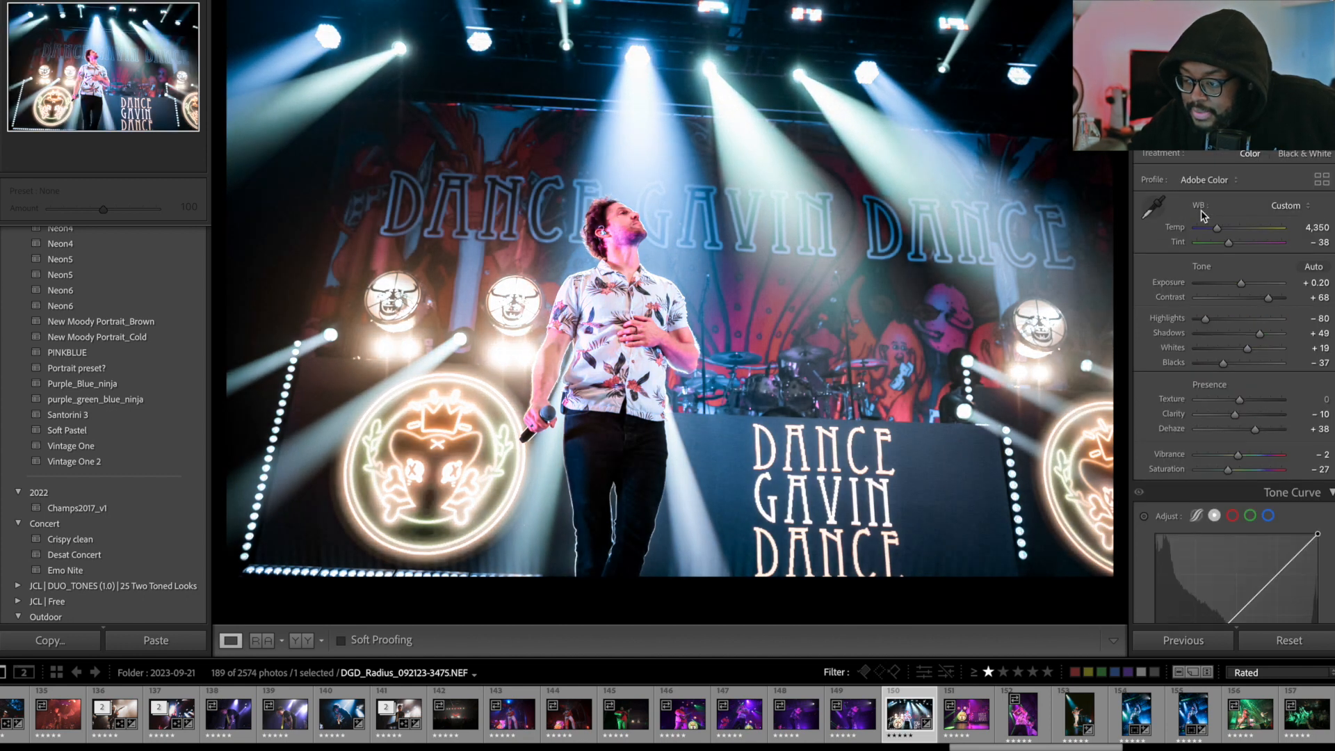
click(1153, 203)
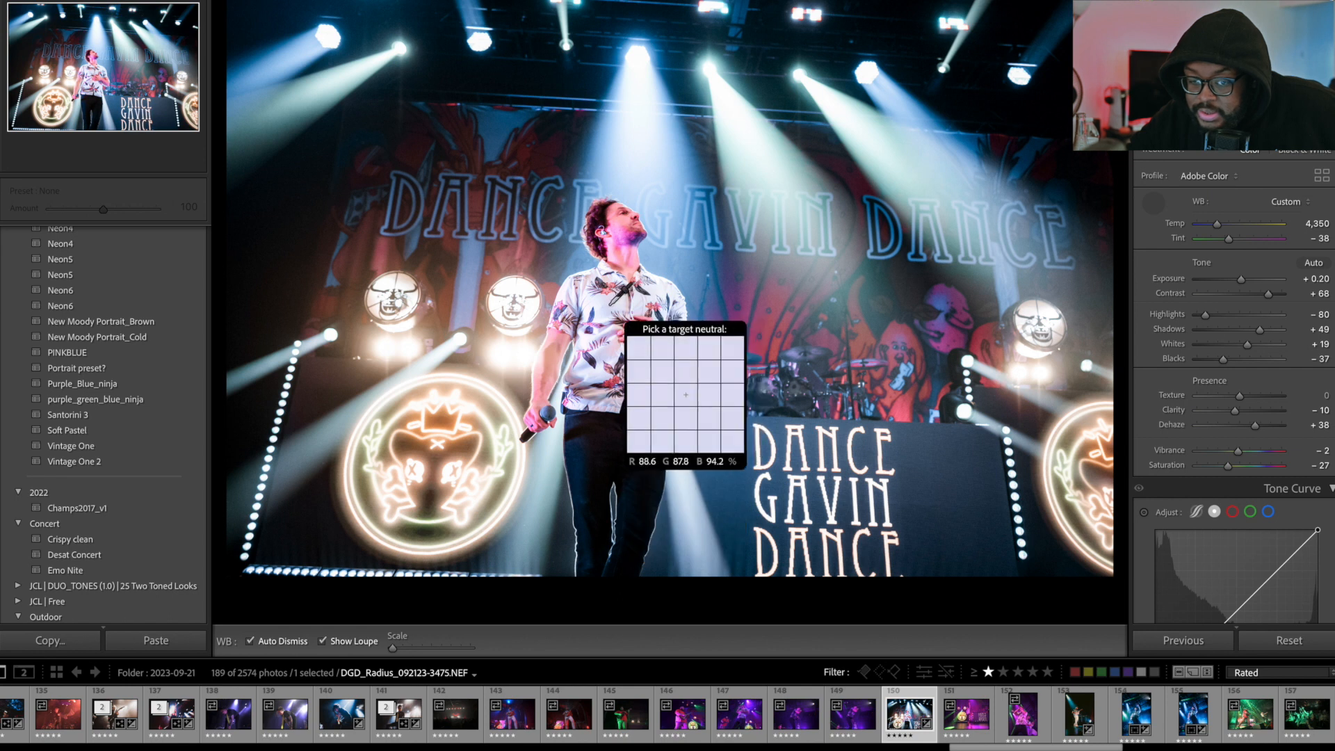
click(686, 395)
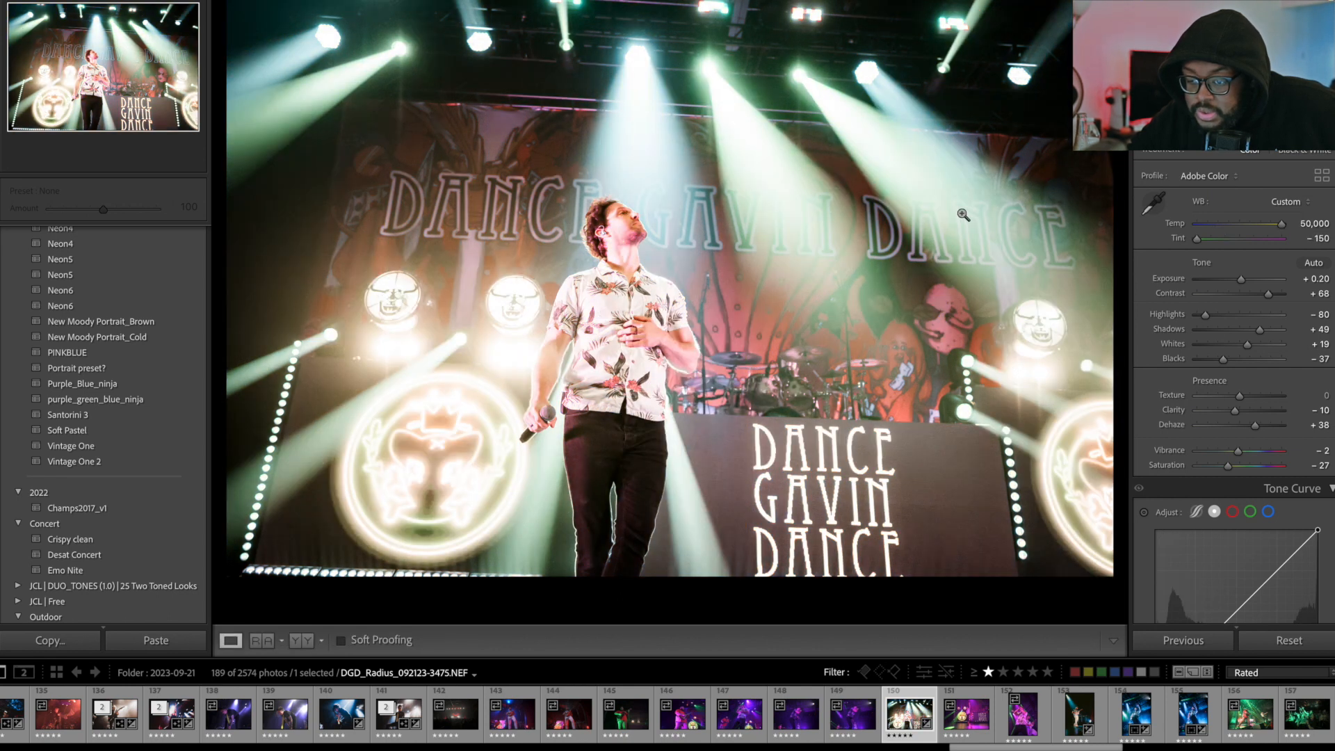
drag(1251, 280, 1237, 281)
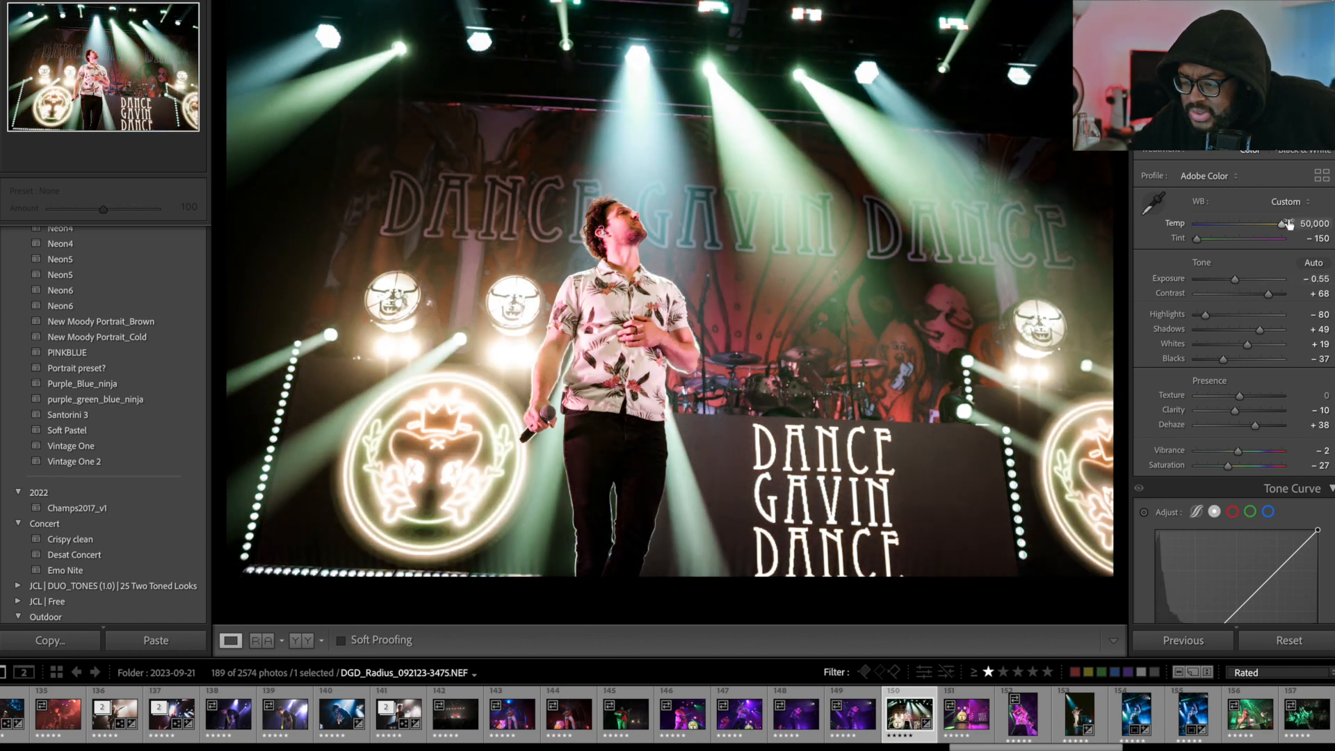
Cool the photo's white balance temperature to 4,669 and raise the exposure.
drag(1286, 227, 1225, 224)
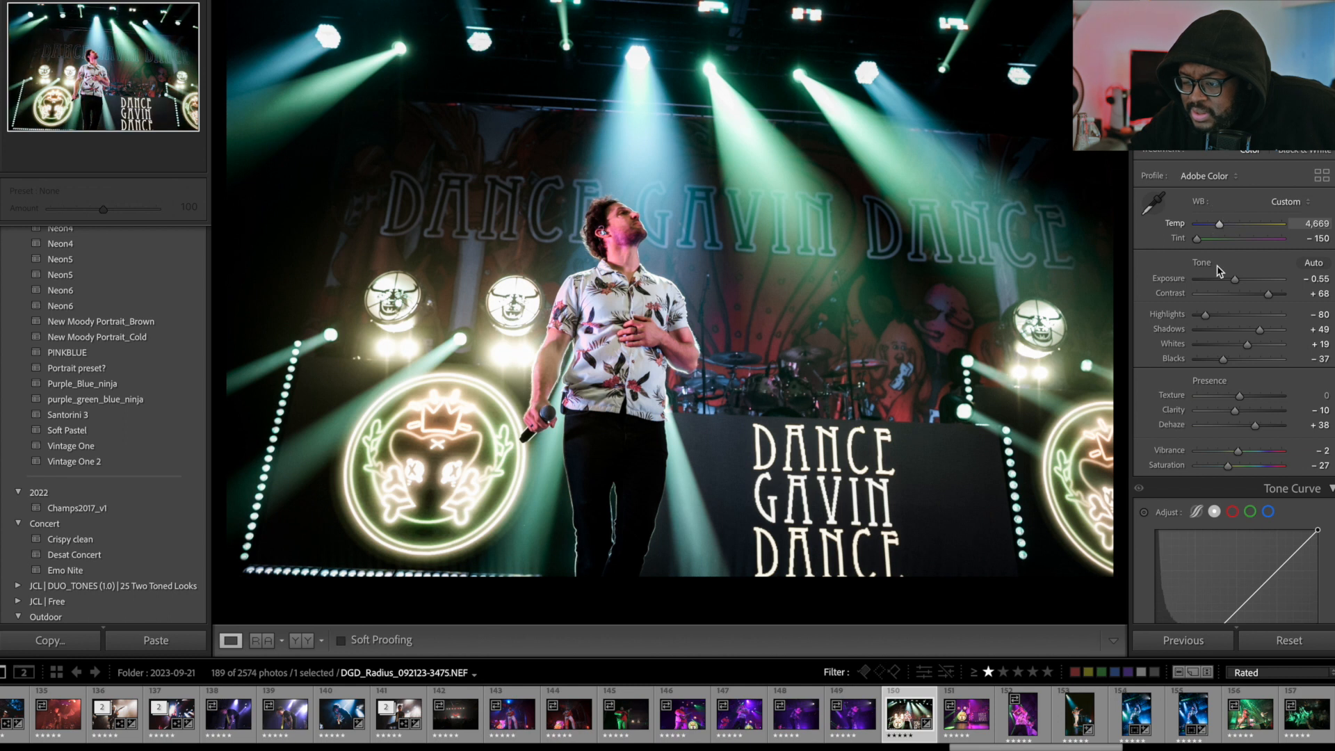
drag(1235, 279, 1241, 284)
Reduce the magenta hue to +40 using the targeted Hue adjustment on the singer's face and neck.
scroll(1240, 279, down, 10)
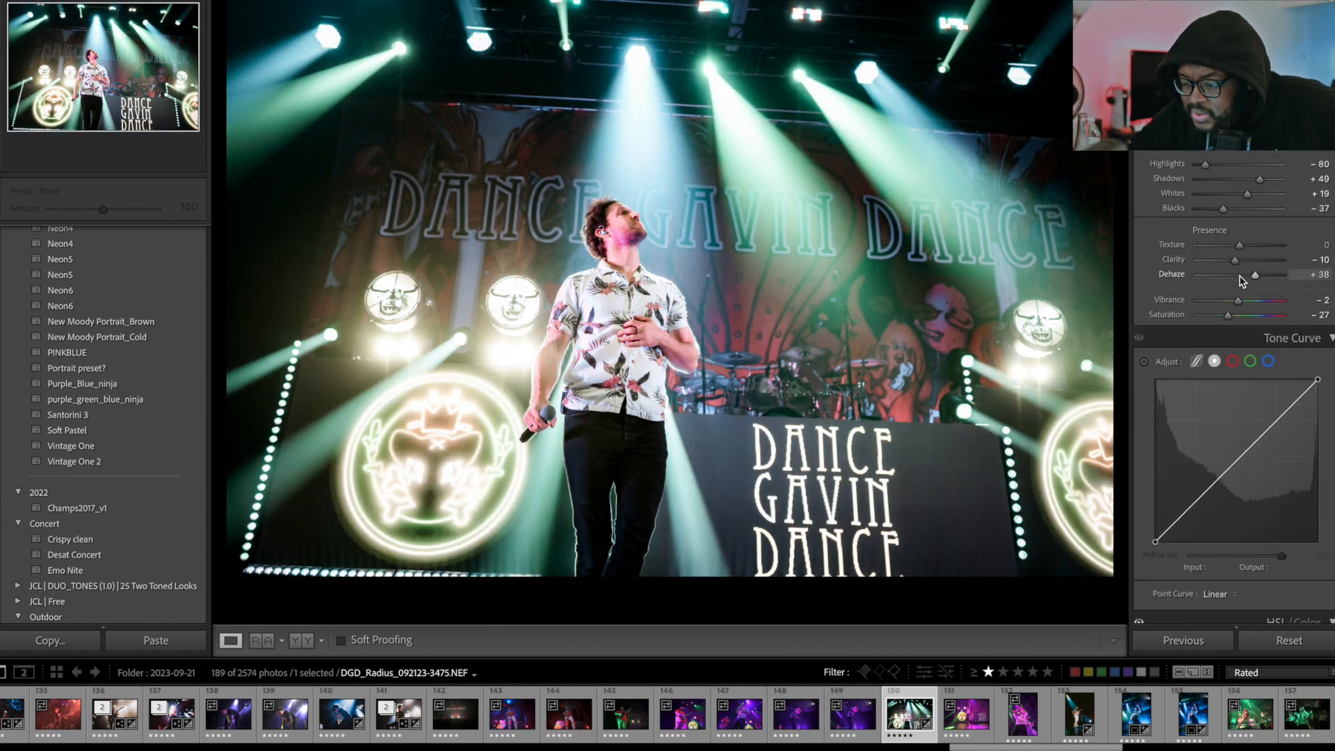
scroll(1240, 277, down, 5)
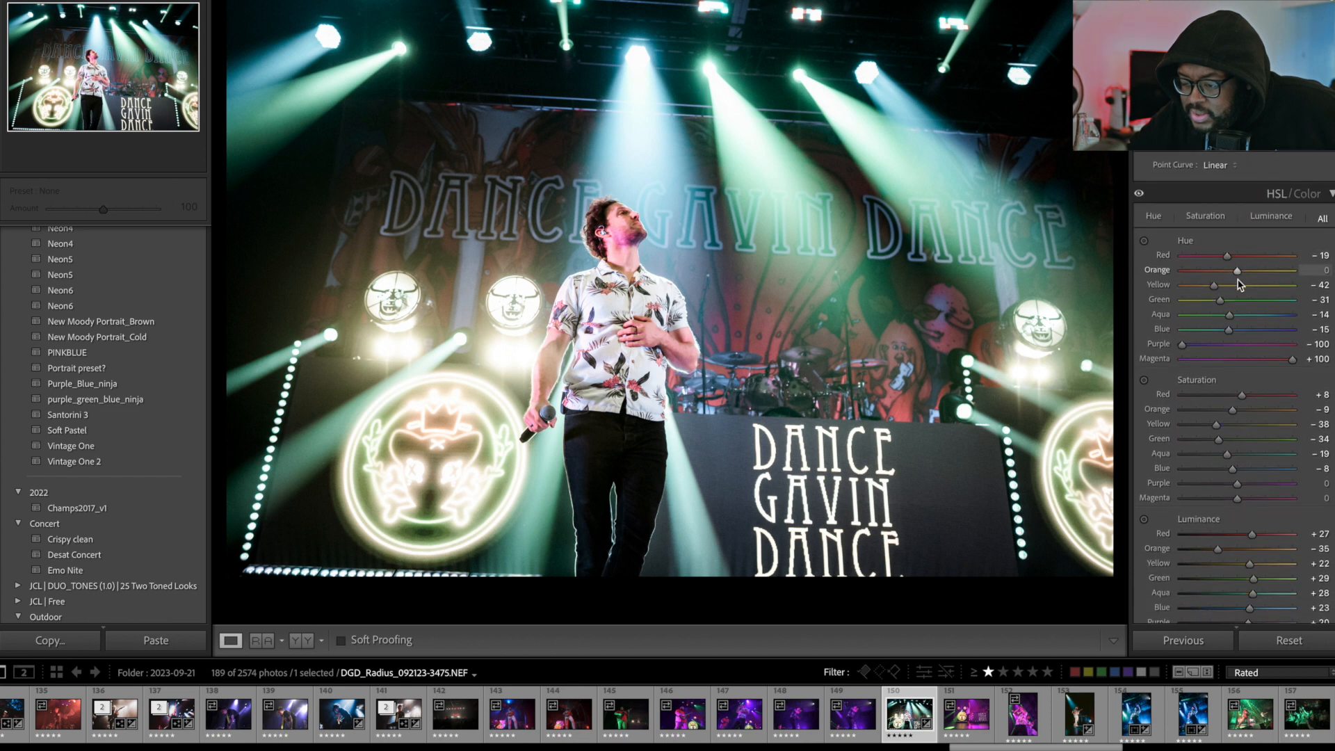
click(1144, 241)
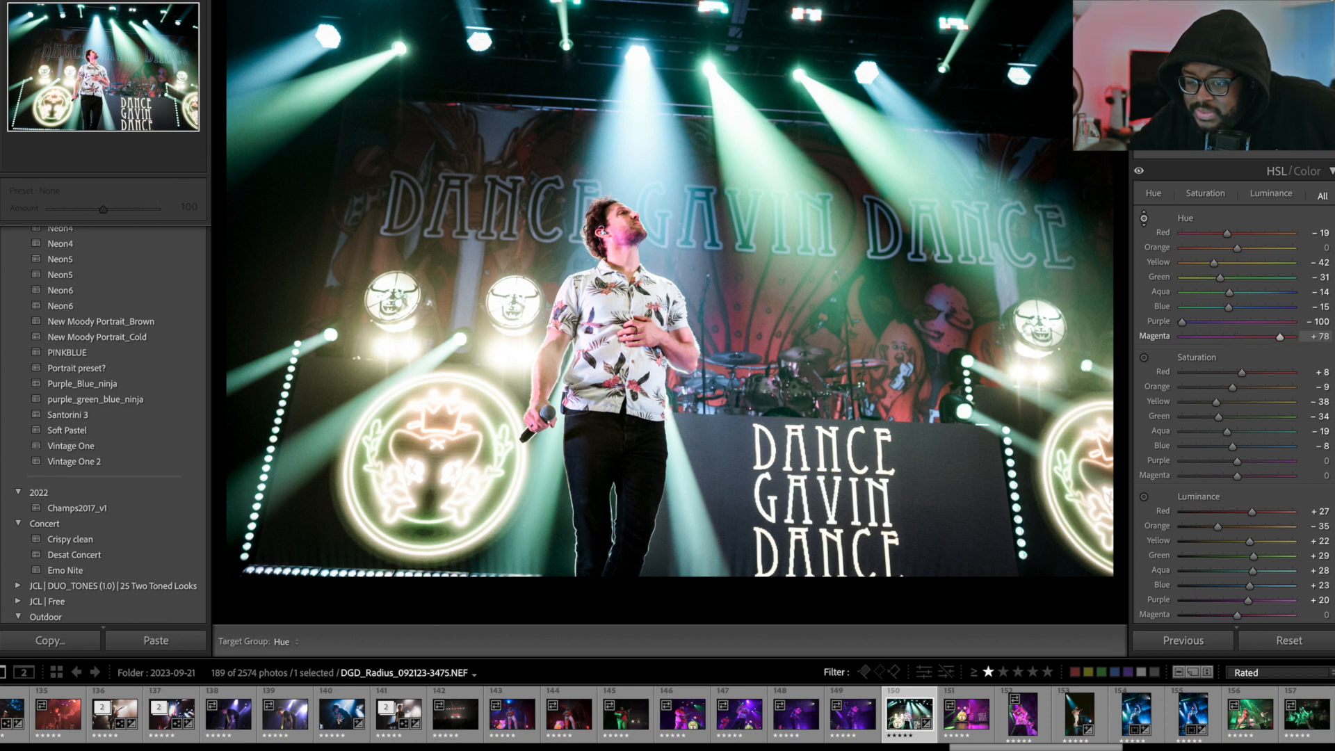
drag(631, 238, 632, 242)
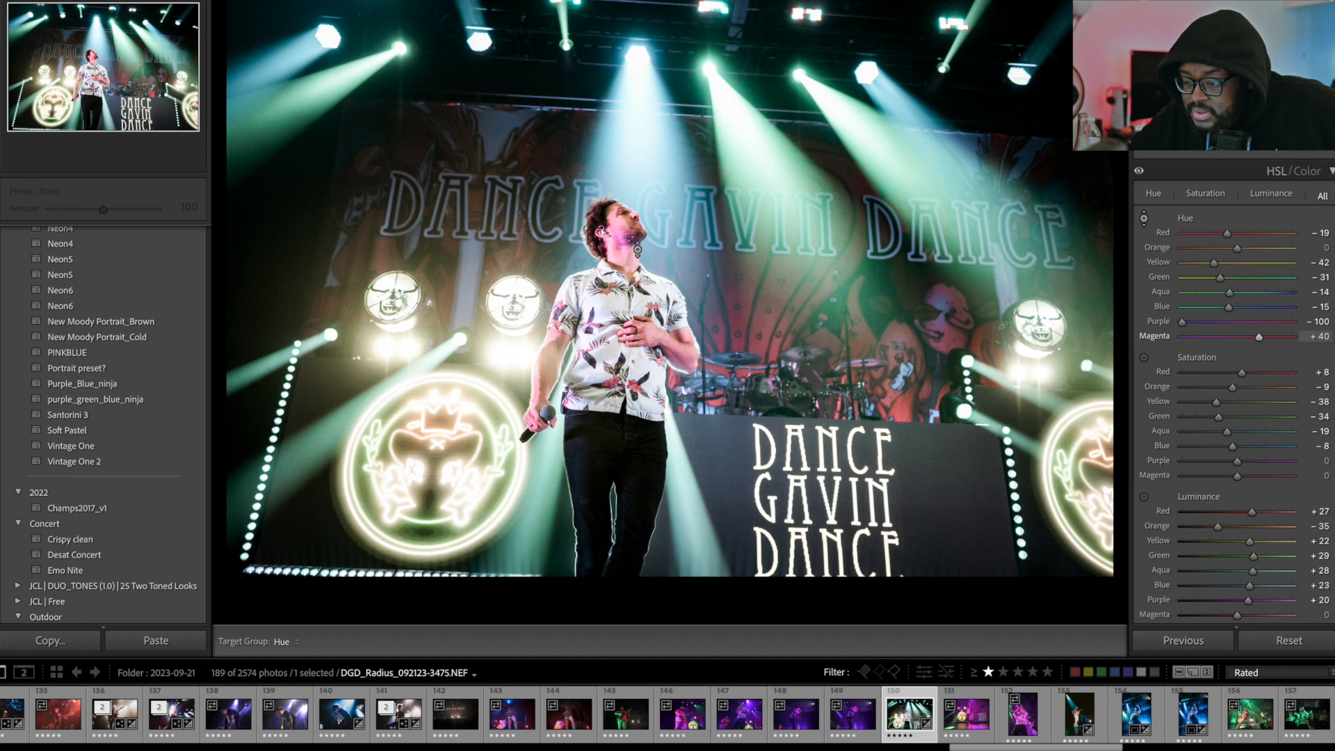
Set the red saturation to +15 and magenta saturation to +4 with the targeted Saturation adjustment on the backdrop artwork.
click(1143, 358)
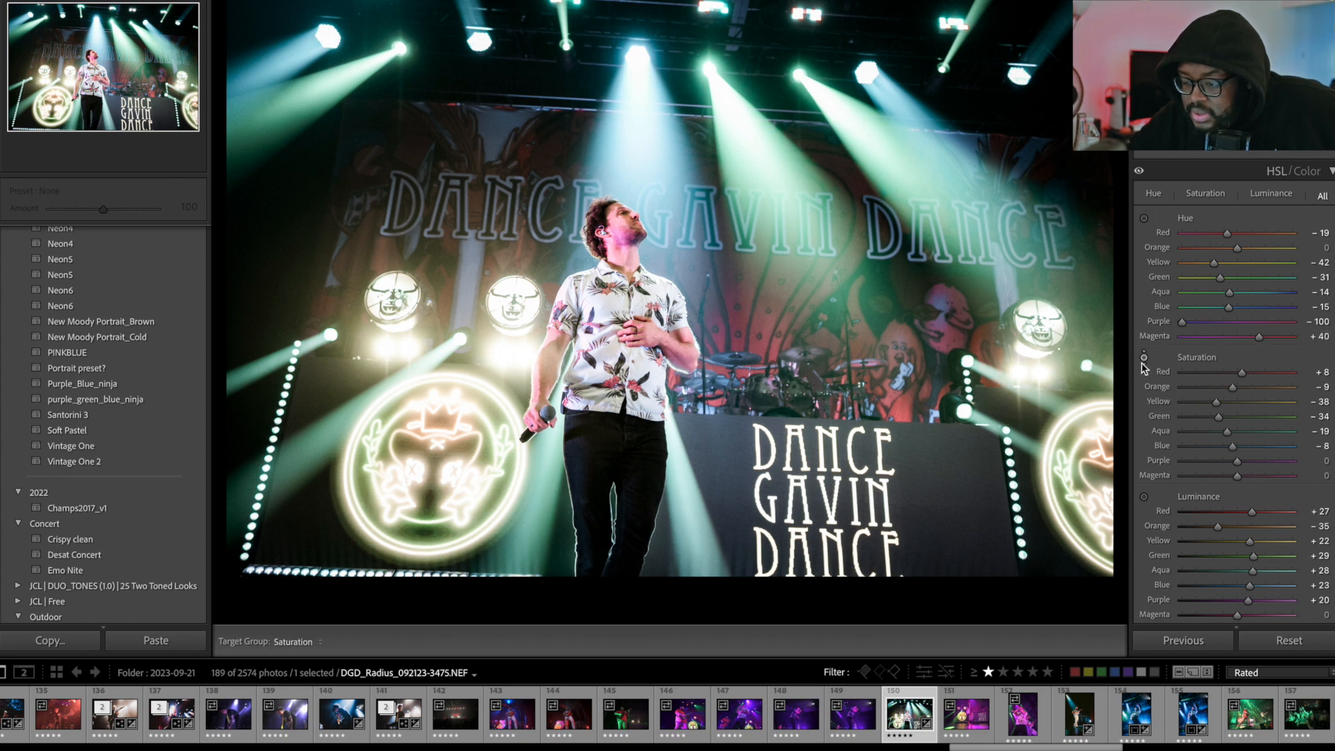
drag(1236, 475, 1227, 475)
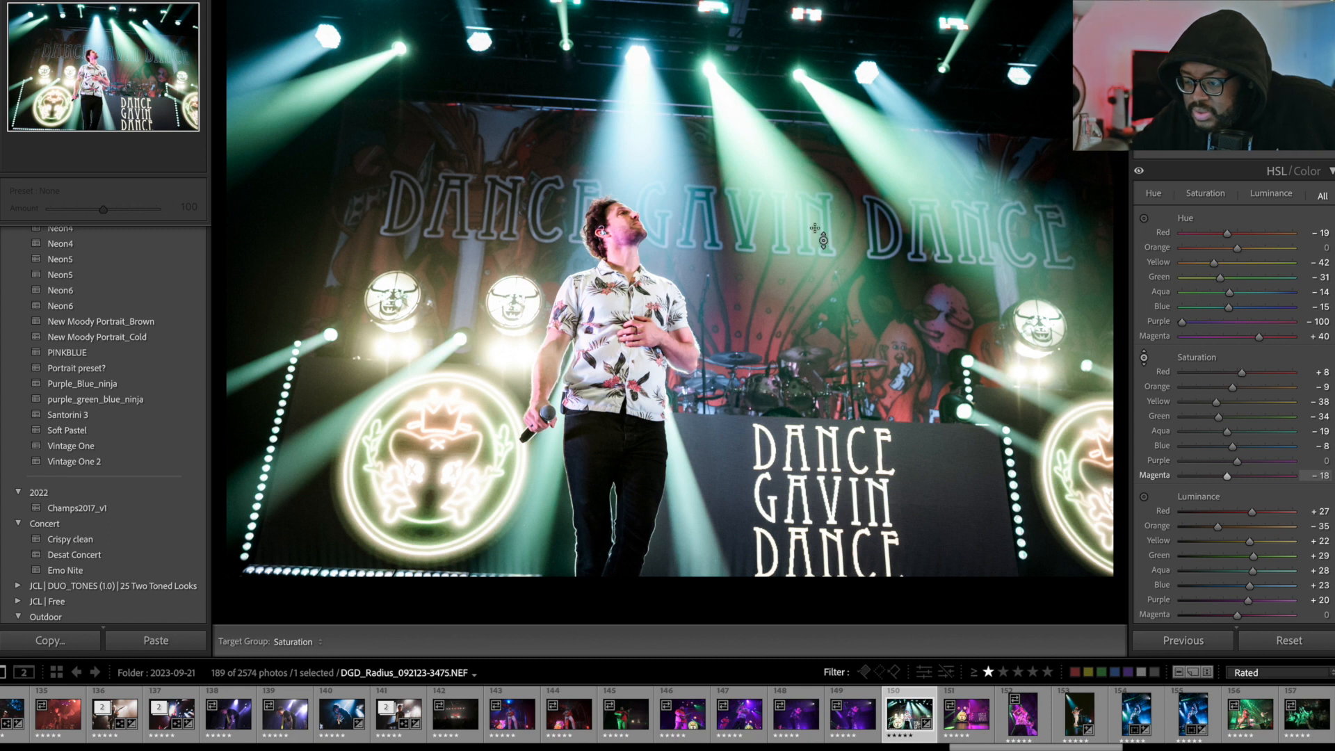
drag(885, 353, 885, 351)
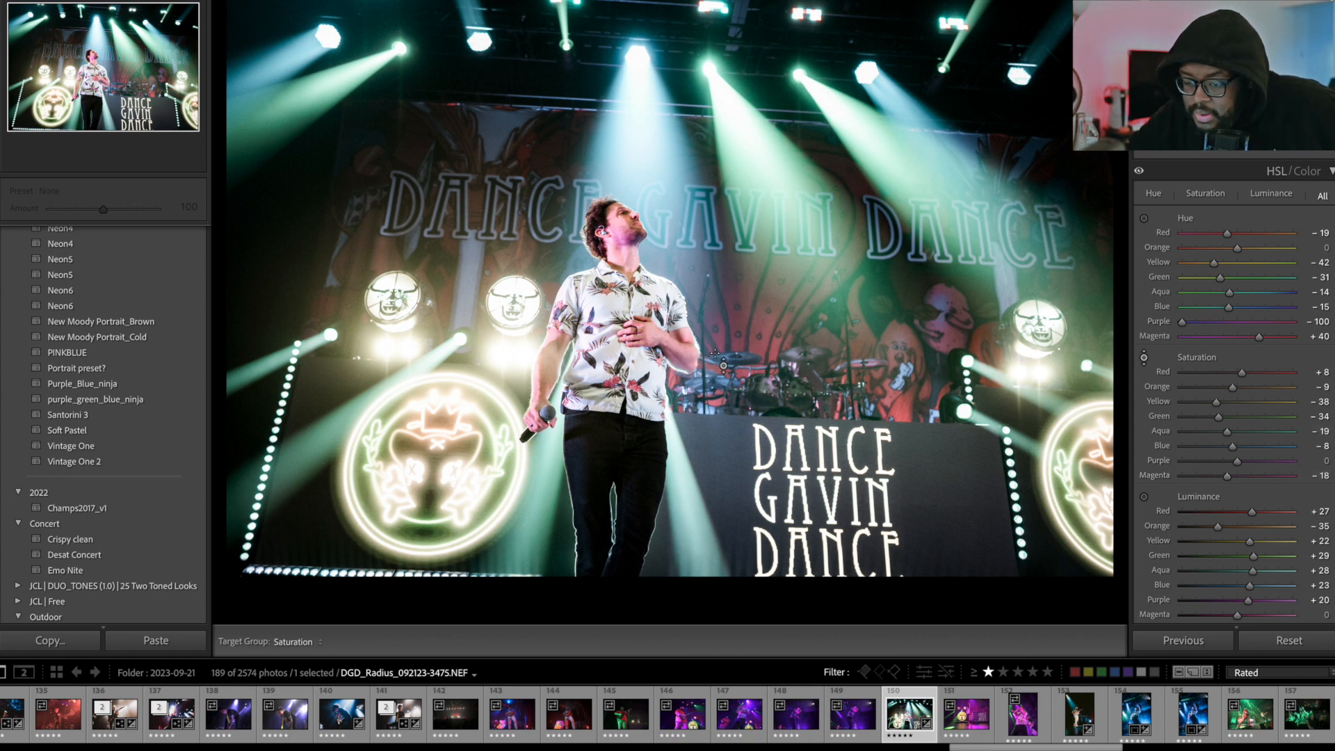
drag(1227, 476, 1235, 476)
drag(886, 342, 885, 337)
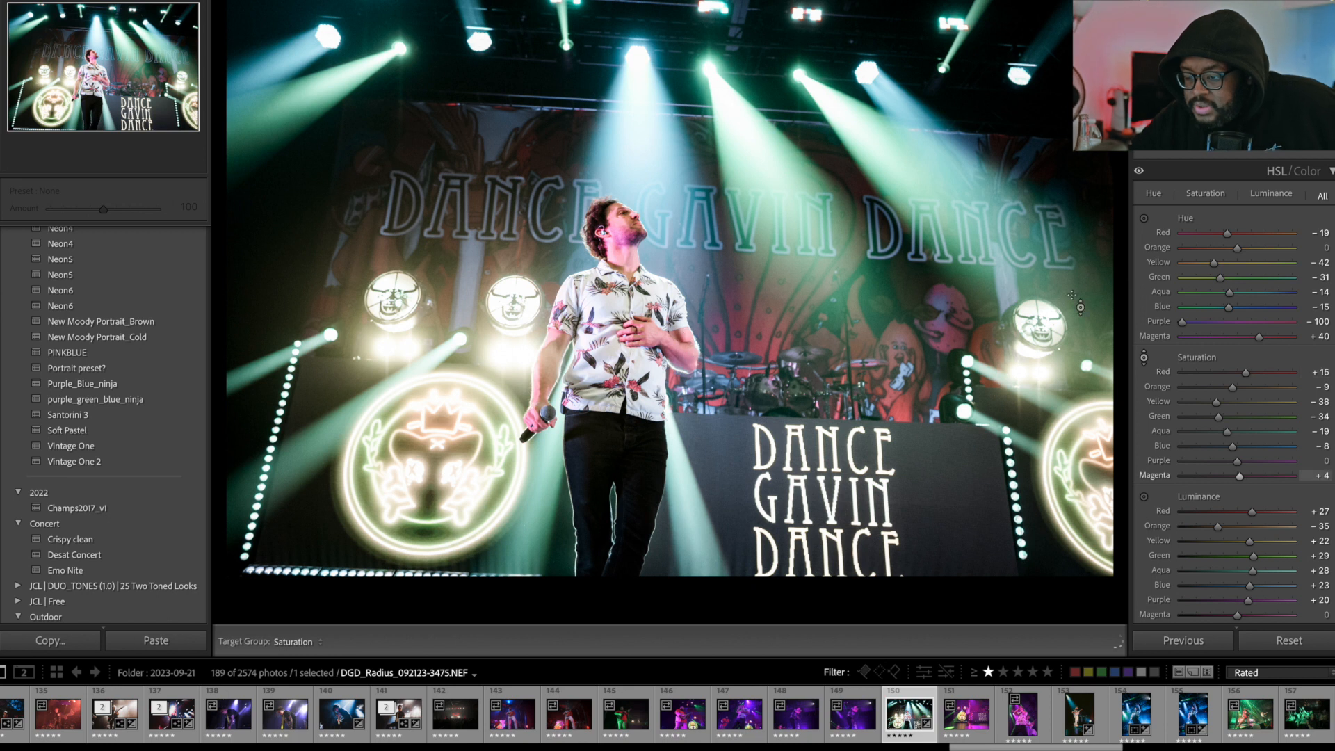
Set the white balance temperature to 4,609 and compare the edited photo with the original.
scroll(1276, 239, up, 10)
scroll(1245, 242, down, 1)
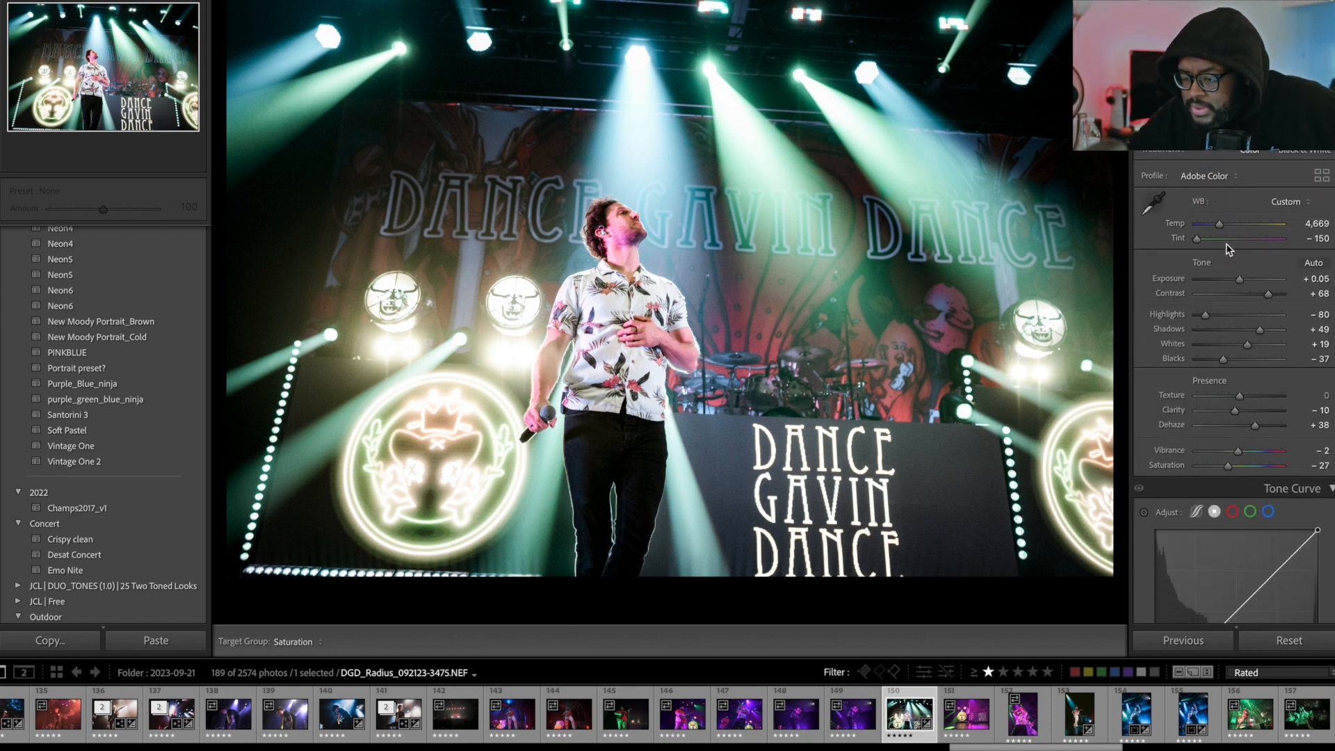
mouse_move(1220, 226)
mouse_down()
mouse_move(1210, 232)
mouse_move(1222, 228)
mouse_up()
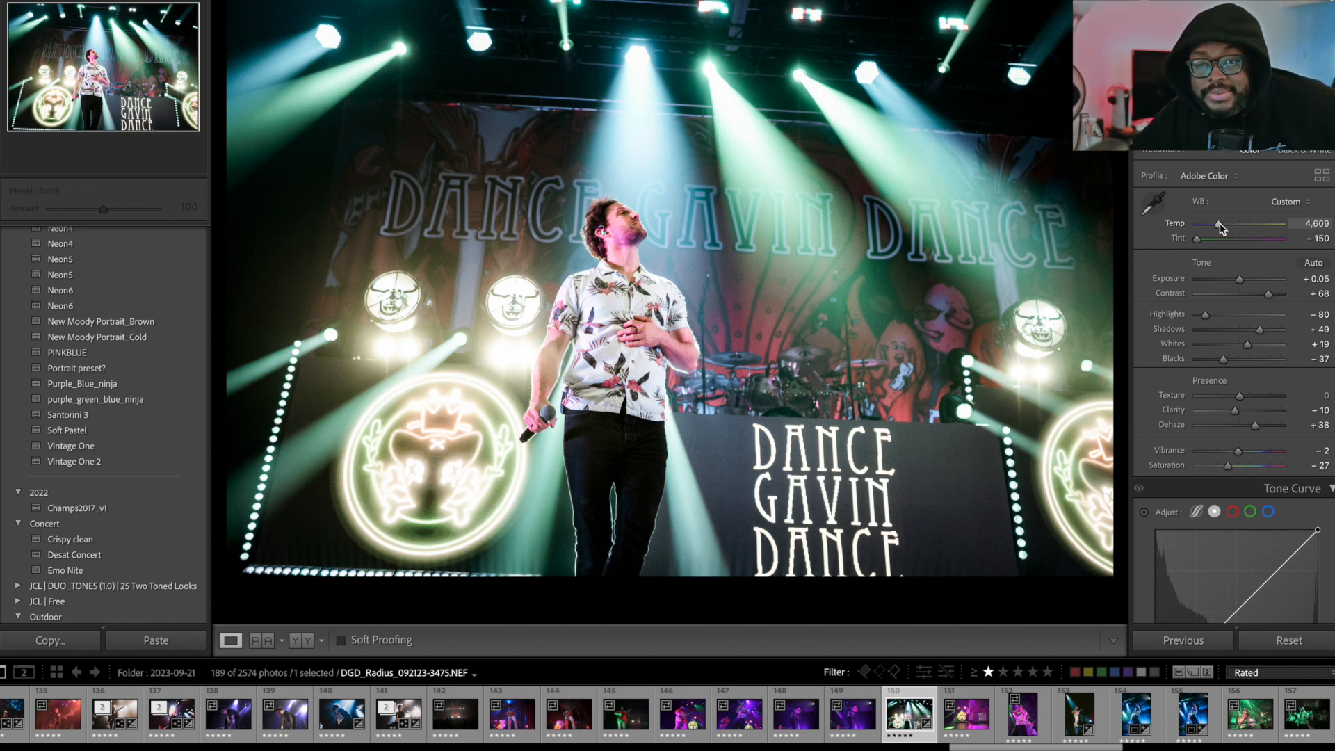
key(backslash)
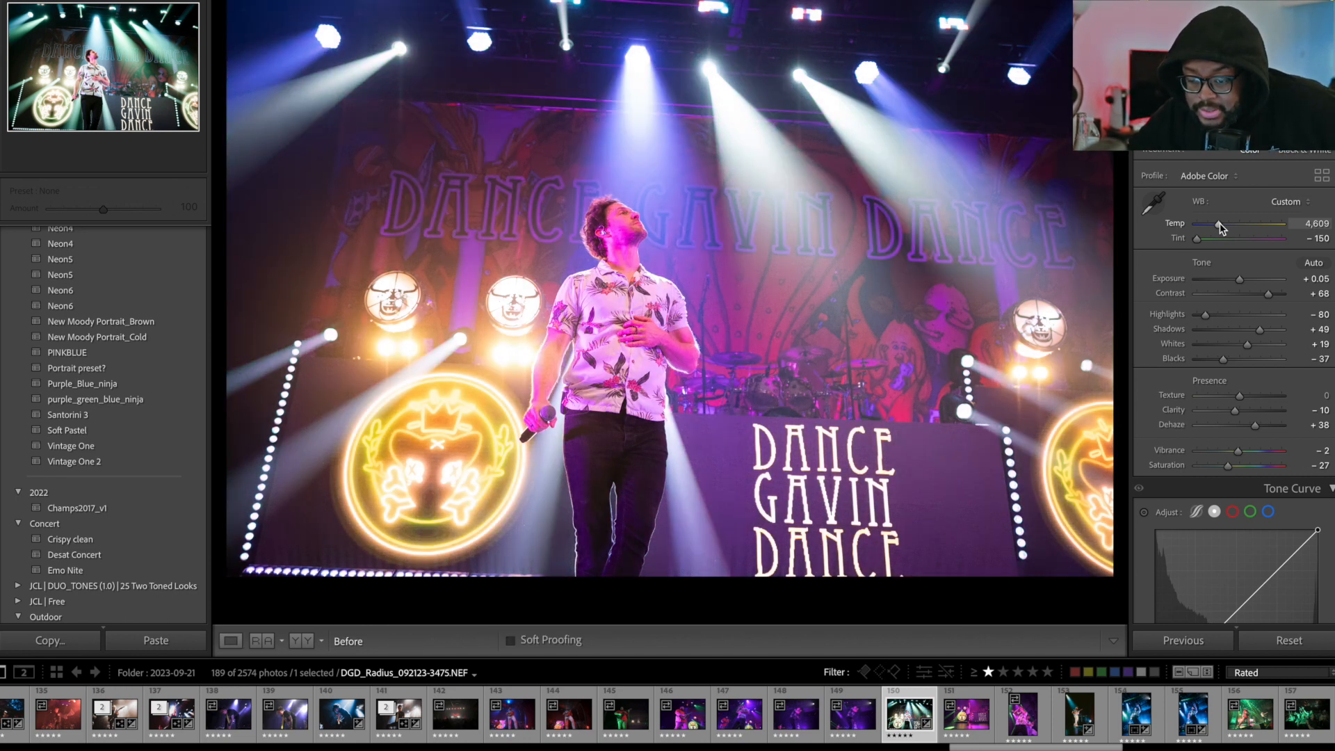
key(backslash)
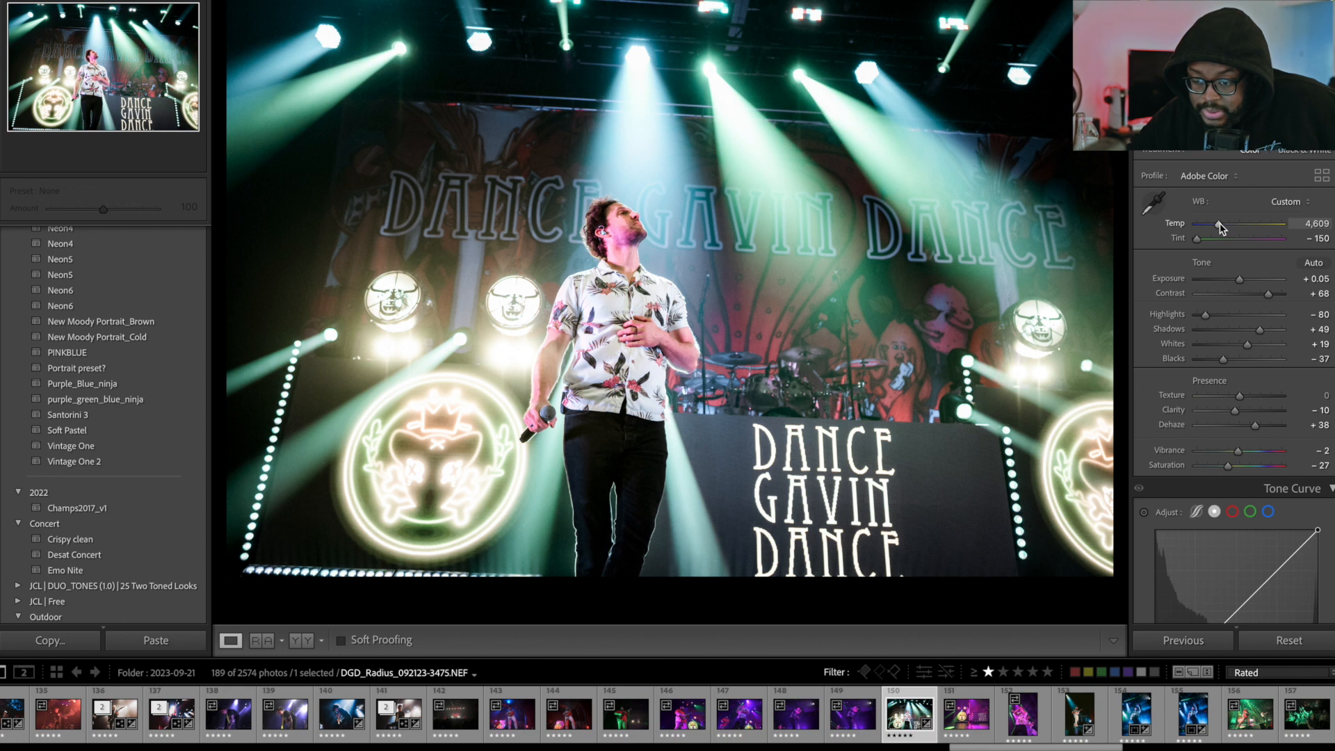
Preview the Soft Pastel and purple_green_blue_ninja presets on the photo, checking each against the original.
click(98, 433)
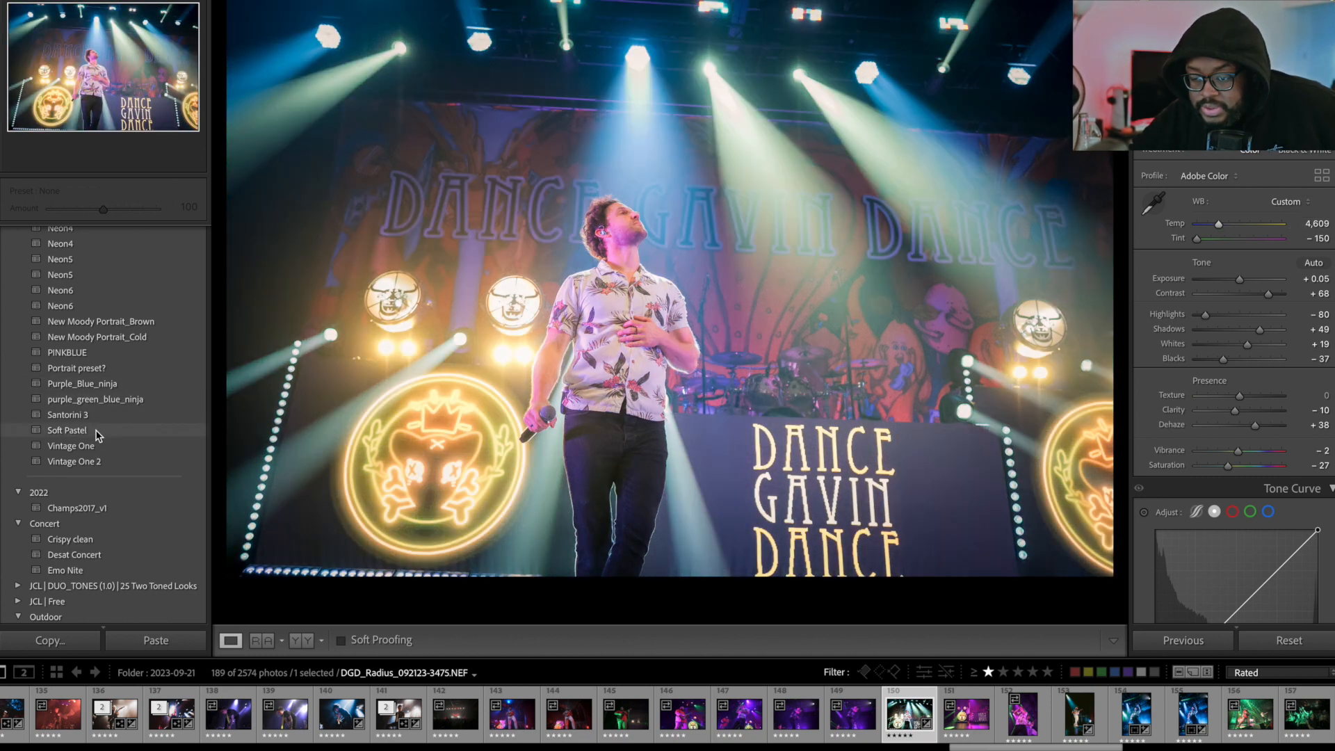
key(backslash)
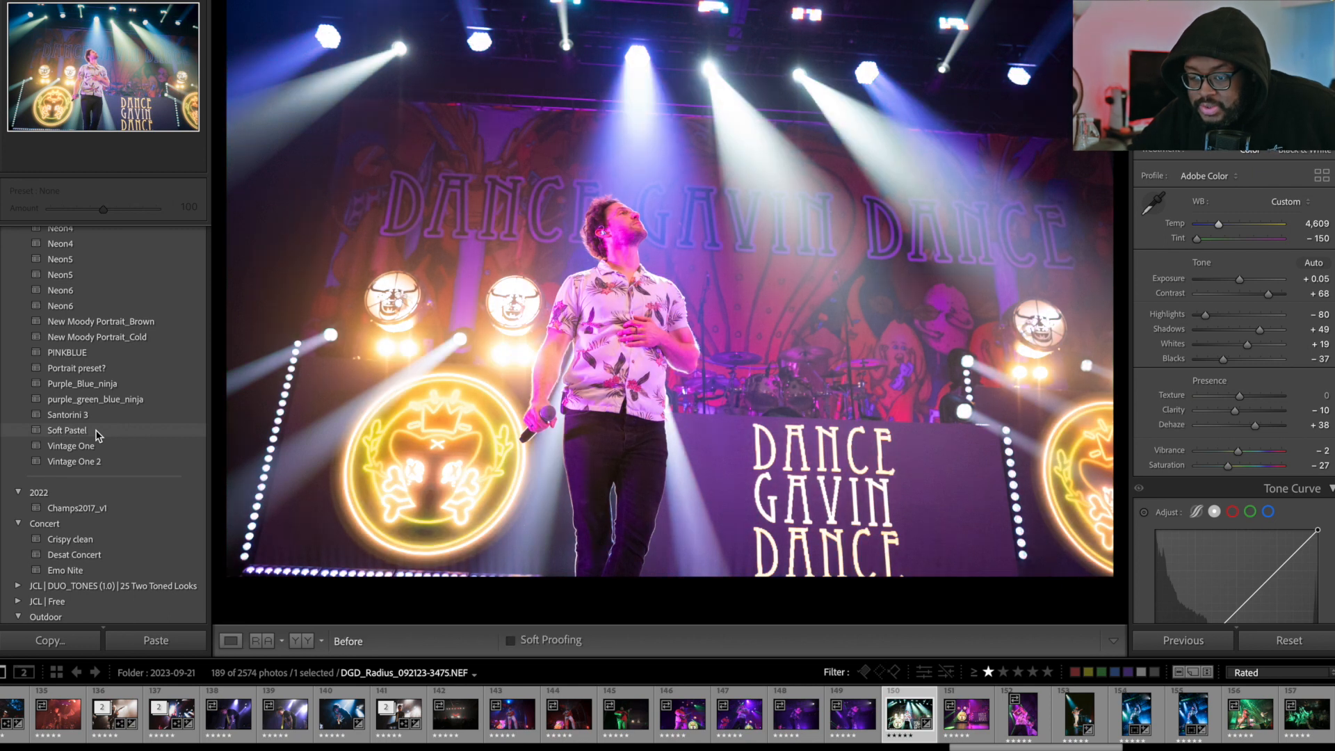
key(backslash)
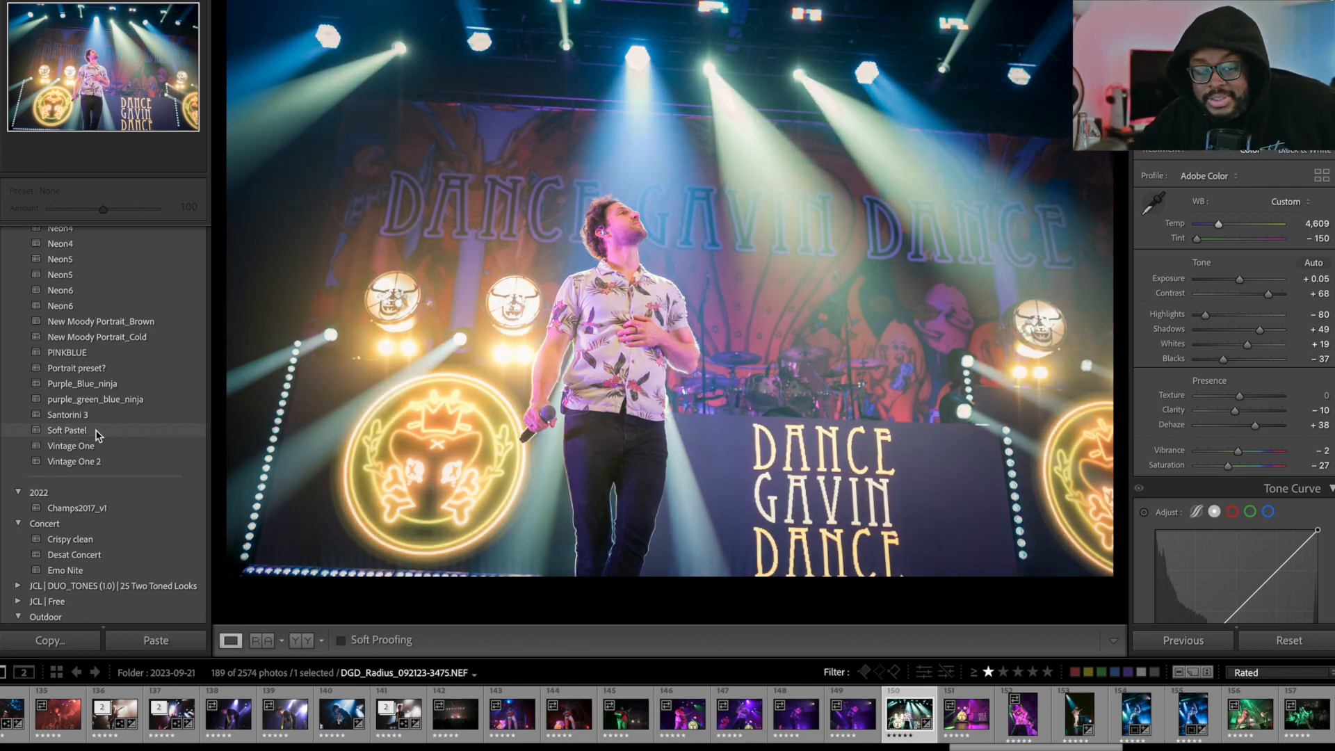
click(99, 383)
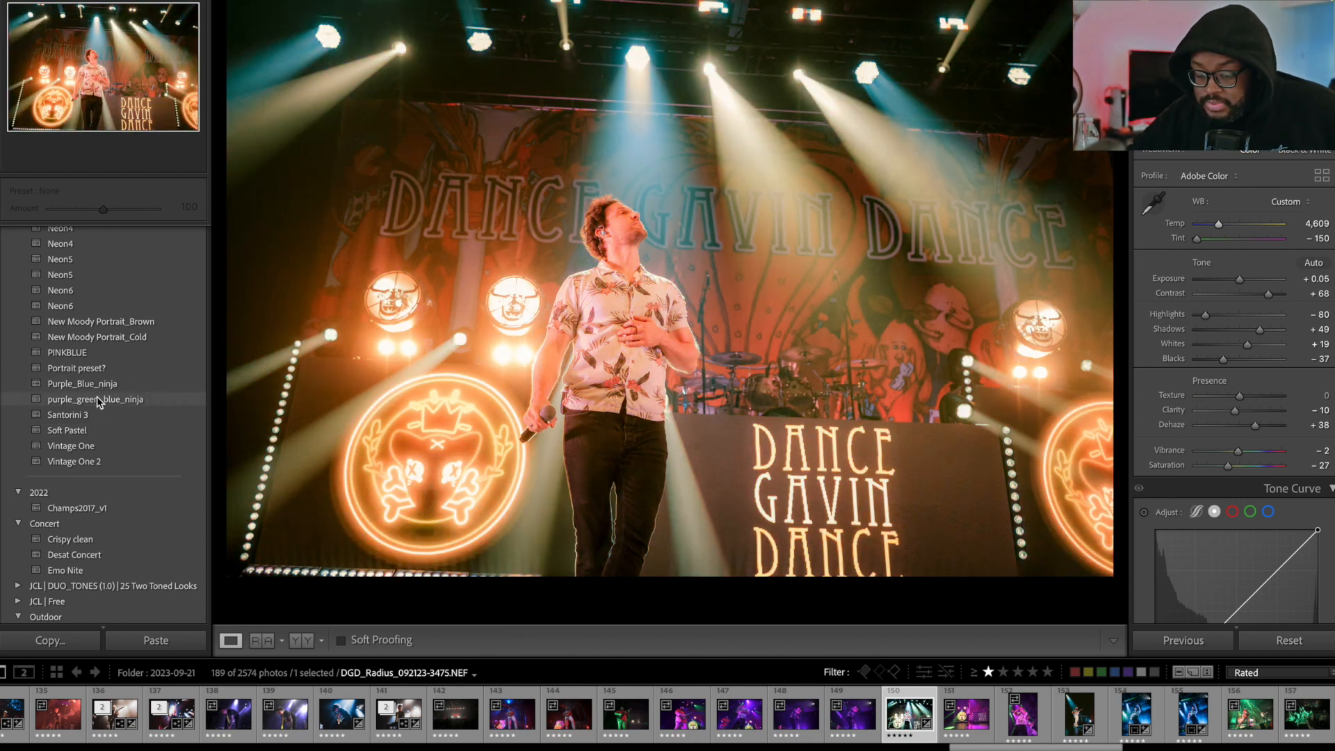
key(backslash)
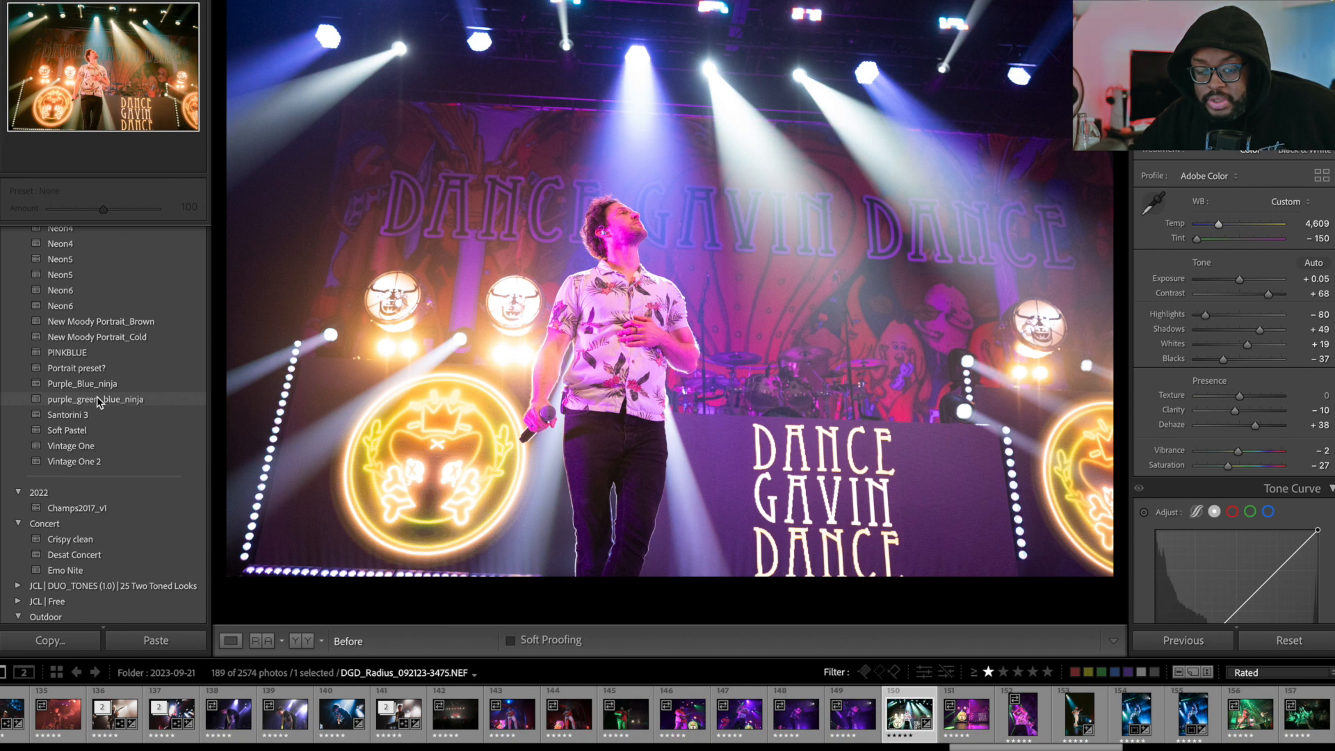
key(backslash)
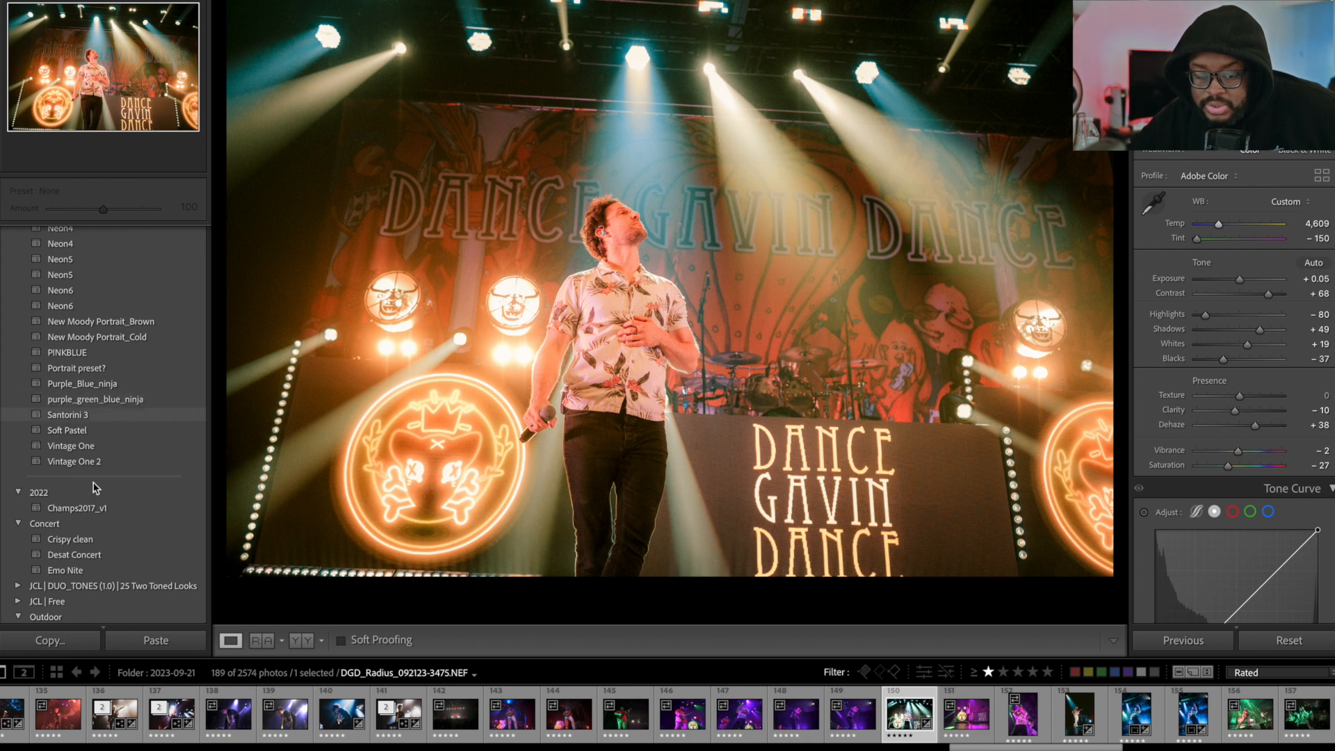
Preview the Emo Nite preset against the original, and look through the outdoor, studio and wedding presets, including Gothic Wedding.
click(71, 572)
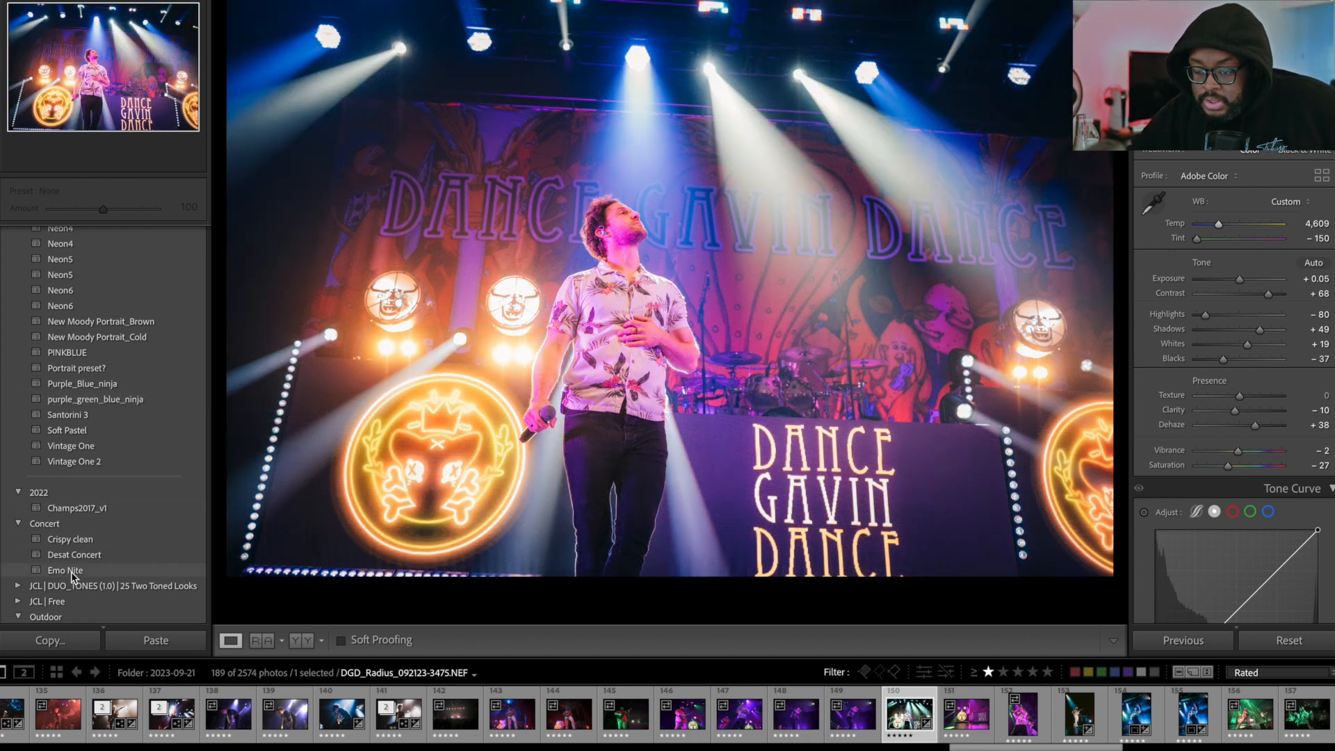
key(backslash)
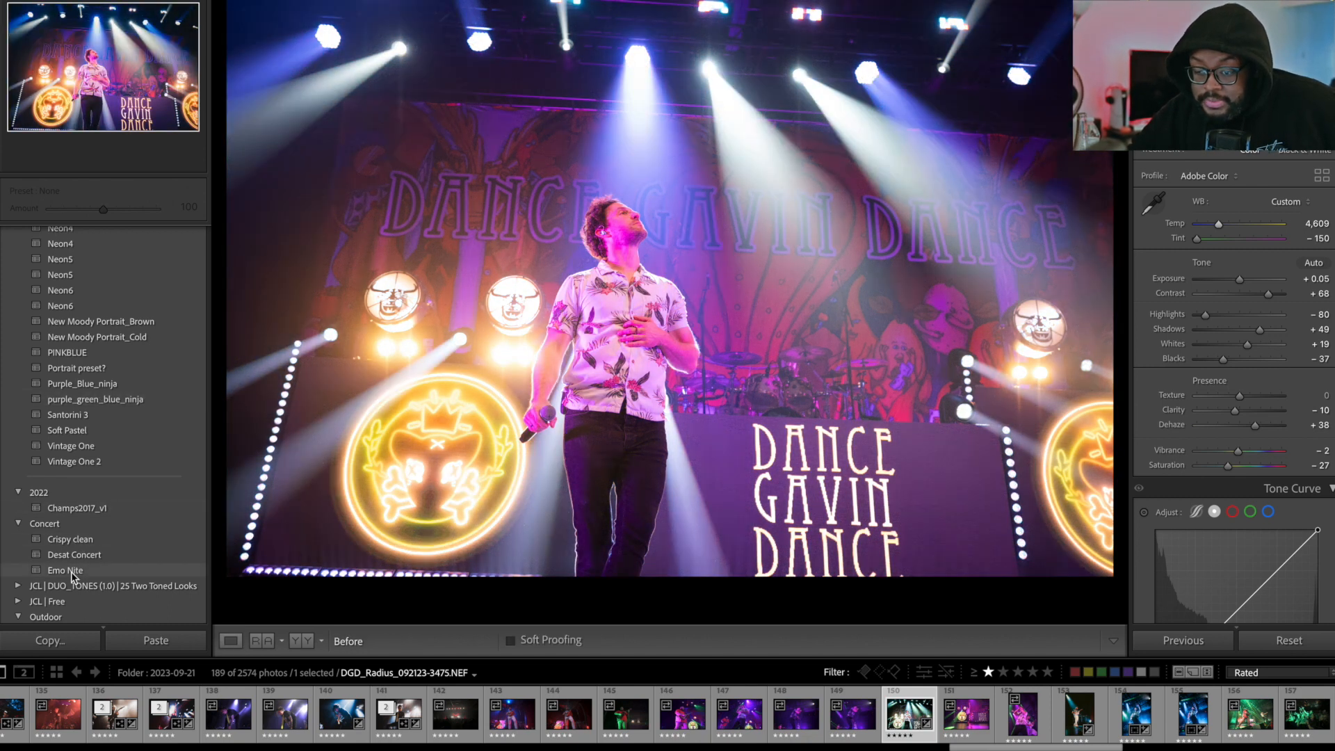
key(backslash)
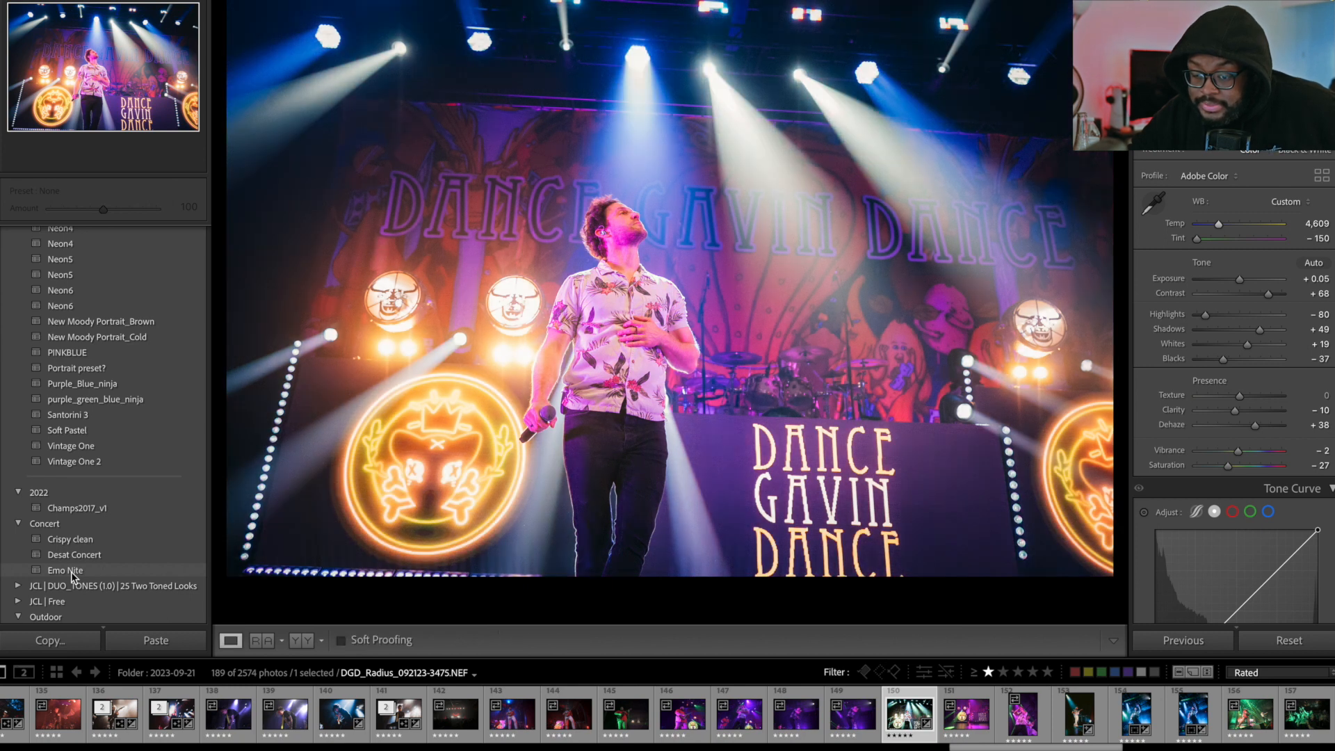
key(backslash)
key(backslash)
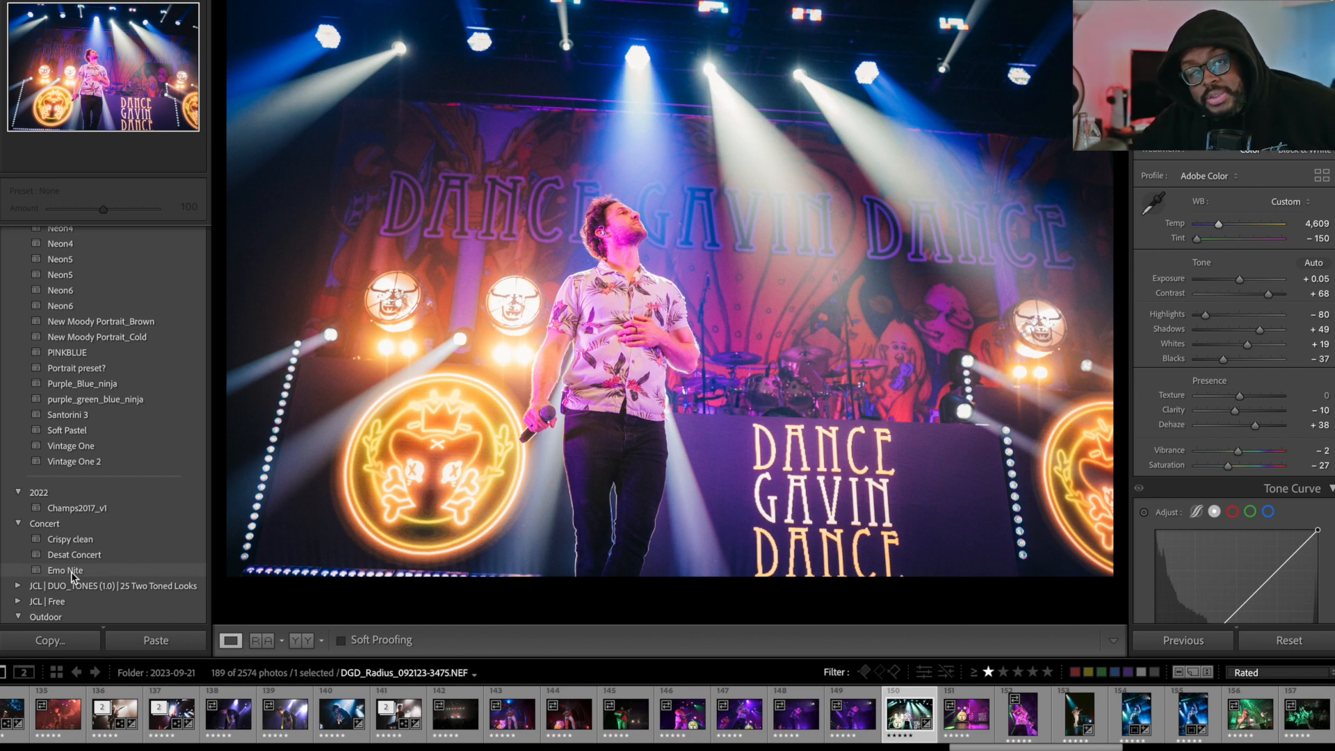
scroll(71, 572, down, 4)
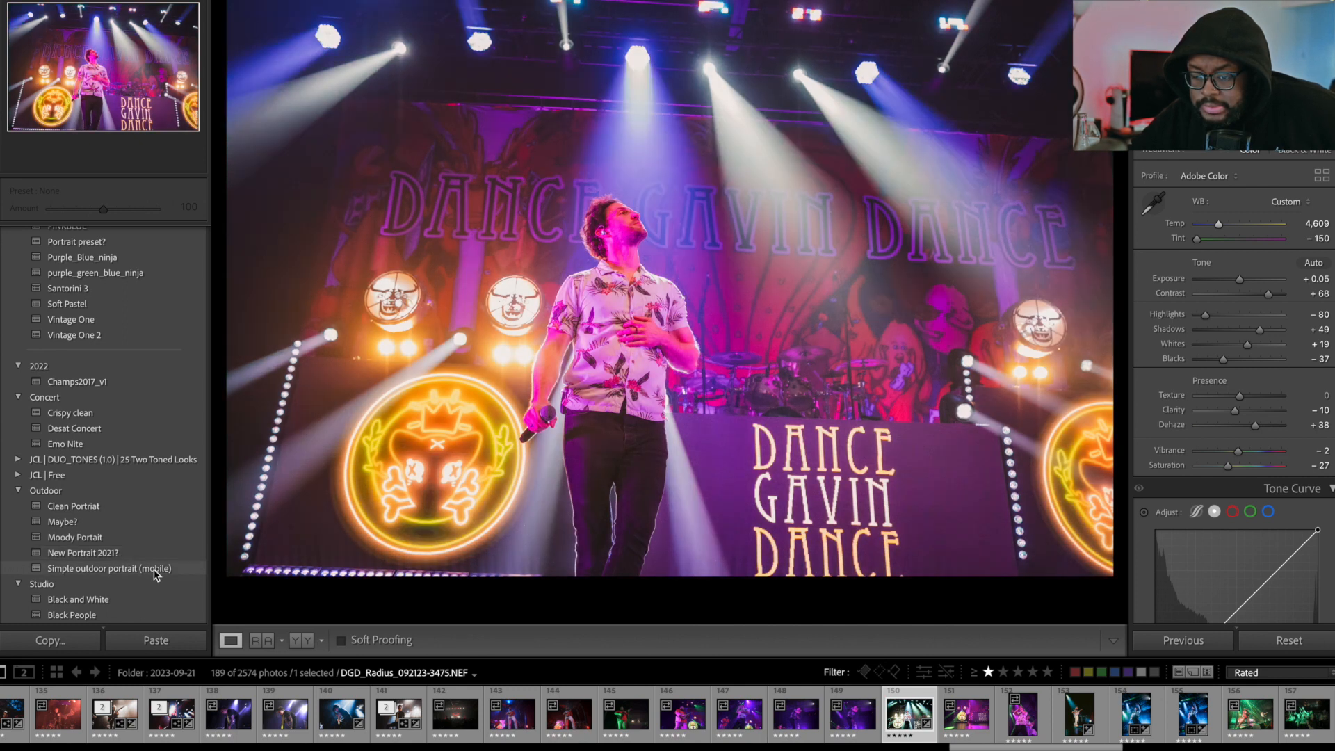
scroll(155, 575, down, 3)
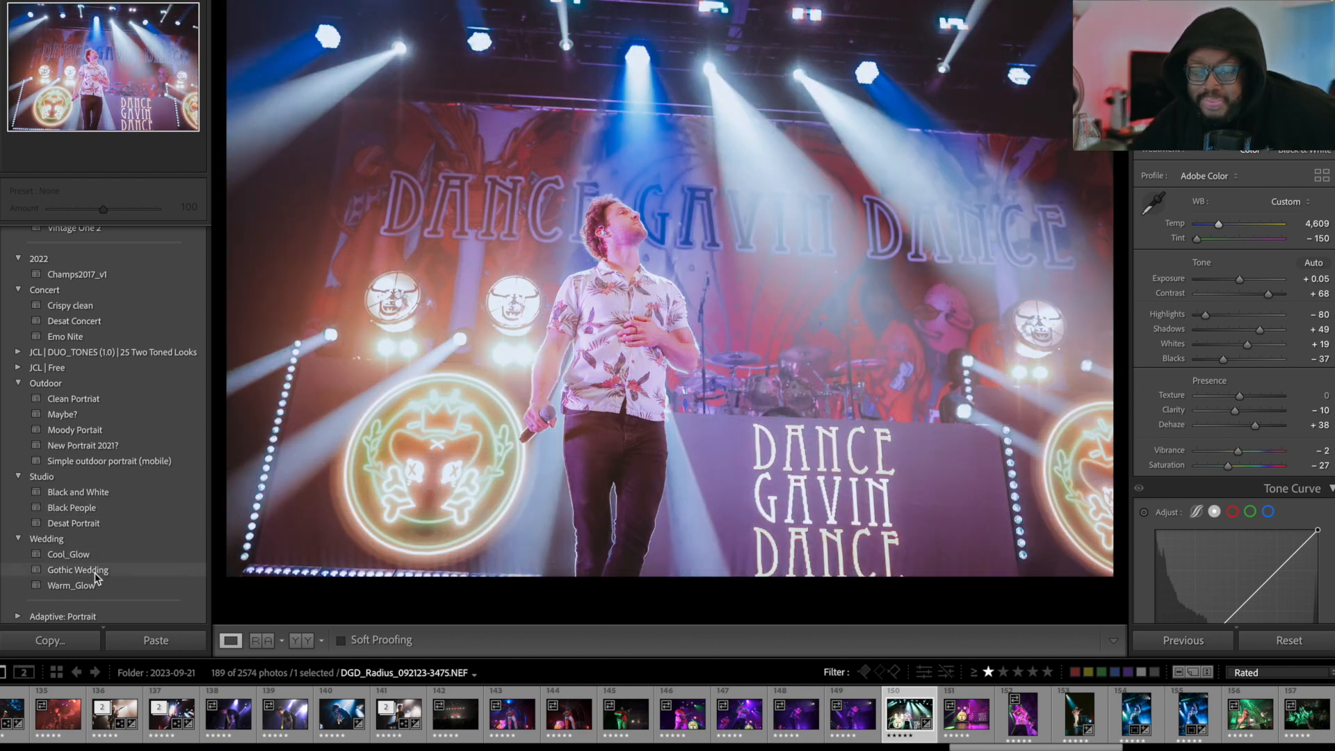
click(95, 572)
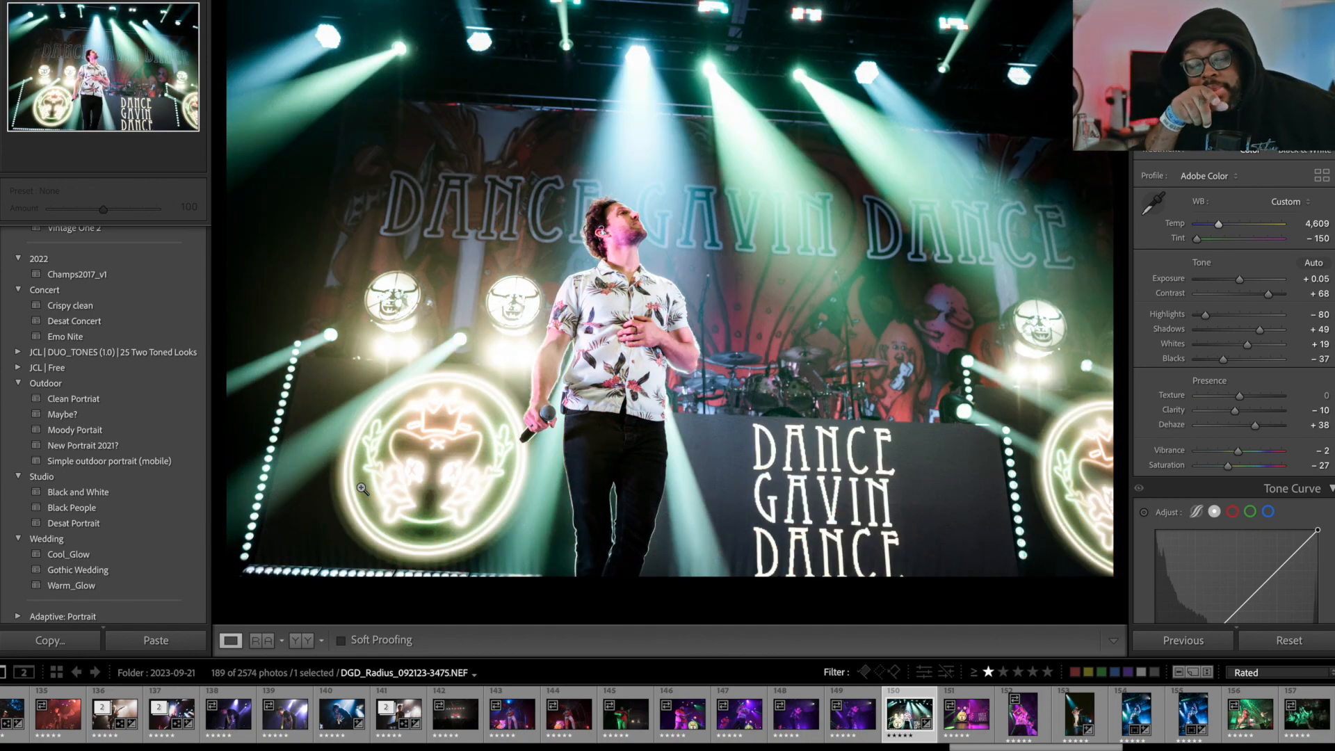
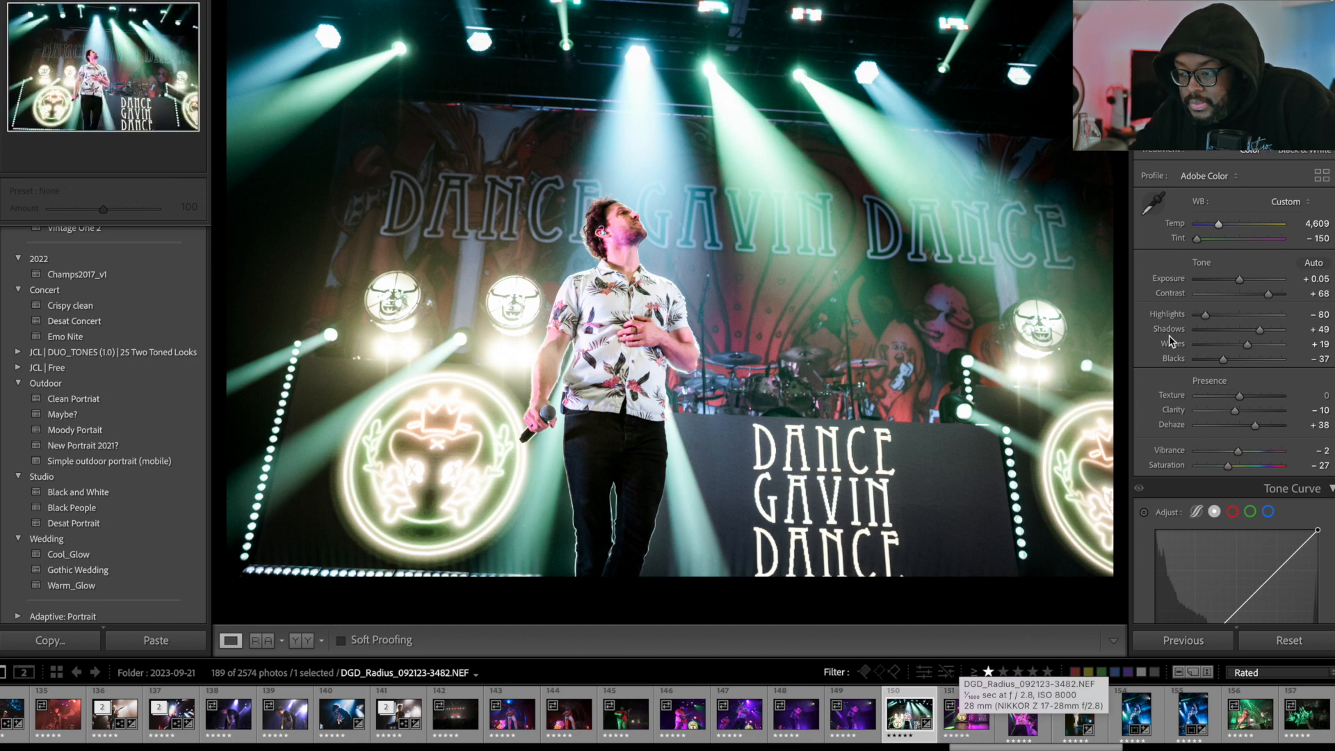
Rotate the crop to an angle of −2.89 and compare the straightened photo with the original.
key(r)
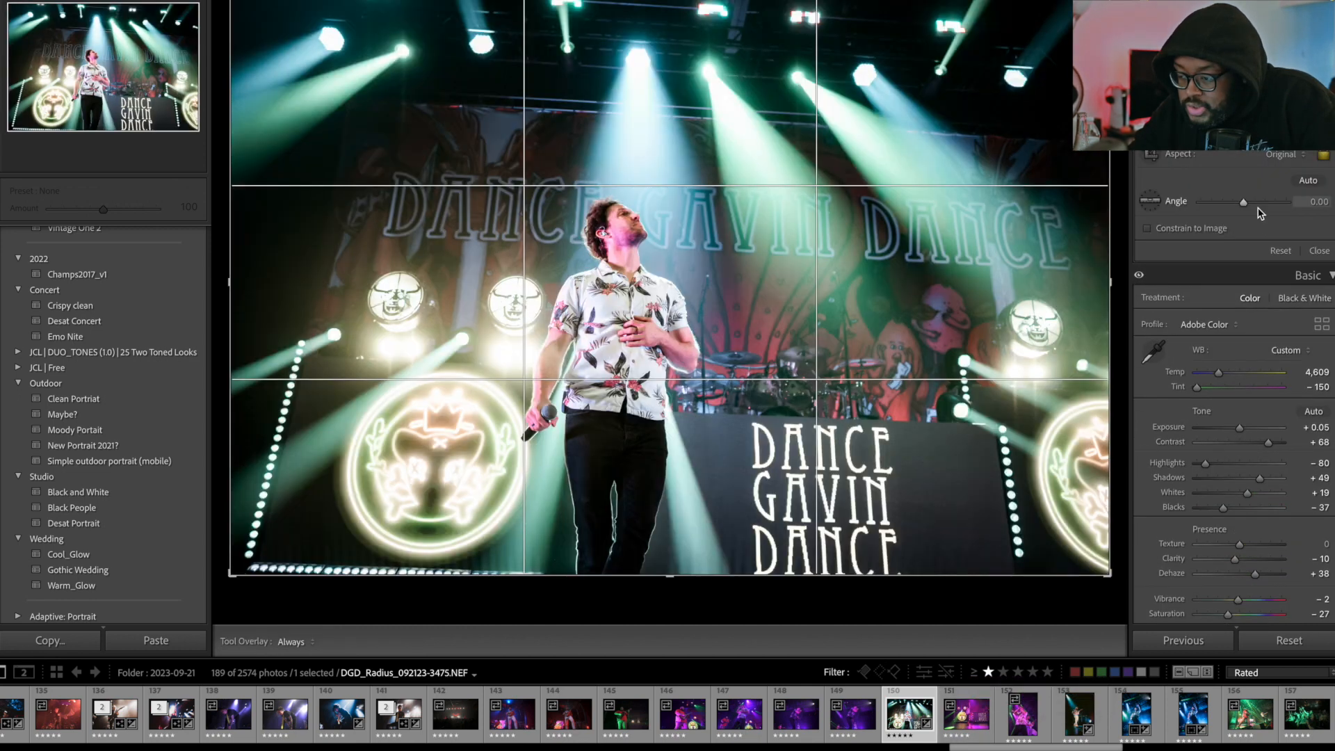
drag(1245, 209, 1245, 210)
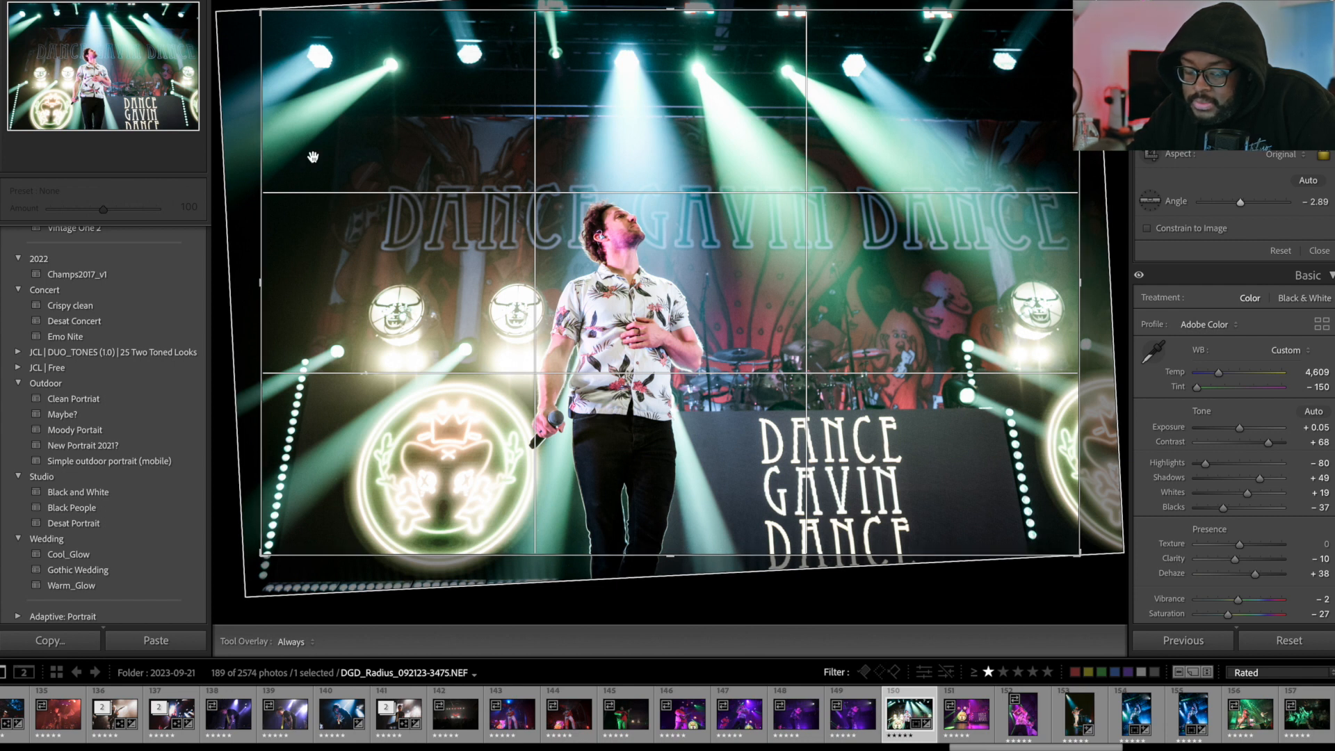
drag(260, 12, 300, 53)
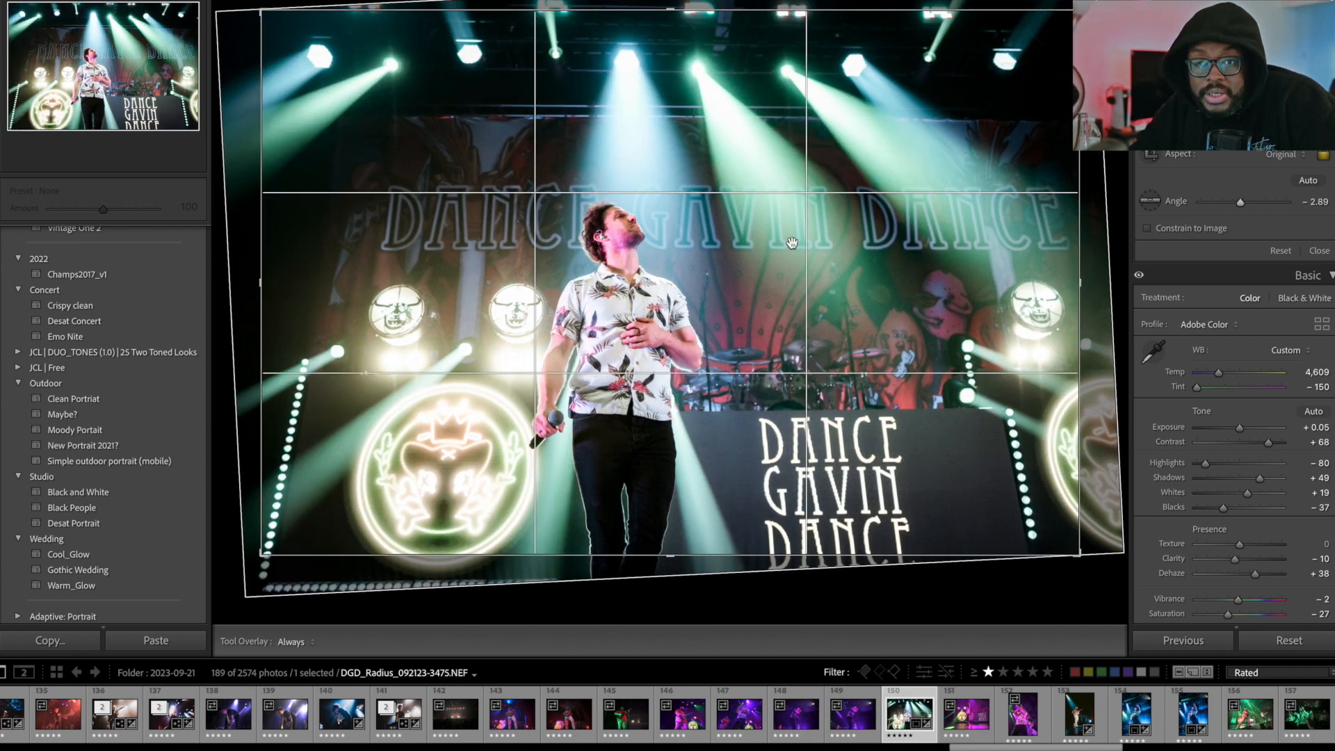
click(1318, 252)
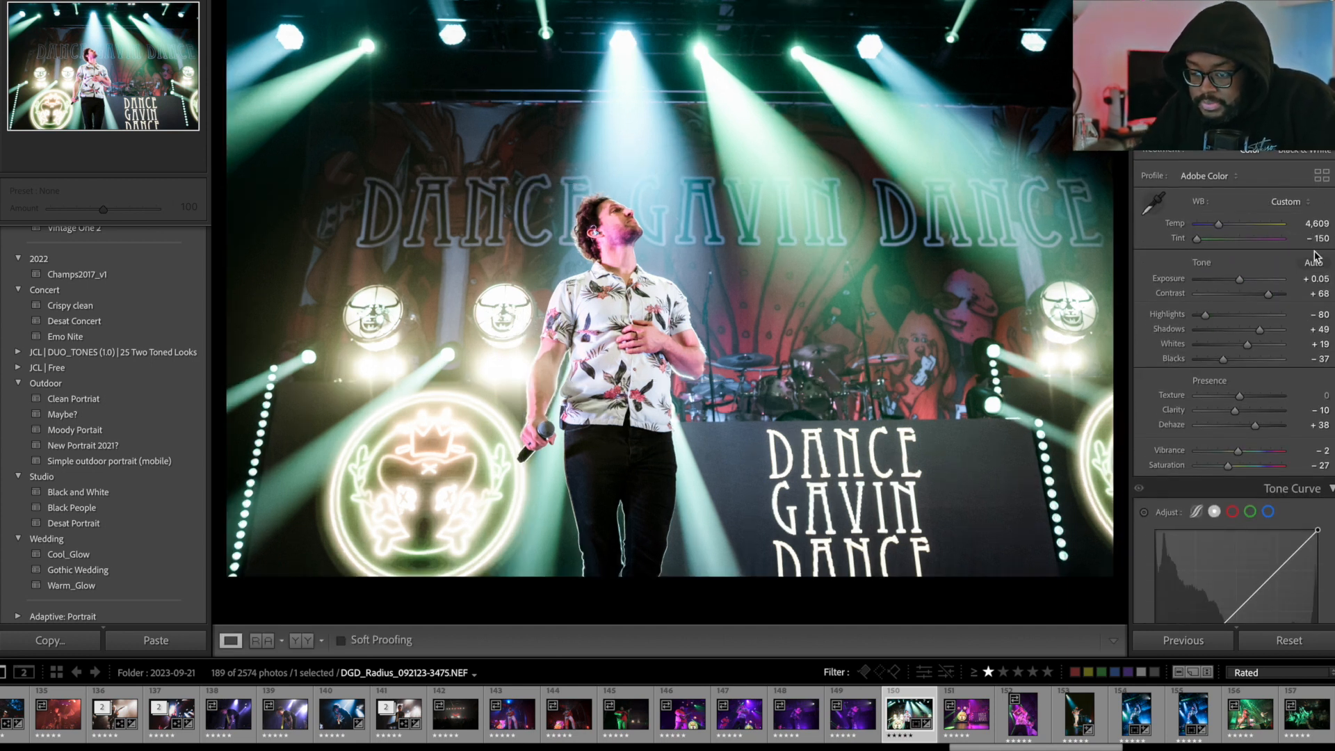
key(backslash)
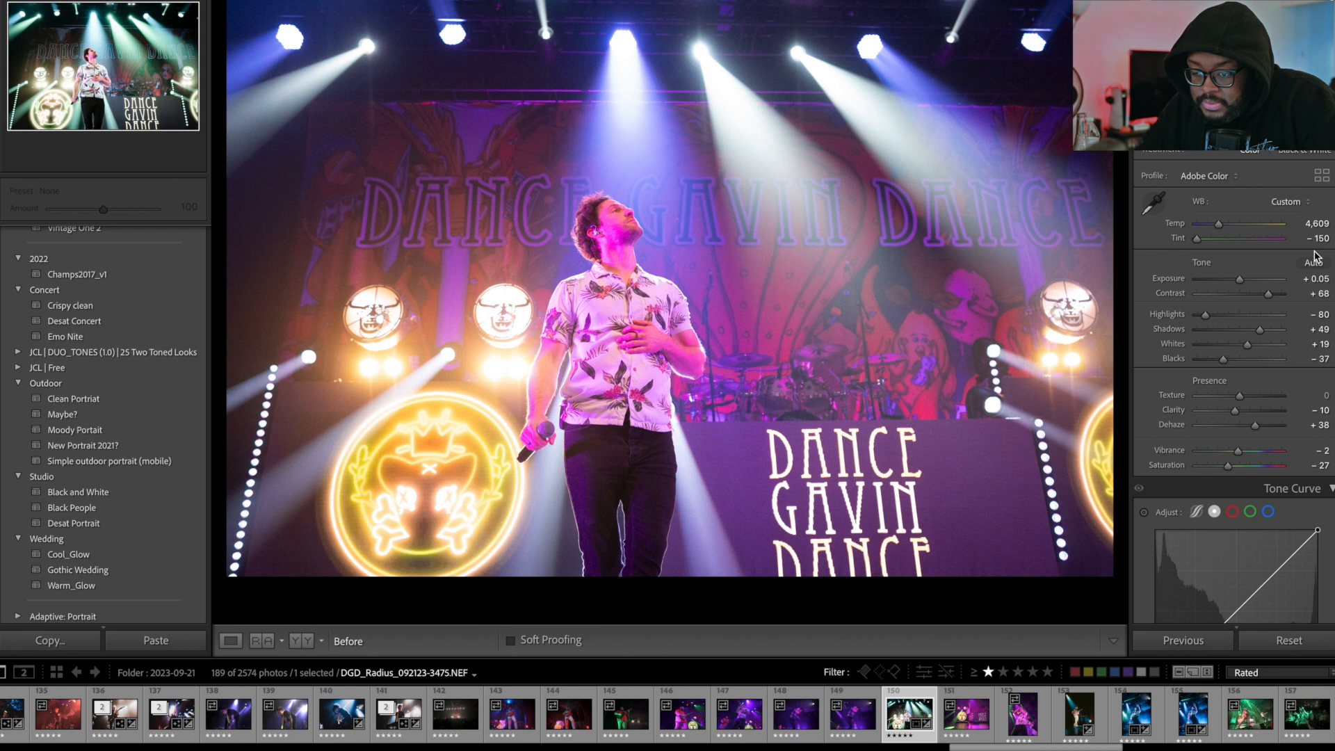
key(backslash)
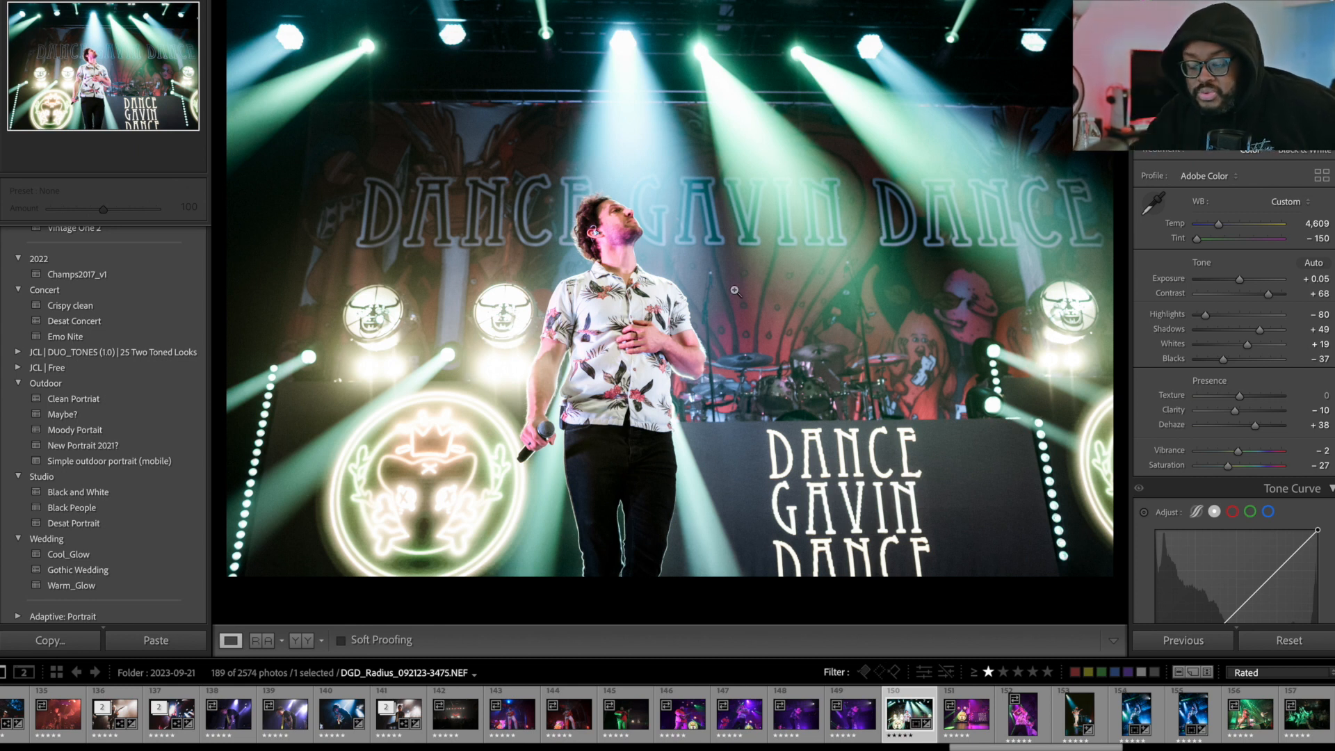
Open the photo DGD_Radius_092123-3482.NEF and apply the Studio preset Black and White.
click(966, 731)
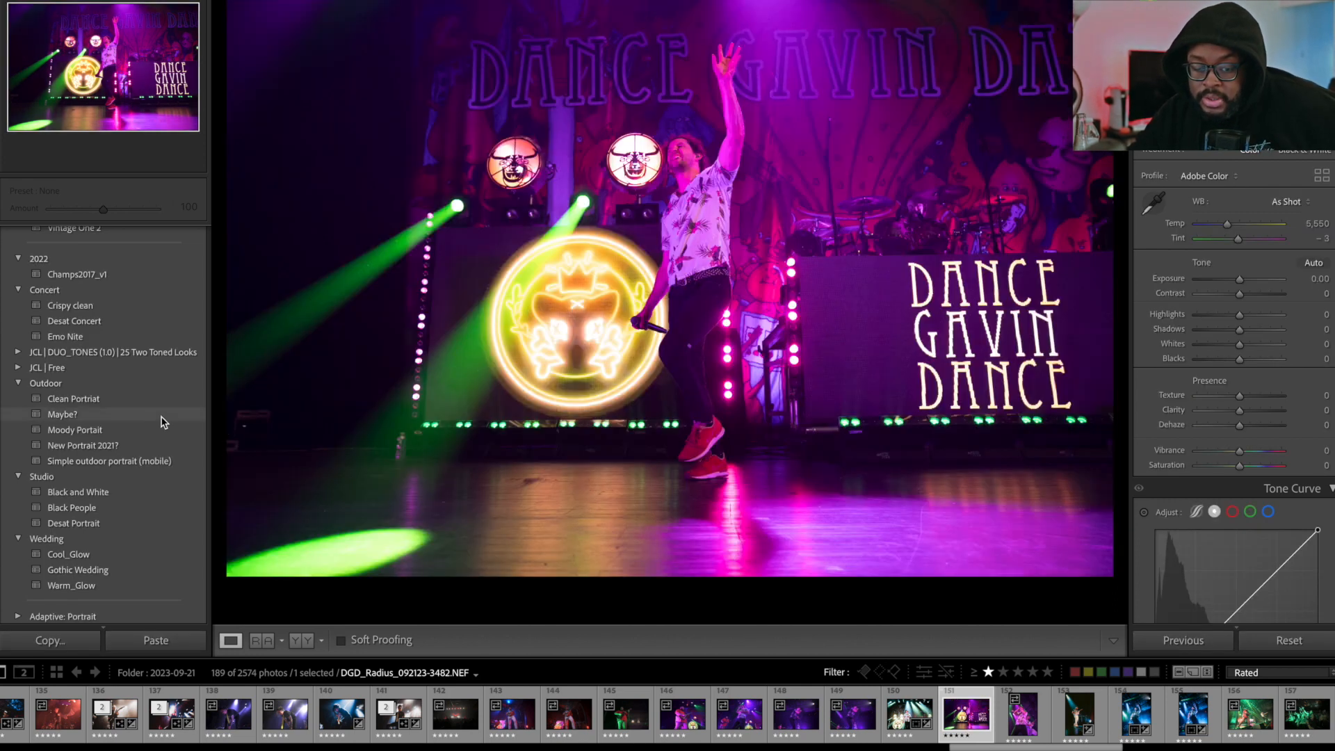
mouse_move(95, 499)
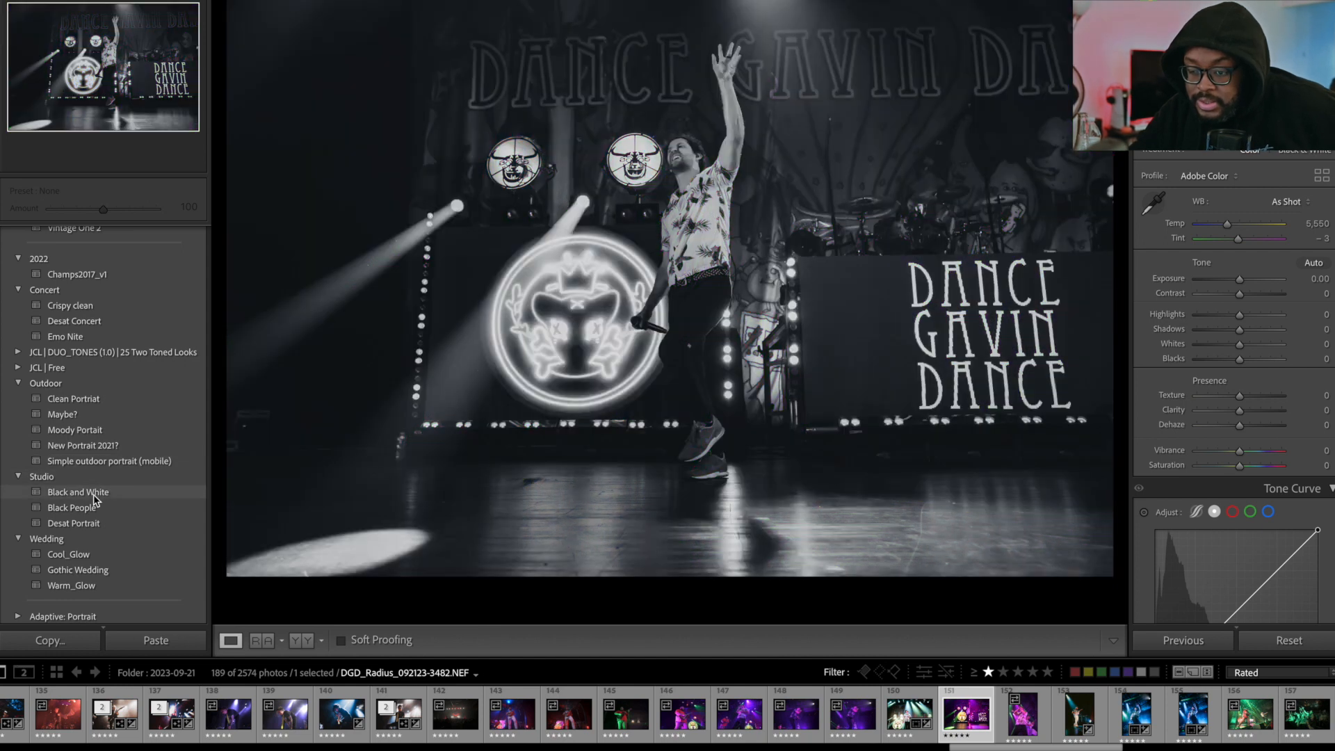
click(95, 498)
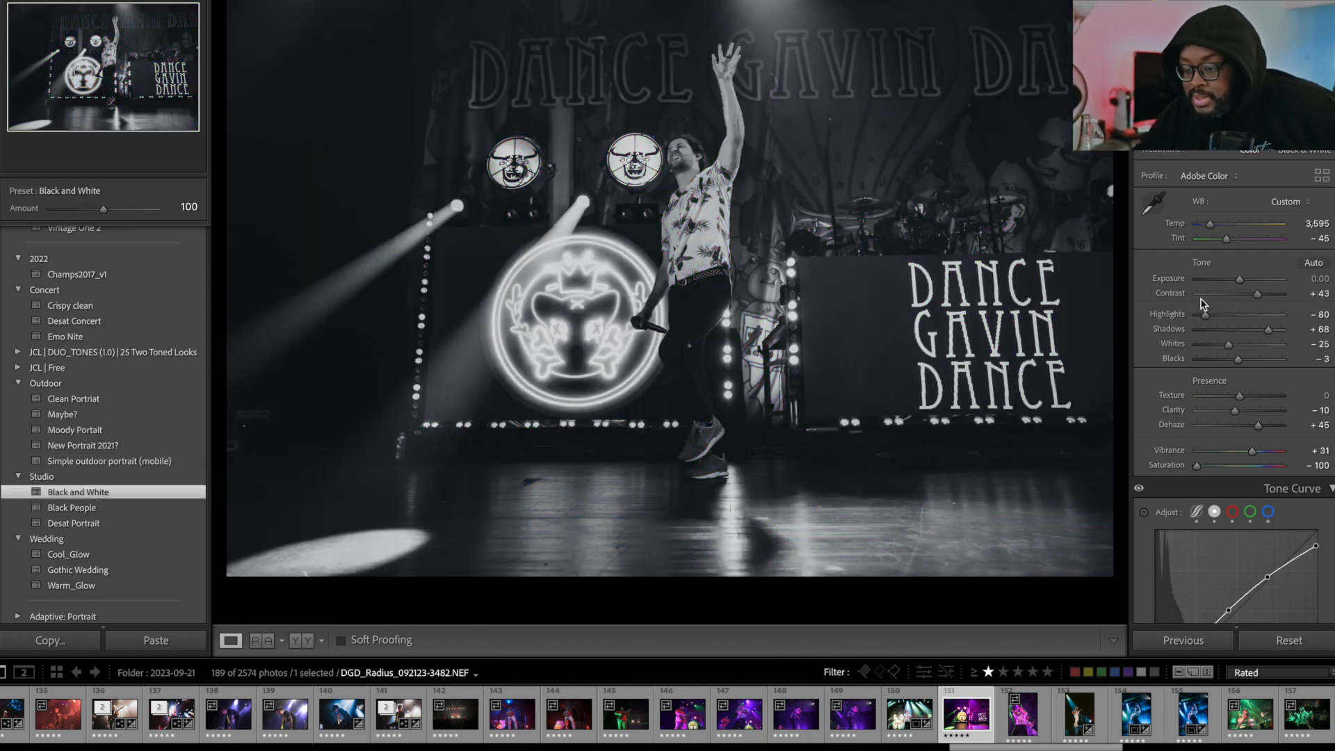
Sample the black-and-white photo's white balance from the singer's shirt, and set exposure to −0.10 and whites to −39.
drag(1239, 285, 1243, 281)
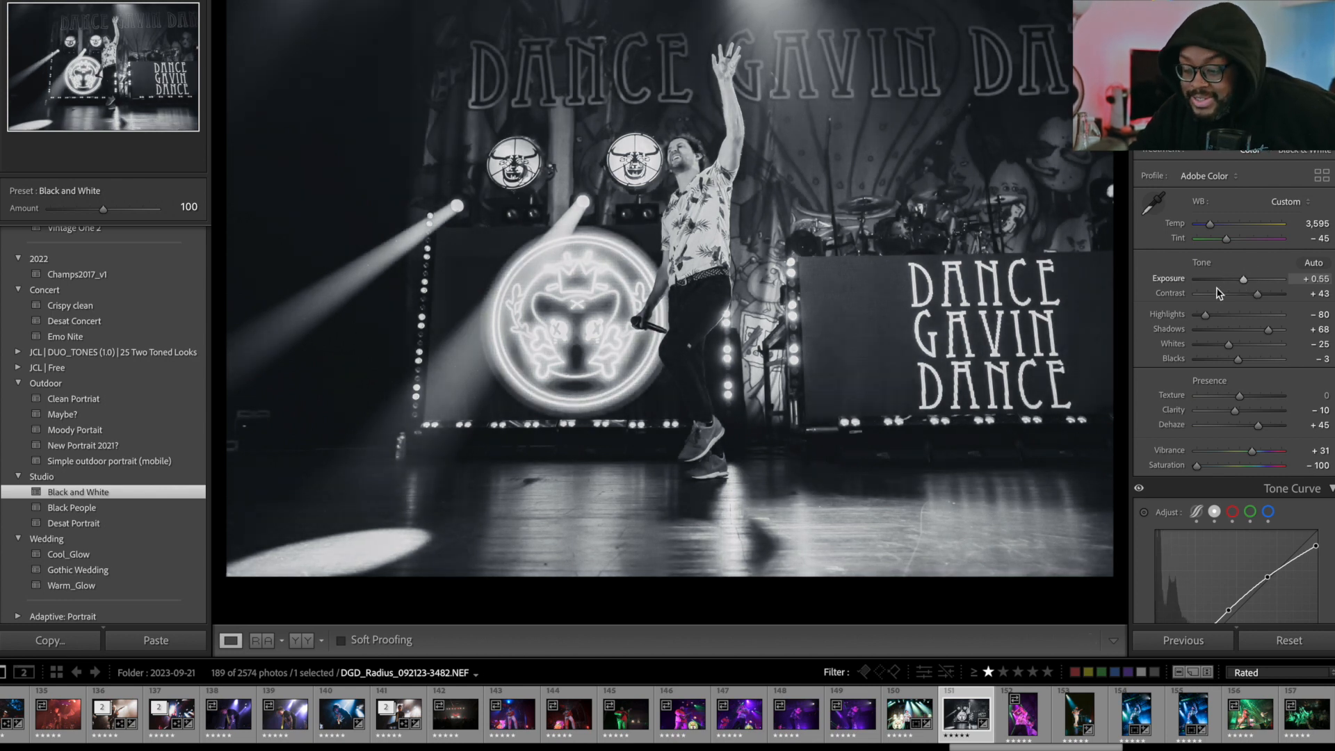
click(1154, 203)
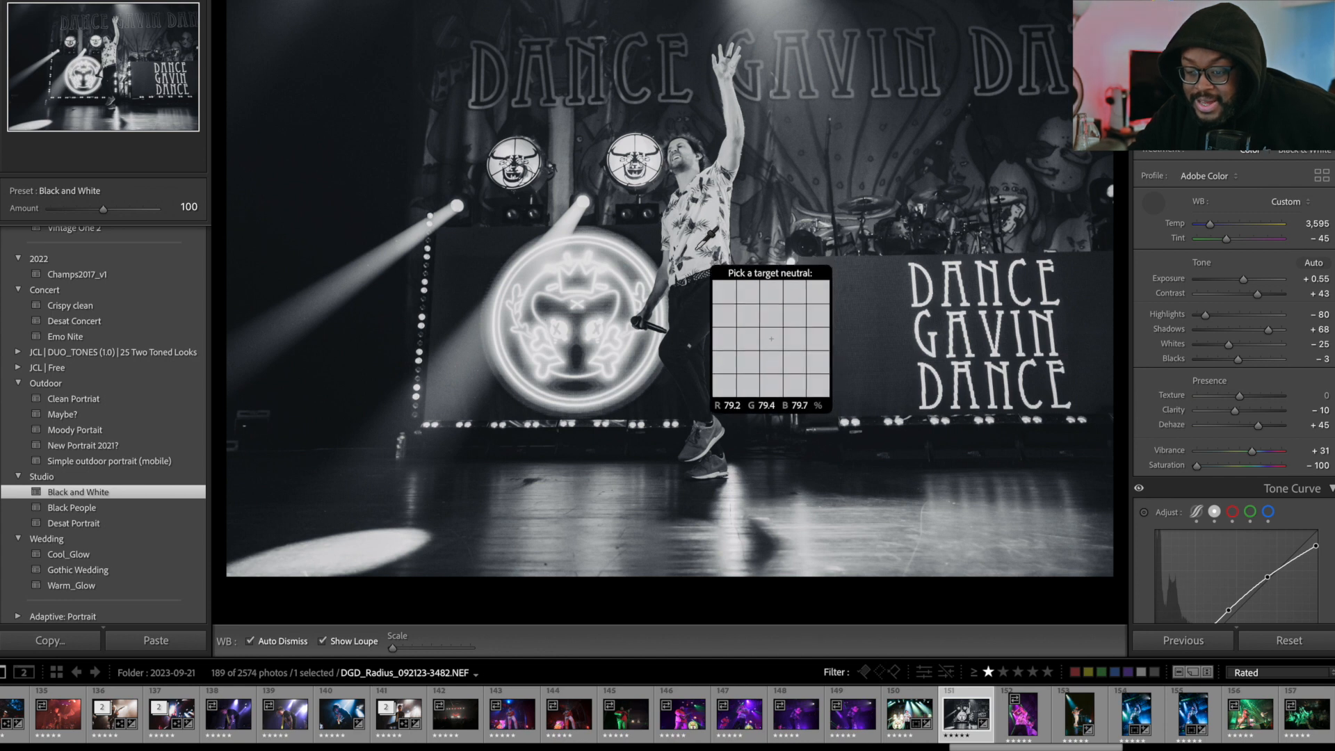
click(771, 339)
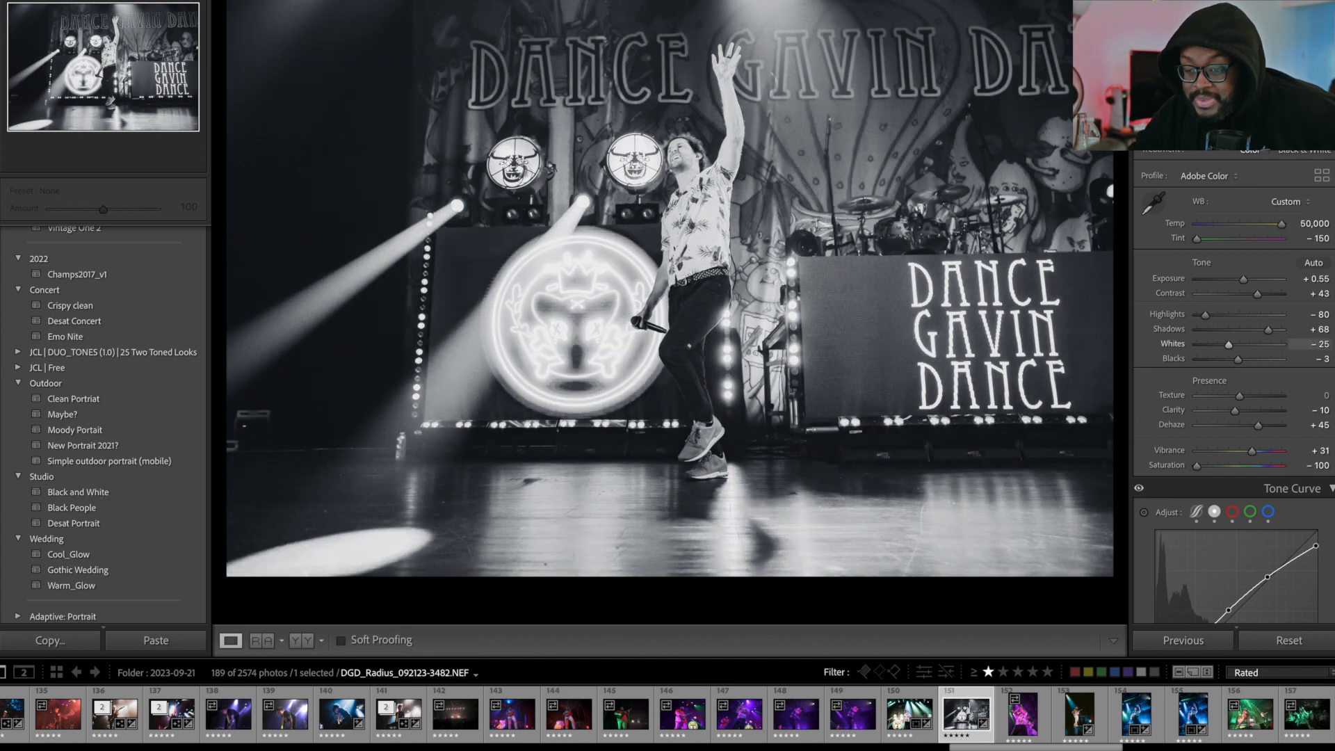
drag(1245, 280, 1238, 283)
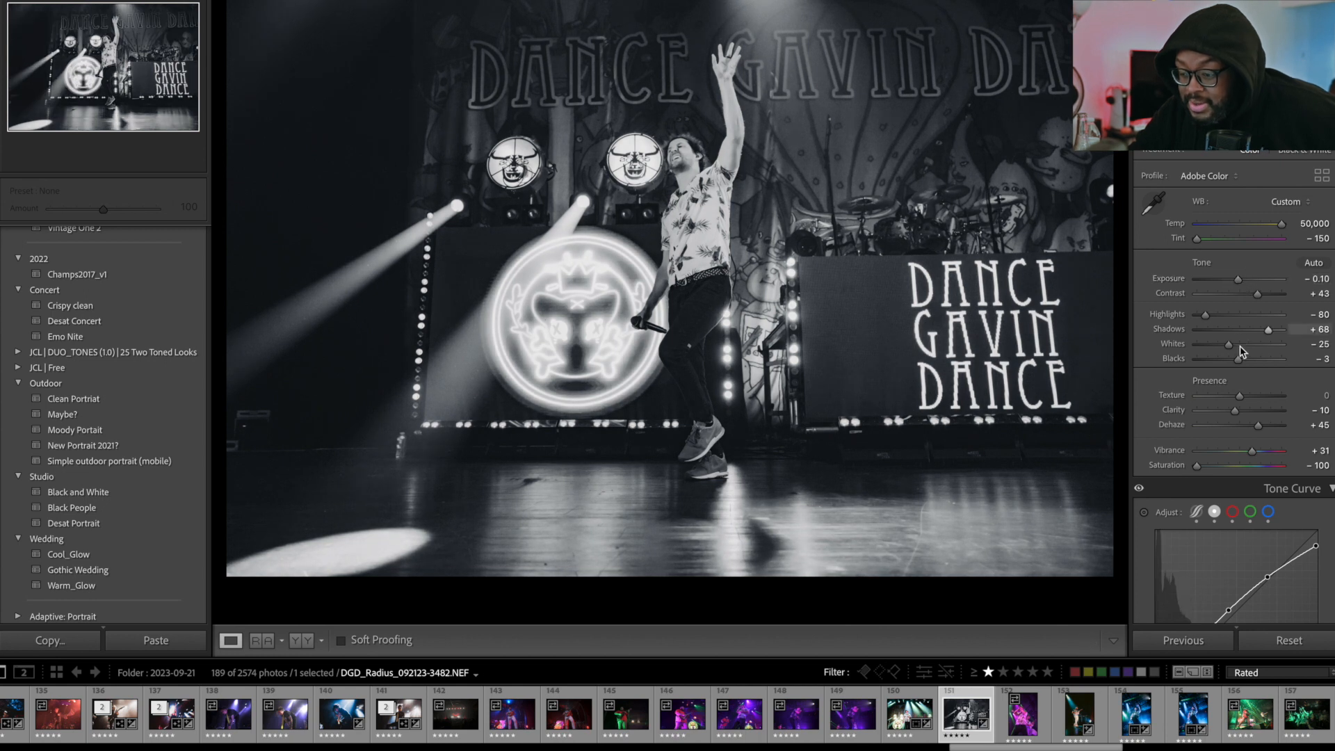
drag(1229, 344, 1224, 351)
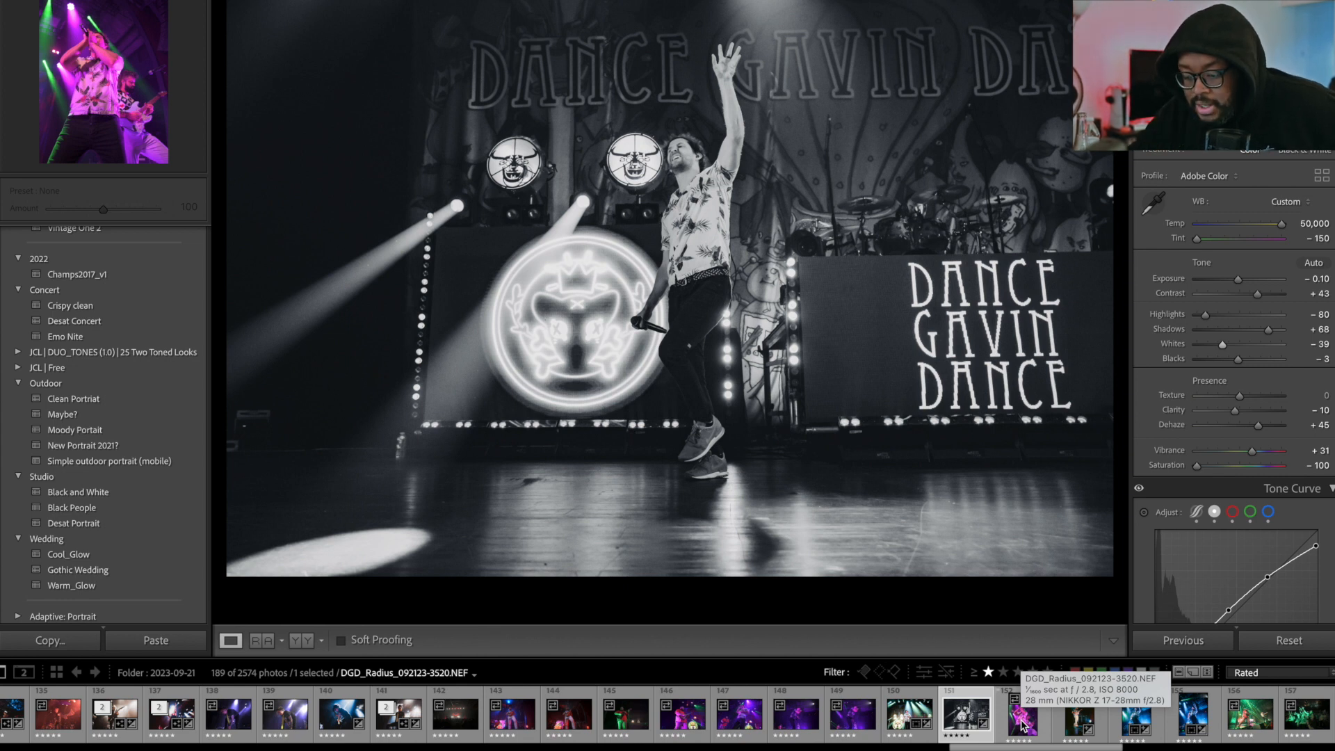
Open the photo DGD_Radius_092123-3520.NEF and apply the previous photo's develop settings to it.
click(1022, 725)
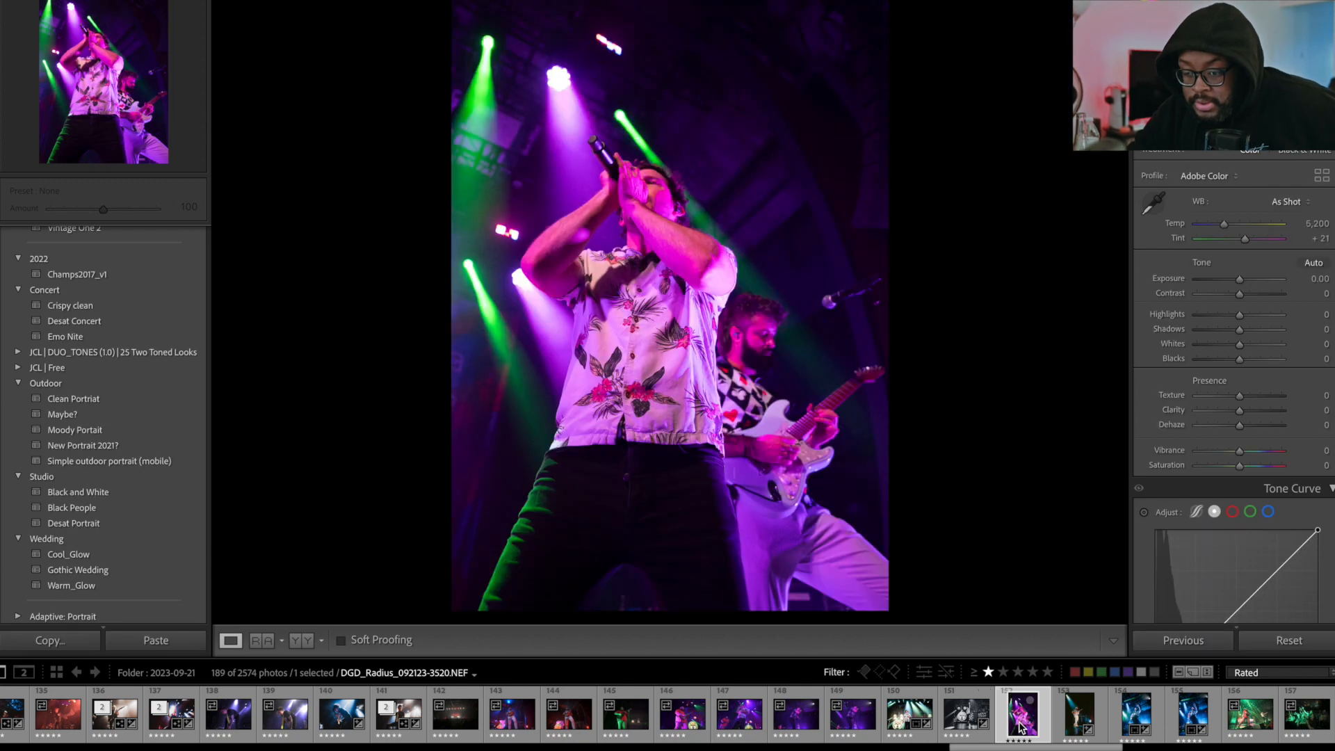
right_click(1023, 725)
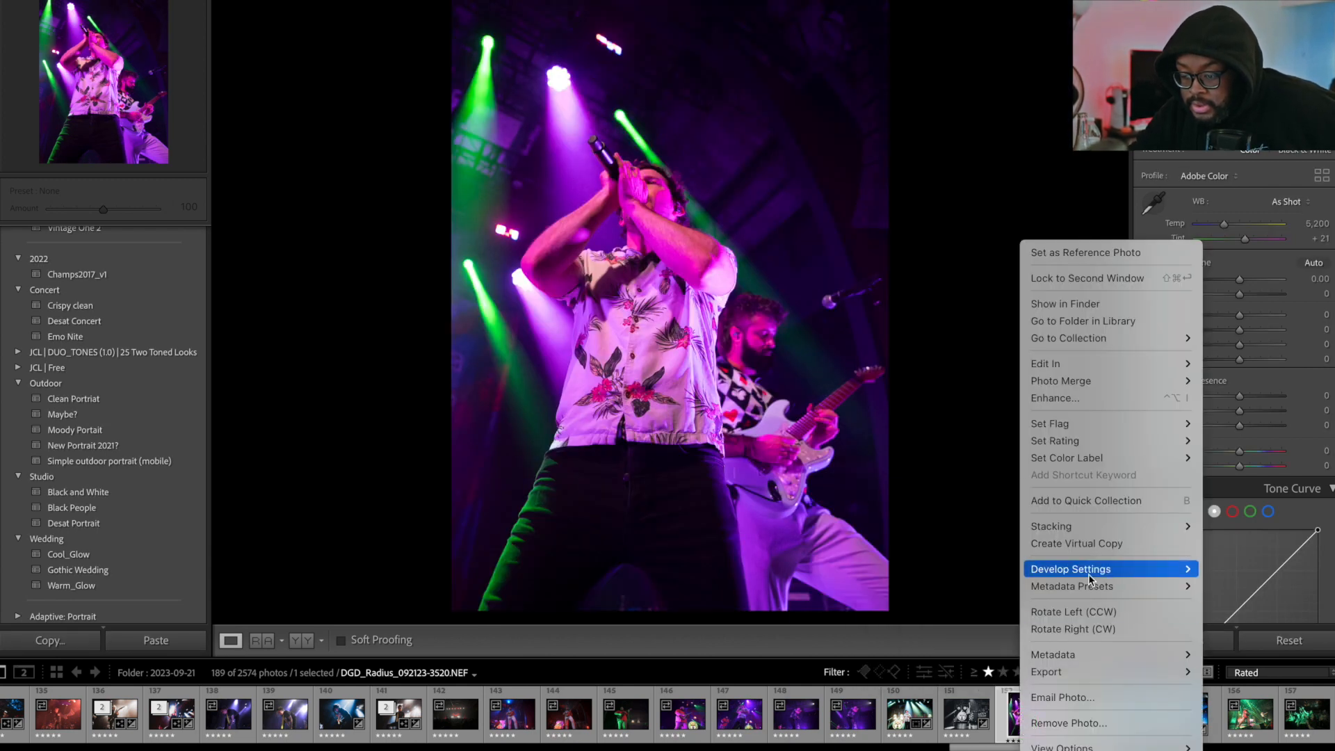
mouse_move(1088, 574)
click(977, 595)
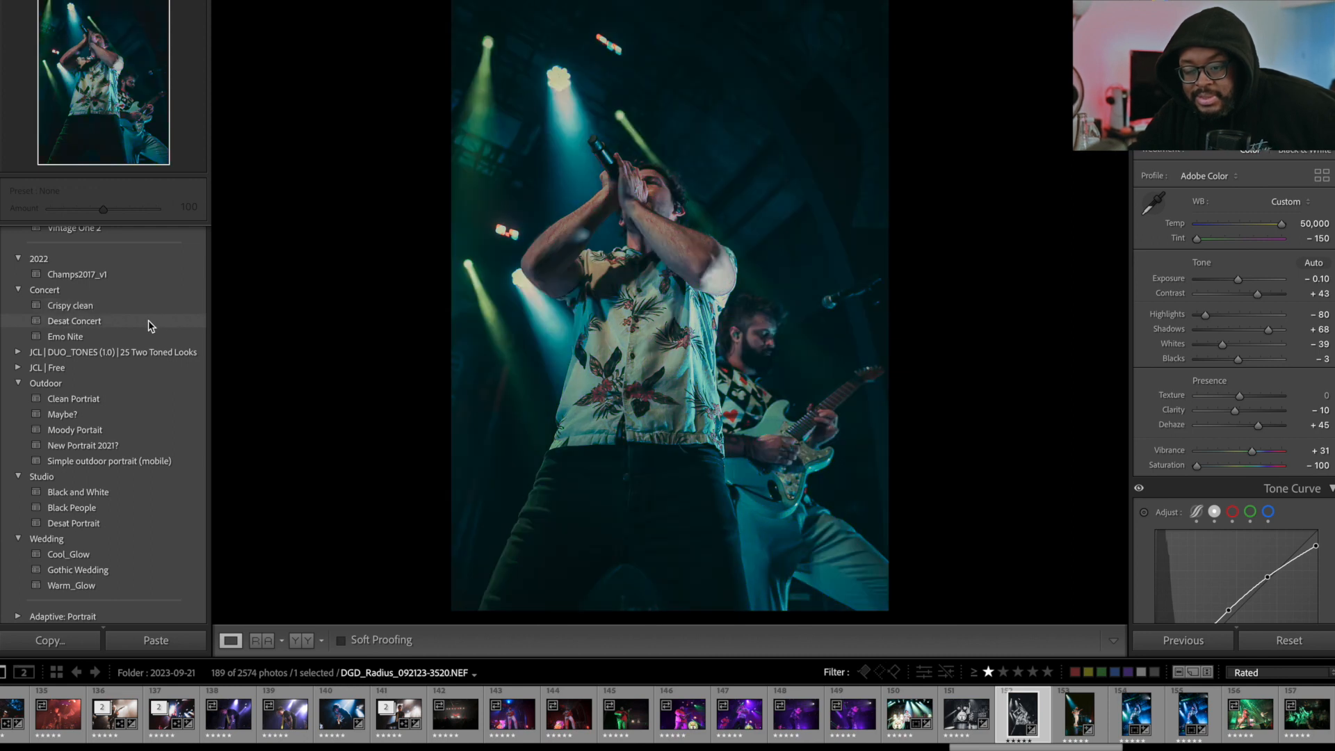
Apply the Concert preset Desat Concert and sample the white balance from the singer's shirt, then from a second neutral spot.
click(149, 321)
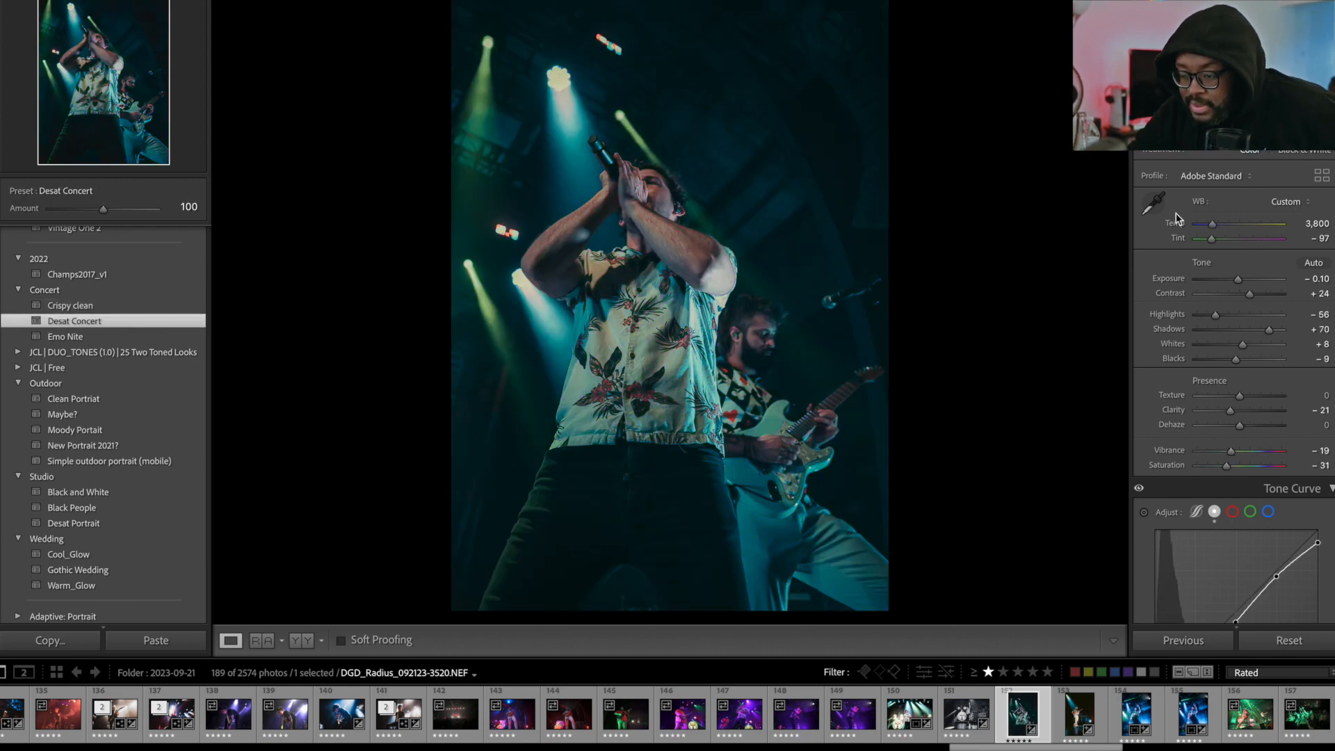
click(1154, 203)
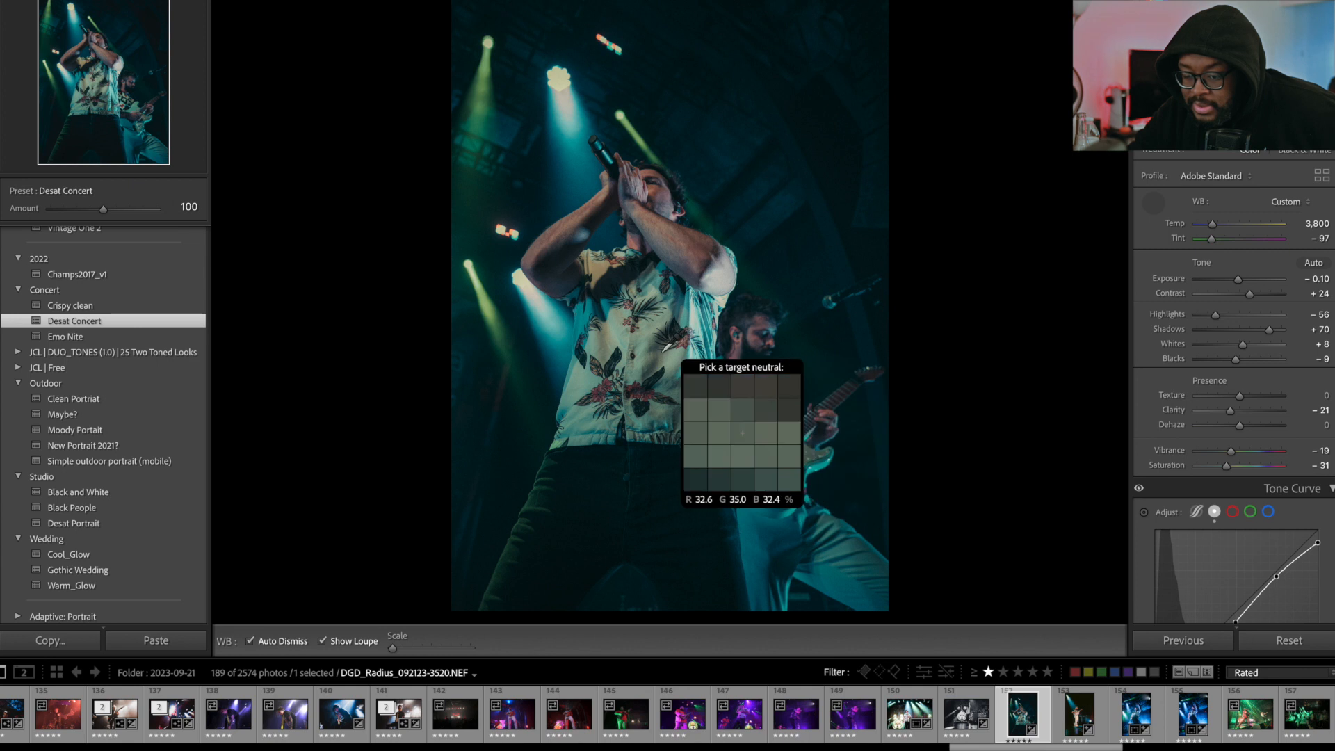
click(652, 338)
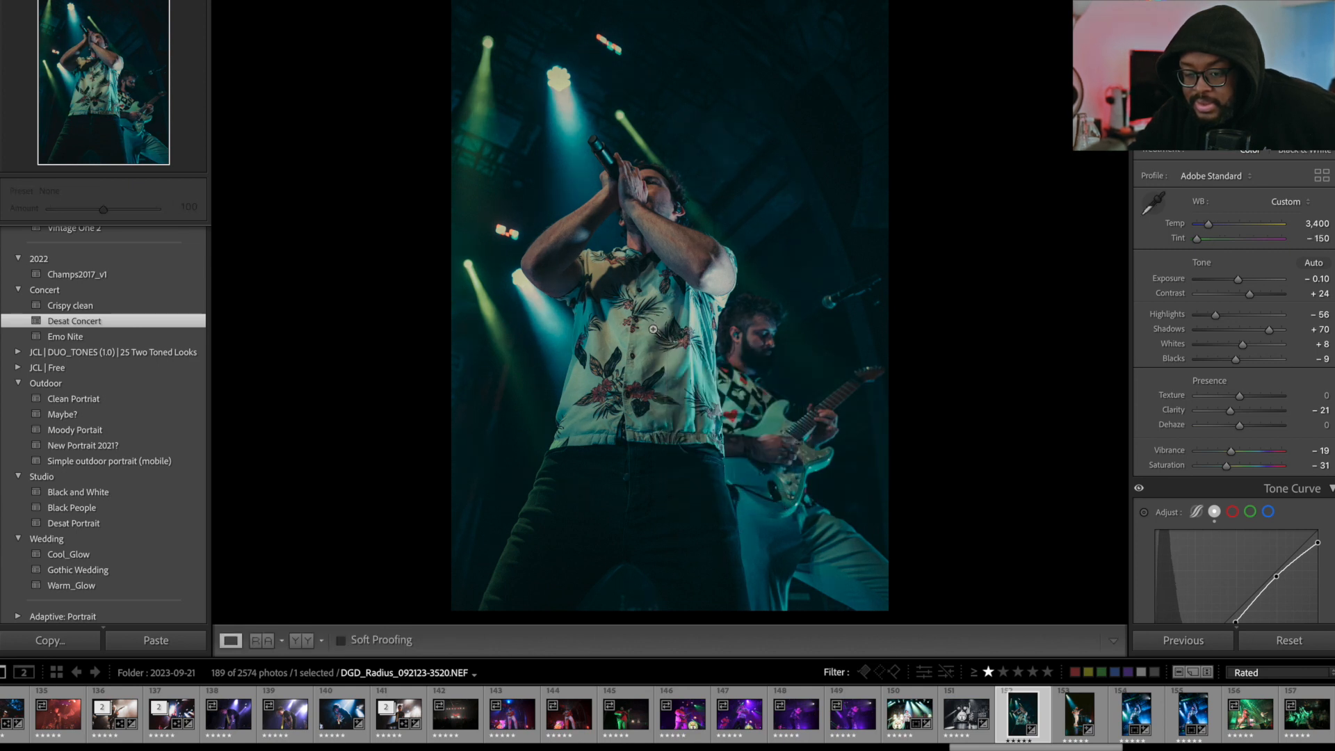
click(1154, 203)
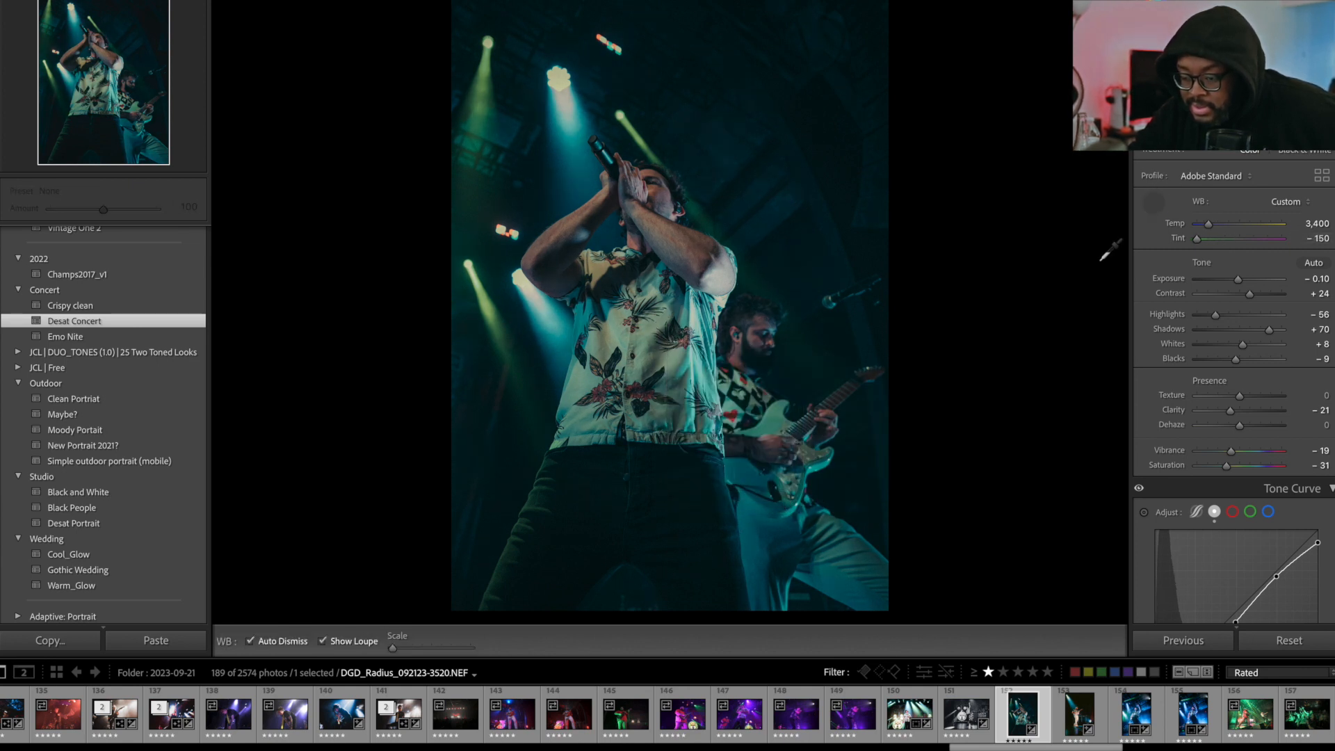
click(810, 459)
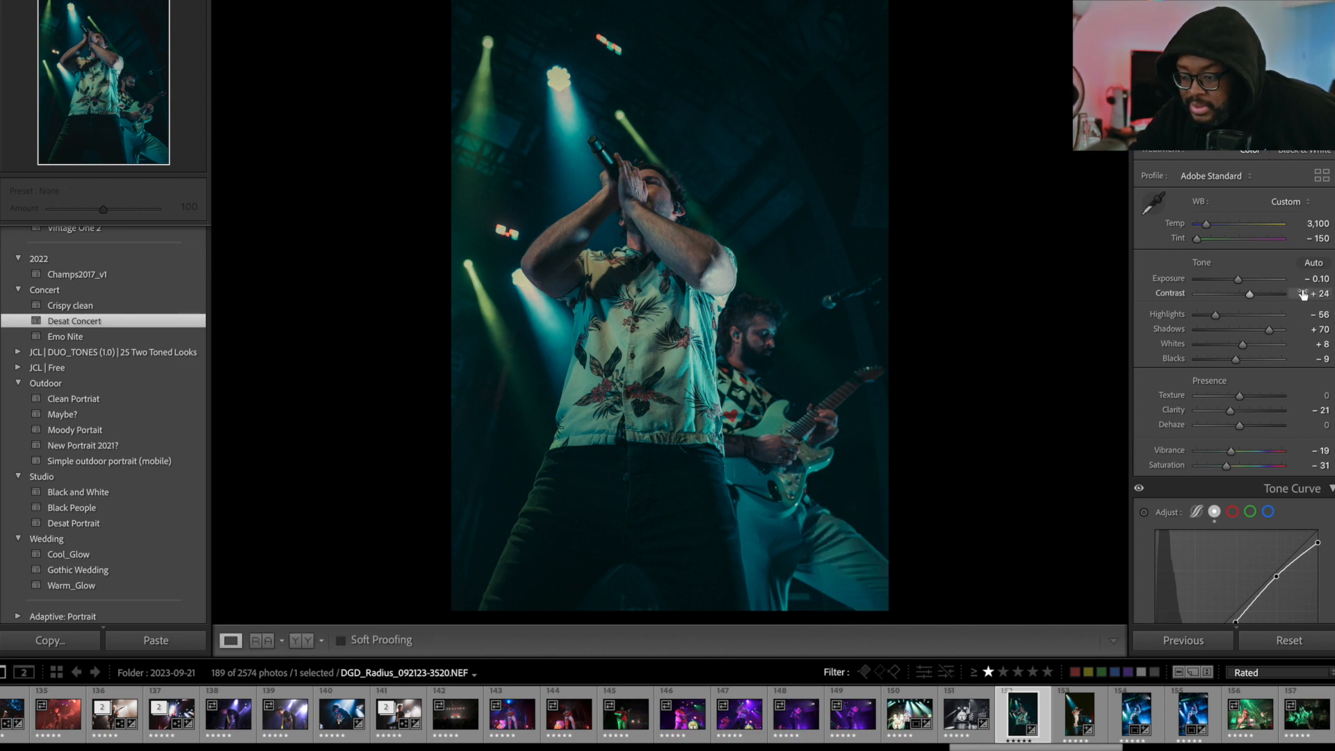
Warm the photo to a temperature of 9,031 and raise its exposure to +0.55.
drag(1207, 224, 1255, 226)
drag(1240, 279, 1245, 283)
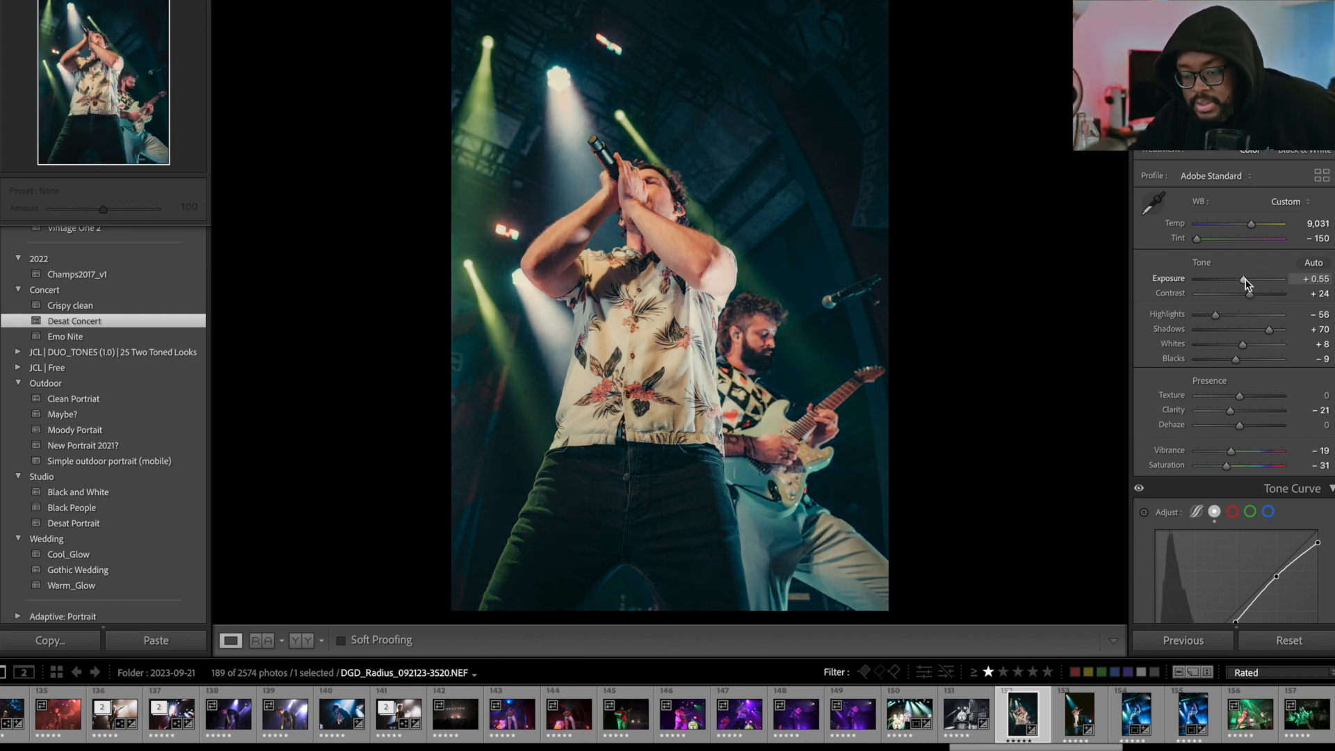
Compare the edited singer photo with its unedited original.
key(backslash)
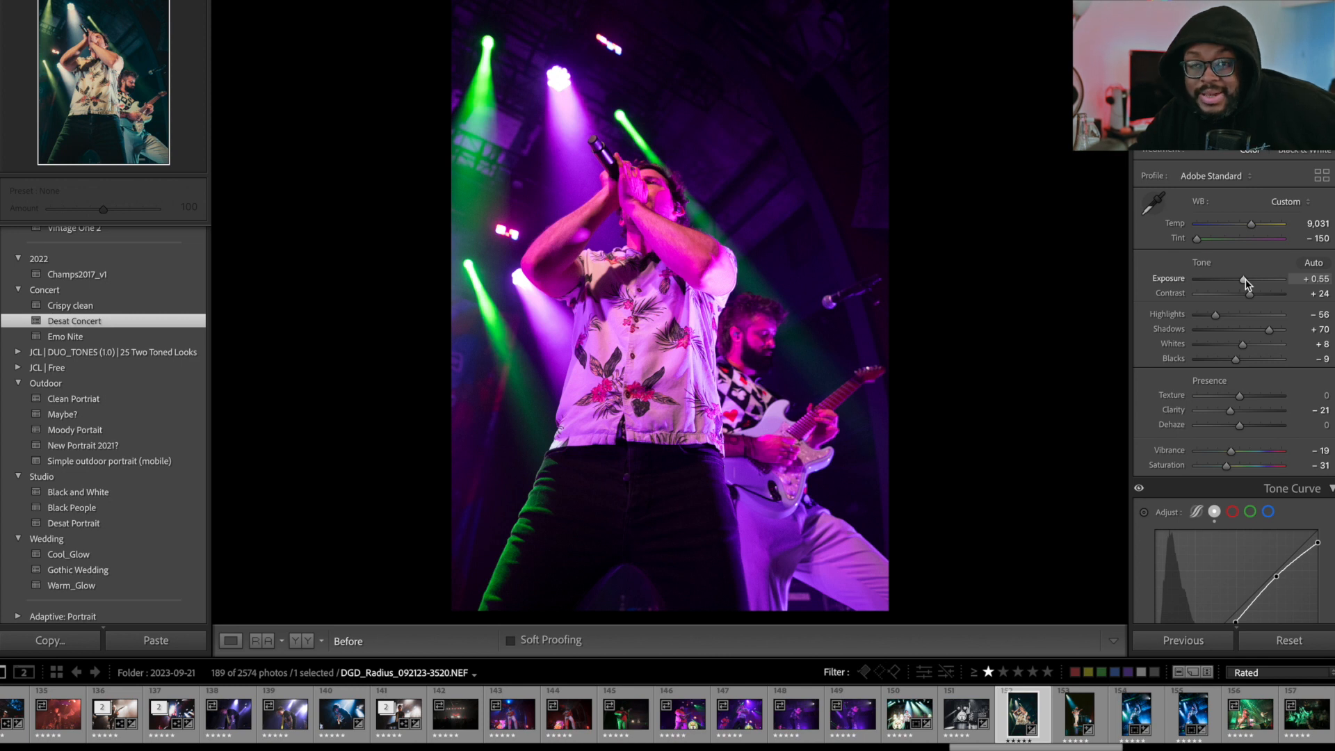
key(backslash)
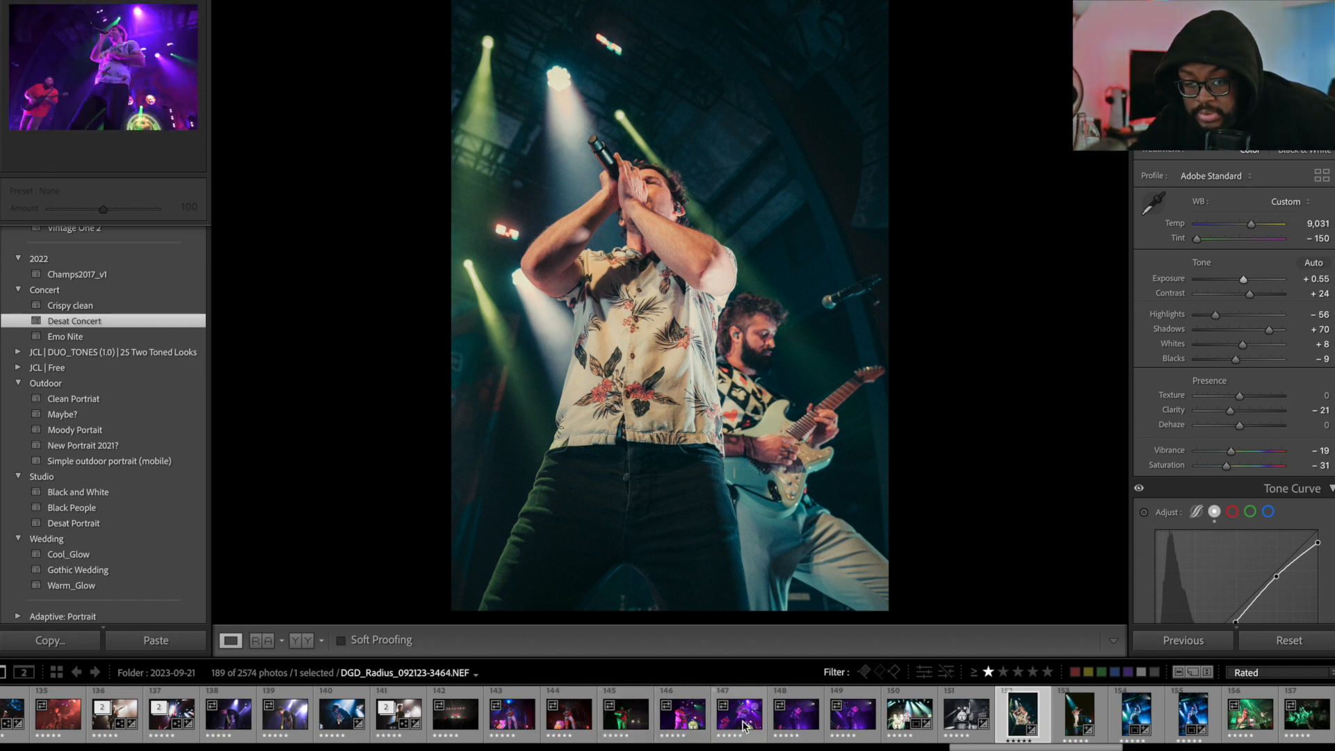
Apply the Black People preset to the photo of the guitarist in the red shirt, DGD_Radius_092123-3448.NEF.
click(680, 727)
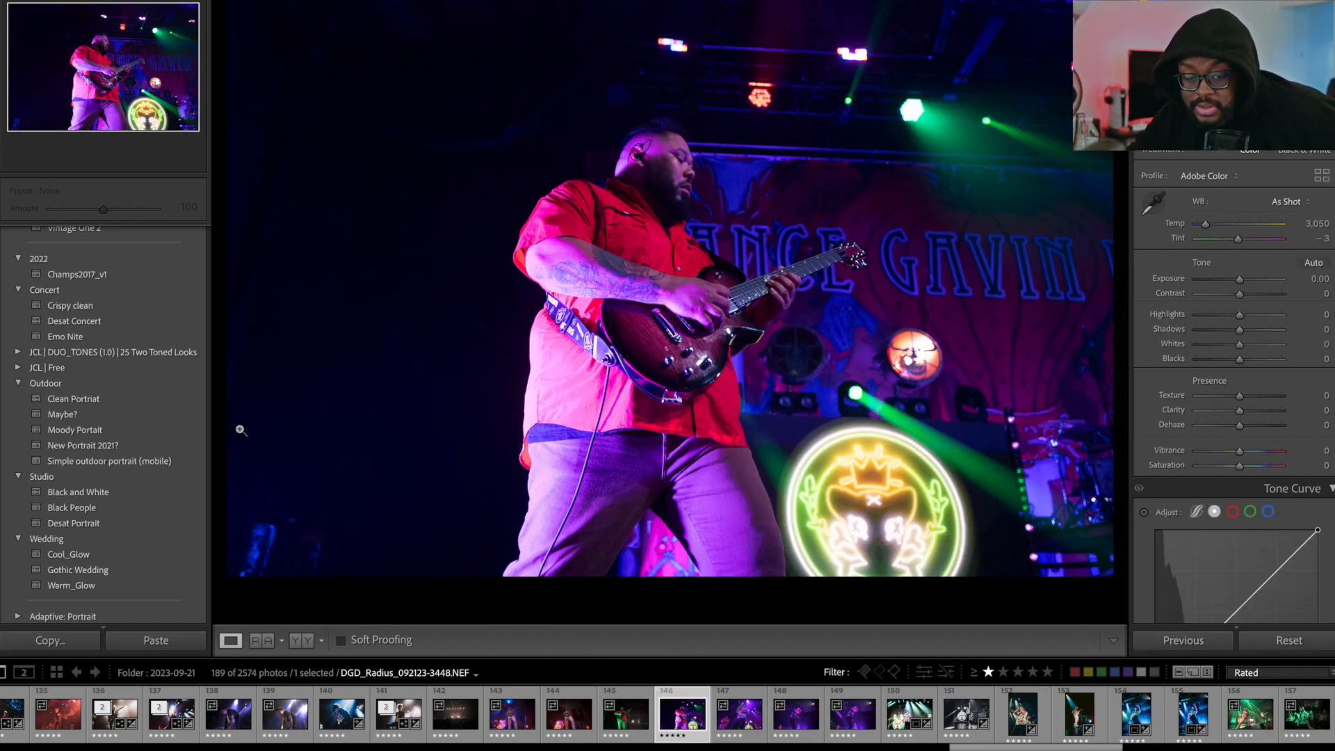
mouse_move(122, 514)
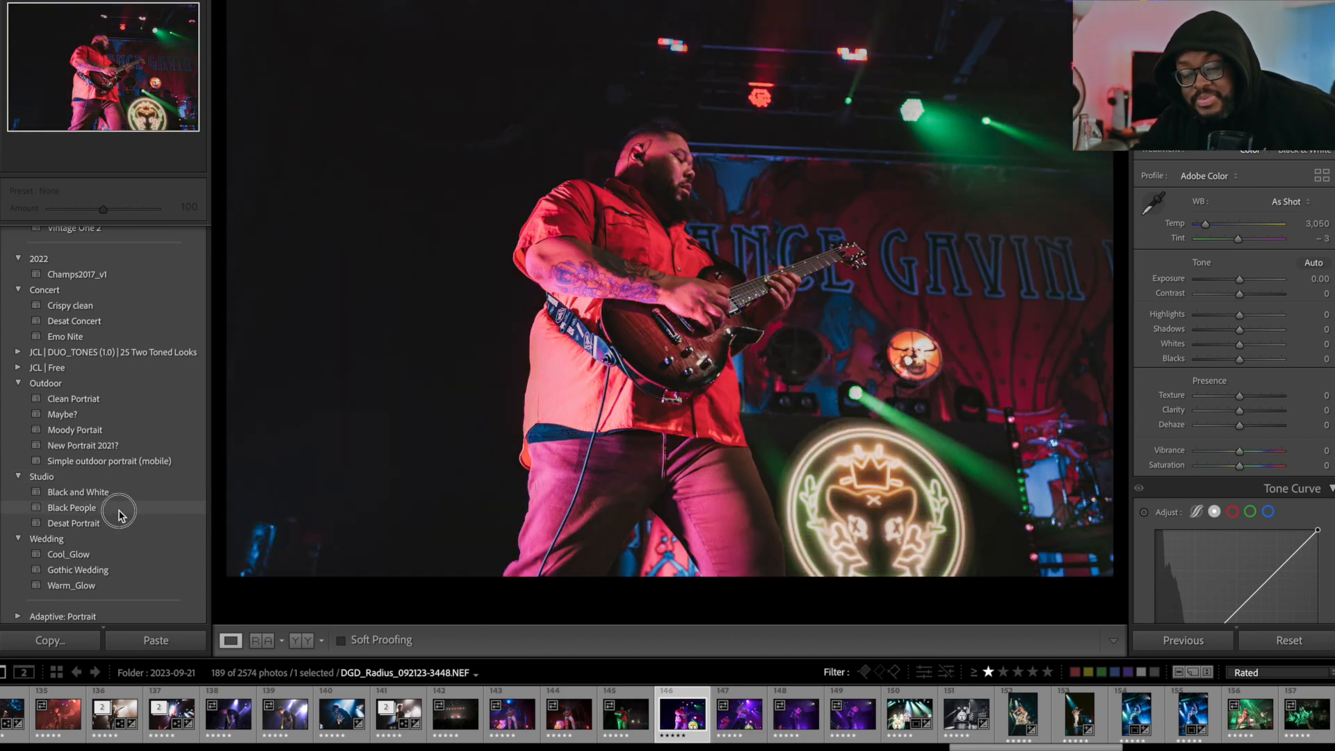
click(121, 515)
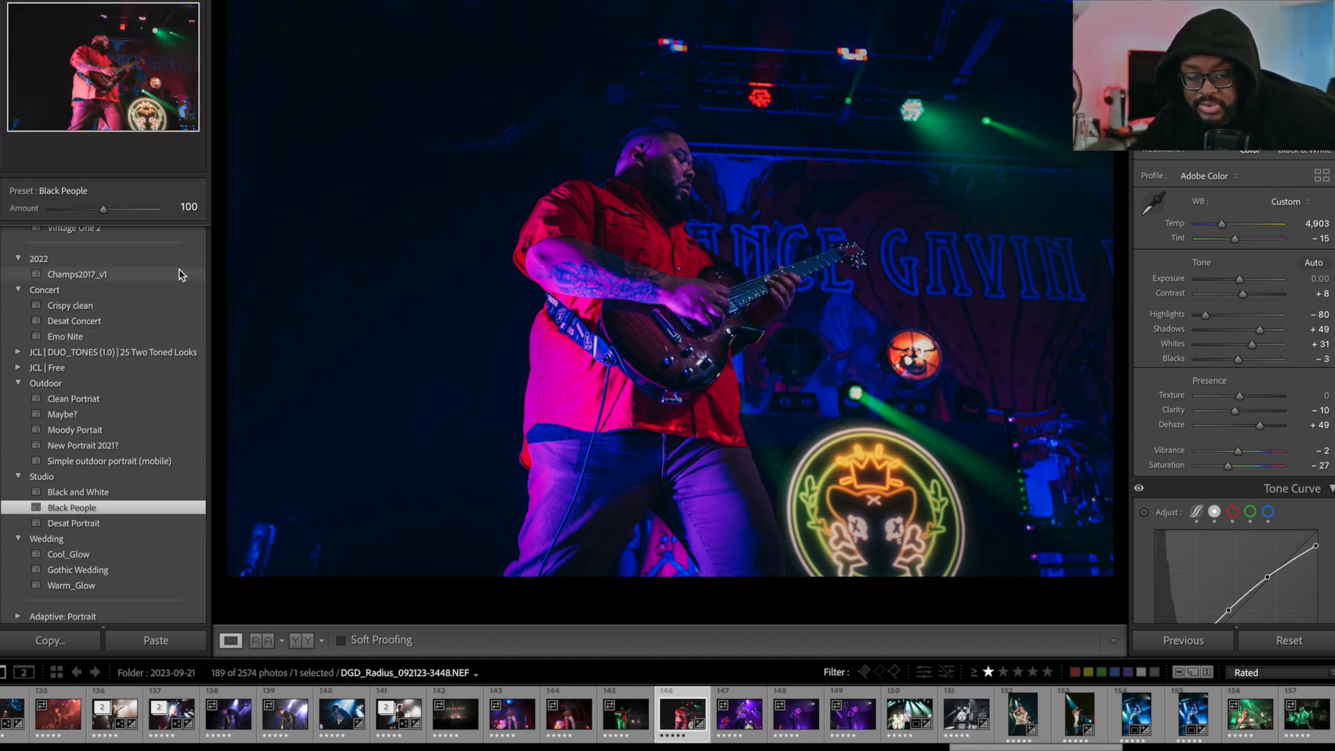
scroll(149, 265, up, 3)
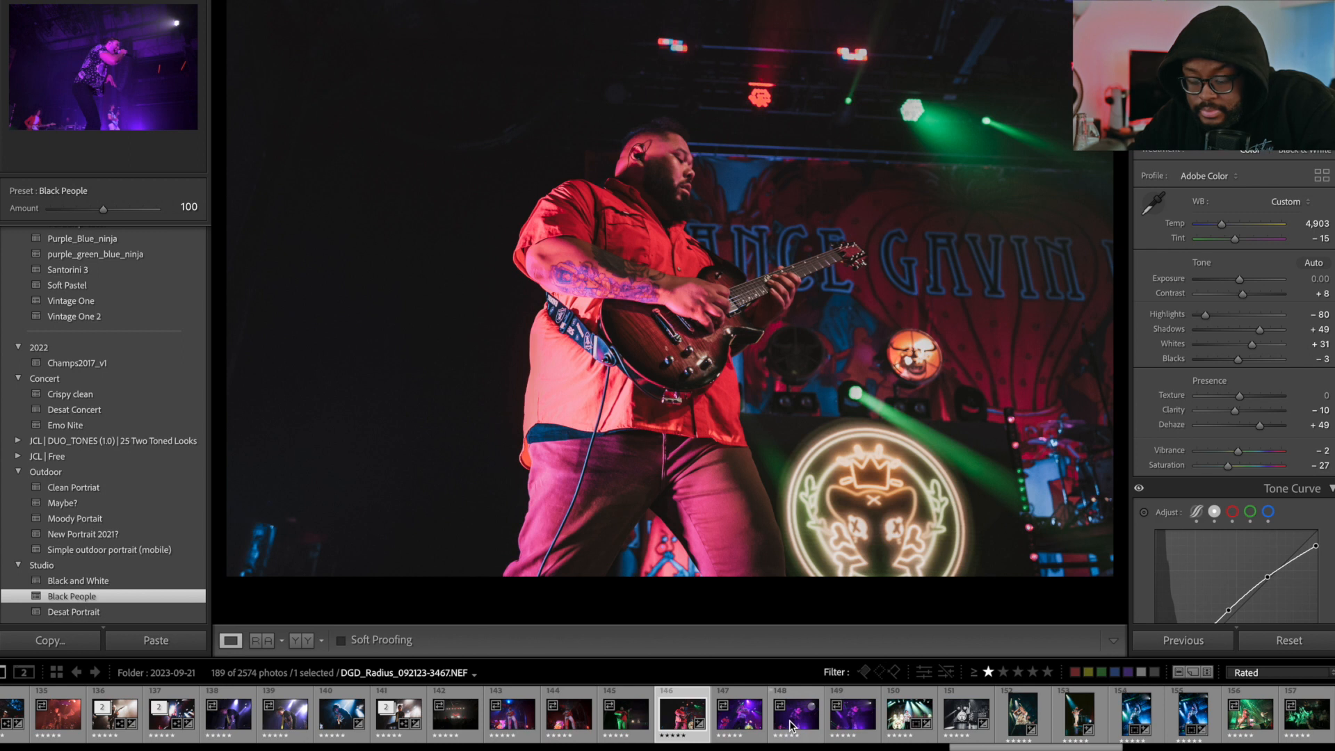
Paste the develop settings of the raised-phone audience photo onto the wide crowd photo DGD_Radius_092123-3815.NEF.
scroll(793, 726, down, 5)
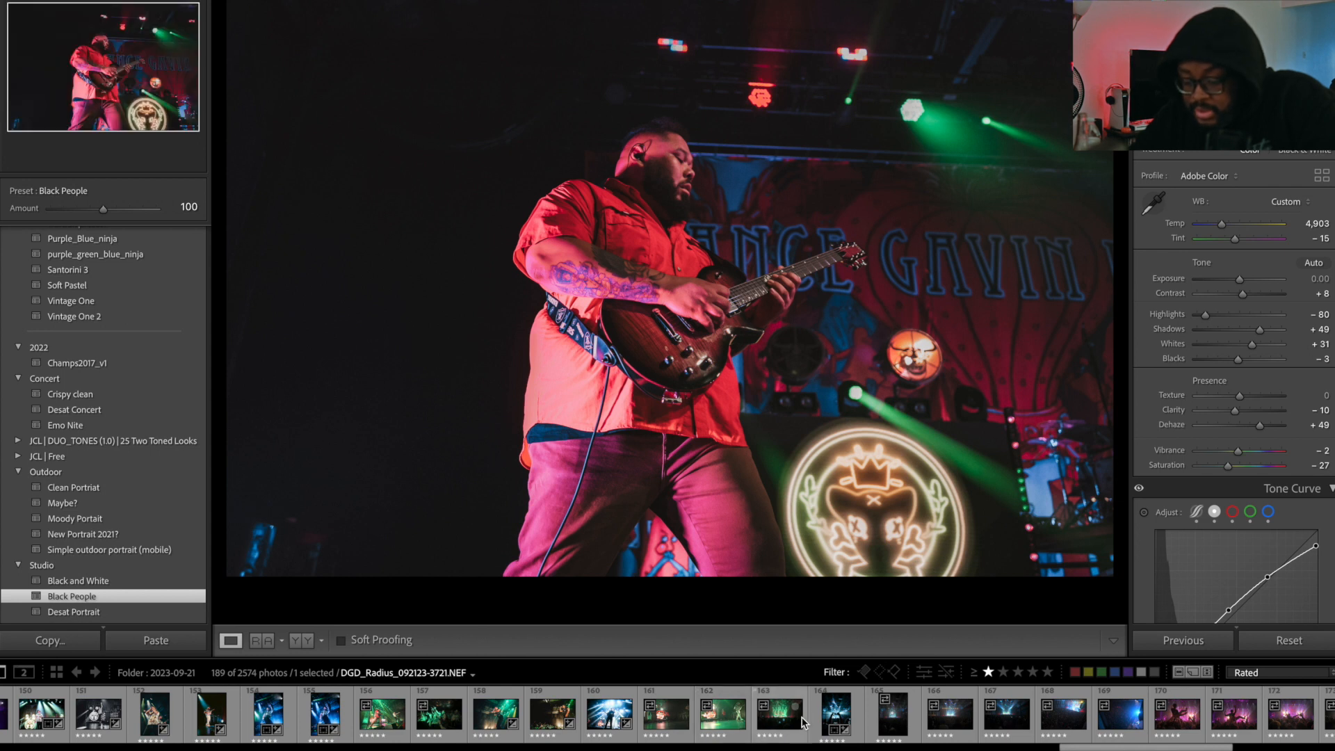
click(837, 719)
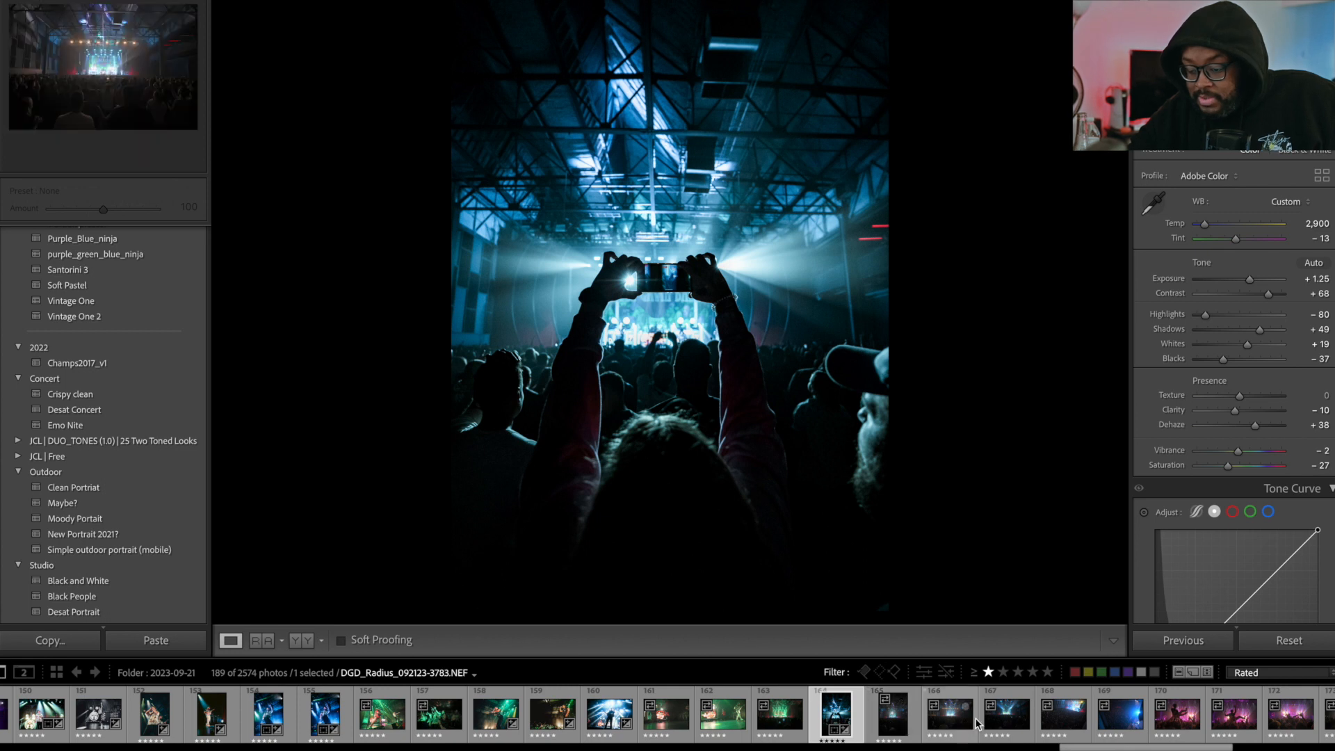
click(1061, 725)
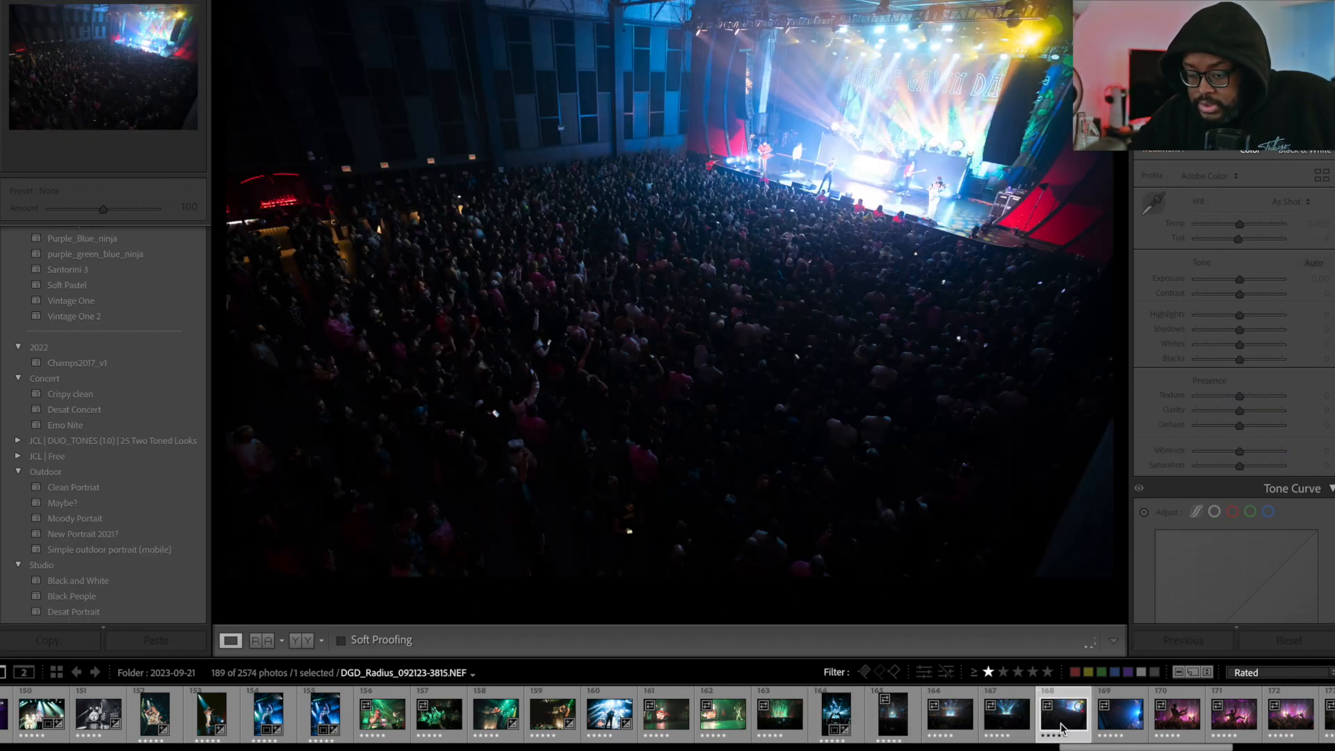
right_click(1062, 723)
mouse_move(1107, 569)
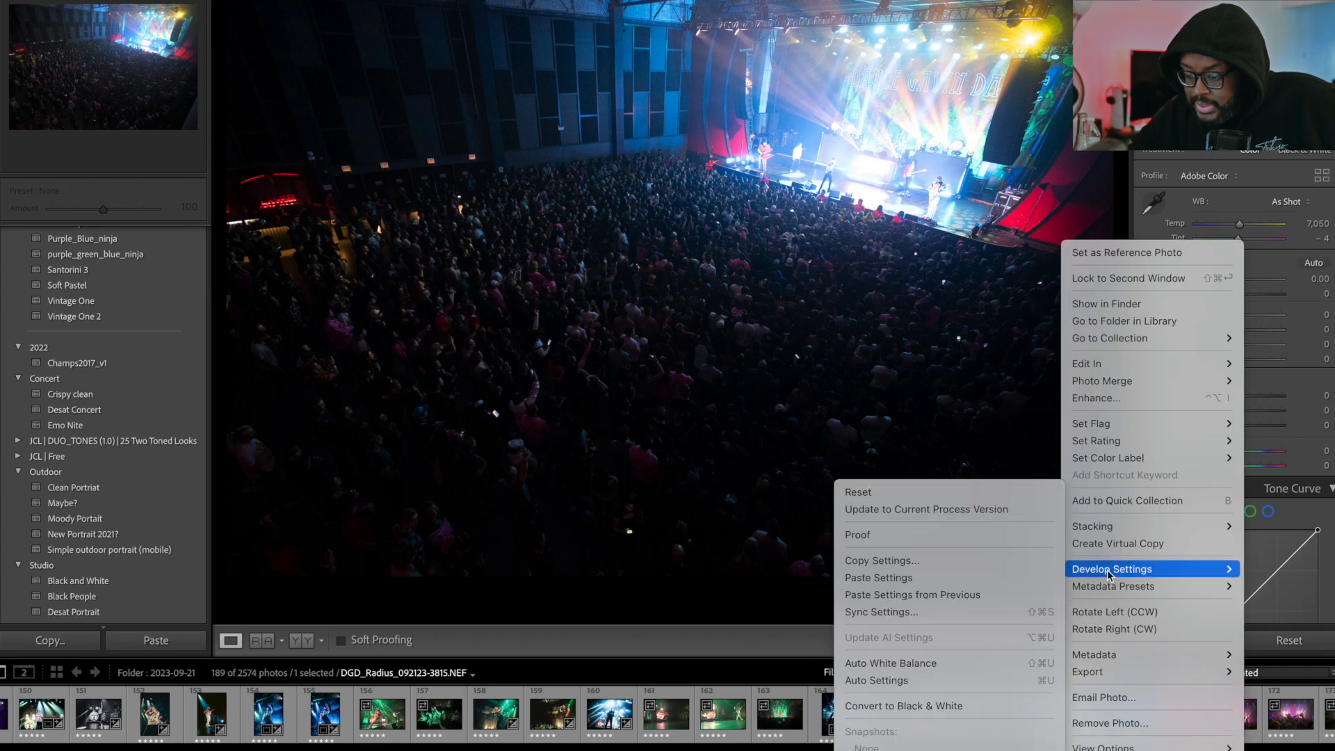
click(988, 595)
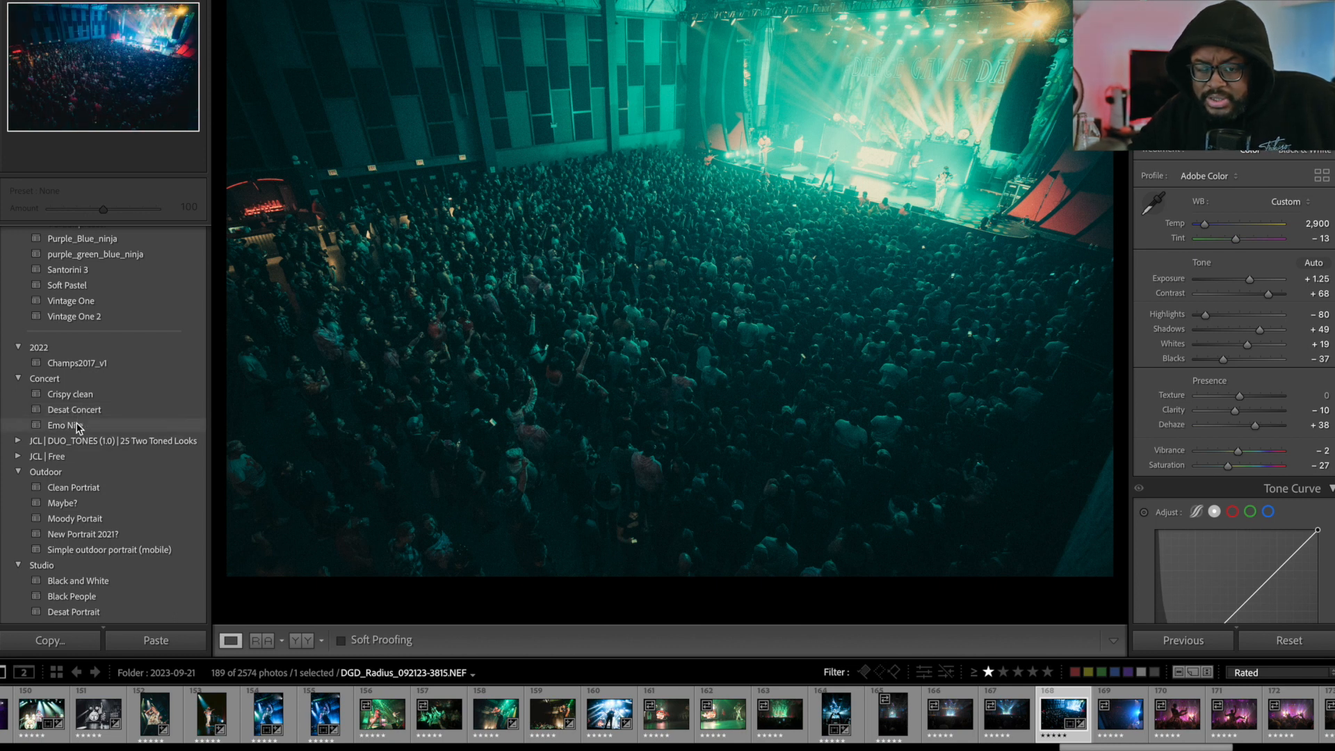
Brush a mask over the bright stage and set its exposure to −0.39, highlights to −20, whites to −24 and shadows to 19.
key(k)
mouse_move(863, 146)
mouse_down()
mouse_move(734, 138)
mouse_move(957, 198)
mouse_move(996, 153)
mouse_move(1004, 28)
mouse_move(940, 211)
mouse_move(968, 61)
mouse_move(931, 158)
mouse_move(945, 31)
mouse_move(867, 205)
mouse_move(881, 82)
mouse_move(873, 93)
mouse_move(870, 31)
mouse_move(822, 95)
mouse_move(836, 37)
mouse_move(770, 126)
mouse_move(741, 22)
mouse_move(715, 109)
mouse_move(710, 34)
mouse_move(785, 51)
mouse_move(848, 43)
mouse_move(763, 12)
mouse_move(1015, 40)
mouse_move(920, 87)
mouse_move(895, 144)
mouse_move(972, 190)
mouse_move(989, 150)
mouse_move(978, 119)
mouse_move(949, 102)
mouse_move(868, 130)
mouse_move(815, 122)
mouse_move(806, 154)
mouse_move(894, 172)
mouse_up()
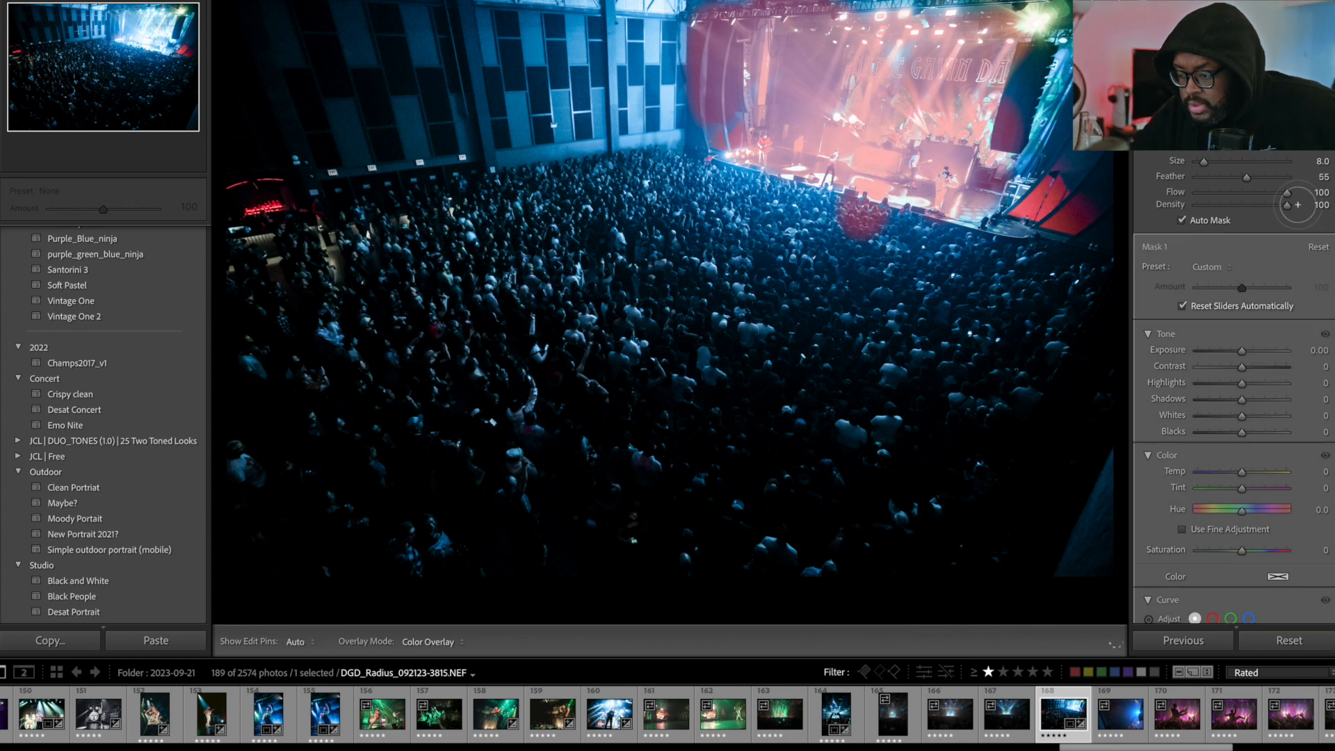
mouse_move(1243, 353)
mouse_down()
mouse_move(1224, 353)
mouse_move(1241, 356)
mouse_up()
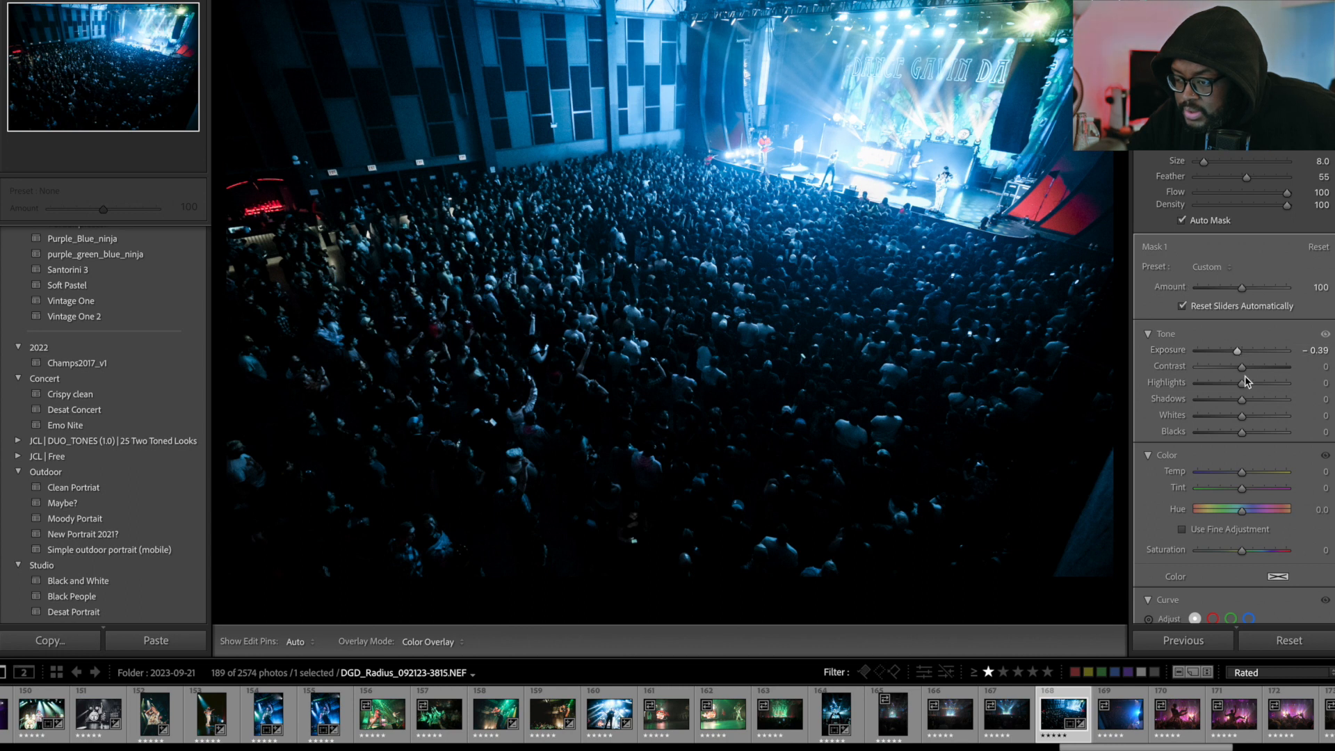
drag(1242, 382, 1231, 415)
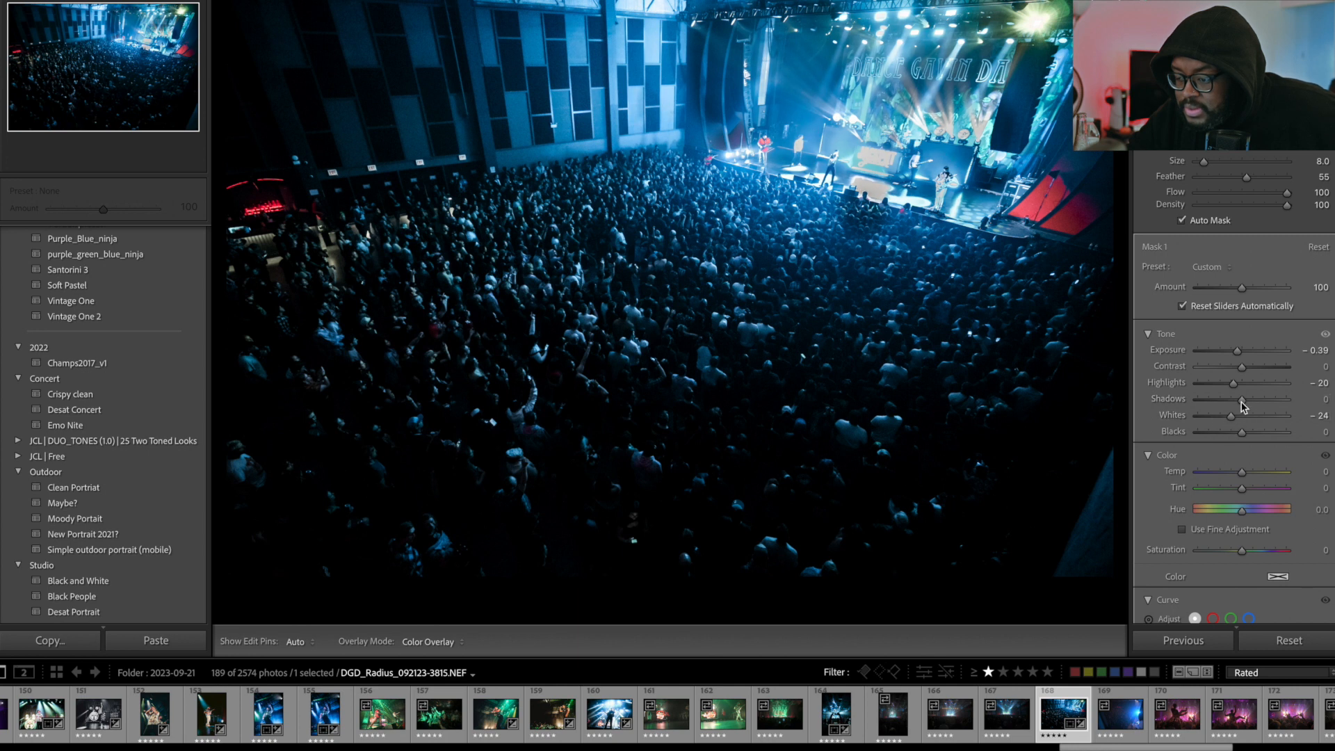
drag(1242, 401, 1251, 402)
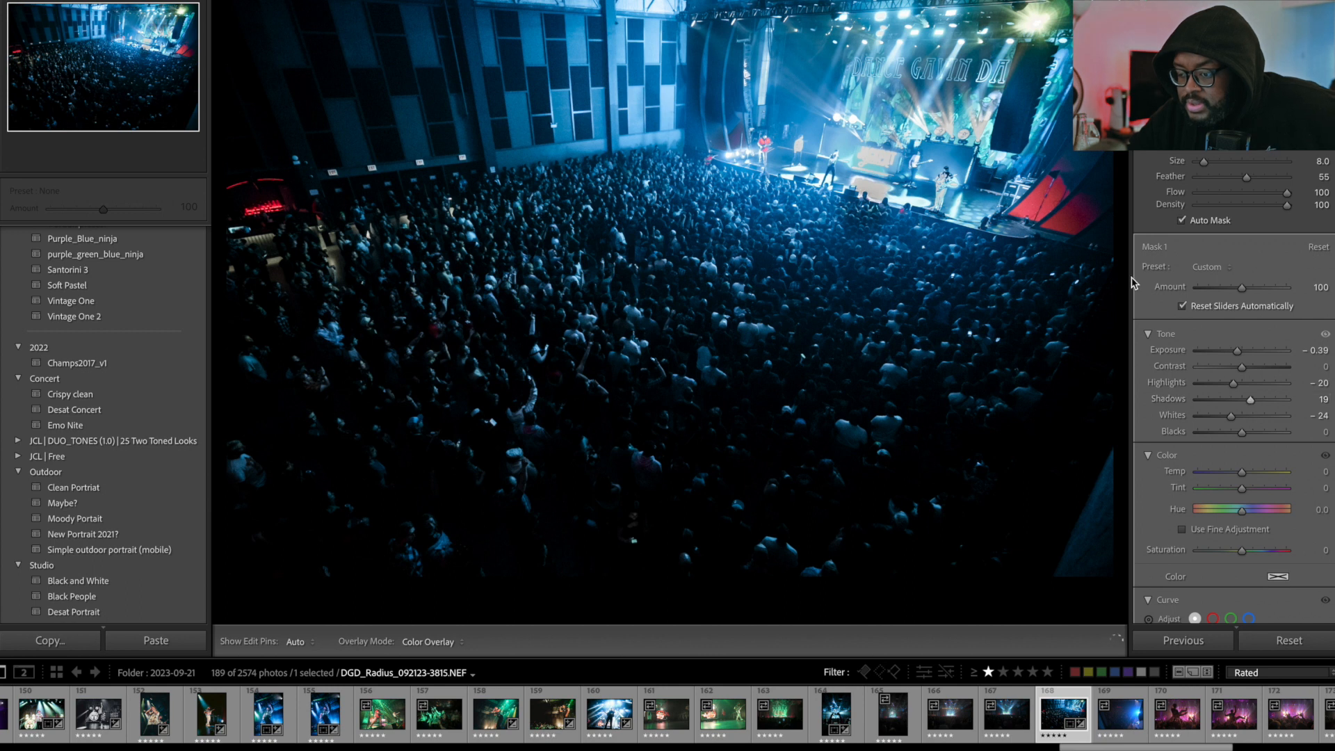
key(backslash)
key(backslash)
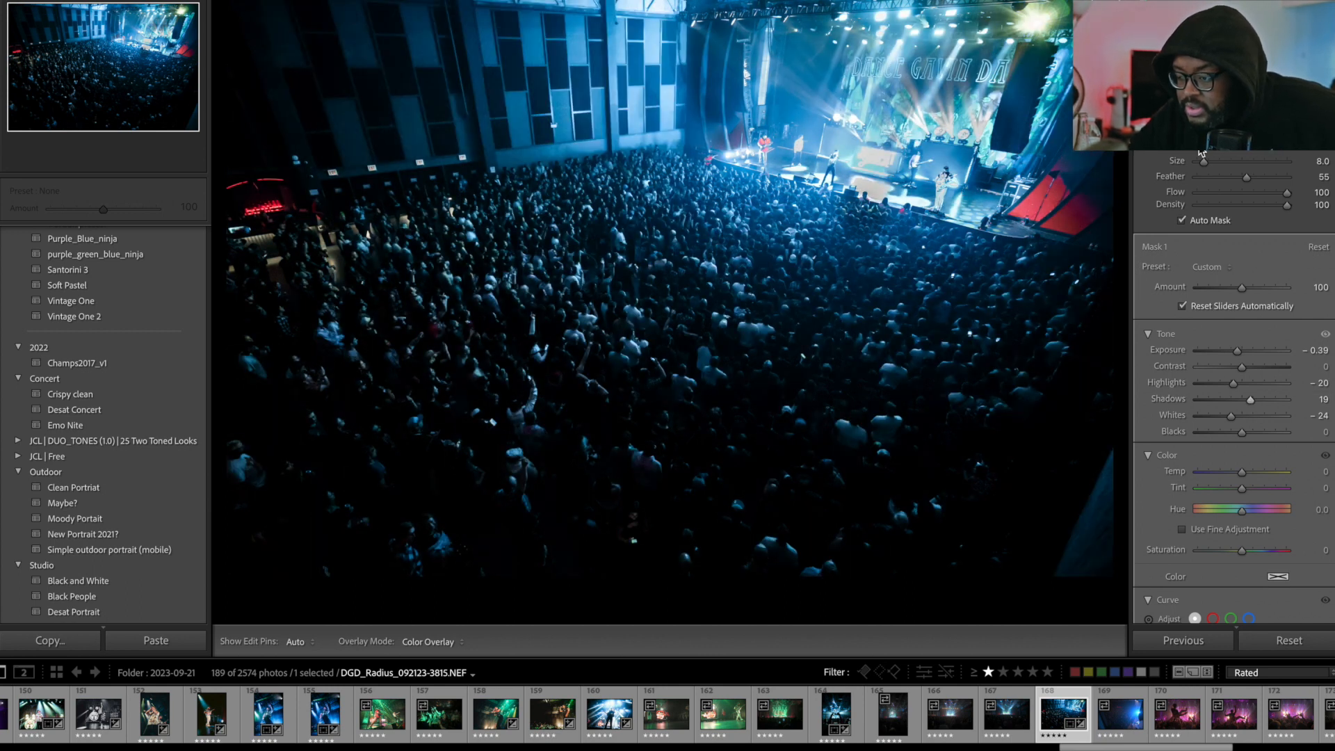
Erase mask spill around the stage's edges using an erase brush of size 5.0 with feather 100.
click(1277, 148)
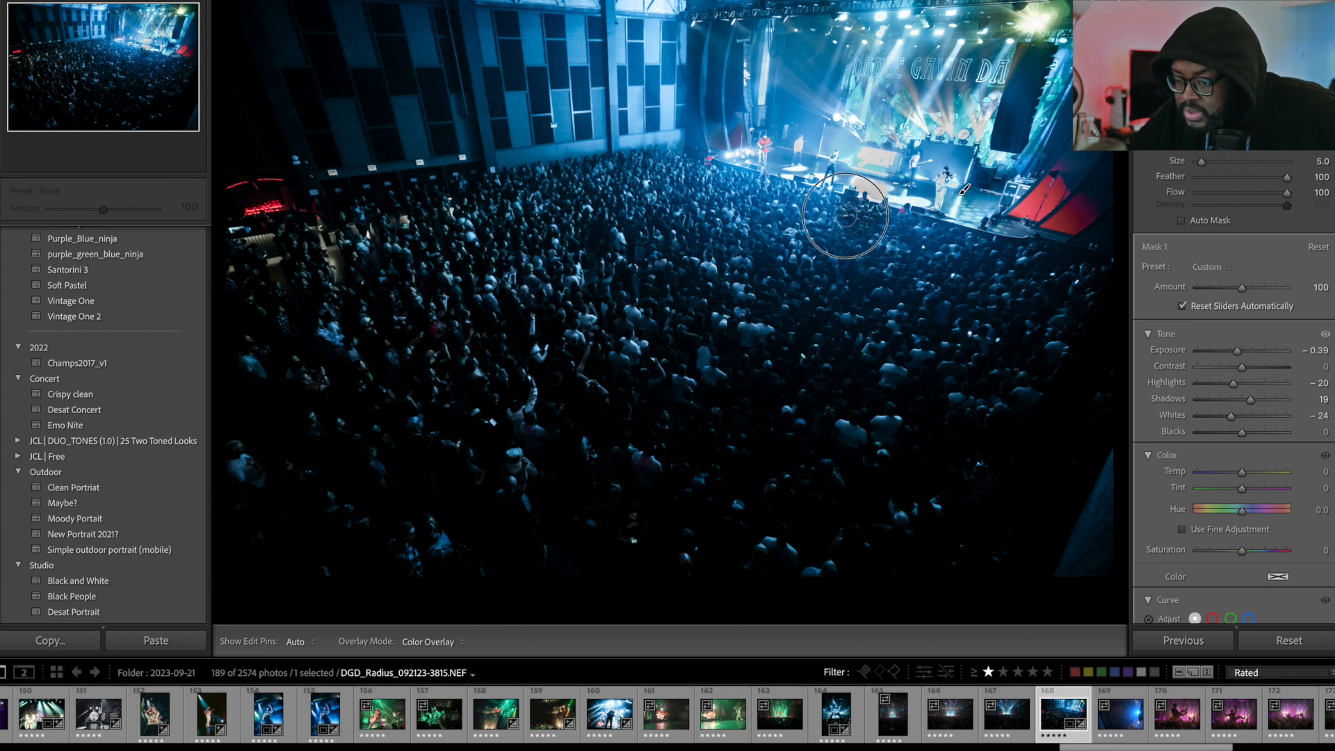
key(h)
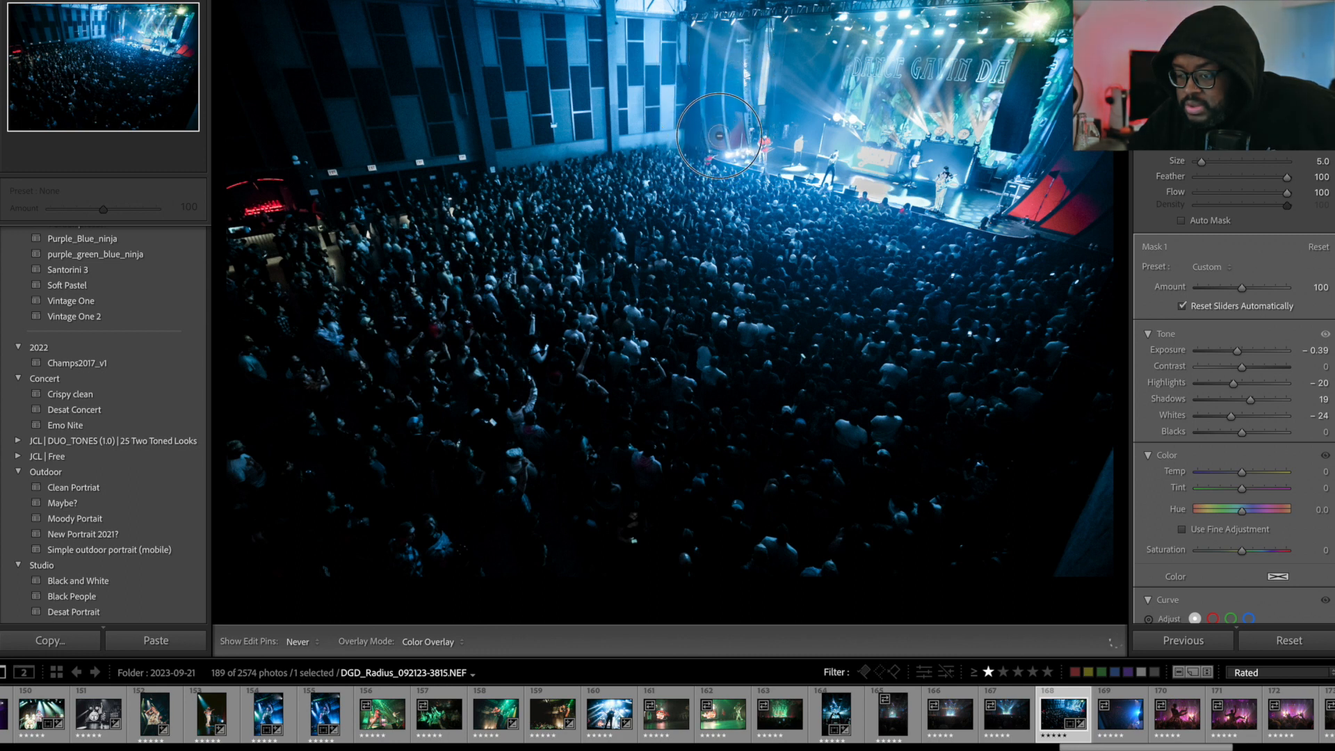
mouse_move(1103, 197)
mouse_down()
mouse_move(1028, 207)
mouse_move(1058, 176)
mouse_move(1106, 64)
mouse_move(1080, 107)
mouse_move(1075, 84)
mouse_up()
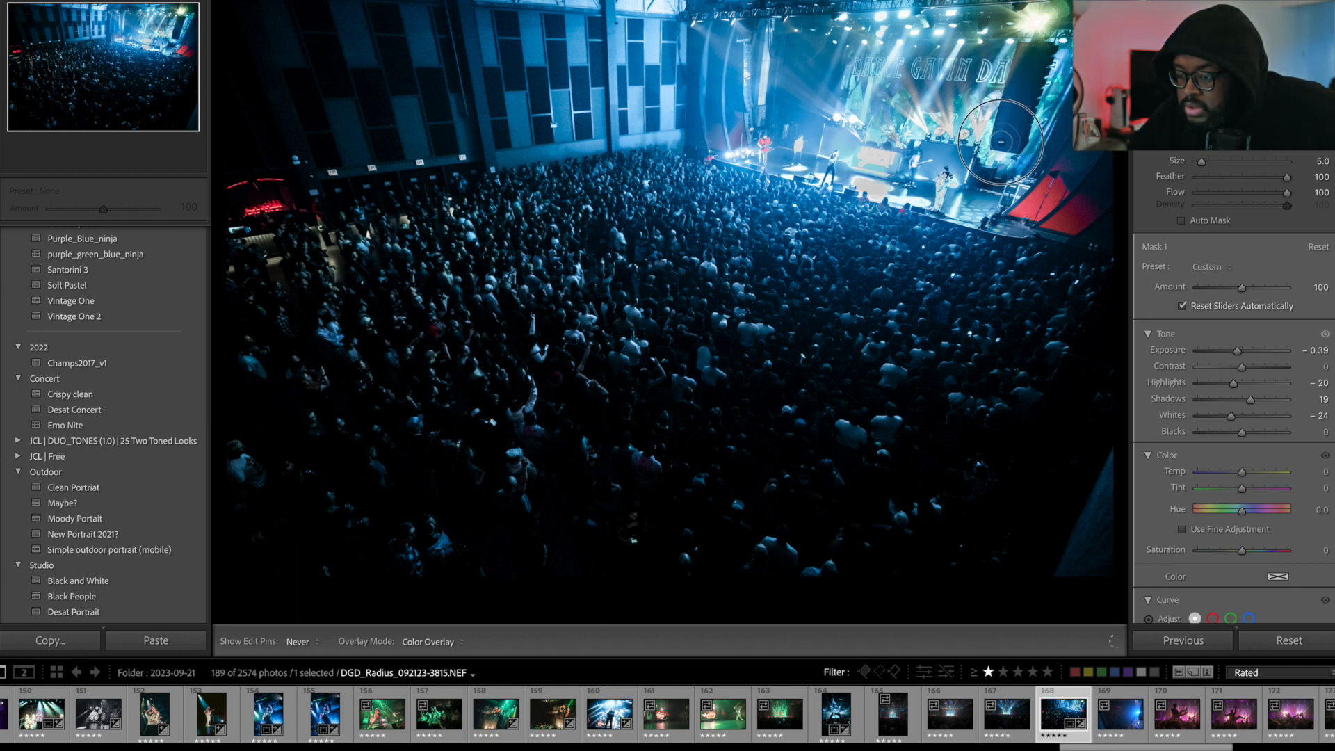
key(h)
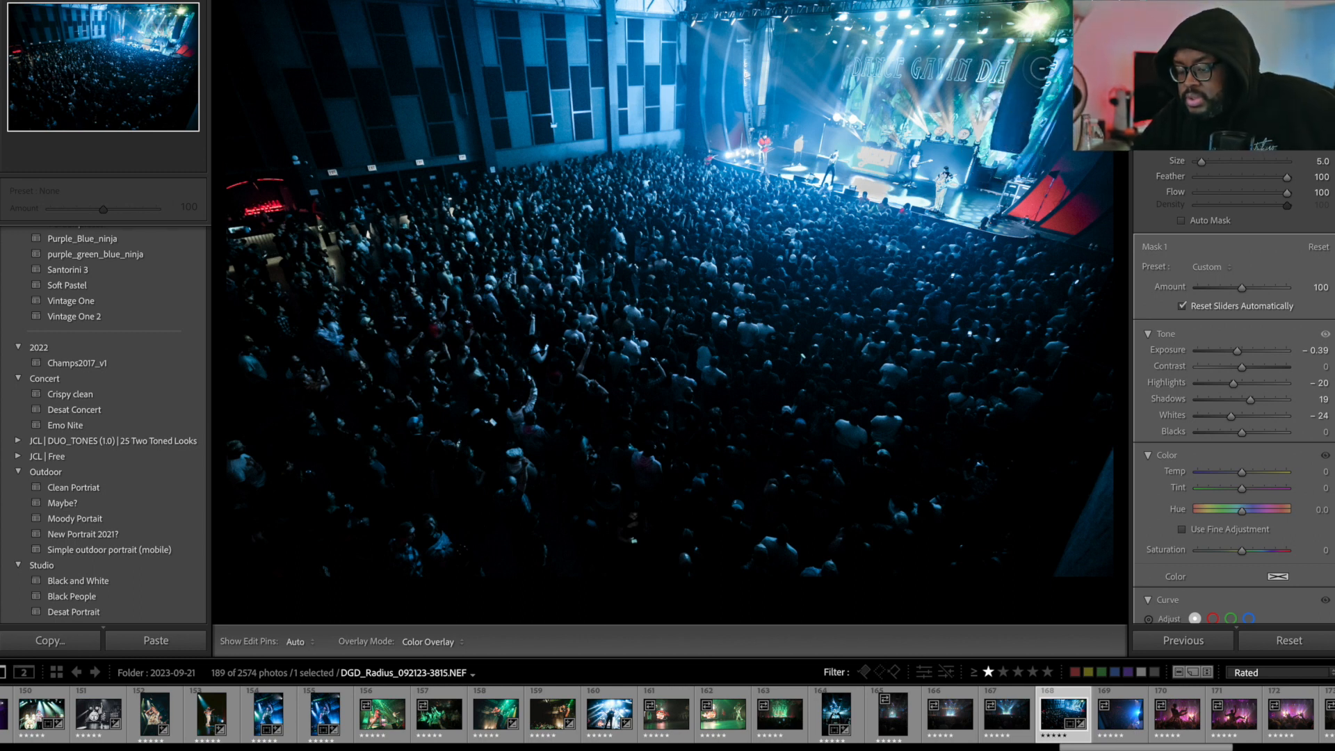
Apply the Crispy clean preset to the crowd-surfer silhouette photo DGD_Radius_092123-3941.NEF.
click(1177, 714)
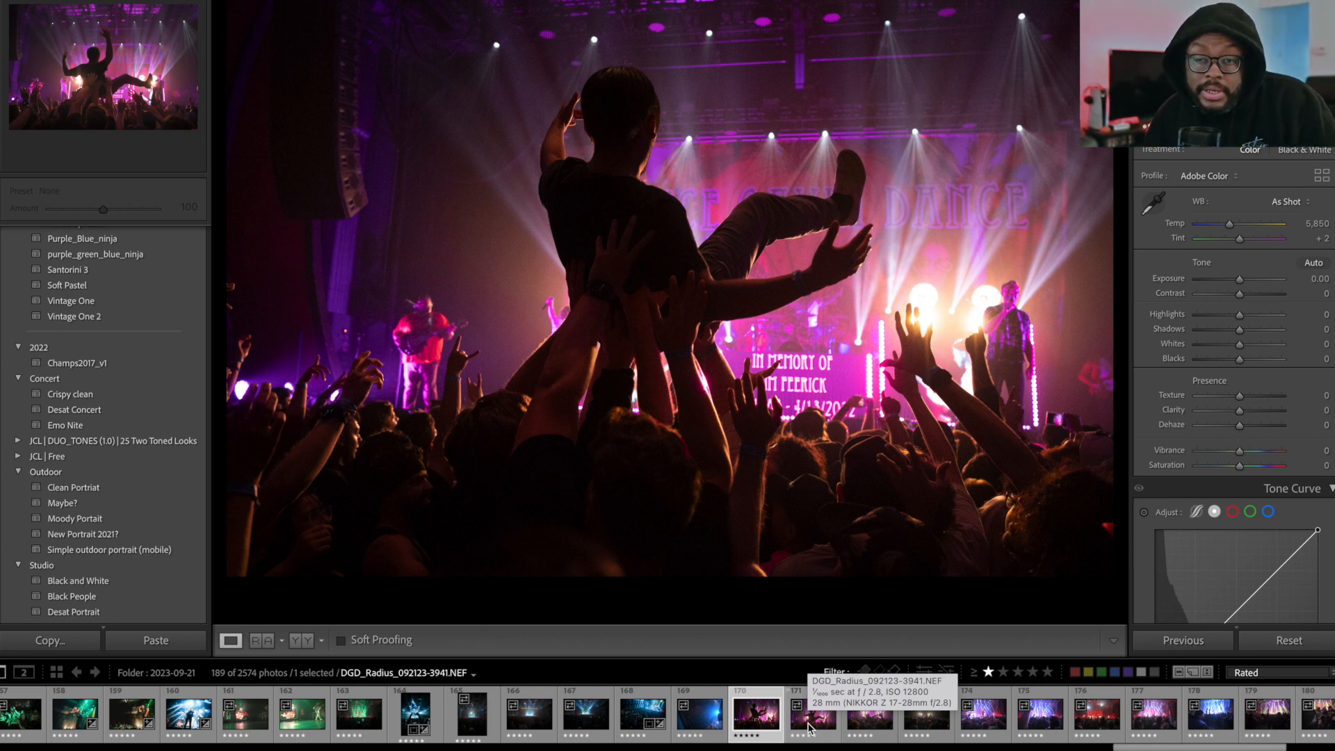
click(809, 728)
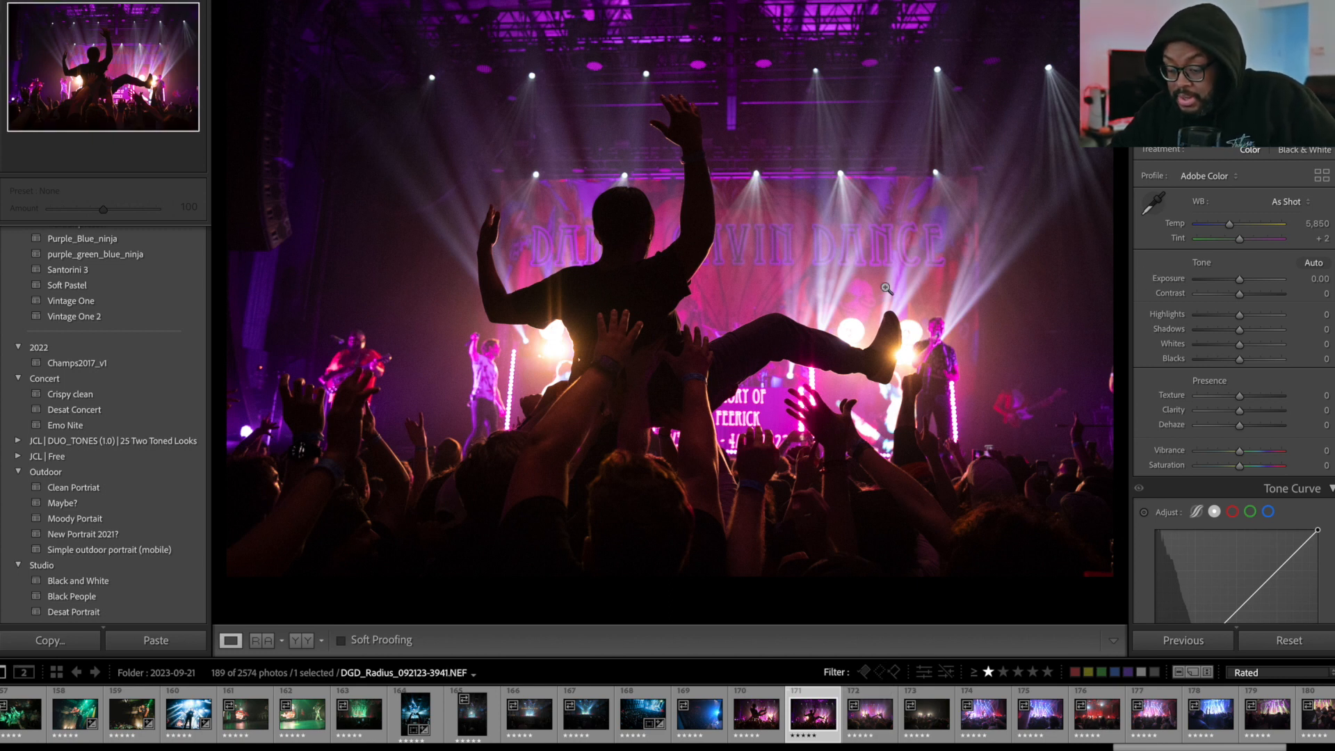
click(869, 716)
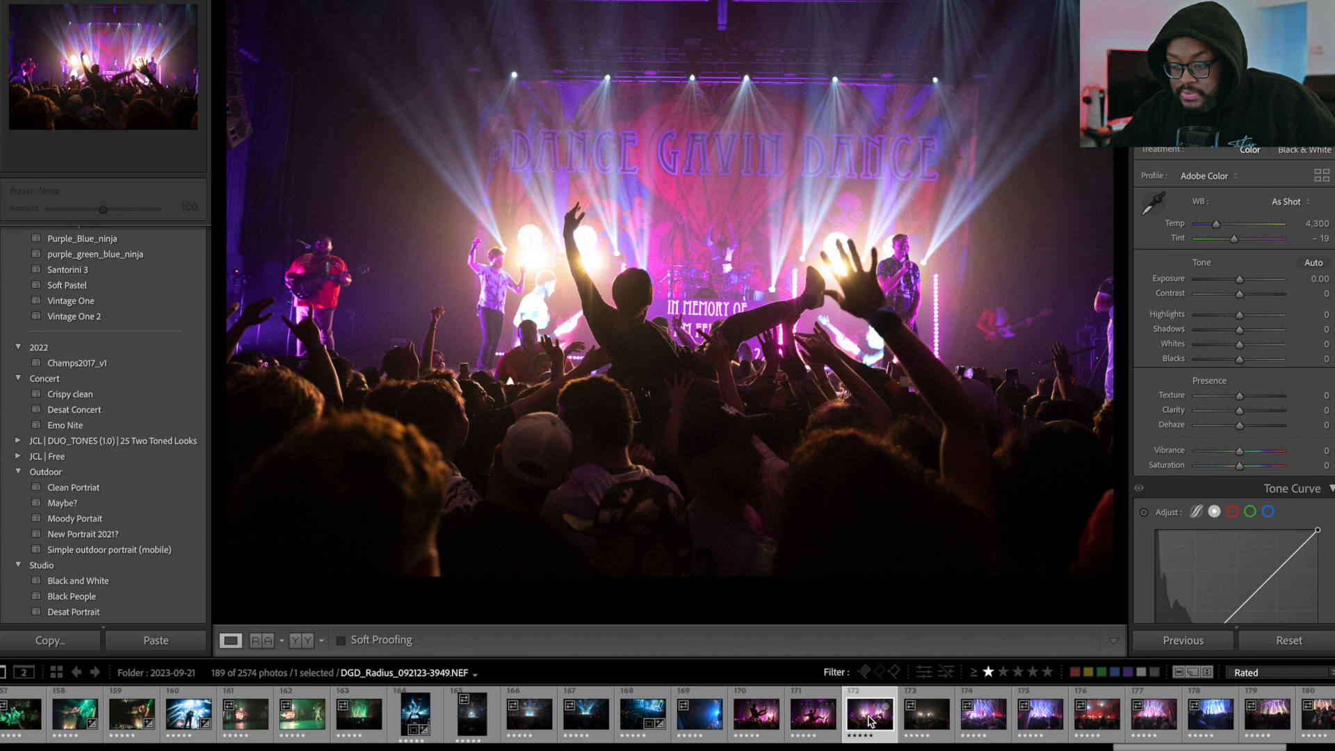
click(824, 720)
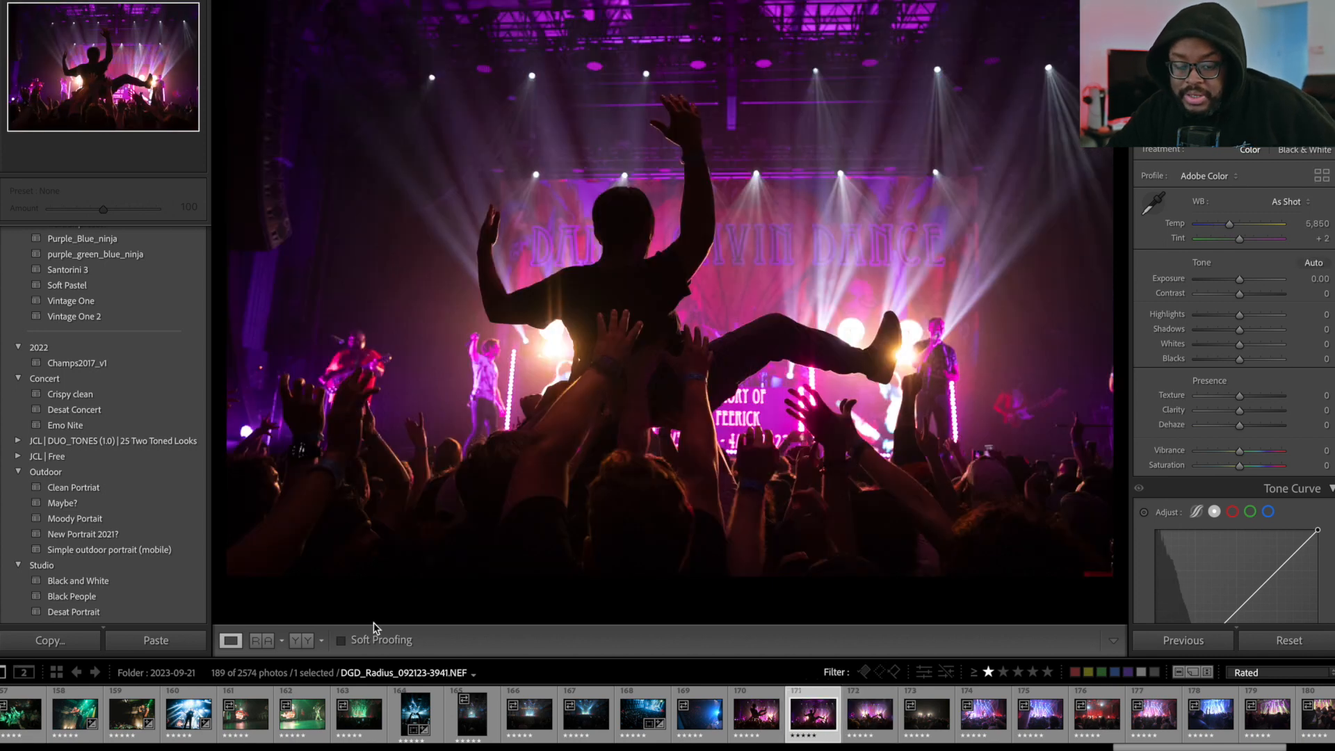
mouse_move(102, 392)
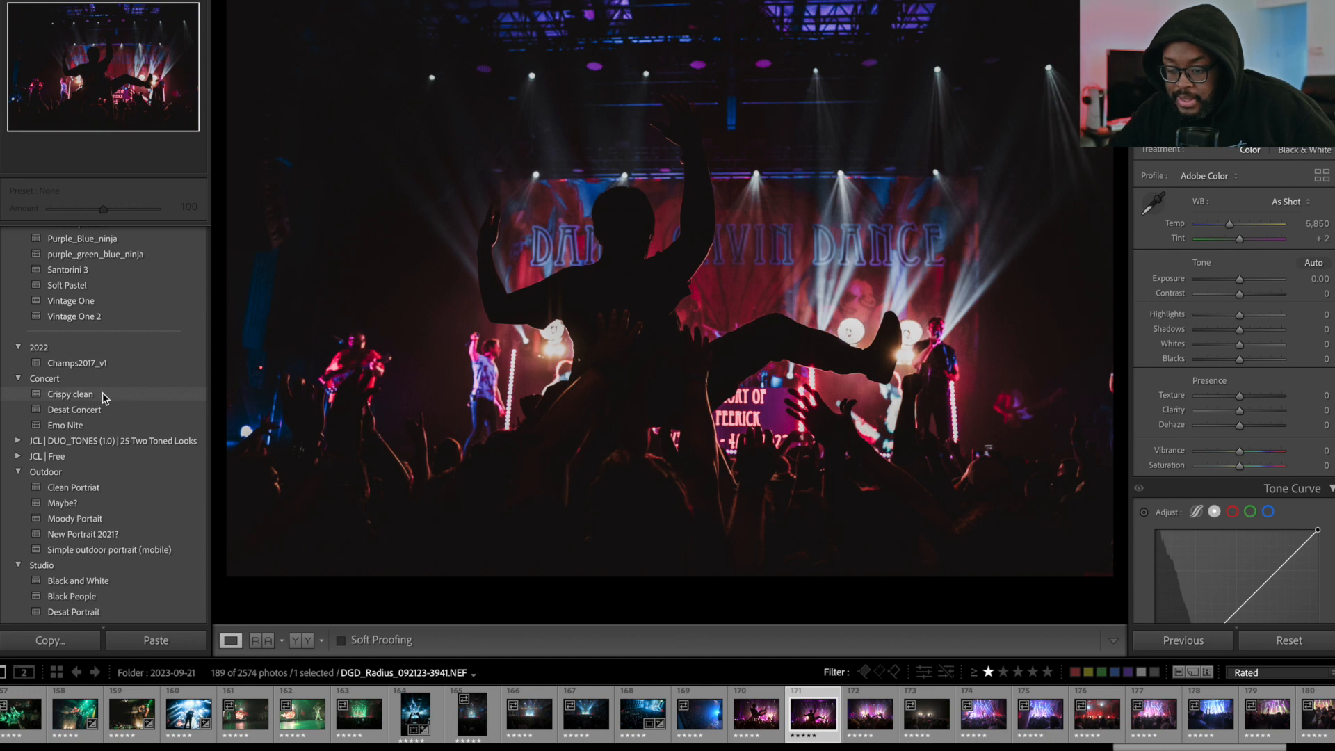
click(103, 394)
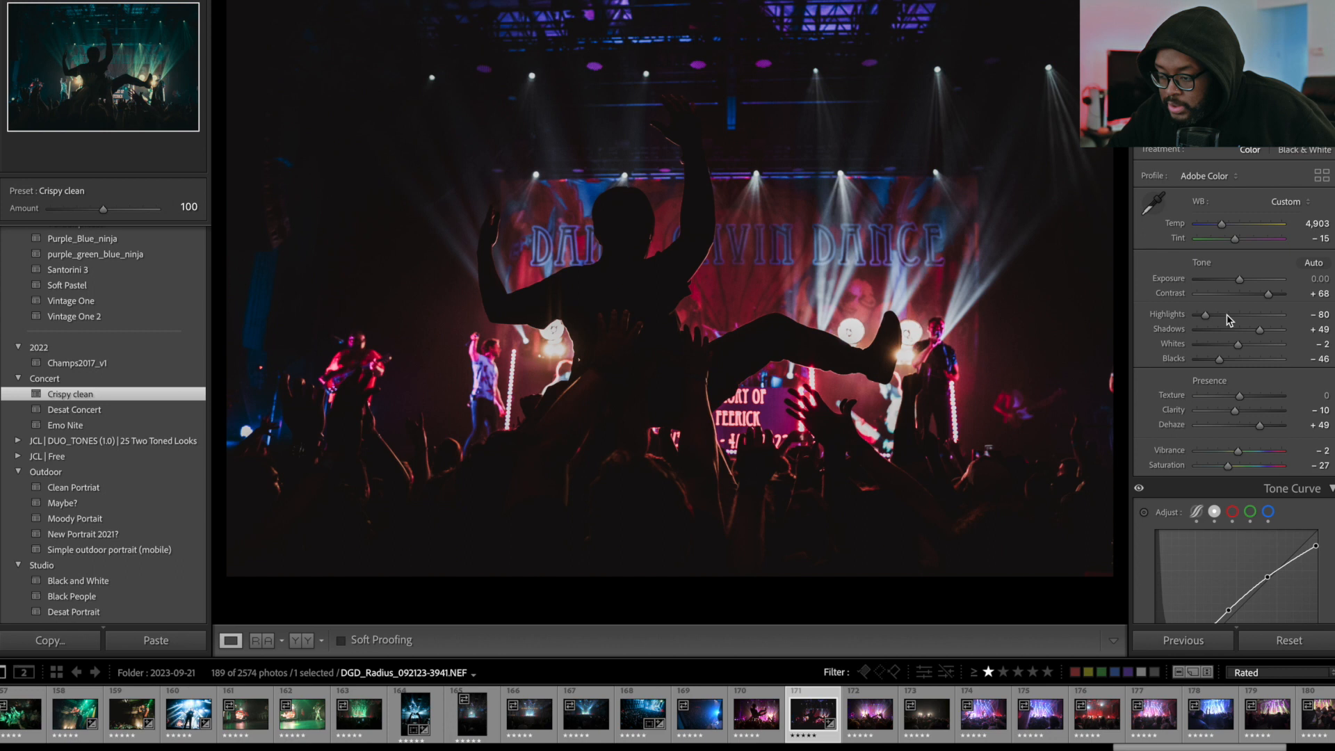
Sample the white balance from the lettered stage backdrop and set the exposure to +0.70.
click(1153, 203)
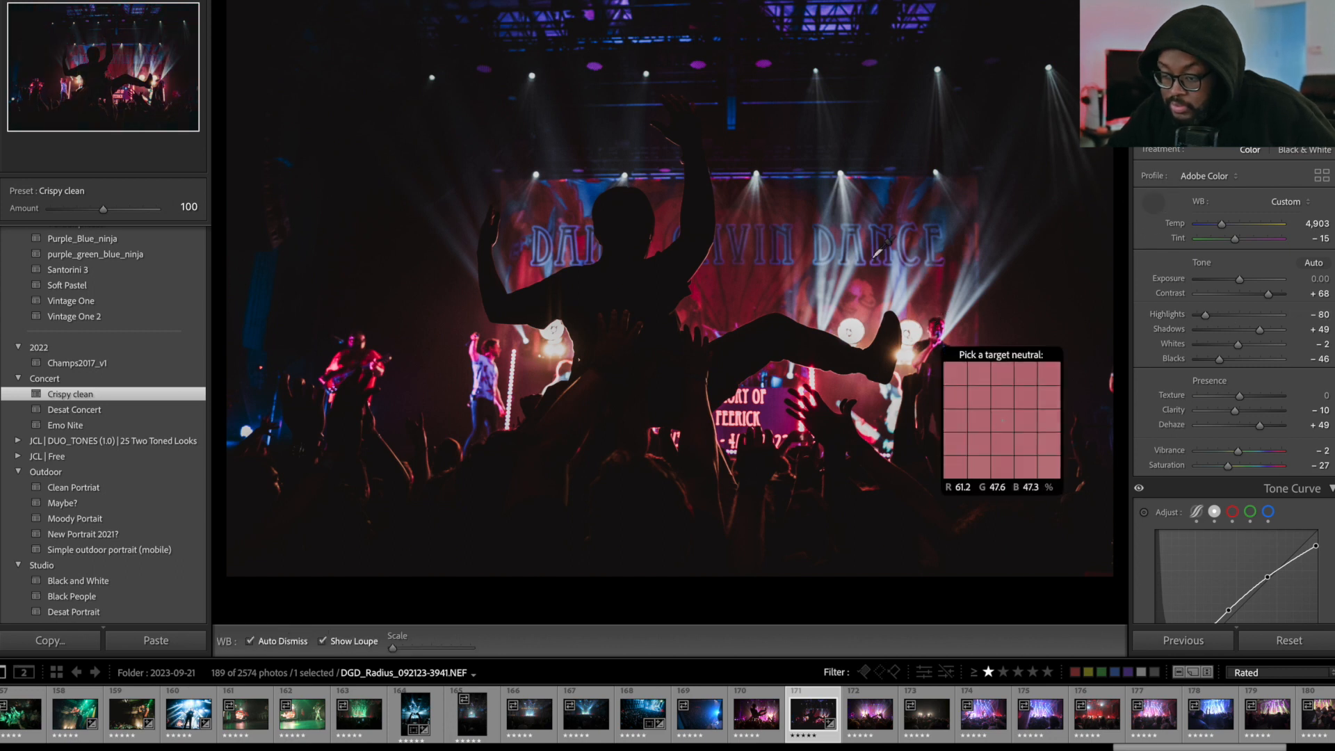
click(863, 246)
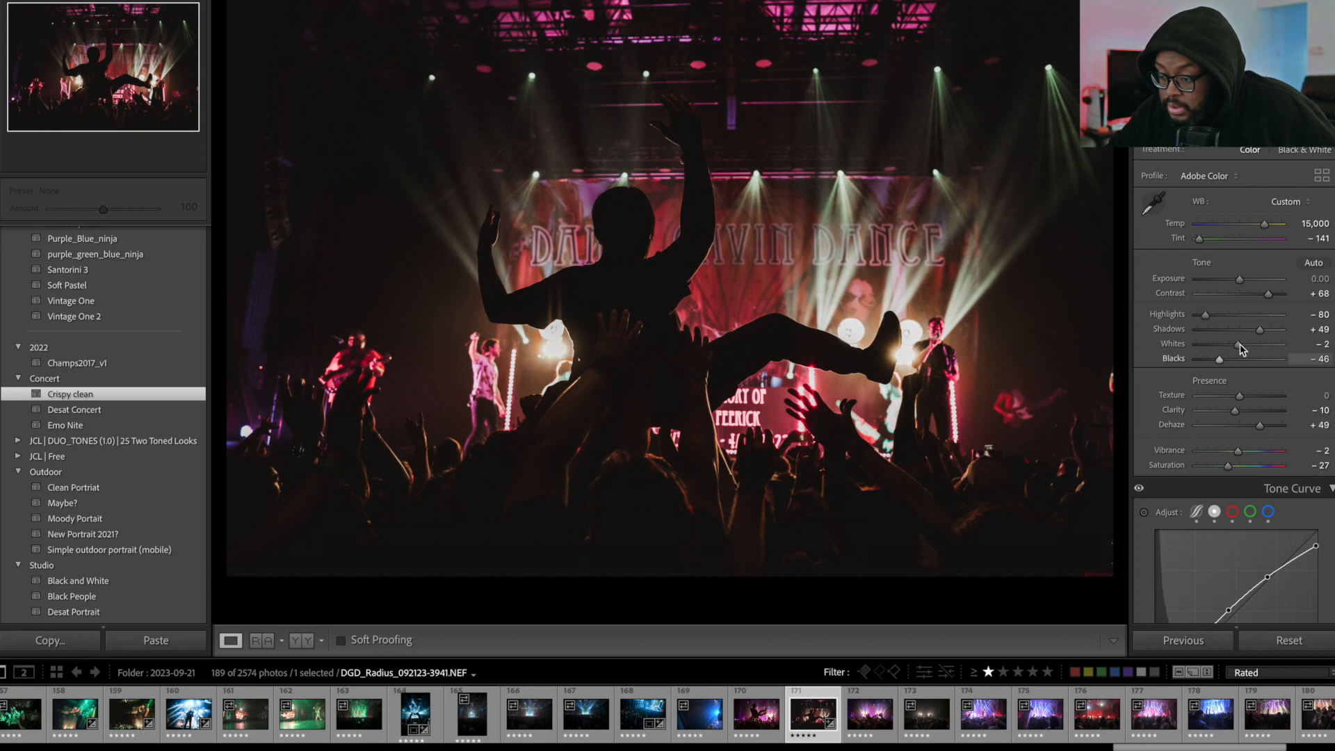
drag(1240, 280, 1249, 286)
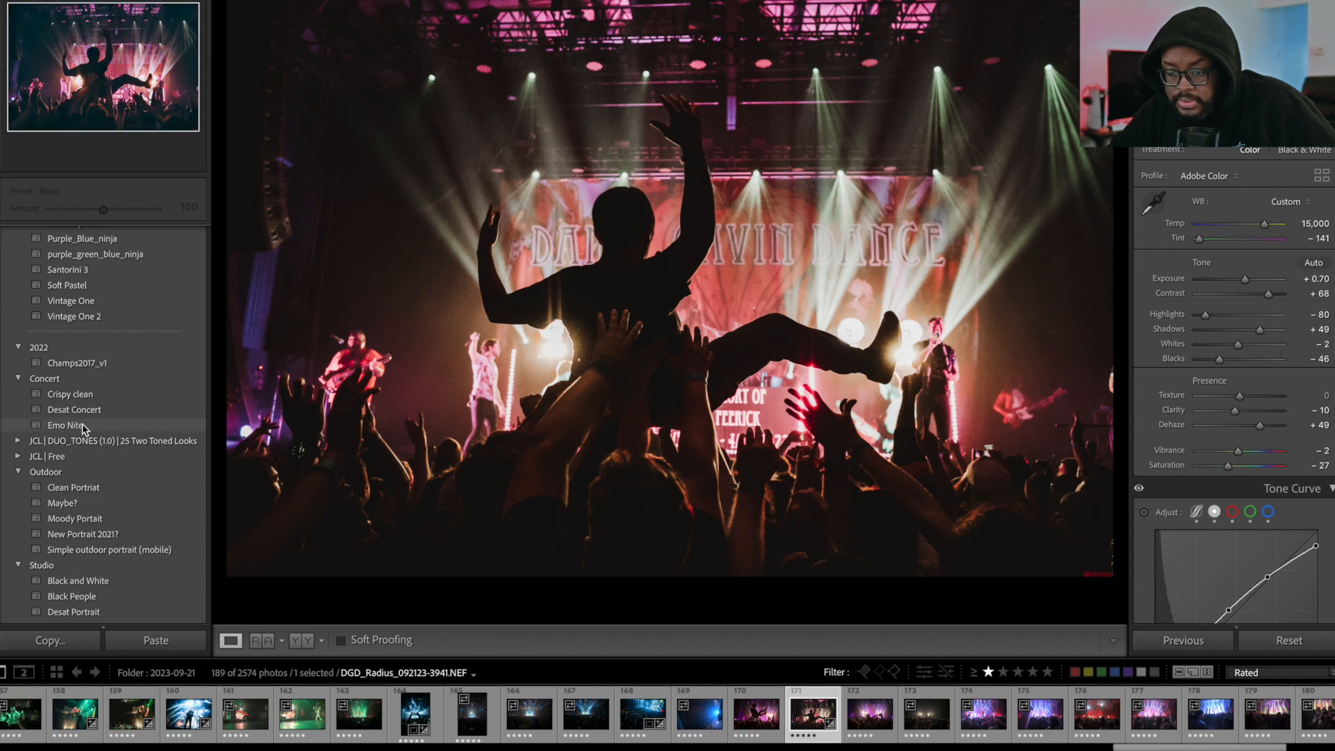
Preview alternative presets such as Emo Nite and Soft Pastel on the crowd-surfer photo.
mouse_move(82, 427)
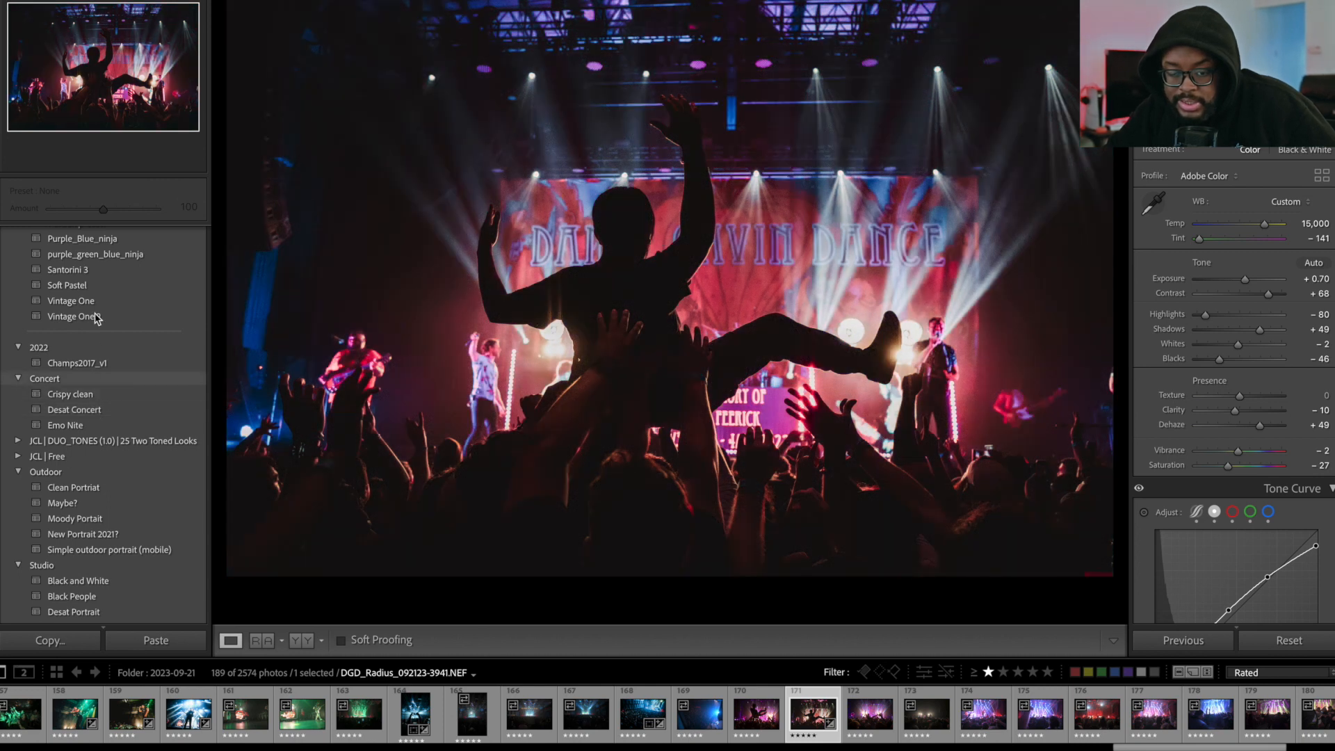
mouse_move(95, 294)
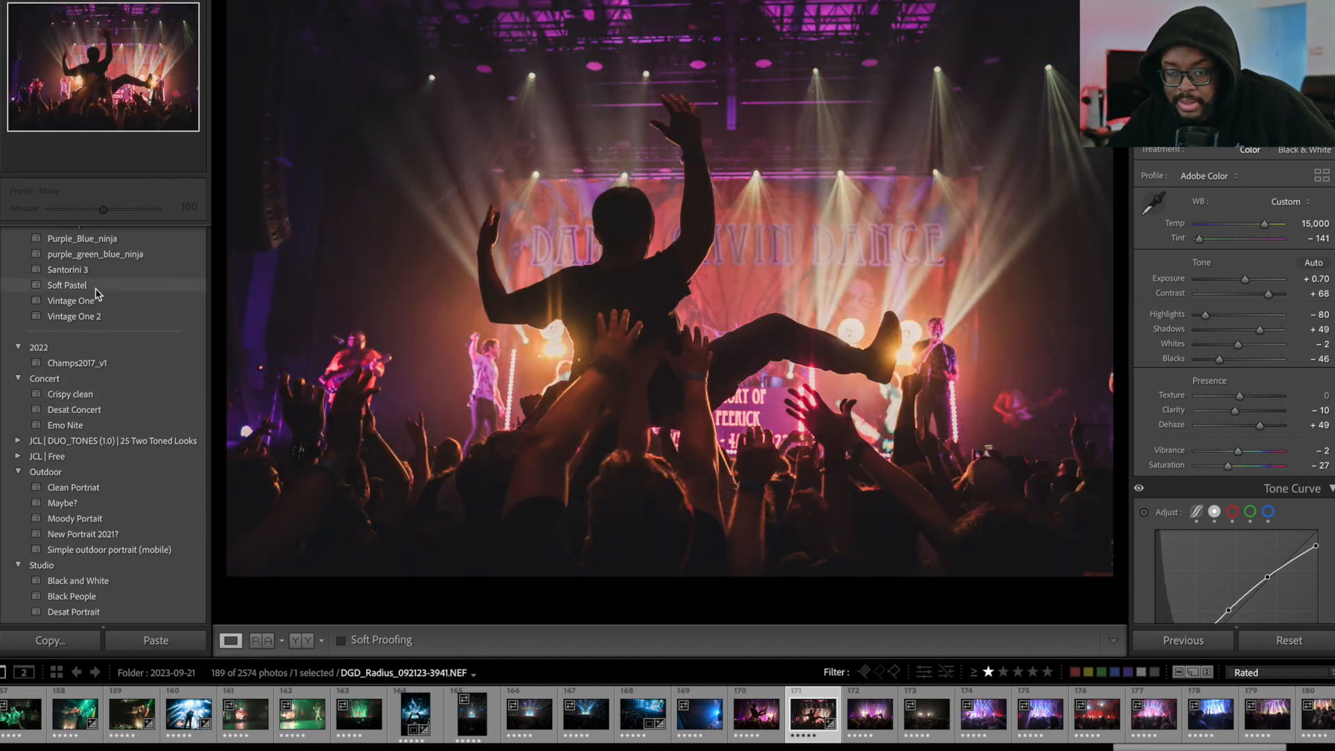
mouse_move(99, 258)
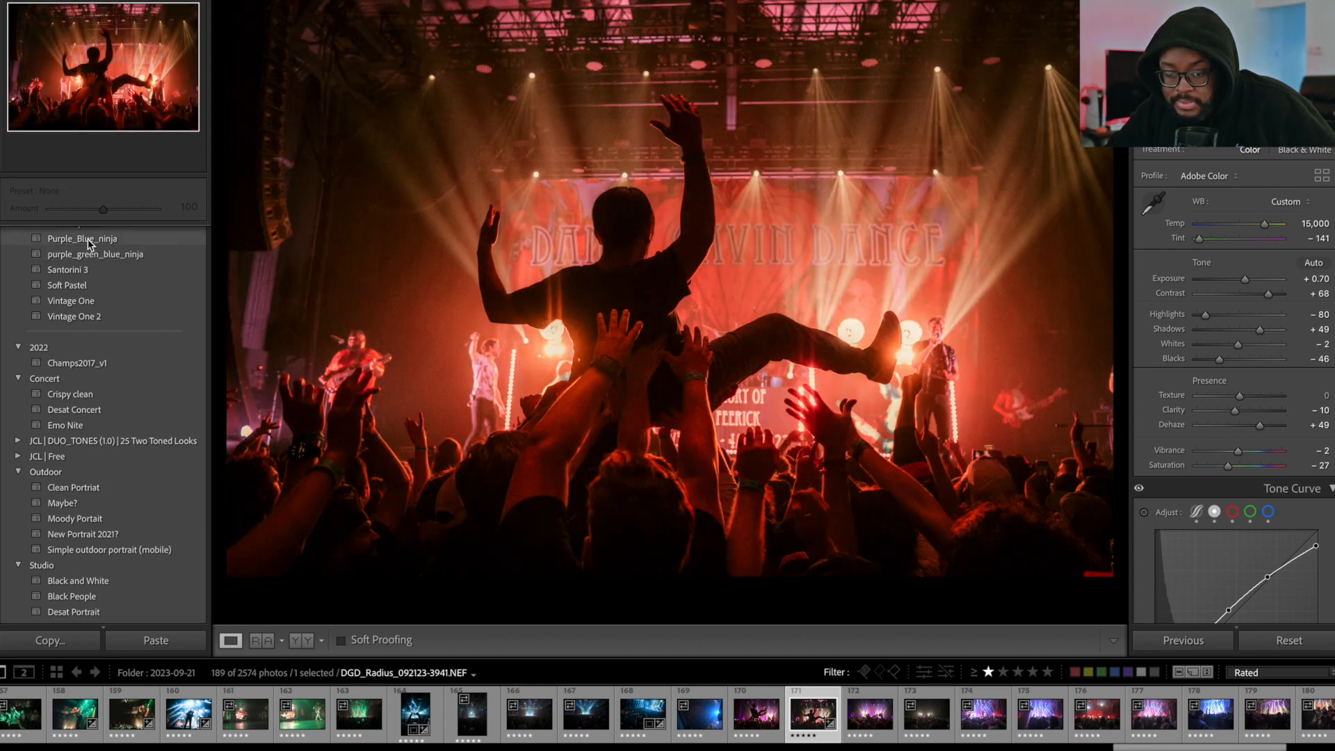
mouse_move(114, 586)
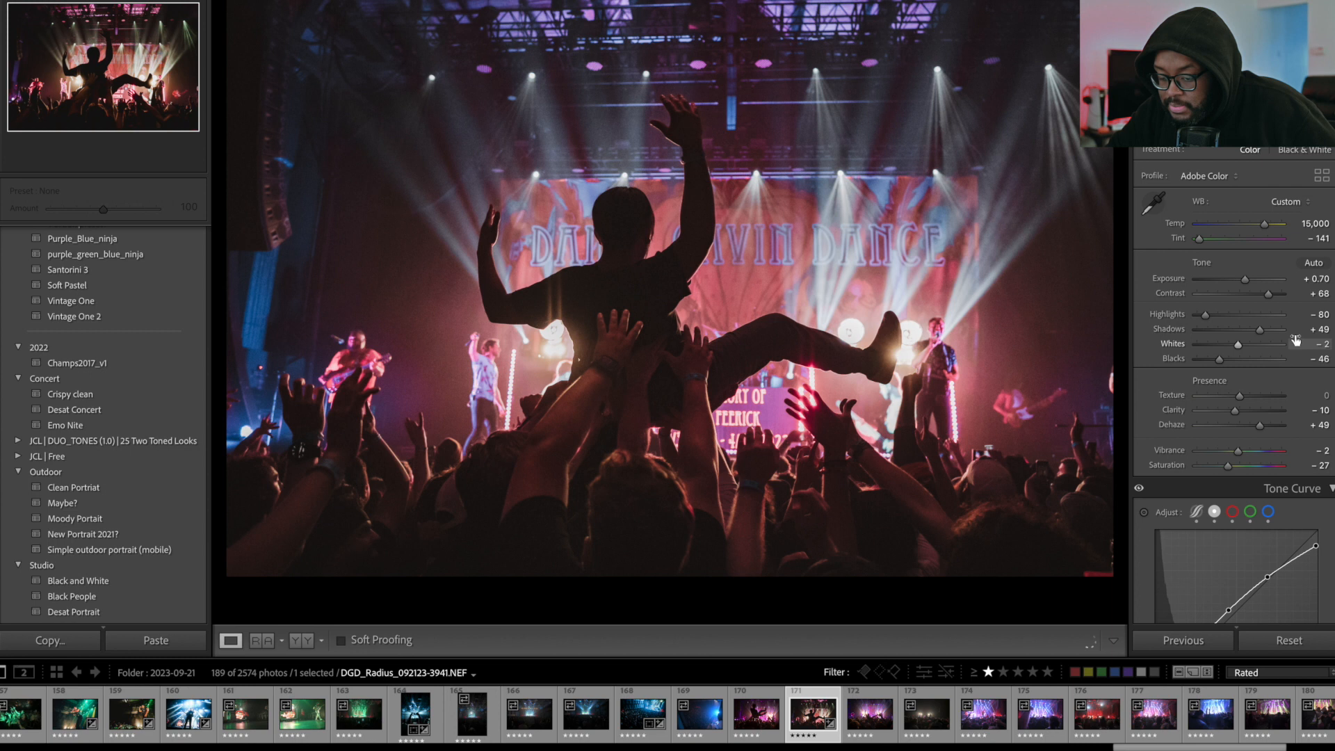
Set the crowd-surfer photo's temperature to 2,333, tint to −57, shadows to +5, whites to −39 and exposure to +0.75.
drag(1264, 224, 1251, 282)
drag(1260, 331, 1224, 350)
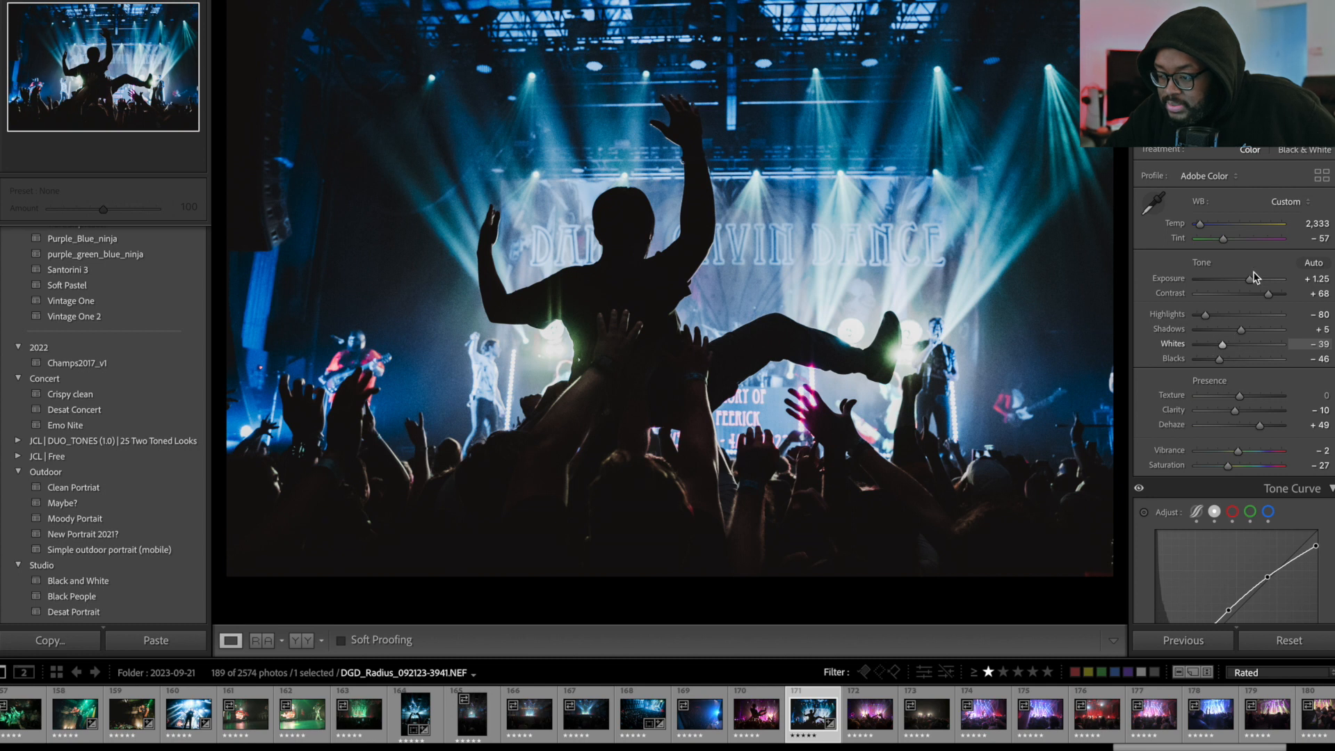
drag(1250, 280, 1246, 281)
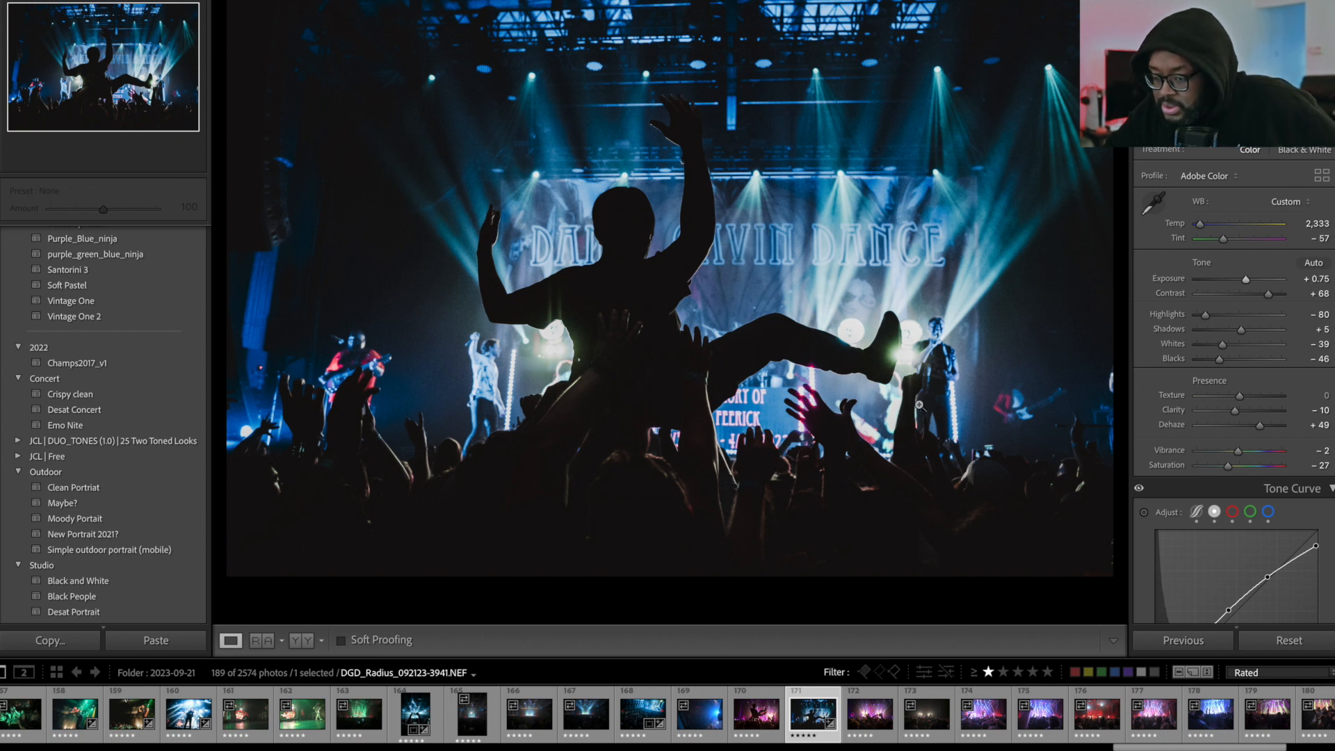
Reshape the tone curve with points at 64/63, 134/135 and 197/195 and a black-point output of 15, and compare against the original.
scroll(1241, 410, down, 4)
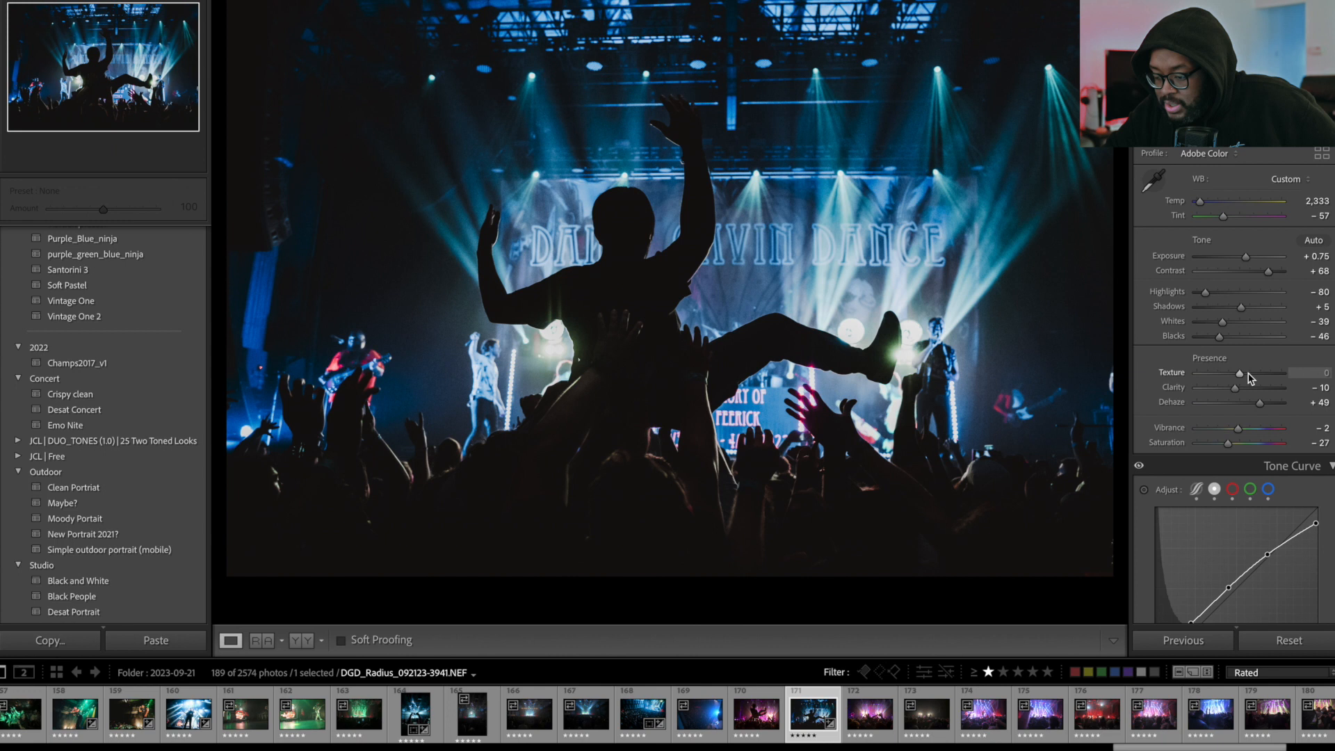
click(1191, 514)
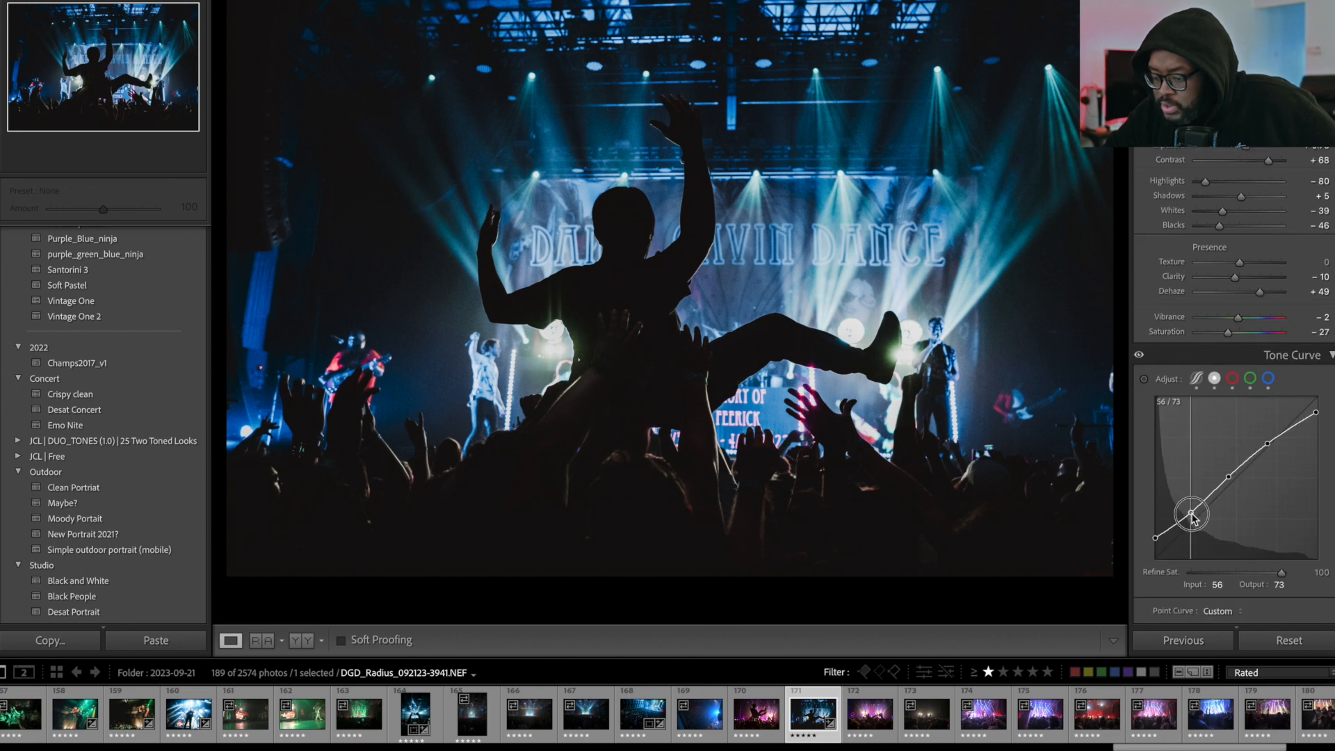
drag(1191, 514, 1196, 519)
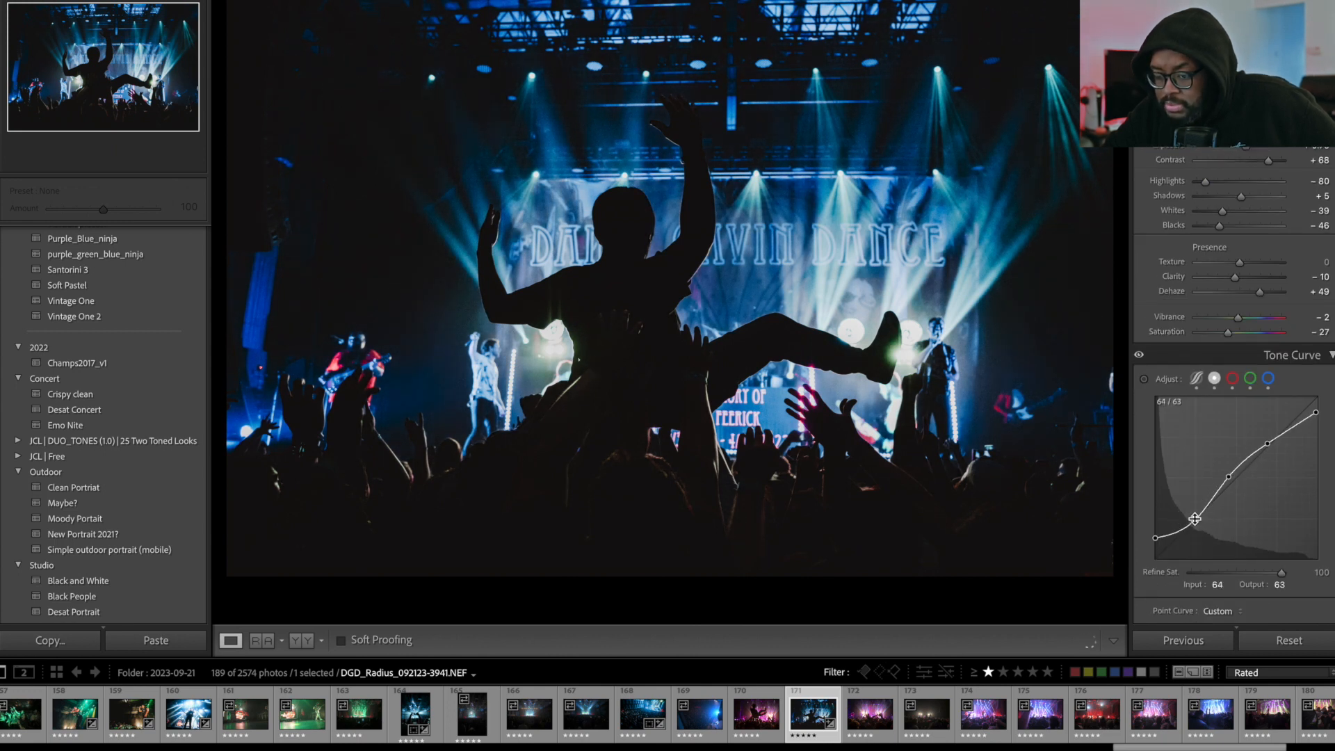
mouse_move(1228, 477)
mouse_down()
mouse_move(1239, 553)
mouse_move(1242, 475)
mouse_up()
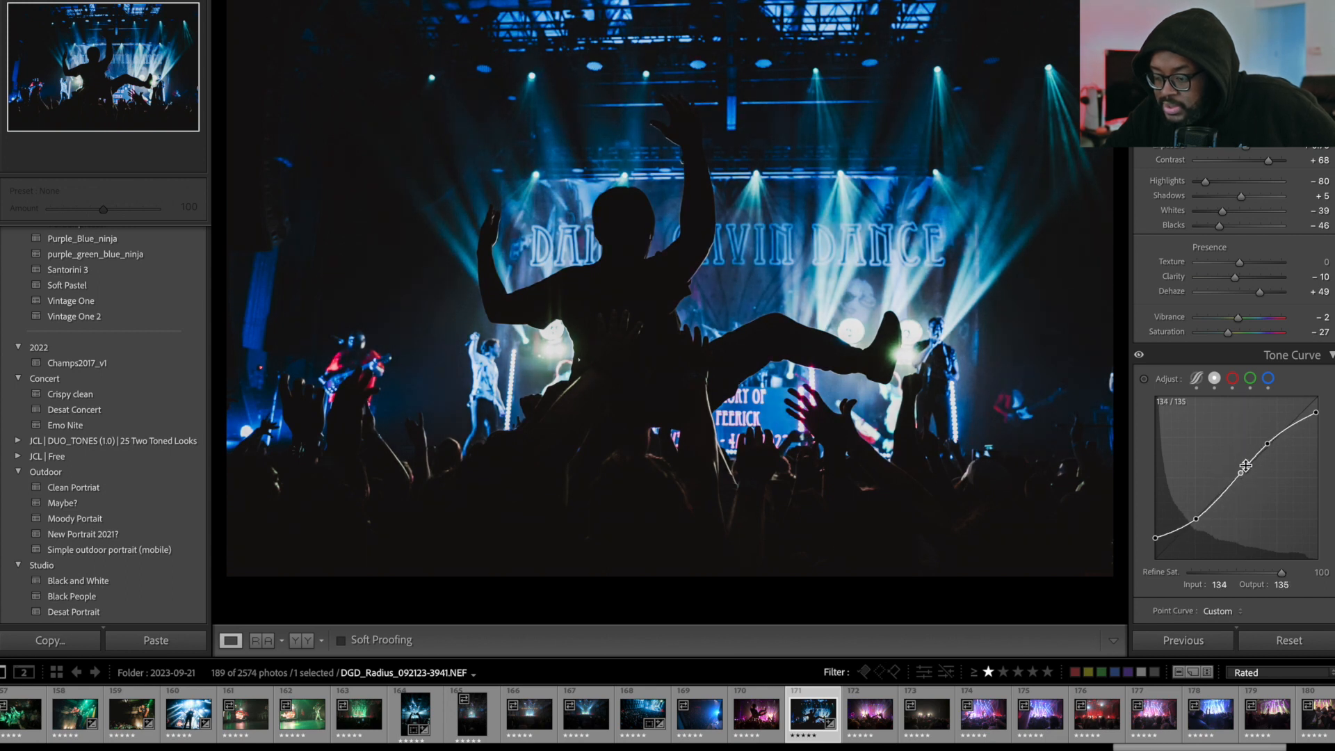
drag(1285, 432, 1282, 436)
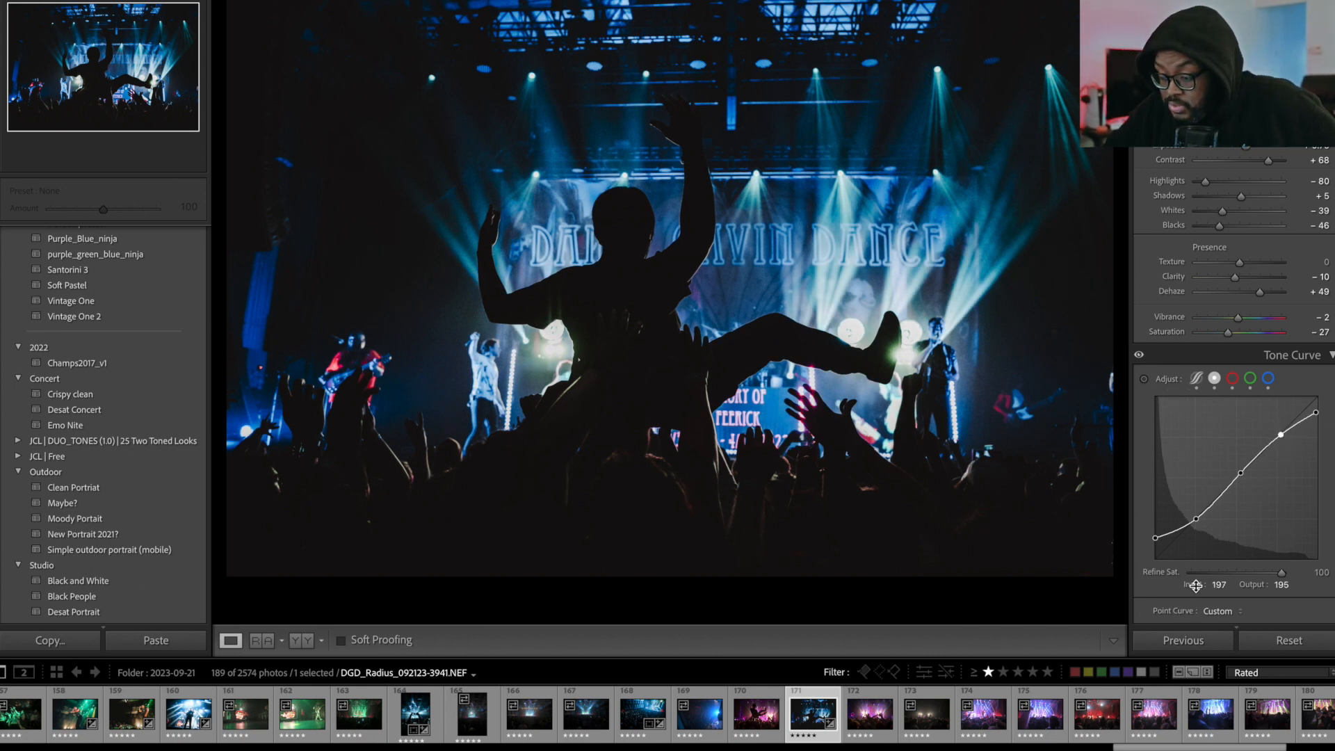
mouse_move(1157, 539)
mouse_down()
mouse_move(1136, 584)
mouse_move(1120, 549)
mouse_move(1157, 553)
mouse_up()
key(backslash)
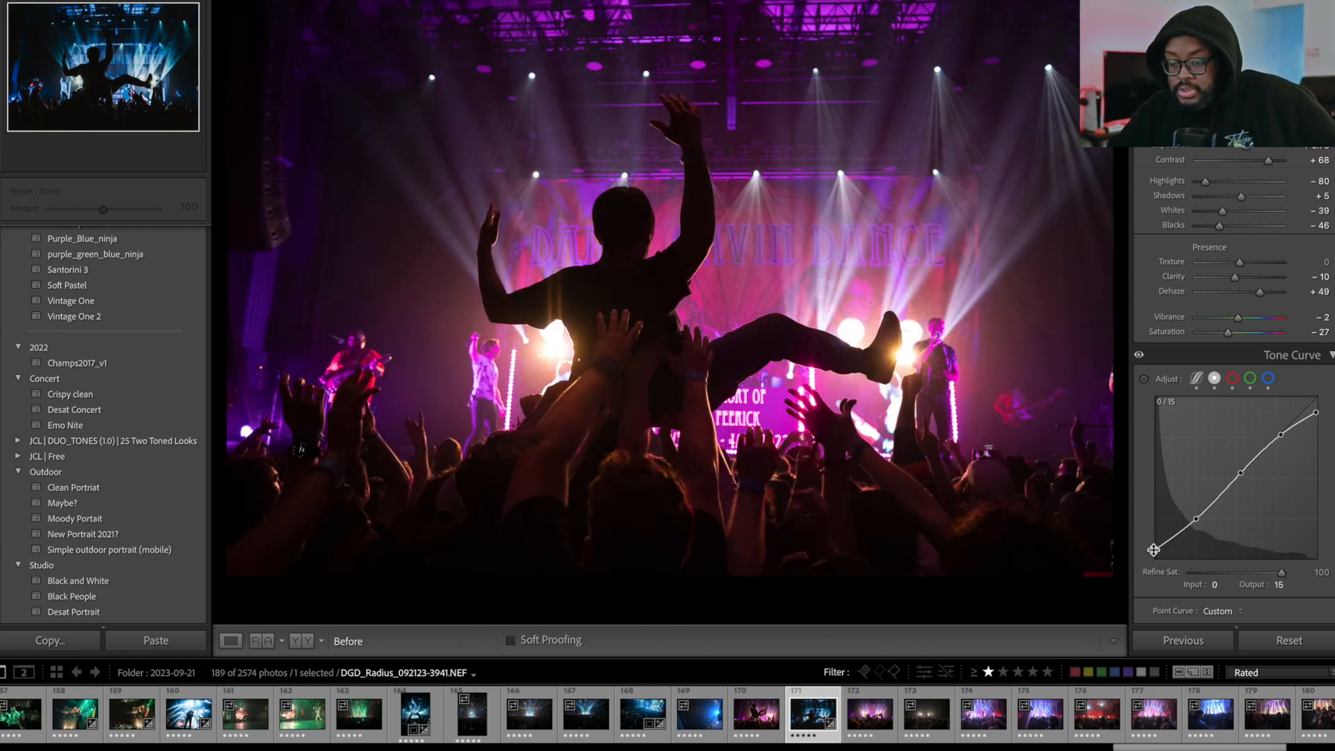
key(backslash)
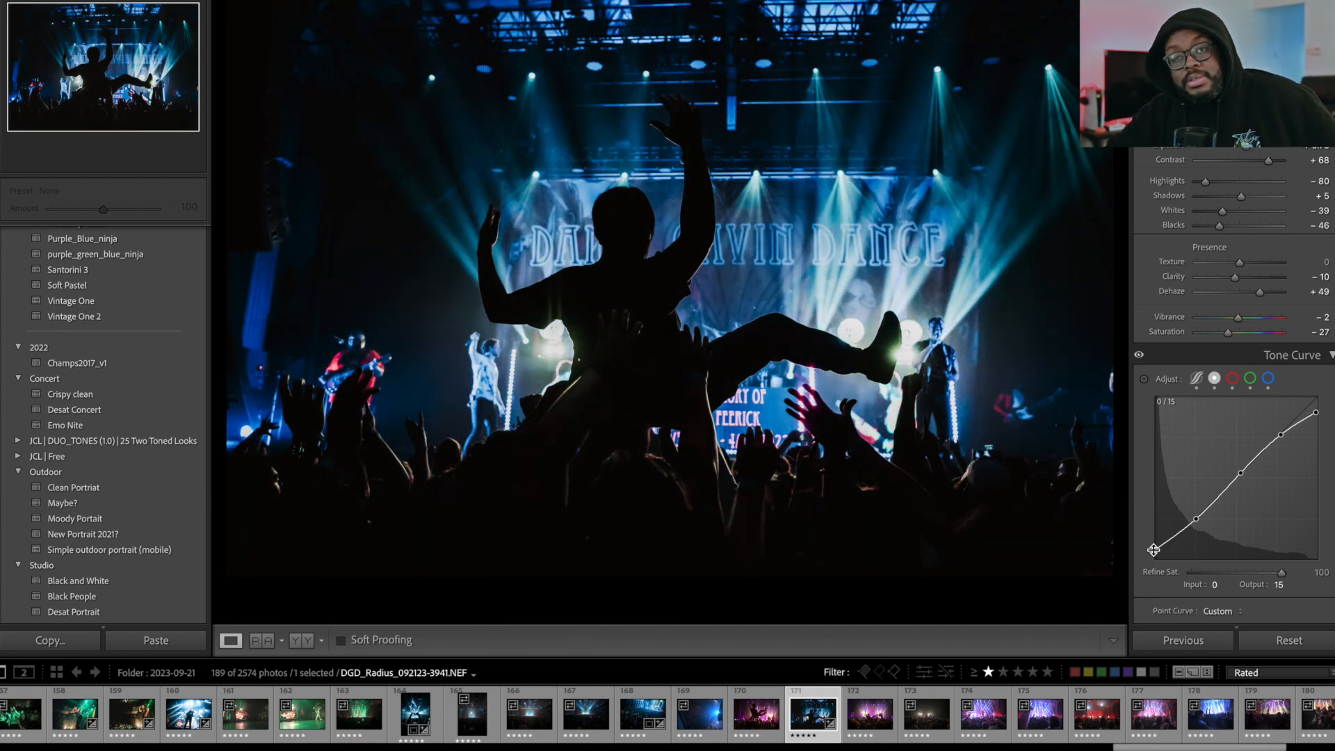
Paste the previous photo's develop settings onto the crowd photo DGD_Radius_092123-3949.NEF.
click(878, 725)
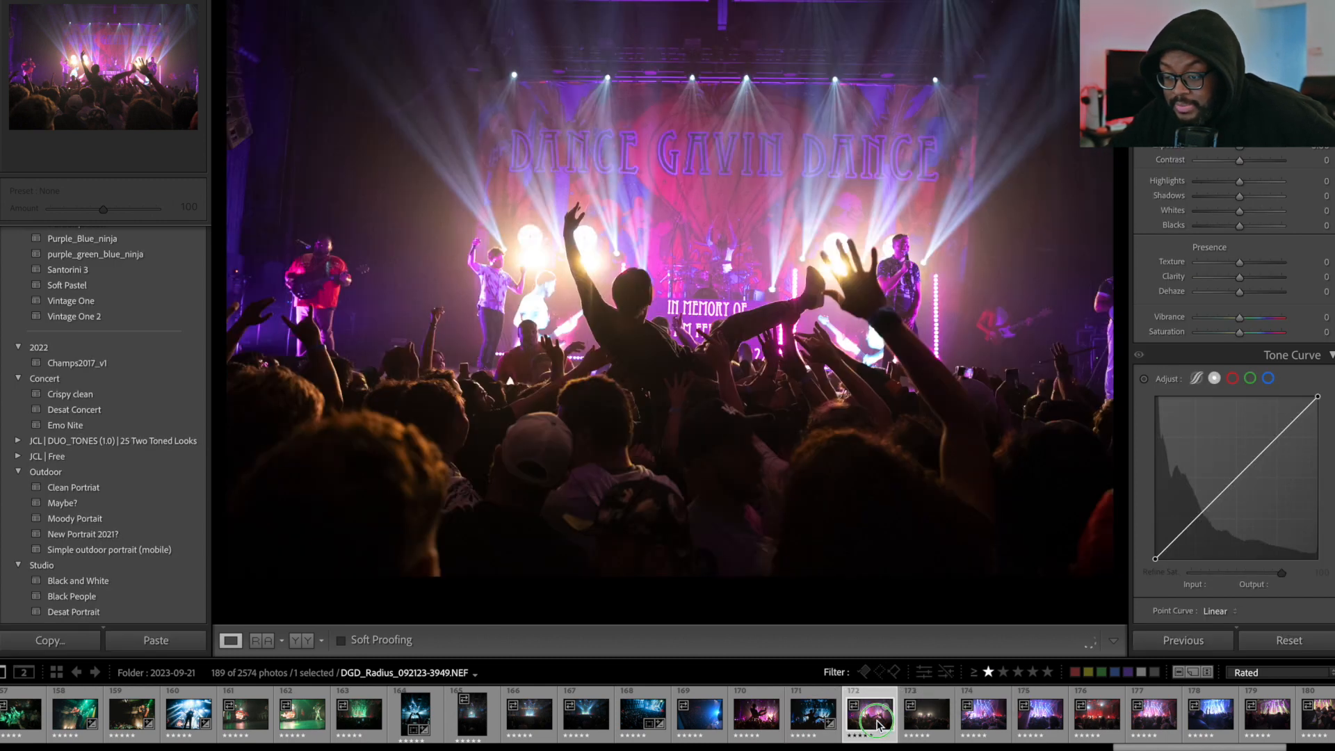
right_click(878, 726)
mouse_move(960, 569)
click(1076, 595)
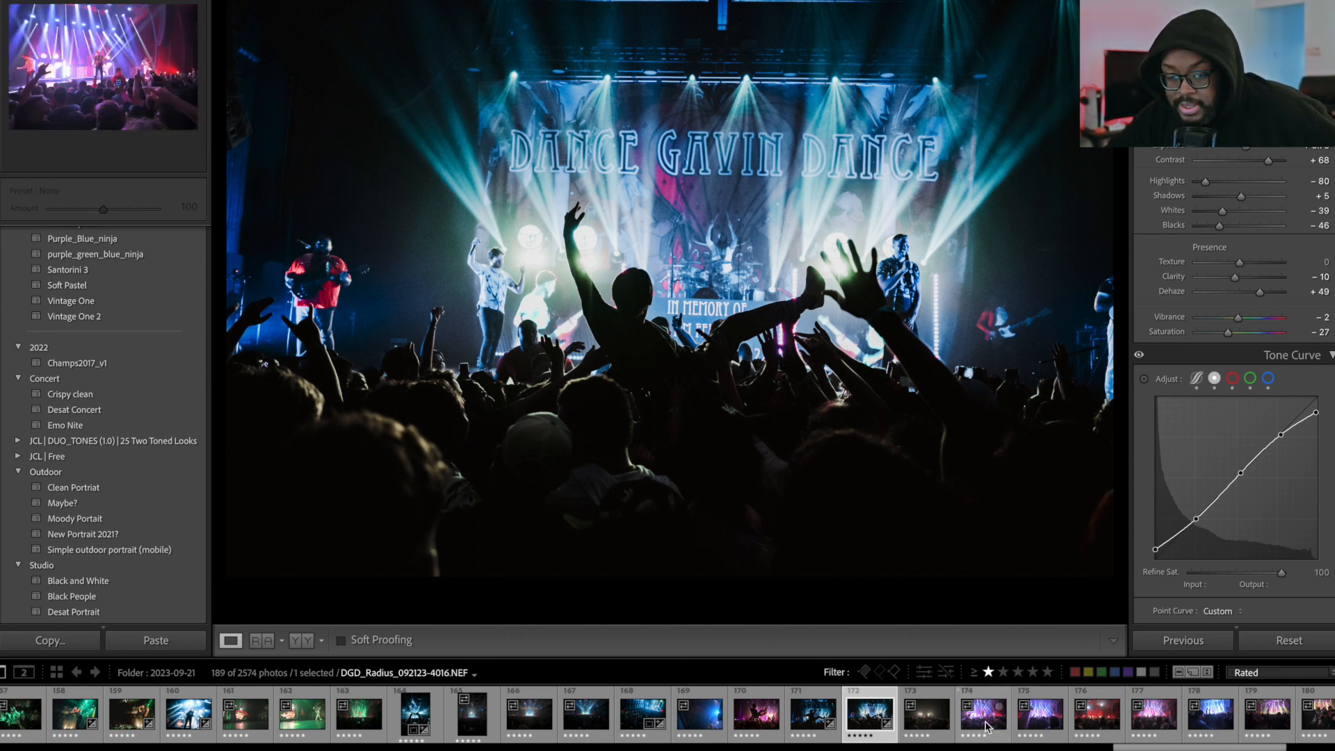
click(922, 728)
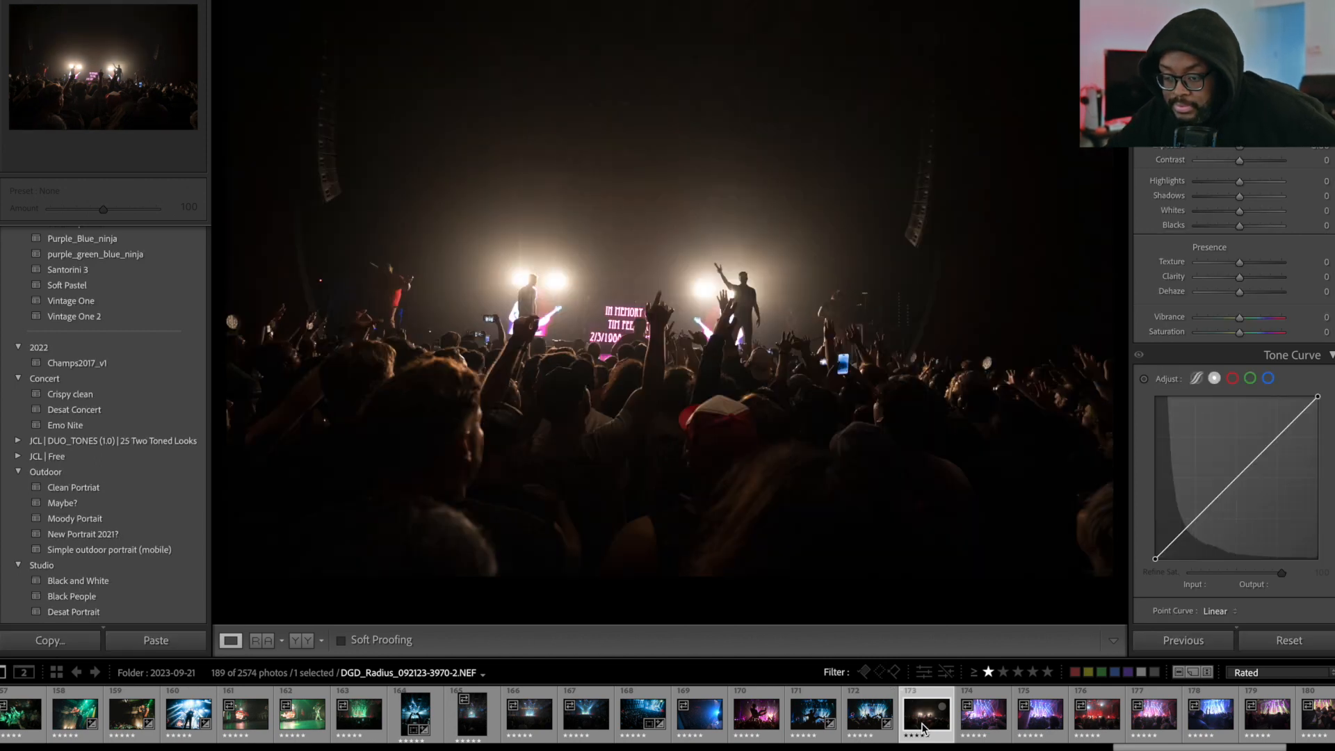
right_click(922, 728)
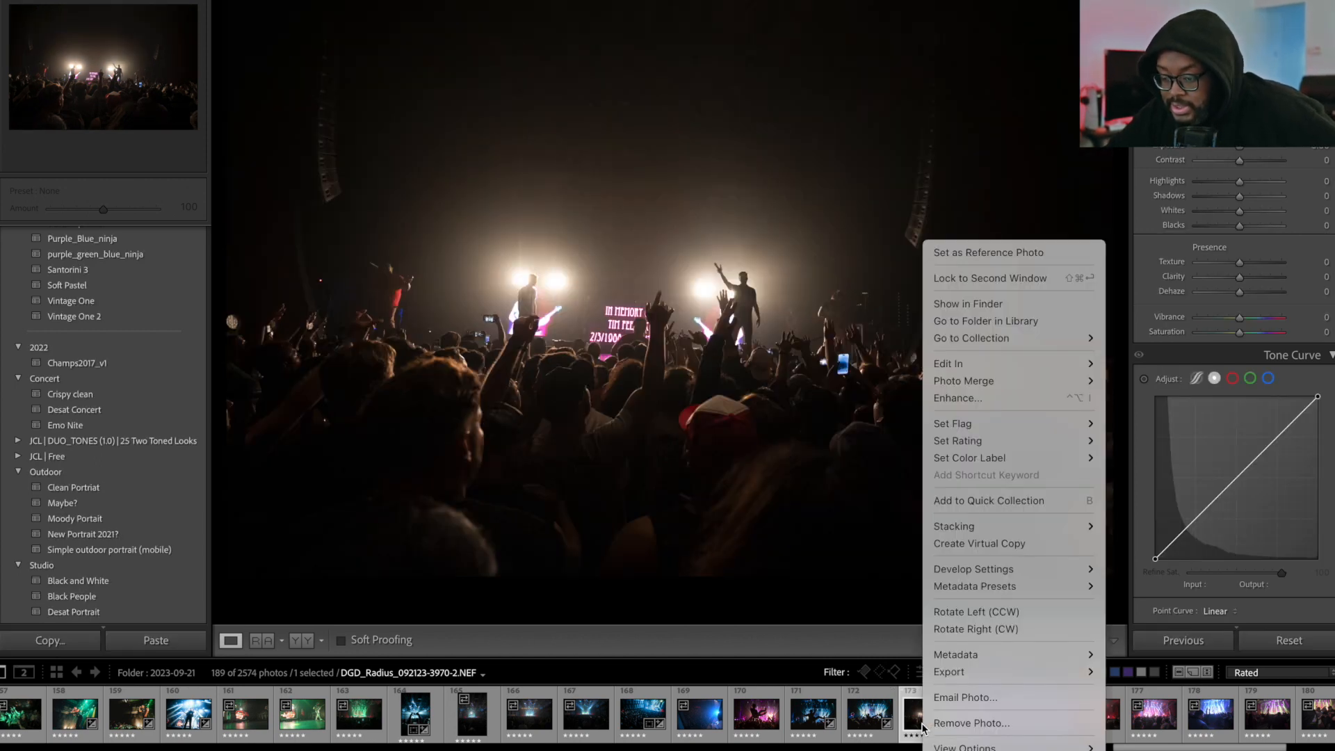
mouse_move(993, 574)
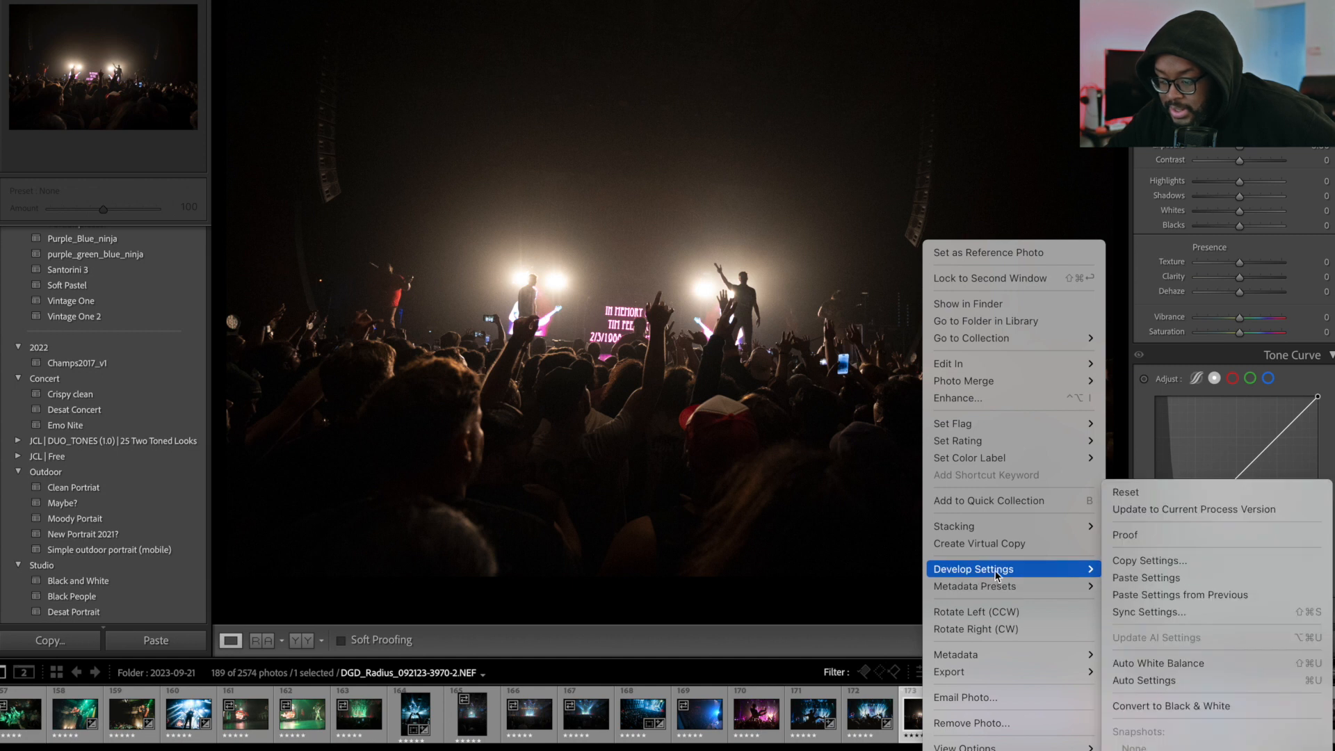
click(1117, 595)
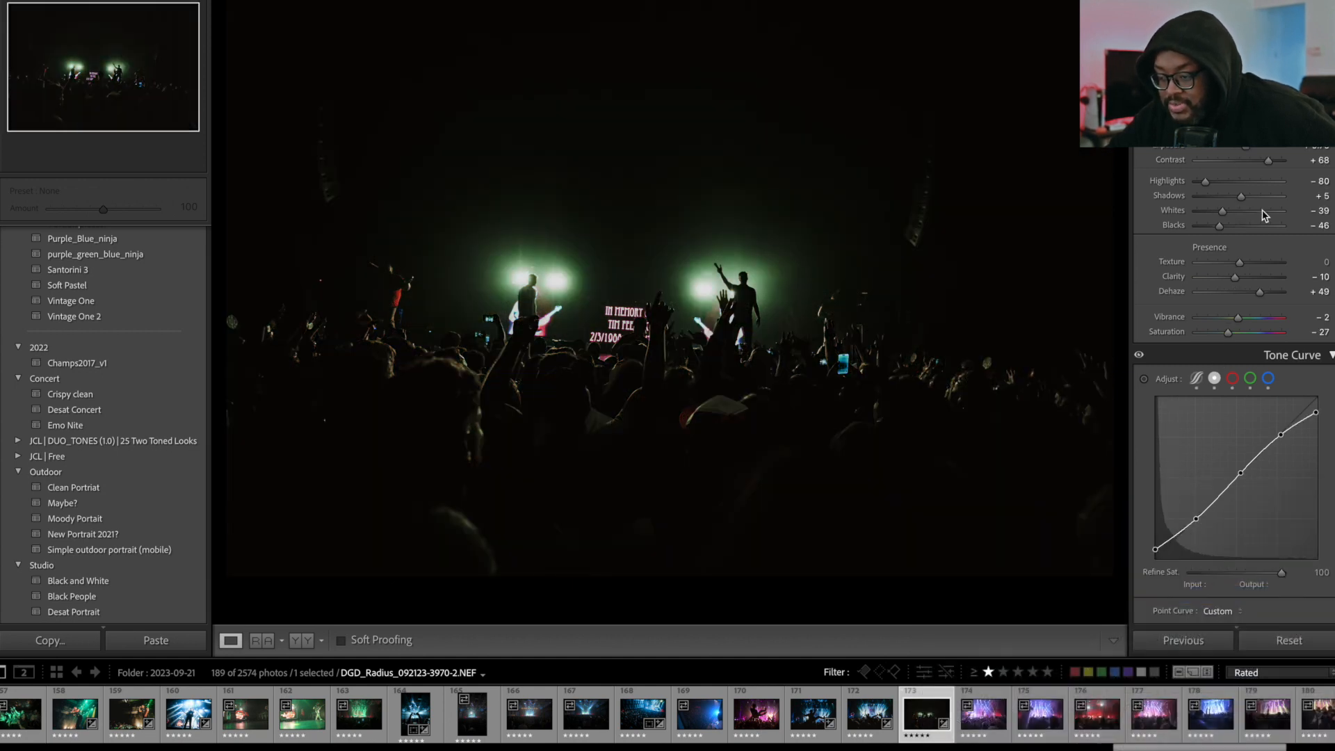
drag(1246, 149, 1257, 151)
scroll(1231, 160, up, 3)
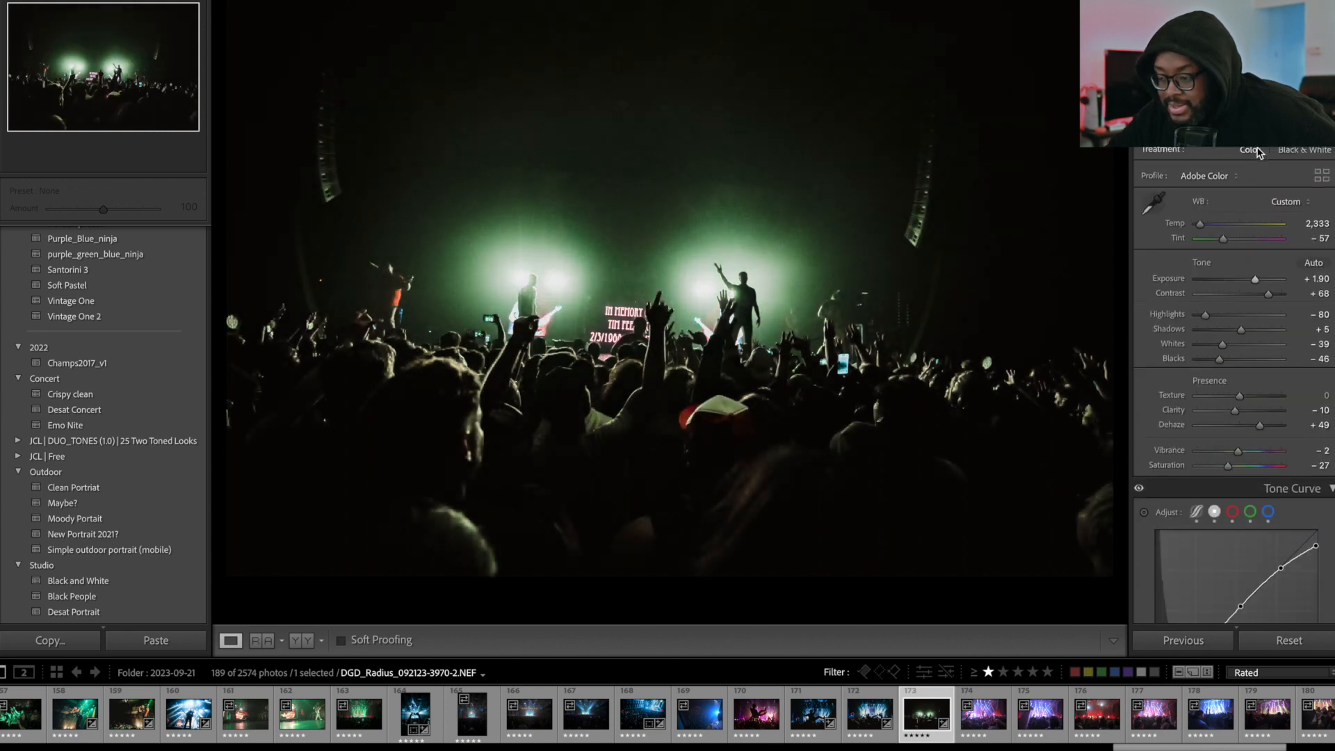
Straighten the photo with a crop angle of −2.90 and tighten the crop around the stage and crowd at the original aspect ratio.
key(r)
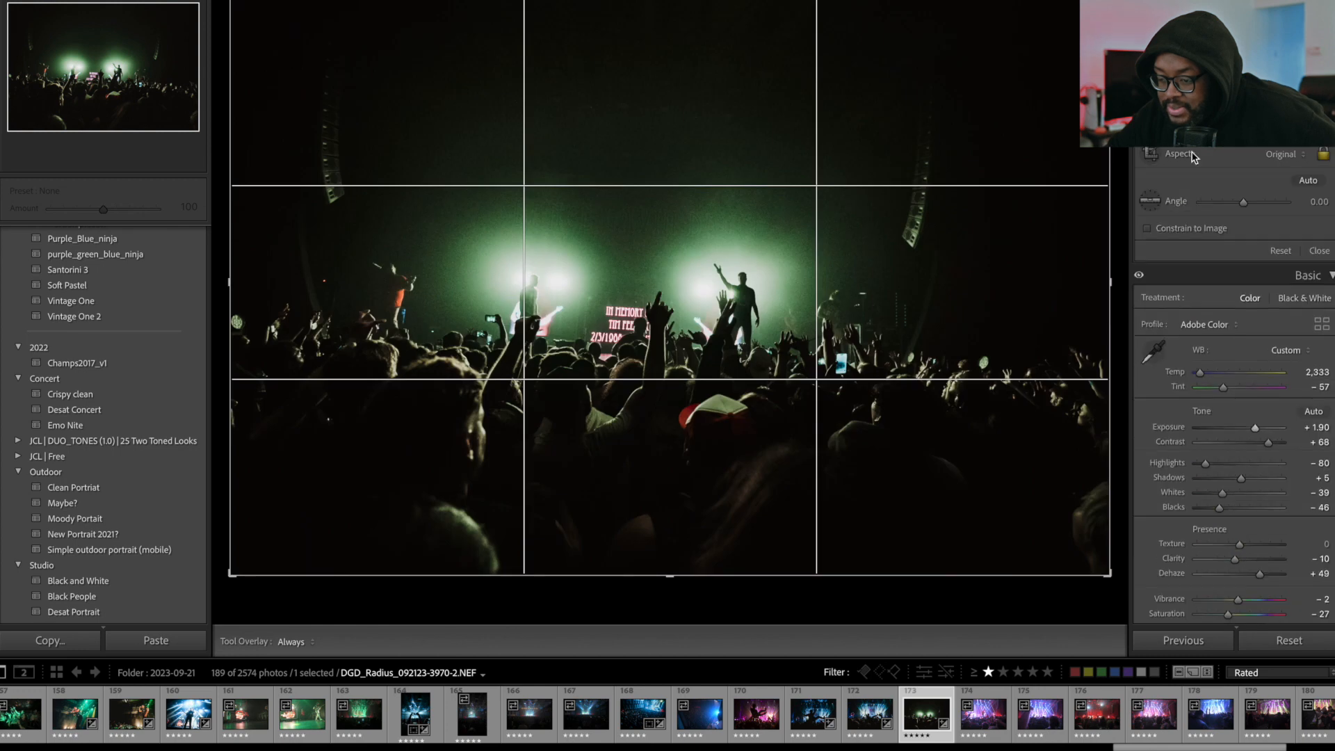
drag(1243, 203, 1241, 209)
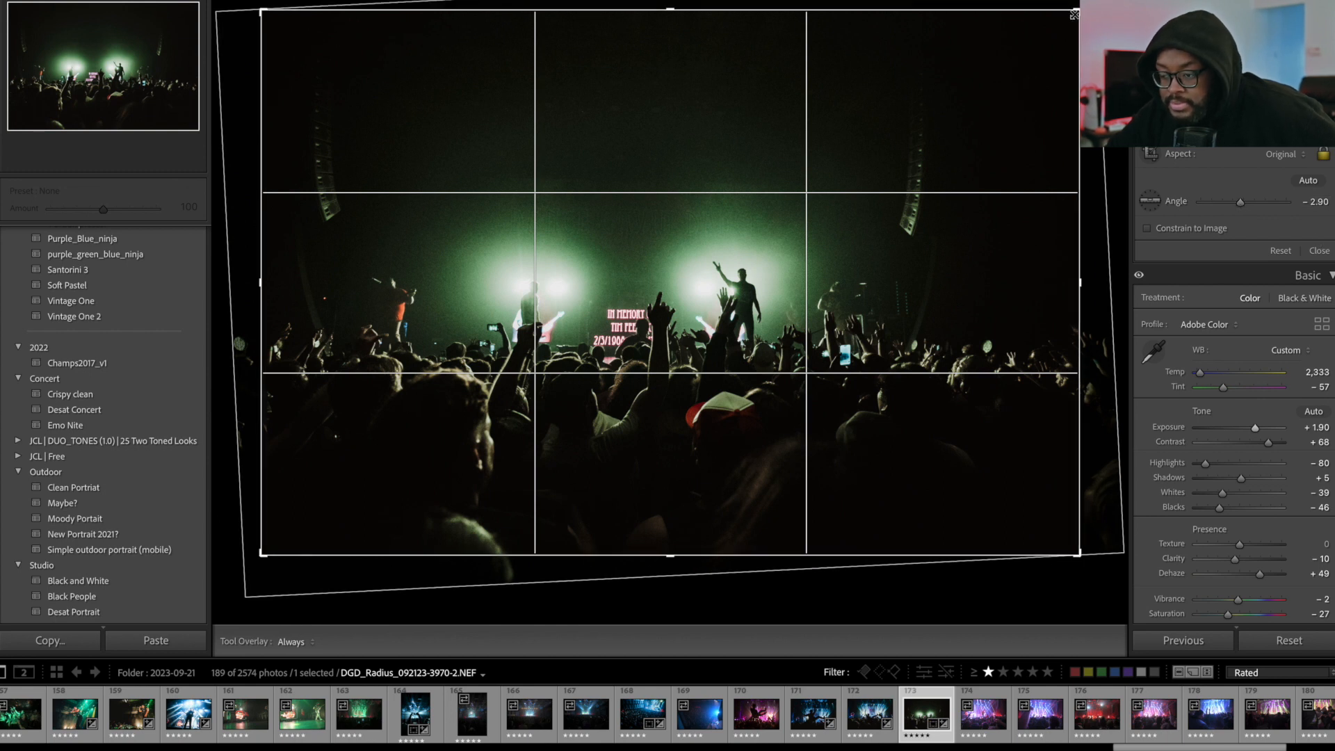
drag(1073, 13, 1055, 36)
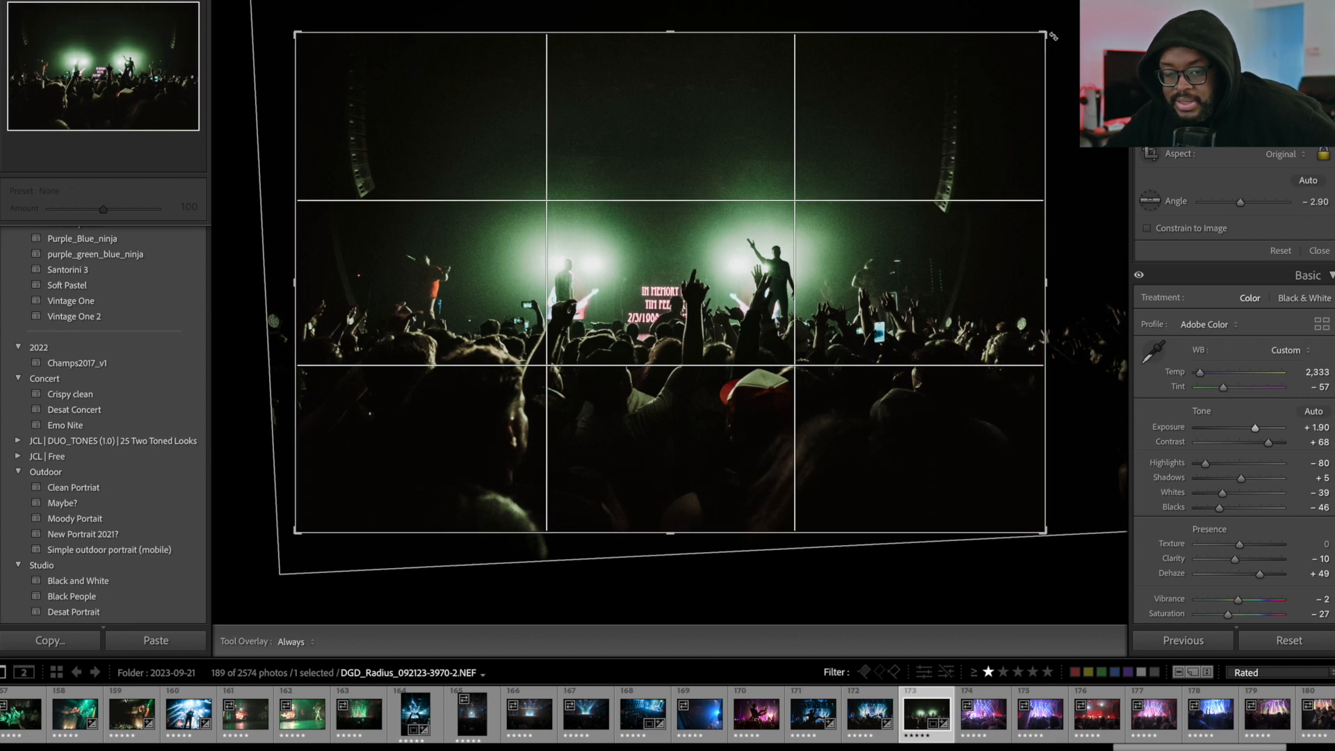
click(1318, 251)
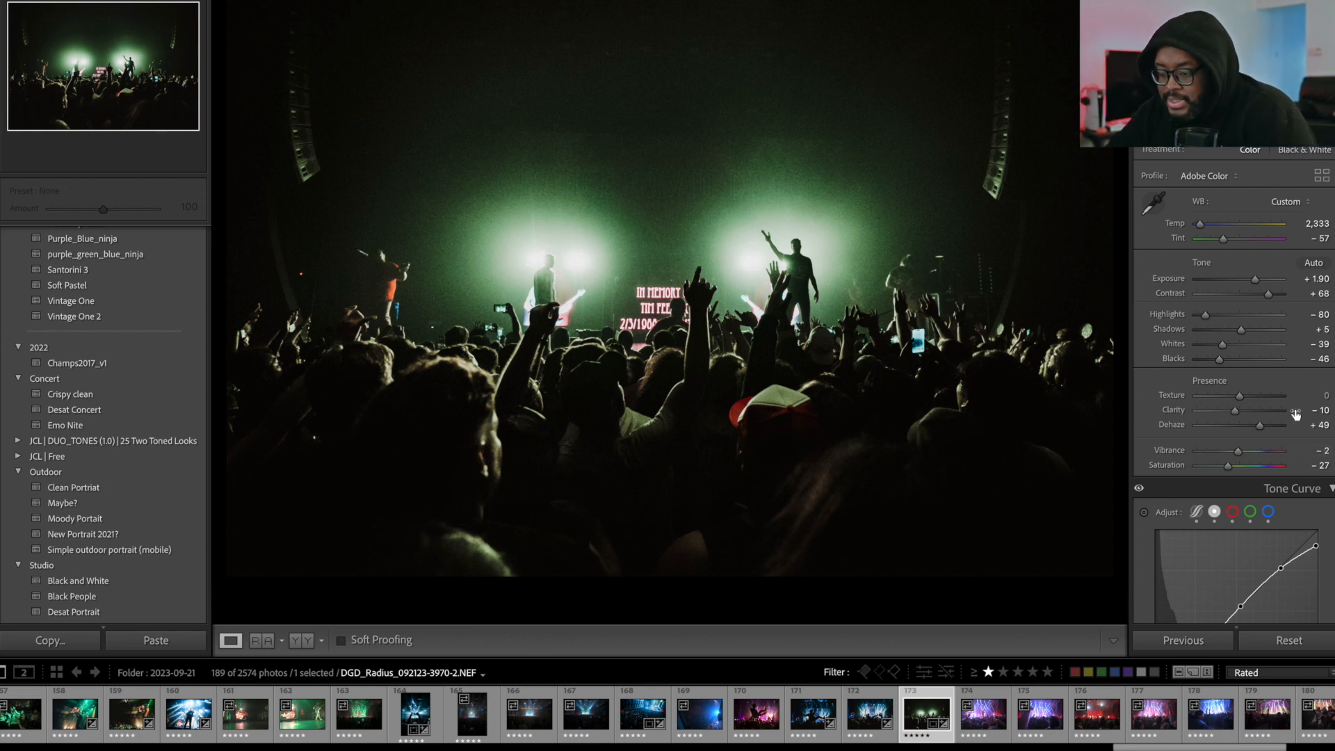
Set the photo's dehaze to +41 and lower the tone curve's black point to an output of 7.
mouse_move(1260, 425)
mouse_down()
mouse_move(1247, 428)
mouse_move(1259, 425)
mouse_up()
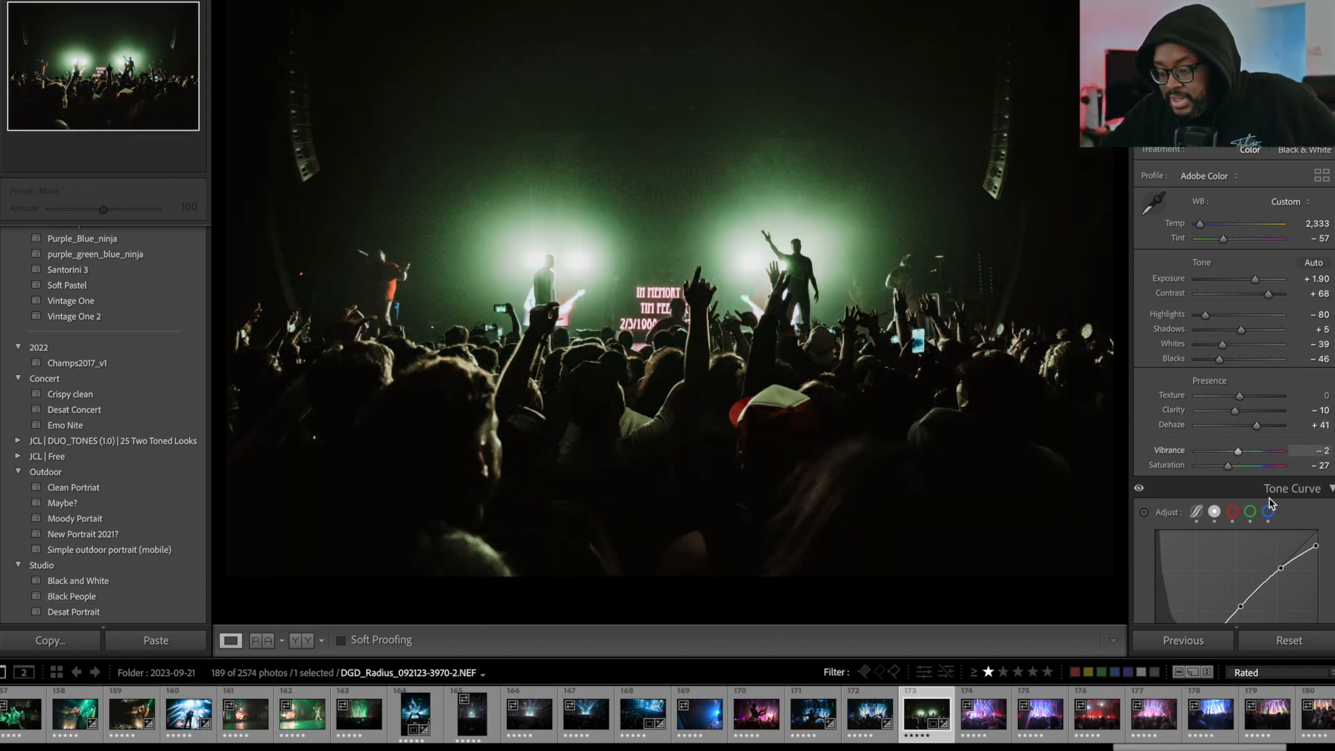
scroll(1267, 498, down, 4)
drag(1155, 501, 1154, 507)
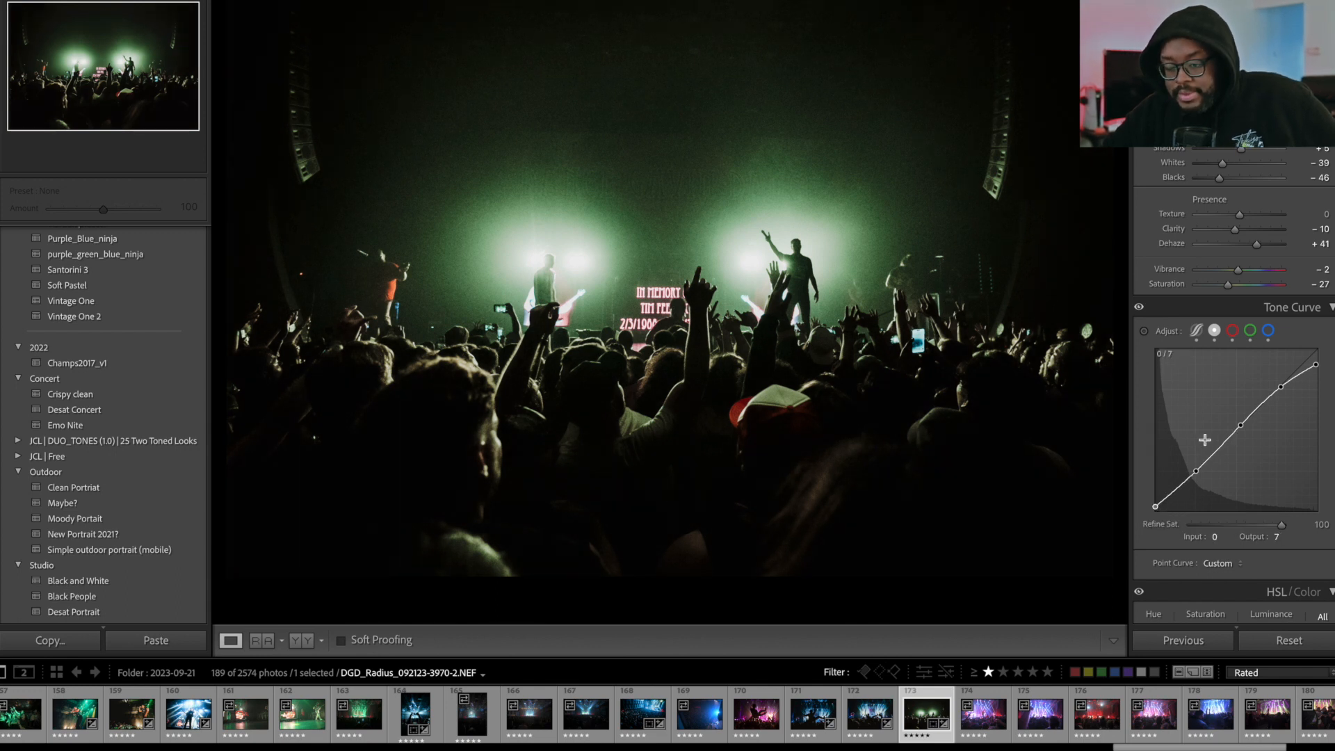
Create a denoised DNG copy of the photo using AI Denoise with an amount of 35.
scroll(1226, 439, down, 15)
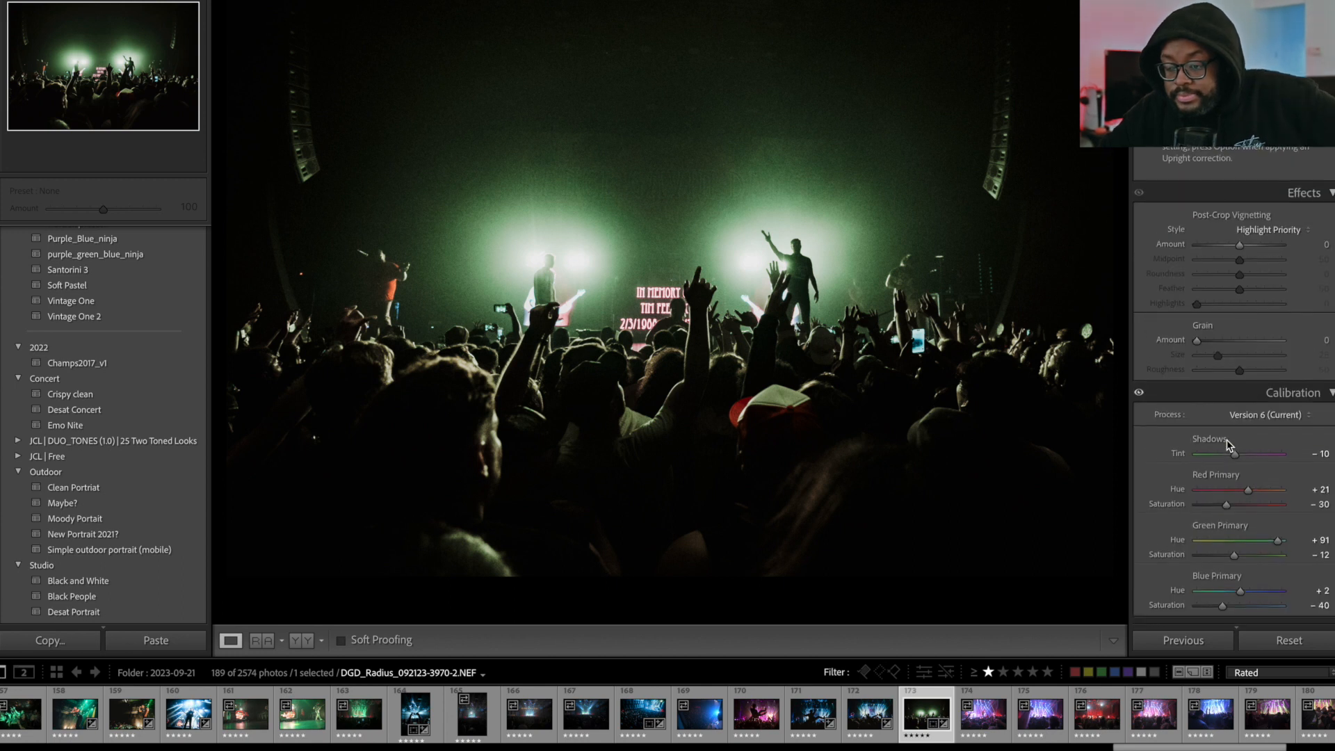
scroll(1227, 445, up, 5)
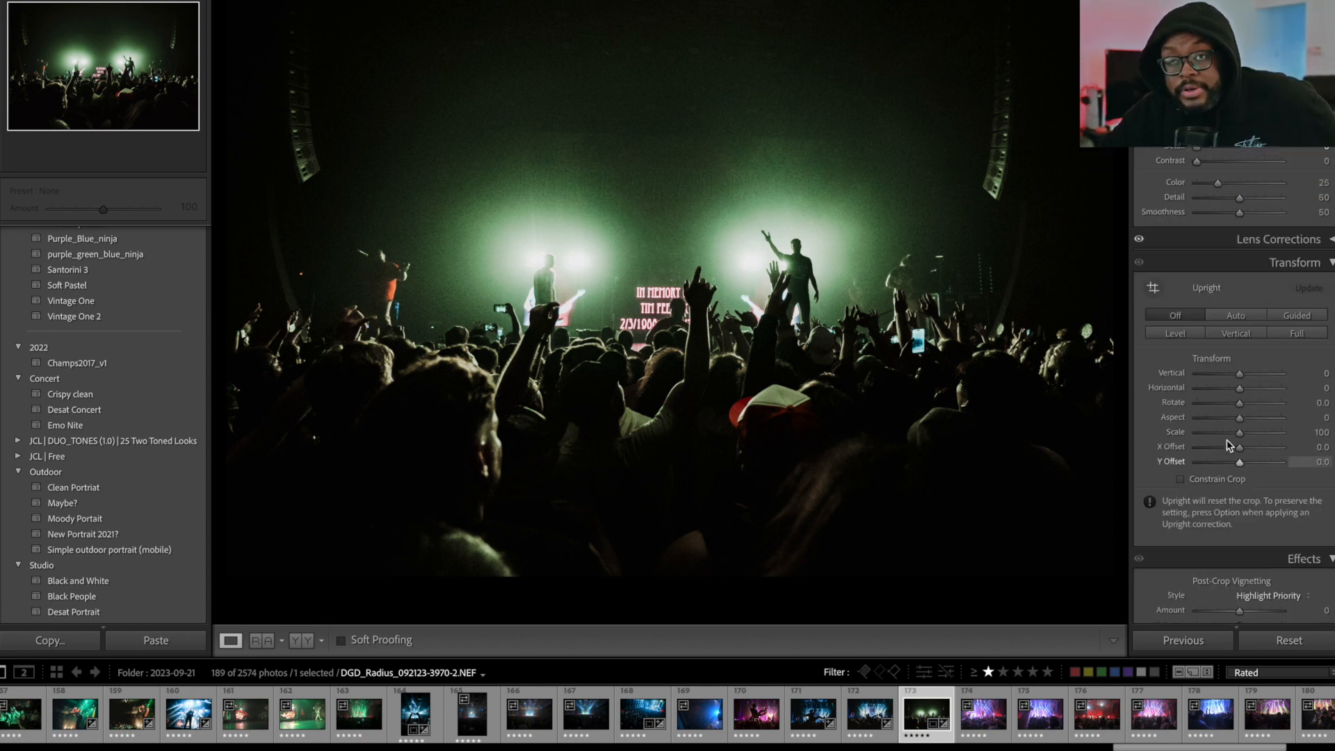
scroll(1227, 439, up, 4)
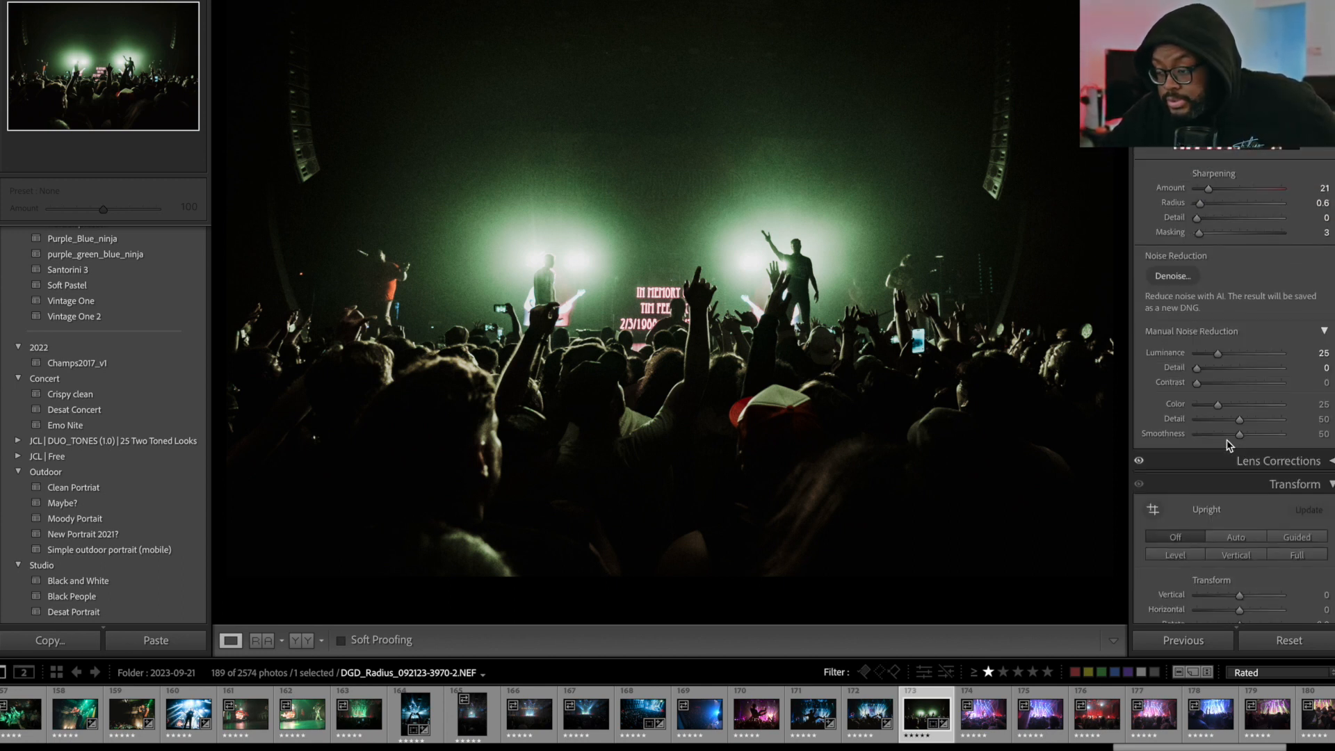
click(1172, 282)
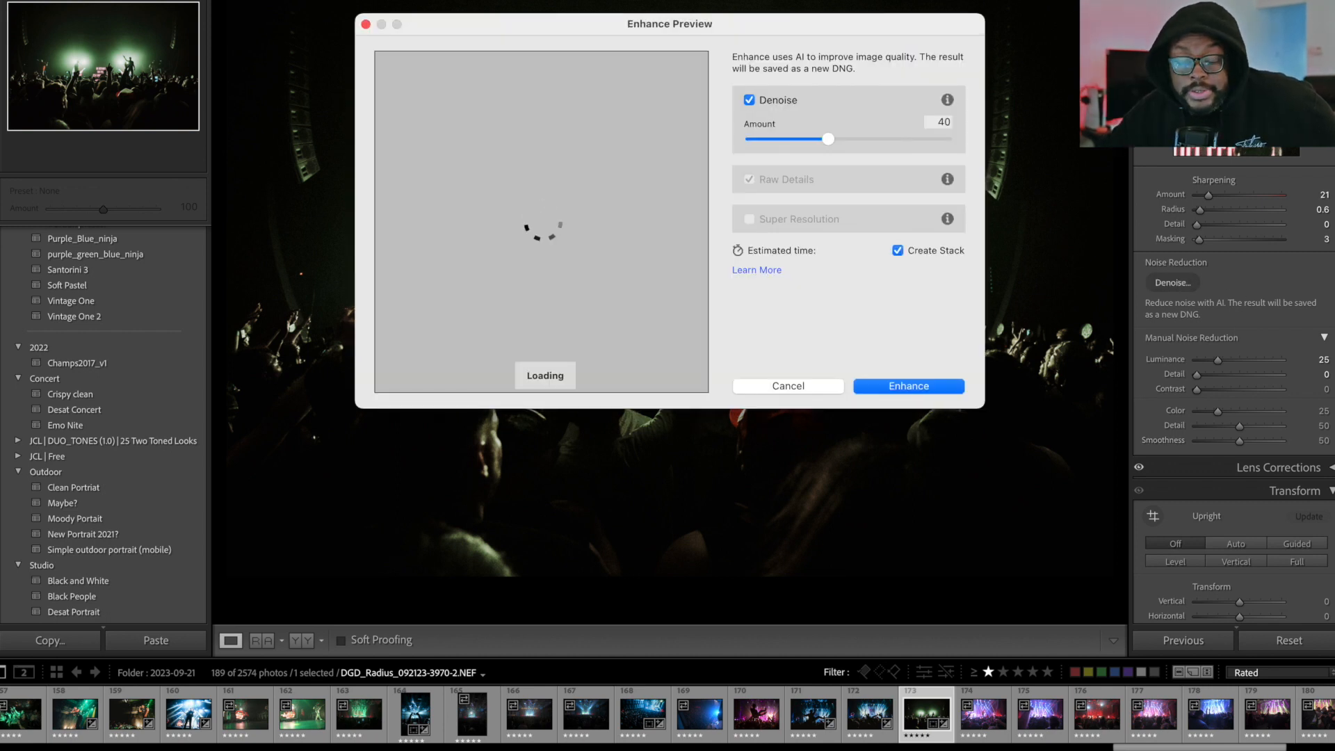
click(829, 141)
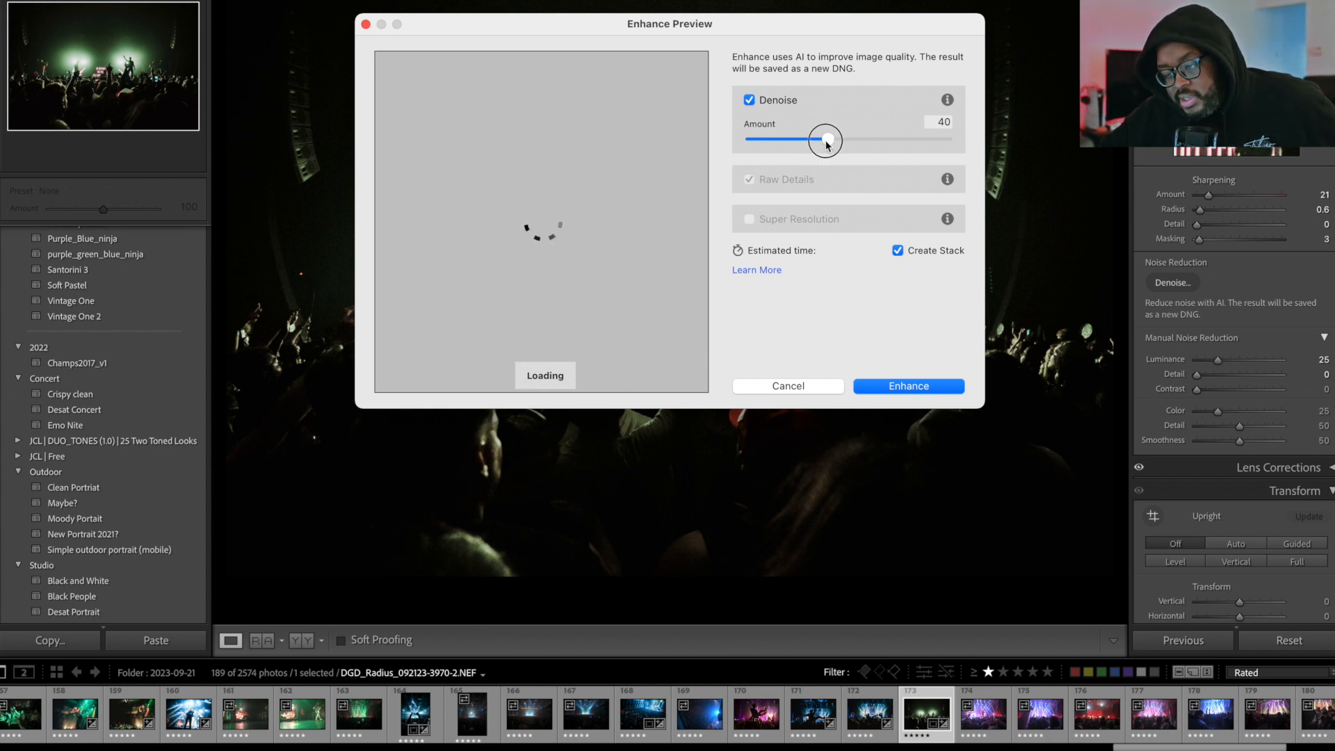
drag(826, 144, 822, 144)
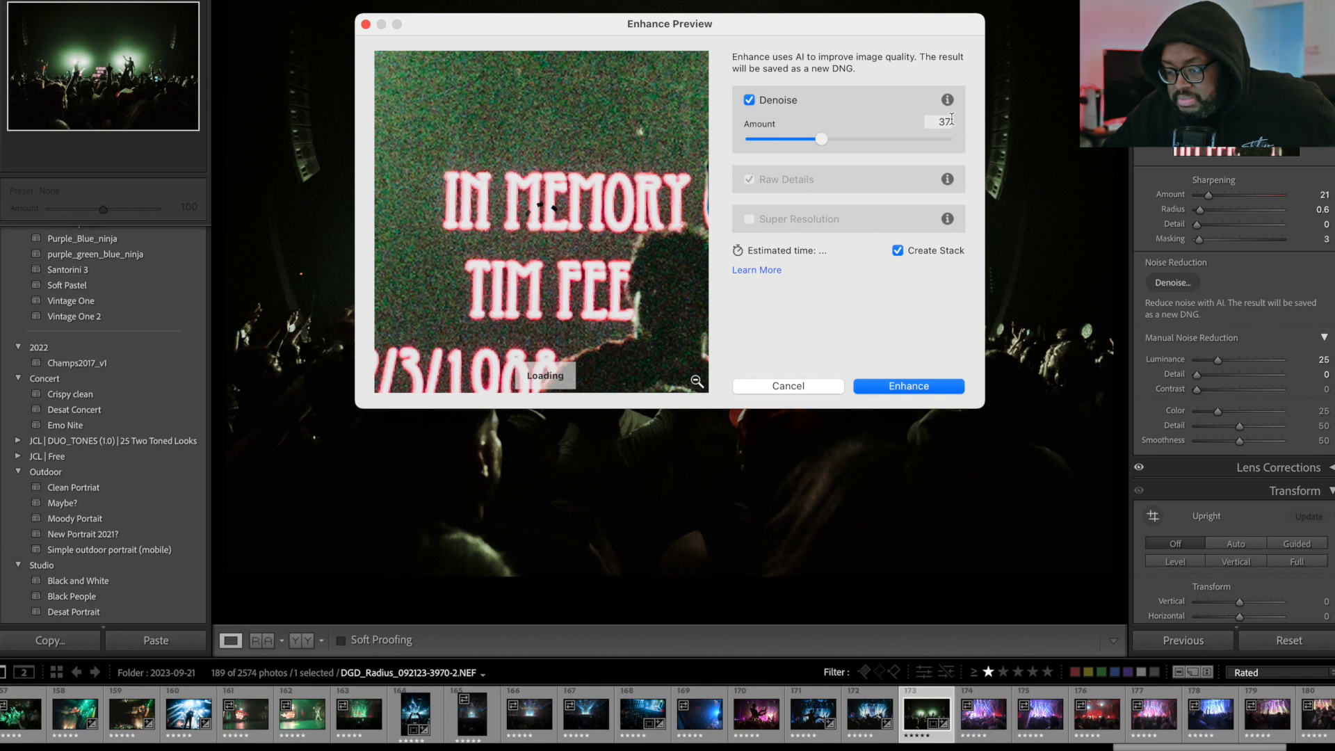
click(951, 118)
text(3)
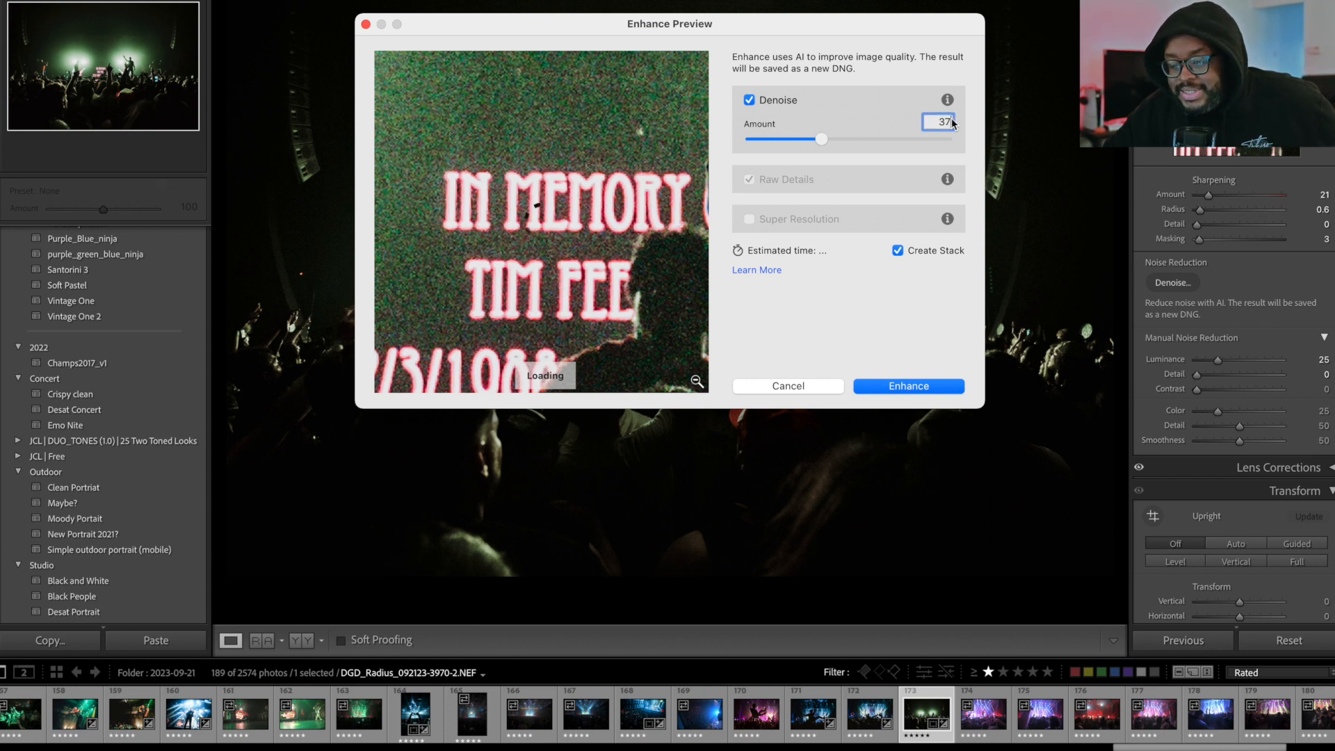
text(5)
key(Return)
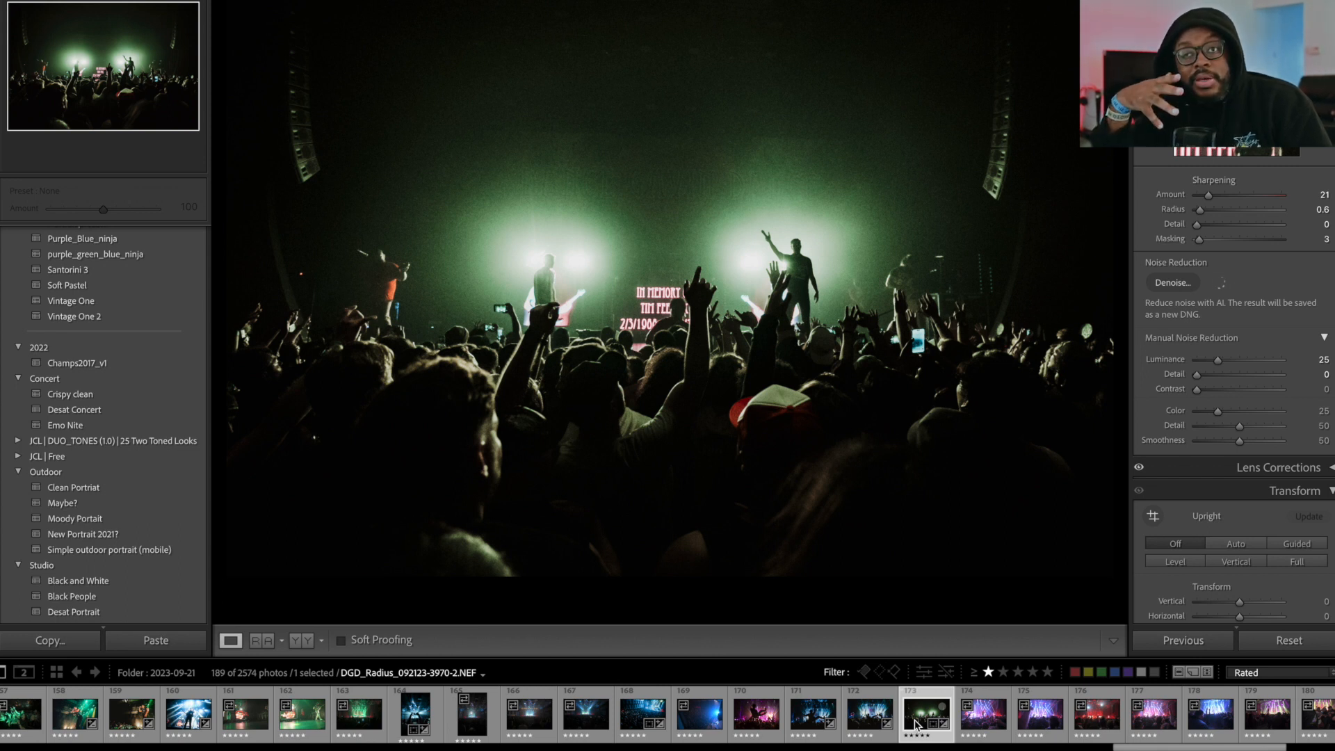
Filter the filmstrip to photos rated one star or higher, expand the denoised photo's stack and select the original NEF.
key(ctrl+l)
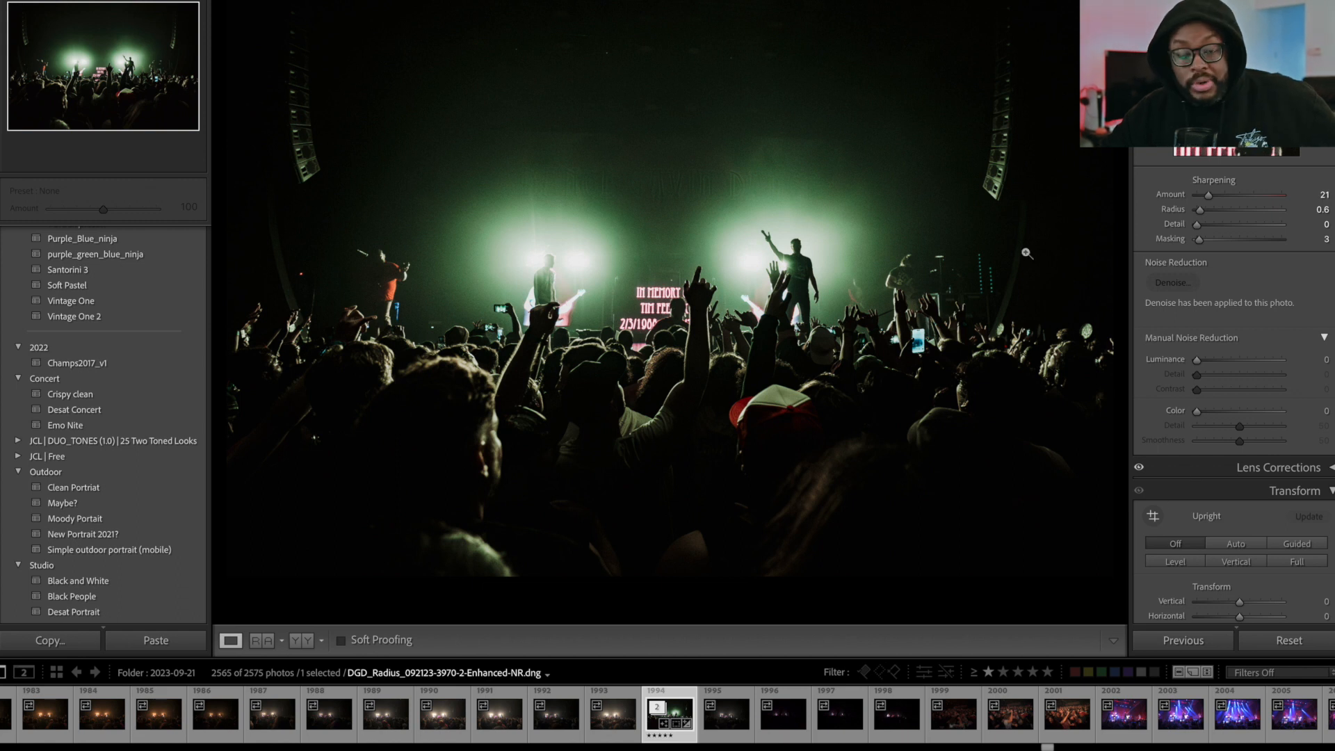
click(988, 673)
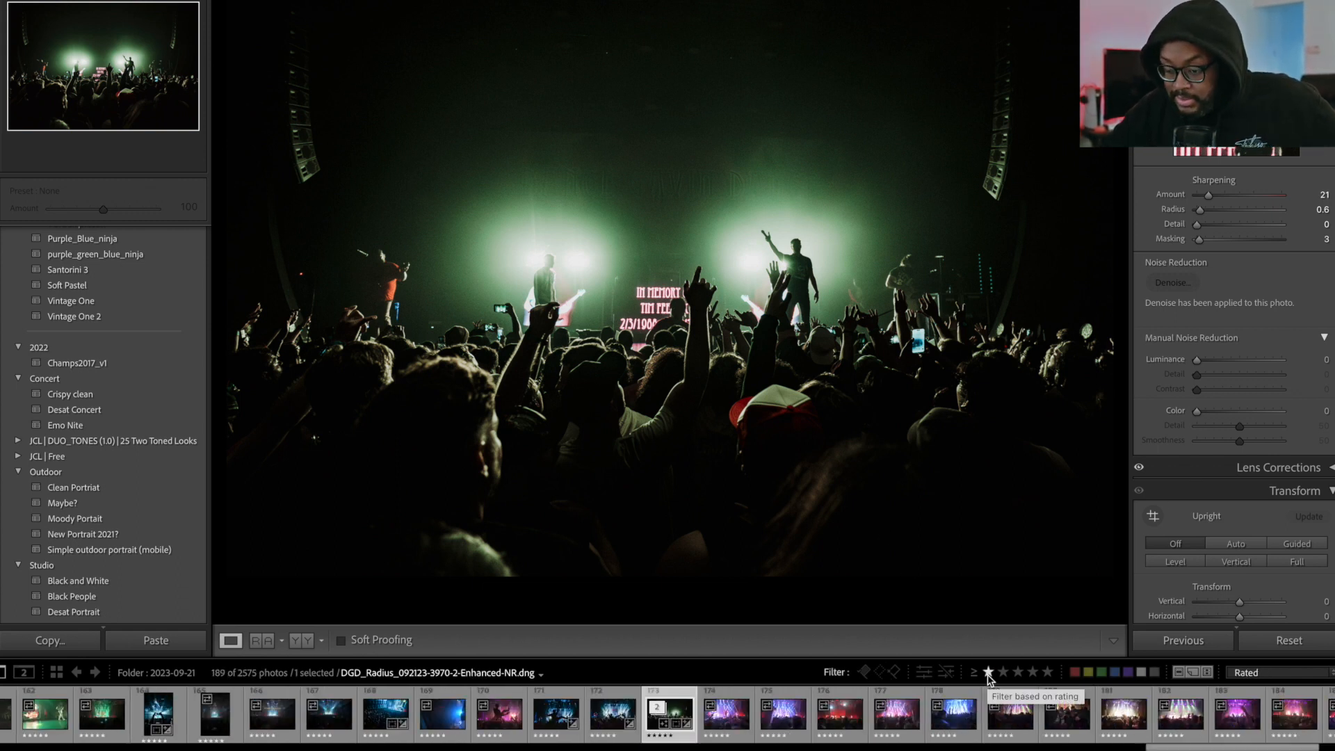
click(656, 709)
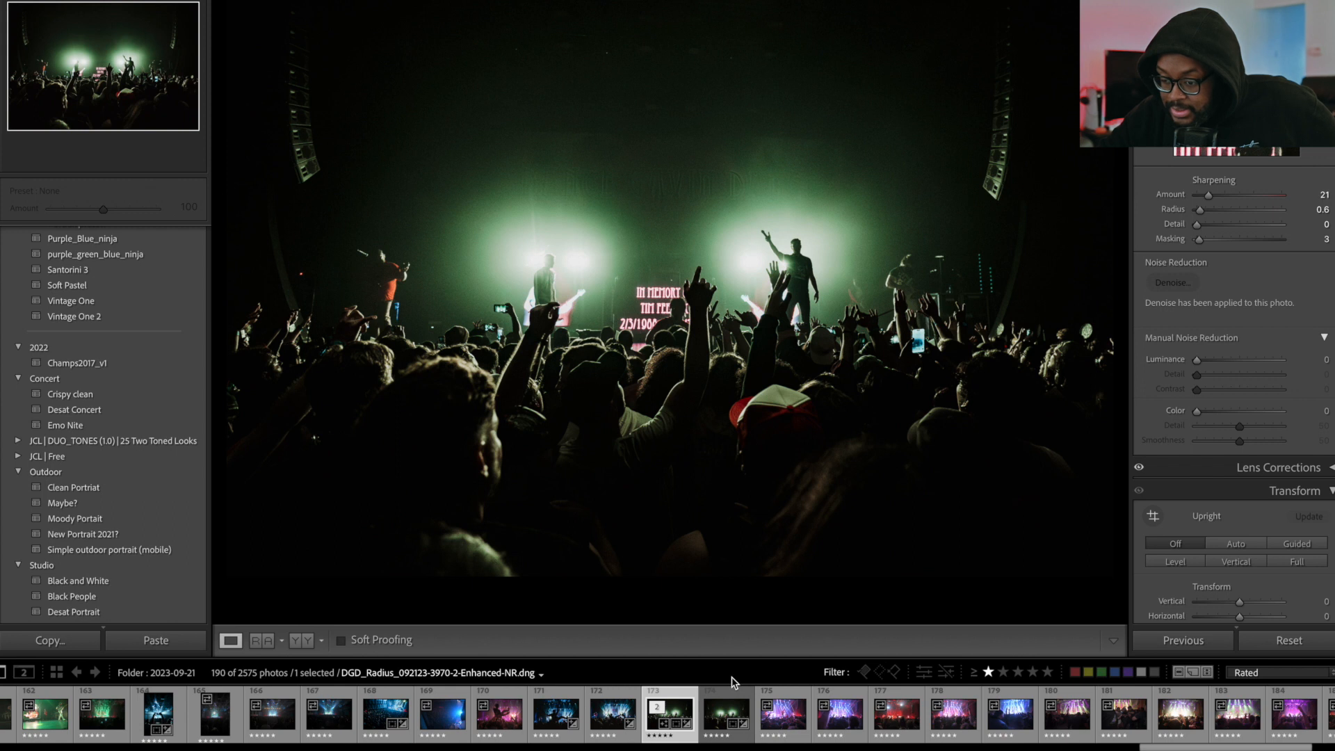
click(729, 706)
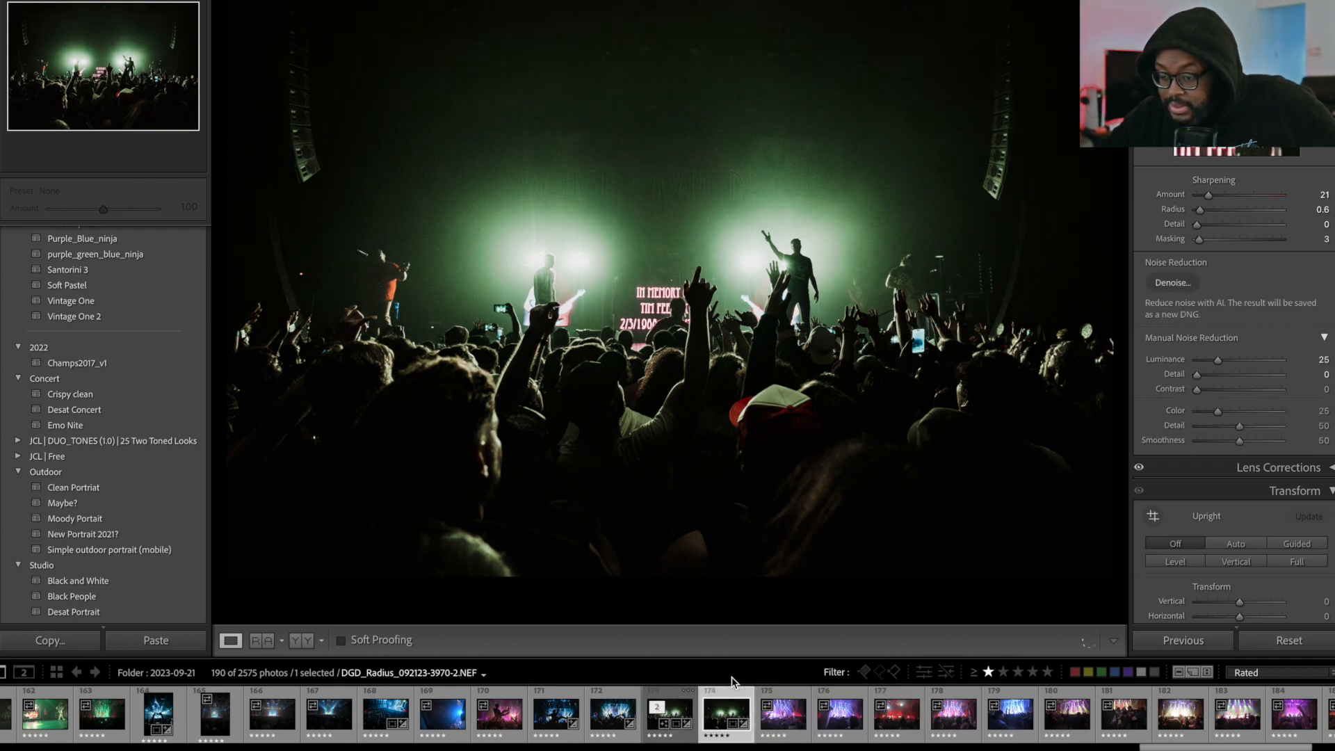
Compare manual luminance noise reduction of 40 on the original NEF with the denoised copy, and set the NEF's luminance to 0.
click(1218, 362)
drag(1218, 361, 1231, 365)
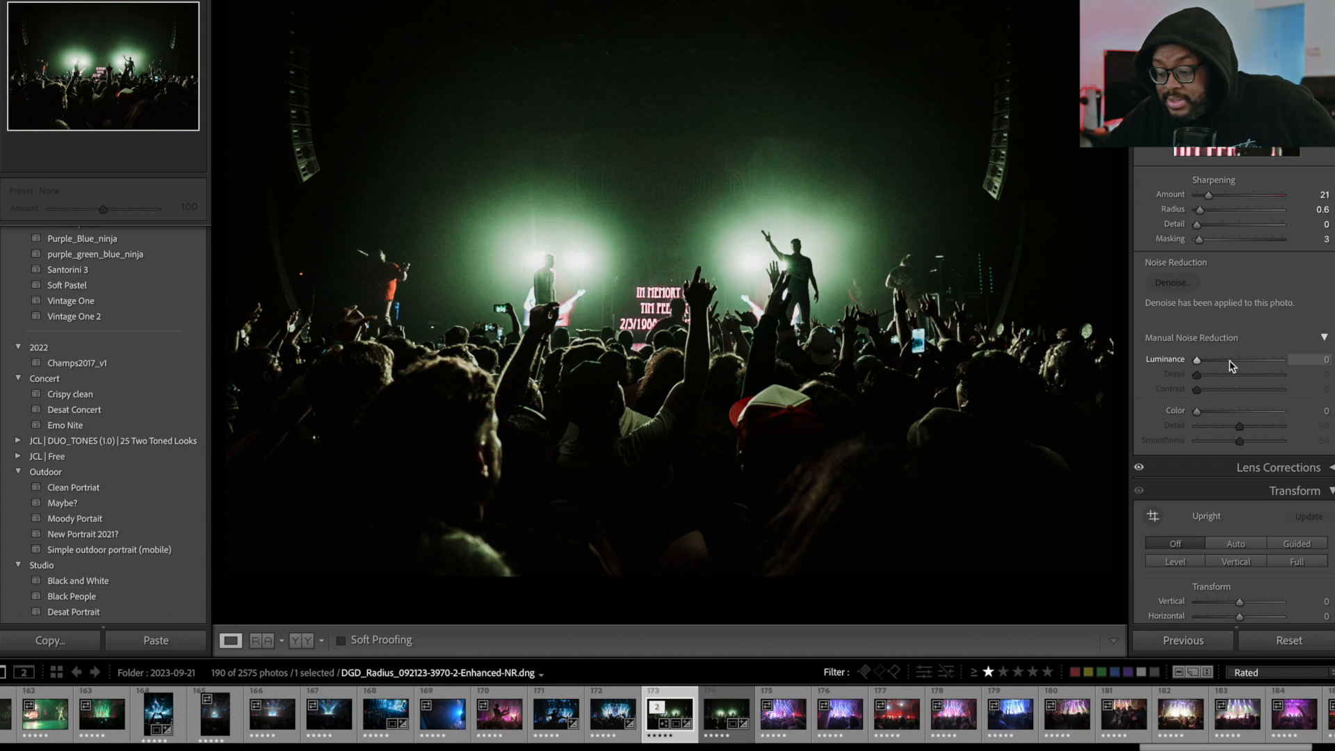
key(Right)
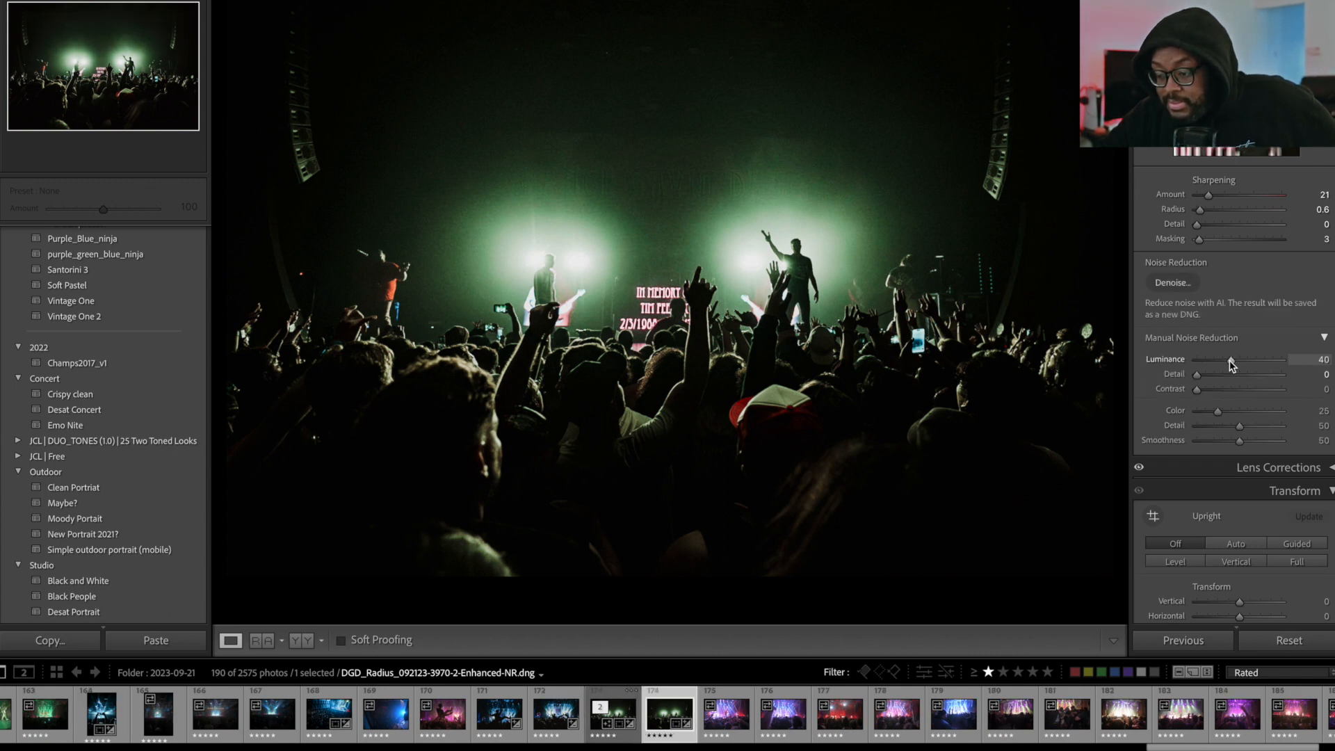
drag(1231, 363, 1180, 361)
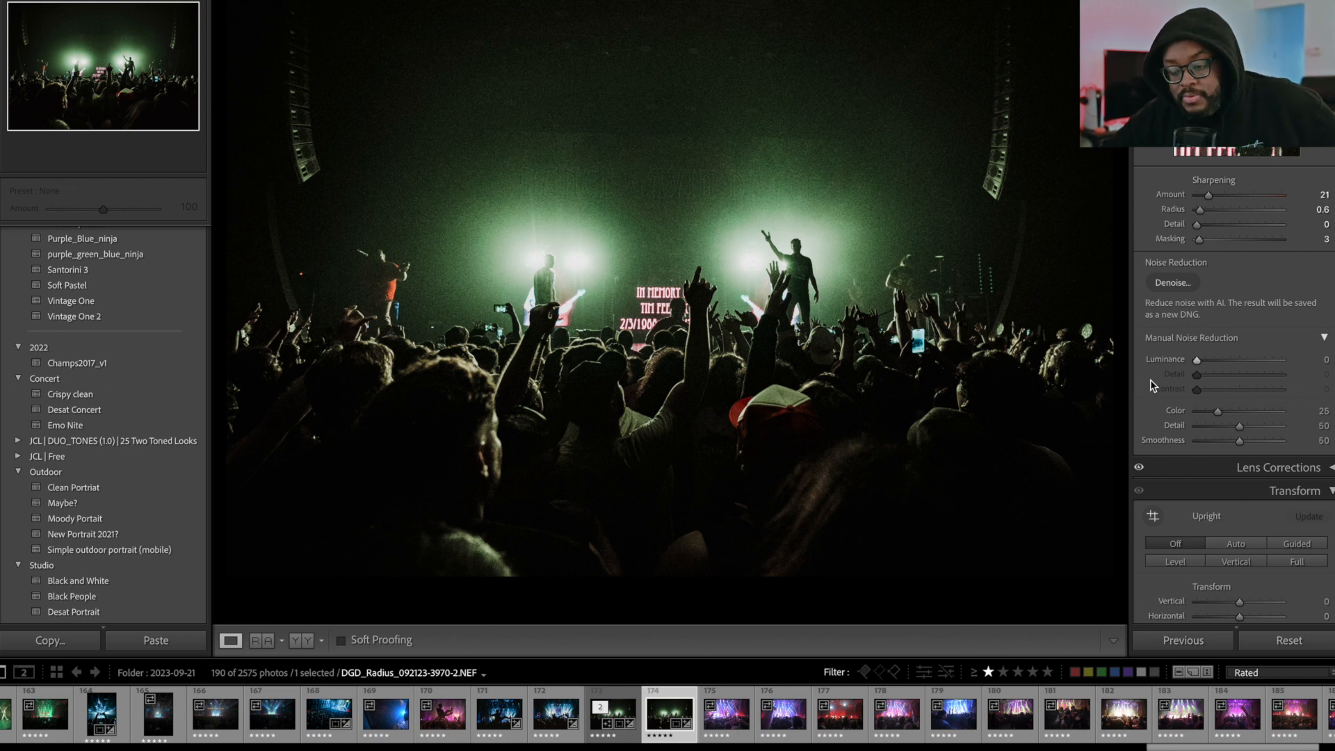
Set the exposure of the red-shirted guitarist photo DGD_Radius_092123-3439.NEF to +1.50.
key(Left)
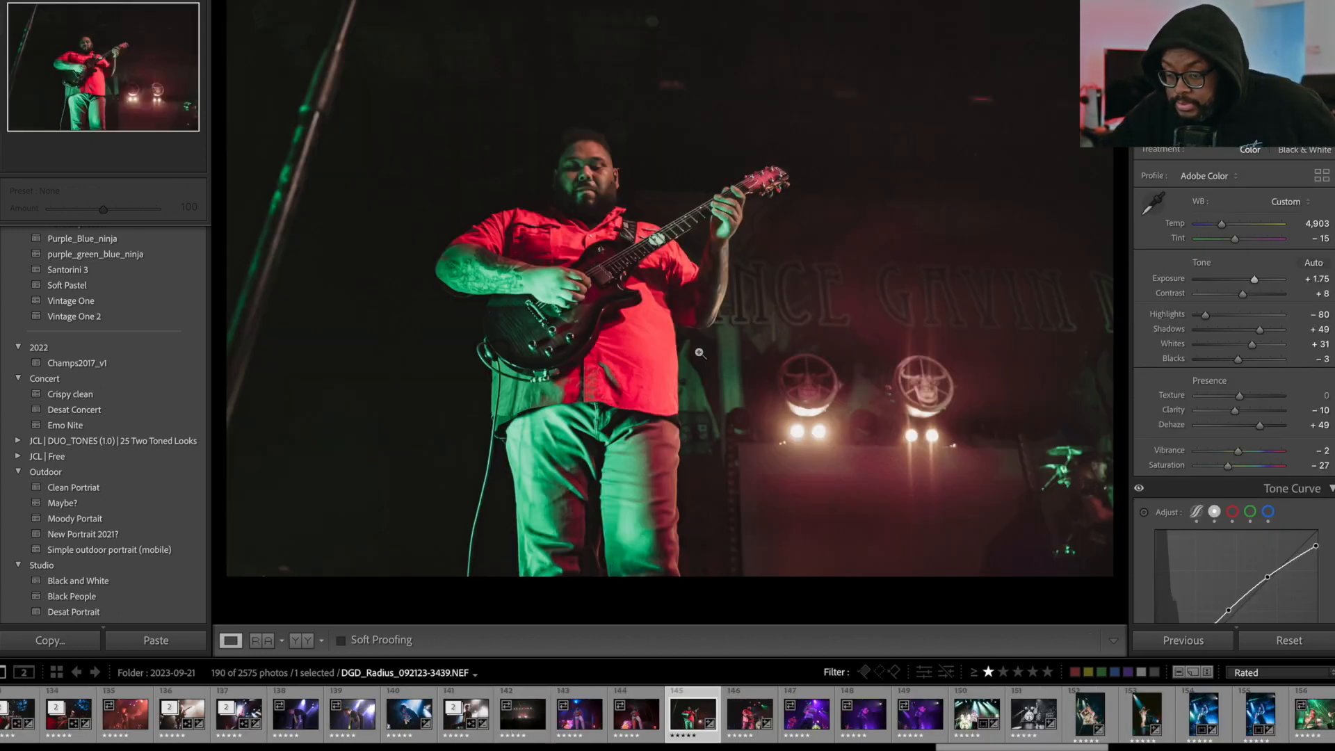
drag(1256, 283, 1252, 279)
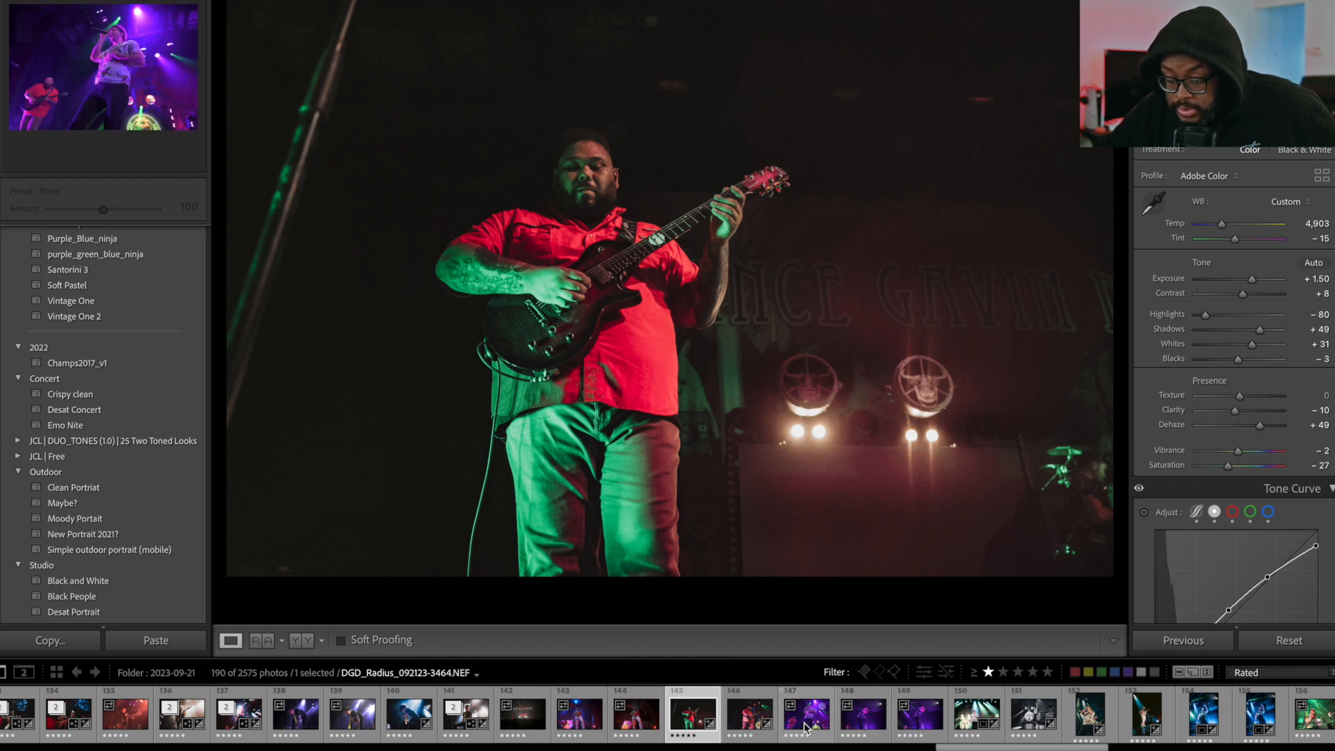
click(576, 721)
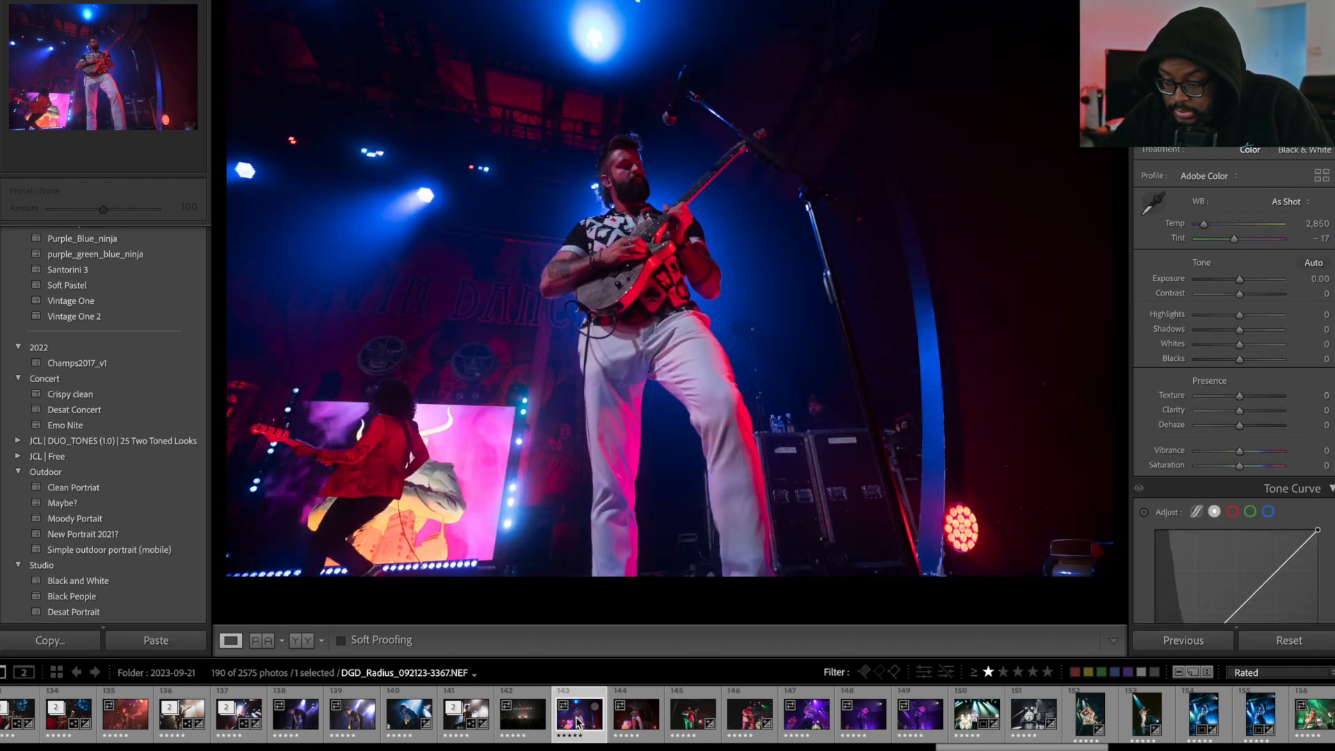
scroll(577, 721, down, 10)
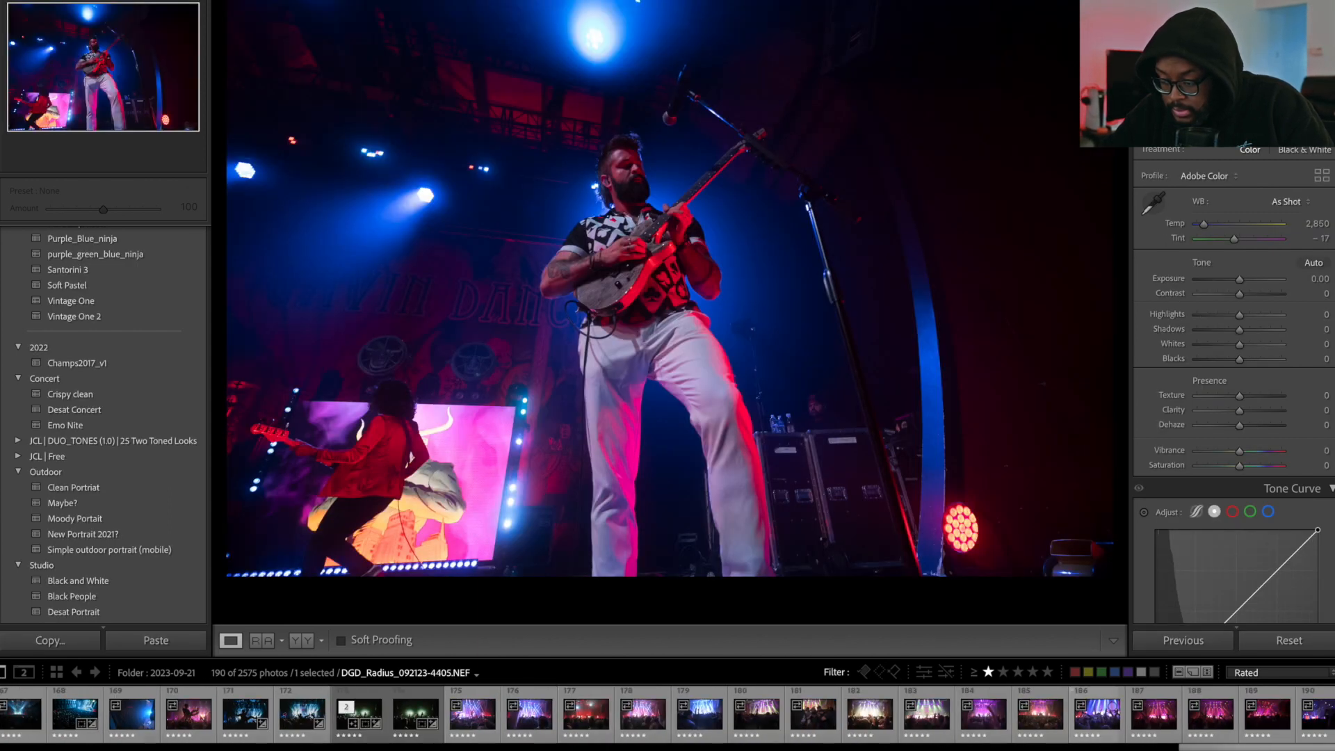
shift+click(1321, 723)
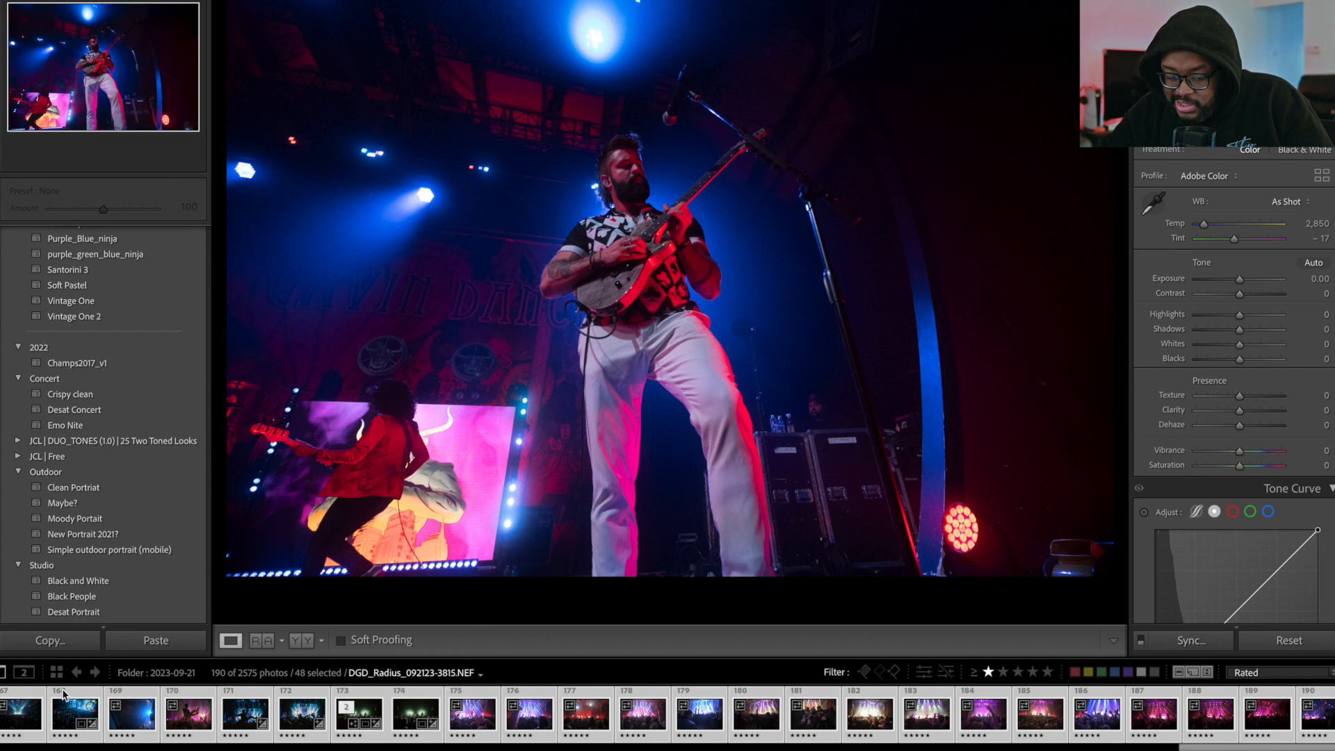
scroll(120, 727, up, 5)
scroll(120, 727, up, 6)
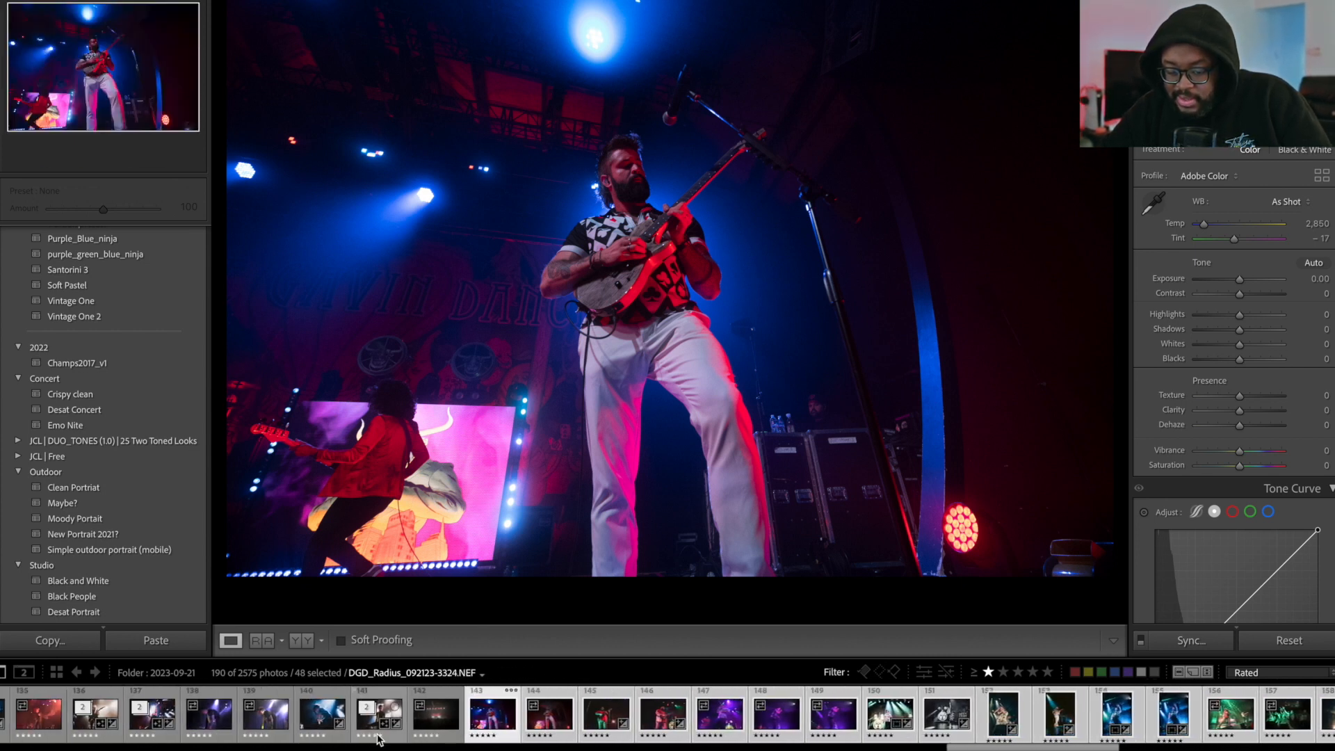
super+click(498, 720)
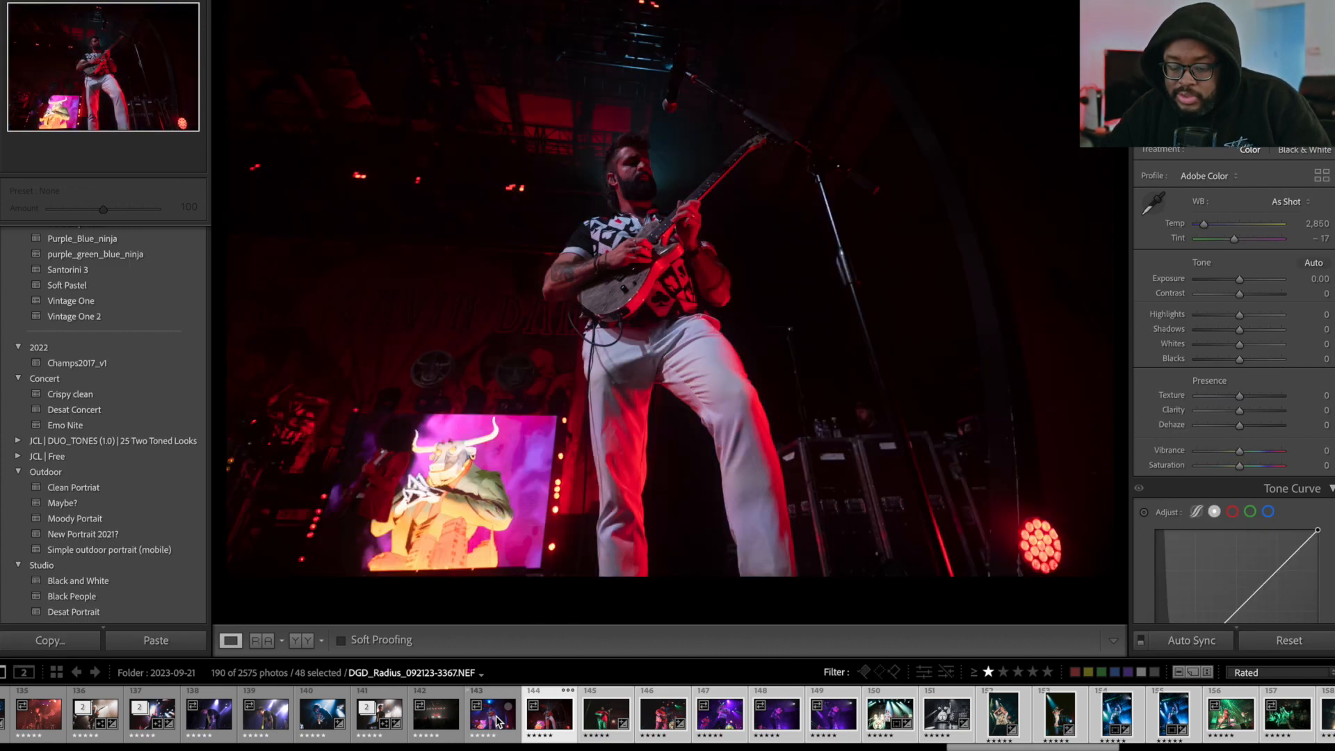
click(496, 716)
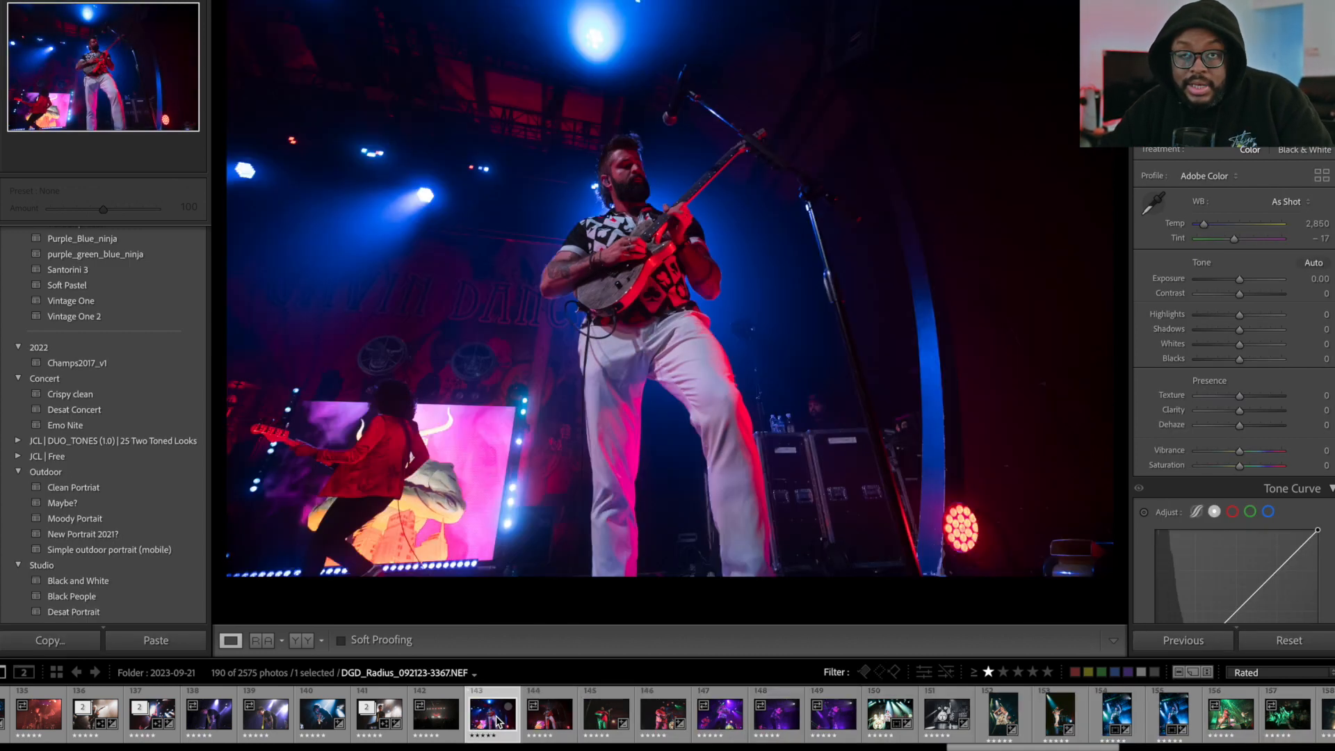
Paste the develop settings from the previous photo, DGD_Radius_092123-3439.NEF, onto the red-lit guitarist photo DGD_Radius_092123-3372.NEF.
click(596, 727)
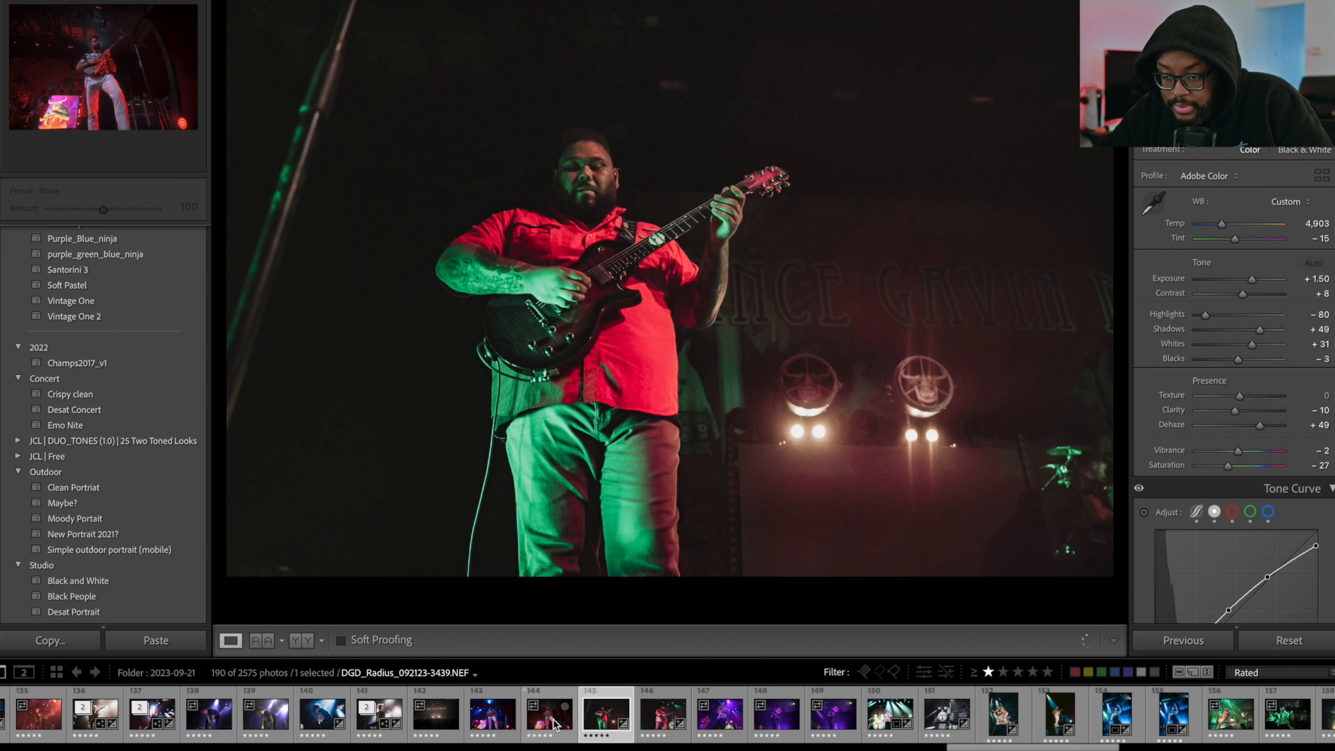
click(554, 723)
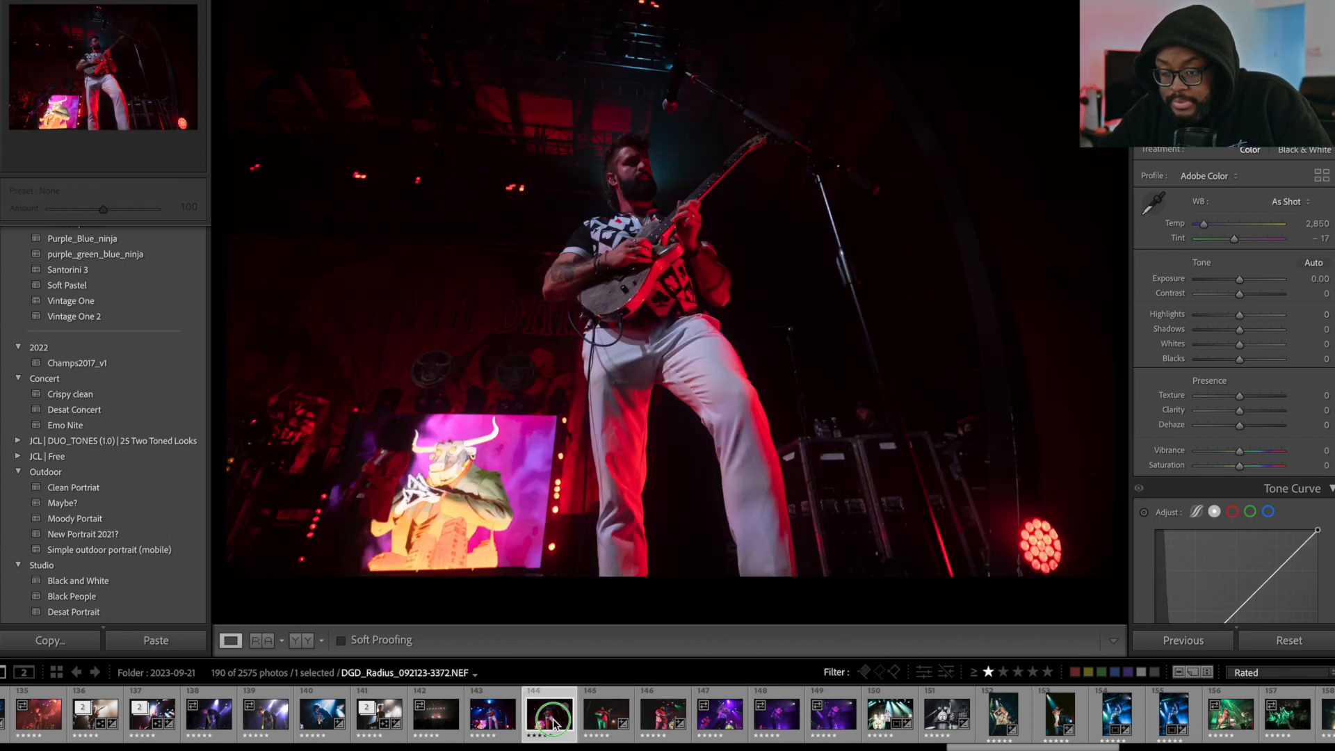
right_click(555, 723)
mouse_move(669, 578)
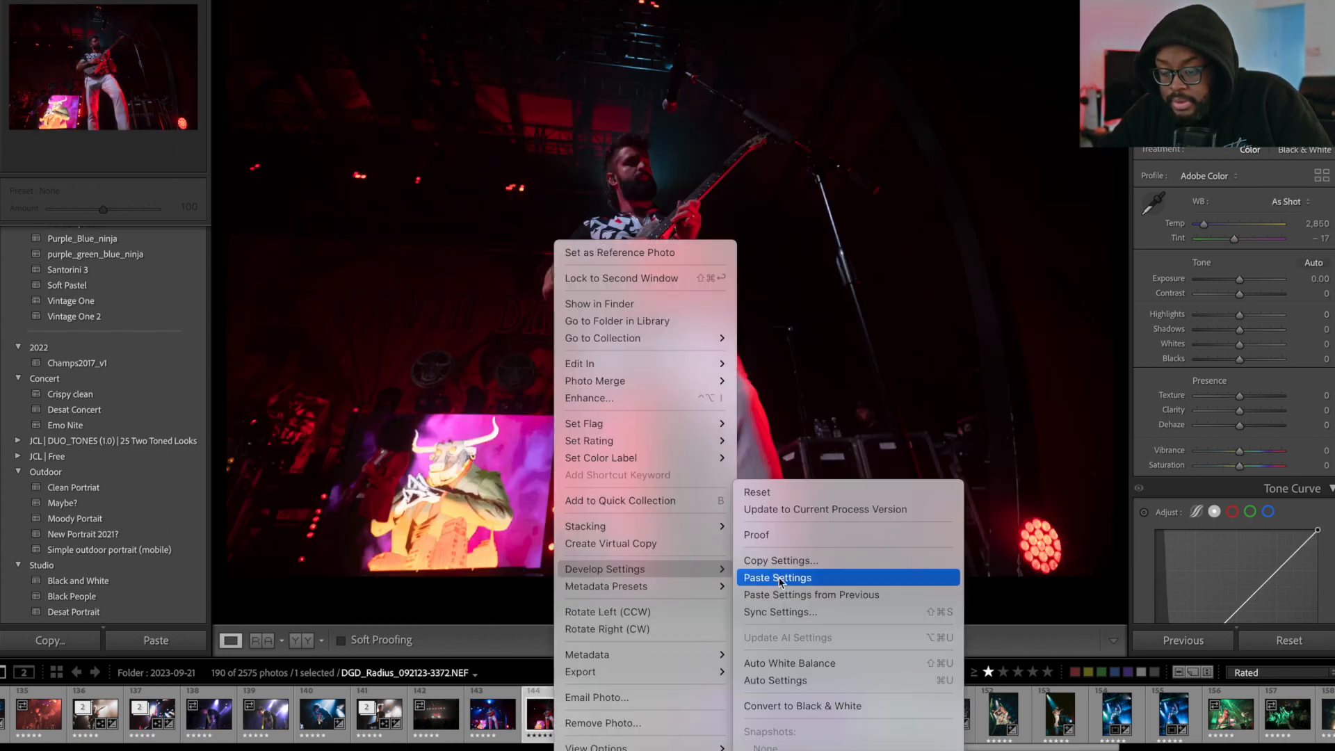
click(784, 591)
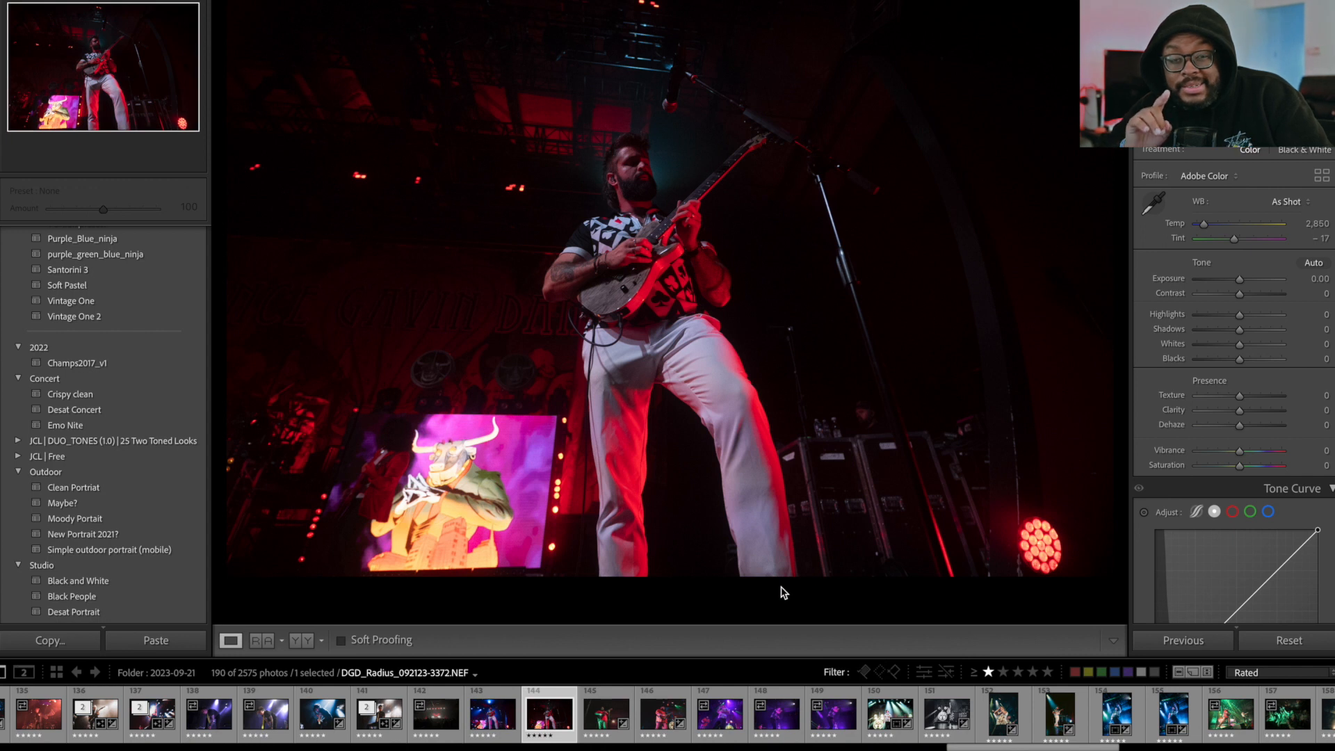
key(super+z)
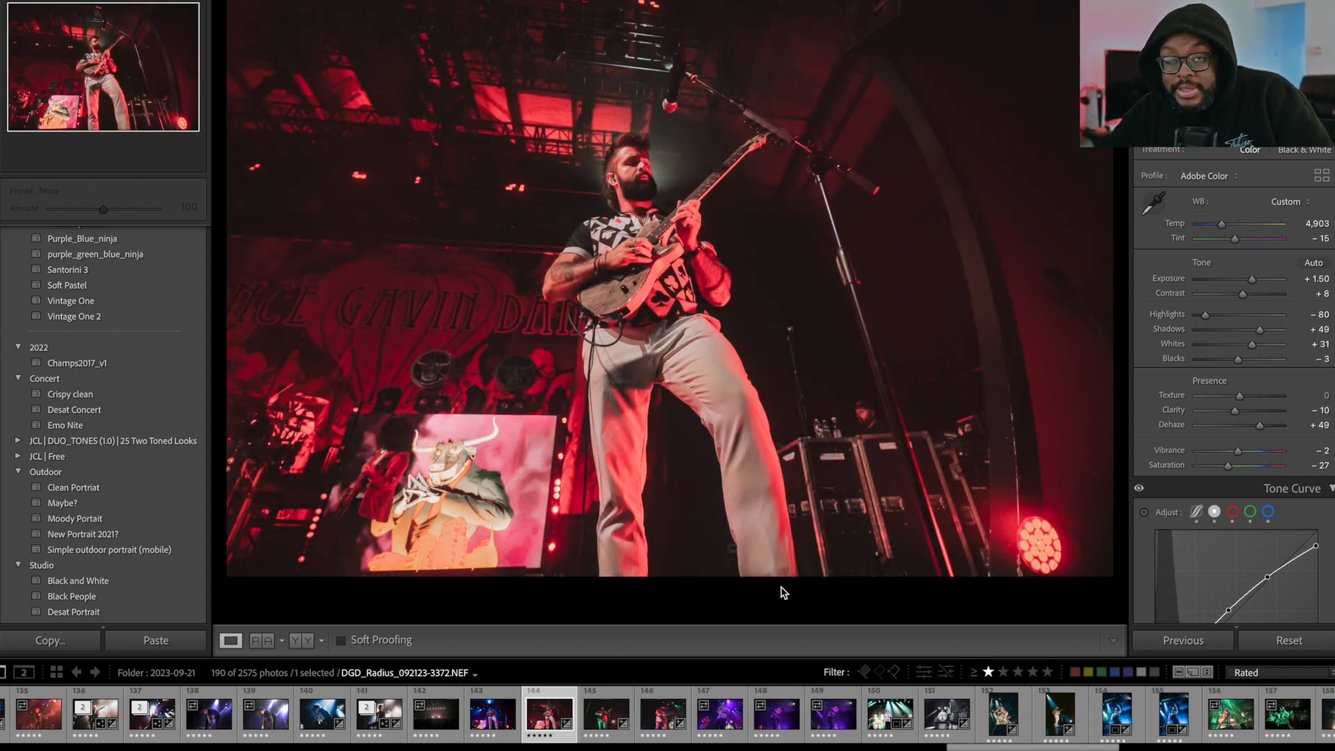
Set the rating of the blue-lit guitarist photo DGD_Radius_092123-3367.NEF to 0 and switch to the Library's Loupe view.
click(485, 724)
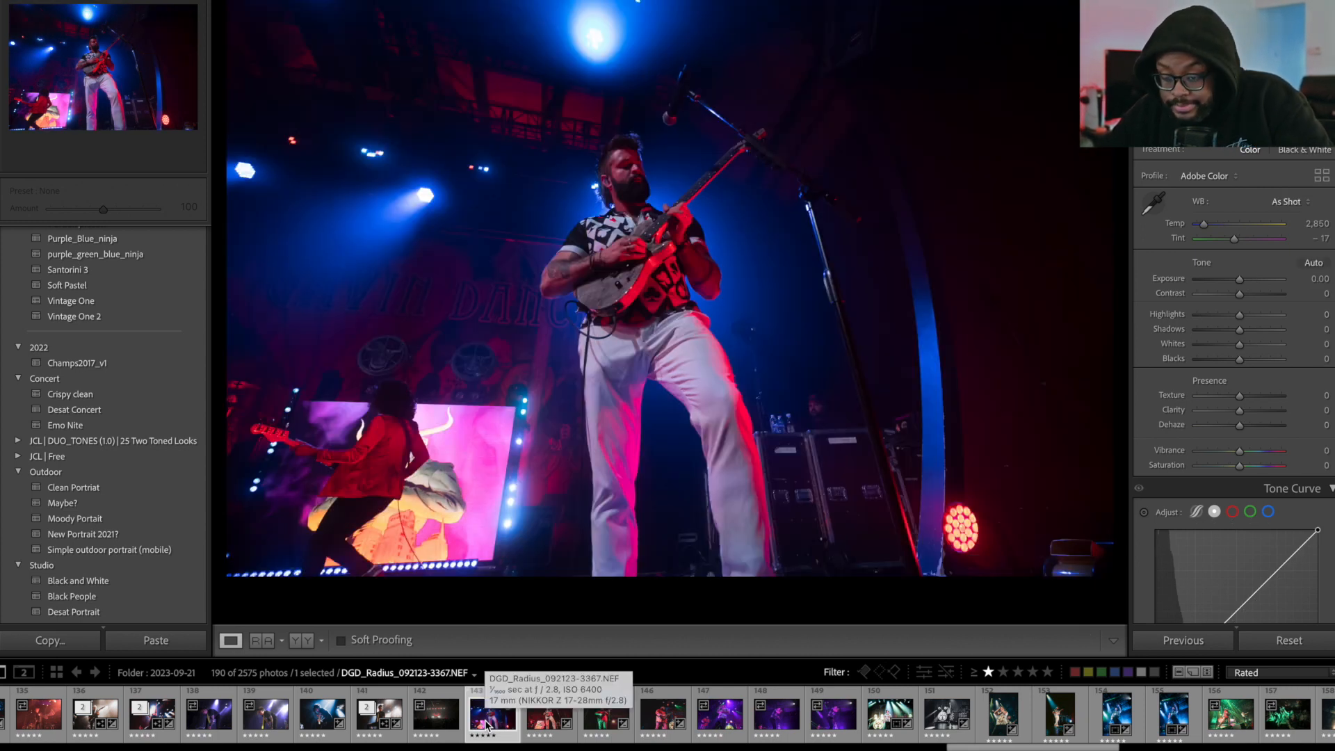
key(0)
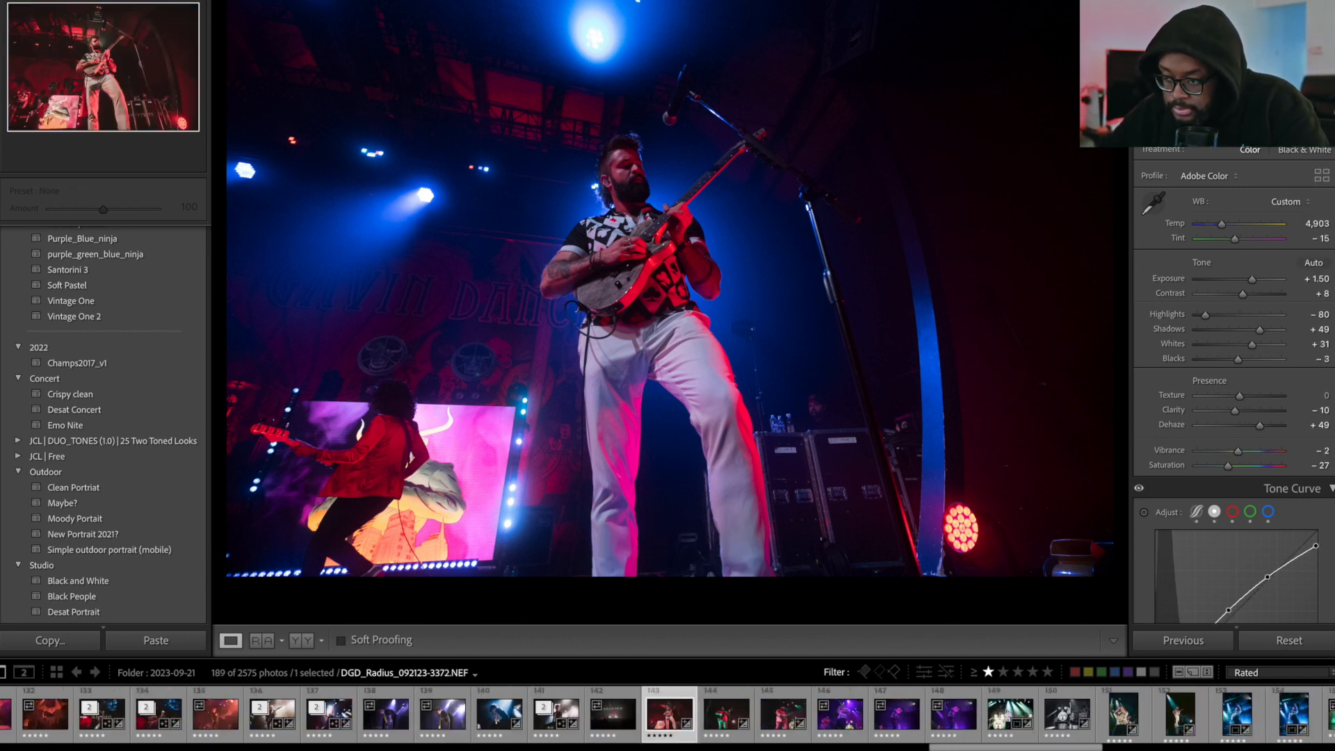
key(e)
Compare the two red-shirted guitarist photos and set the rating of DGD_Radius_092123-3439.NEF to 0.
key(Right)
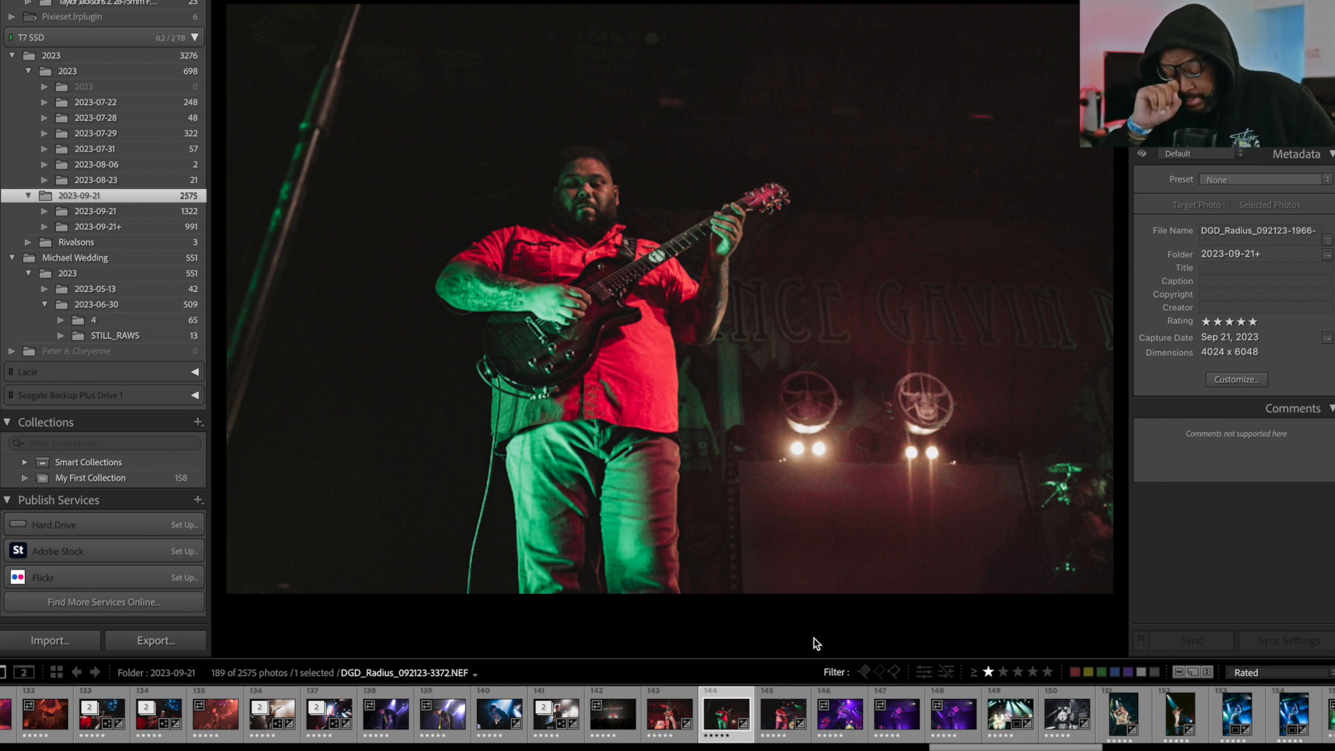
key(Right)
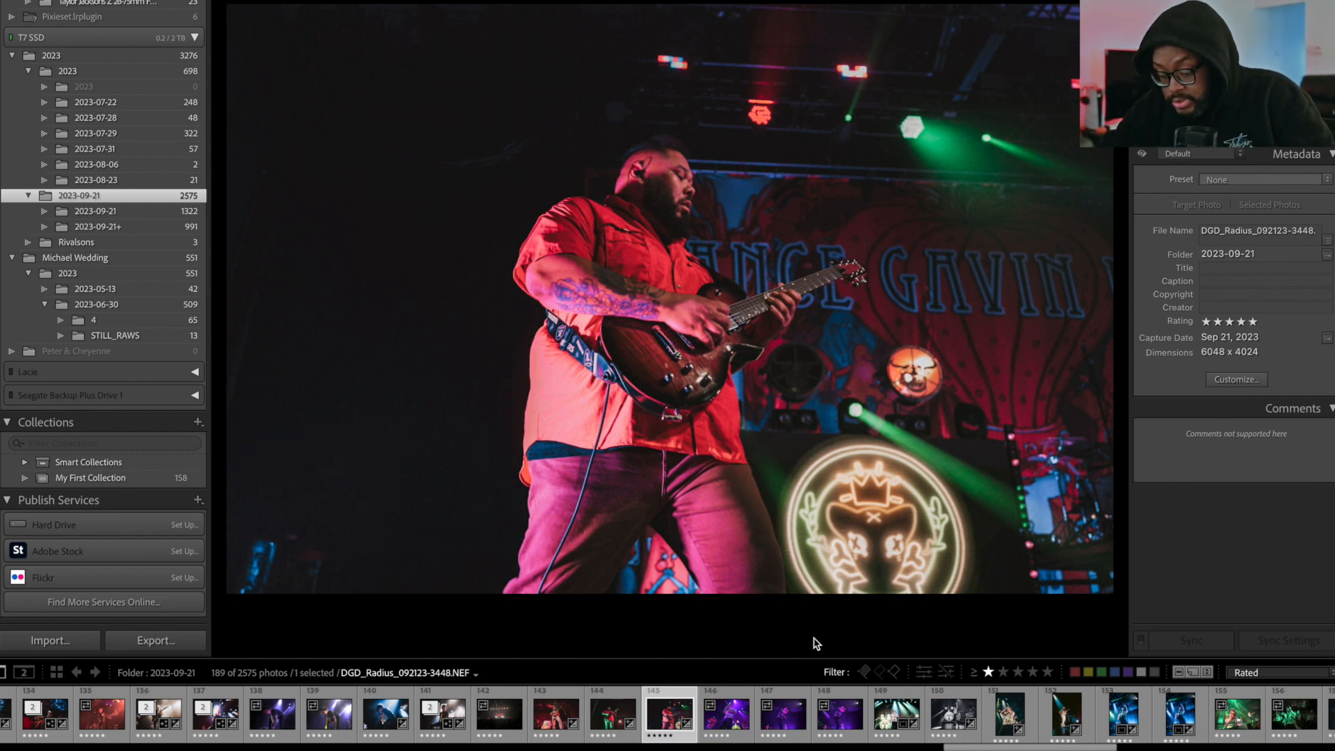
key(Left)
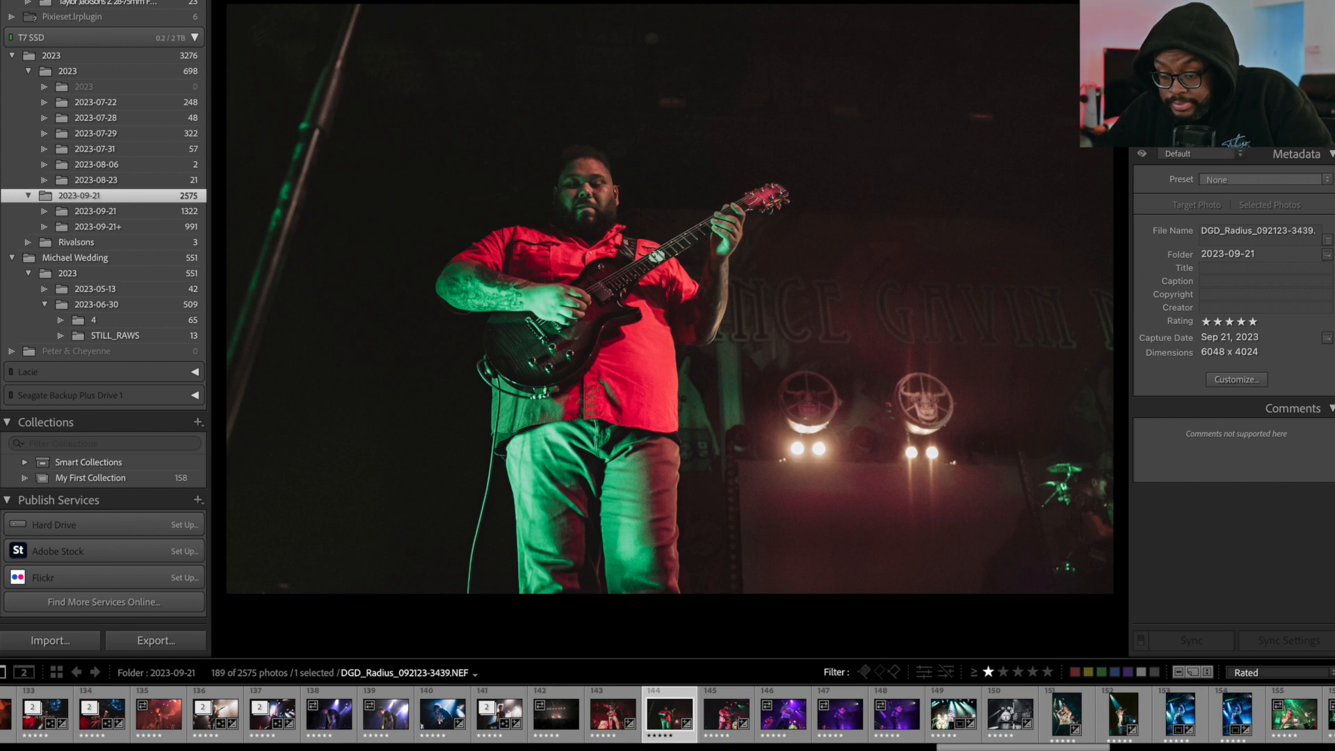
key(0)
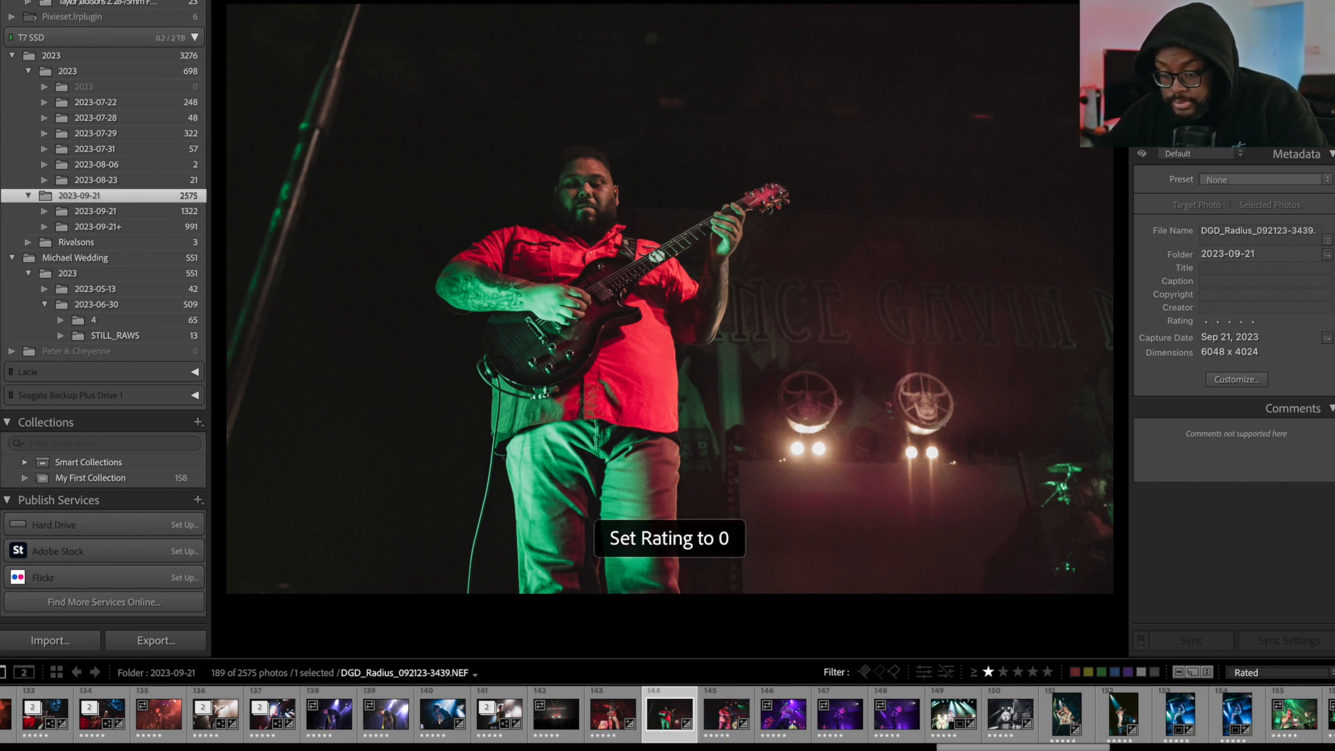
Compare the neighbouring purple-lit singer photos and set the rating of DGD_Radius_092123-3467.NEF to 0.
key(Right)
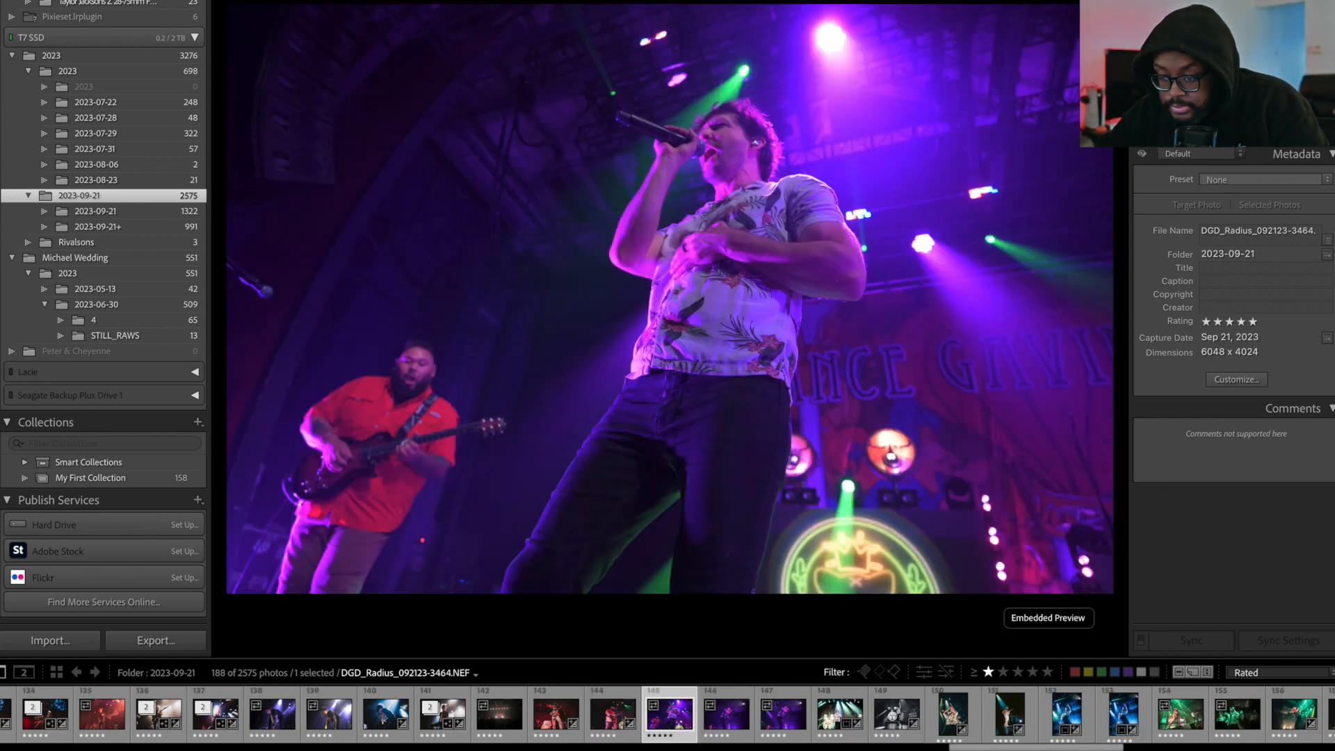
key(Left)
key(Right)
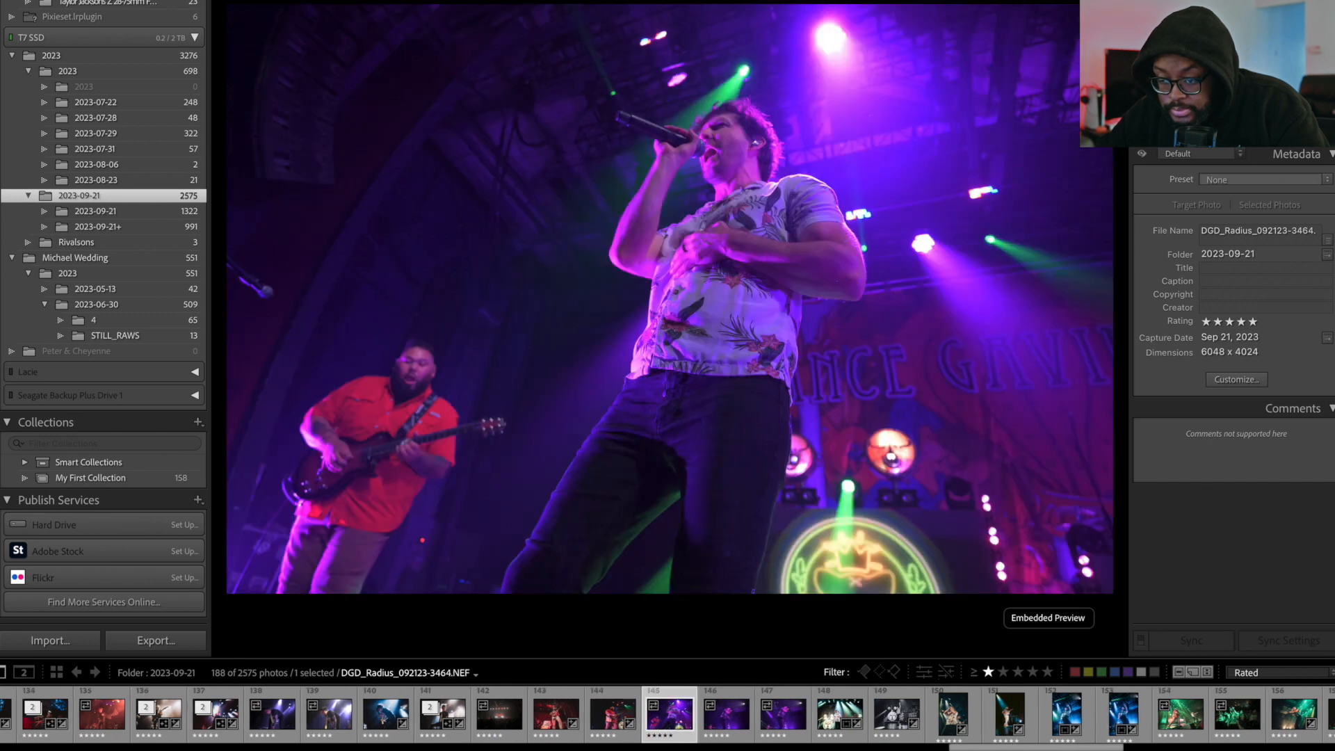
key(Right)
key(Right)
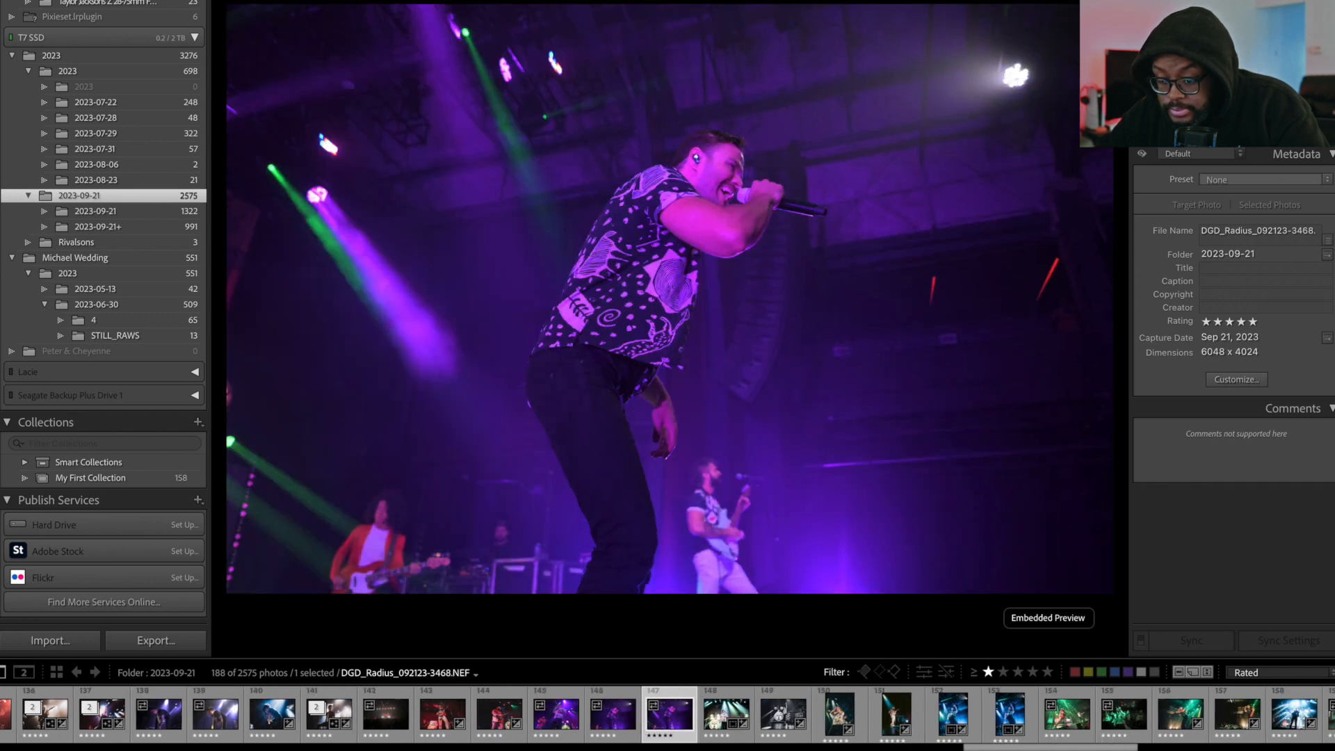
key(Left)
key(Right)
key(Left)
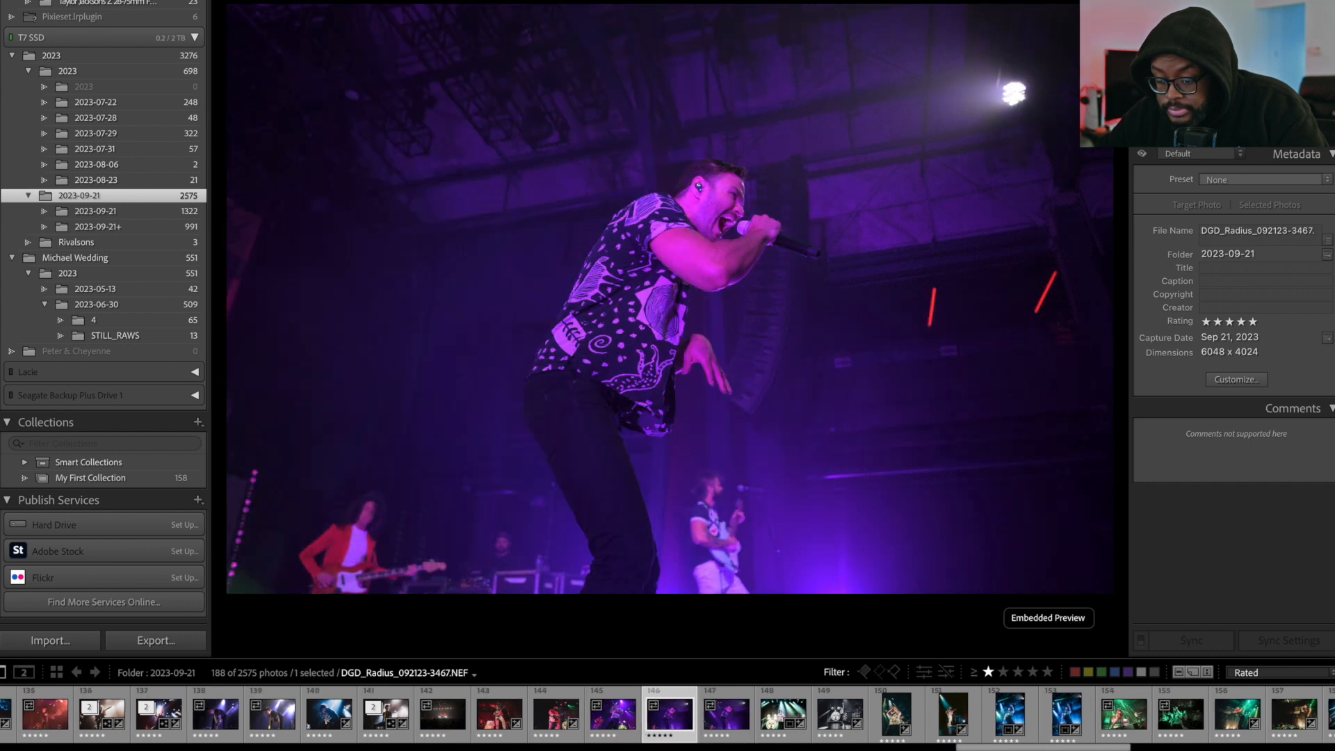
key(0)
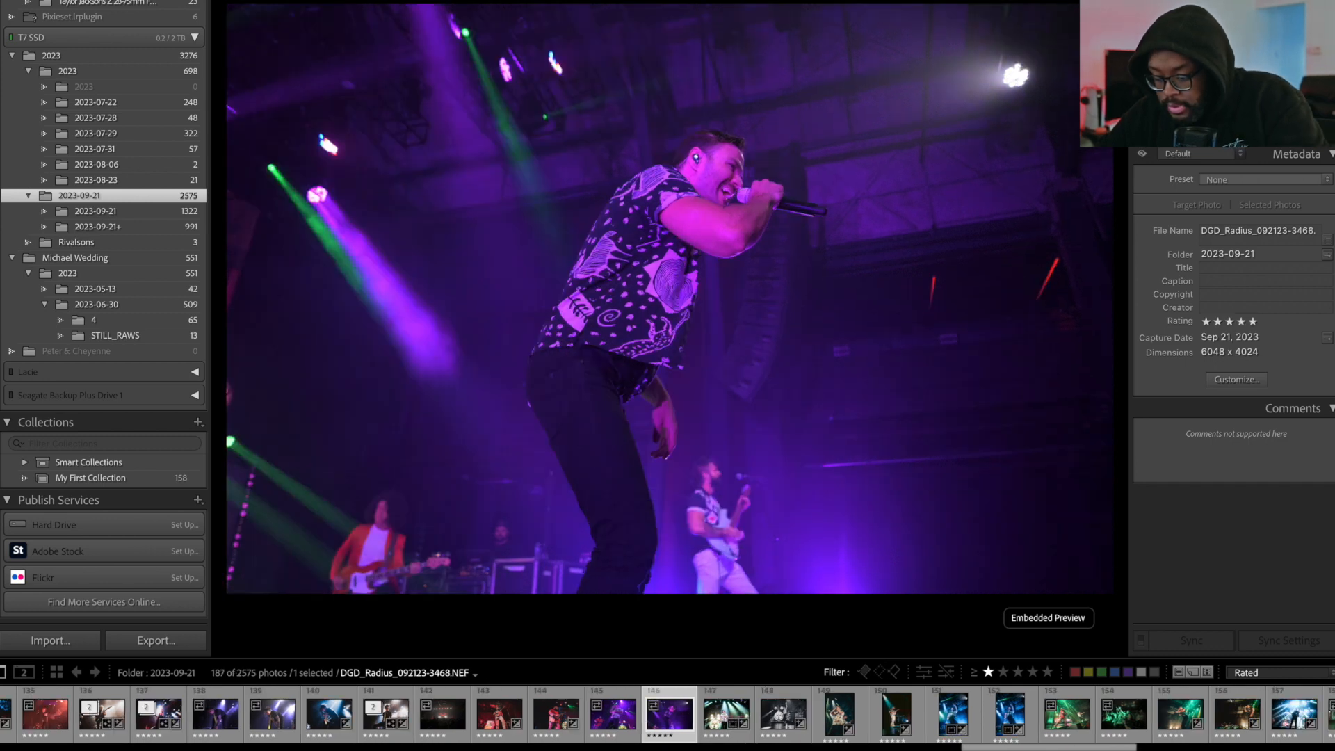
Review the following rated photos one by one, from the purple-lit singer to the vertical crowd and stage shot, for further culling.
key(Right)
key(Right)
key(Right)
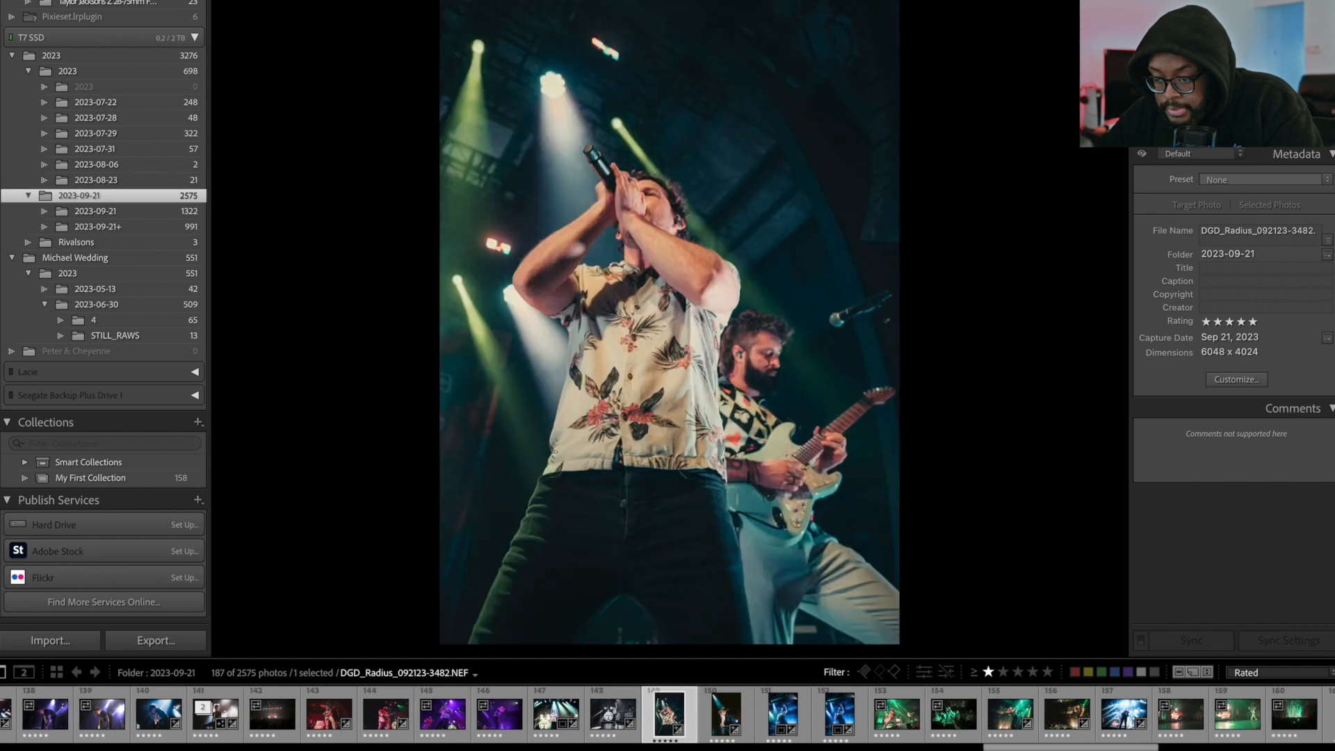
key(Right)
key(Right)
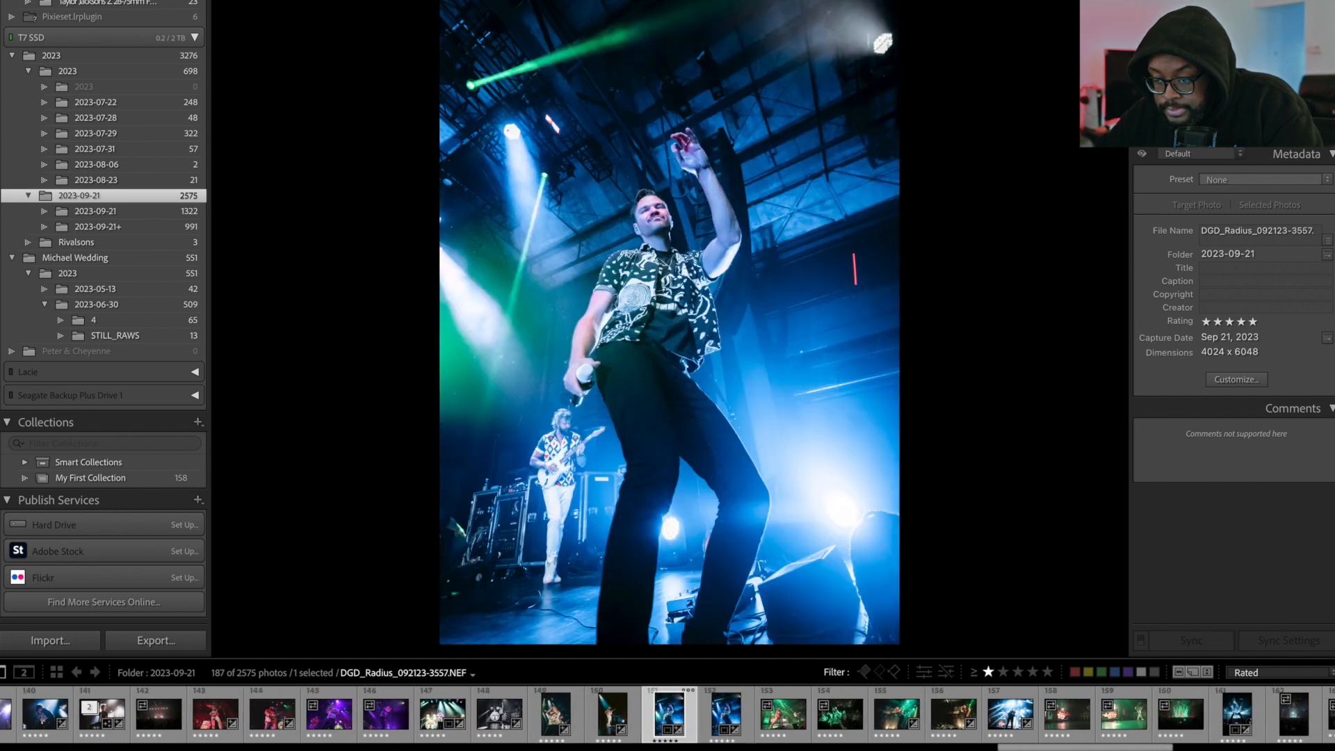
key(Right)
key(Right)
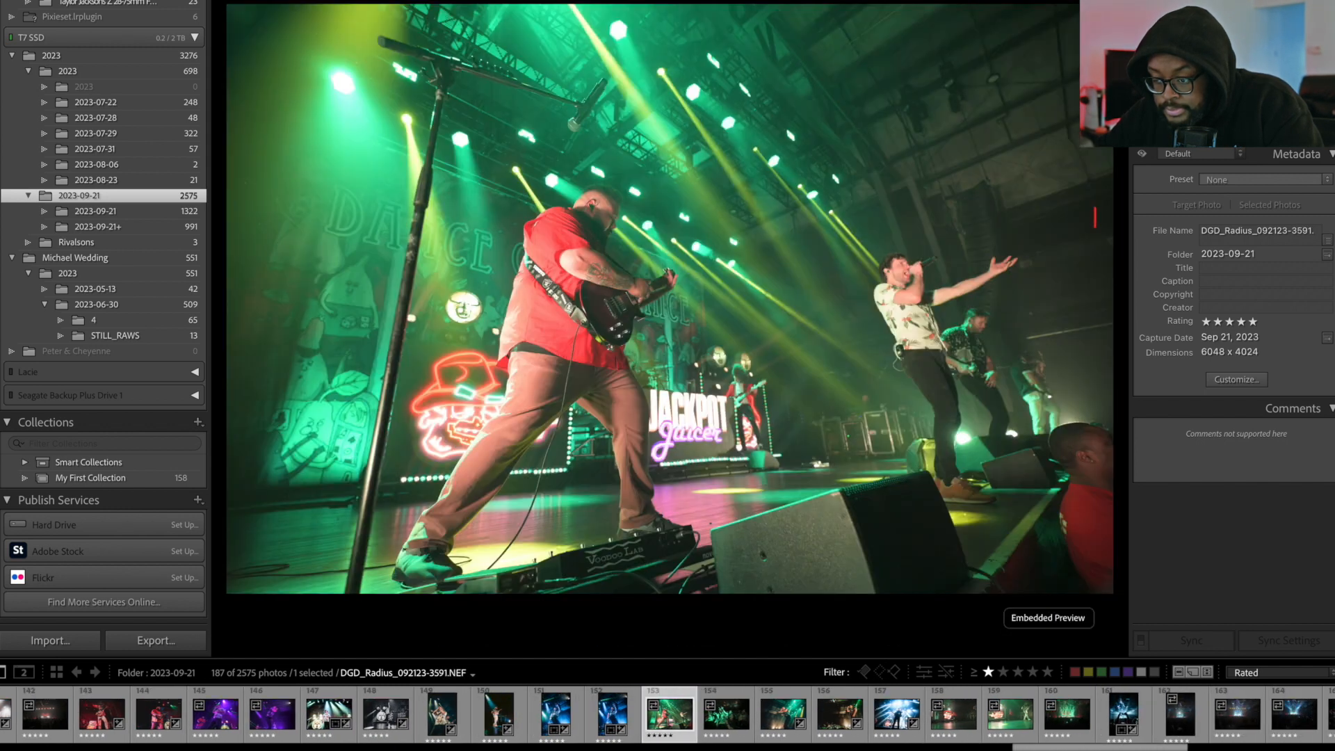
key(Right)
key(Left)
key(Right)
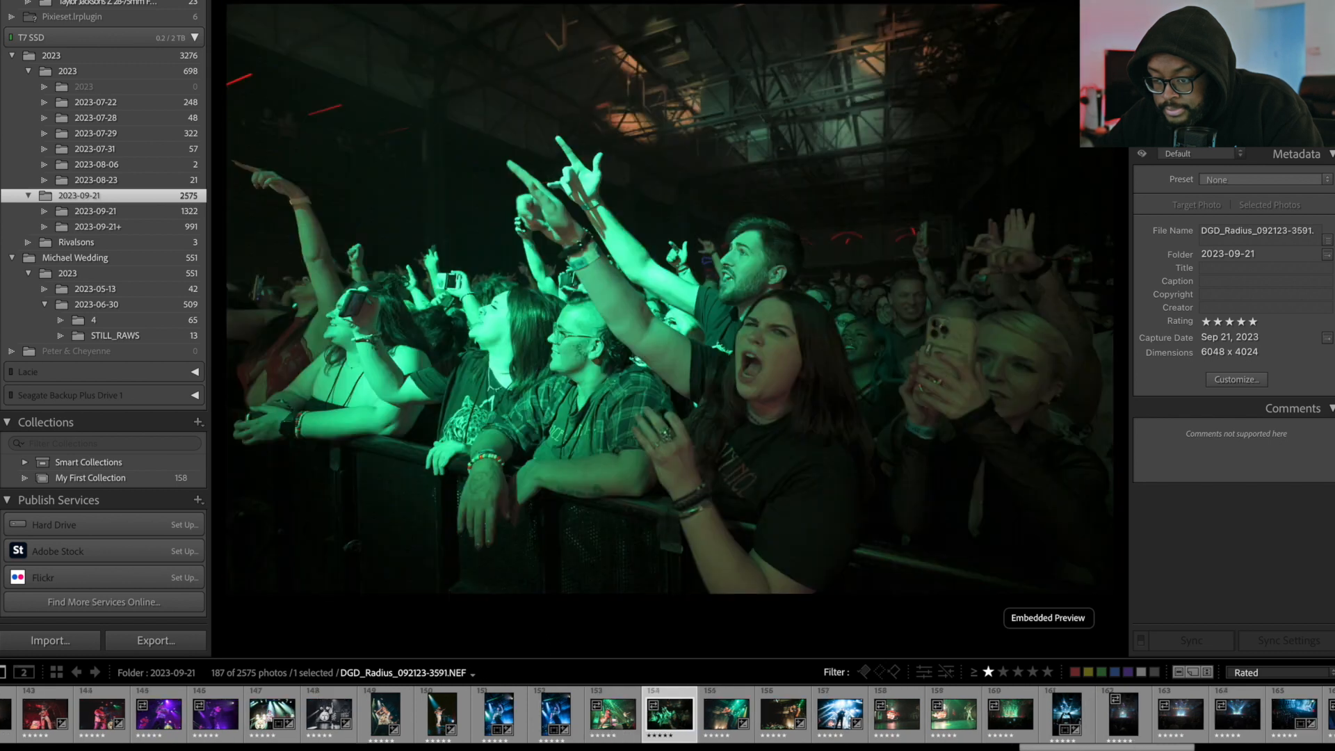
key(Right)
key(Right)
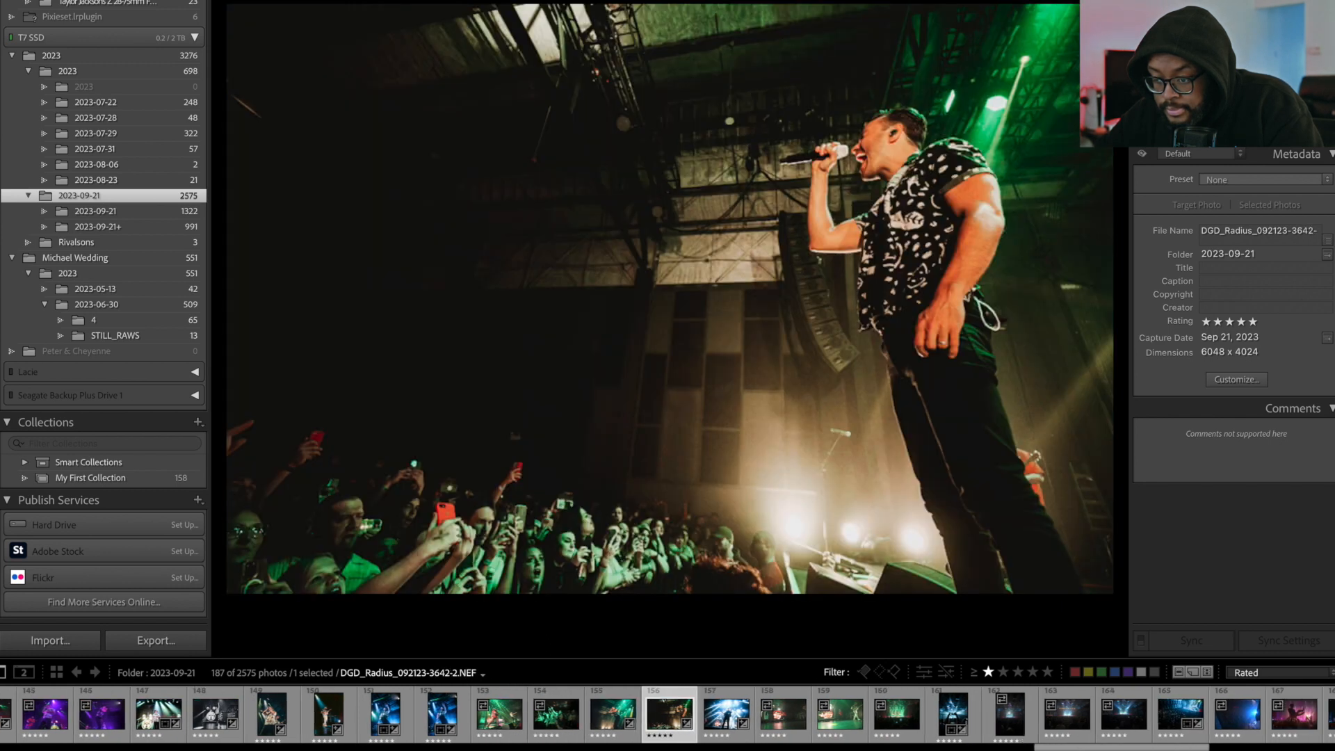
key(Right)
key(Right)
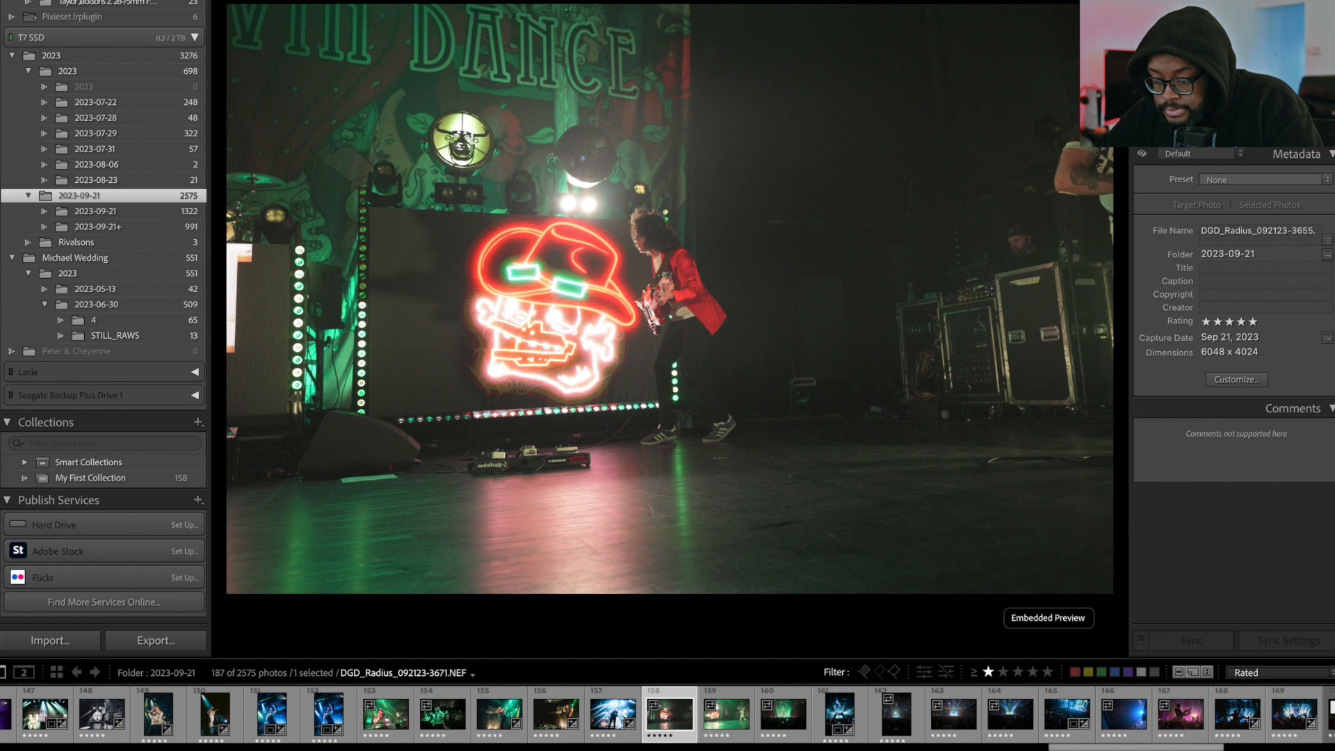
key(Right)
key(Right)
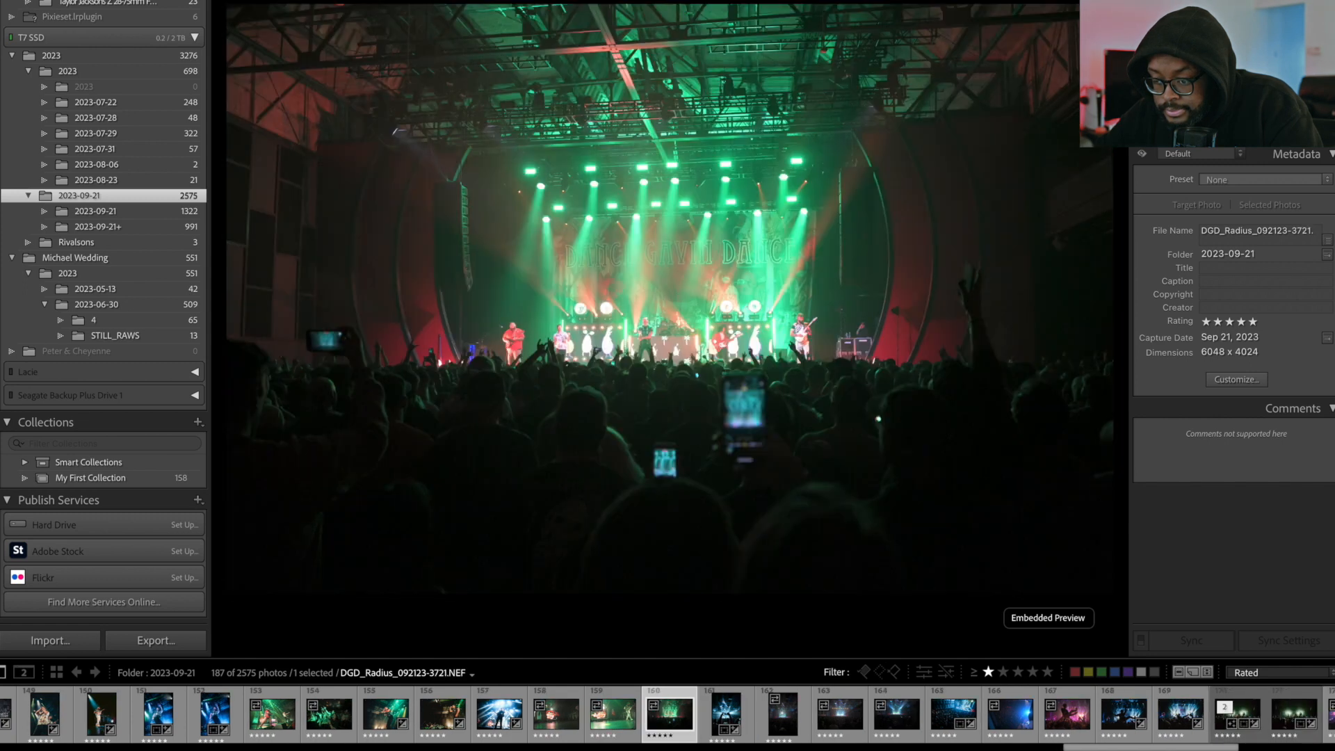
key(Right)
key(Right)
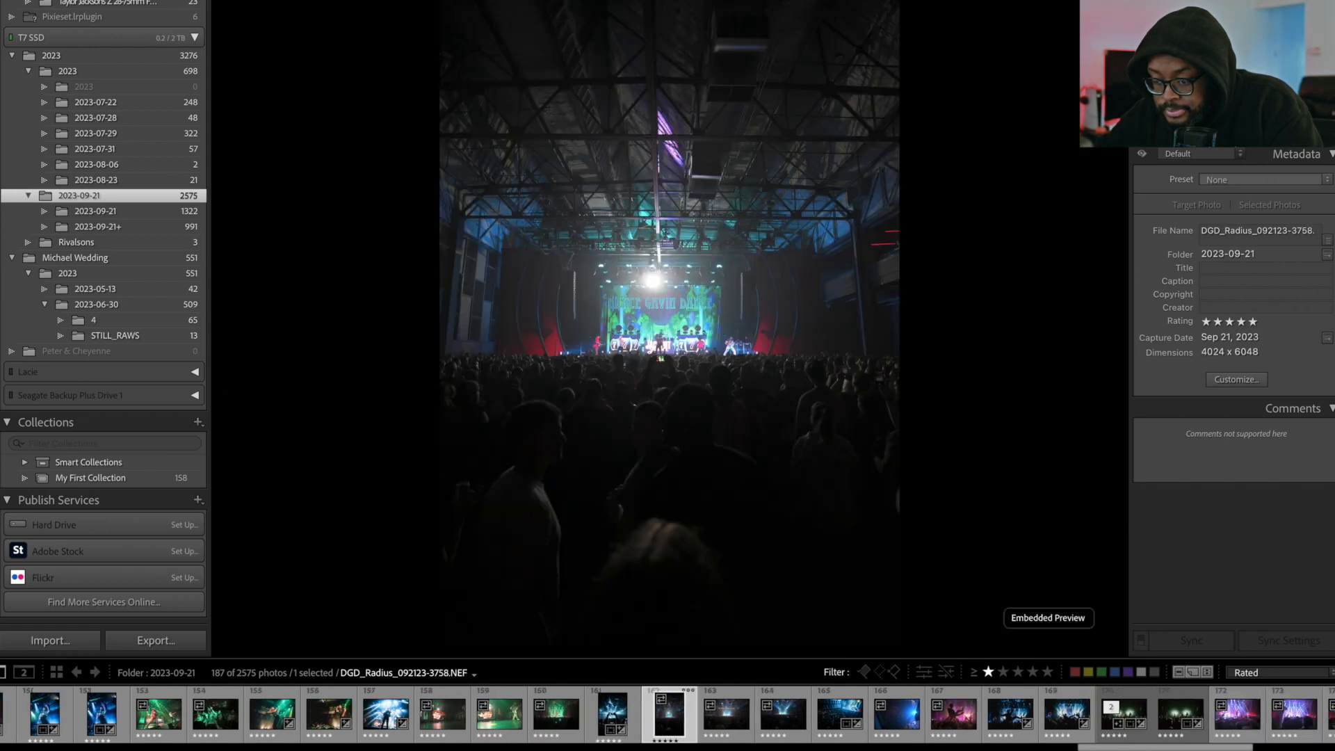
Set the rating of the wide crowd and stage photo DGD_Radius_092123-3778.NEF to 0 and move on to the following photo.
key(Right)
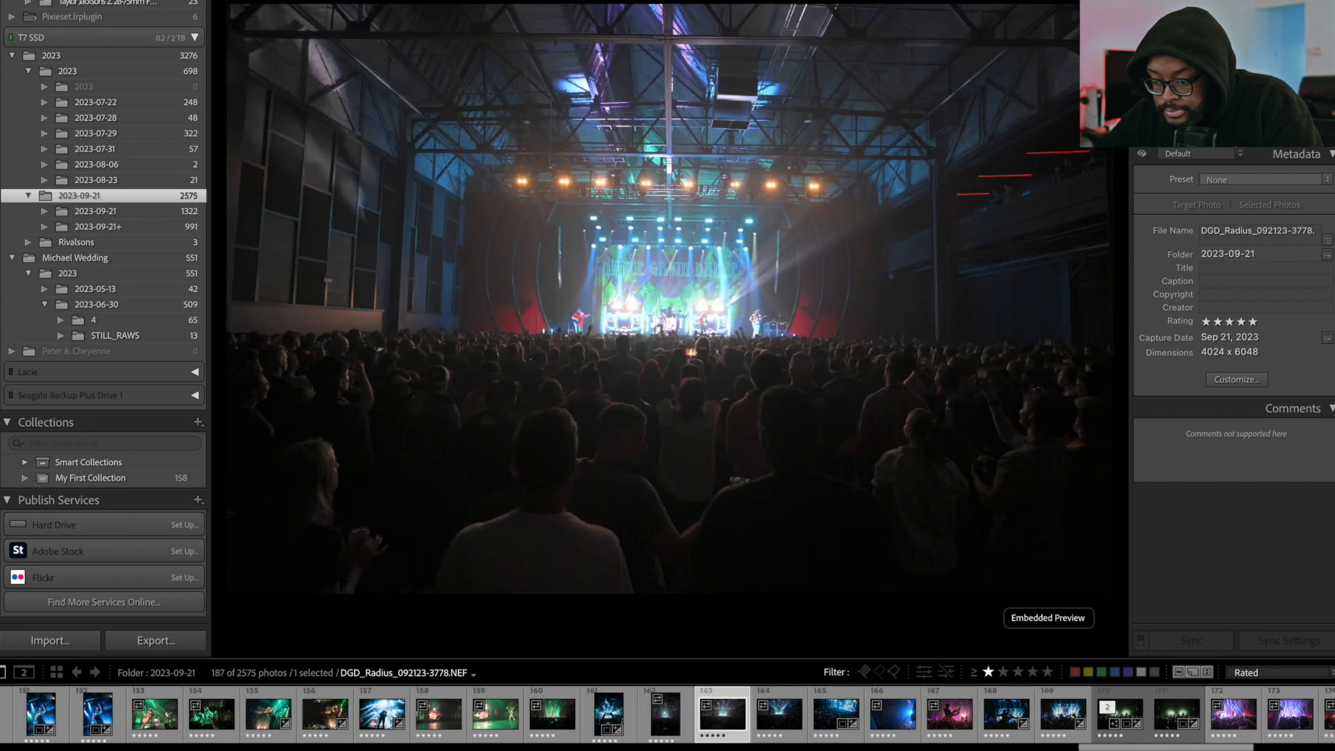
key(0)
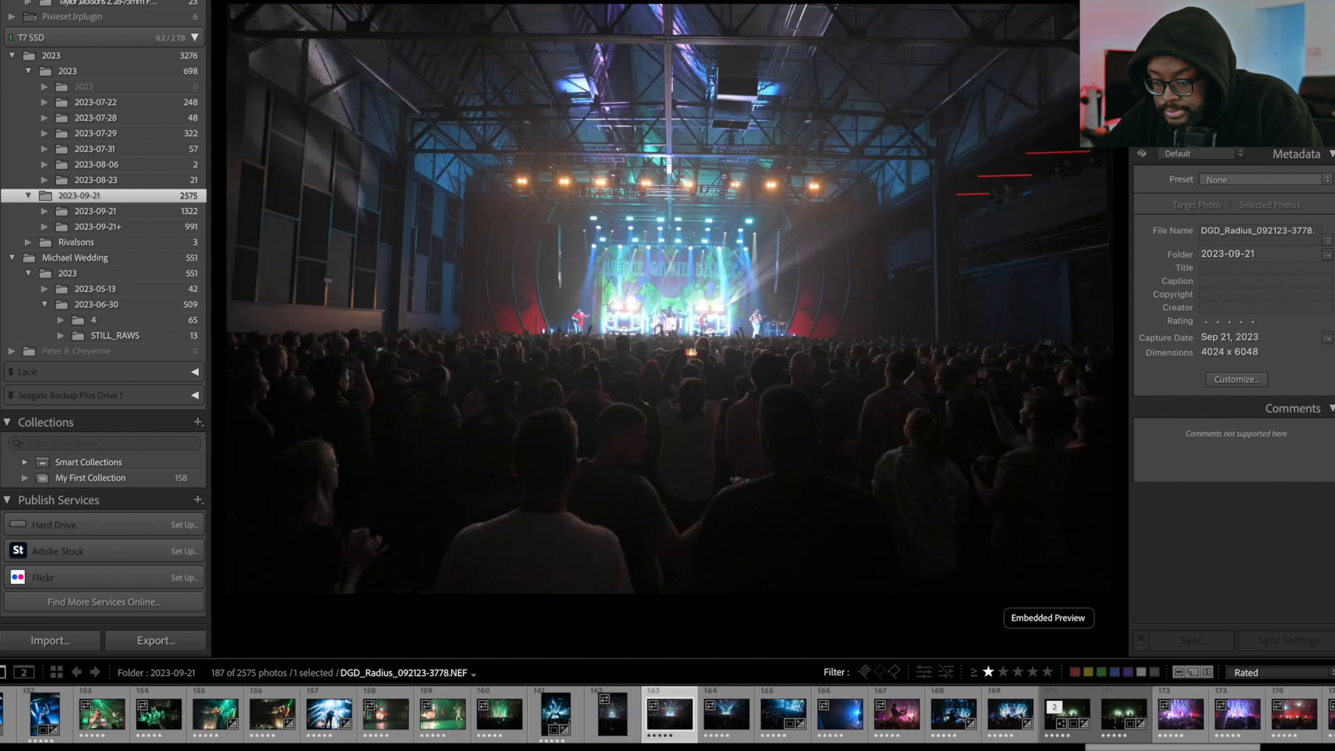
key(Right)
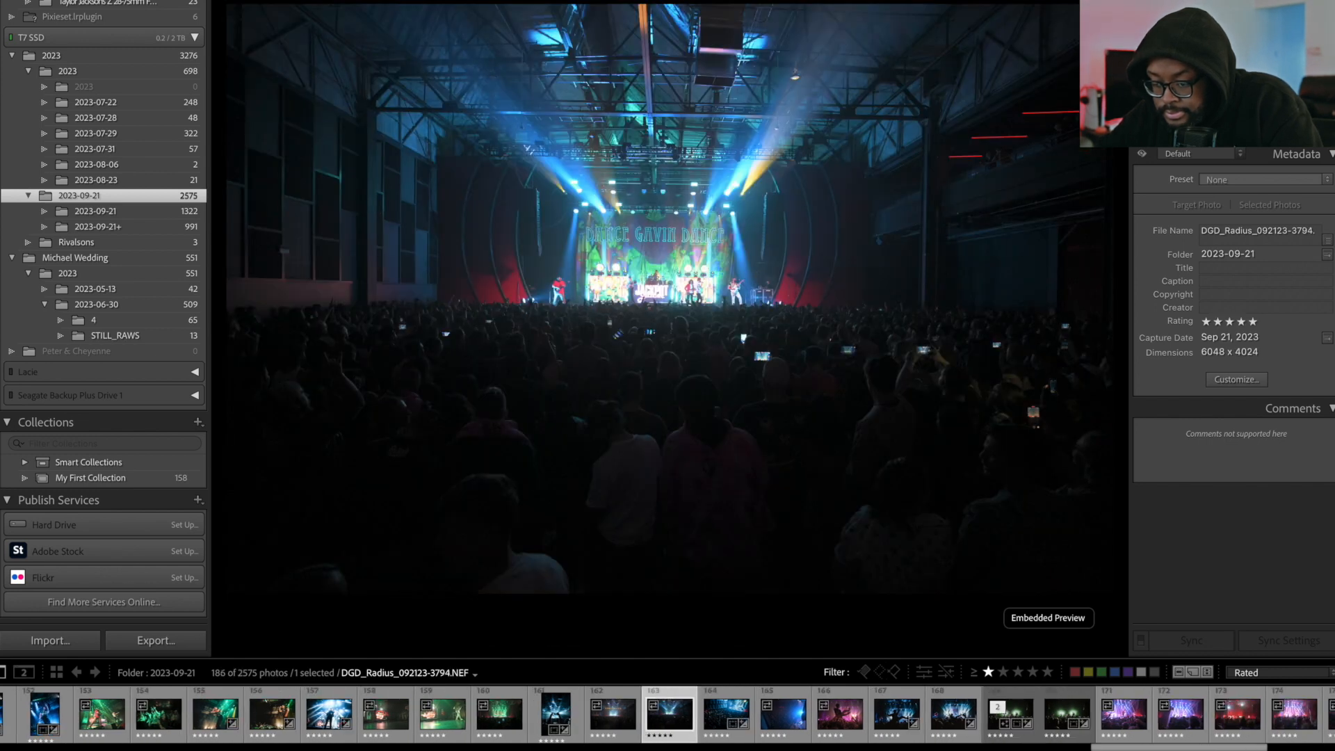
Set the rating of the blue-lit photo directly after the wide crowd shot DGD_Radius_092123-3815.NEF to 0.
key(Left)
key(Right)
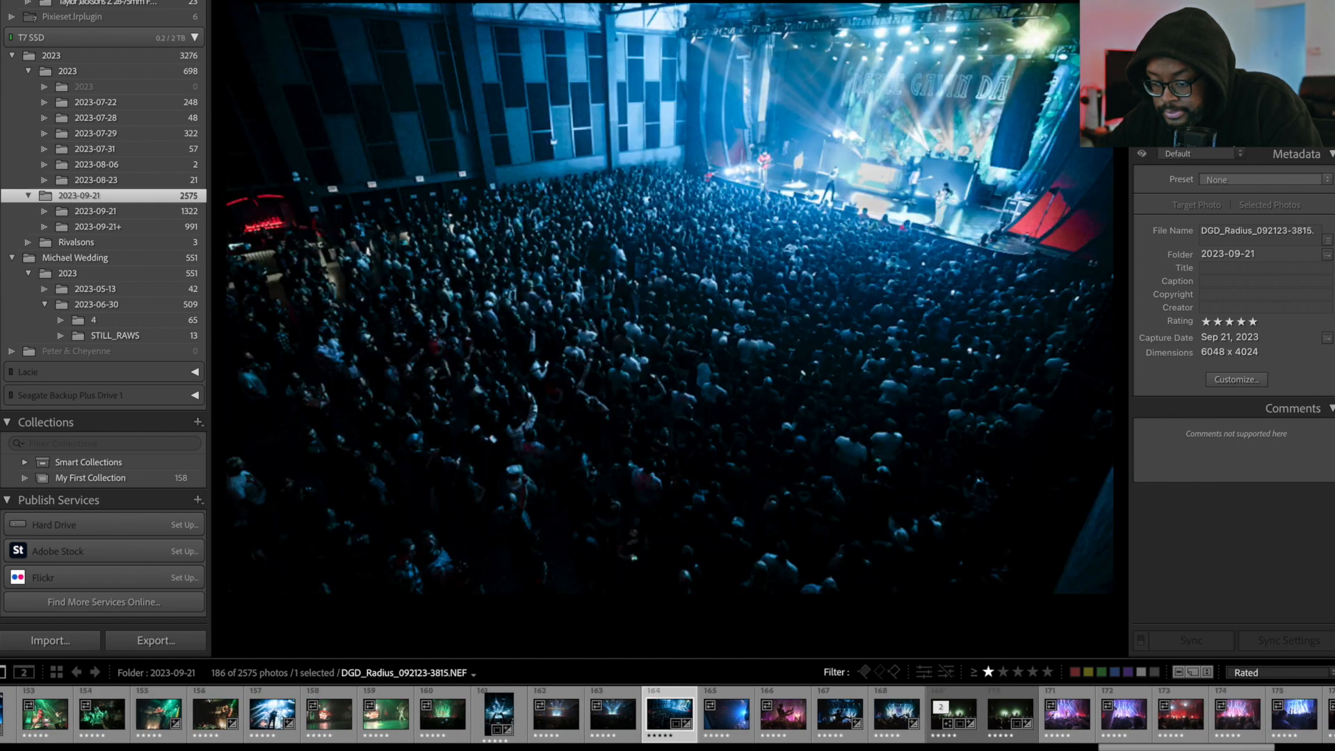
key(Right)
key(0)
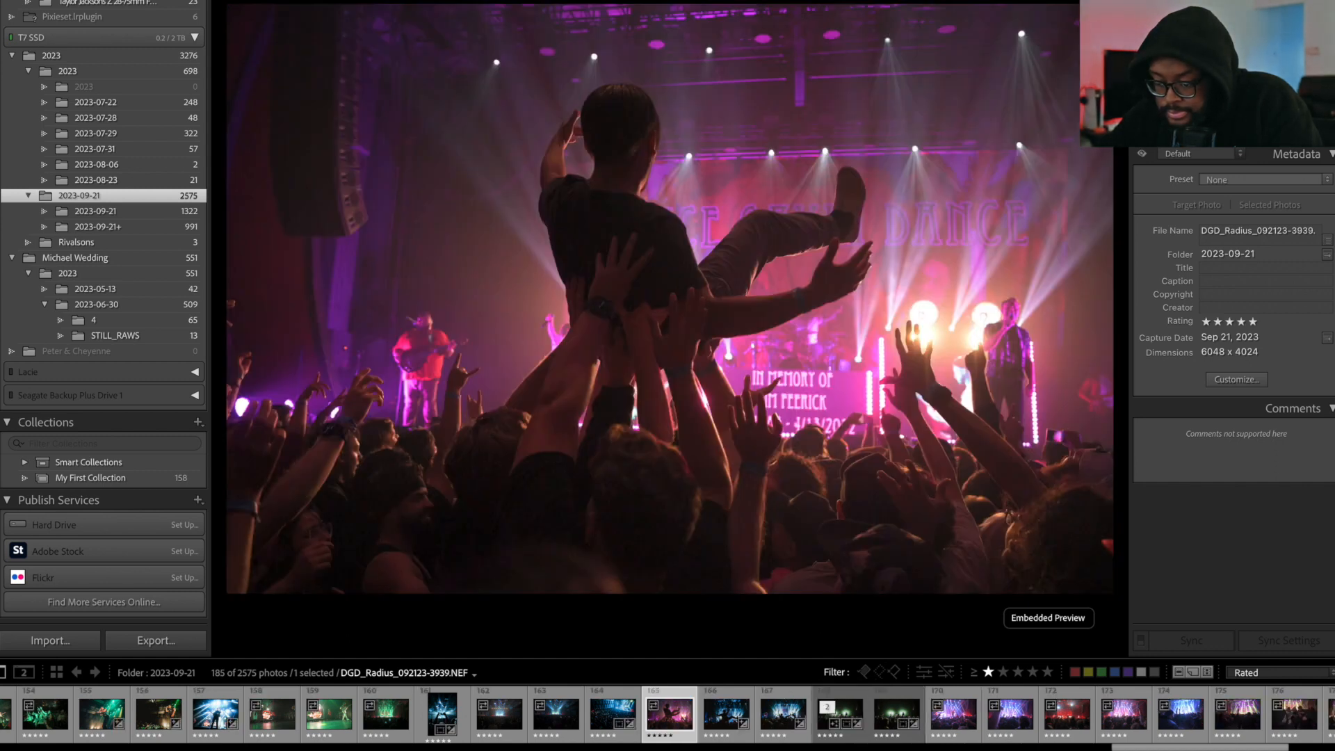
Apply the develop settings of DGD_Radius_092123-3941.NEF to the neighbouring crowd-surfer photo DGD_Radius_092123-3939.NEF with Paste Settings from Previous.
click(726, 721)
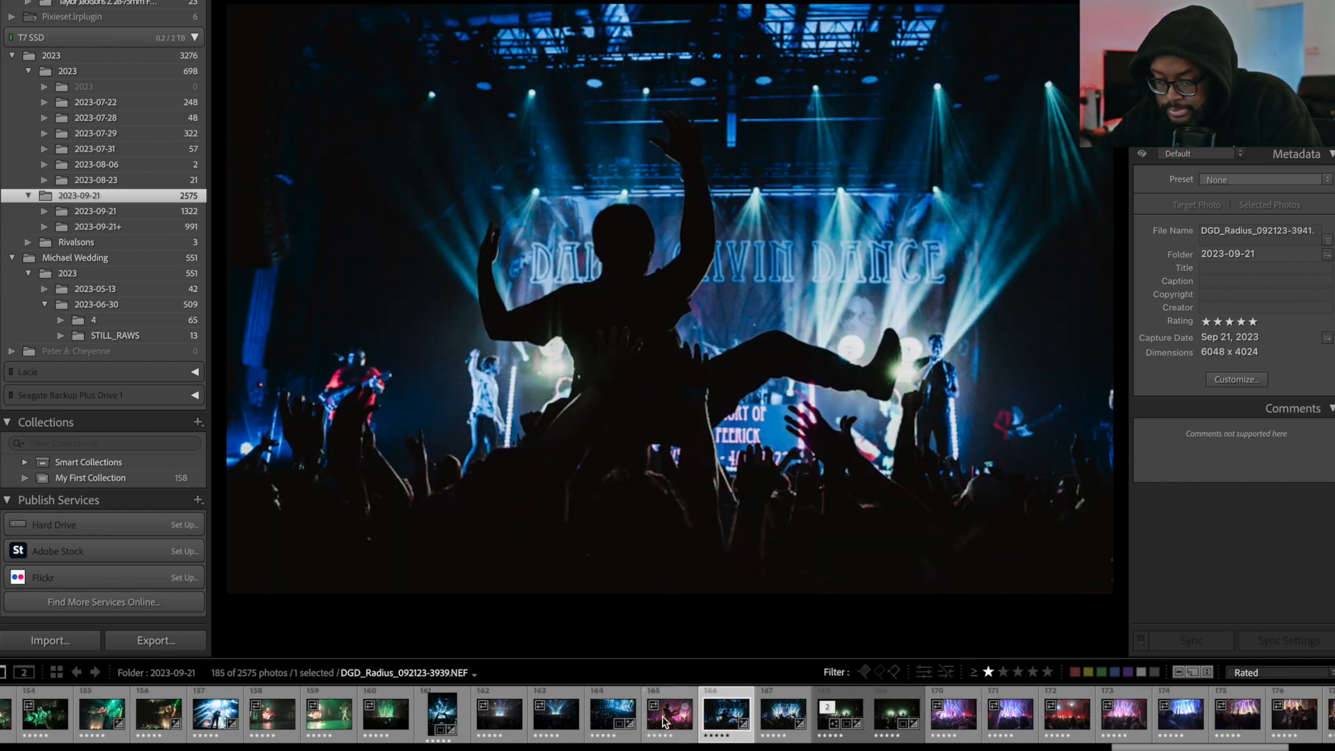
click(664, 722)
right_click(664, 722)
mouse_move(777, 572)
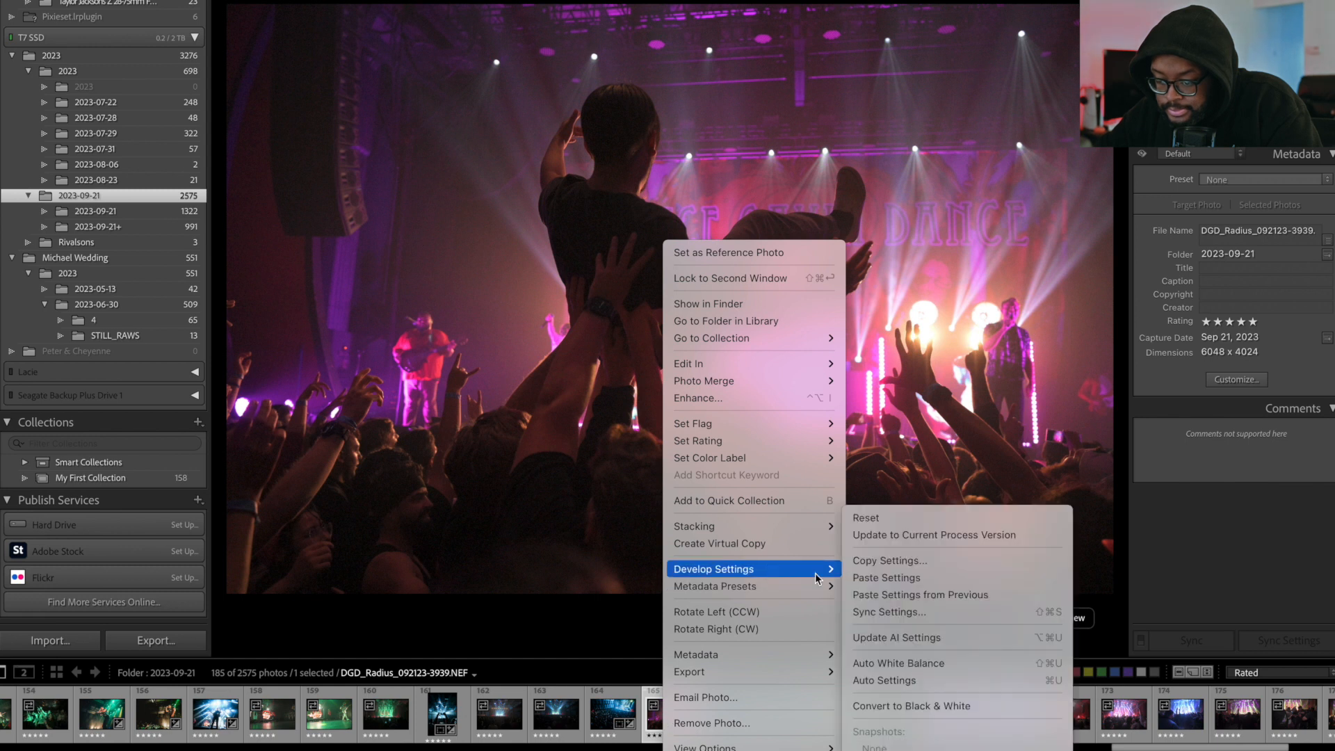
click(870, 595)
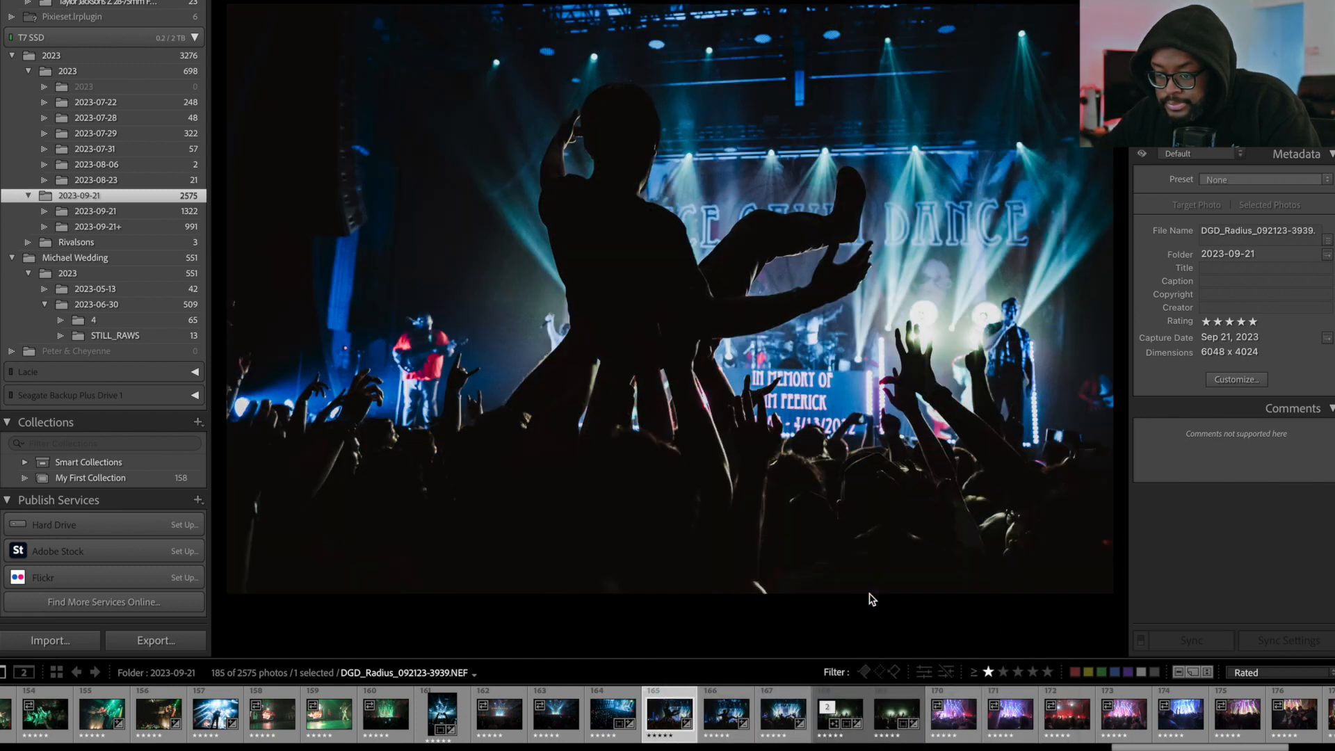
Compare the two blue-lit crowd-surfer photos DGD_Radius_092123-3939.NEF and DGD_Radius_092123-3941.NEF.
key(Right)
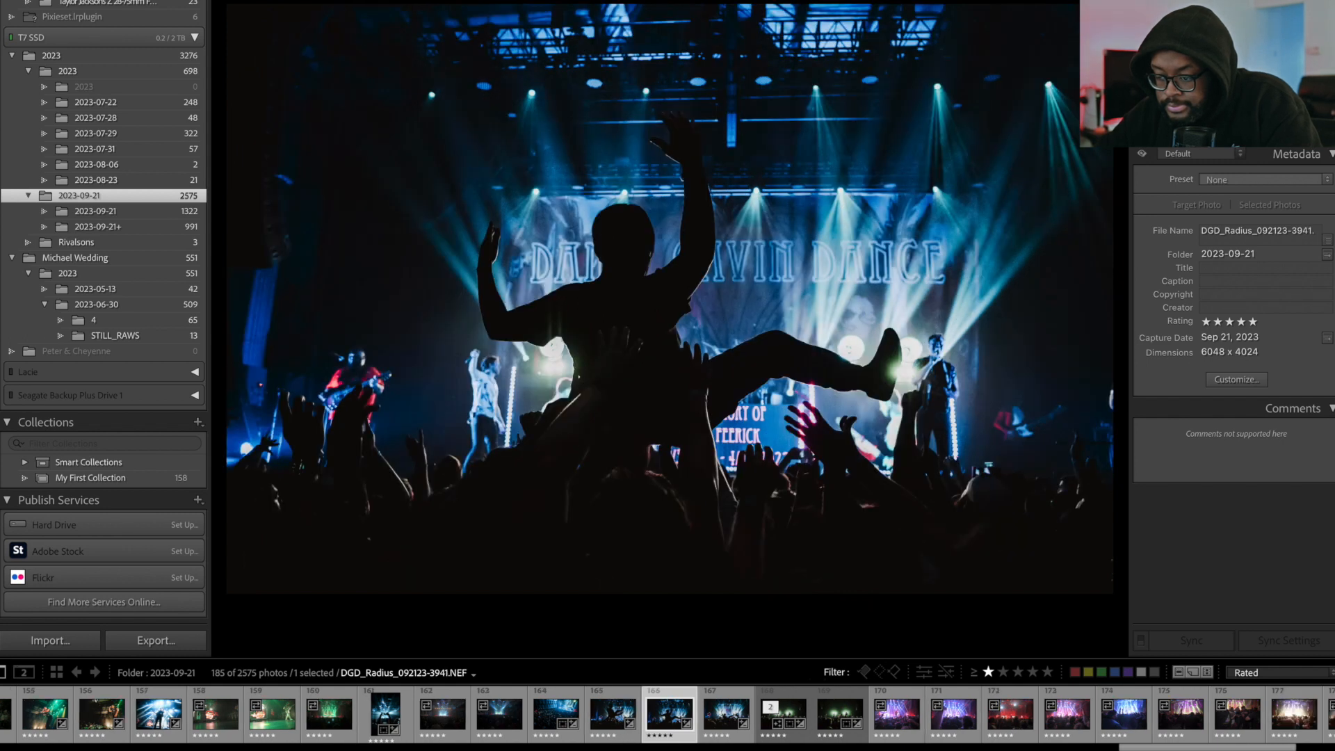
key(Left)
key(Right)
key(Left)
key(Right)
Review the following blue and green stage photos and set the rating of the purple and red crowd shot DGD_Radius_092123-4016.NEF to 0.
key(Right)
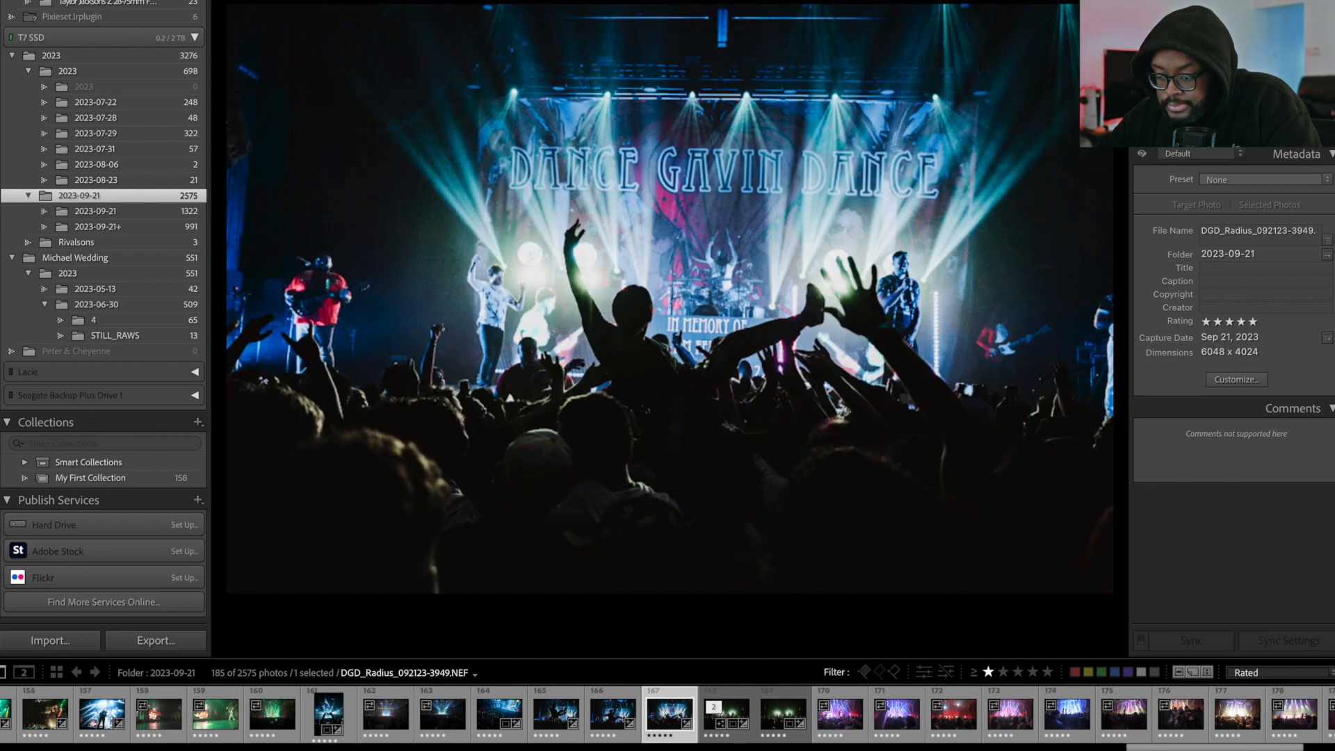
key(Right)
key(Right)
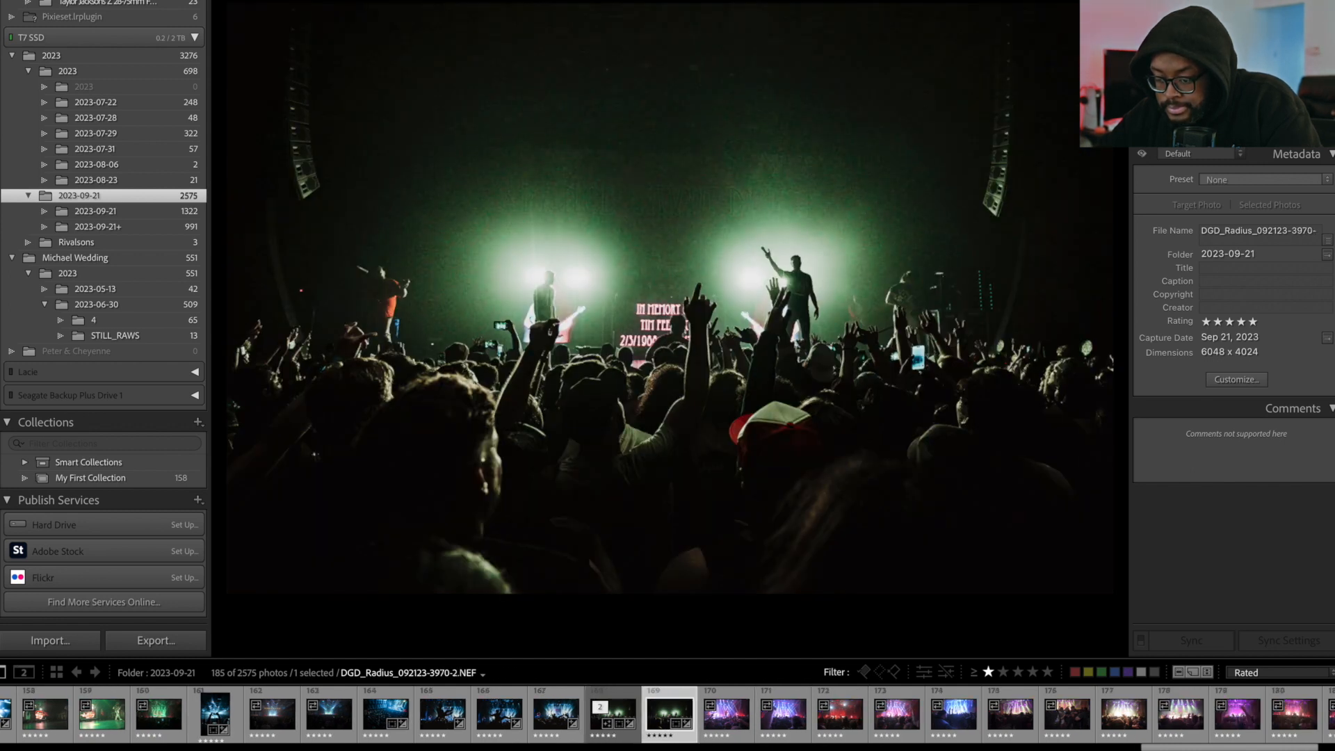
key(Right)
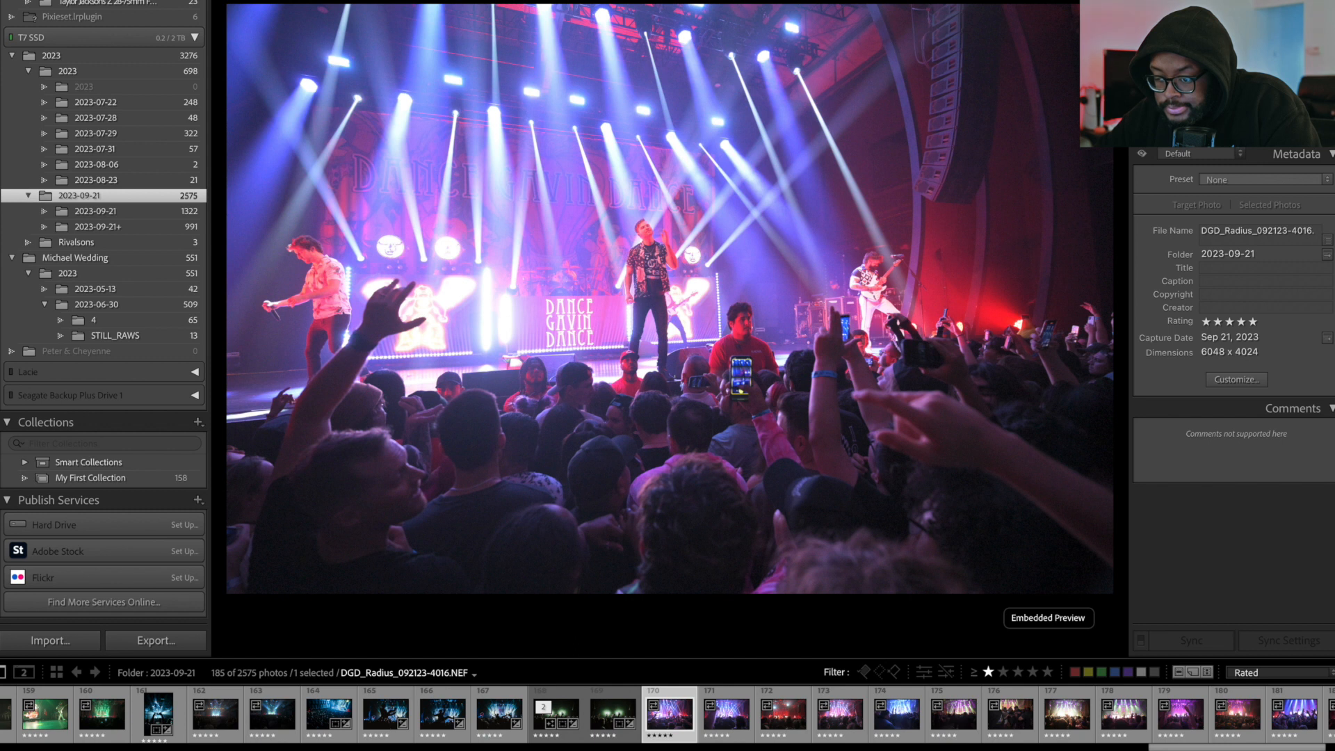
key(Right)
key(Right)
key(0)
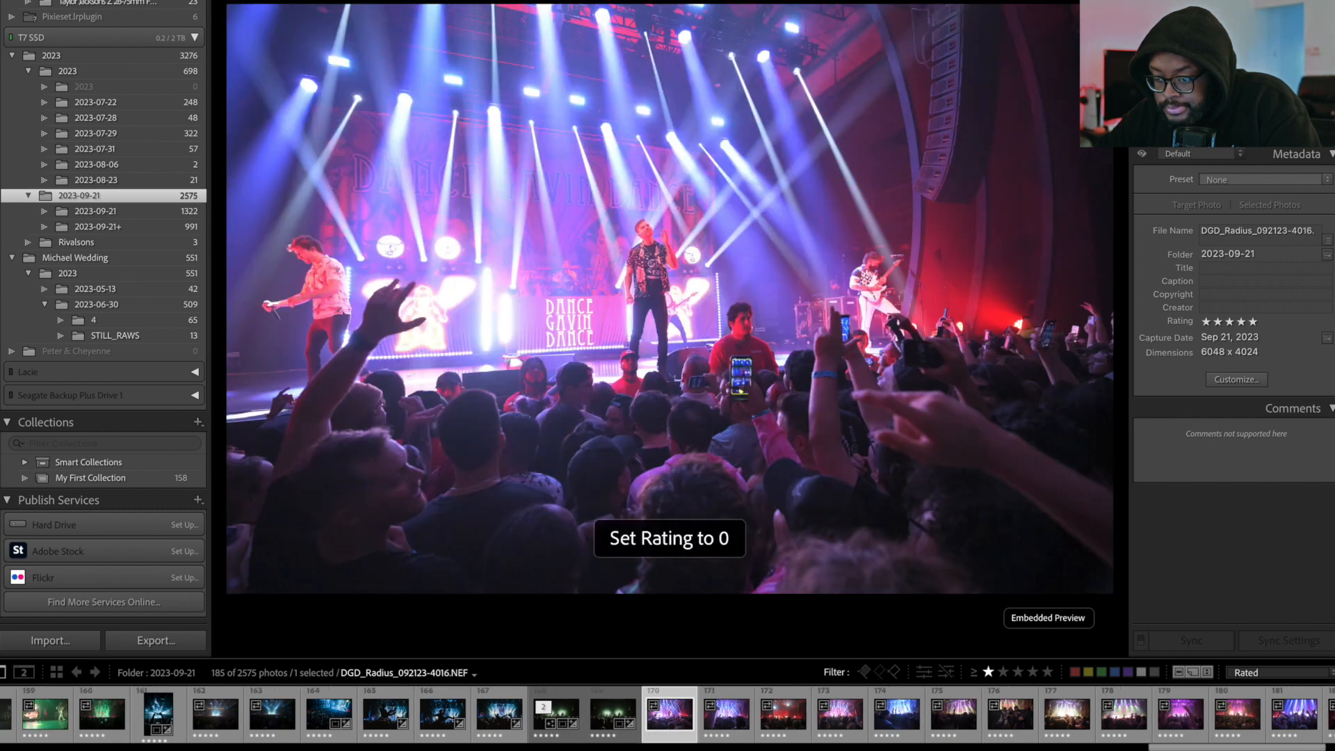
key(Right)
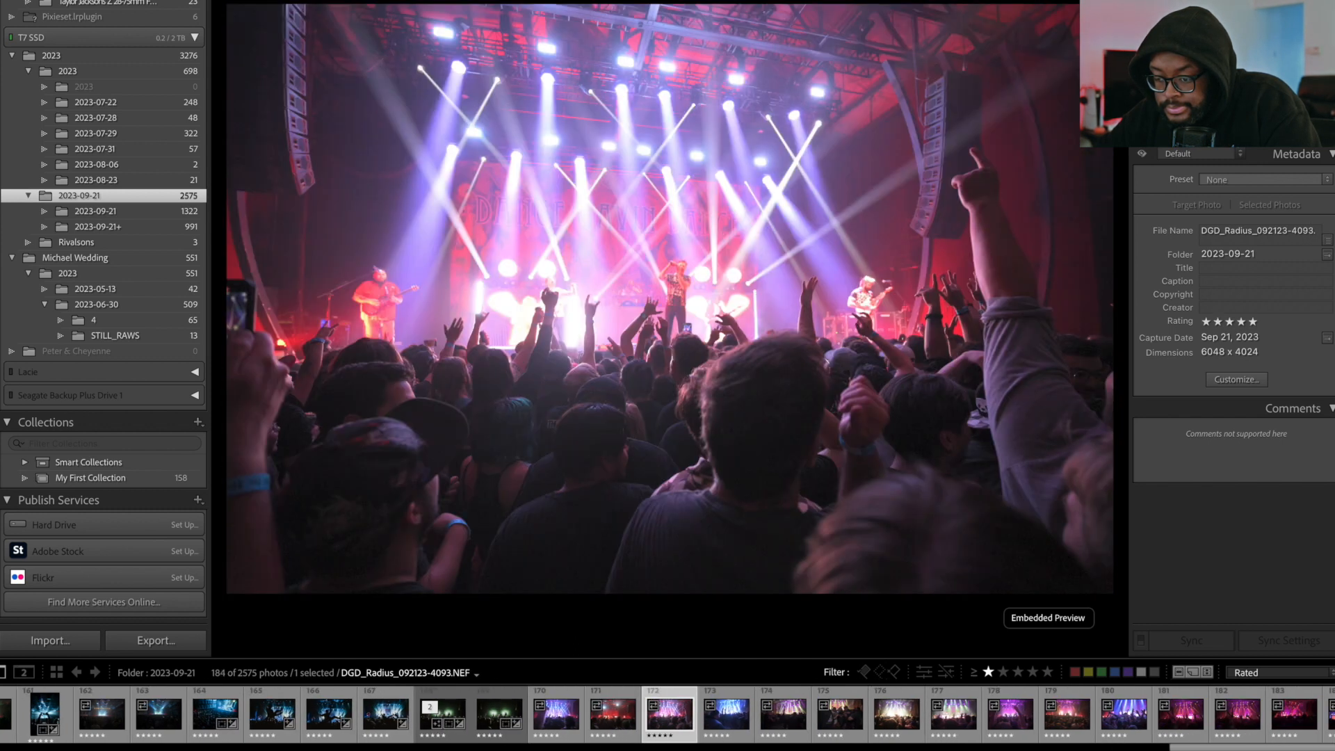
Compare the neighbouring crowd and stage photos and set the rating of the red-lit DGD_Radius_092123-4093.NEF to 0.
key(Left)
key(Left)
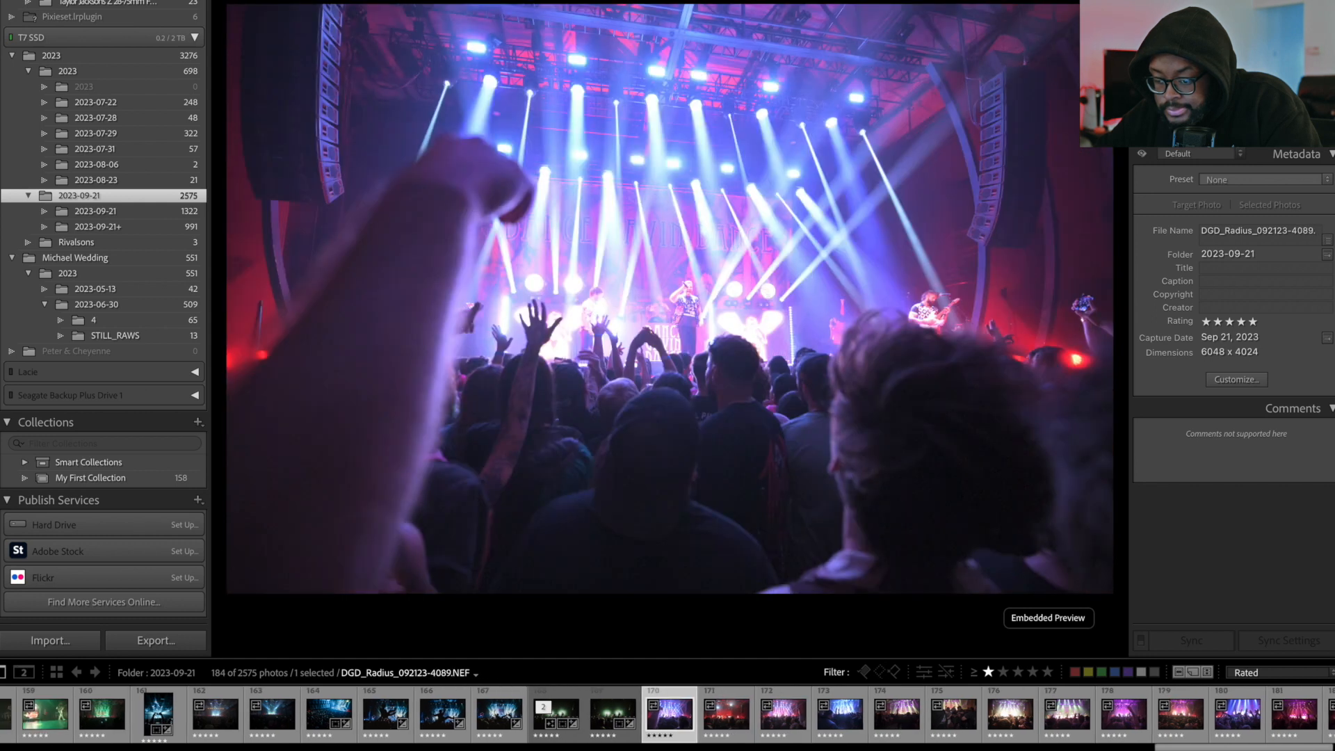
key(Right)
key(Left)
key(Right)
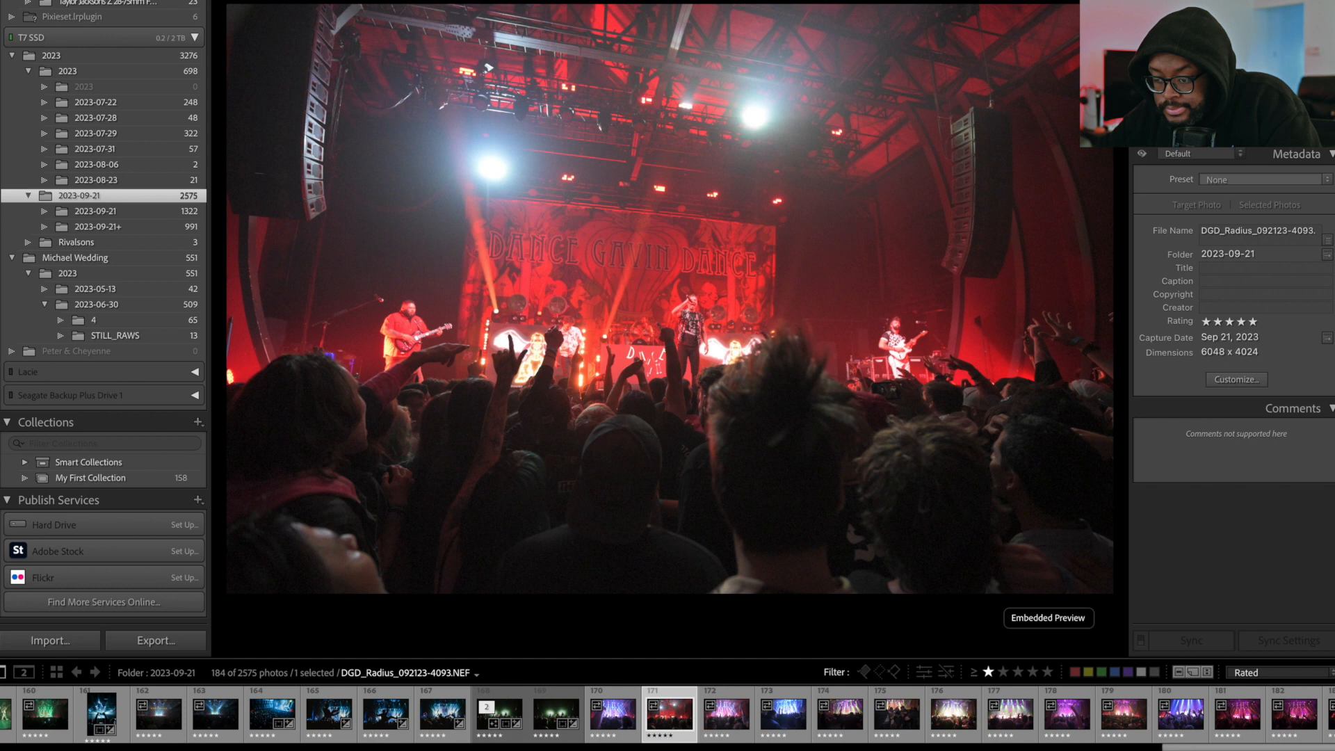
key(0)
Compare the following two crowd photos and set the rating of DGD_Radius_092123-4112.NEF to 0.
key(Right)
key(Right)
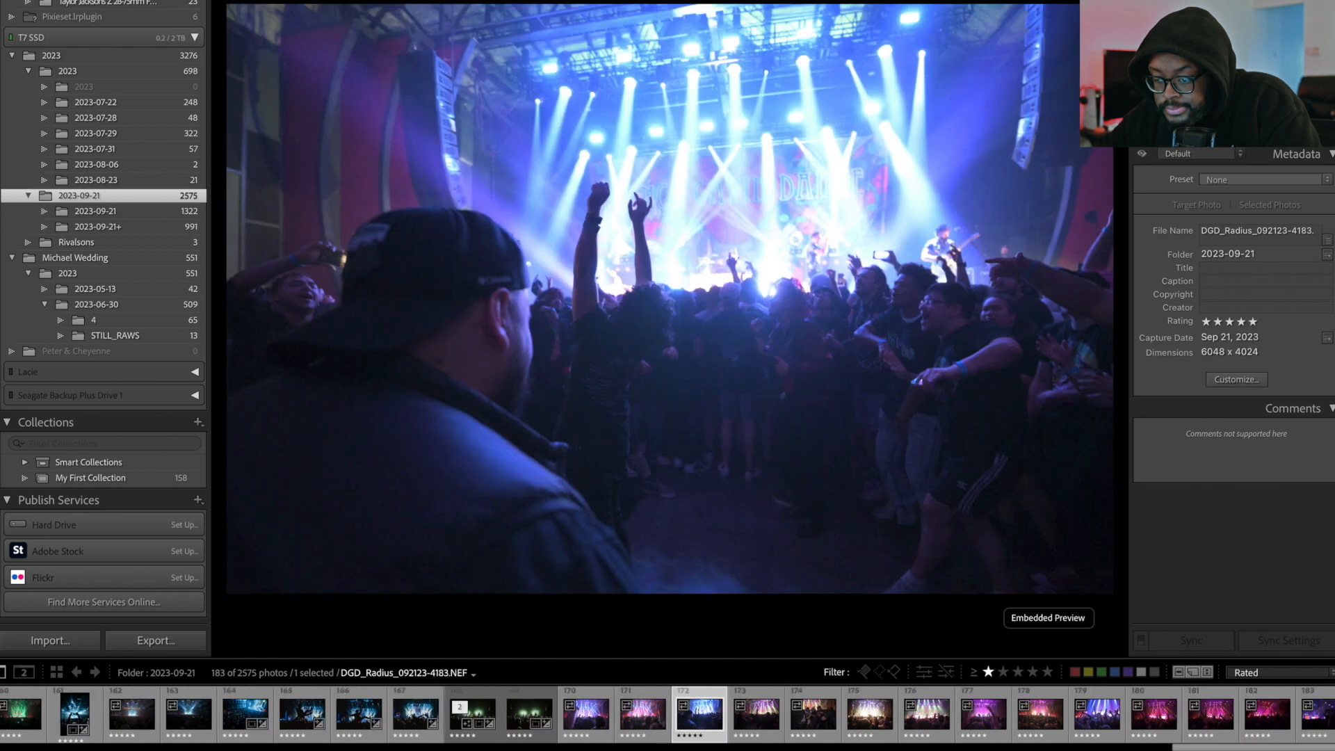
key(Left)
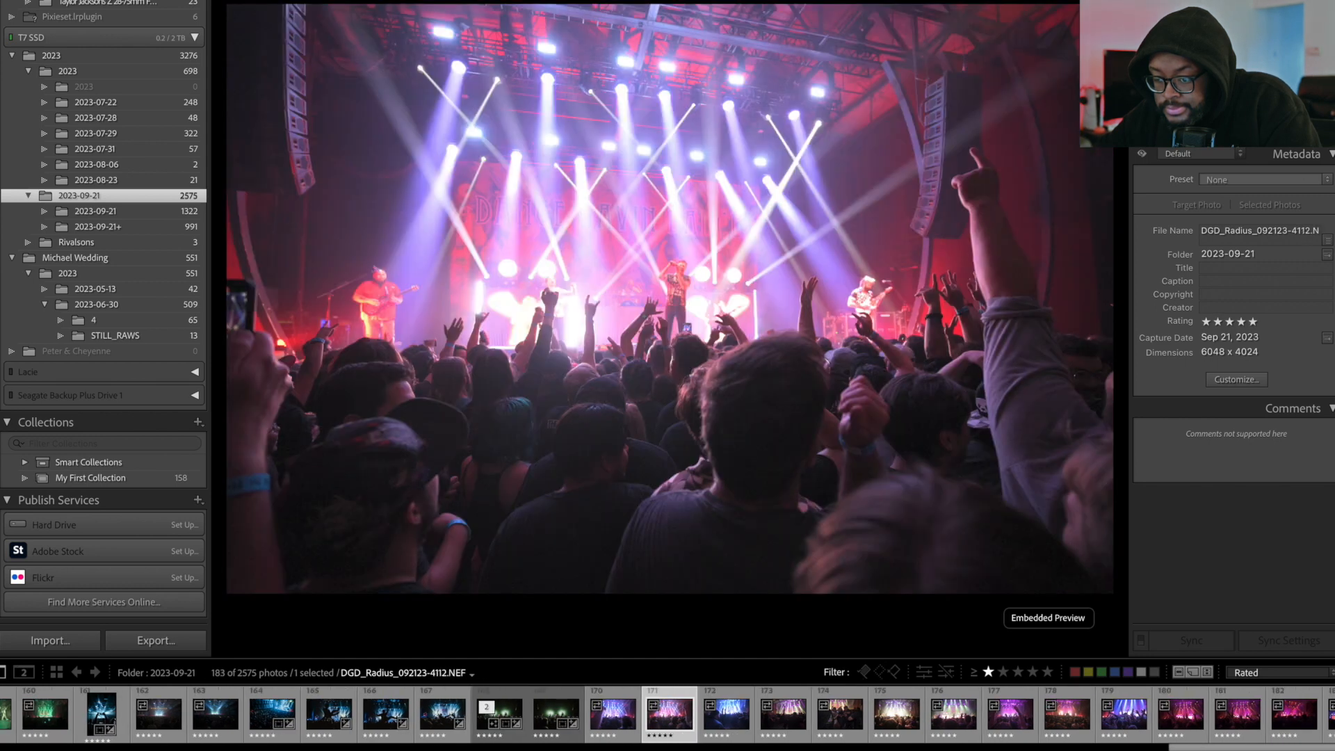
key(0)
key(Right)
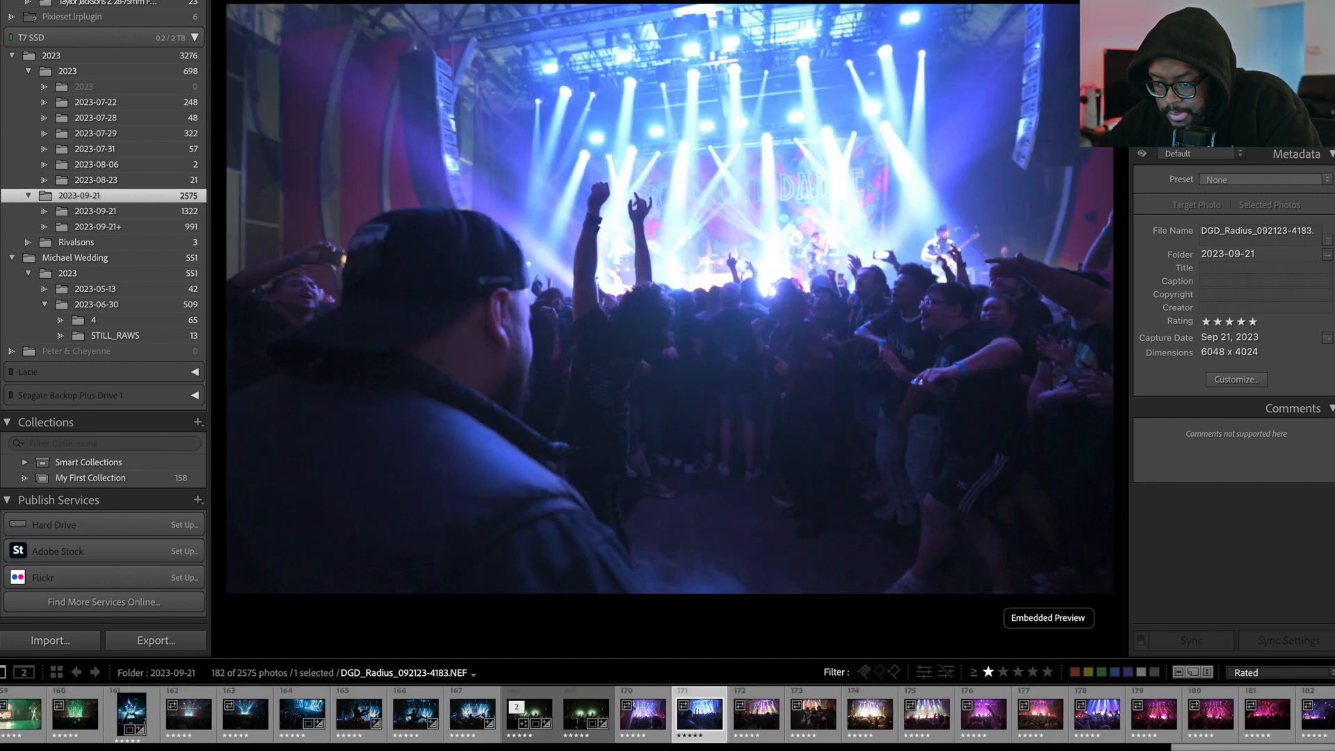
Set the ratings of the mosh-pit photos DGD_Radius_092123-4183.NEF and DGD_Radius_092123-4188.NEF to 0.
key(0)
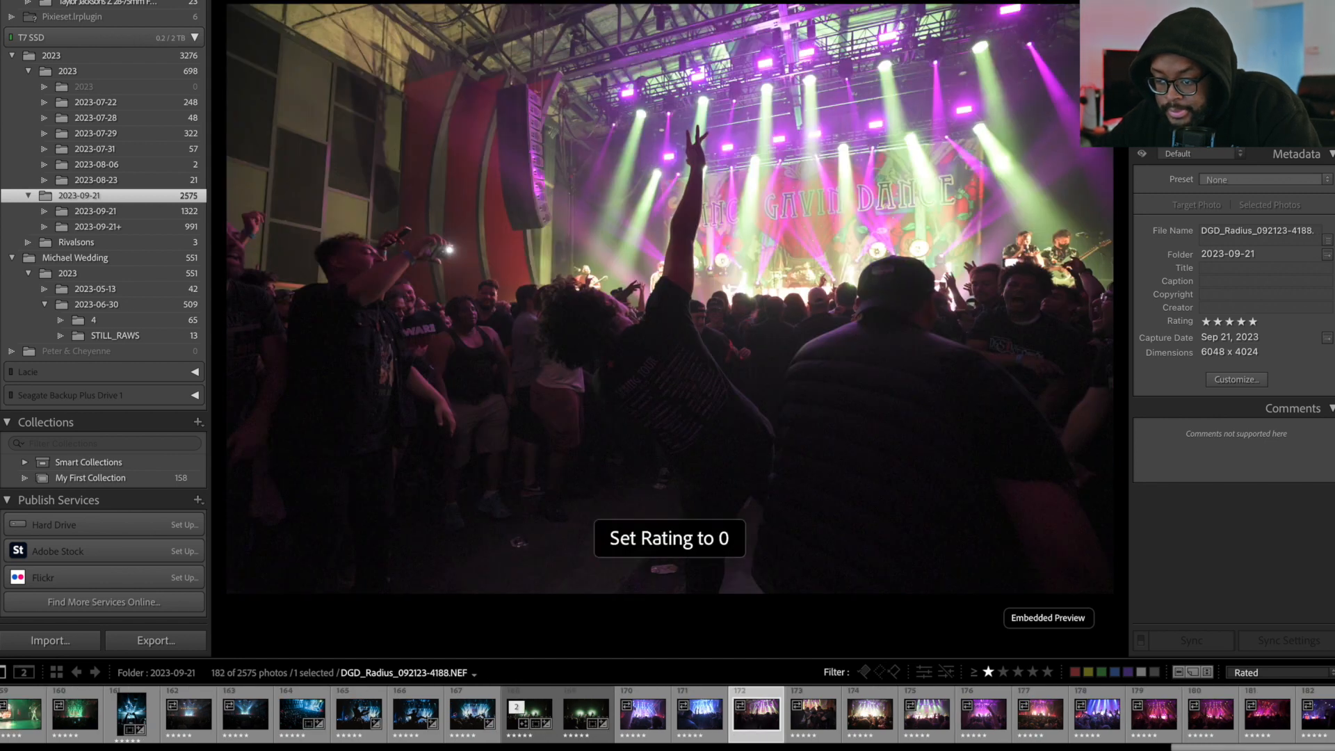
key(Left)
key(0)
key(Right)
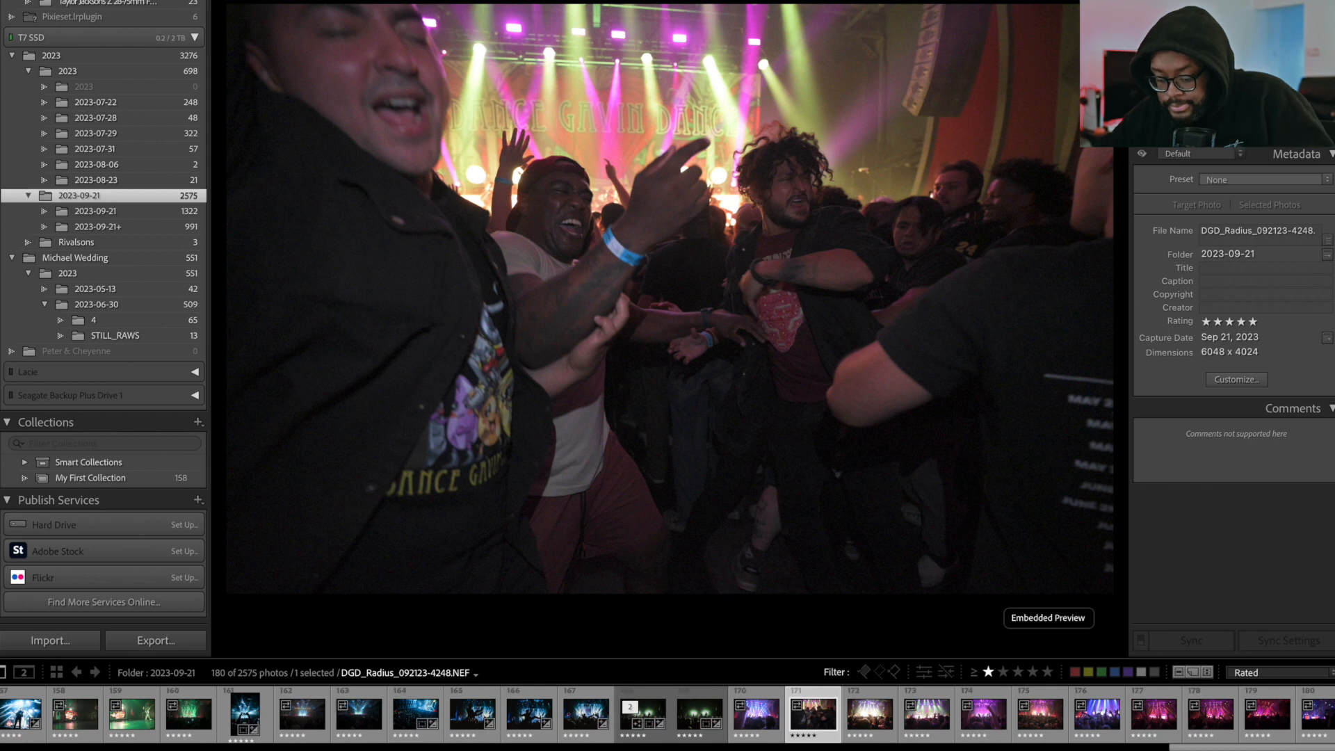
Undo the rating change on the blue-lit photo DGD_Radius_092123-4183.NEF and move on to the following photo.
key(Left)
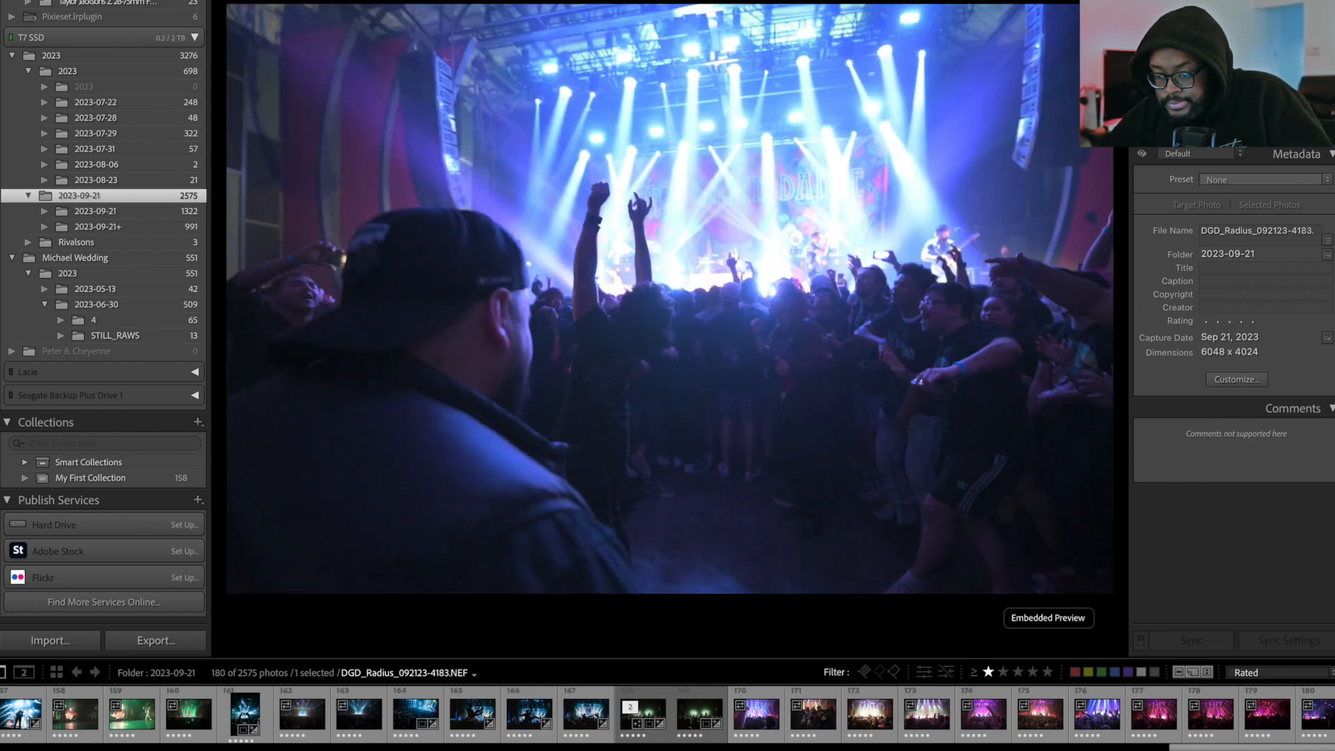
key(ctrl+z)
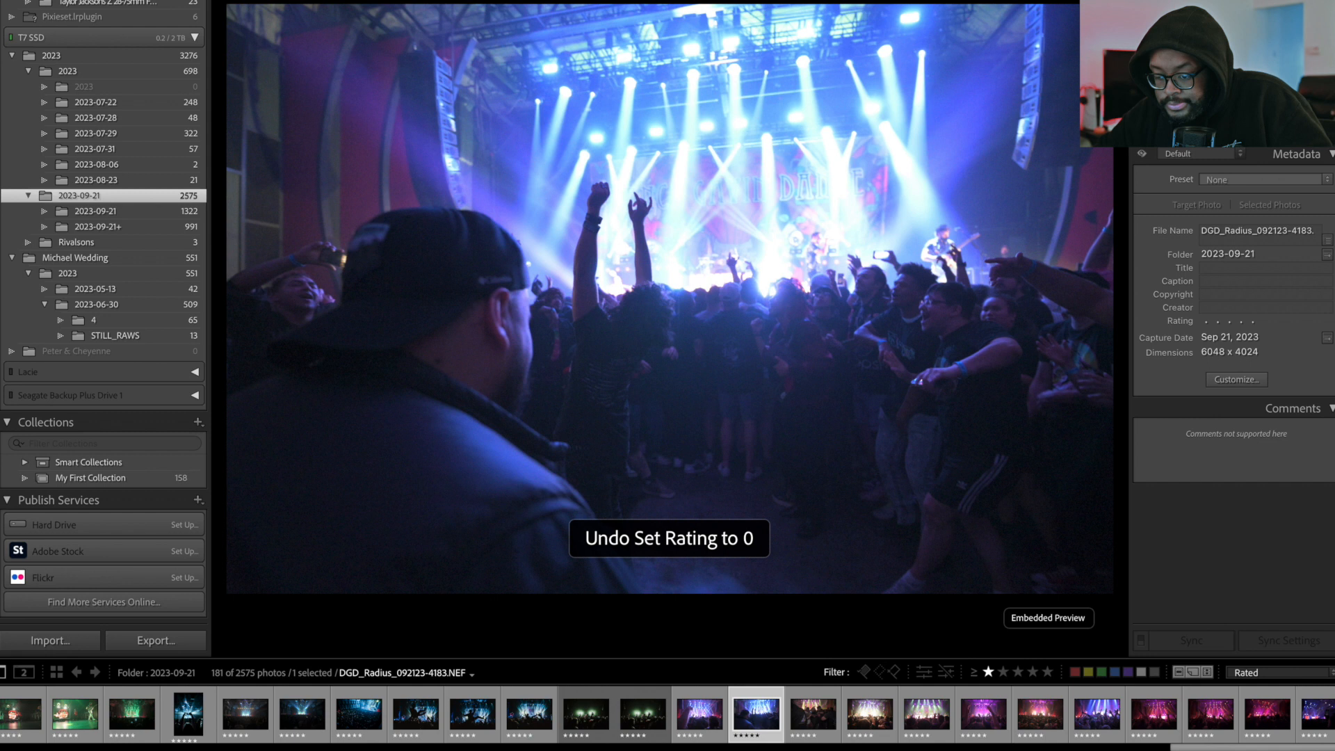
key(Right)
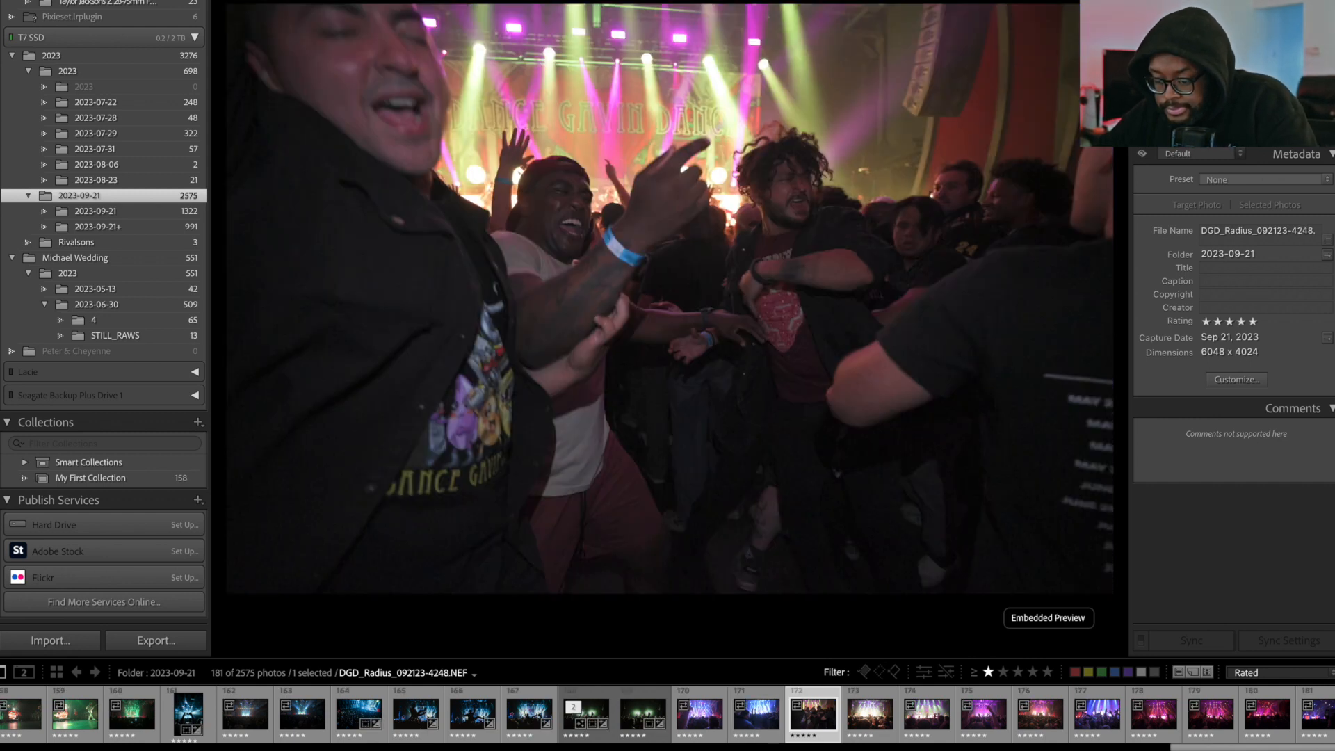
Review the following green and purple crowd photos and set the rating of DGD_Radius_092123-4337.NEF to 0.
key(Right)
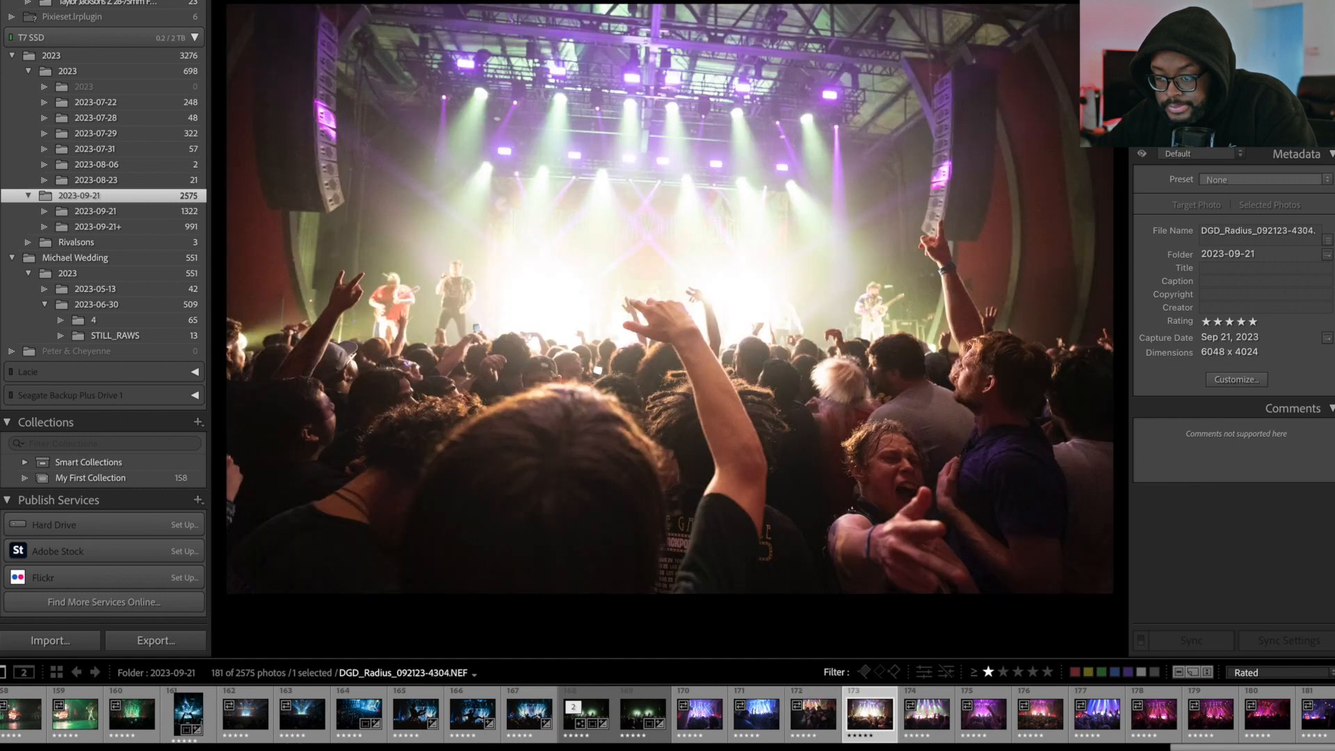
key(Right)
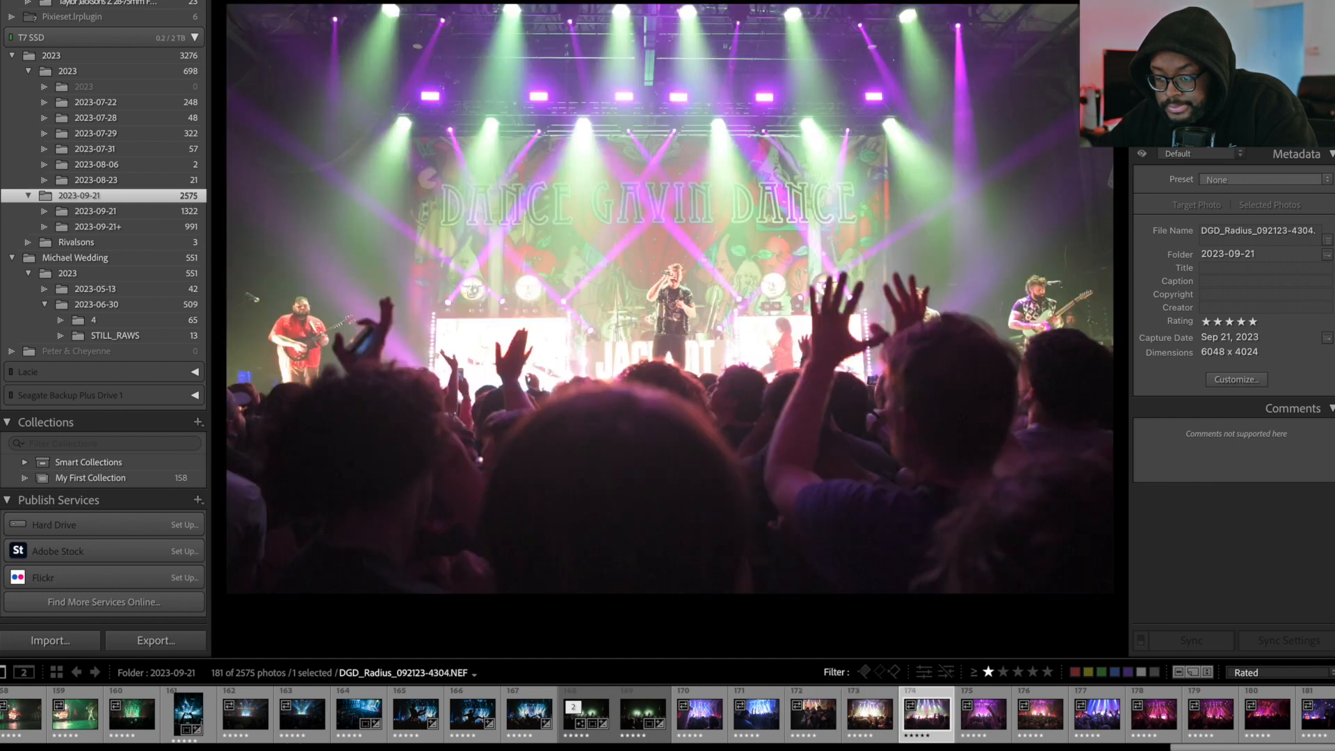
key(Right)
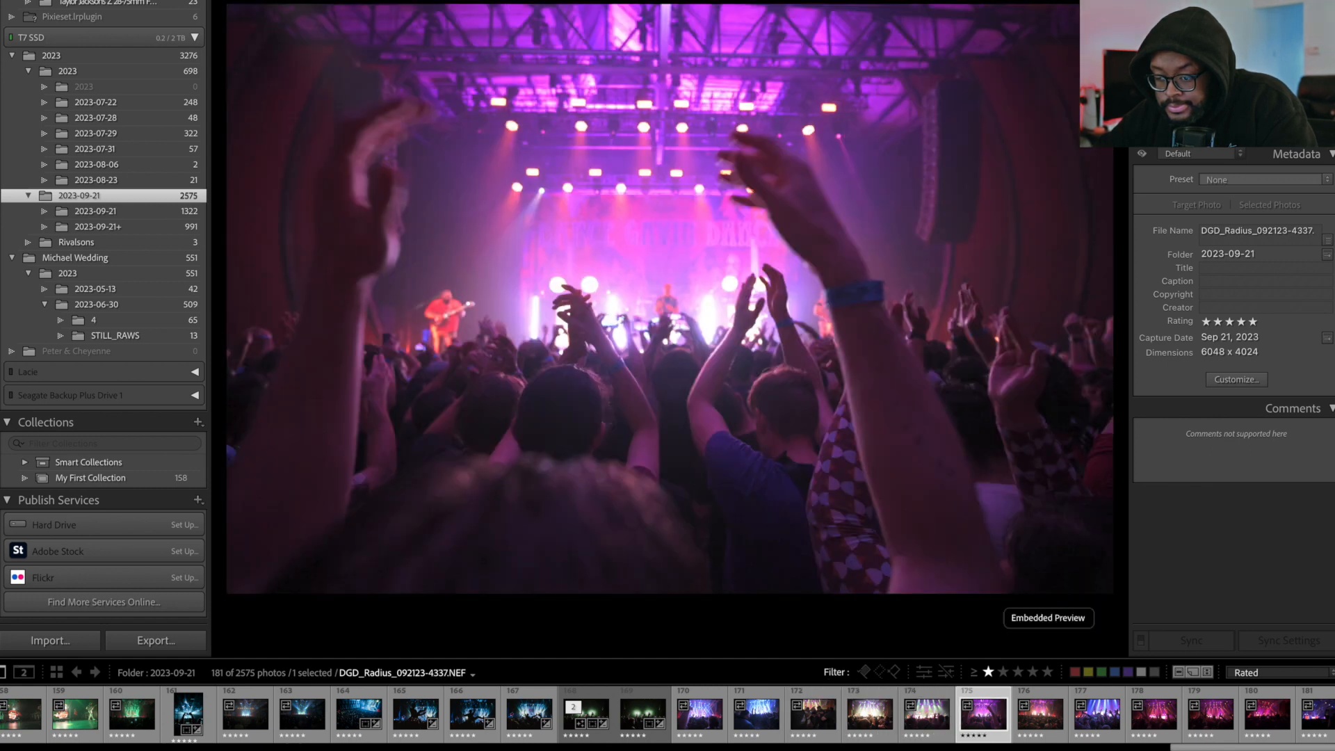
key(0)
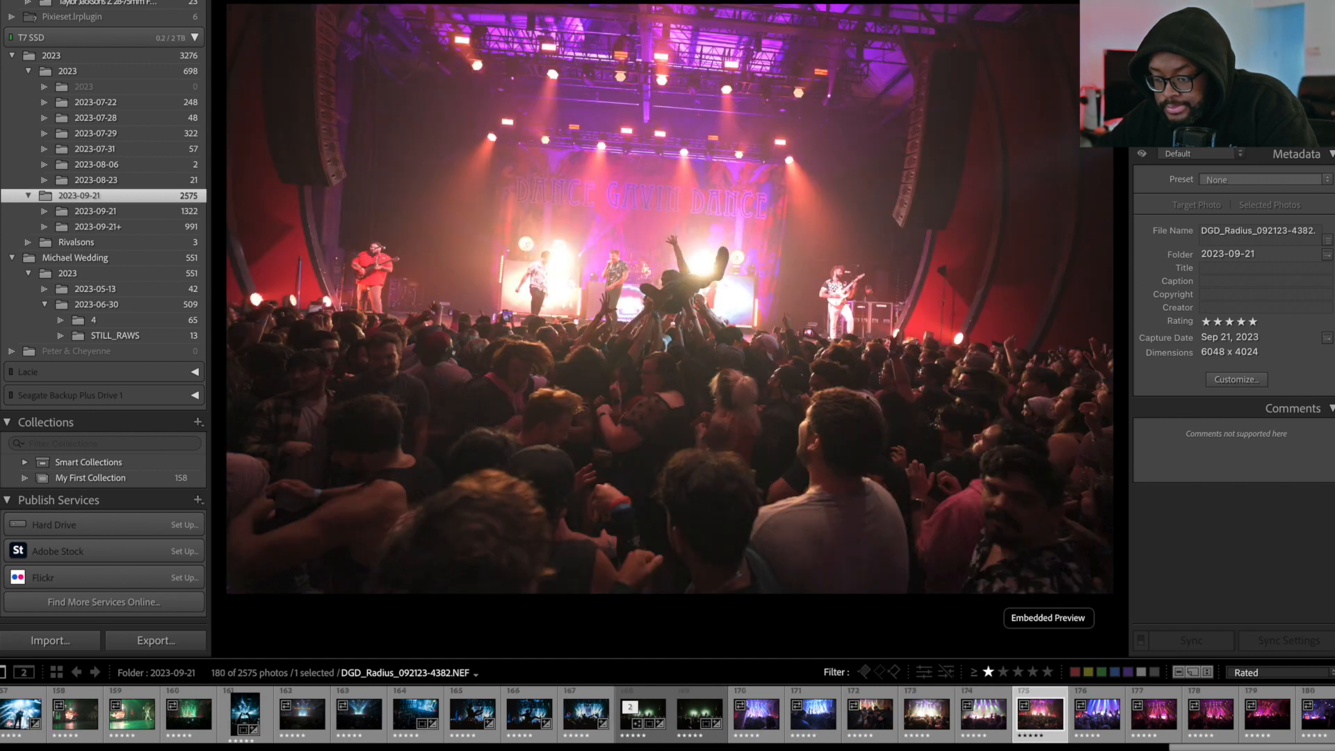
Compare the similar purple-lit crowd photos with raised hands and set the rating of DGD_Radius_092123-4436.NEF to 0.
key(Right)
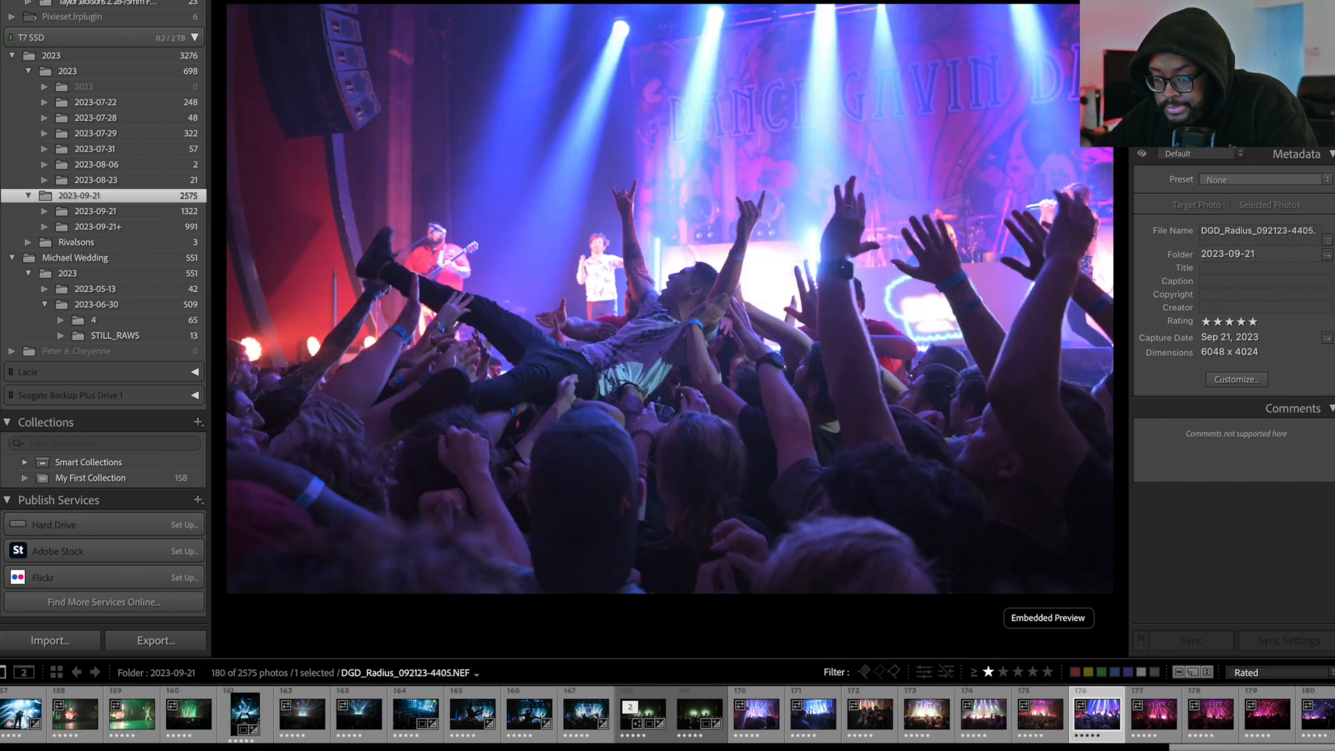
key(Right)
key(Right)
key(Right)
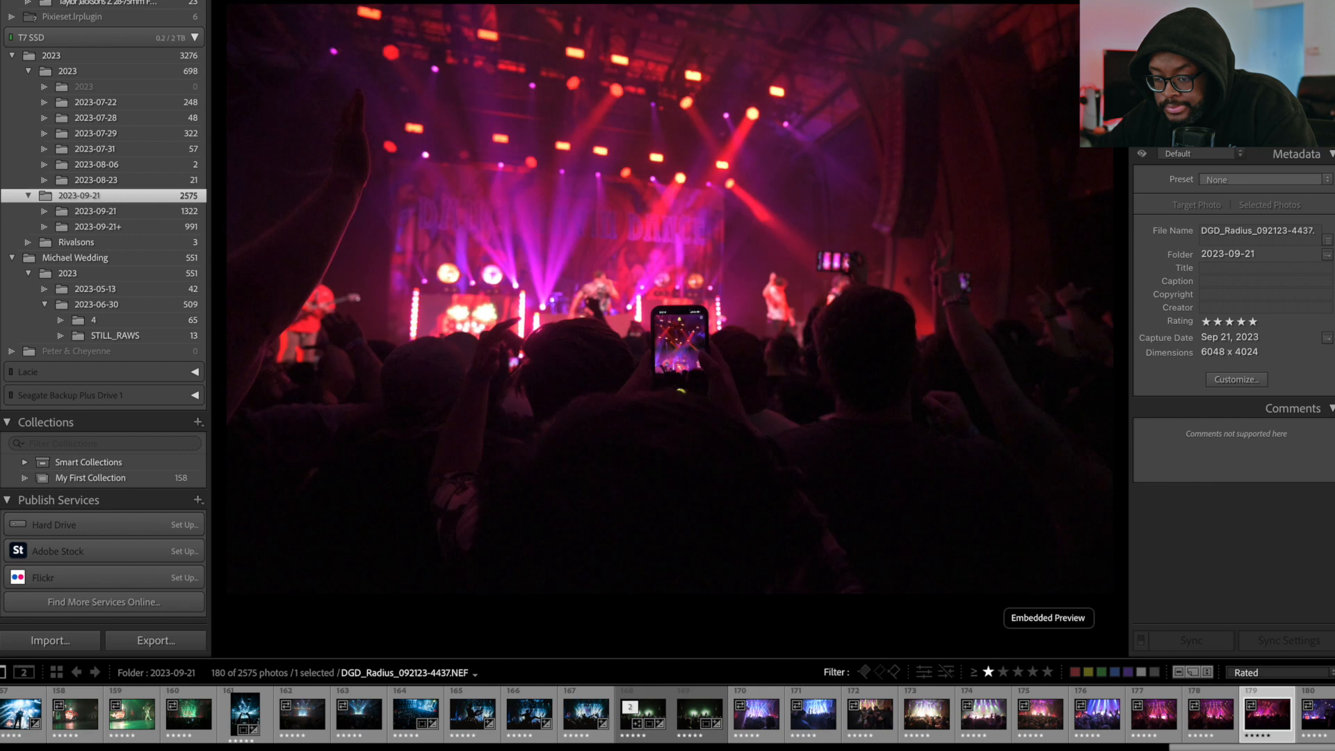
key(Left)
key(Left)
key(Right)
key(Left)
key(0)
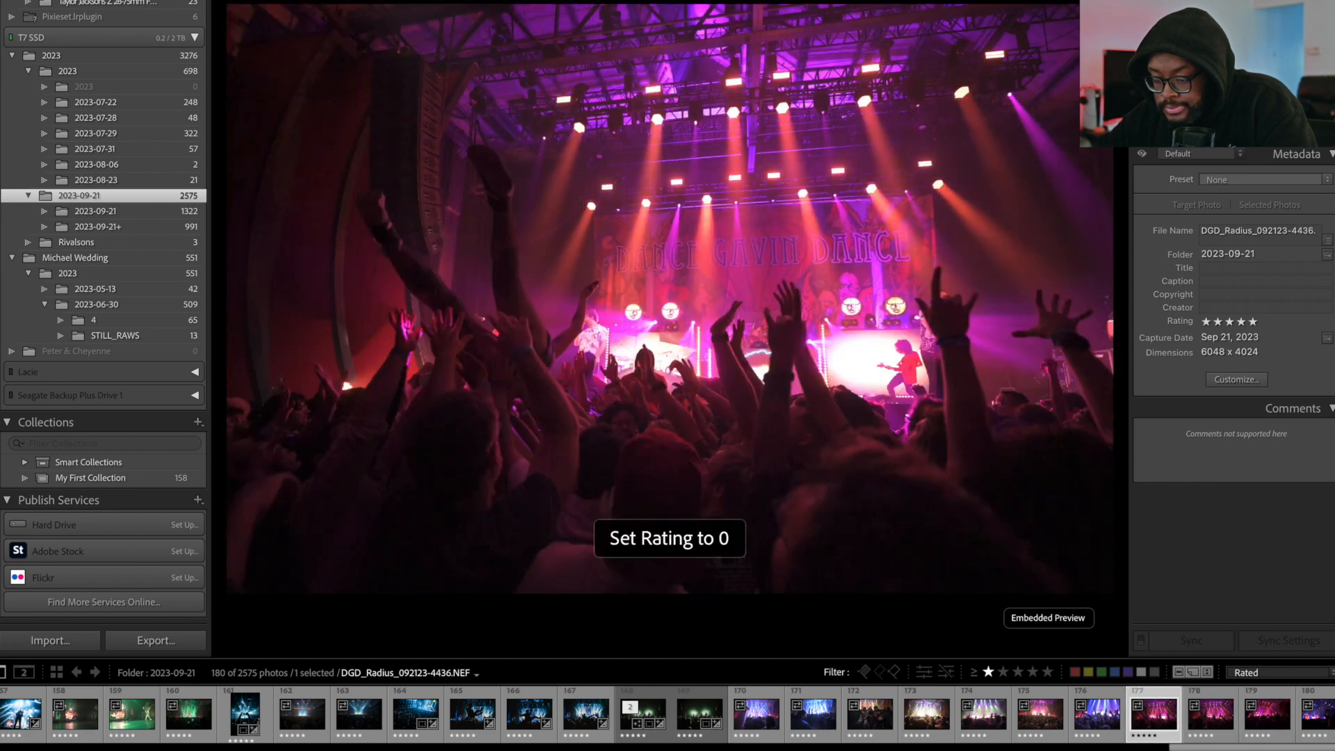
Compare the remaining photos at the end of the set and set the rating of the phone-in-crowd shot DGD_Radius_092123-4437.NEF to 0.
key(Right)
key(Left)
key(Right)
key(Right)
key(Left)
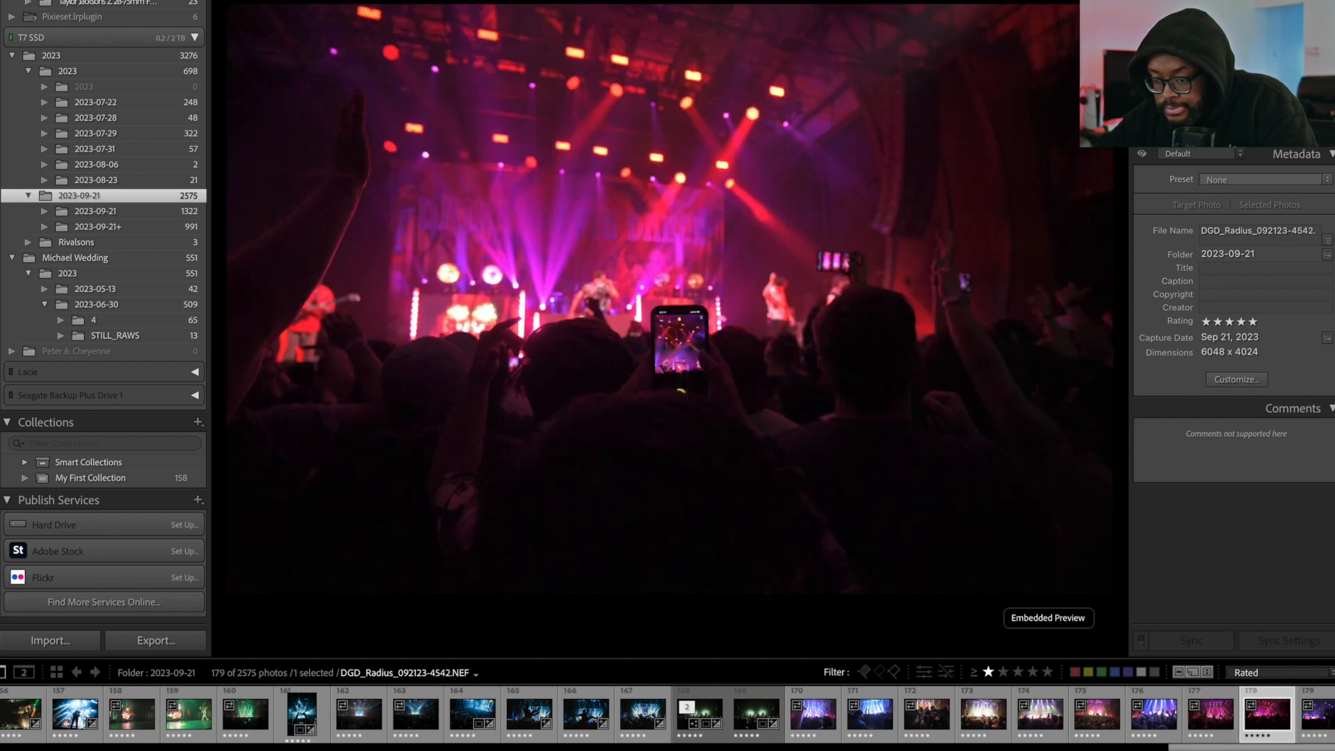
key(Right)
key(Left)
key(0)
key(Right)
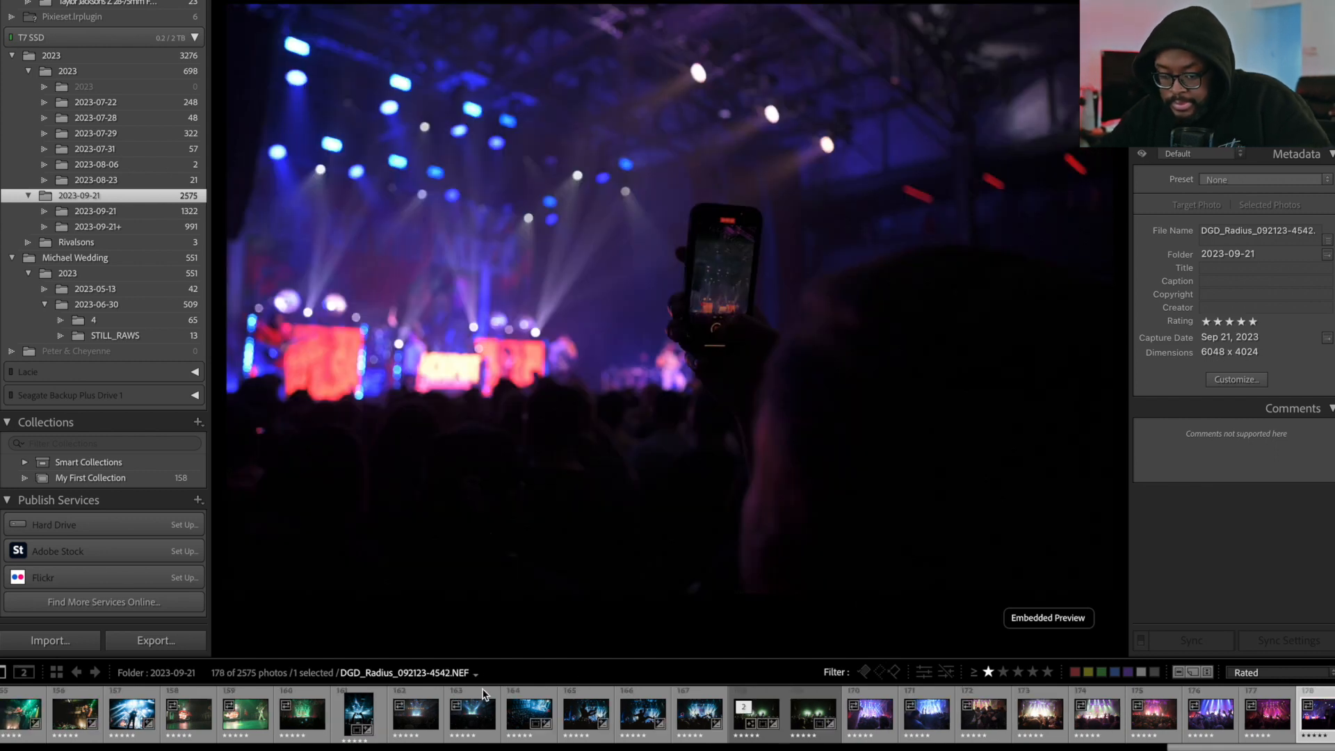
click(756, 714)
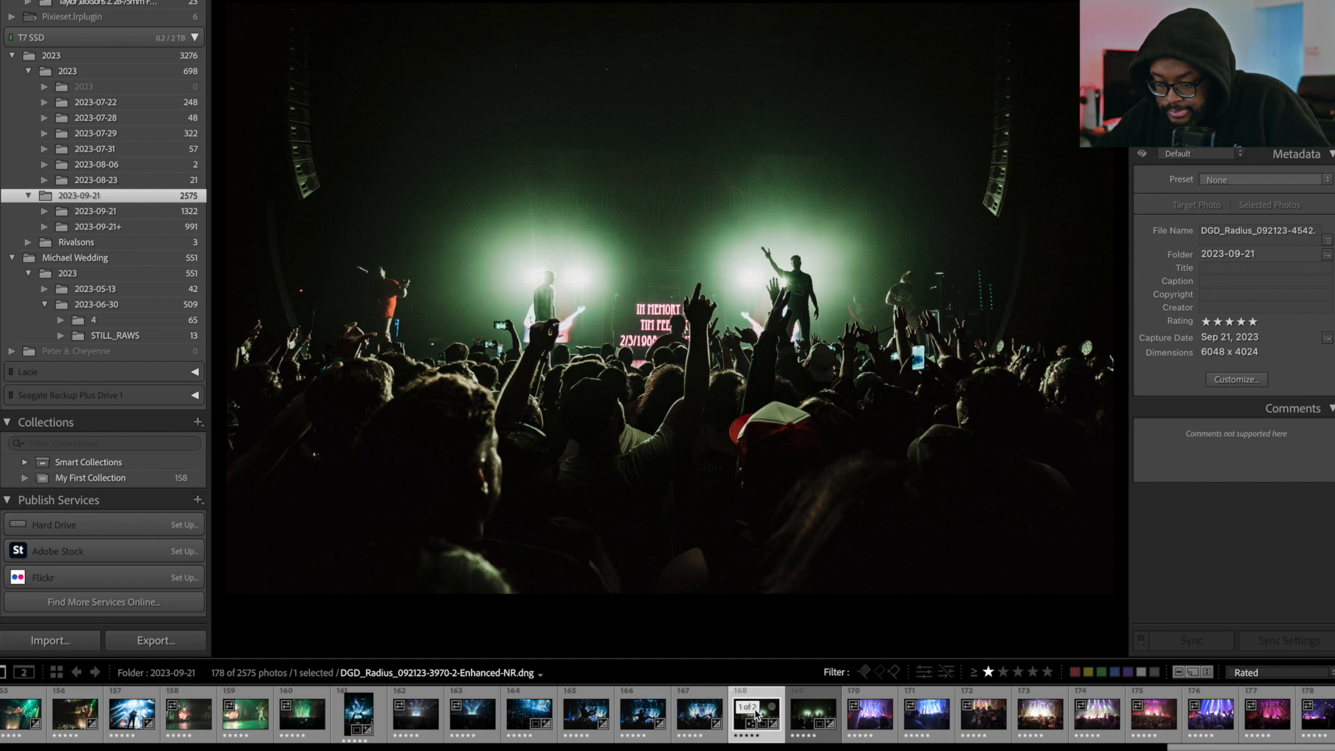
click(807, 720)
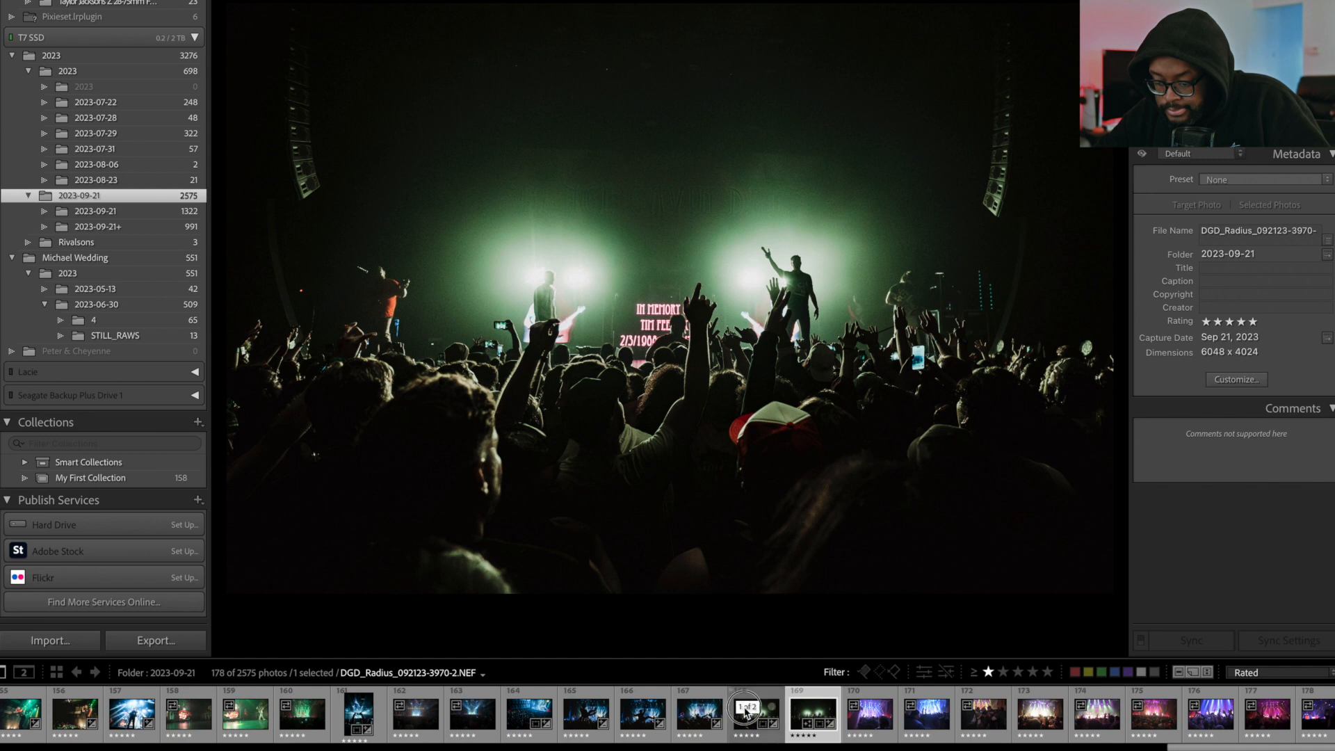
click(743, 707)
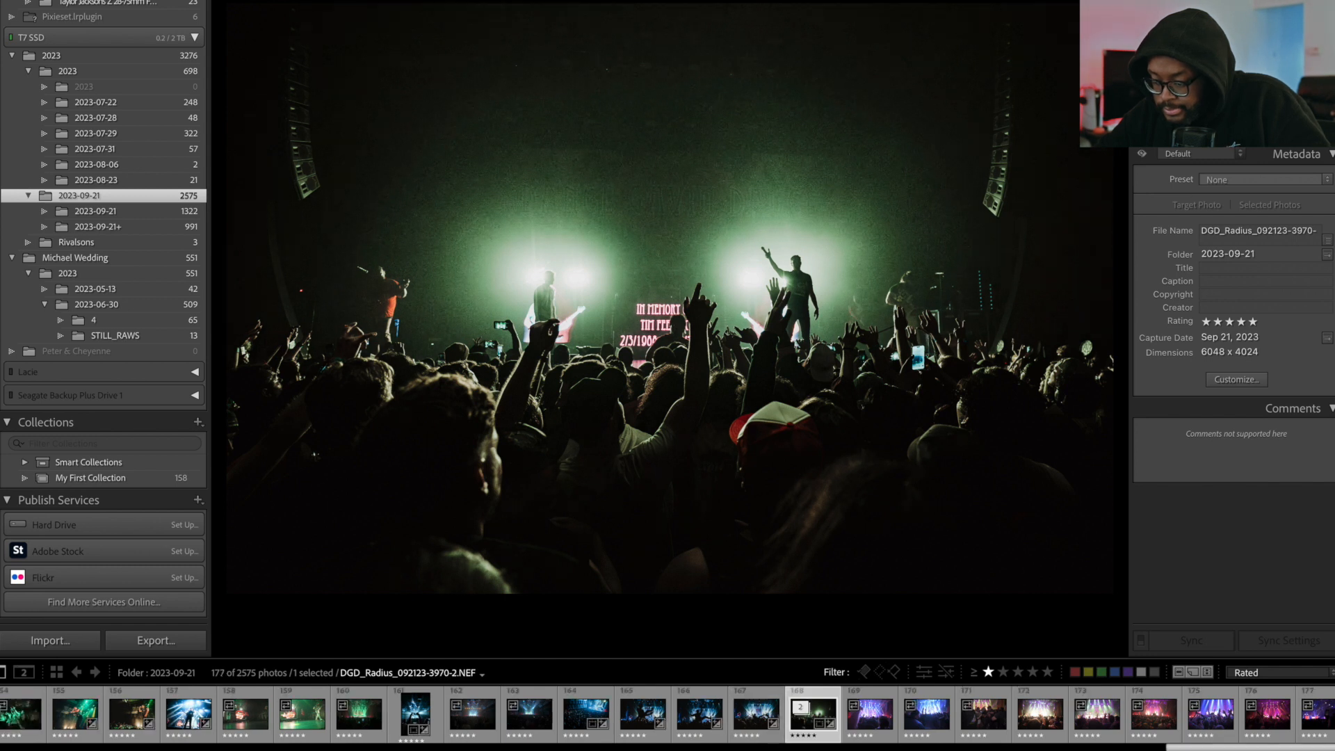
Select the range of rated photos from DGD_Radius_092123-4542.NEF back to DGD_Radius_092123-3372.NEF.
click(1318, 719)
scroll(366, 717, left, 5)
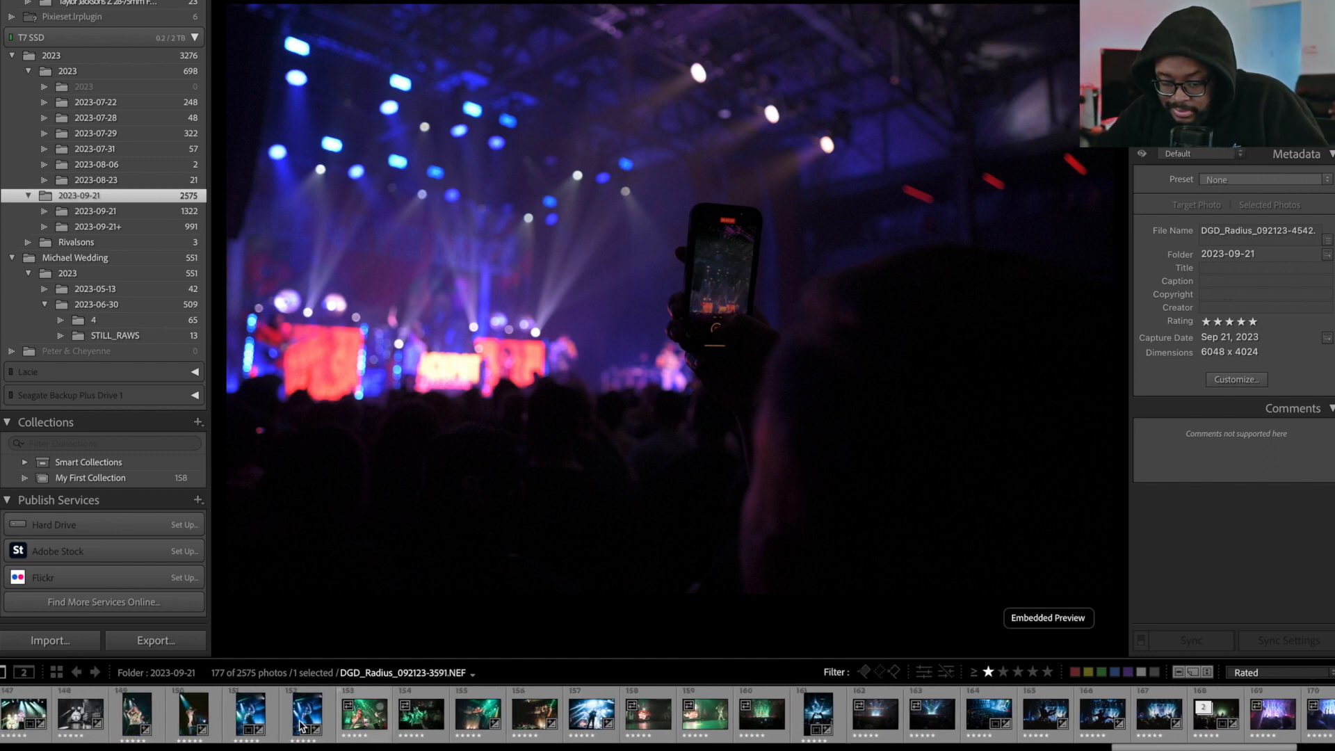
scroll(242, 720, left, 2)
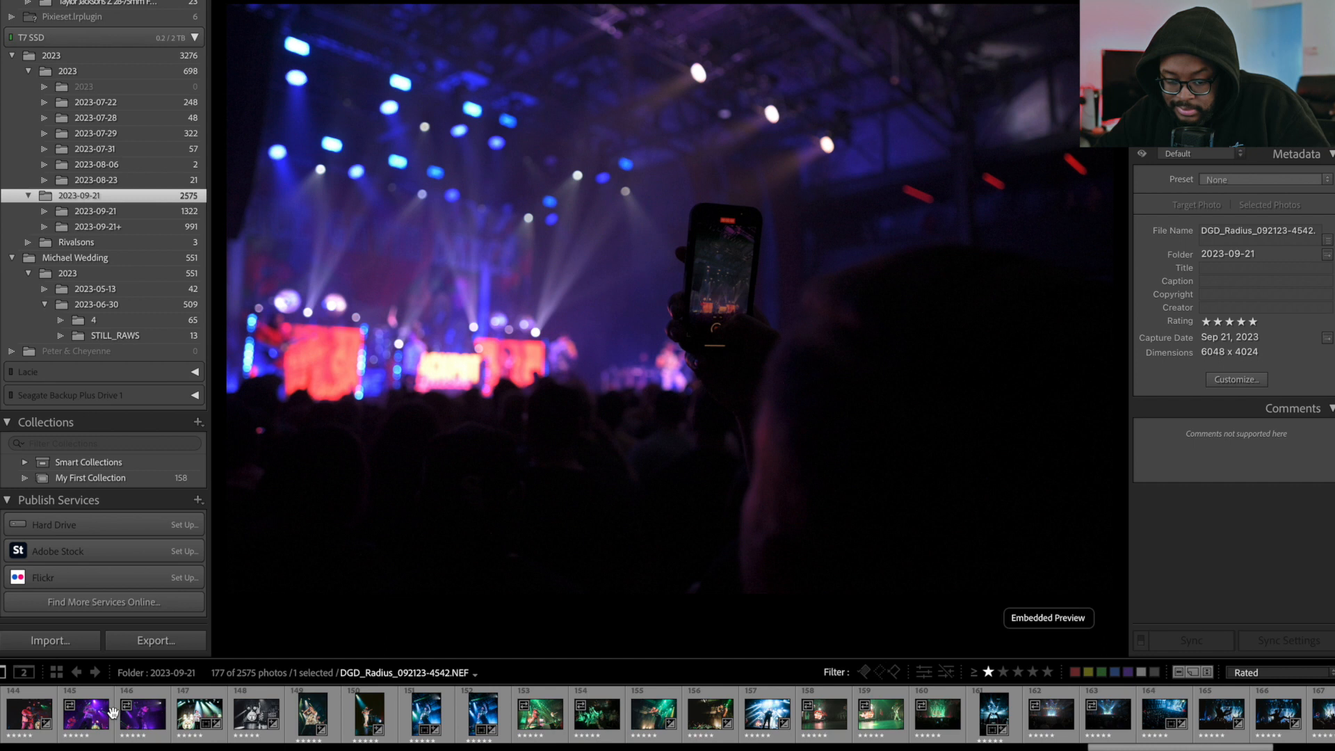
scroll(28, 717, left, 2)
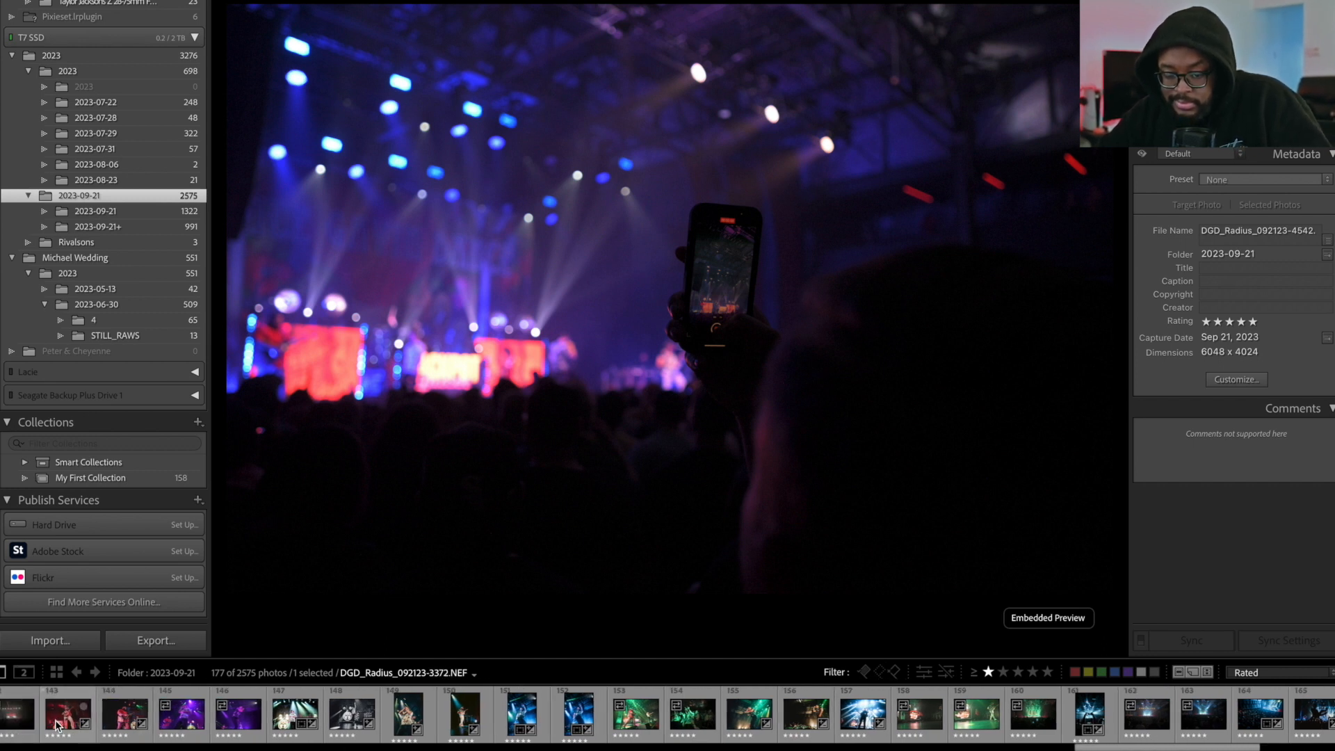
shift+click(57, 724)
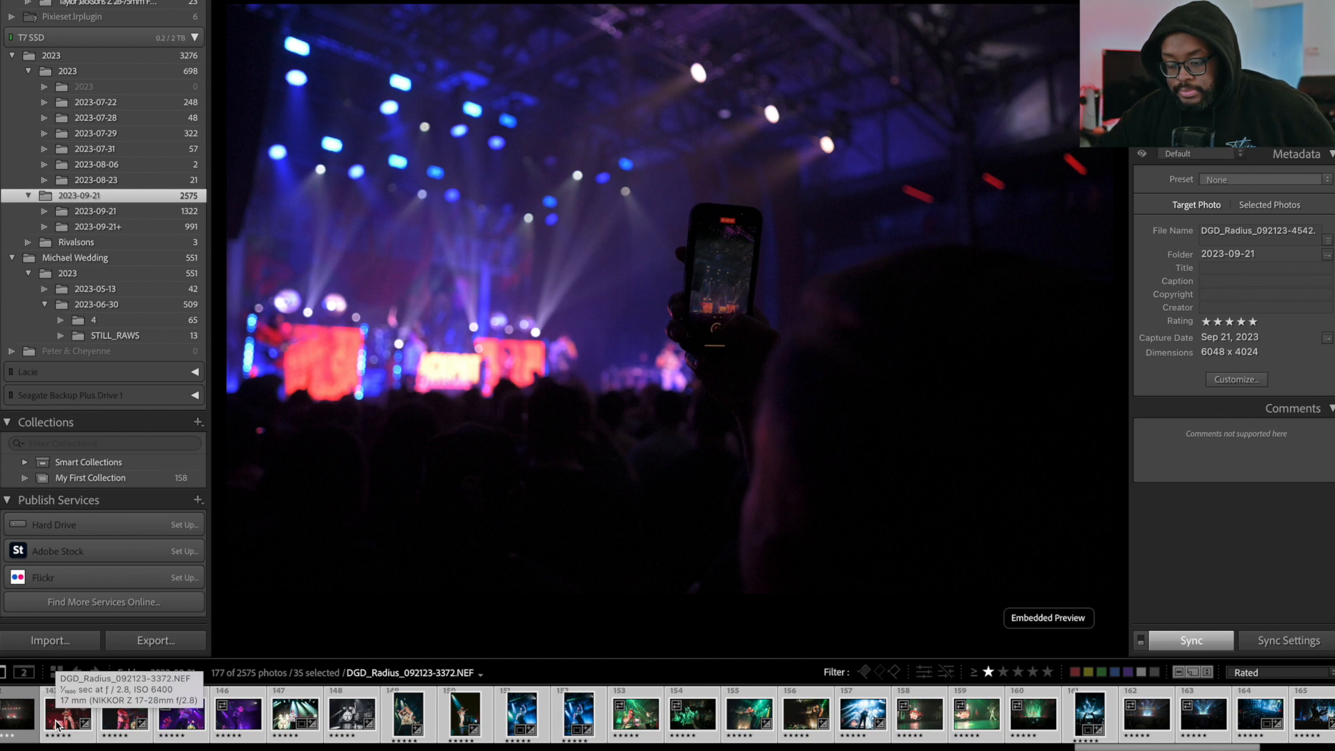
Browse the earlier stage photos and open the red-haired guitarist shot DGD_Radius_092123-2995.NEF for developing.
scroll(56, 725, up, 10)
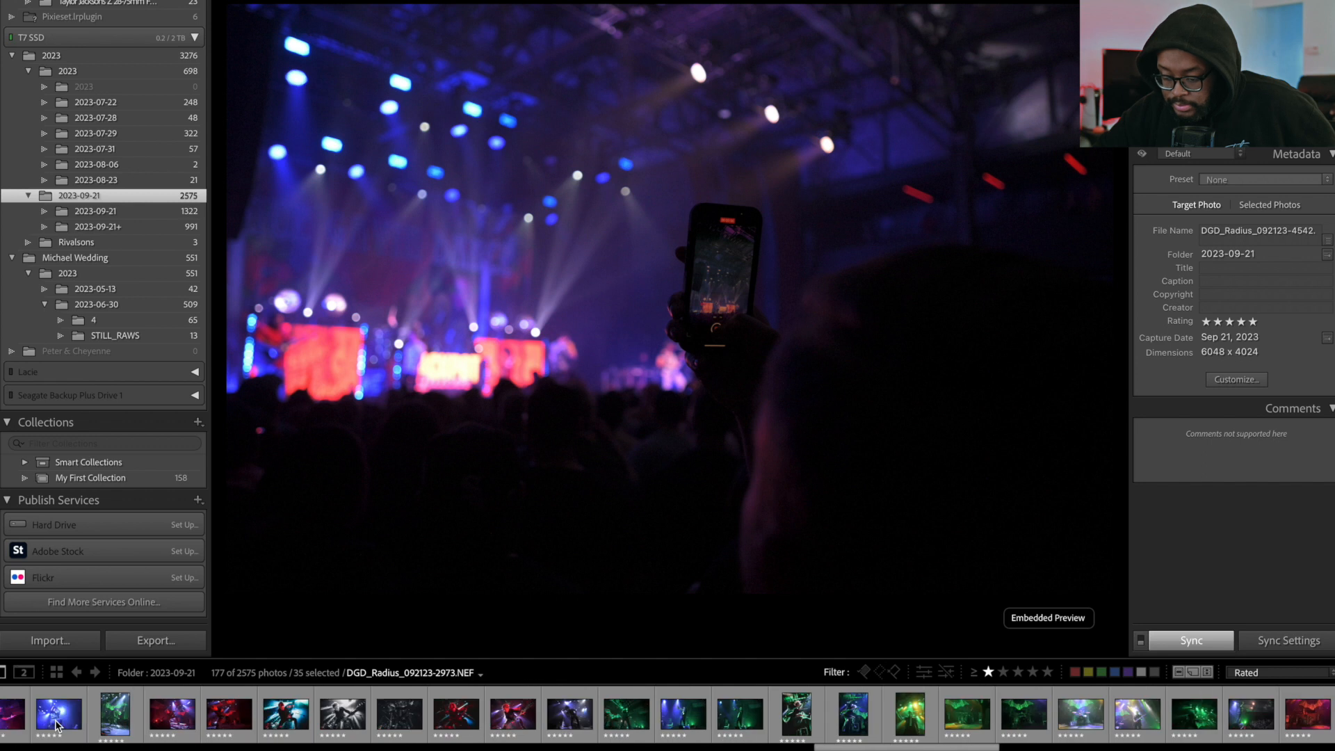
click(49, 724)
scroll(698, 723, down, 15)
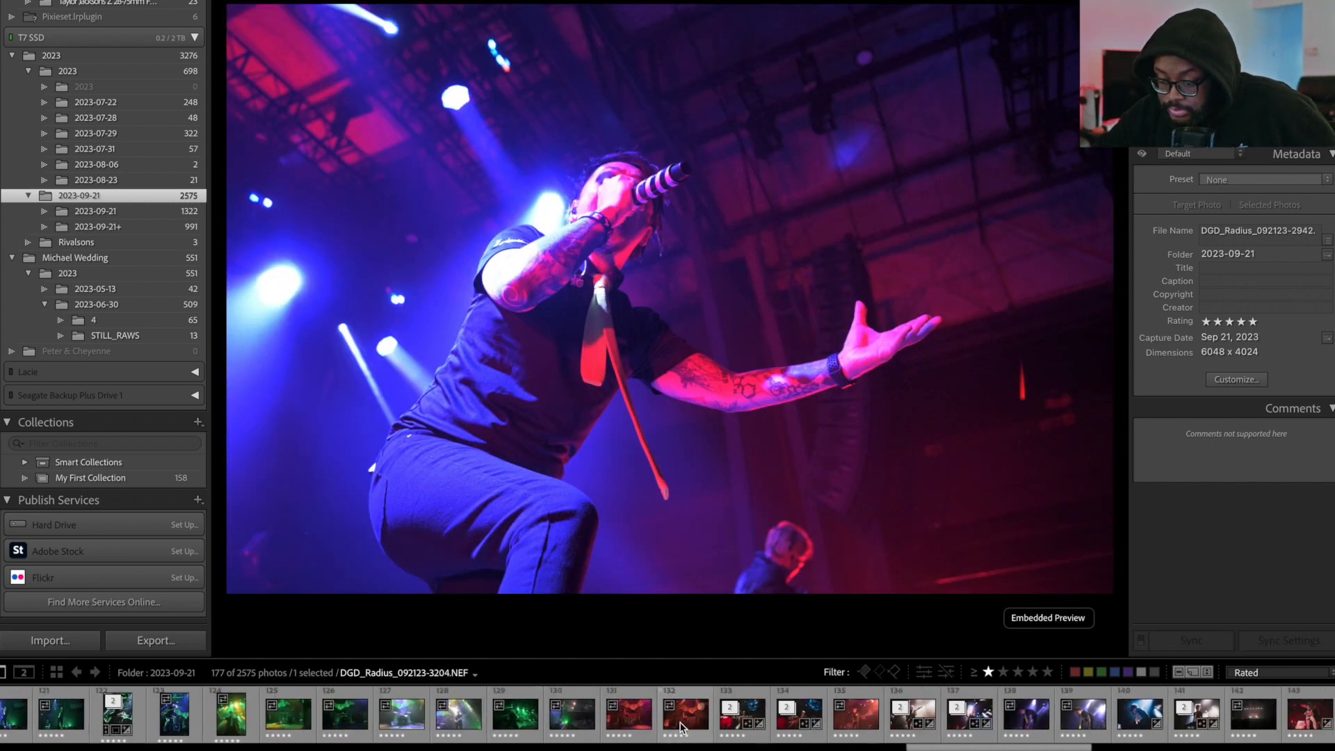
click(681, 728)
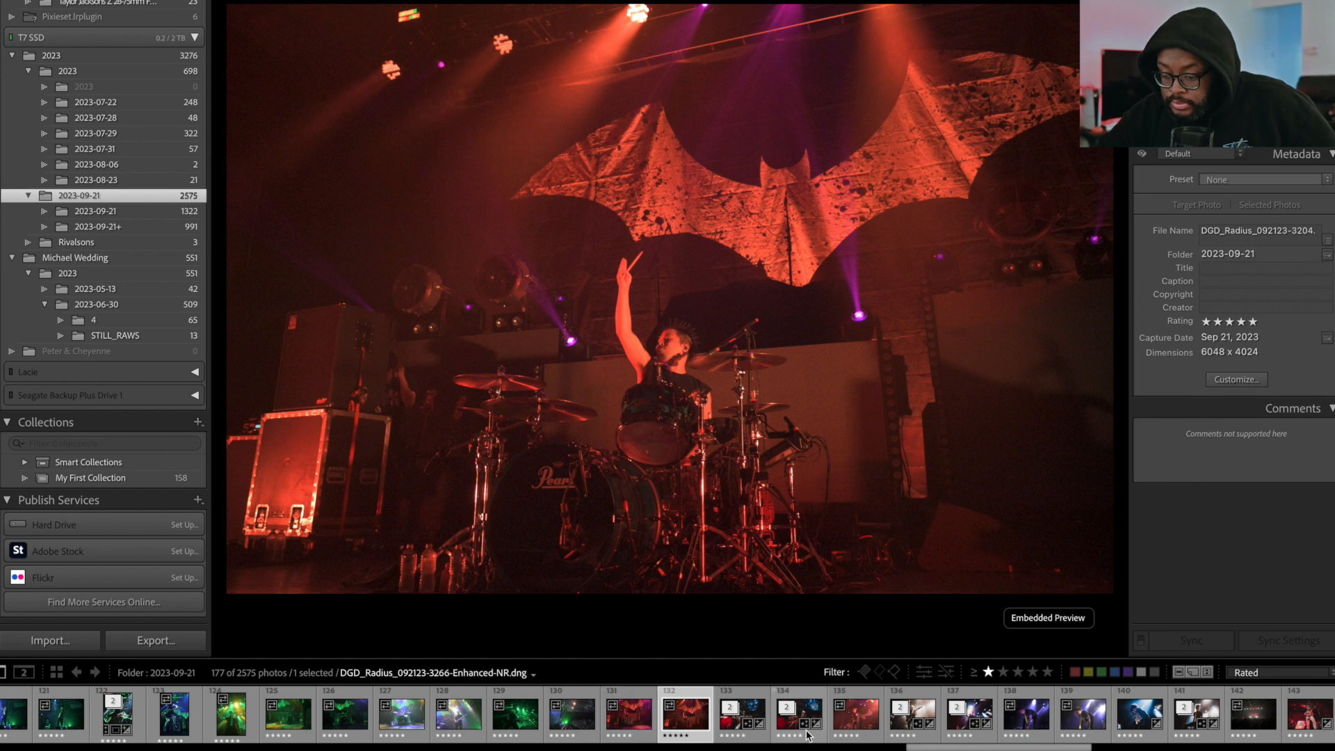
scroll(407, 737, up, 3)
scroll(406, 738, up, 5)
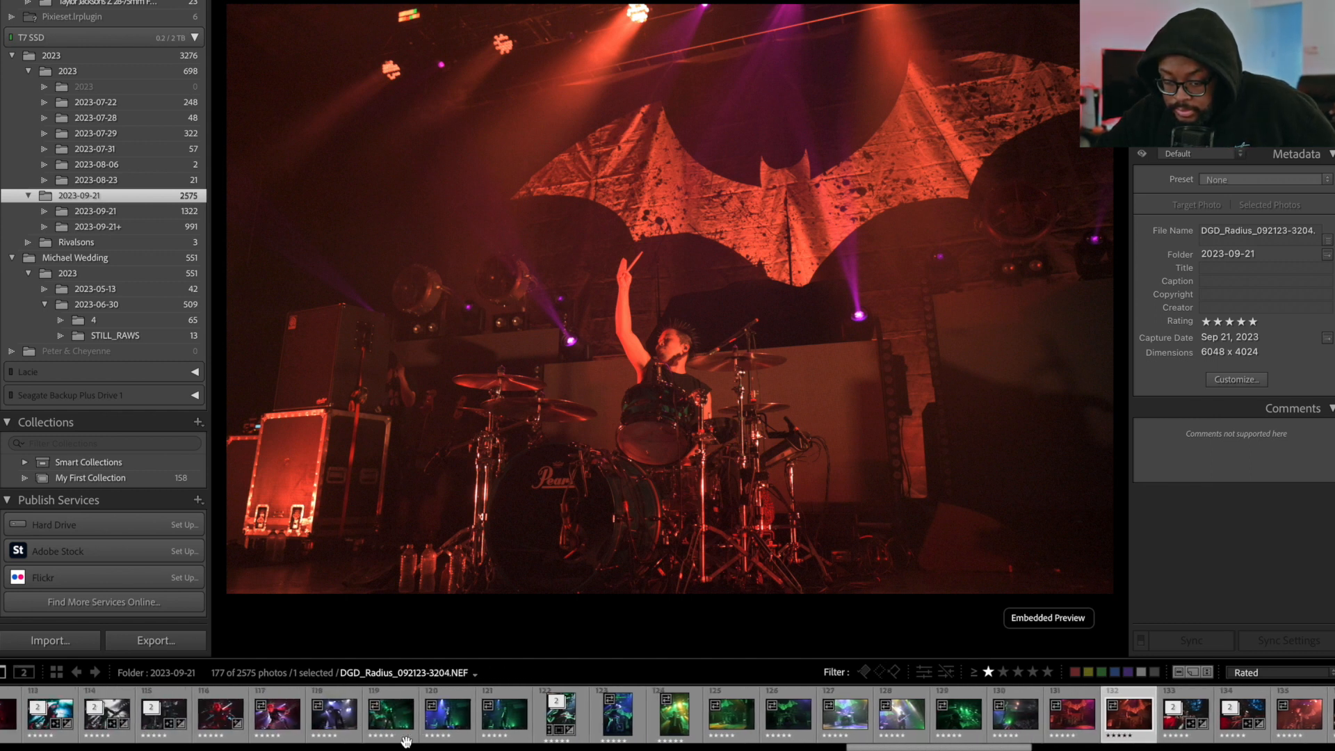
click(291, 716)
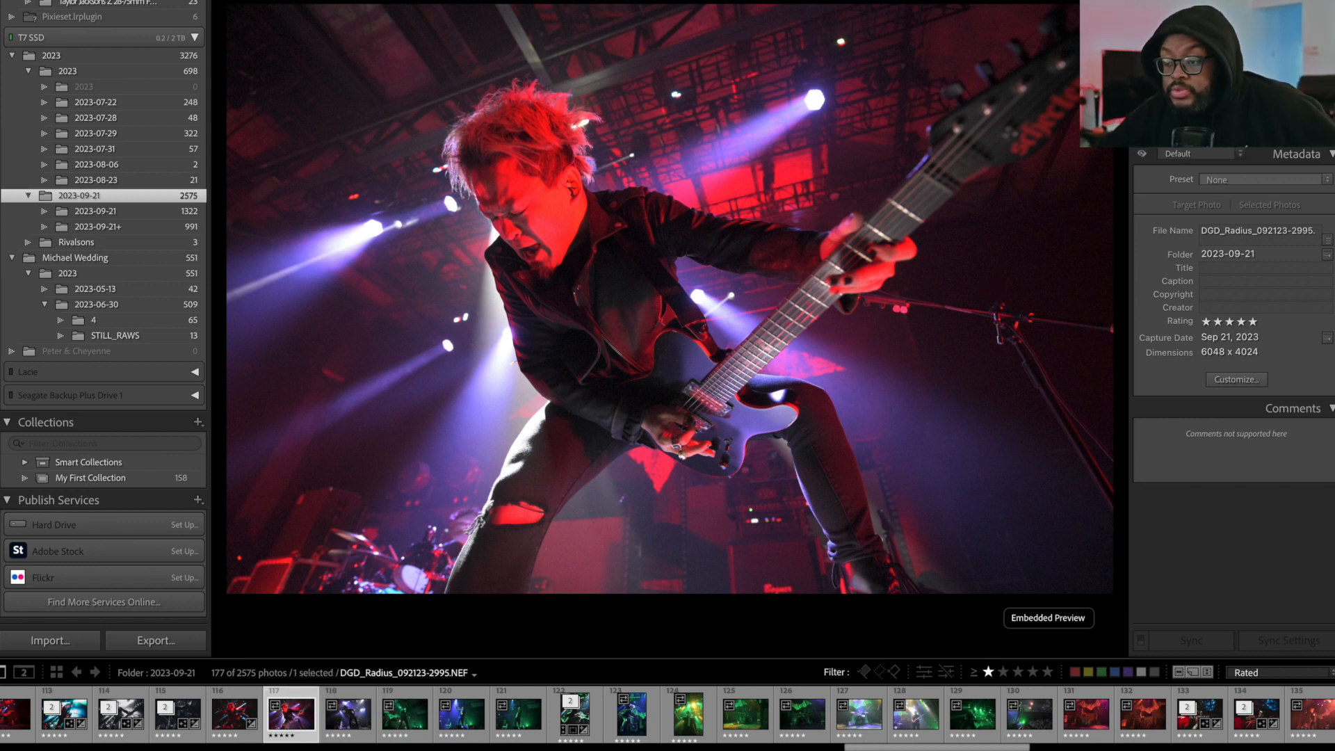
key(d)
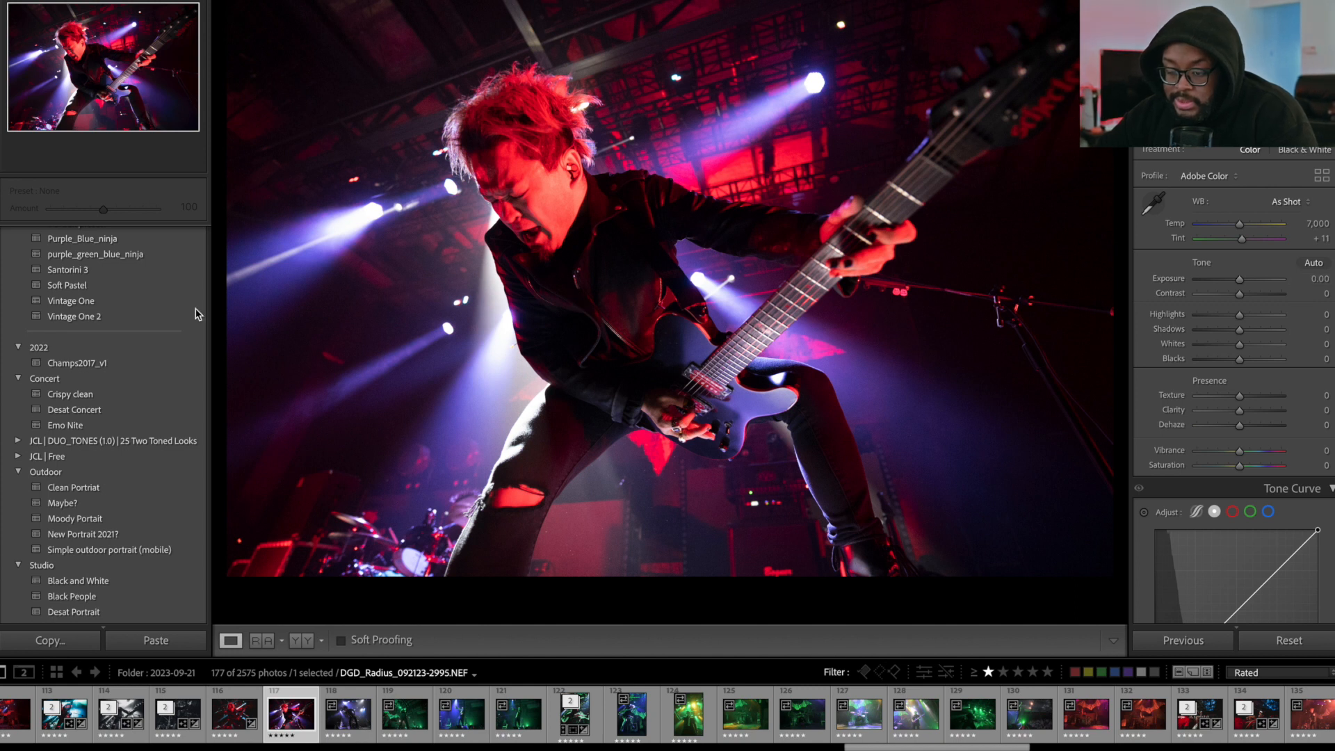
Preview the Purple_Blue_ninja, purple_green_blue_ninja and Concert presets on the guitarist photo.
click(101, 287)
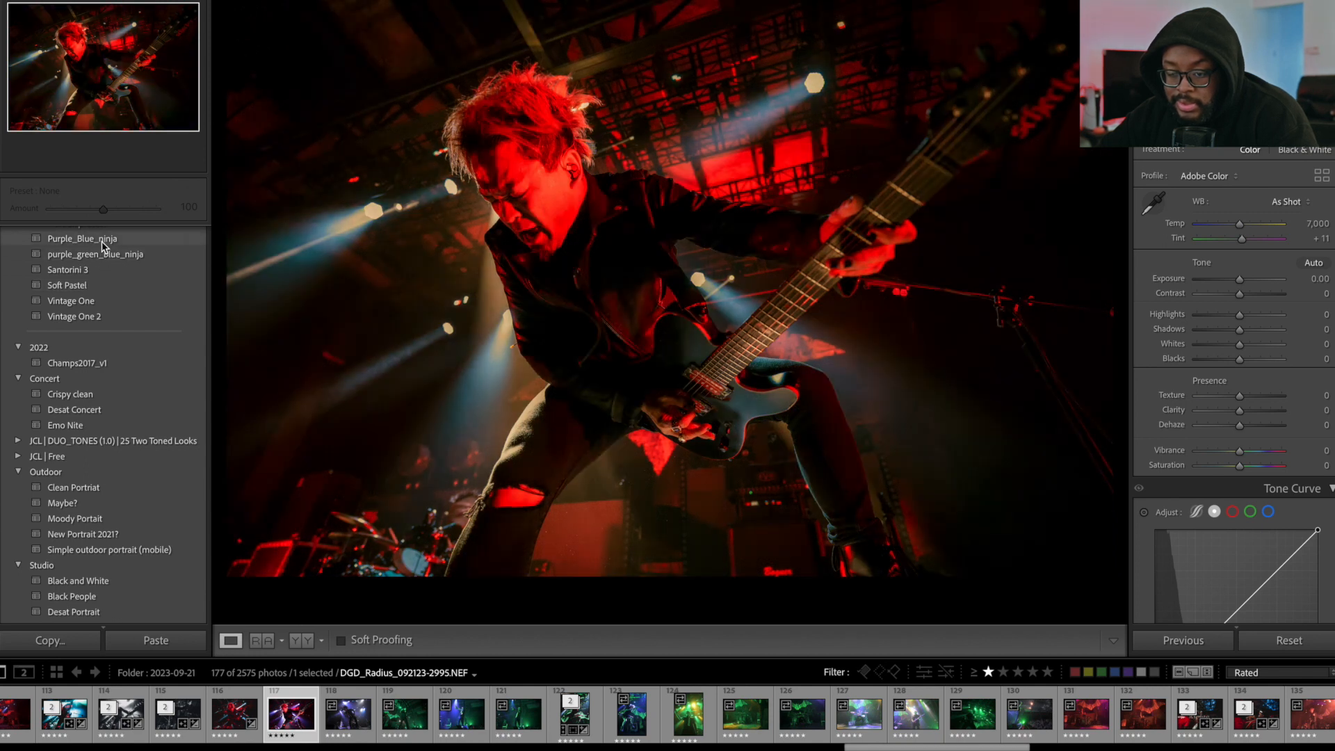
click(104, 254)
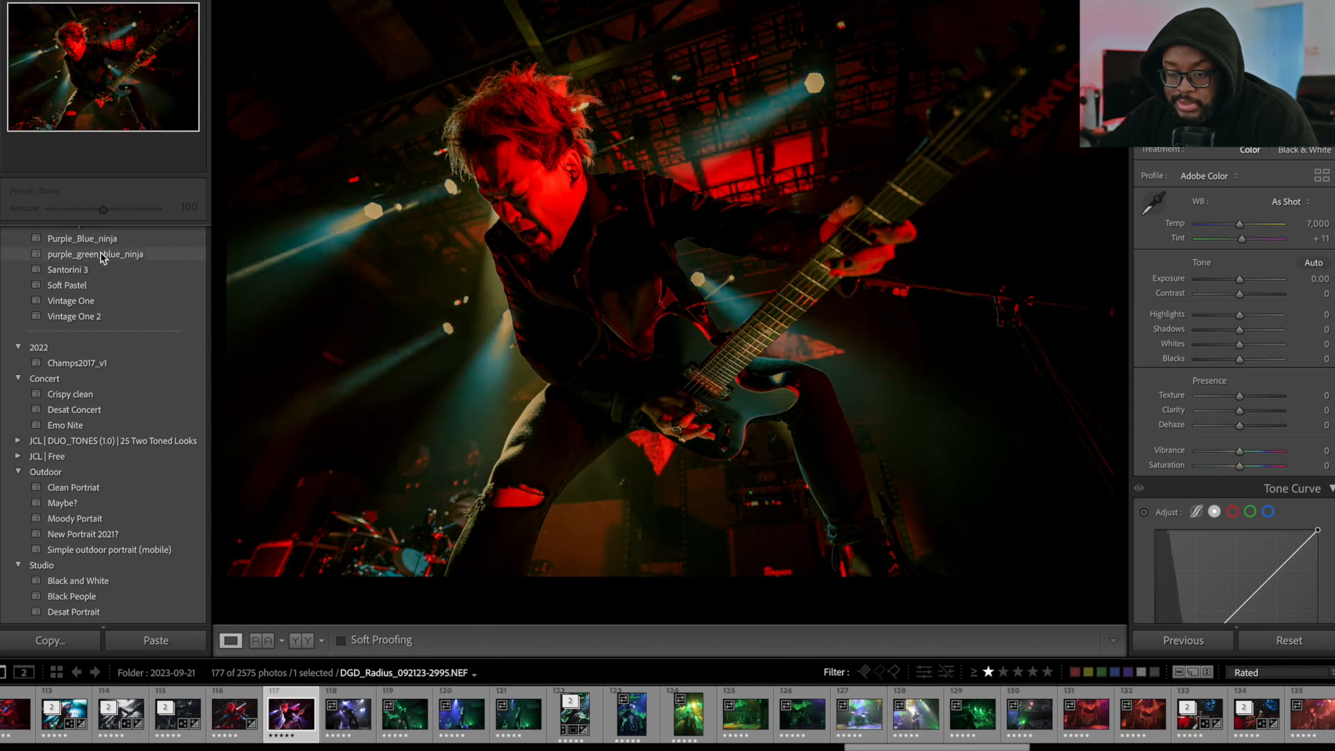
click(129, 514)
click(96, 395)
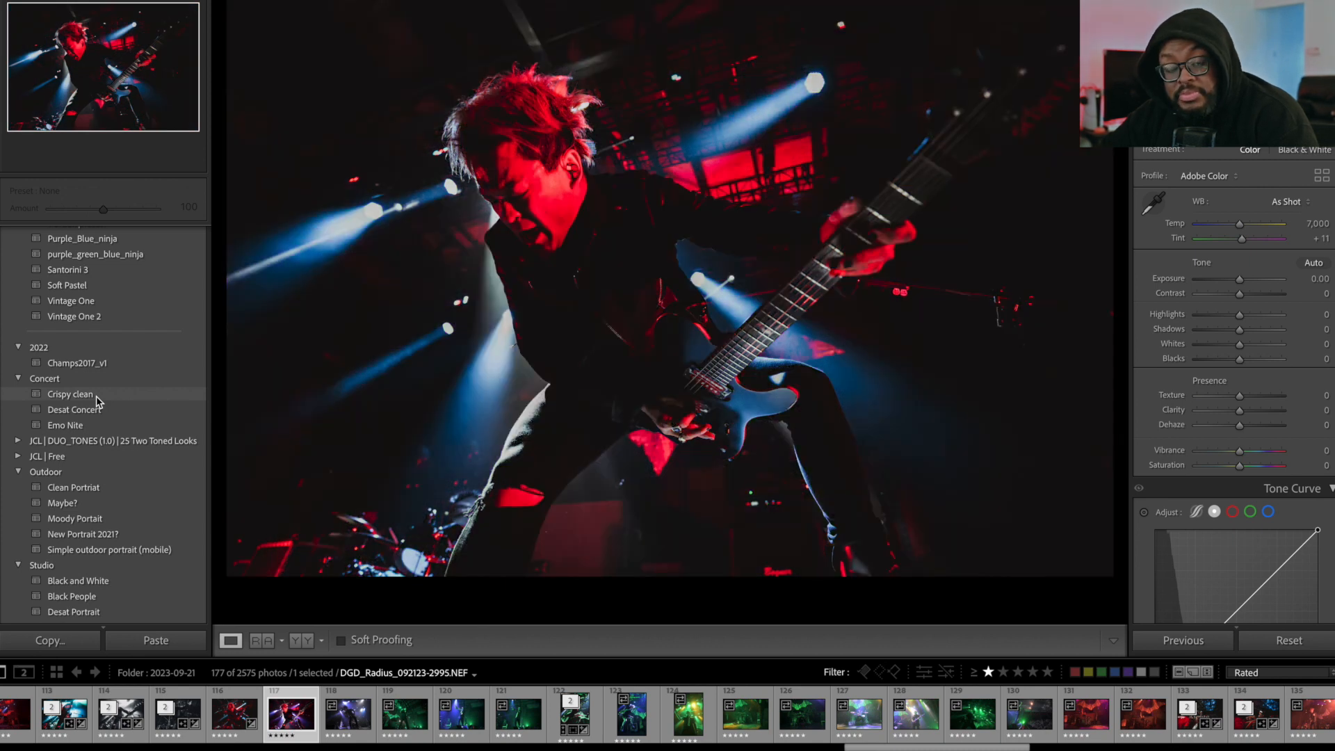
click(96, 411)
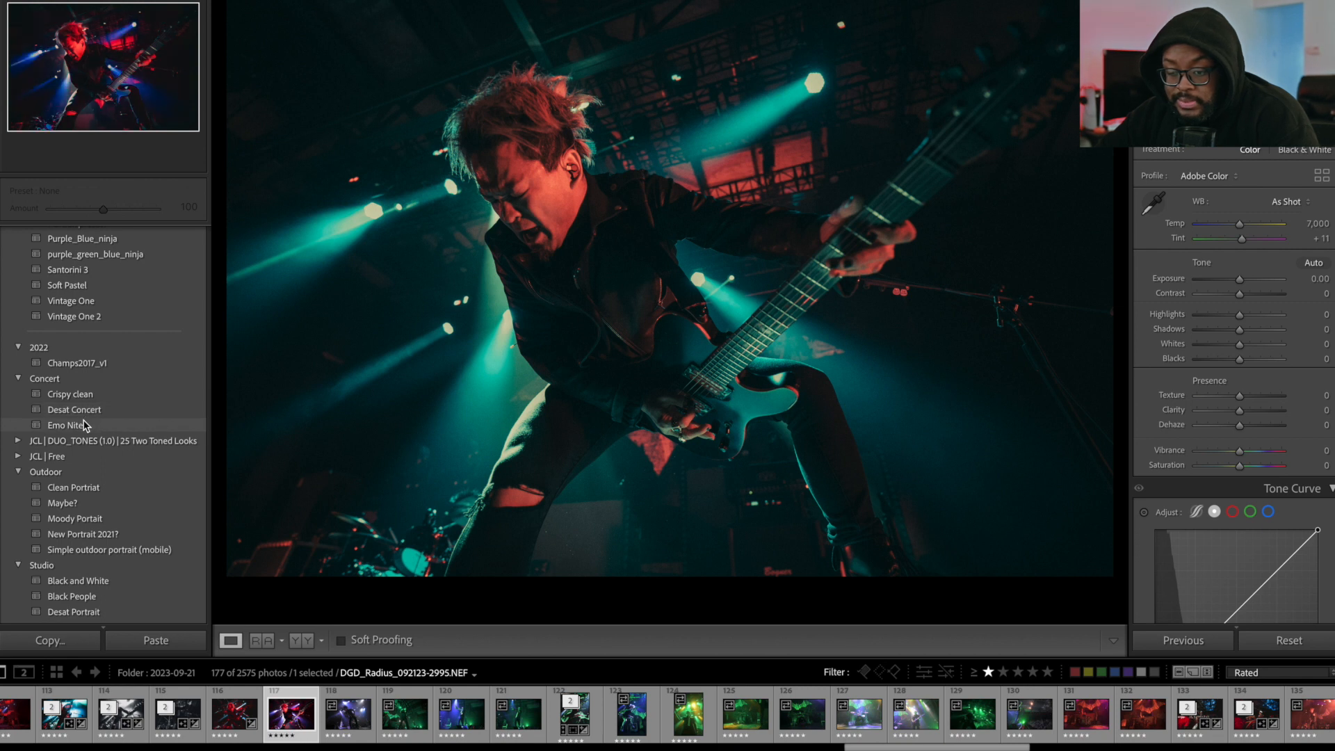
click(83, 425)
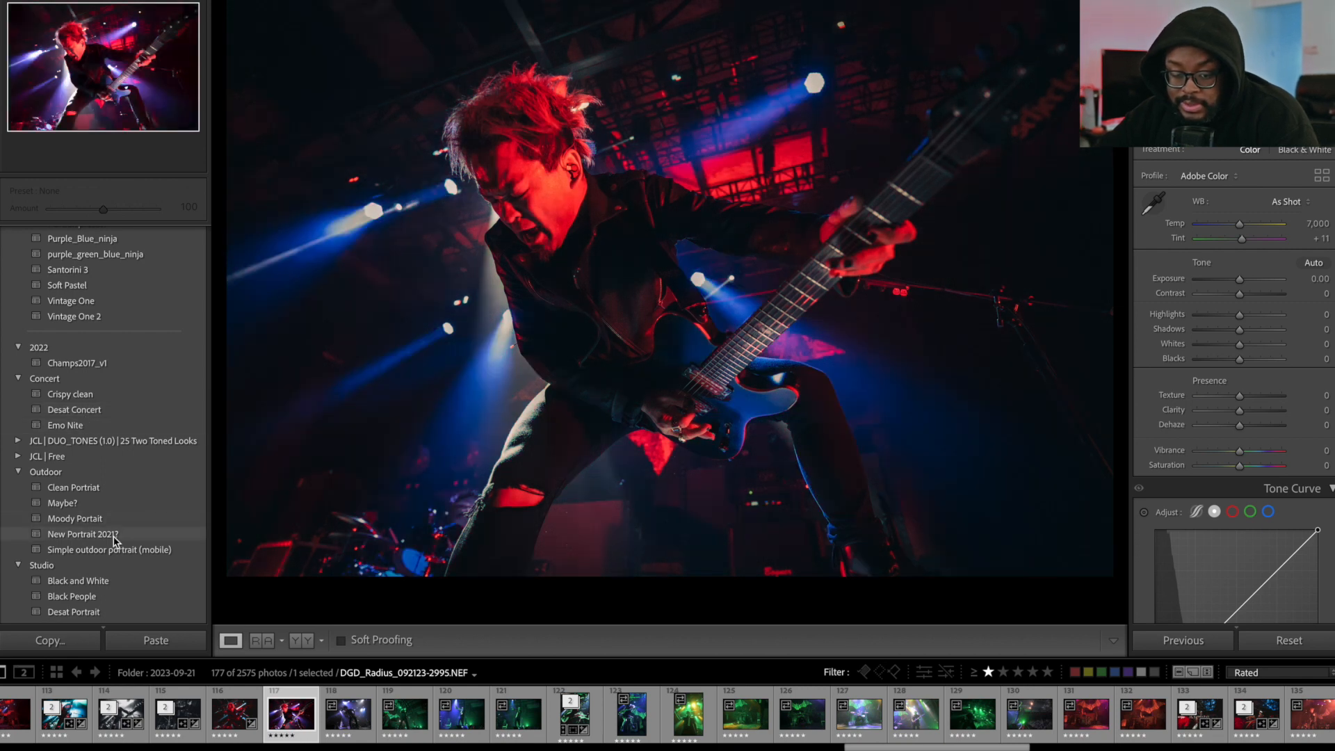
Preview the Studio and Outdoor presets on the guitarist photo, including Black People, Desat Portrait and Maybe?
click(86, 580)
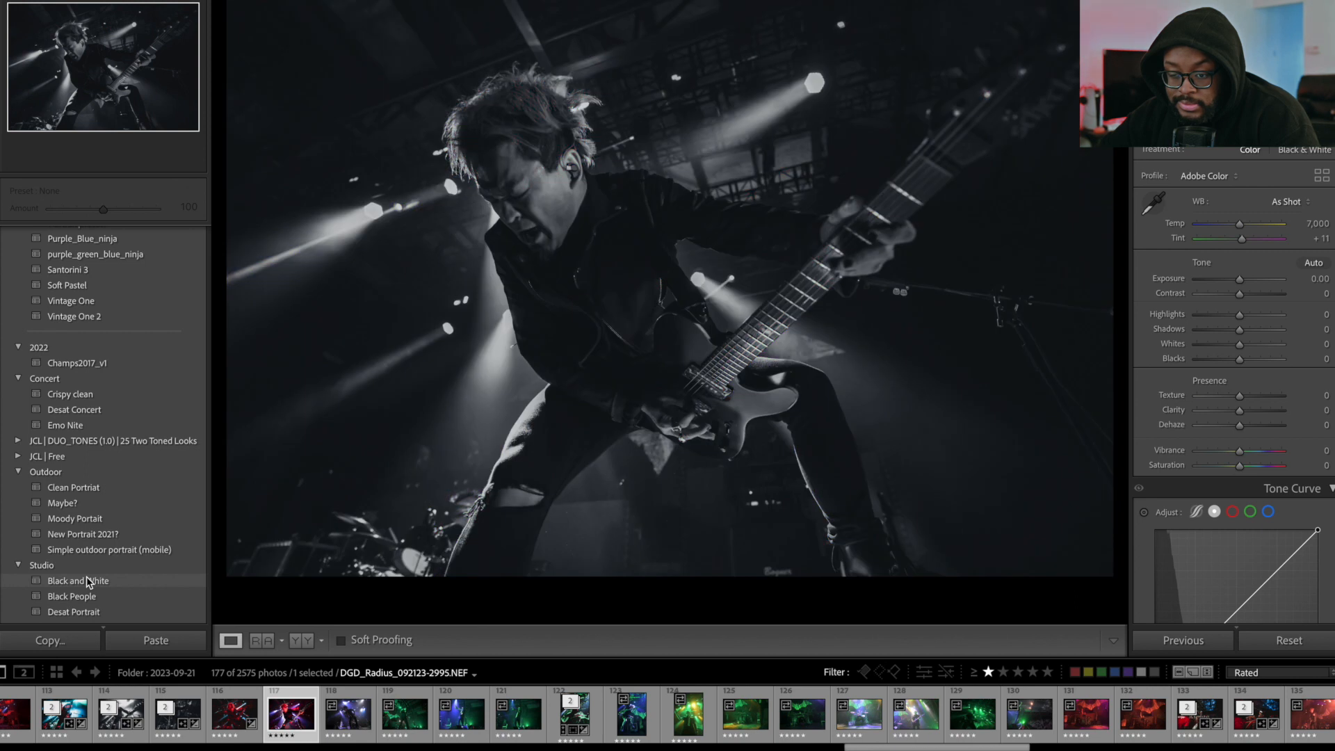
click(86, 597)
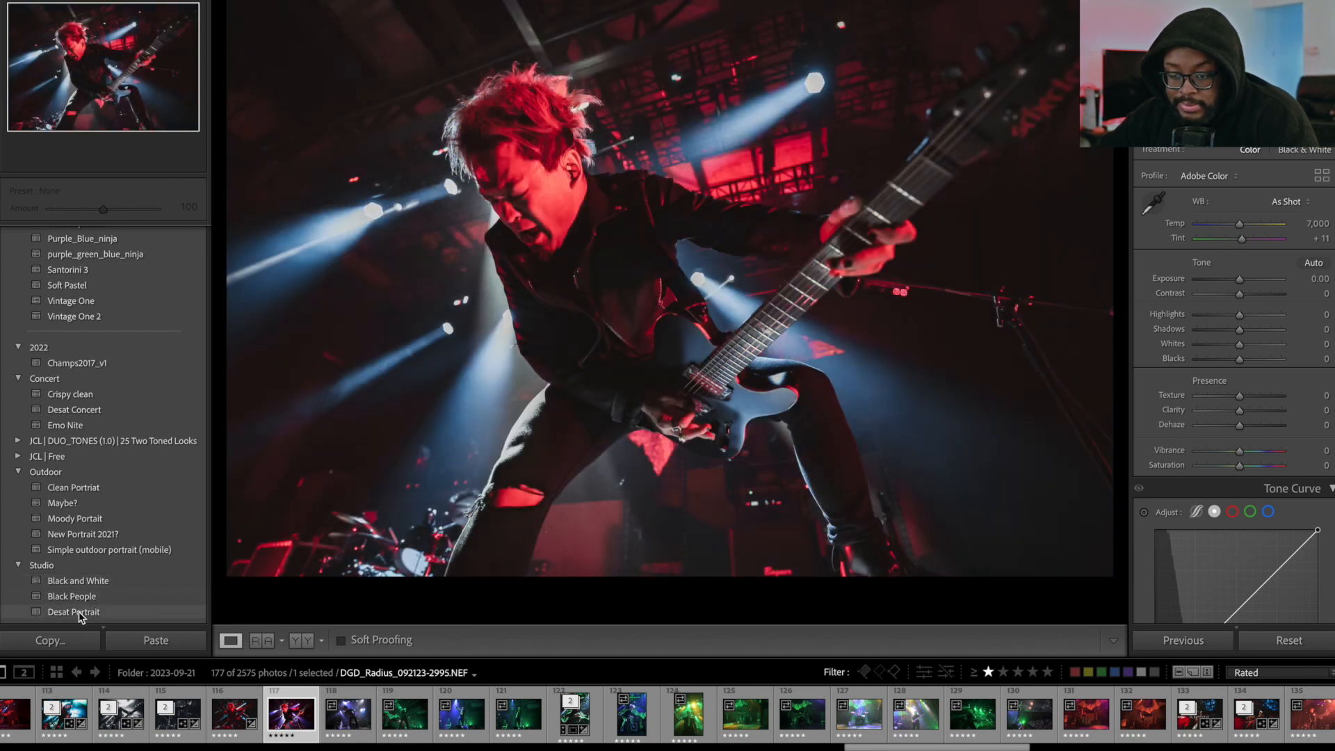
click(80, 615)
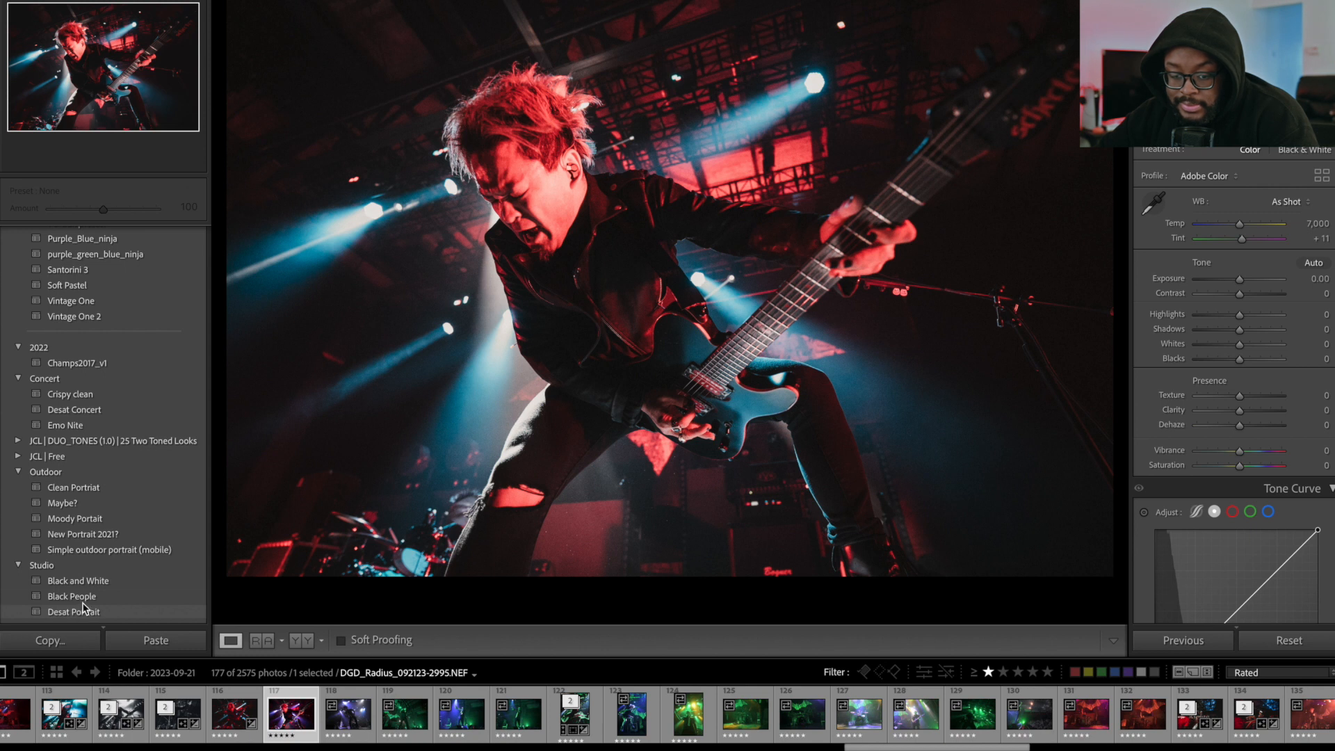
click(86, 599)
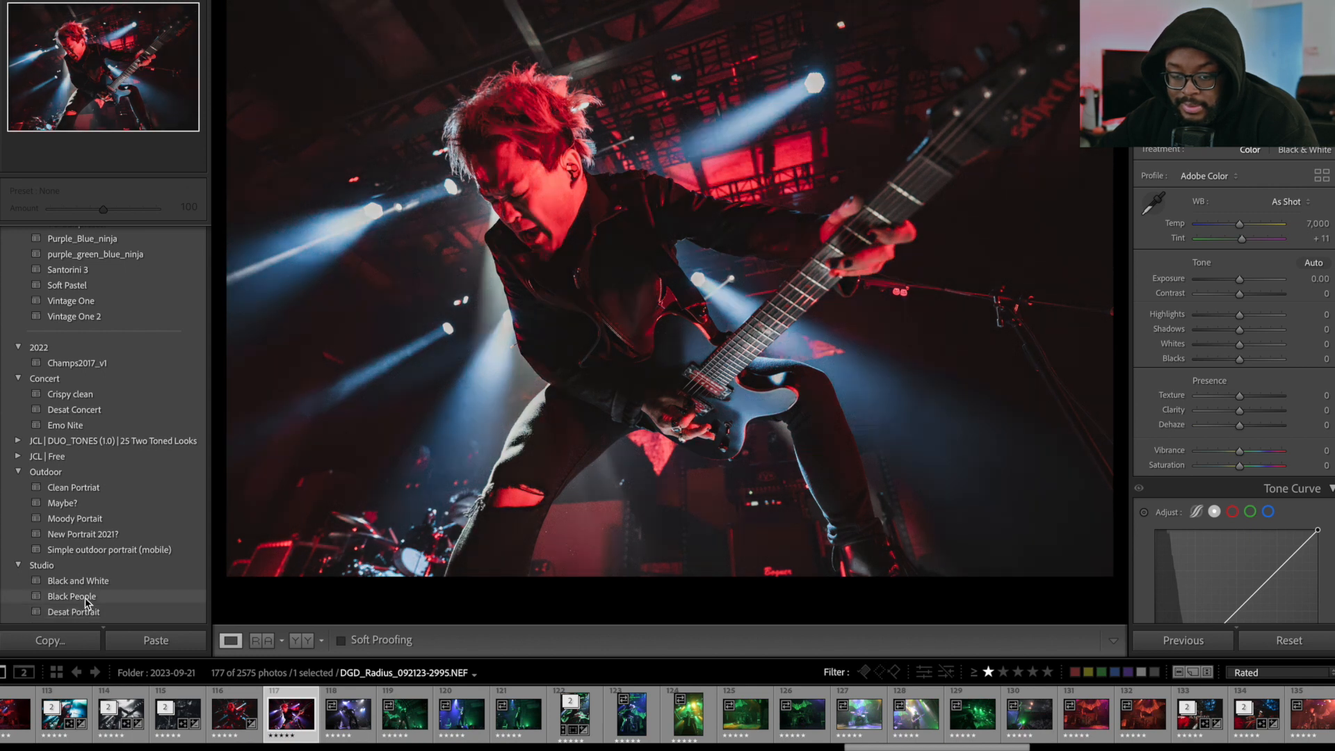
click(101, 550)
click(99, 537)
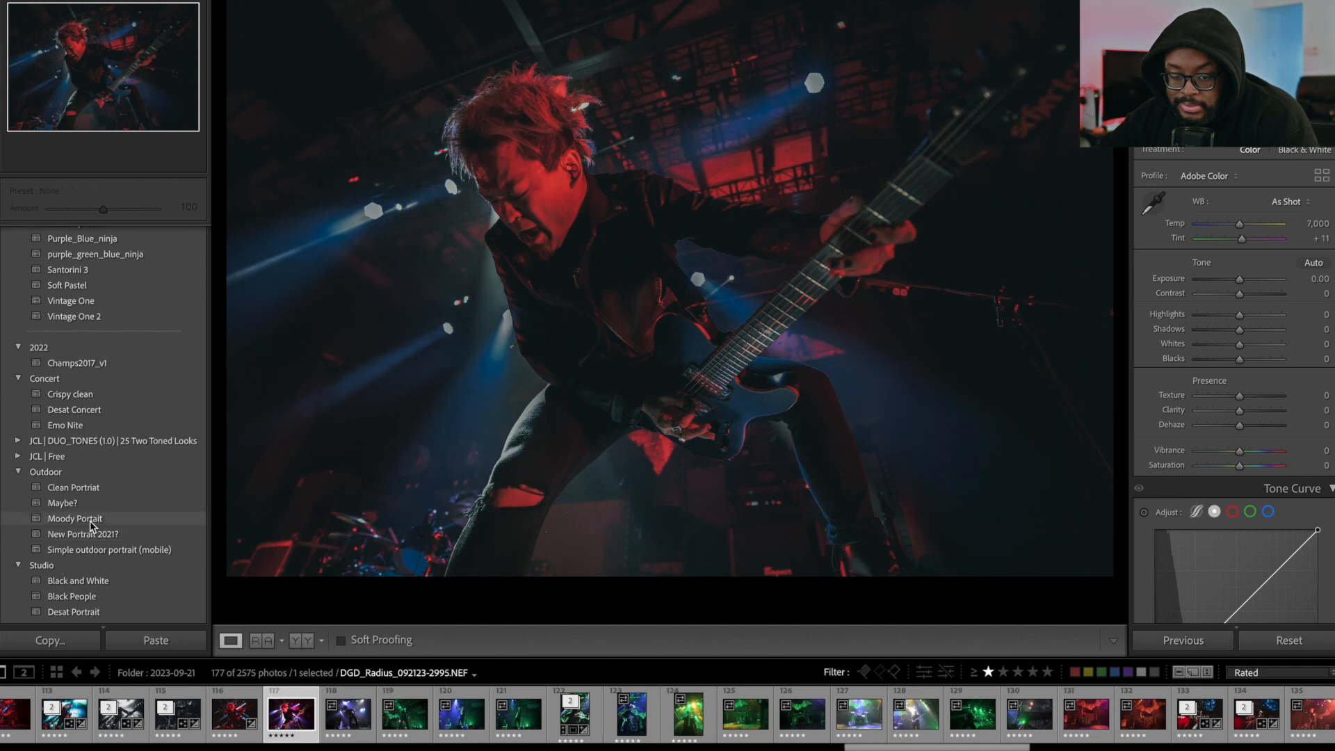
click(90, 522)
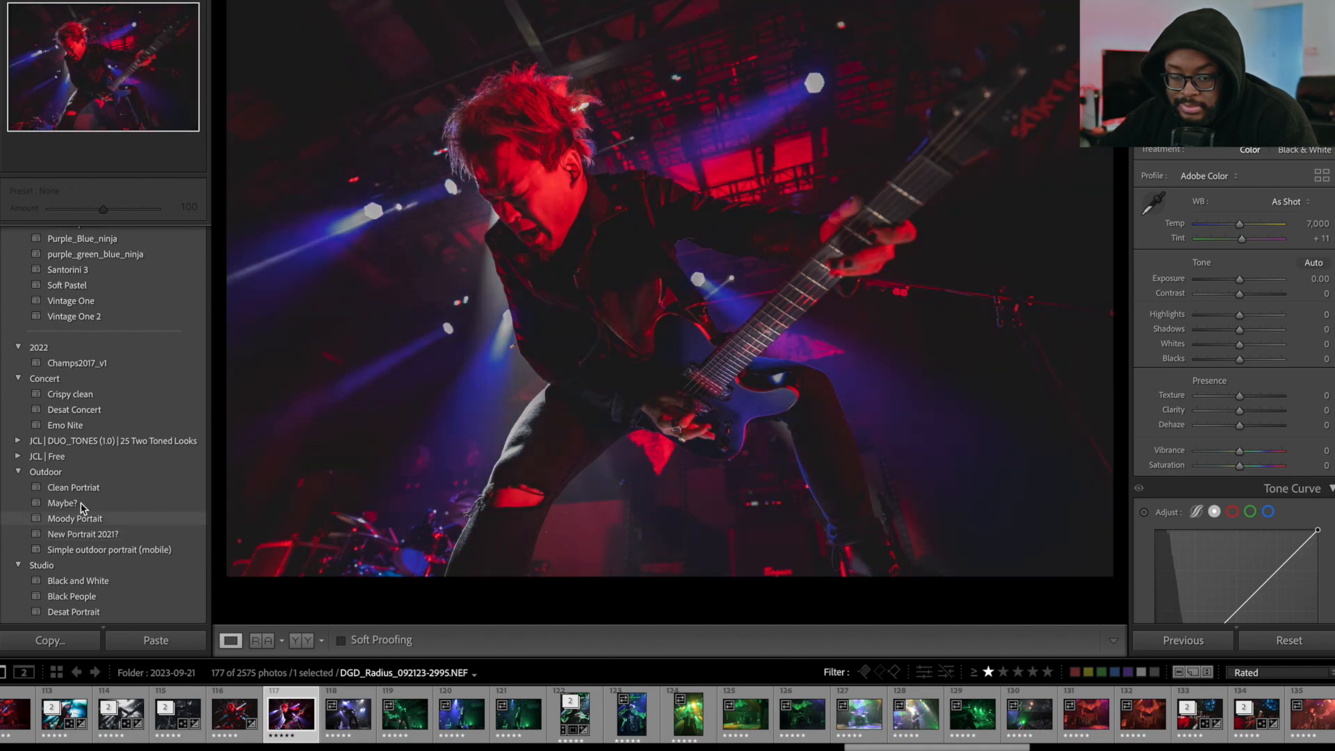
click(80, 504)
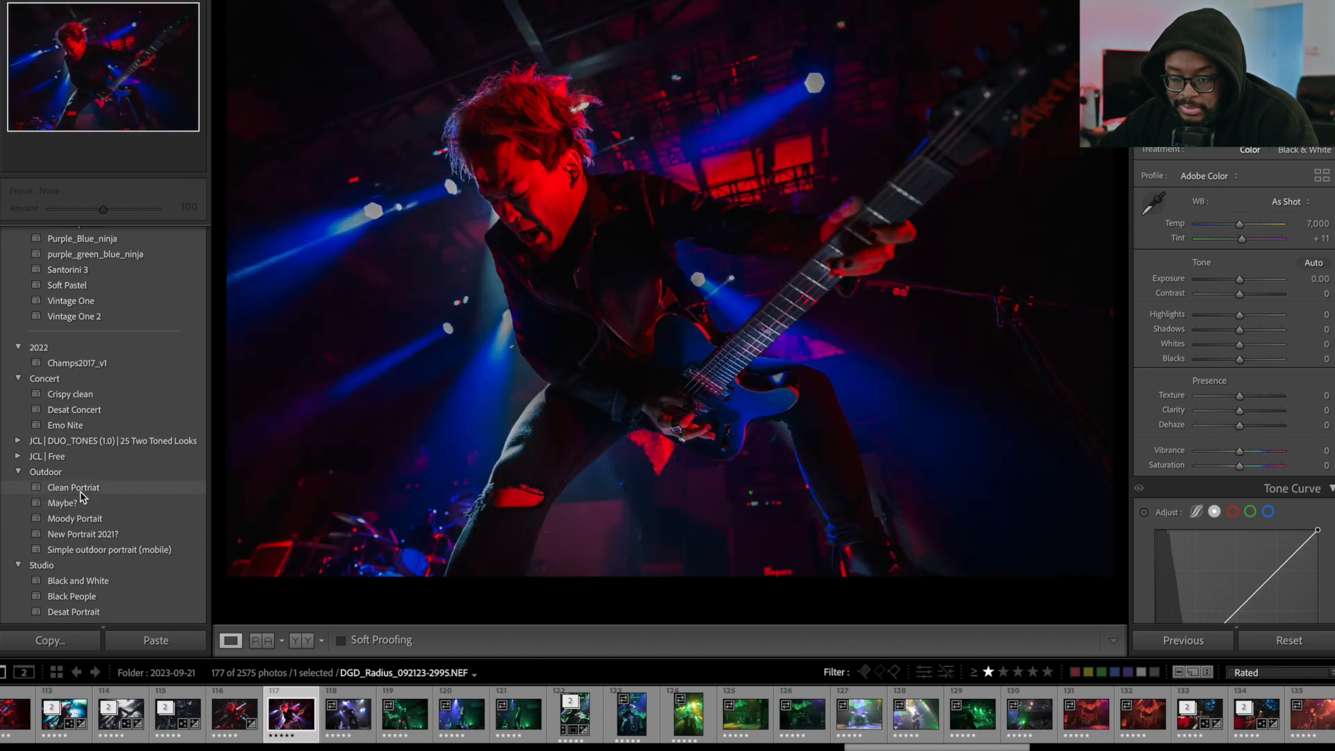
Look through the remaining user presets and apply Cinema Film to the guitarist photo.
scroll(81, 492, up, 3)
scroll(80, 491, up, 3)
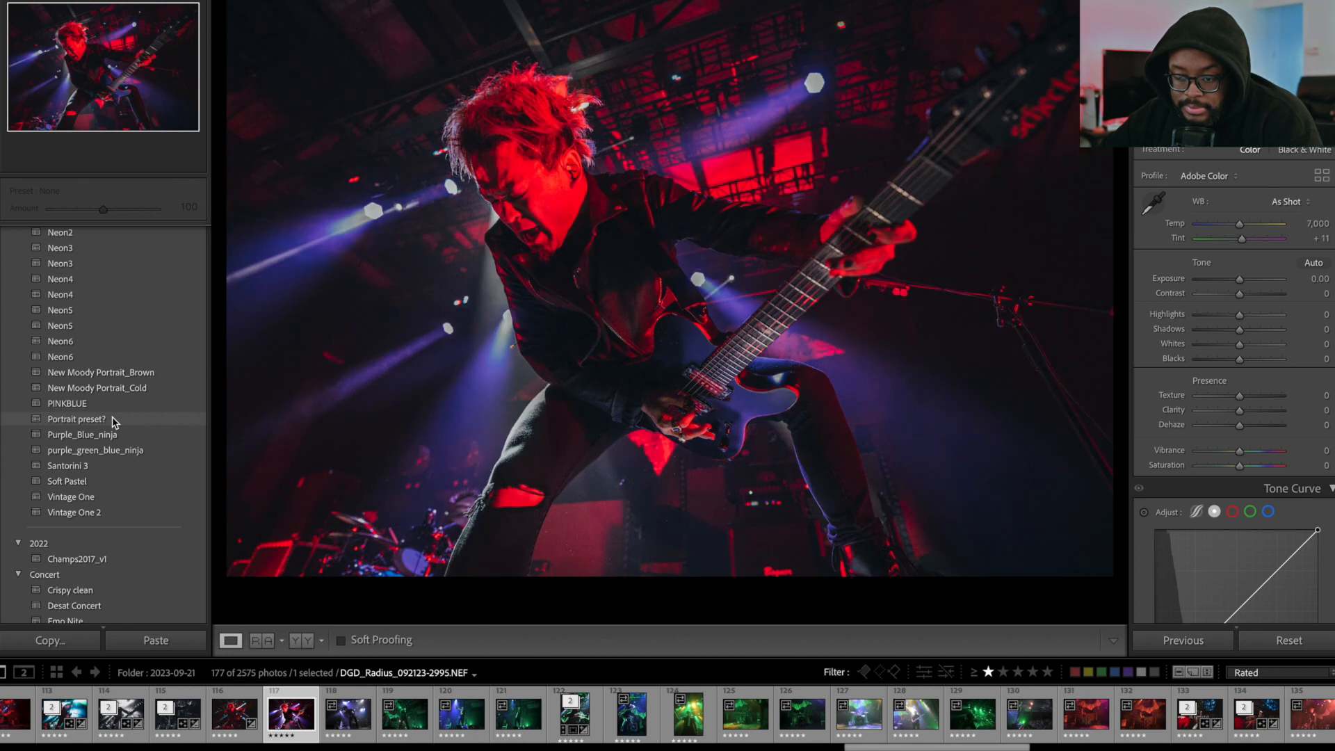
scroll(112, 416, up, 5)
scroll(112, 416, down, 9)
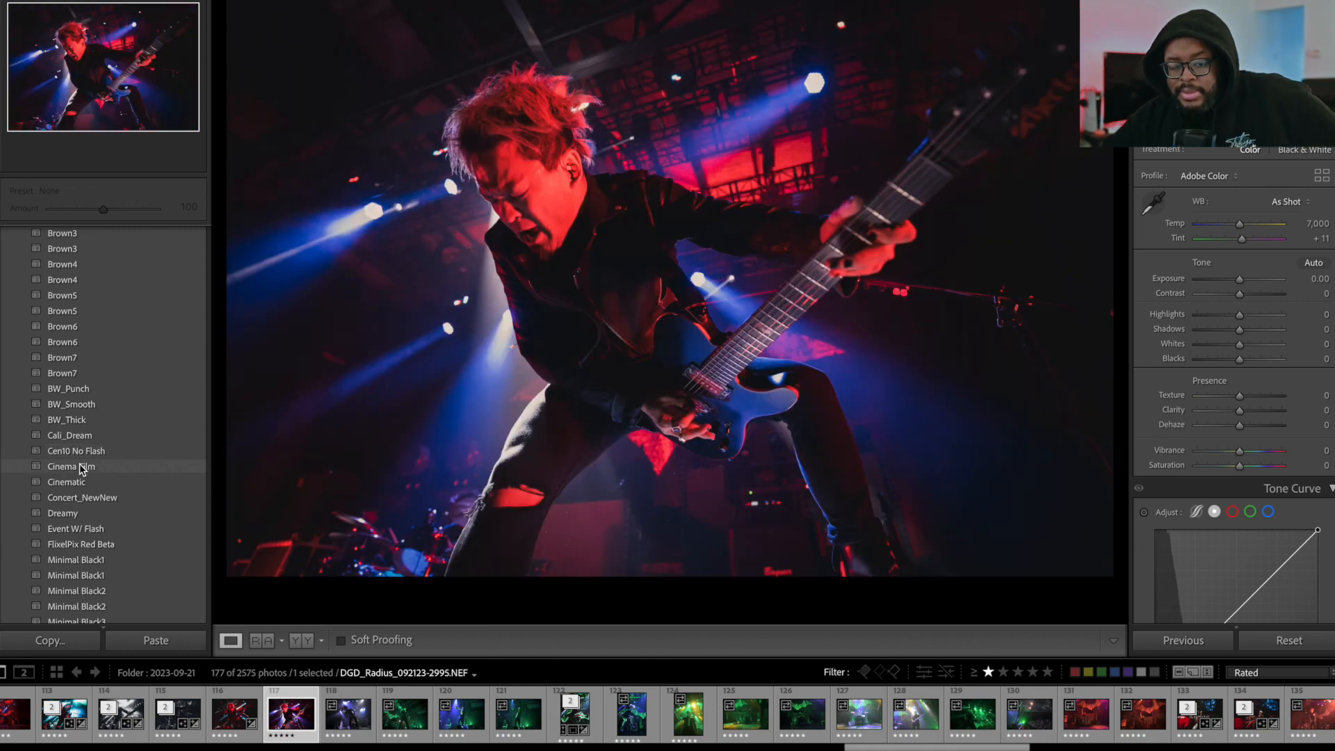
click(82, 467)
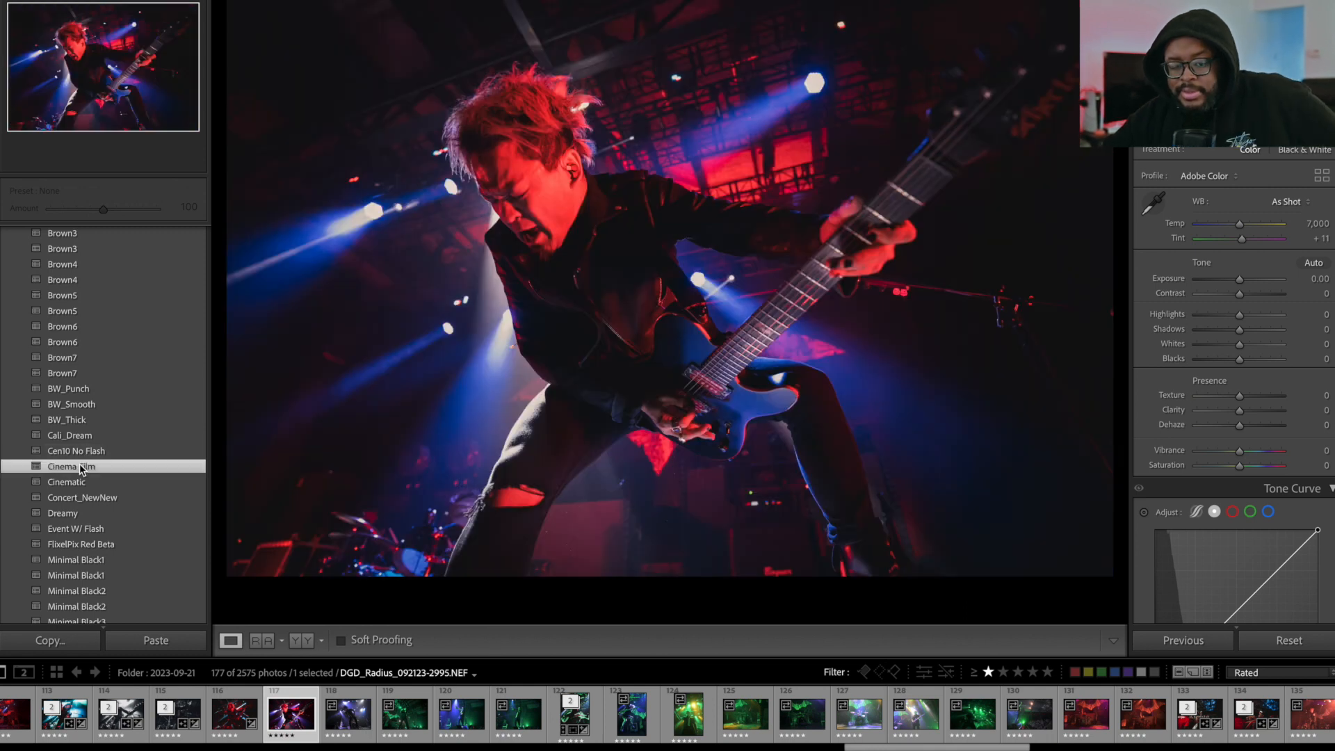
Sample the guitarist's strumming hand as the white balance neutral, raise exposure to +0.65 and compare with the original.
click(1155, 204)
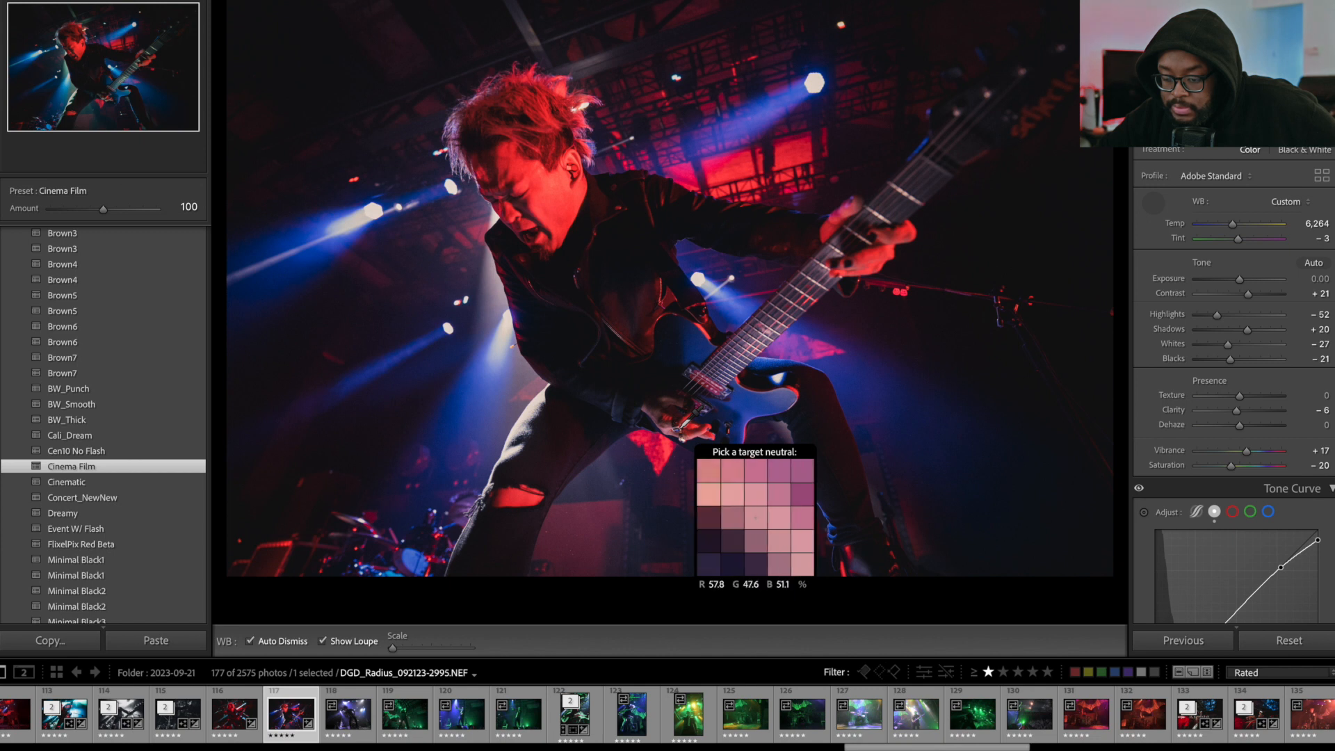
click(680, 427)
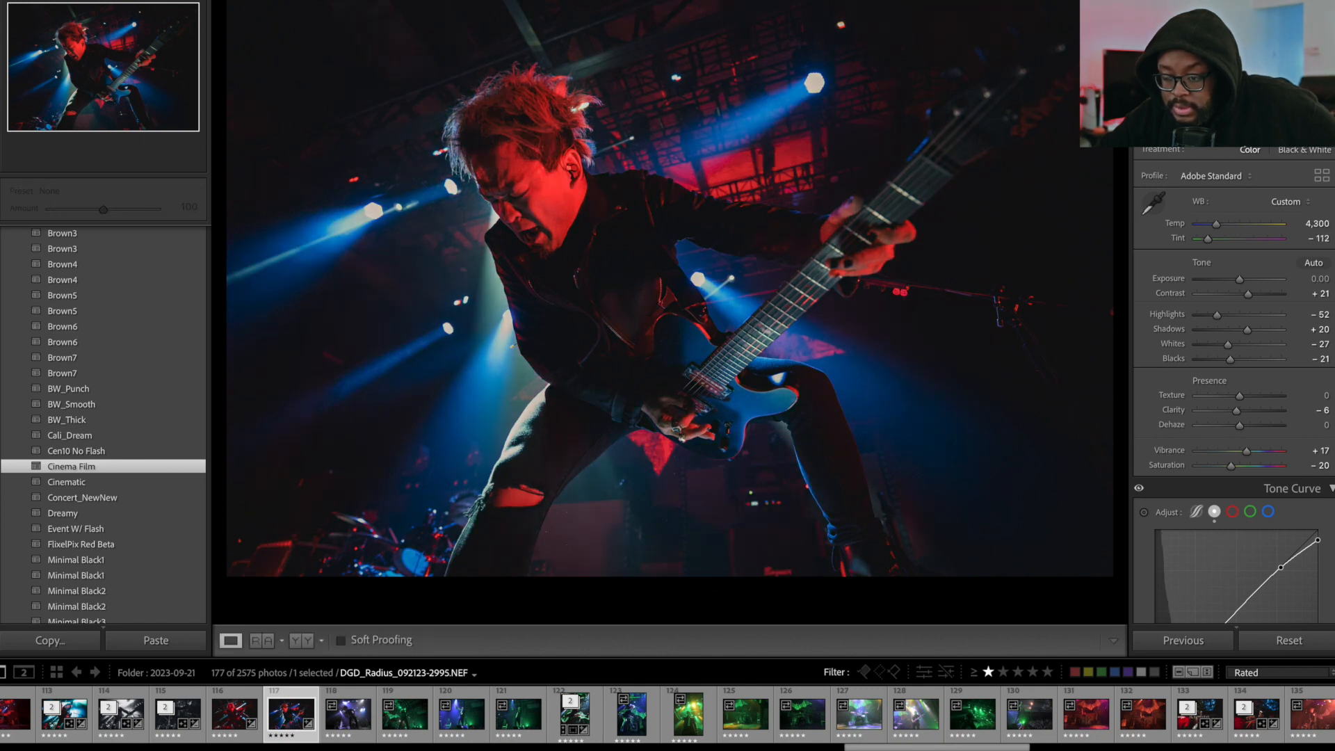
drag(1240, 279, 1247, 282)
key(backslash)
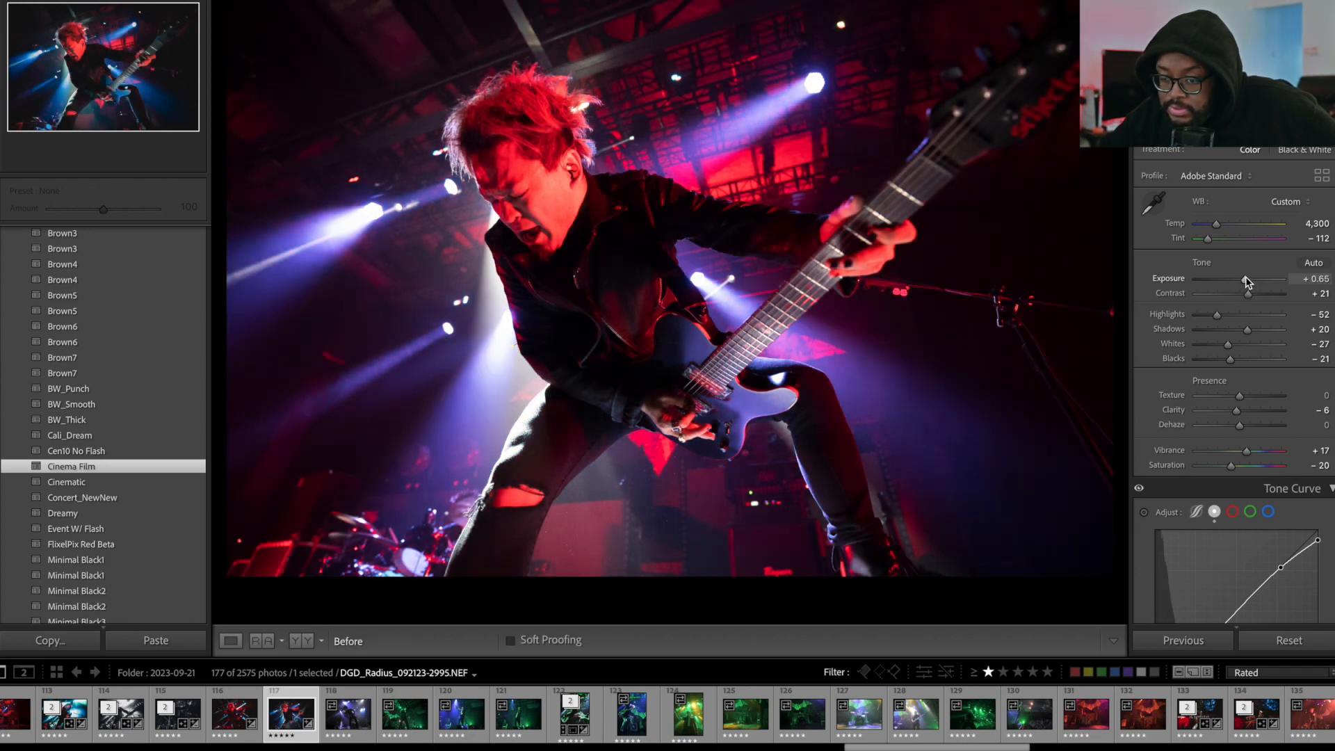
key(backslash)
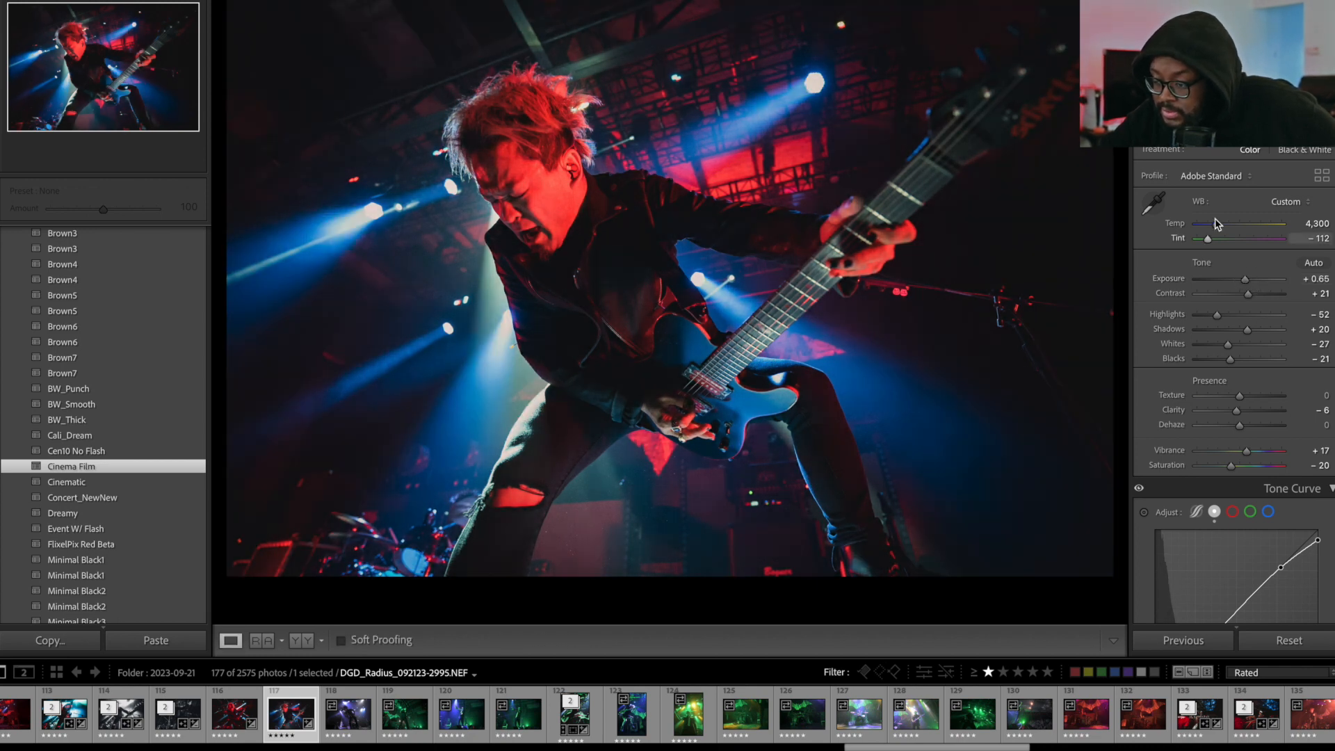
Cool the photo to temperature 2,341 and tint -24, with vibrance at +1 and saturation at -43.
drag(1216, 224, 1235, 249)
scroll(1236, 327, down, 3)
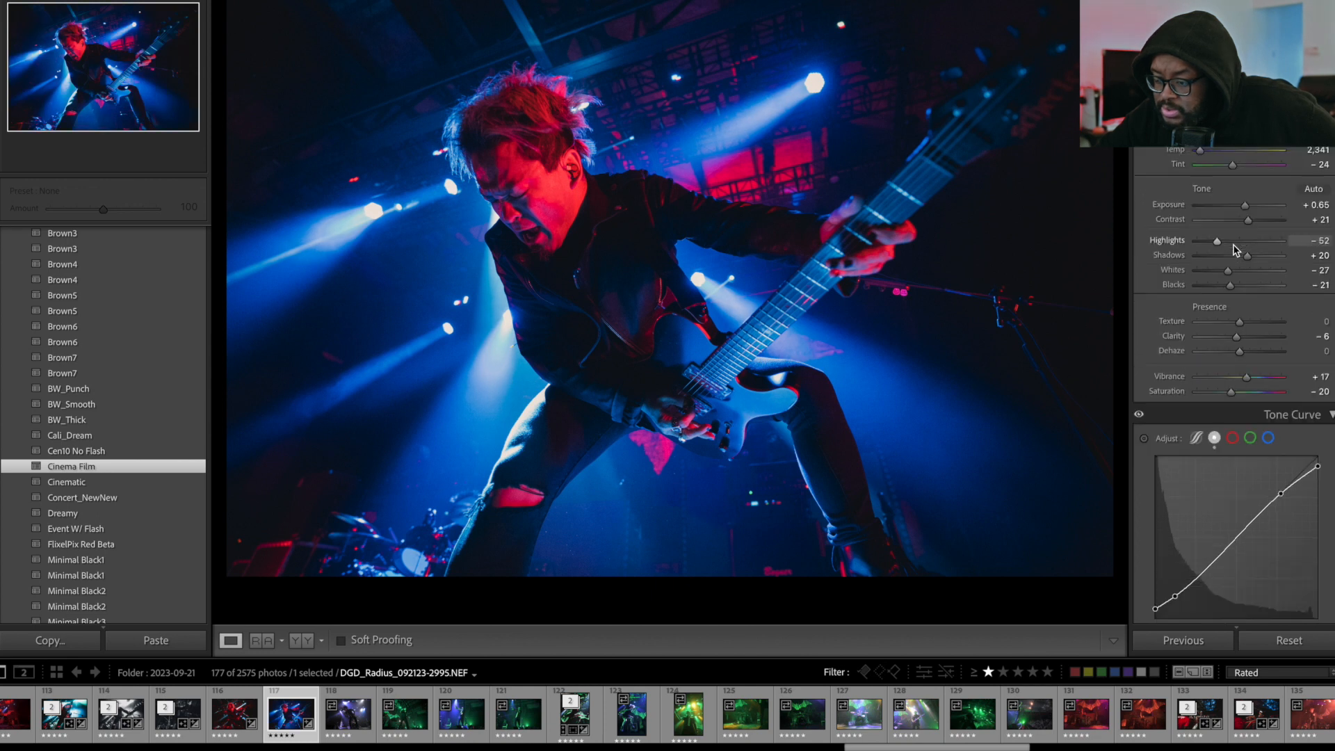
mouse_move(1231, 359)
mouse_down()
mouse_move(1220, 363)
mouse_move(1227, 346)
mouse_move(1241, 349)
mouse_up()
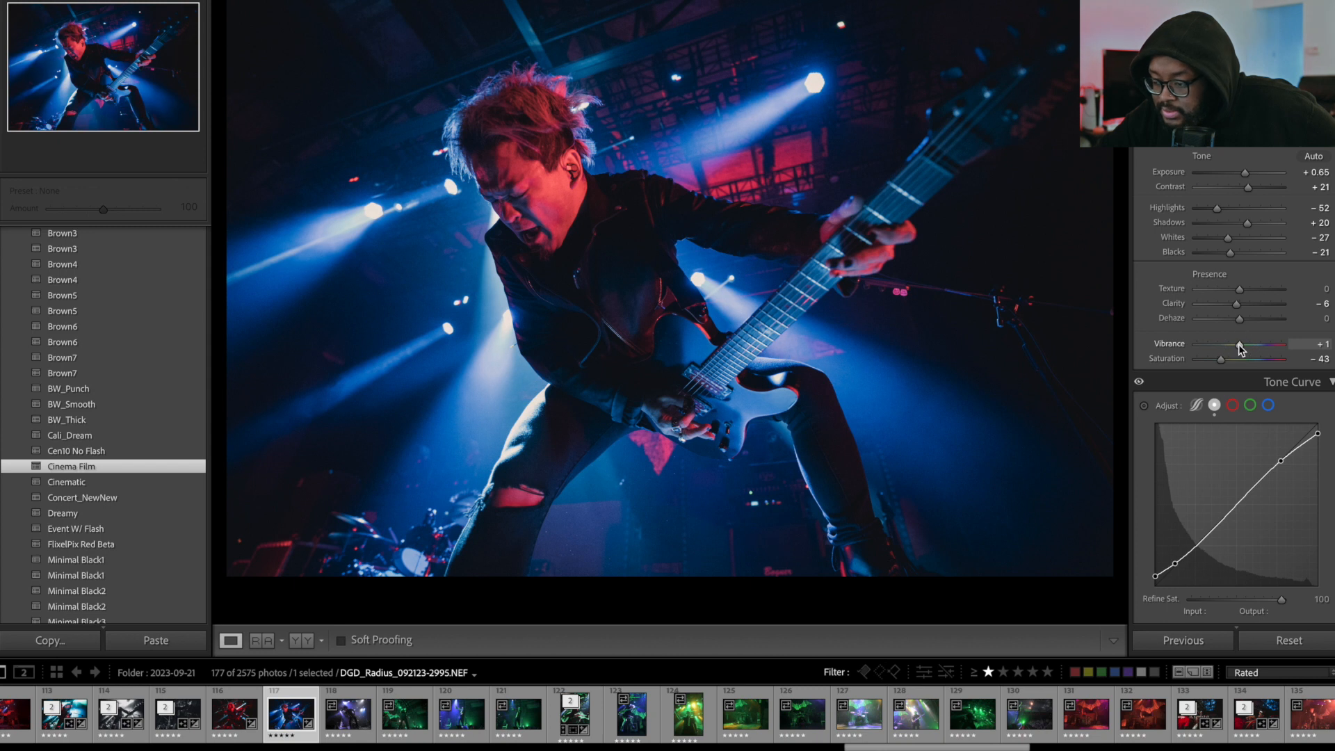
Soften the tone curve's contrast by moving its shadow point up along the curve and lowering its highlight point at input 191.
drag(1176, 562, 1196, 547)
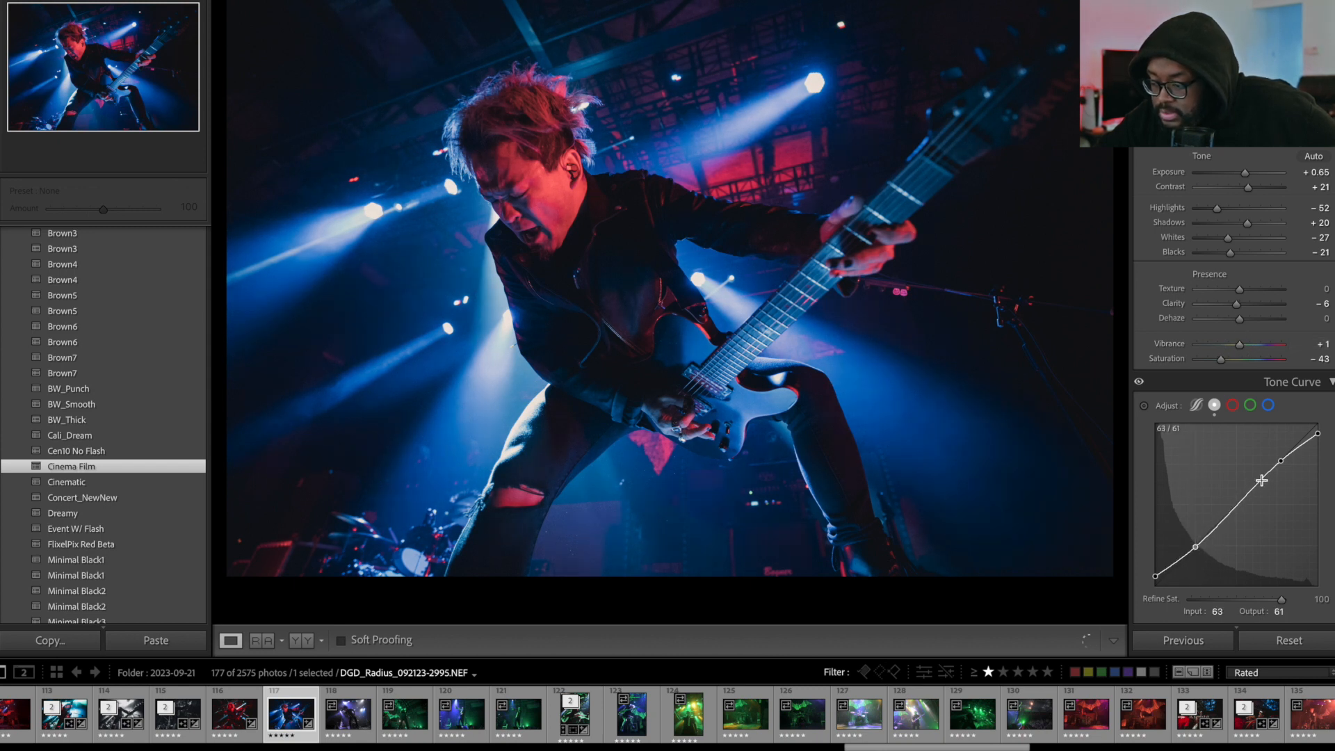
drag(1281, 460, 1278, 470)
Sample the guitarist's face with the targeted saturation adjustment to set red saturation to -10 and orange to +14.
scroll(1277, 470, down, 6)
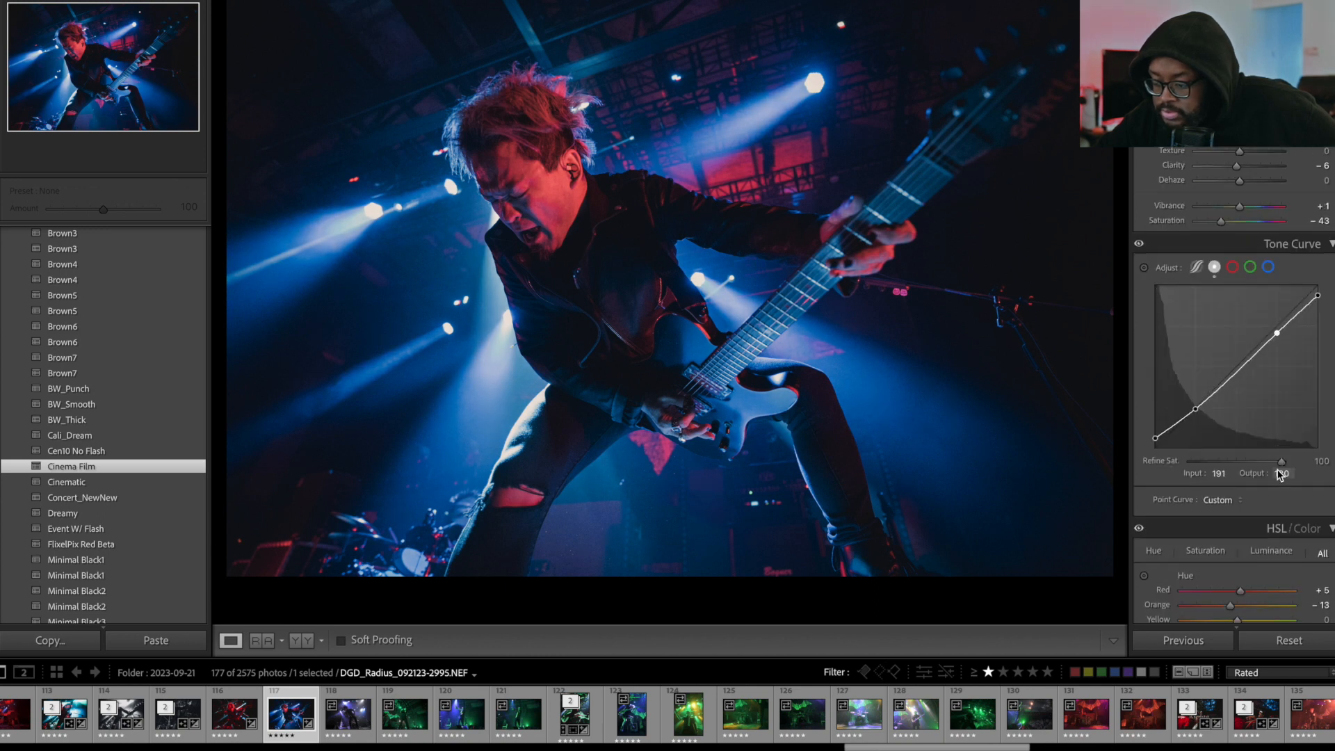
click(1144, 313)
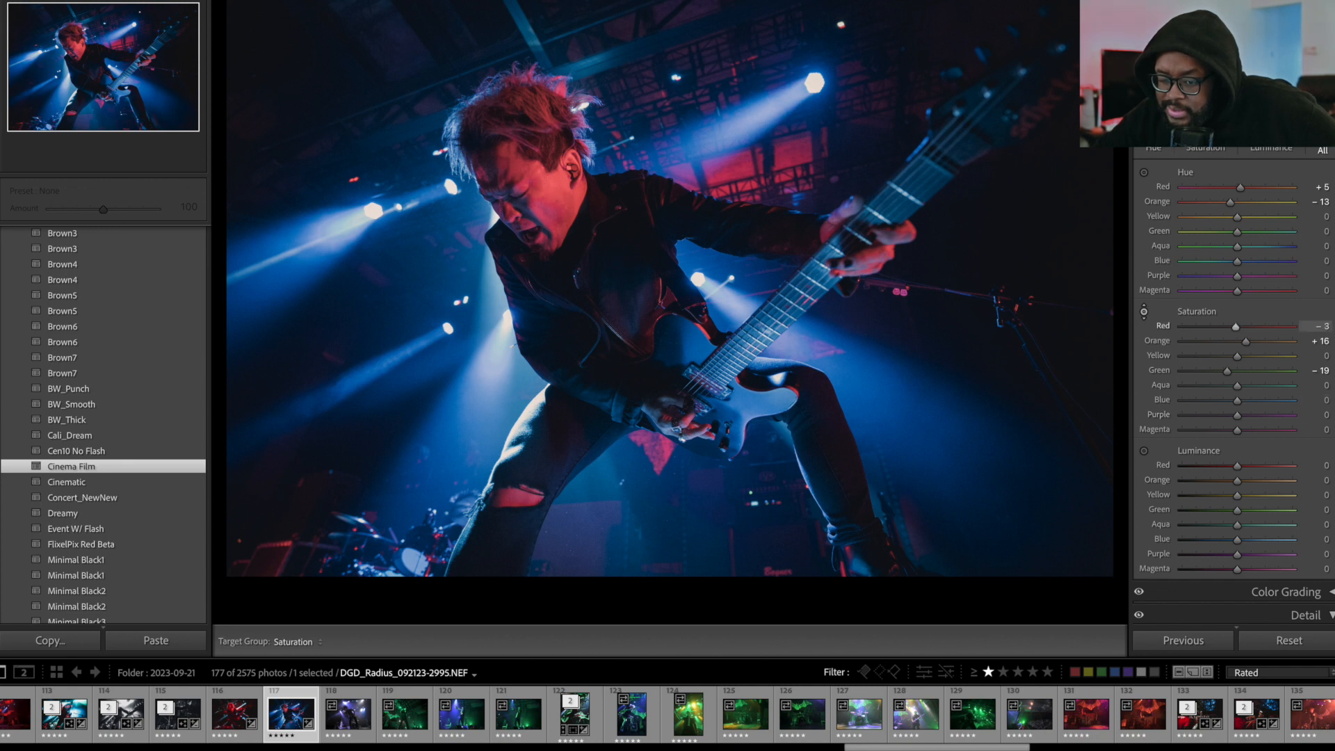
drag(536, 188, 543, 184)
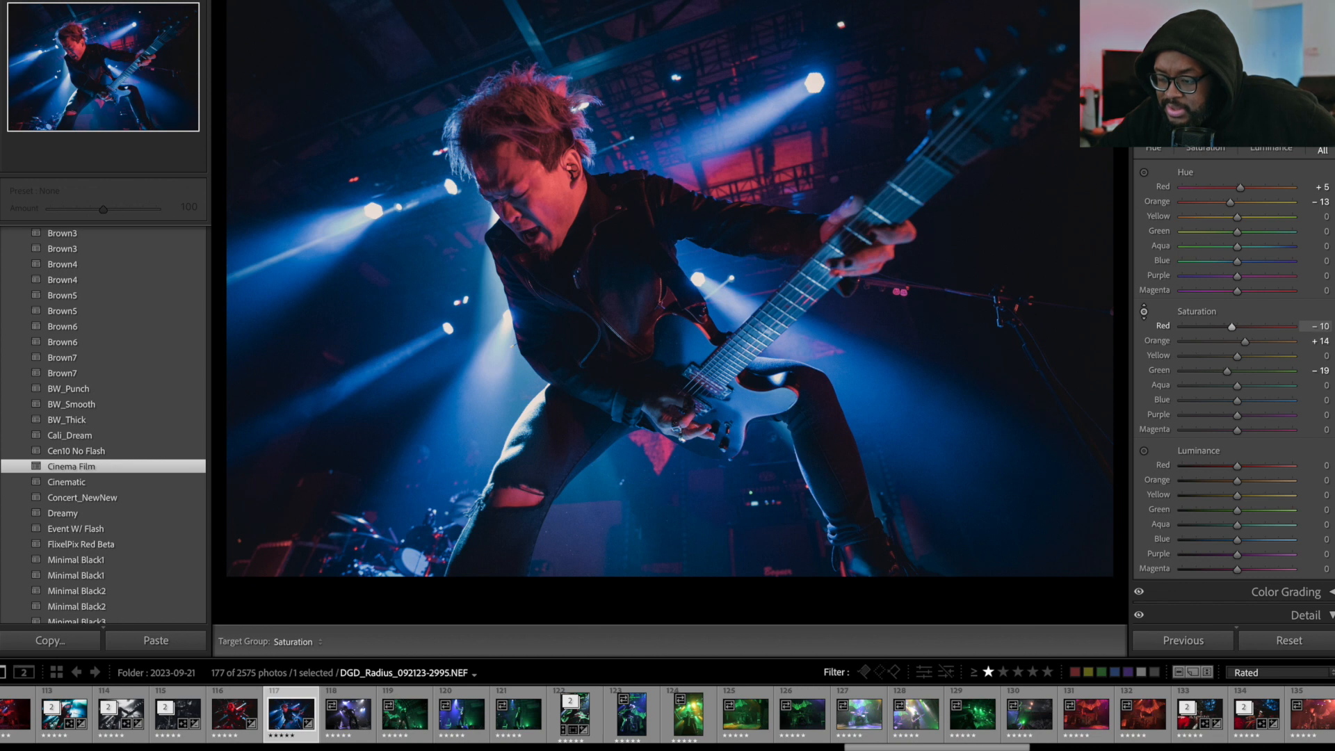
Sample the guitarist's face to set red hue to +18, orange hue to -9, red luminance to +13 and magenta luminance to +4, and compare with the original.
click(1144, 173)
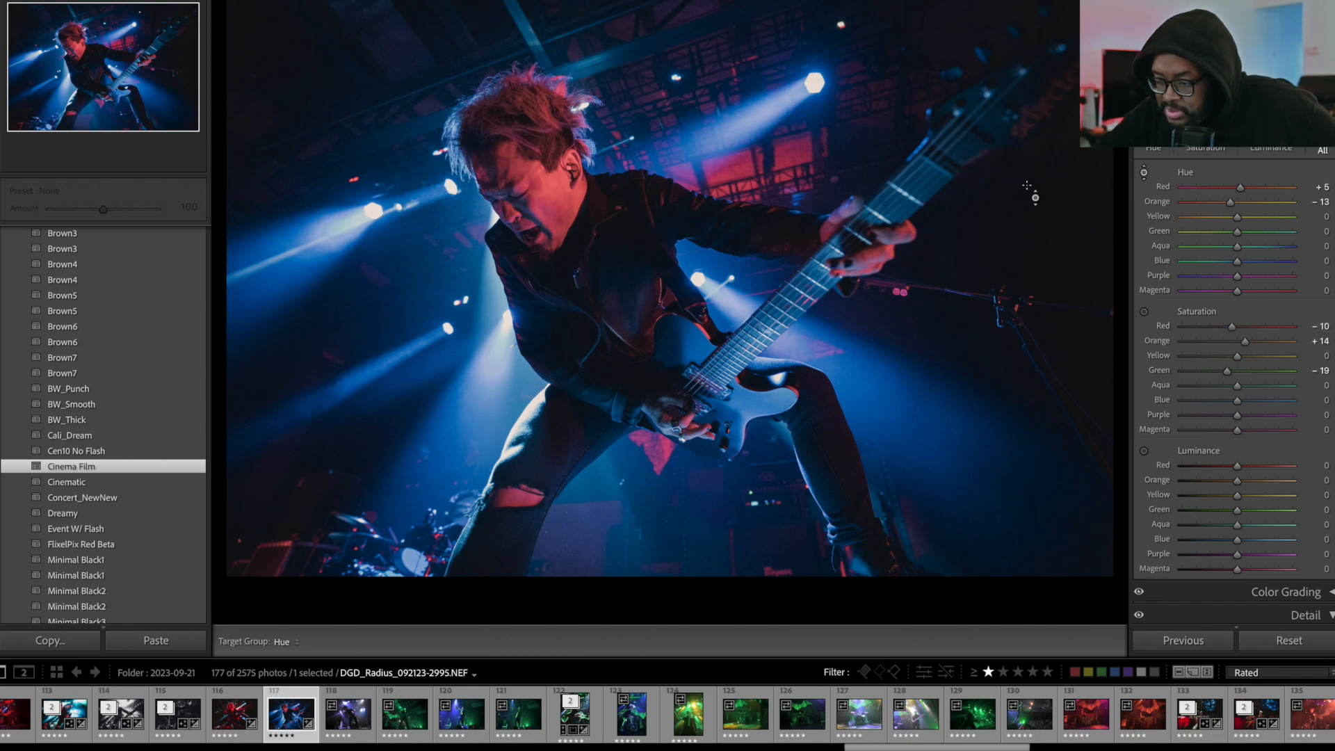
drag(542, 202, 543, 187)
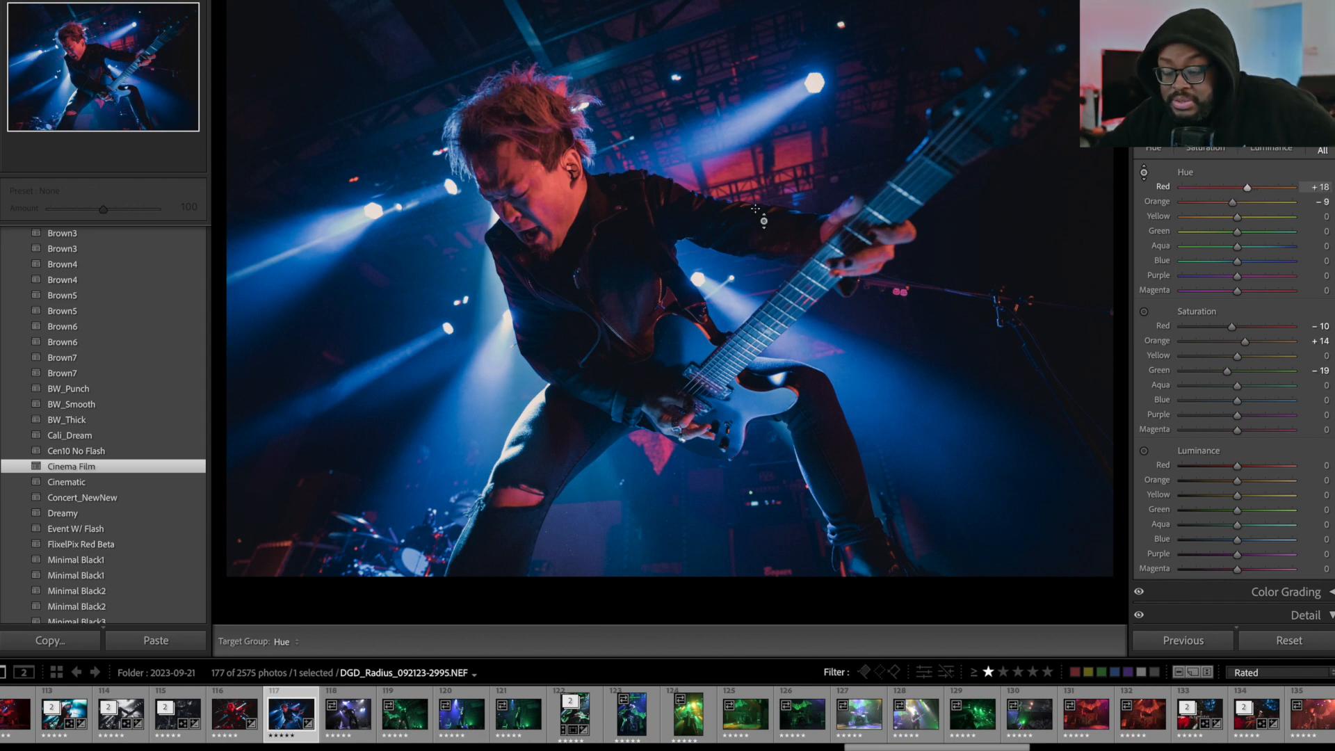
click(1144, 452)
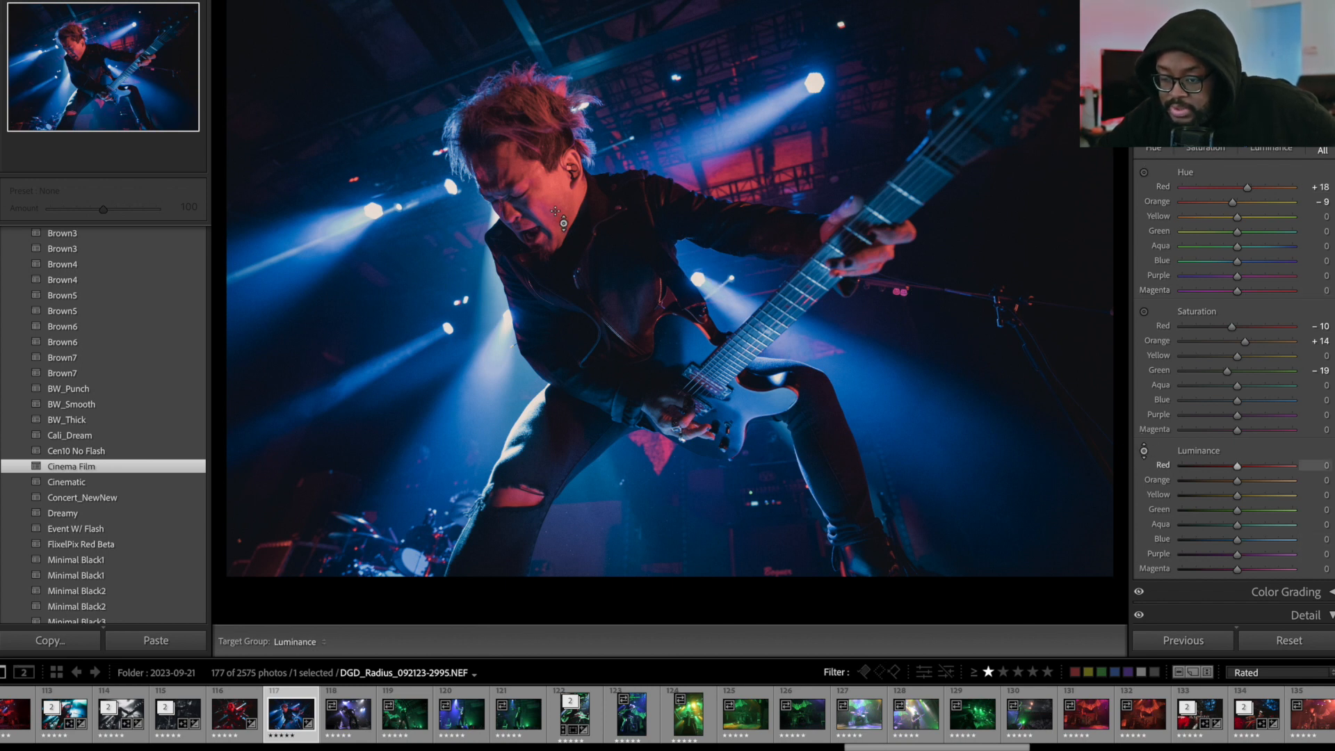
drag(549, 202, 545, 230)
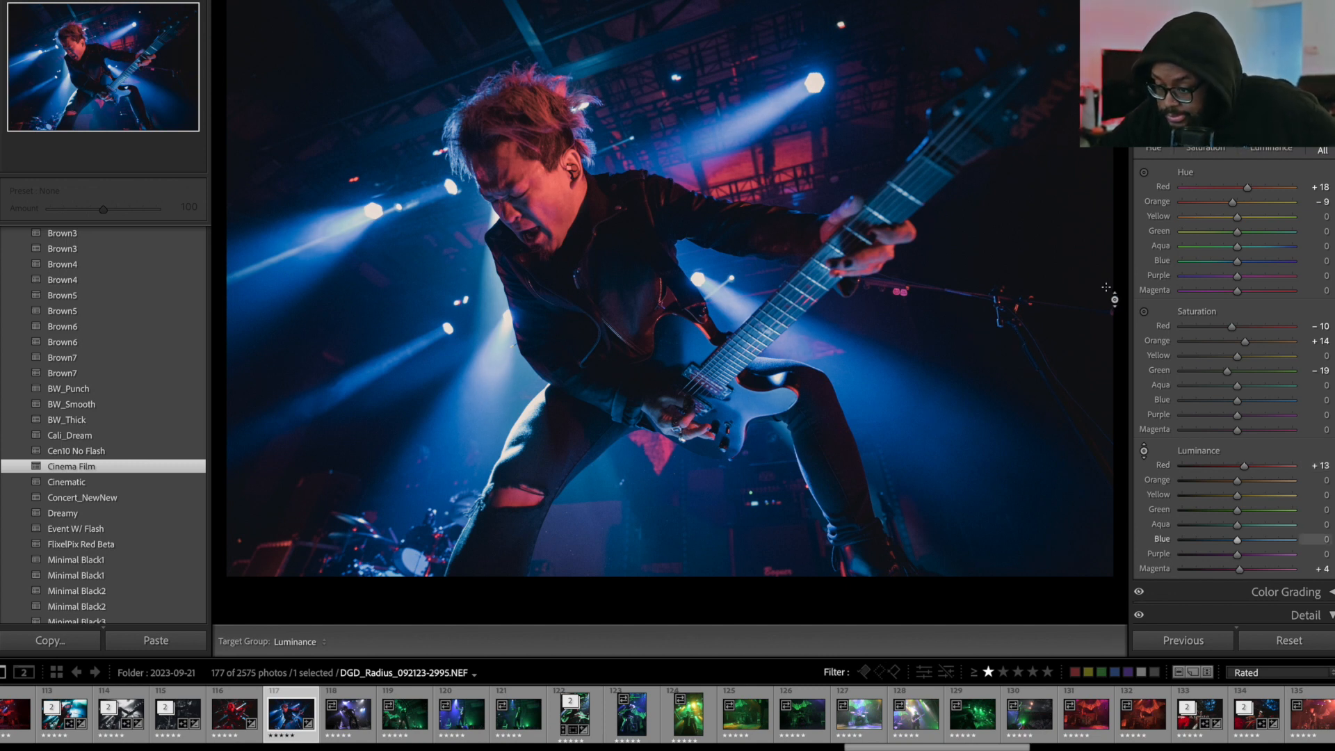
key(backslash)
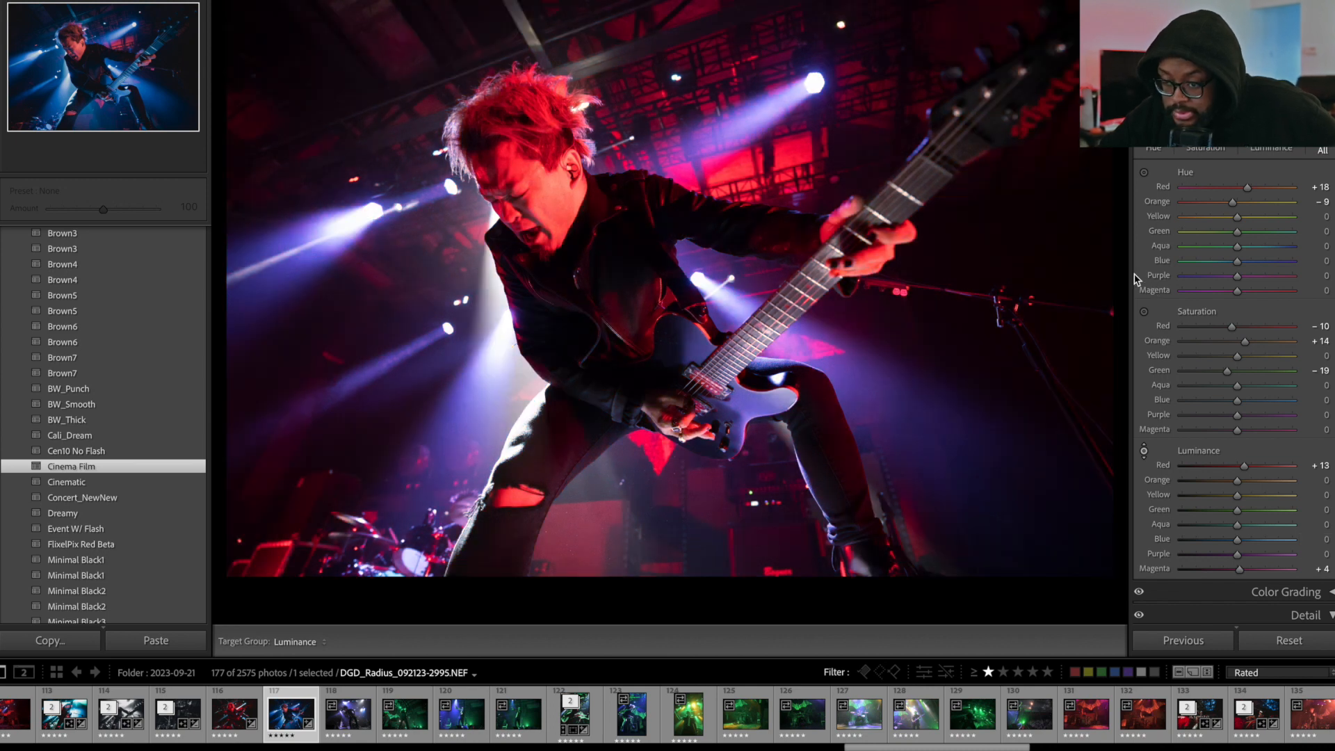
key(backslash)
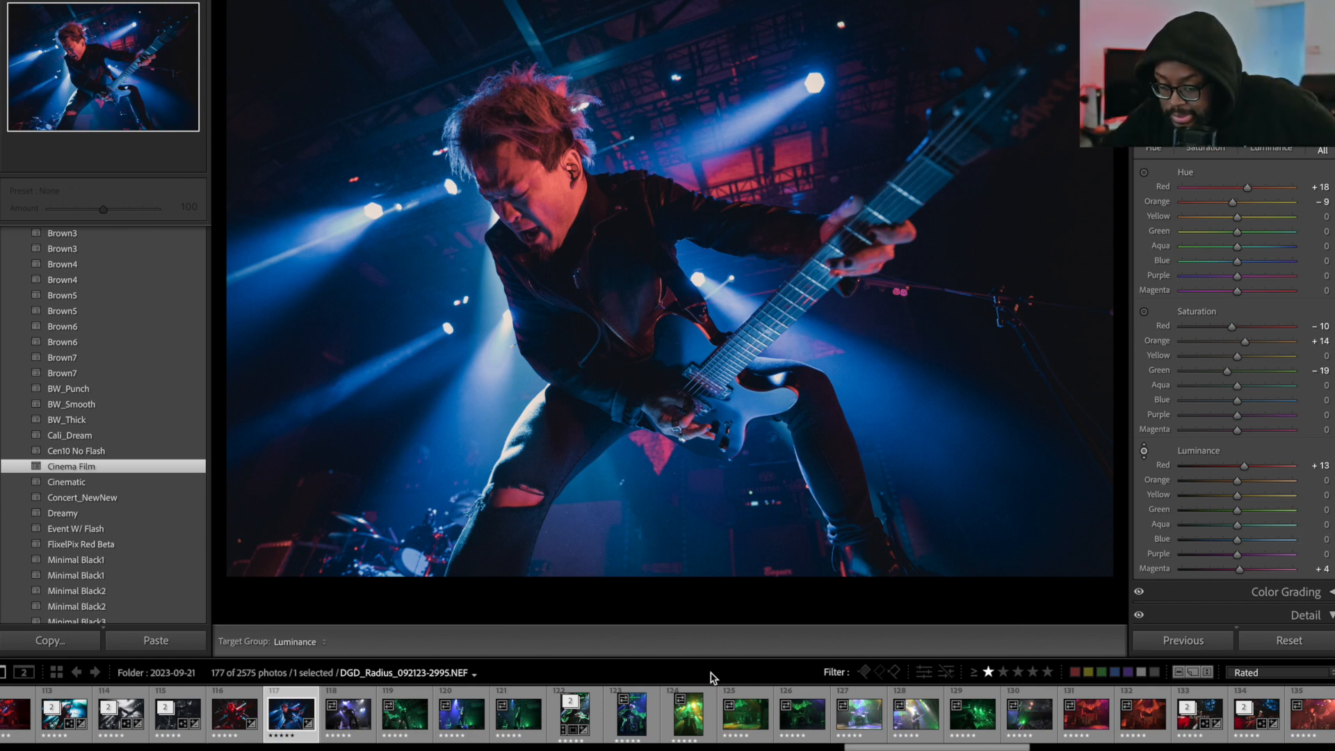
Open the red-lit guitarist photo DGD_Radius_092123-2993.NEF and compare its edit with the original.
click(233, 727)
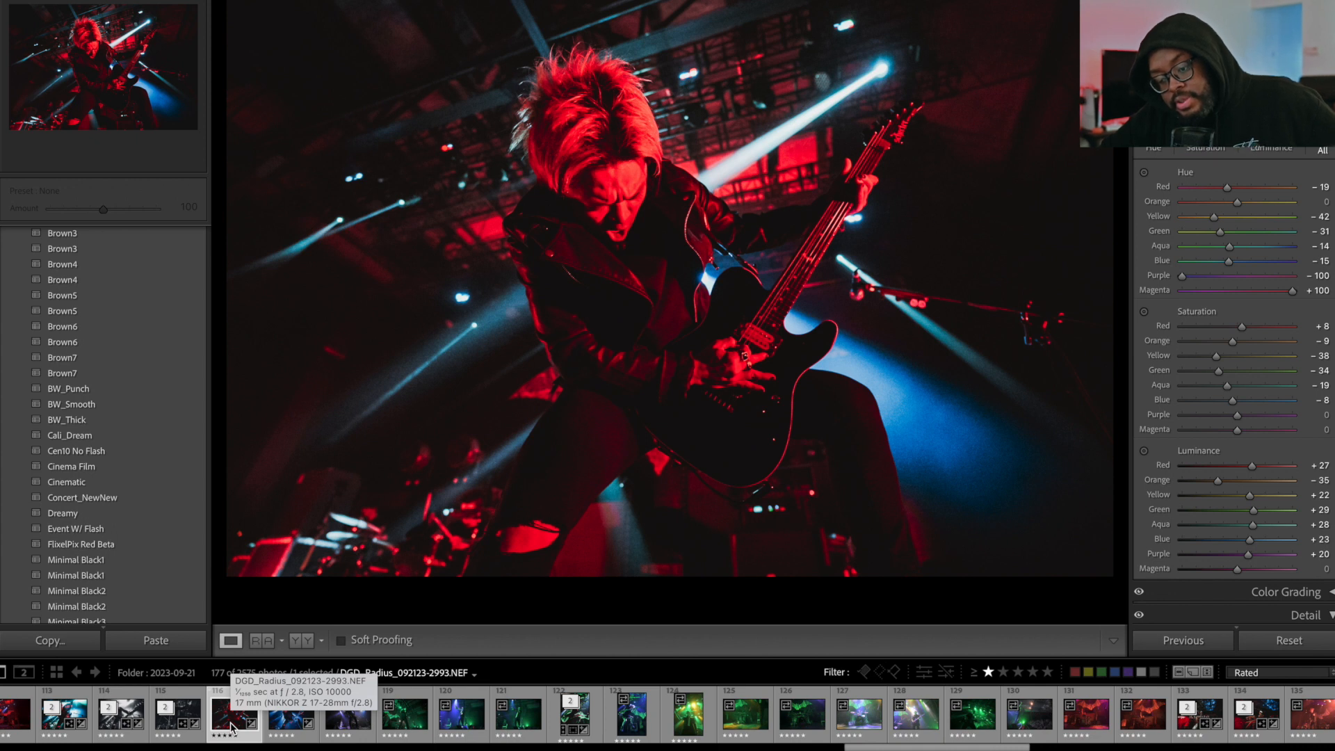
key(backslash)
key(backslash)
key(backslash)
key(backslash)
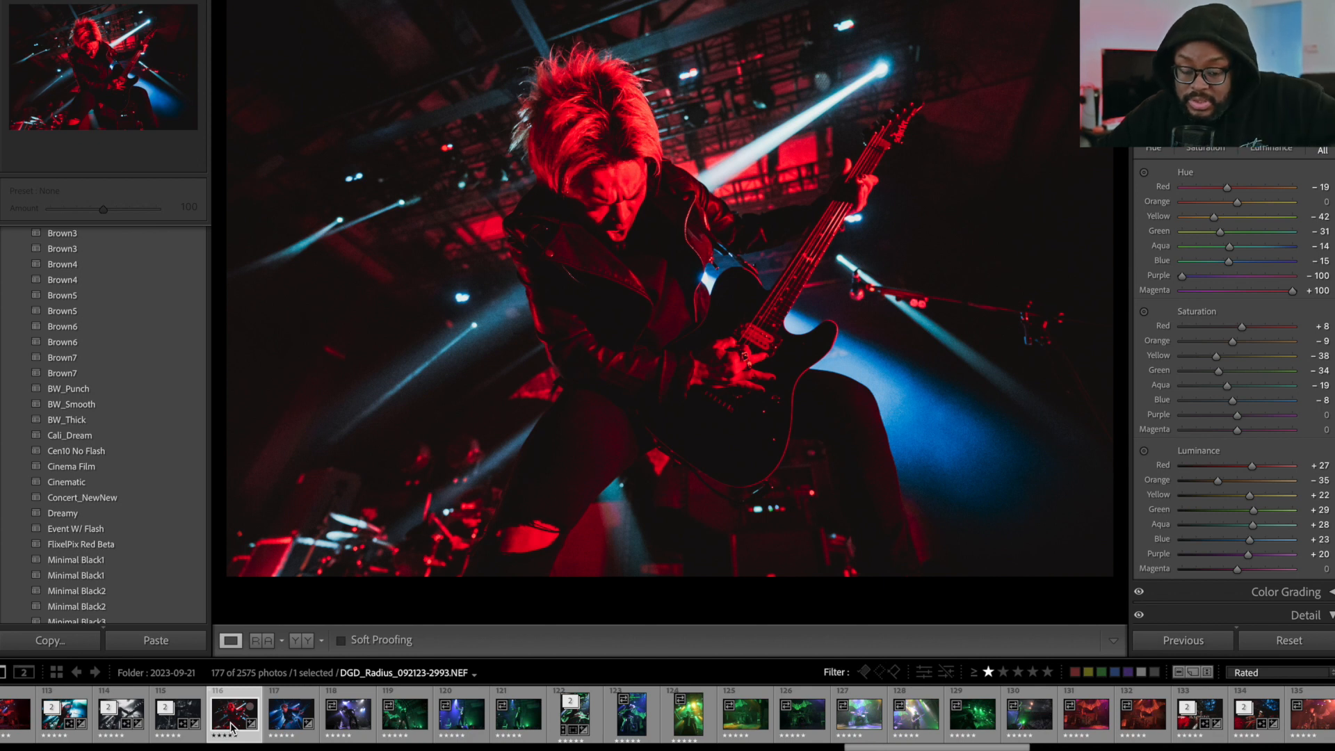
Preview presets on the red-lit guitarist photo, from Concert_NewNew through the Studio group's Black and White.
click(105, 499)
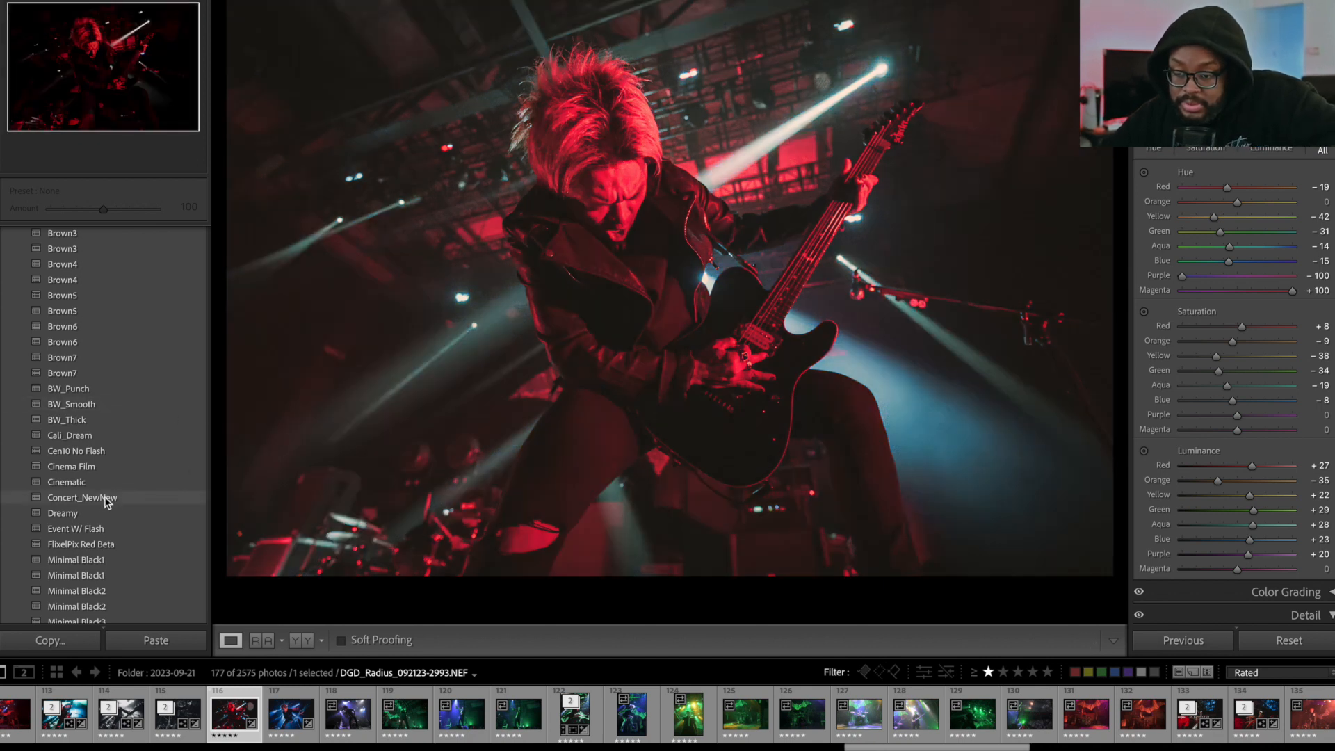
scroll(158, 544, down, 5)
scroll(156, 542, down, 10)
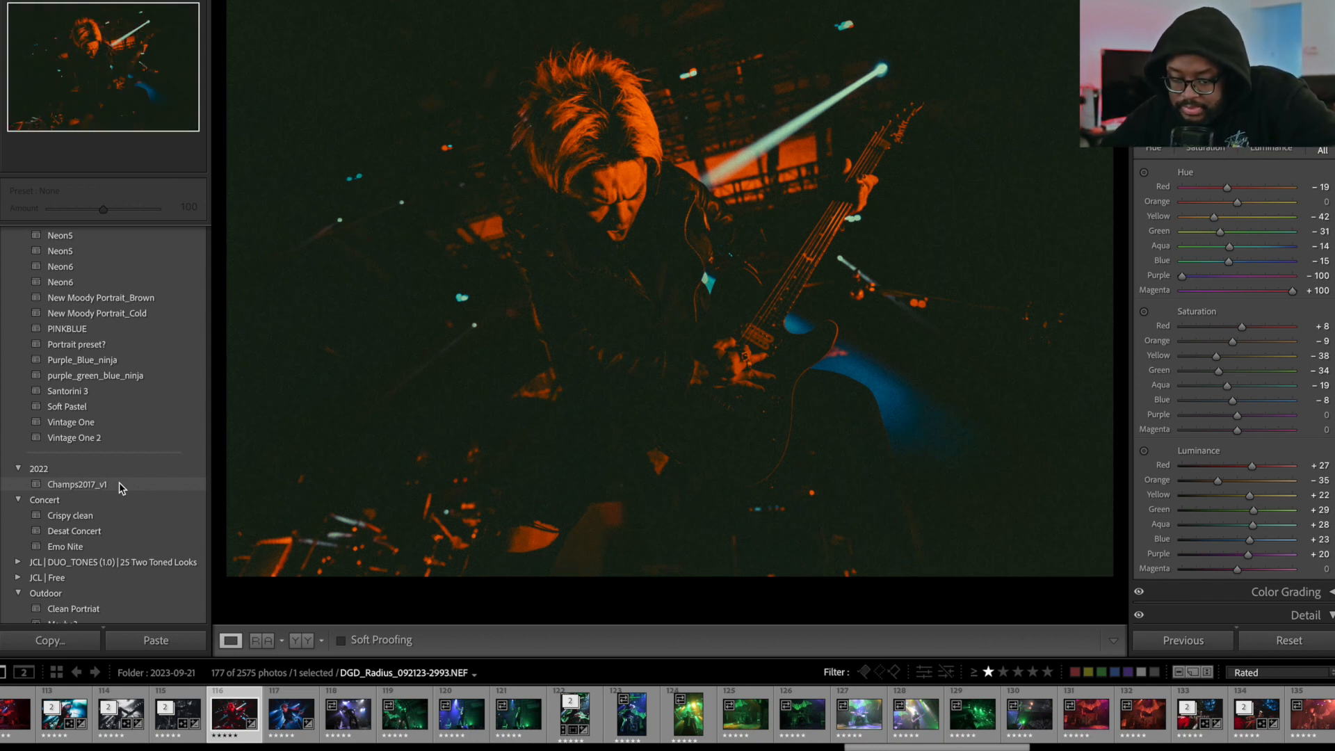
scroll(120, 487, down, 5)
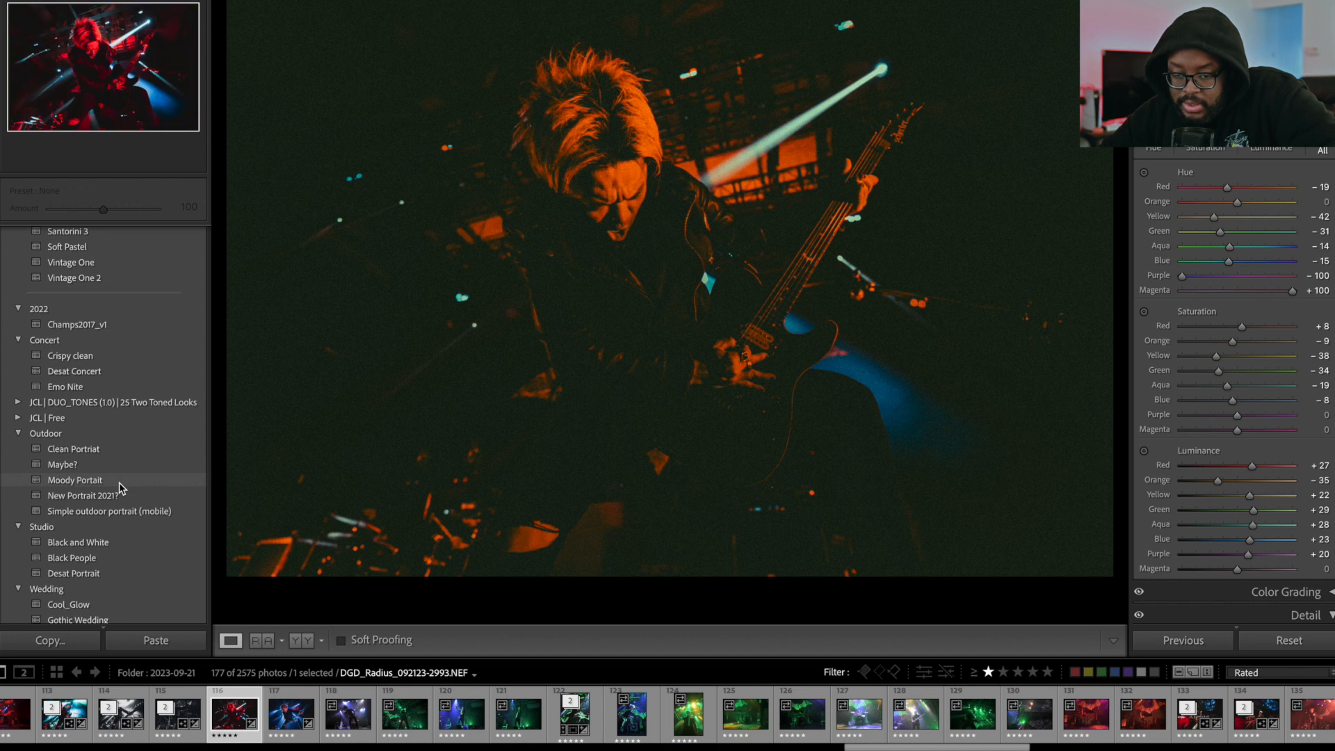
scroll(119, 487, down, 1)
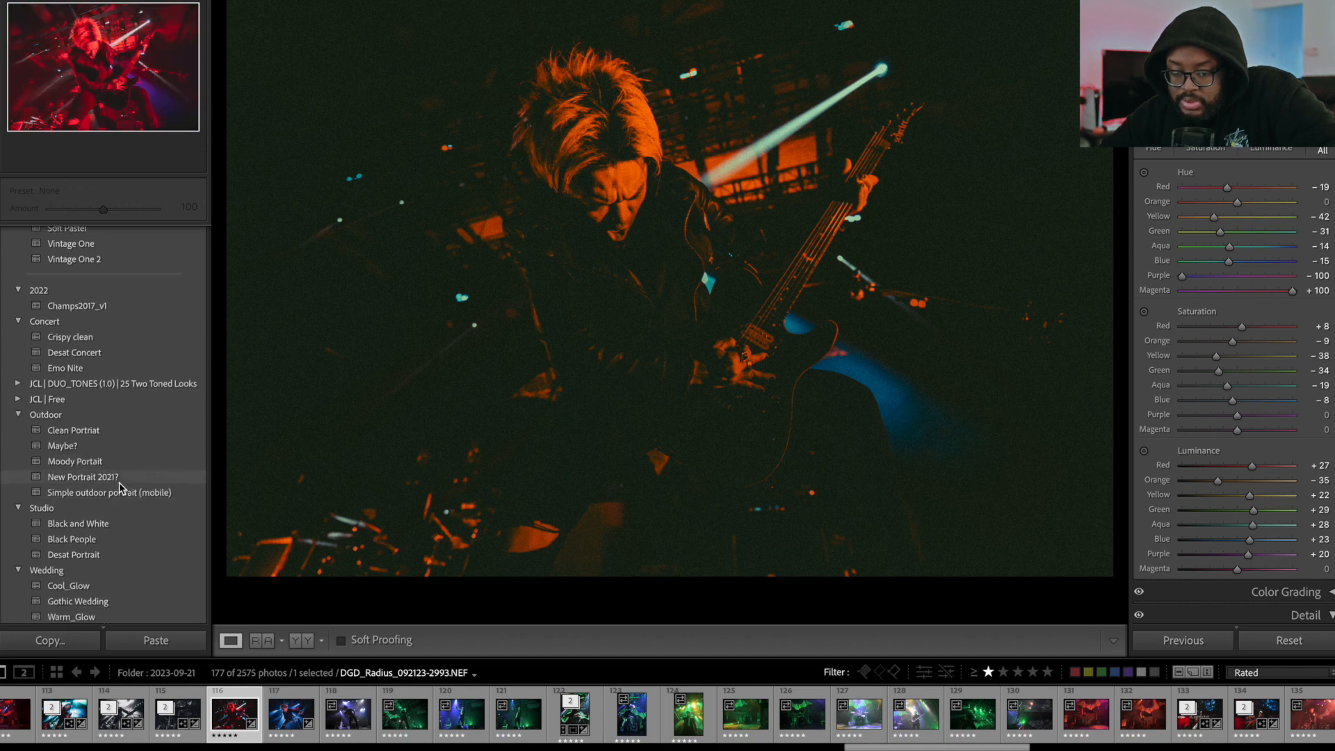
scroll(119, 483, down, 3)
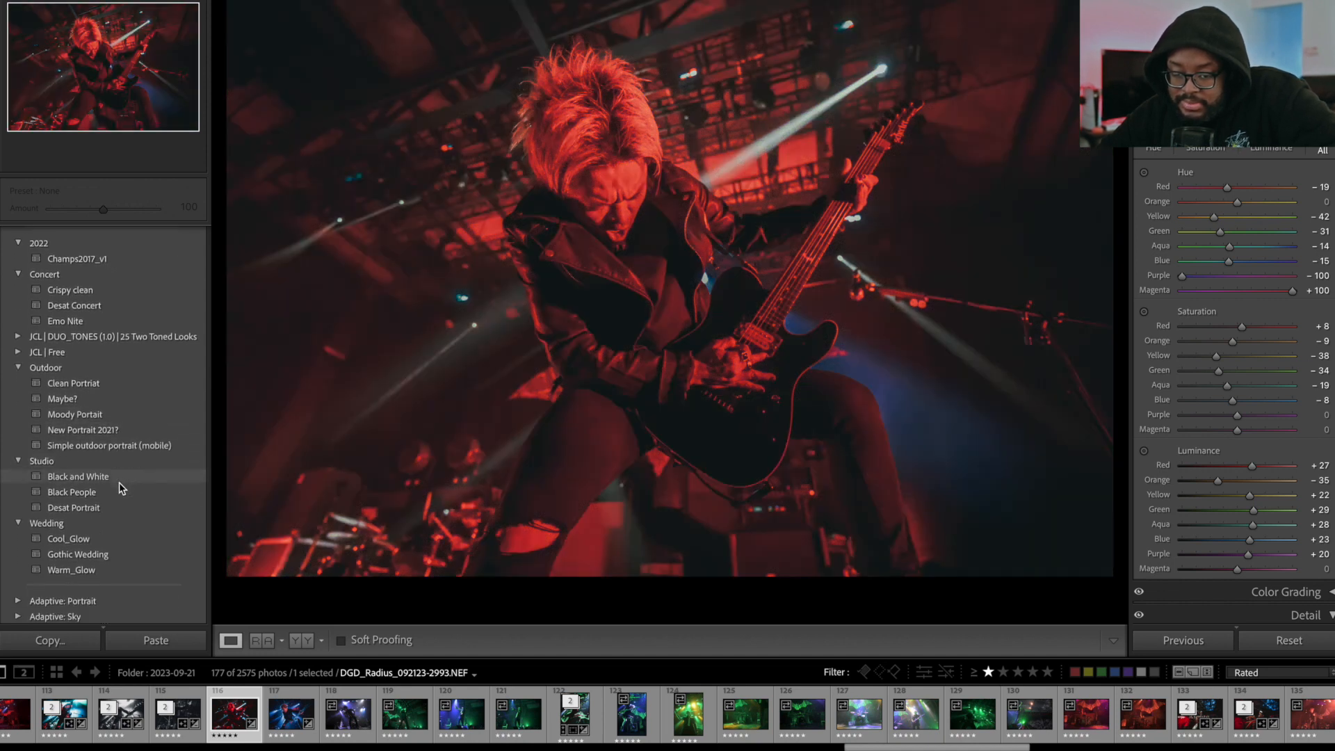
scroll(119, 482, up, 1)
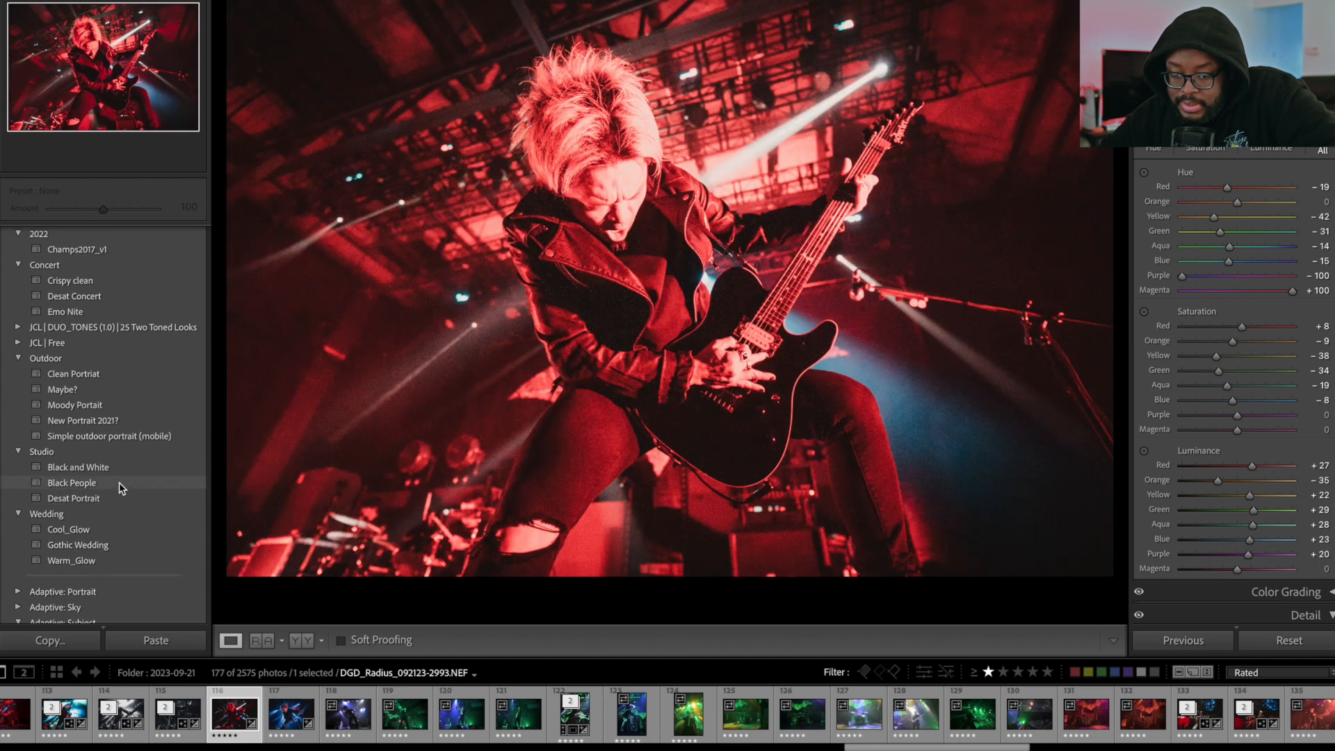
scroll(119, 482, up, 1)
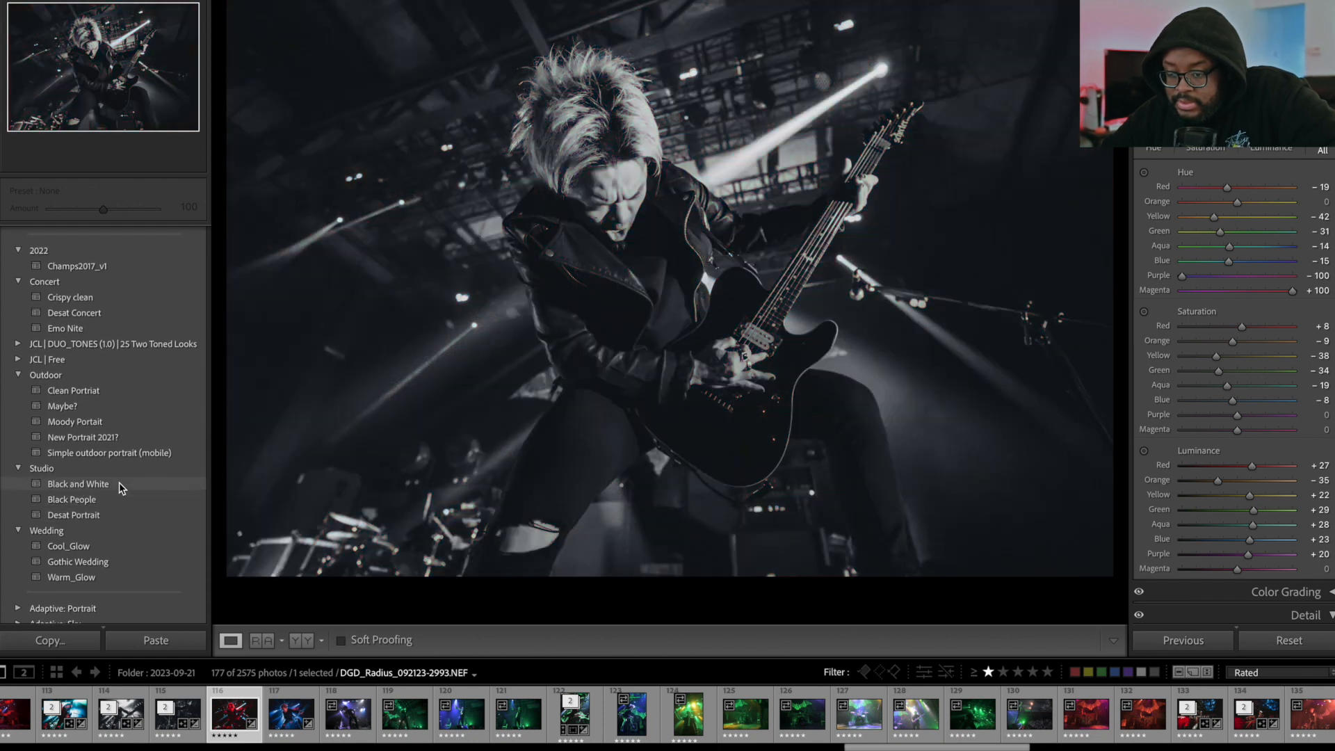
click(162, 725)
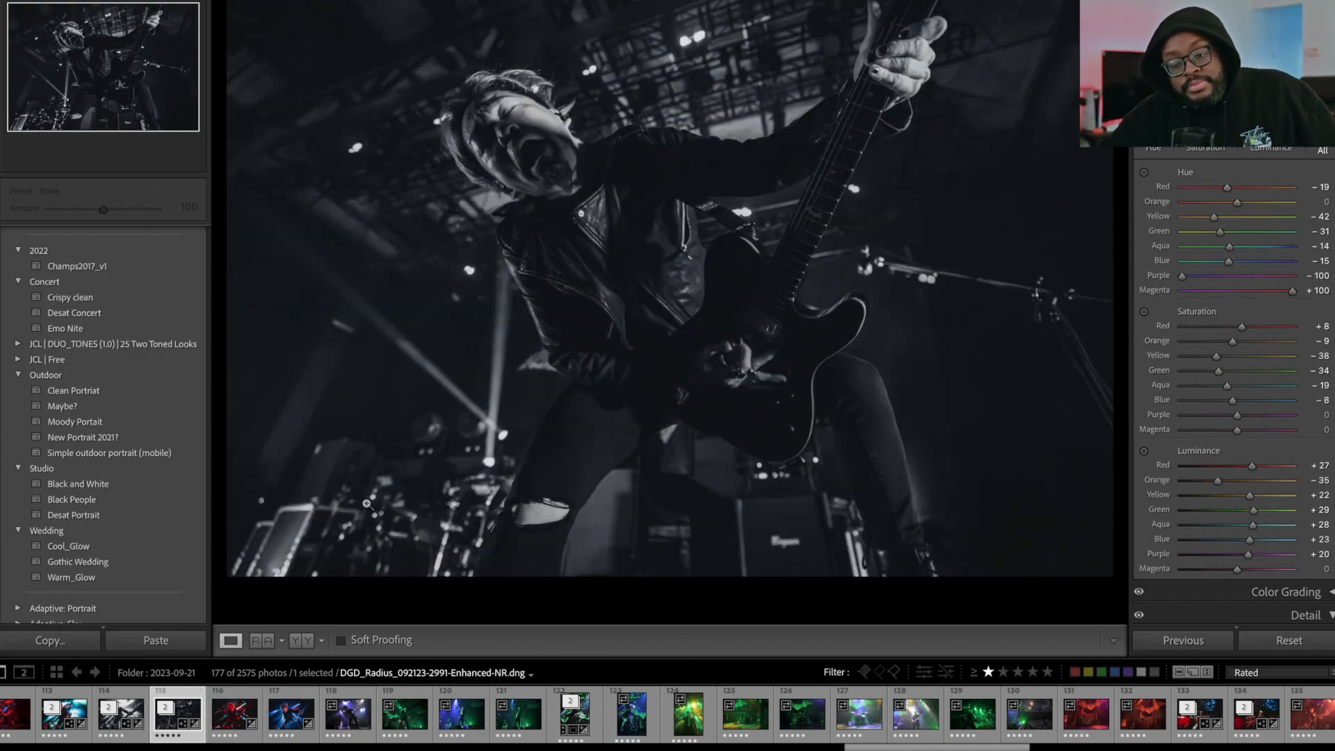
key(backslash)
key(backslash)
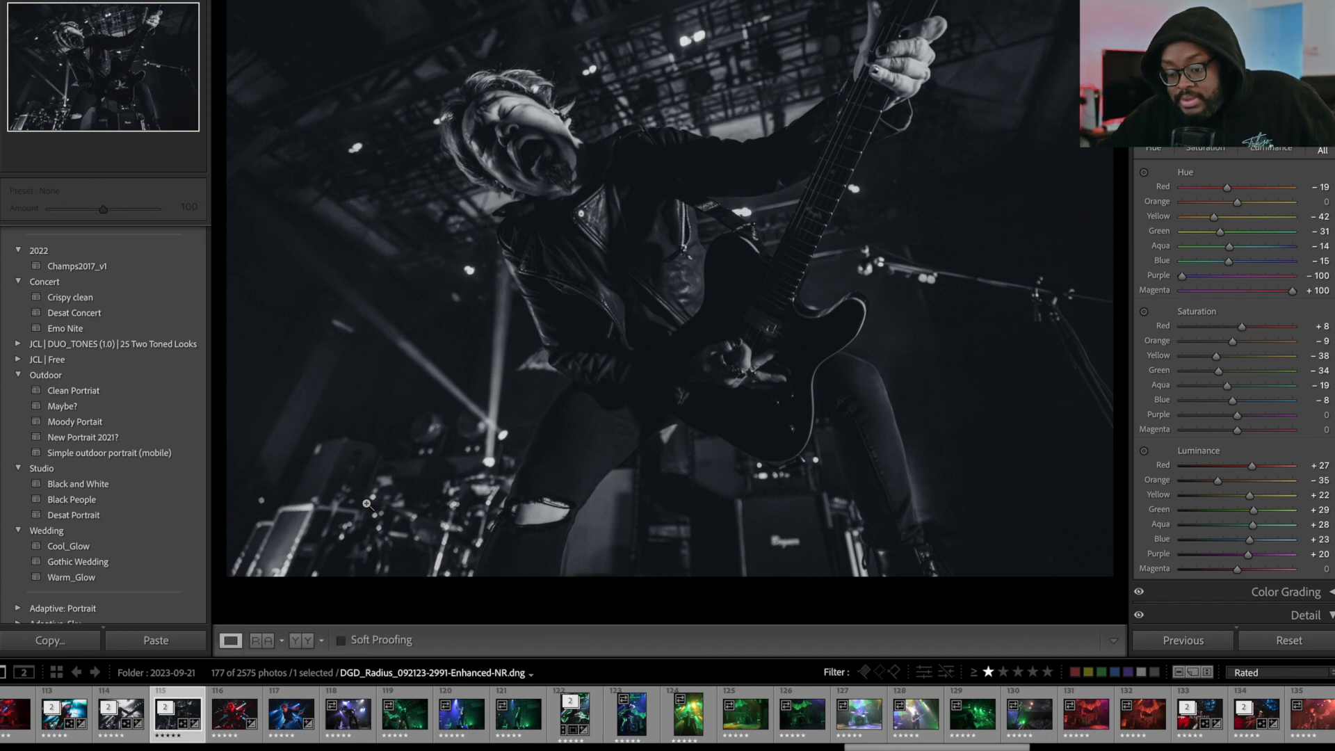
key(backslash)
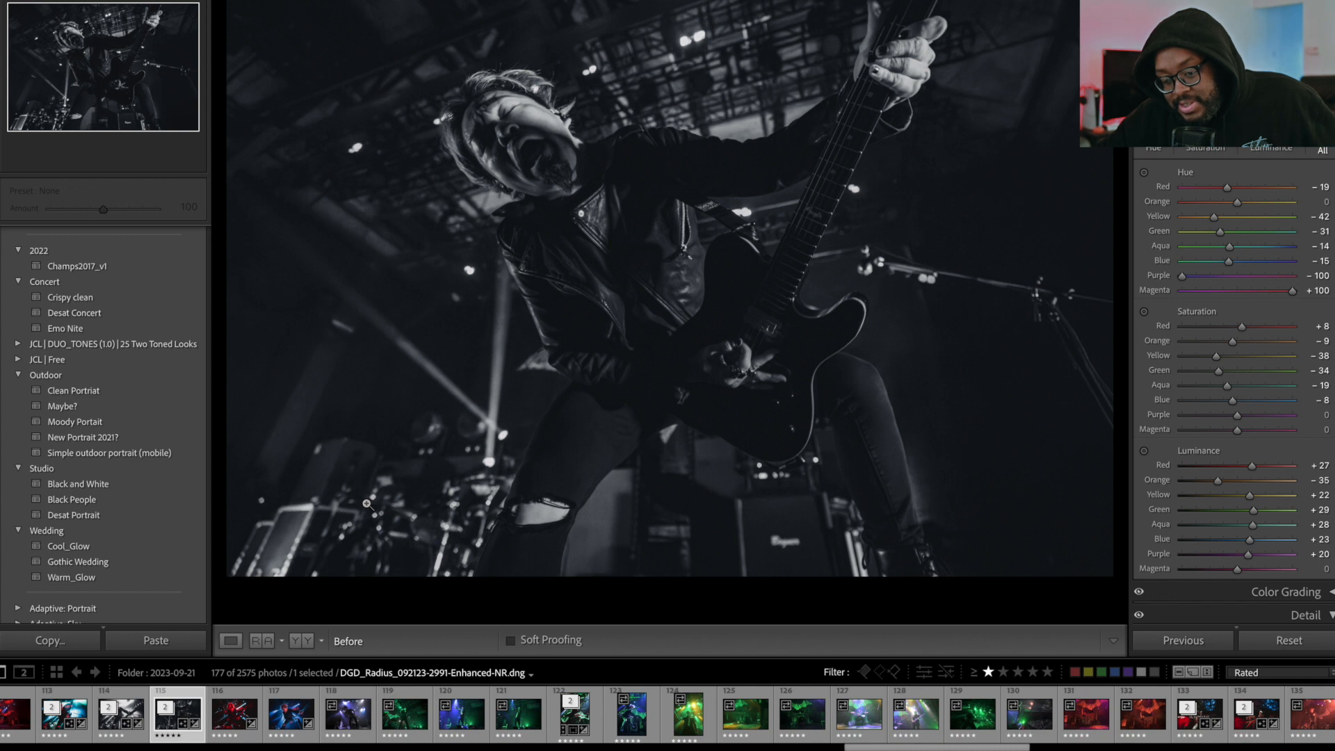
key(backslash)
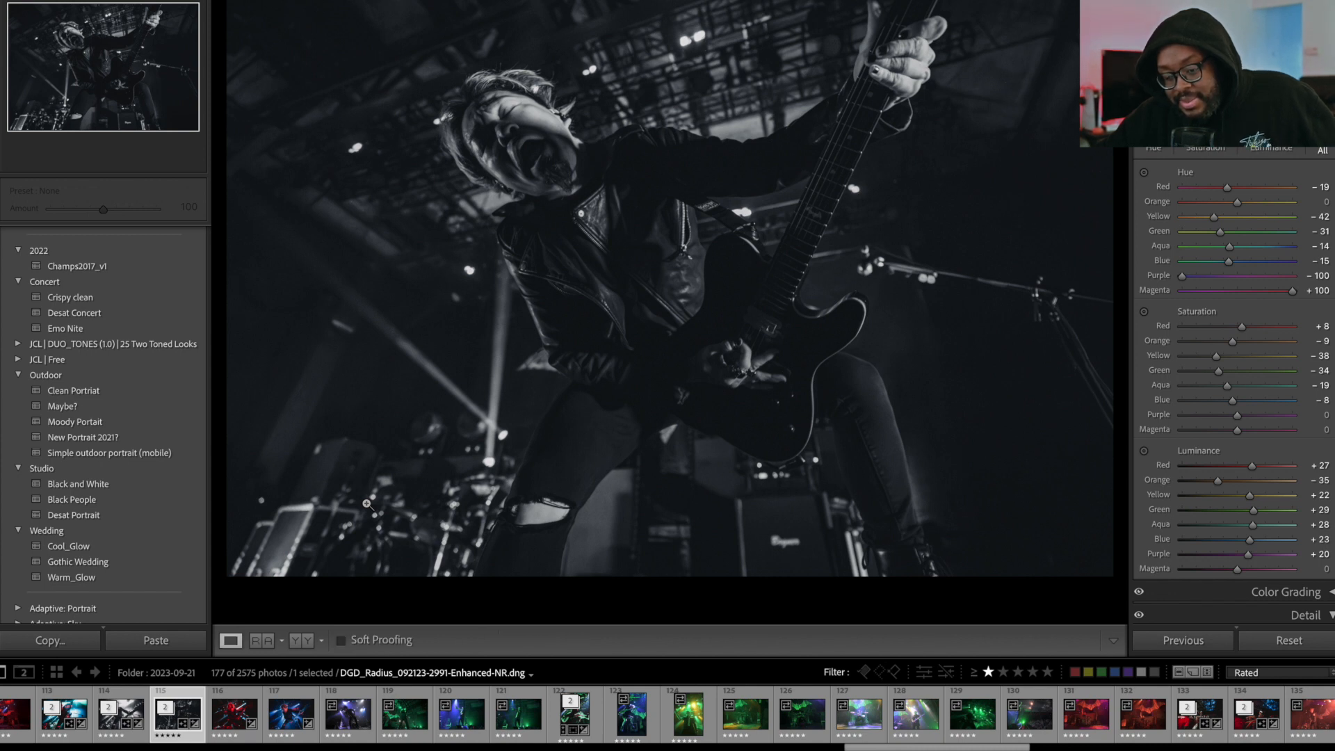
Expand the photo's stack, compare DGD_Radius_092123-2991.NEF with its unedited version, and return to the Enhanced-NR copy.
click(165, 708)
click(213, 717)
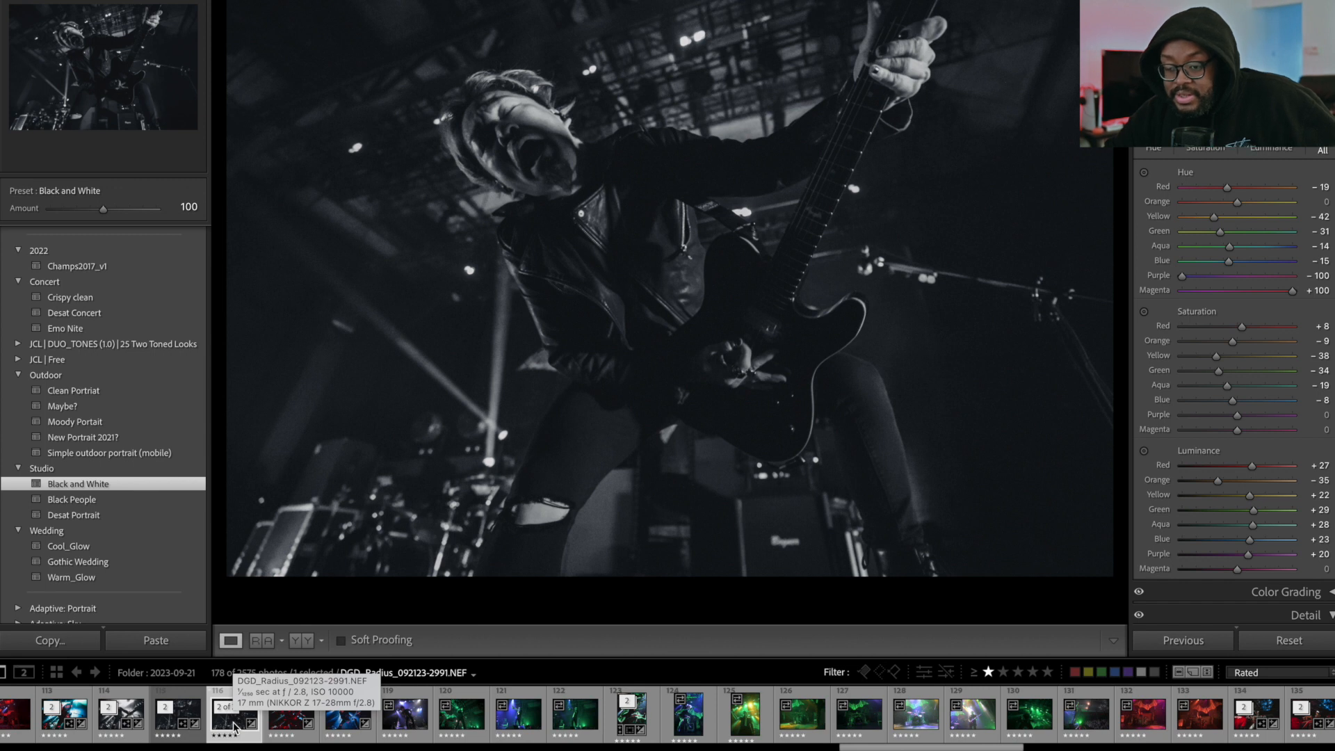
key(backslash)
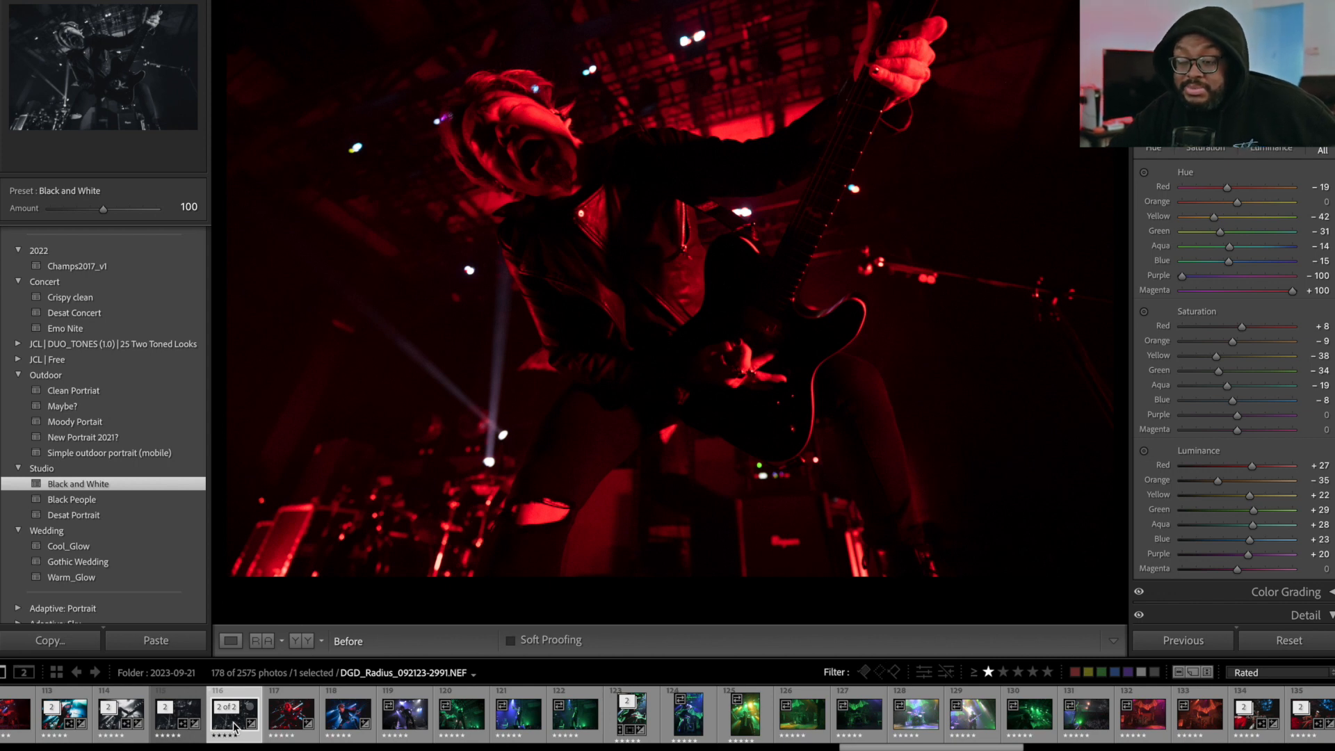
key(backslash)
click(167, 730)
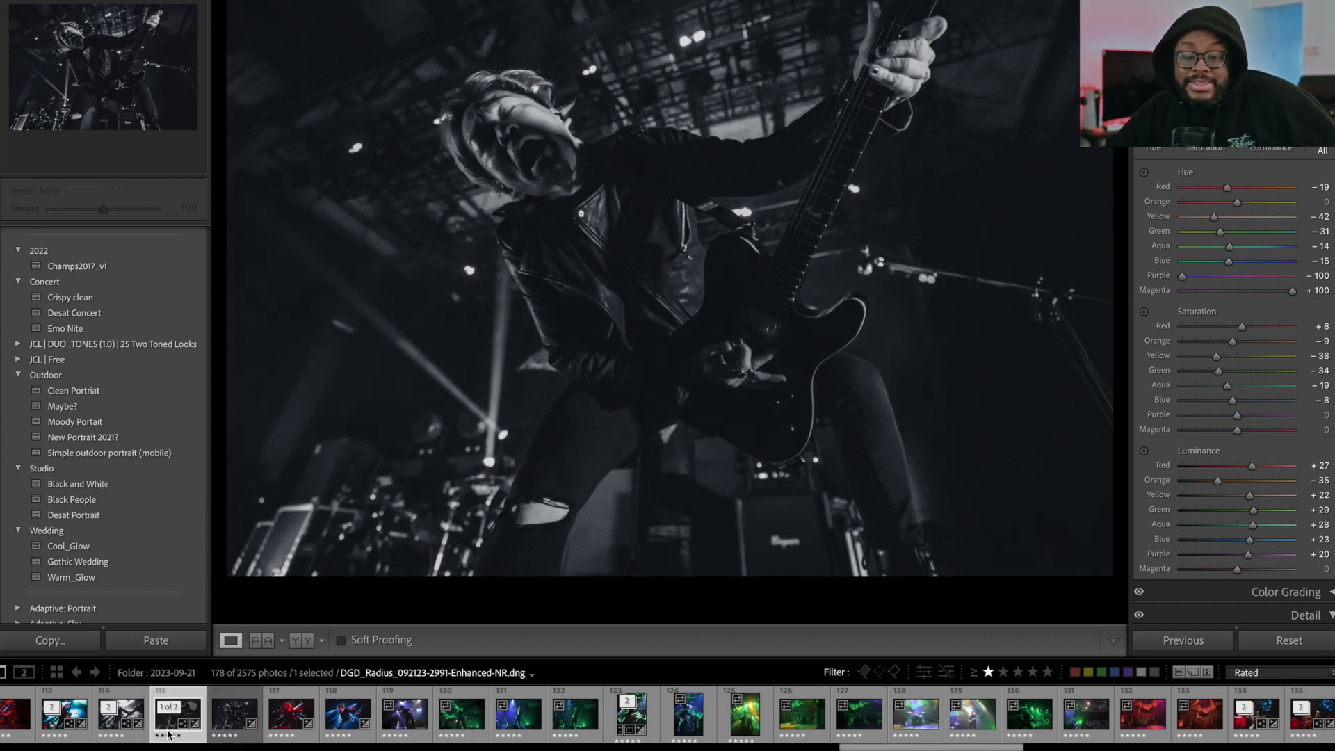
Try a small clarity adjustment on the black-and-white Enhanced-NR photo and undo it.
scroll(1191, 370, up, 10)
scroll(1191, 367, down, 1)
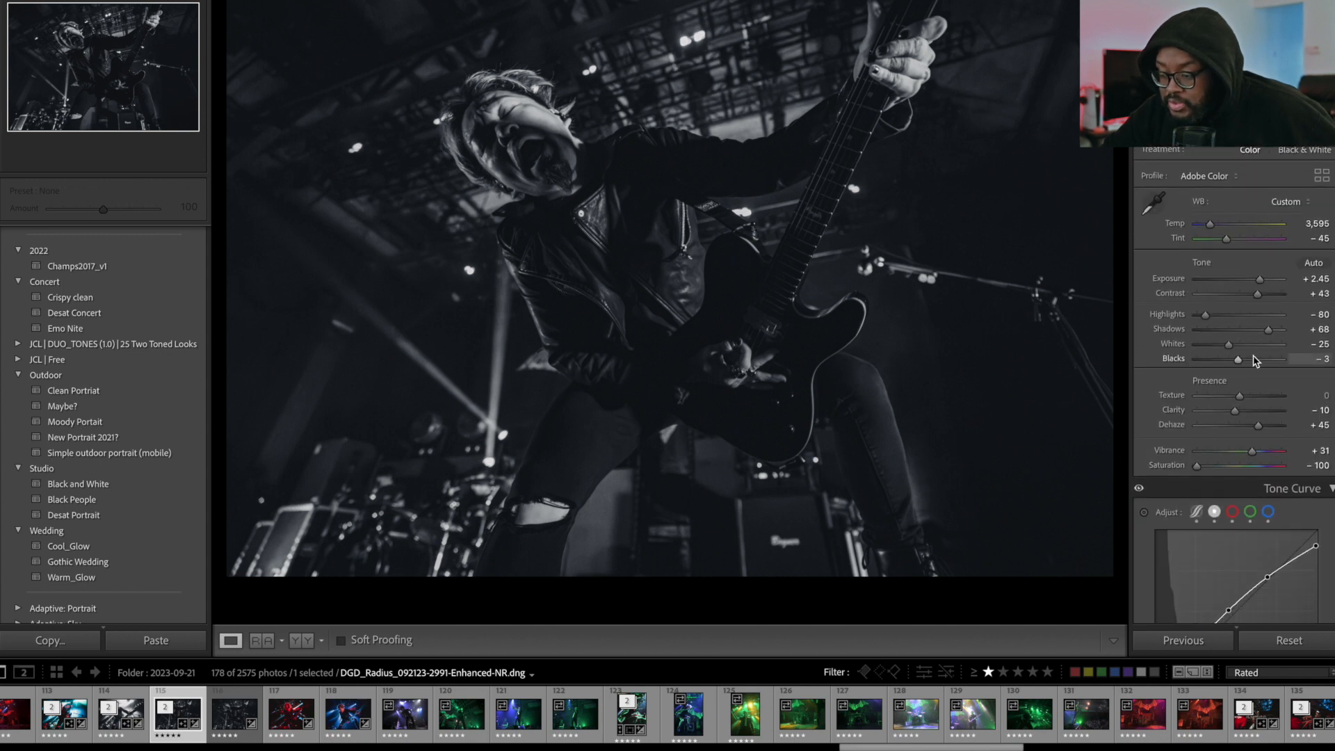
click(1237, 413)
mouse_move(1238, 412)
mouse_down()
mouse_move(1253, 411)
mouse_move(1198, 415)
mouse_move(1294, 422)
mouse_move(1238, 414)
mouse_up()
key(ctrl+z)
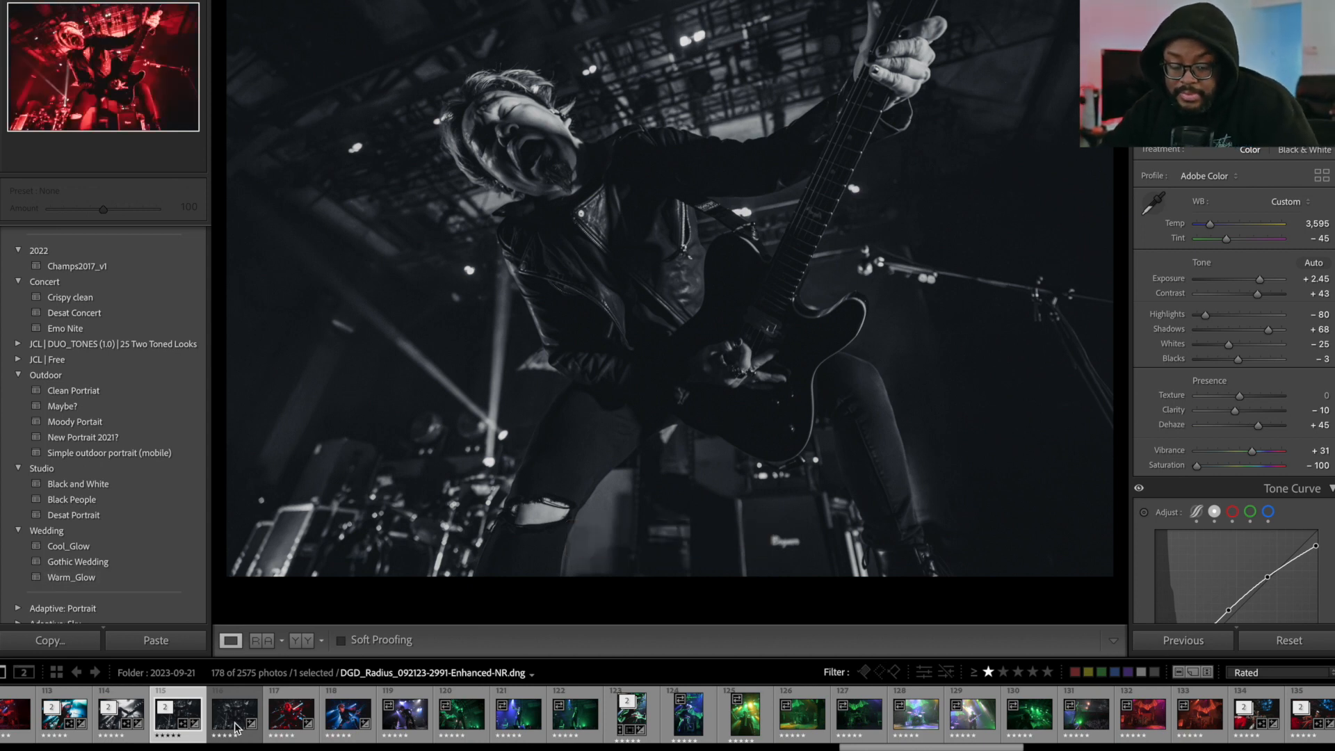
Collapse the Enhanced-NR photo's stack and open the red-lit singer photo DGD_Radius_092123-2932.NEF.
click(166, 711)
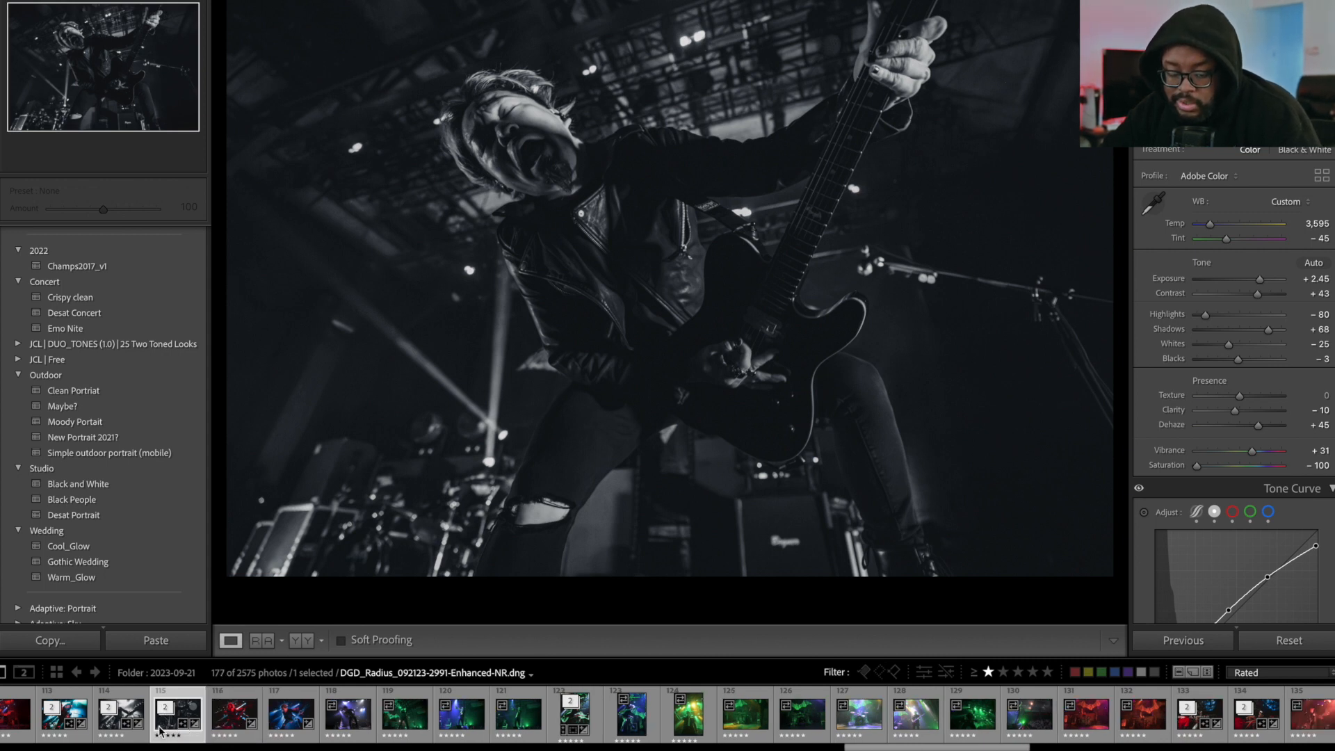
scroll(159, 731, up, 5)
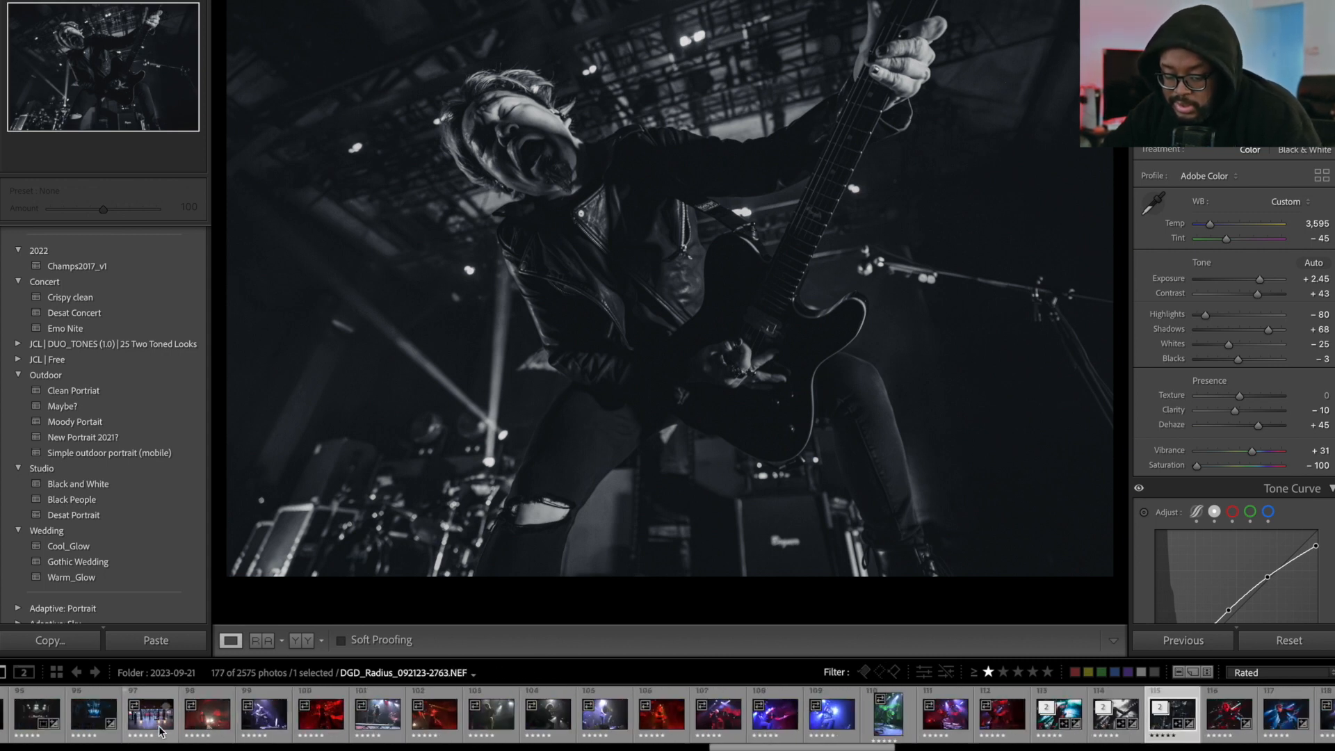
click(664, 719)
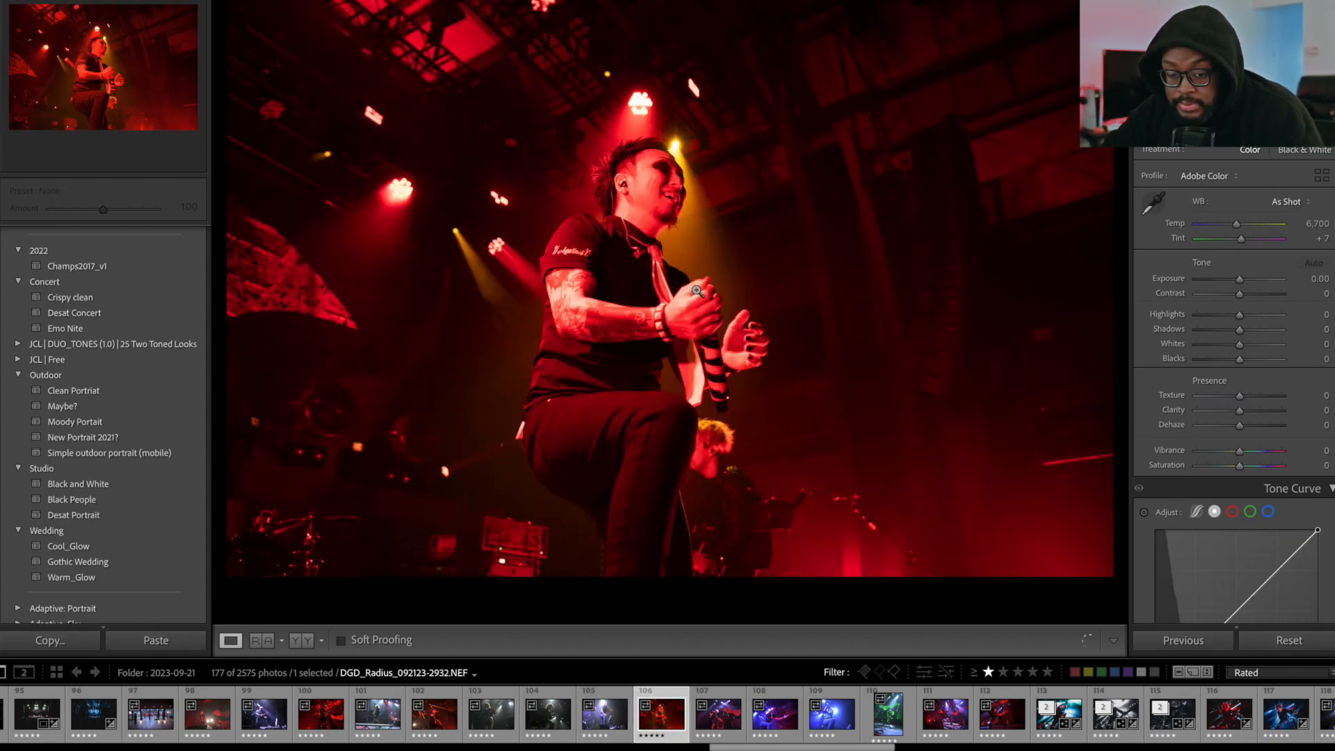
Apply the Black and White preset to the singer photo and set its exposure to +1.60.
click(89, 485)
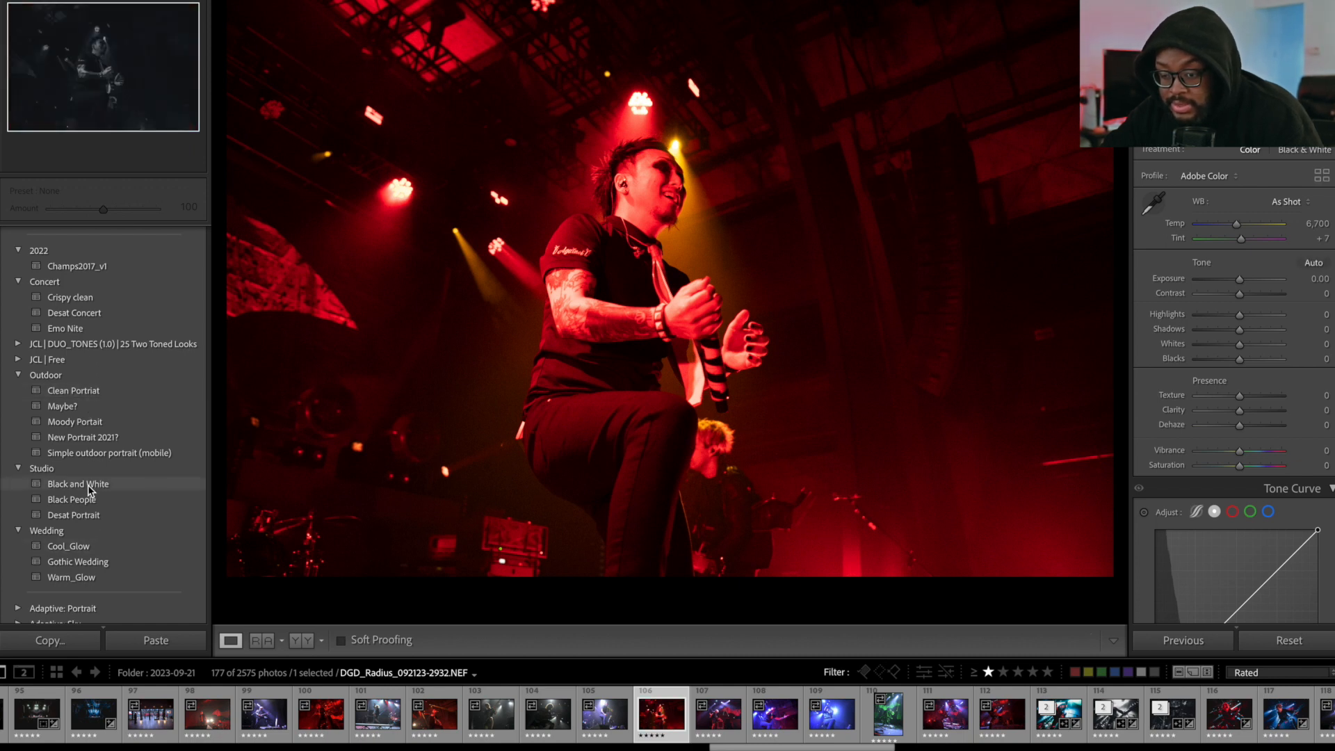
click(89, 487)
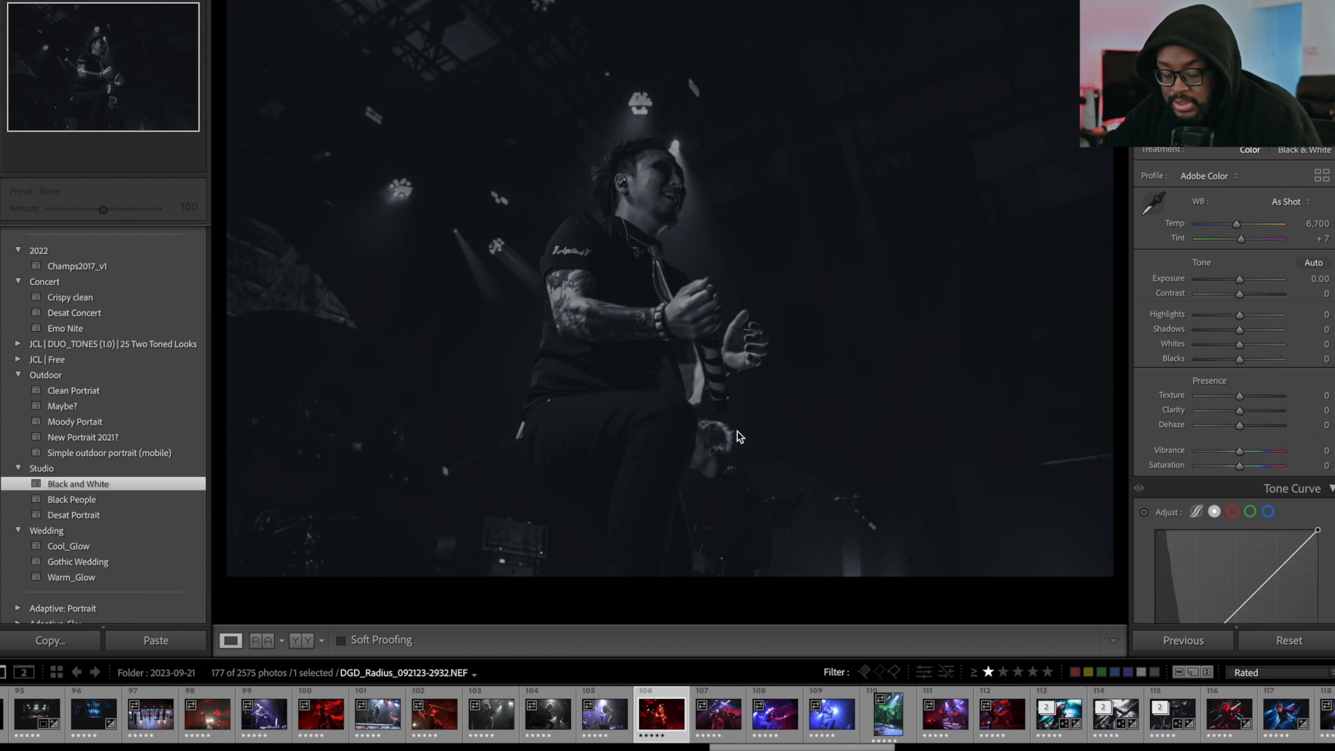
drag(1241, 281, 1257, 285)
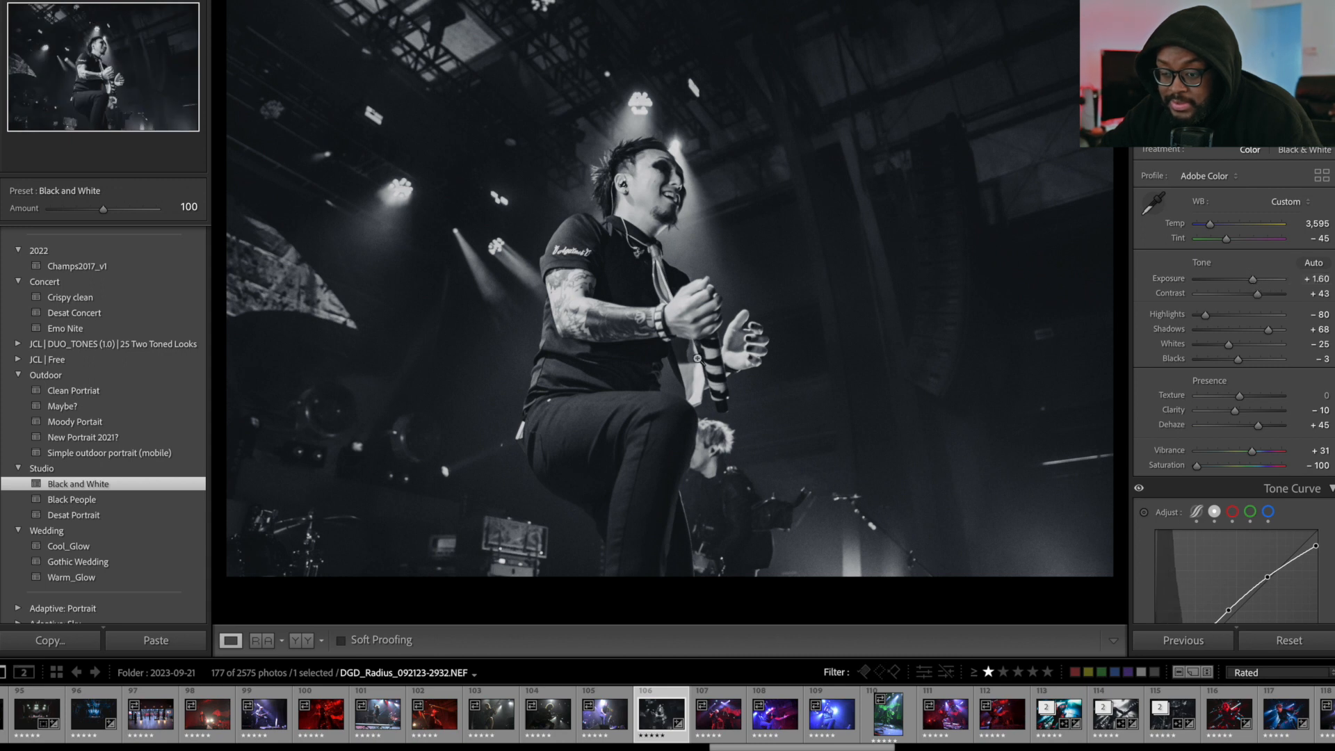
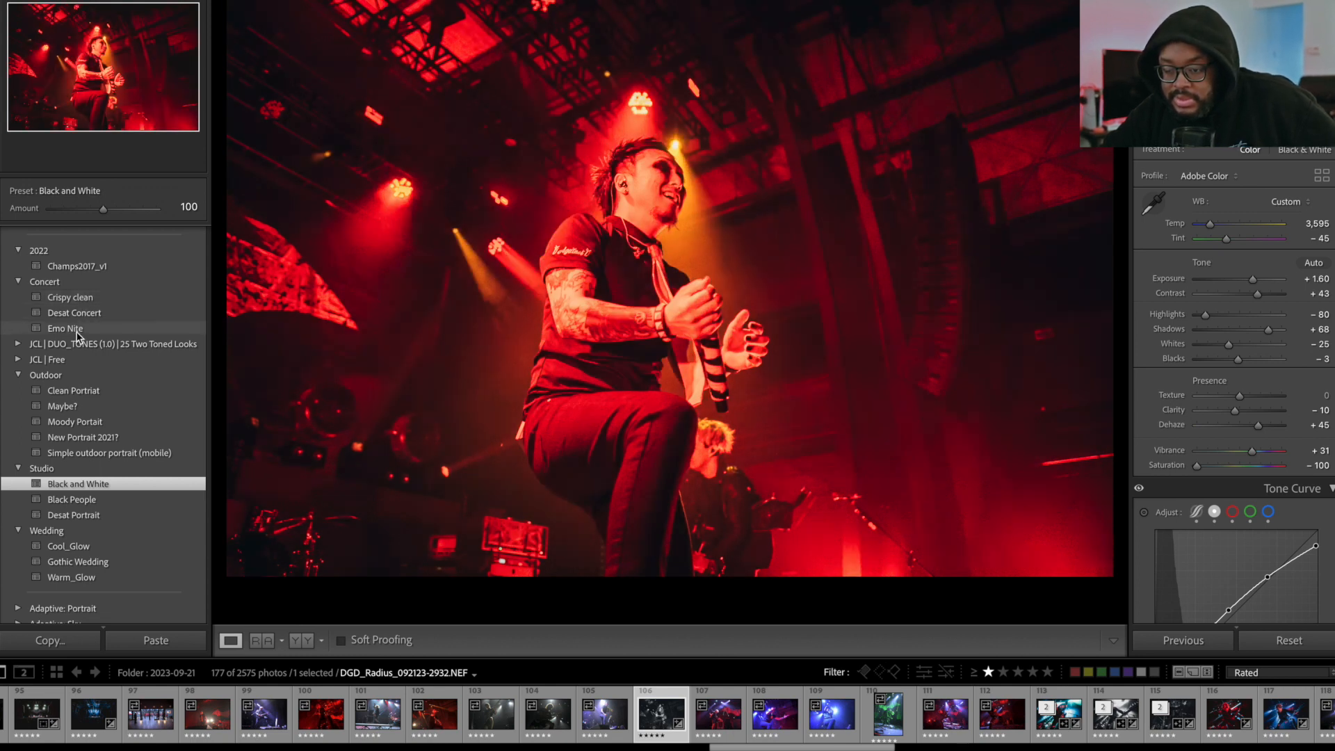
Apply the Crispy clean preset to the singer photo and sample his wrist as the white balance neutral.
click(78, 298)
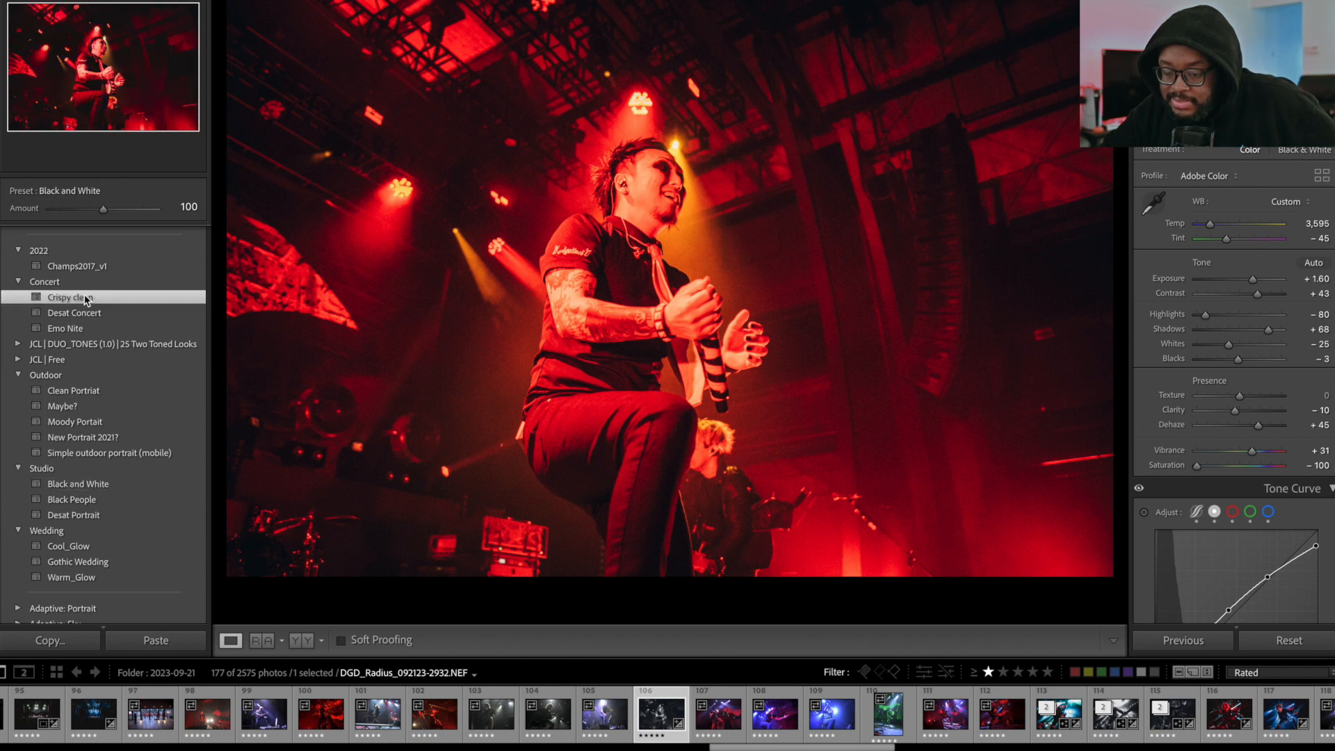
click(1155, 203)
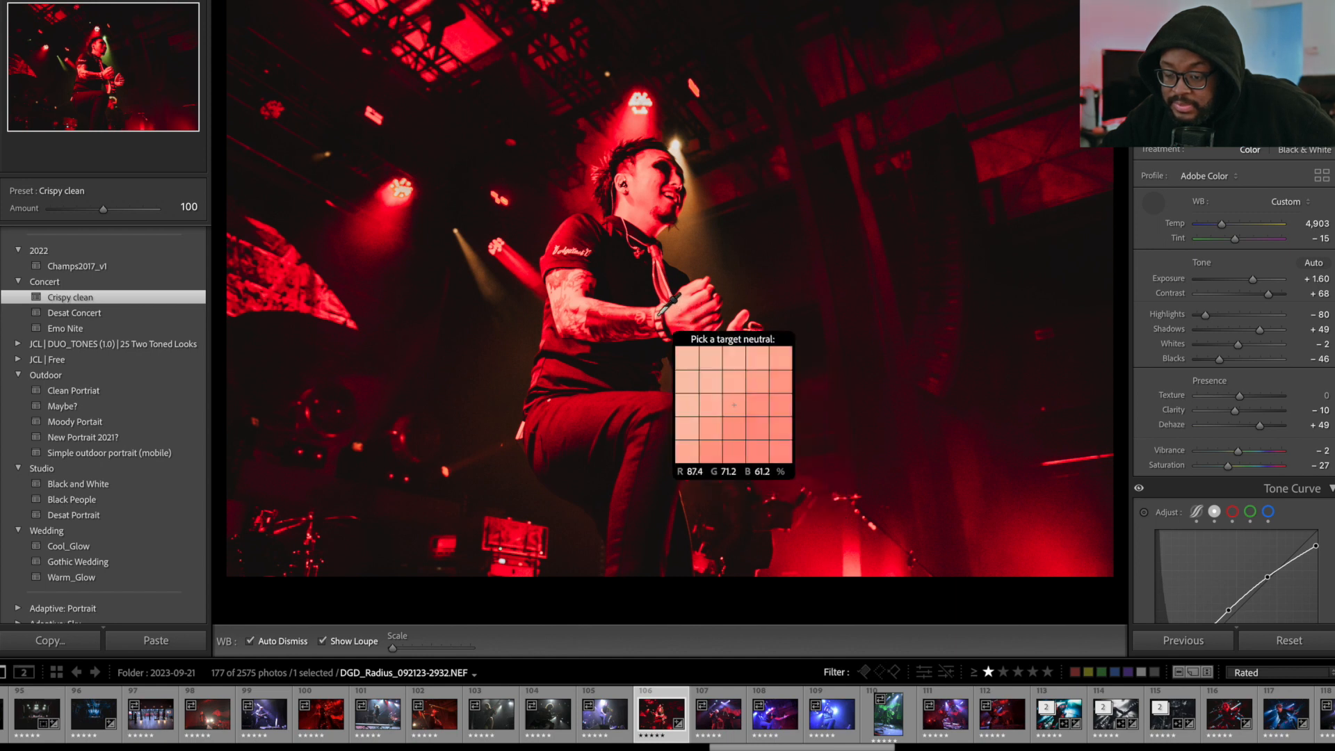
click(658, 316)
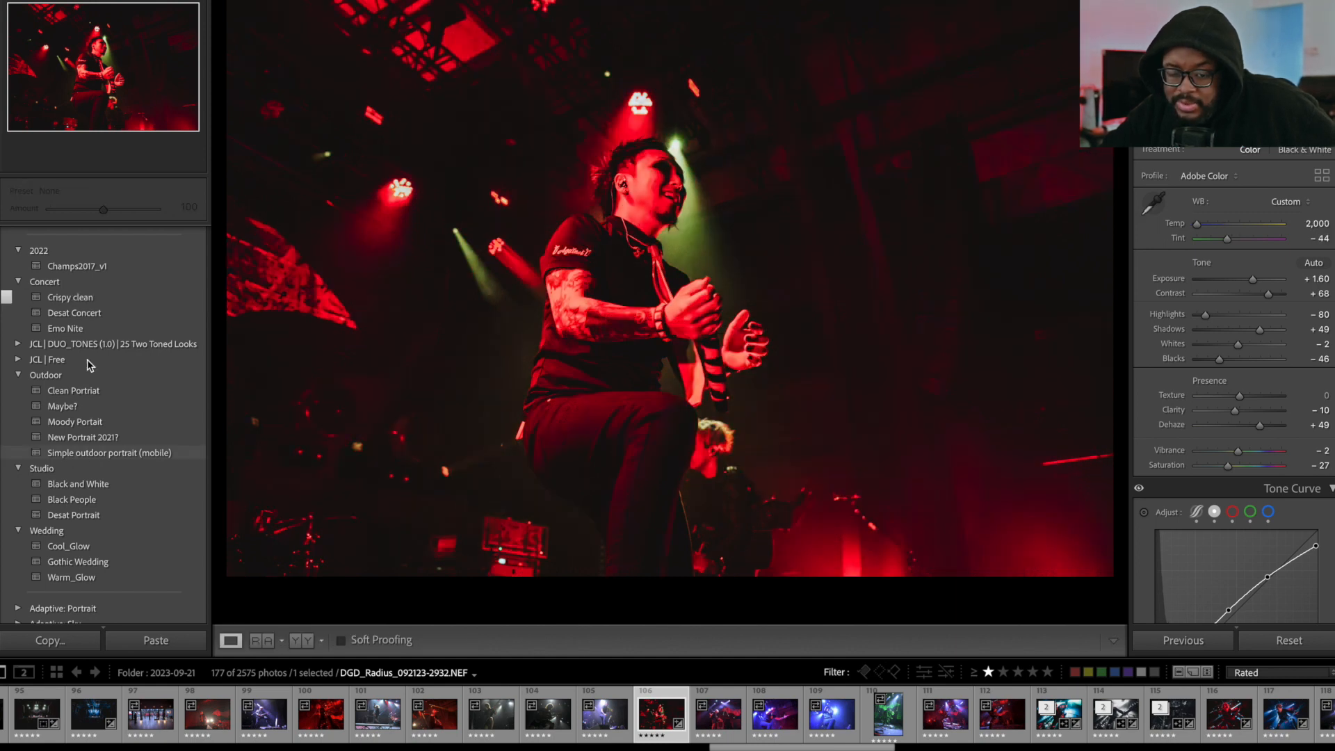
Preview the saved presets on the singer photo and apply the Studio preset Black and White.
scroll(101, 333, up, 1)
scroll(101, 333, up, 3)
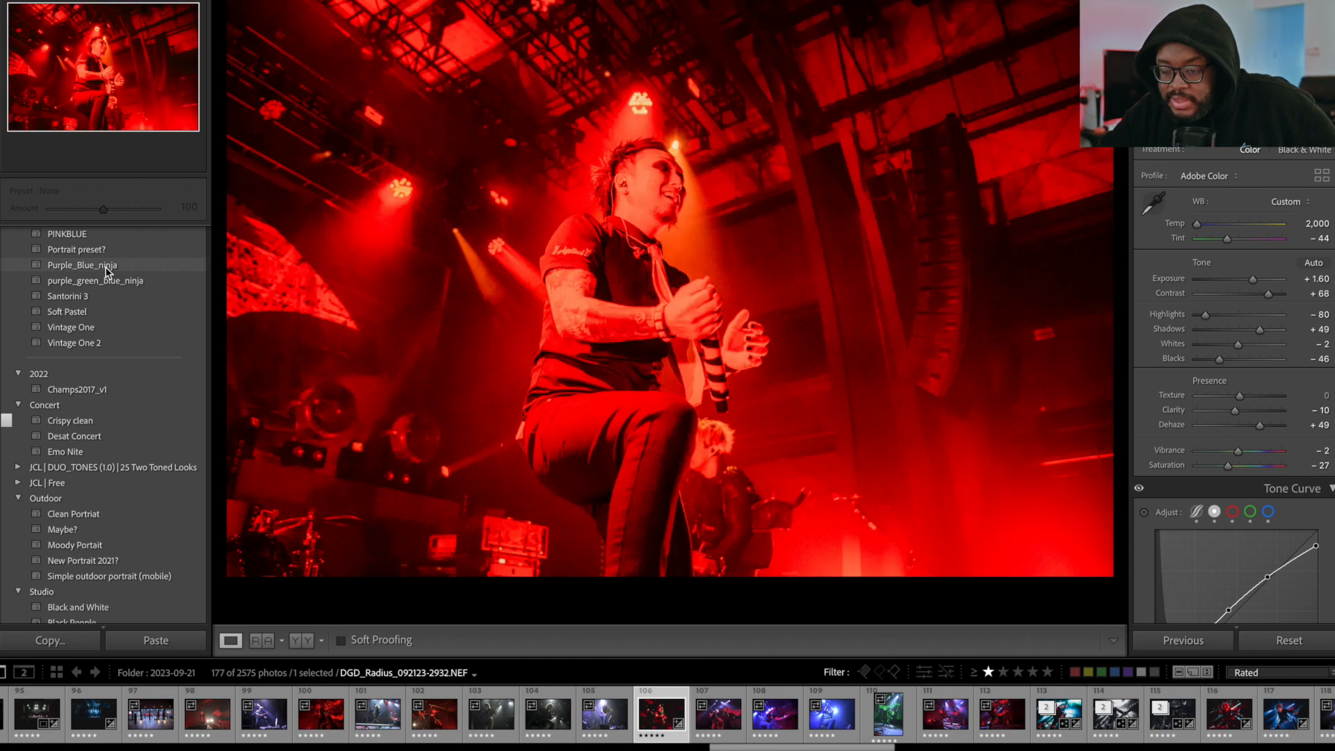
scroll(104, 281, up, 1)
scroll(104, 282, up, 10)
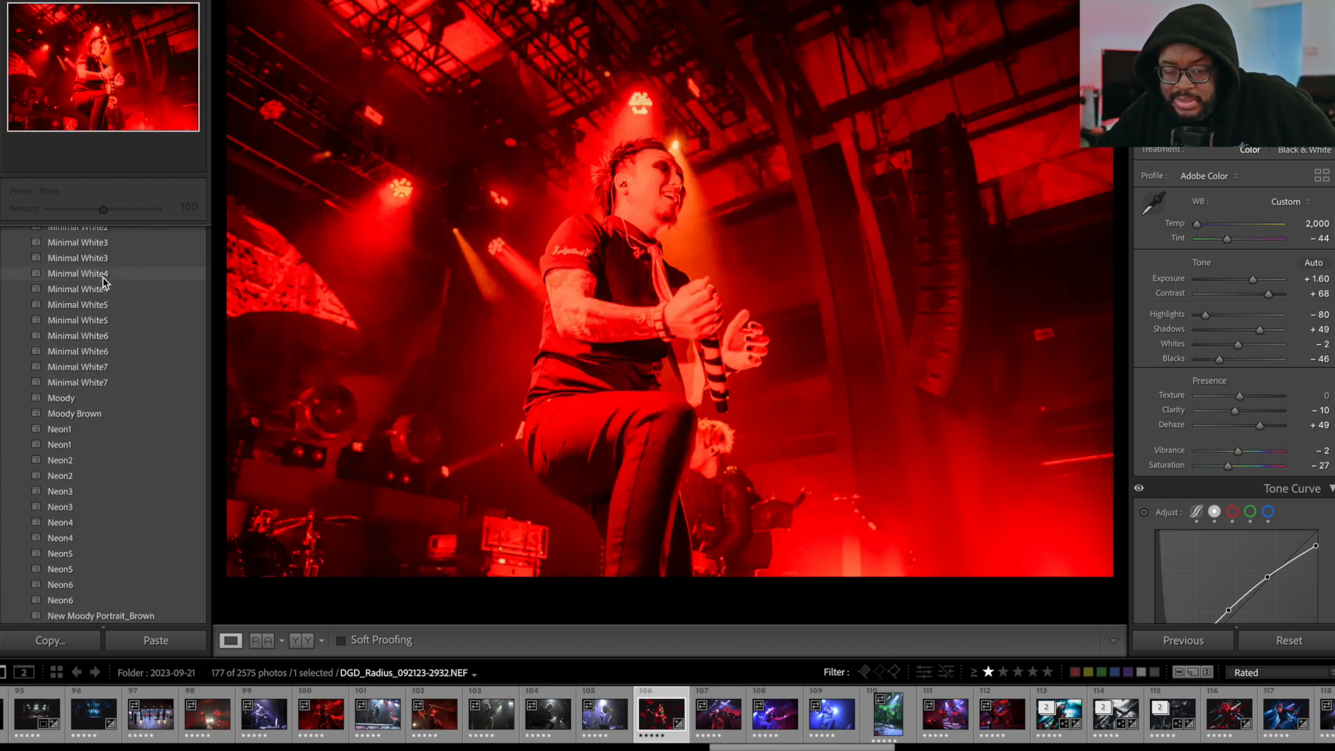
scroll(101, 306, up, 1)
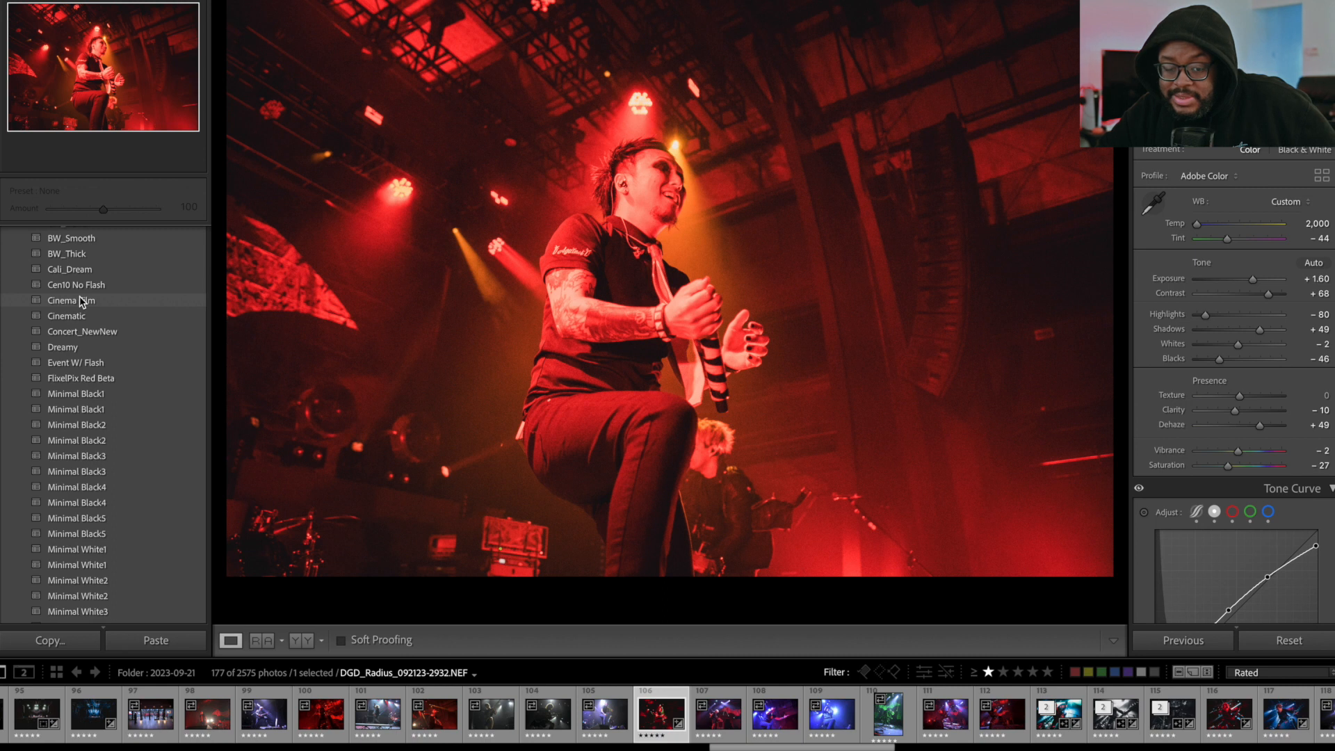
scroll(97, 296, down, 15)
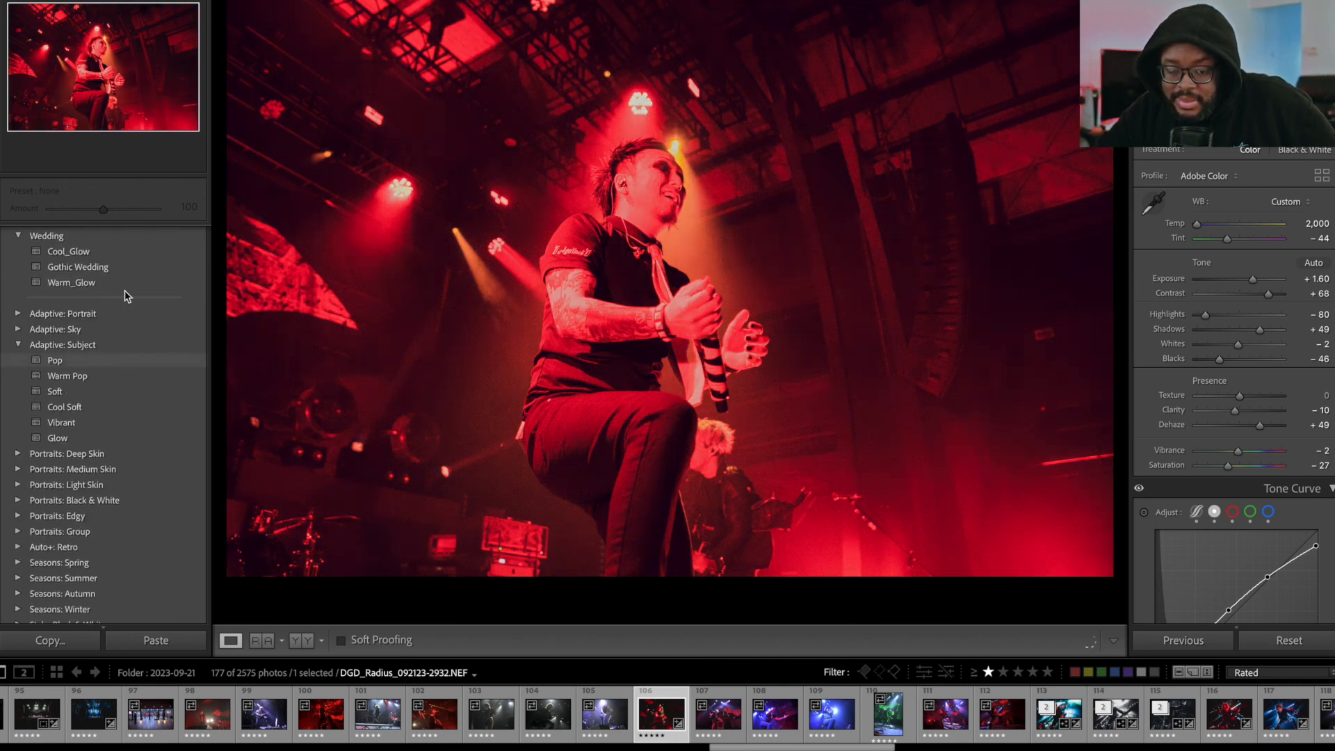
scroll(124, 290, up, 4)
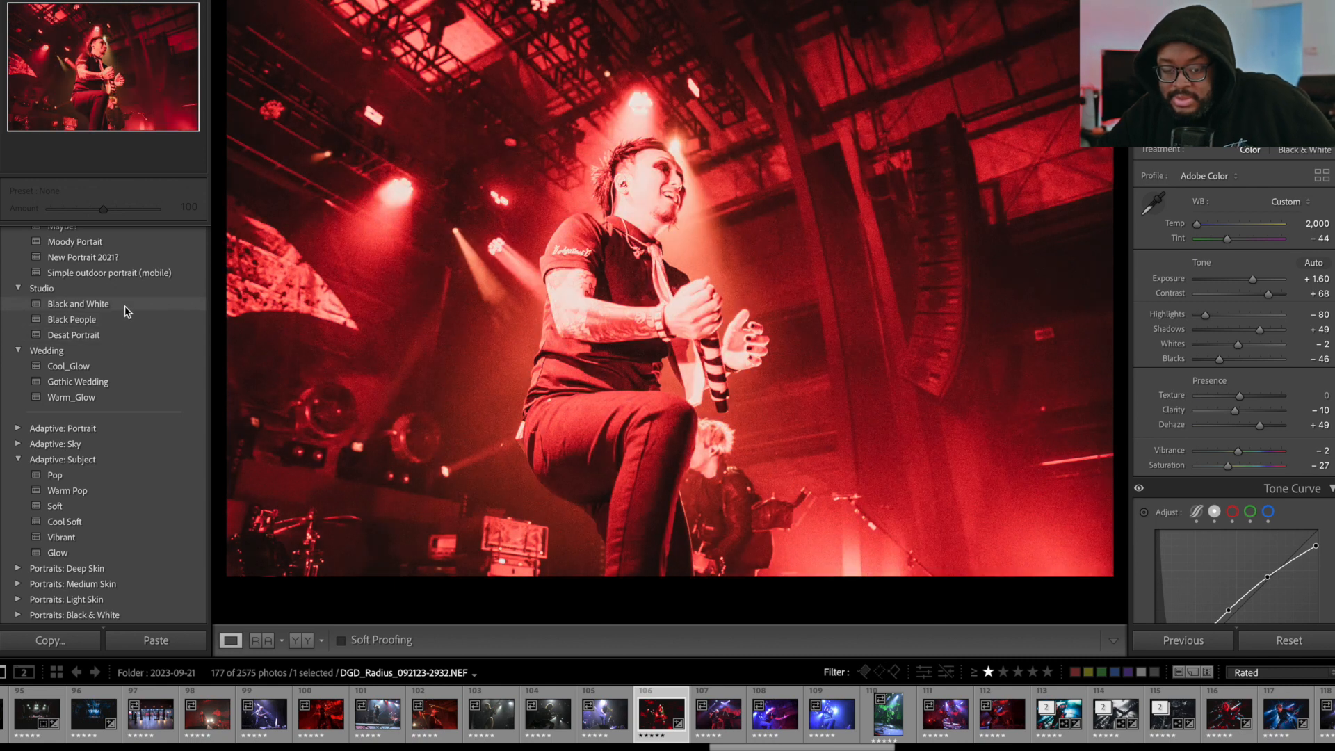
click(126, 306)
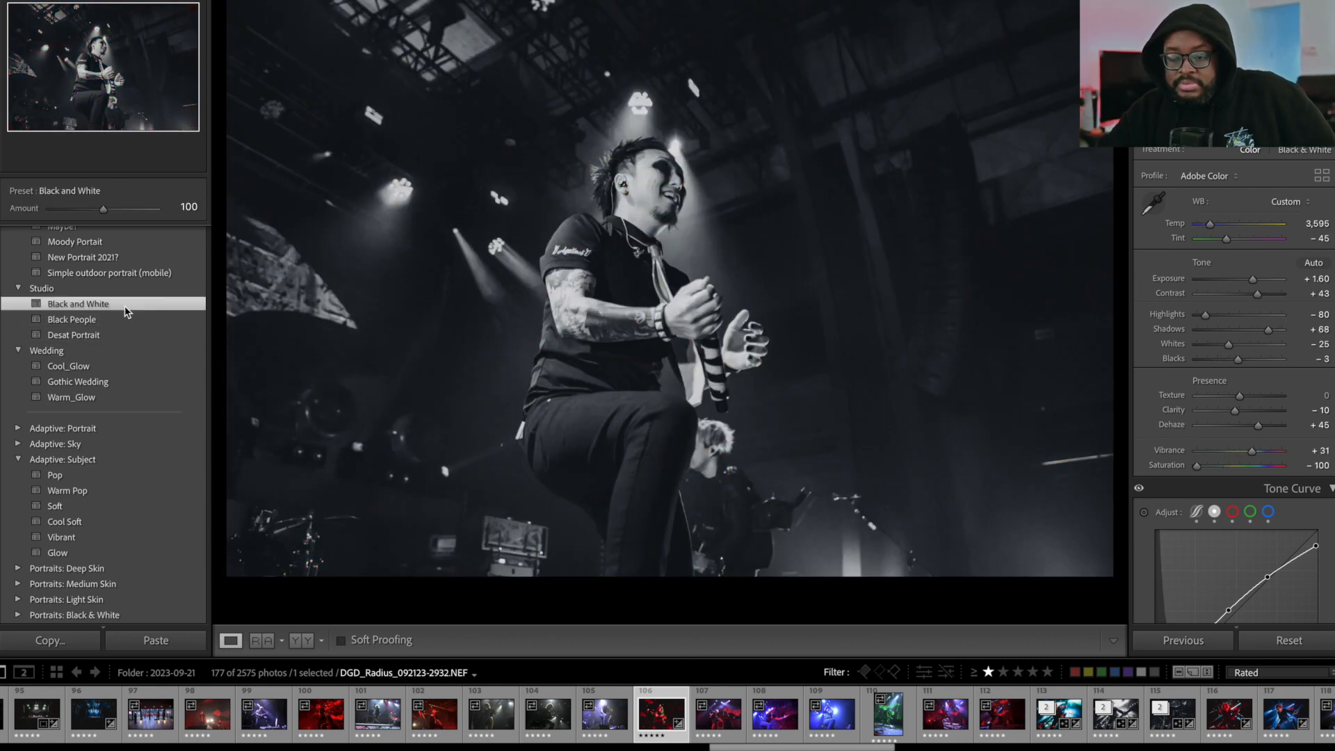
Sample the singer's wrist as the white balance neutral and set clarity to +18, shadows to +51 and whites to -39.
click(1153, 203)
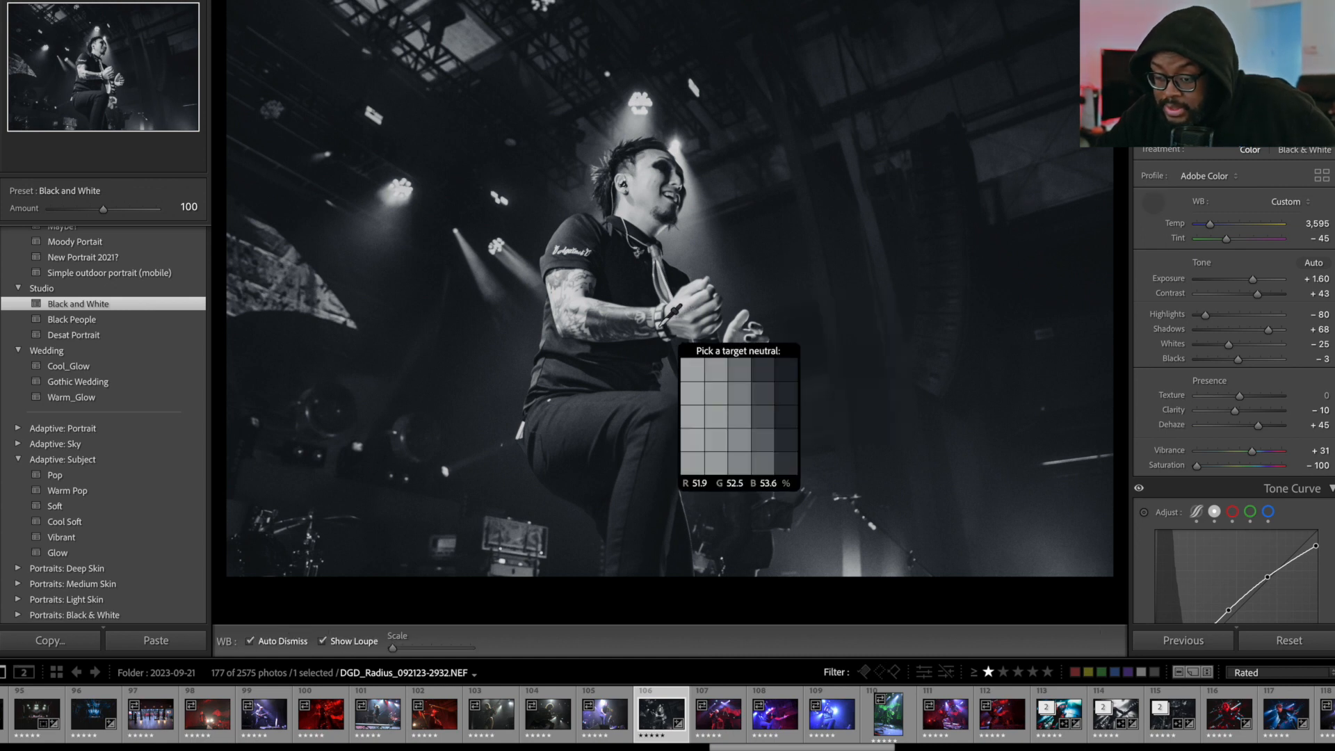
click(662, 322)
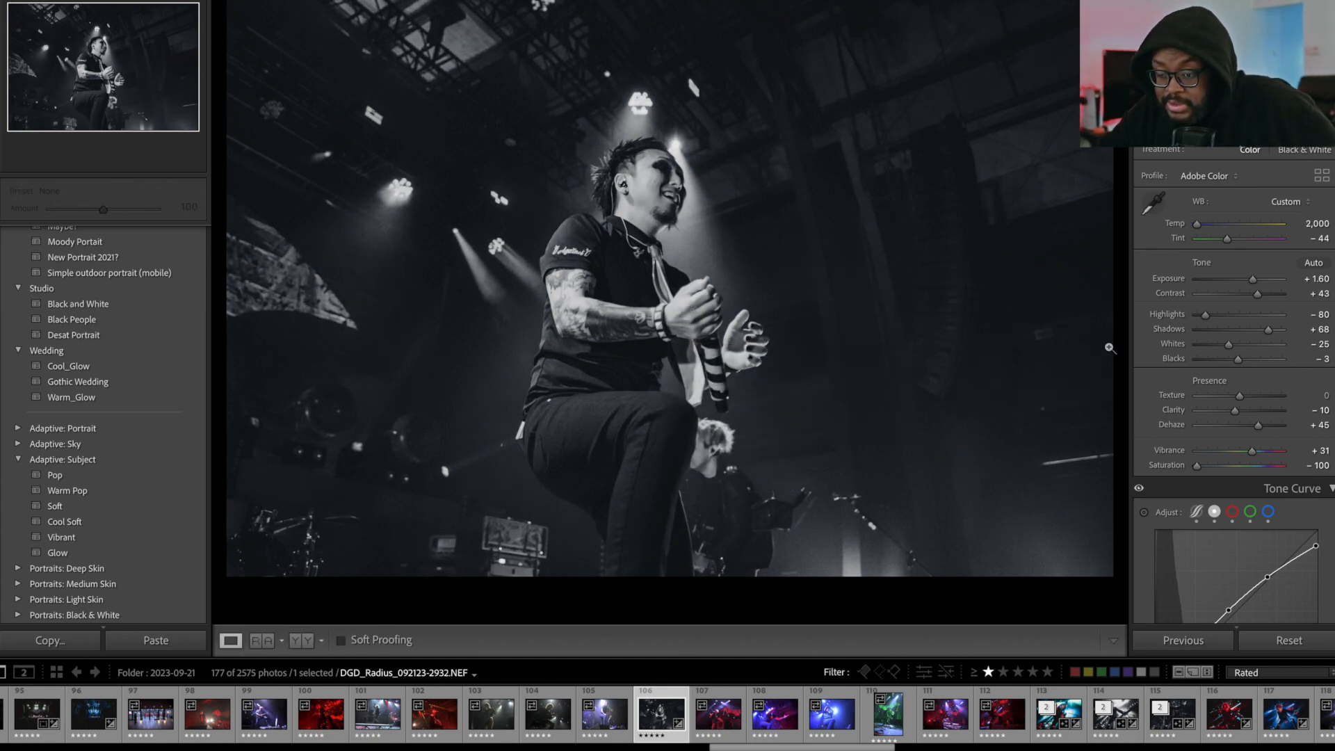
drag(1243, 418, 1250, 417)
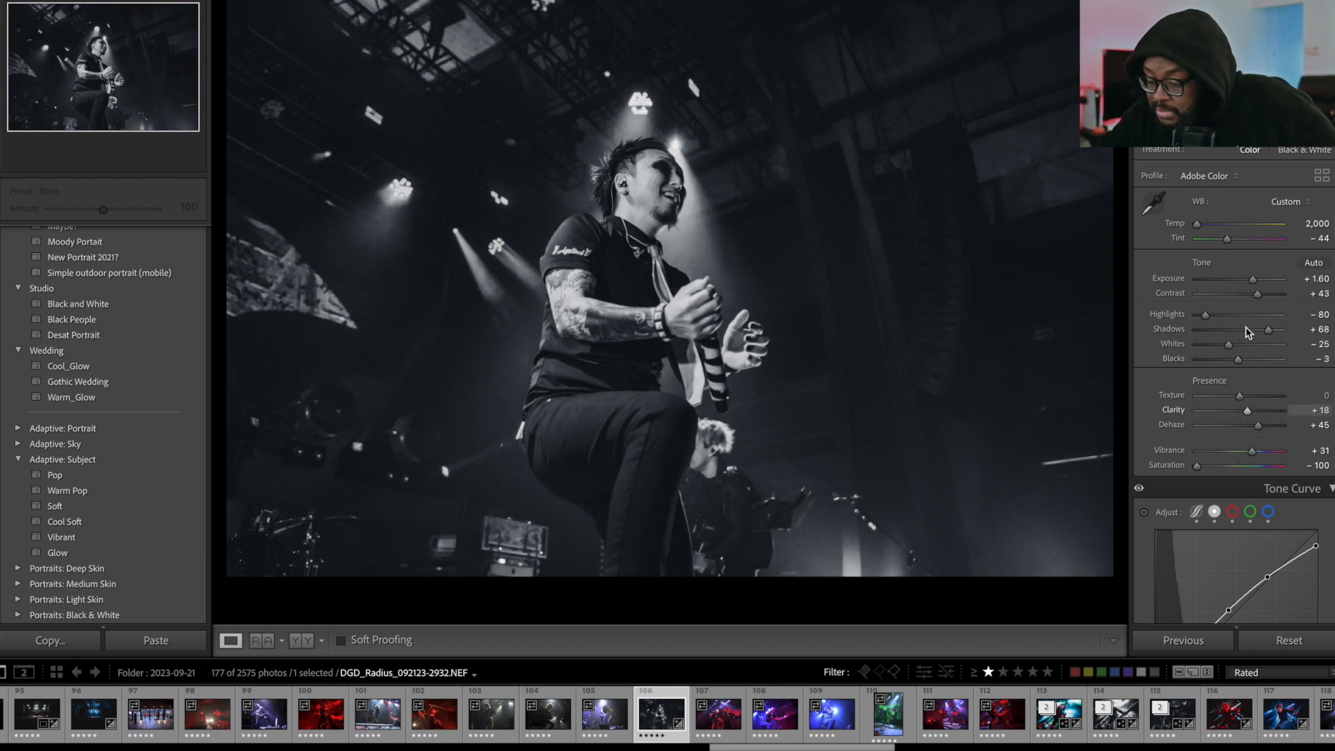
drag(1273, 333, 1226, 348)
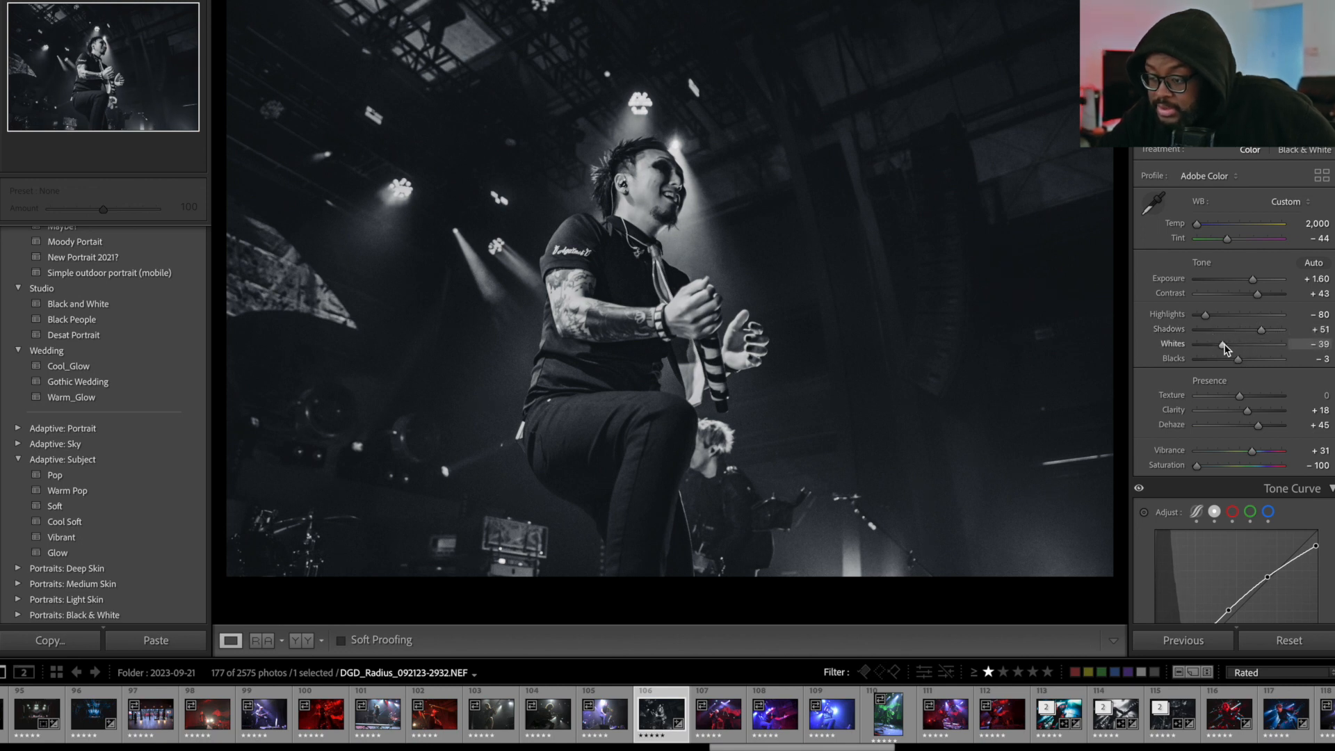
Paint a new brush mask over the shaded front of the singer's face with Auto Mask on.
key(shift+w)
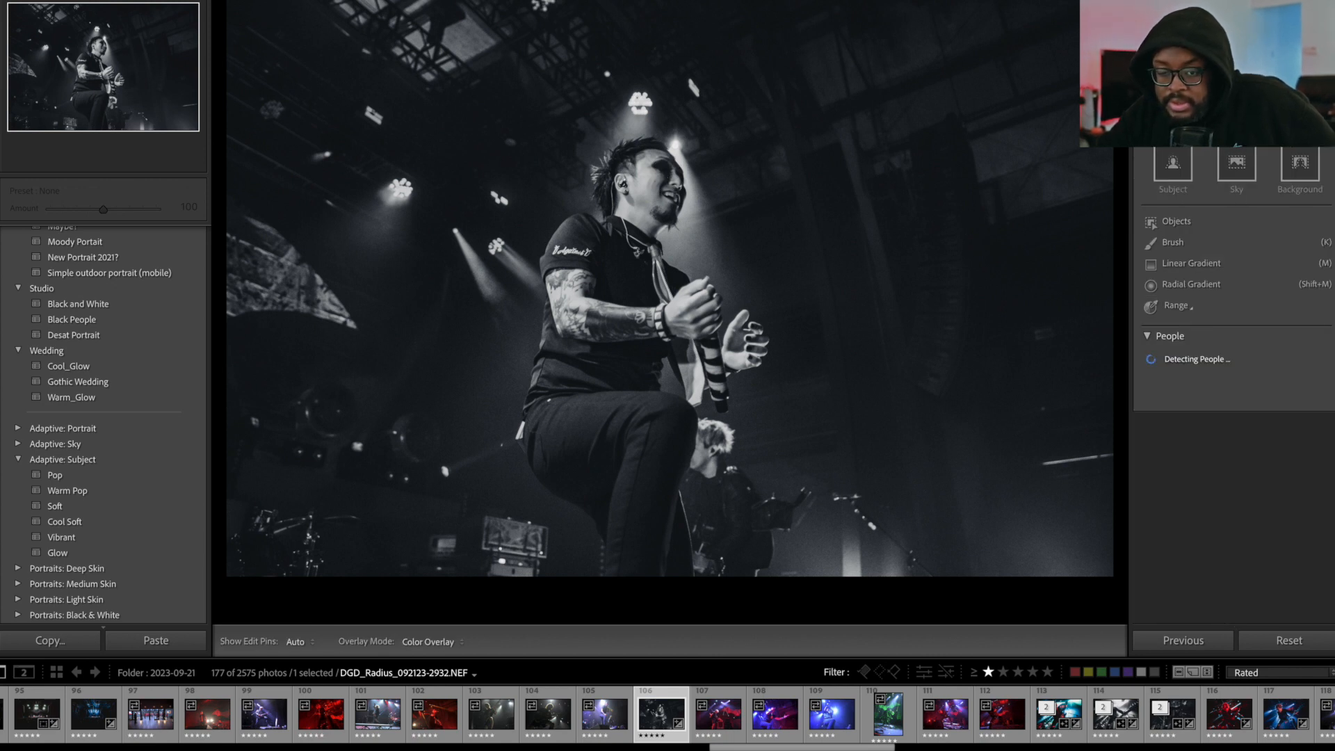
key(z)
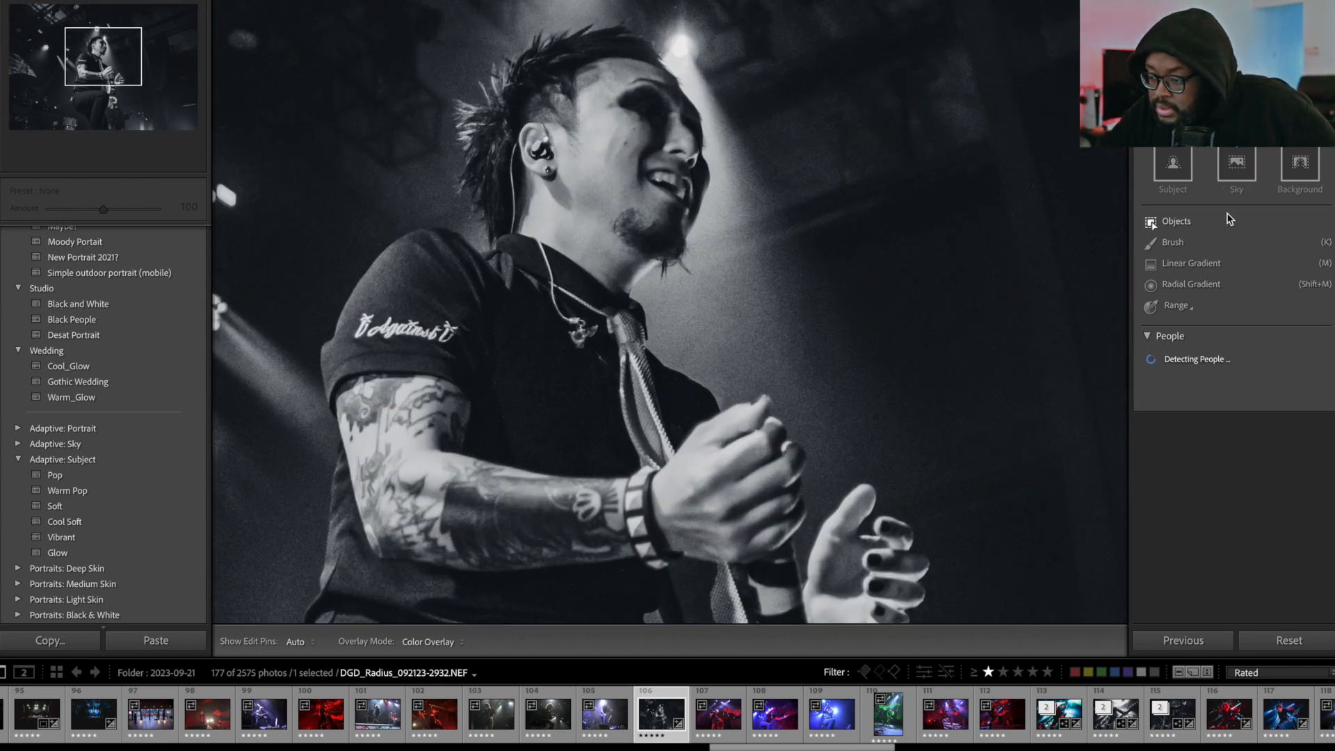
click(1189, 242)
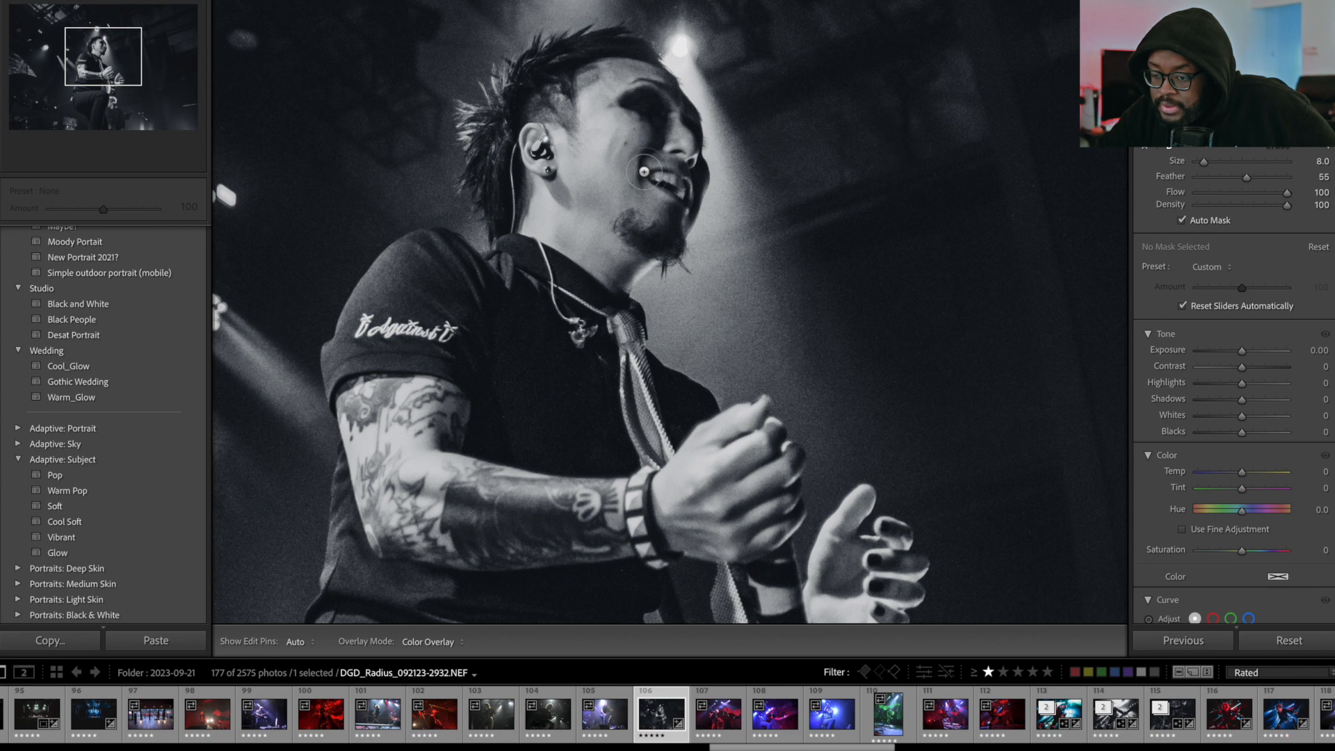
mouse_move(640, 195)
mouse_down()
mouse_move(636, 77)
mouse_move(674, 117)
mouse_move(676, 205)
mouse_move(693, 186)
mouse_move(647, 120)
mouse_move(669, 198)
mouse_move(661, 105)
mouse_move(619, 45)
mouse_move(655, 71)
mouse_move(673, 158)
mouse_move(665, 239)
mouse_move(680, 228)
mouse_move(657, 237)
mouse_move(670, 210)
mouse_up()
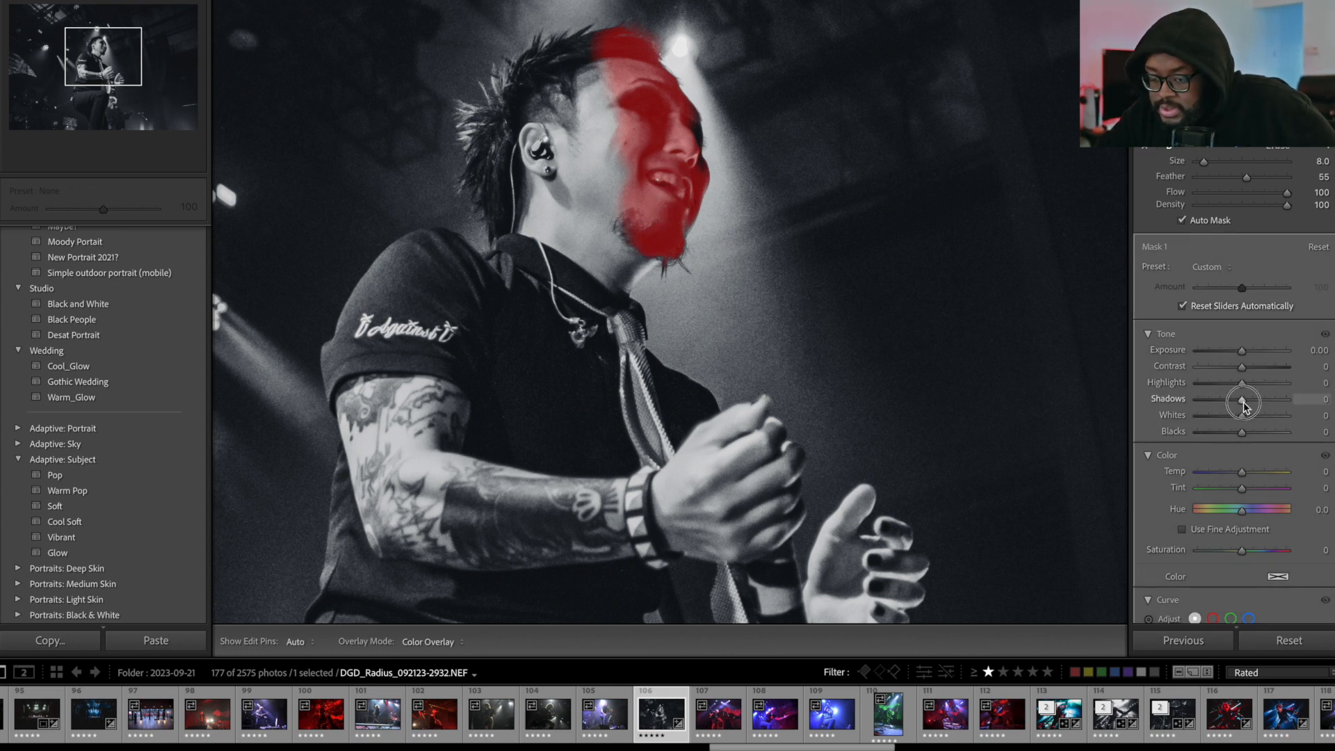
Set the face mask's shadows to 19 and clarity to 29, then close masking.
drag(1250, 402, 1257, 400)
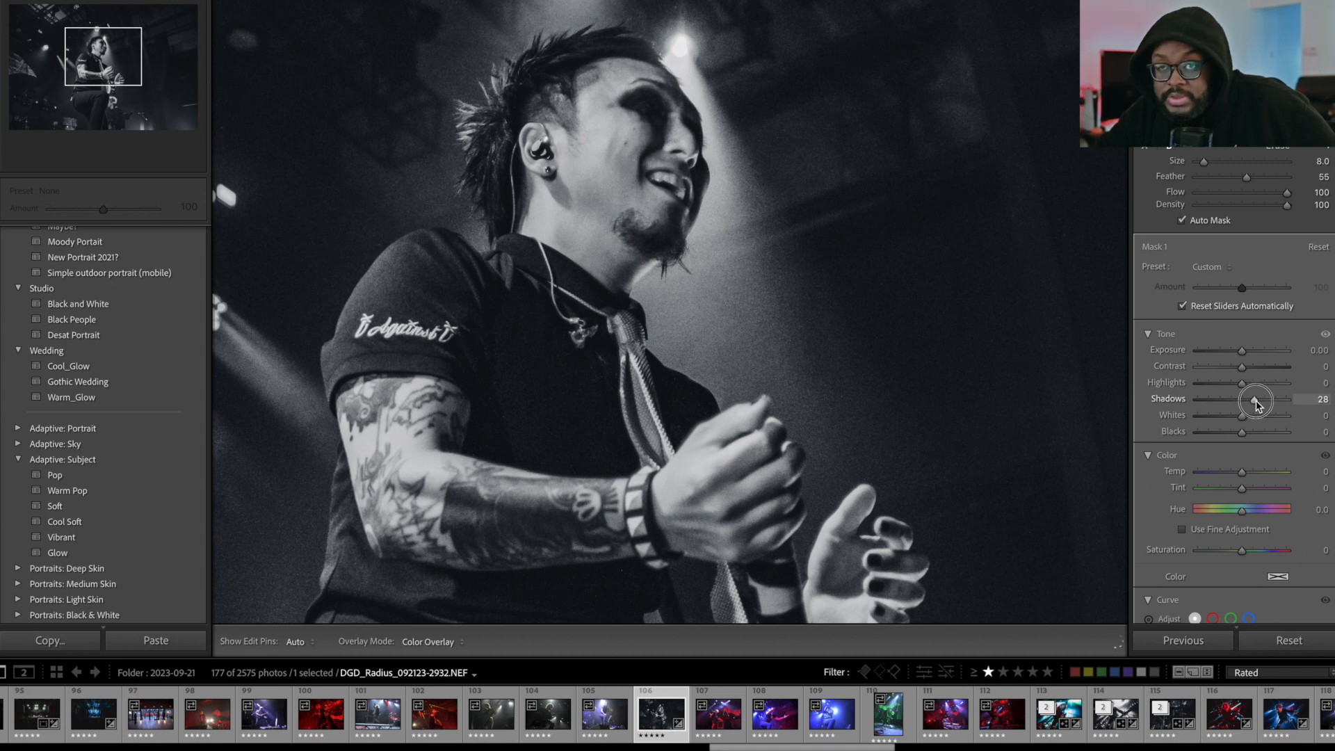
drag(1257, 403, 1252, 406)
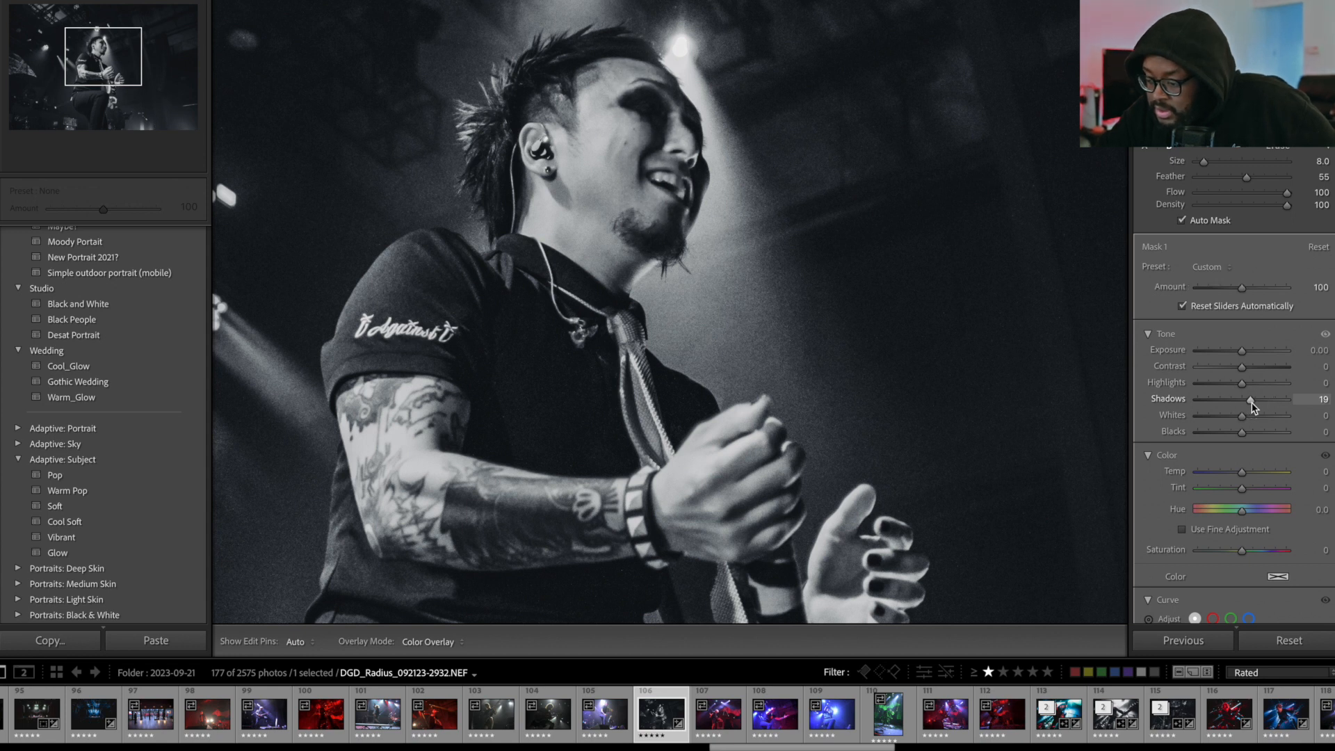
scroll(1249, 445, down, 10)
scroll(1245, 478, down, 1)
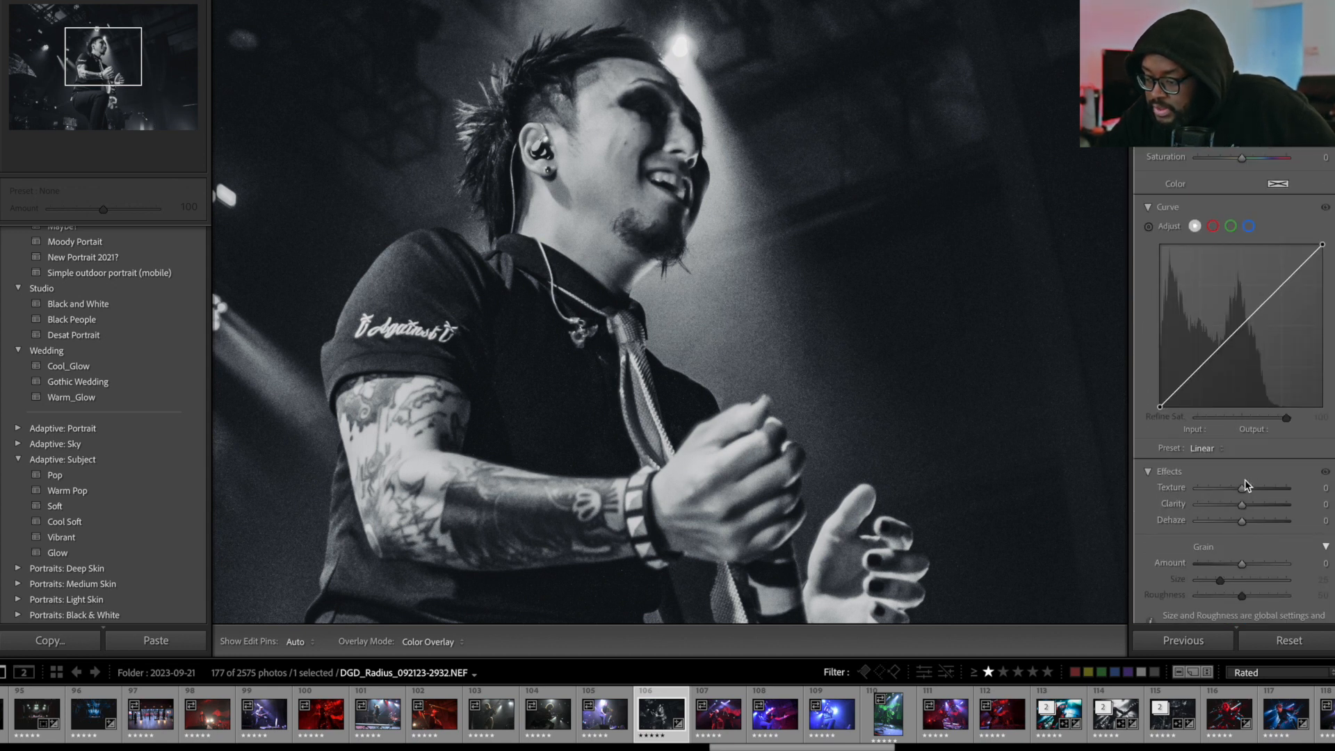
drag(1243, 511, 1256, 508)
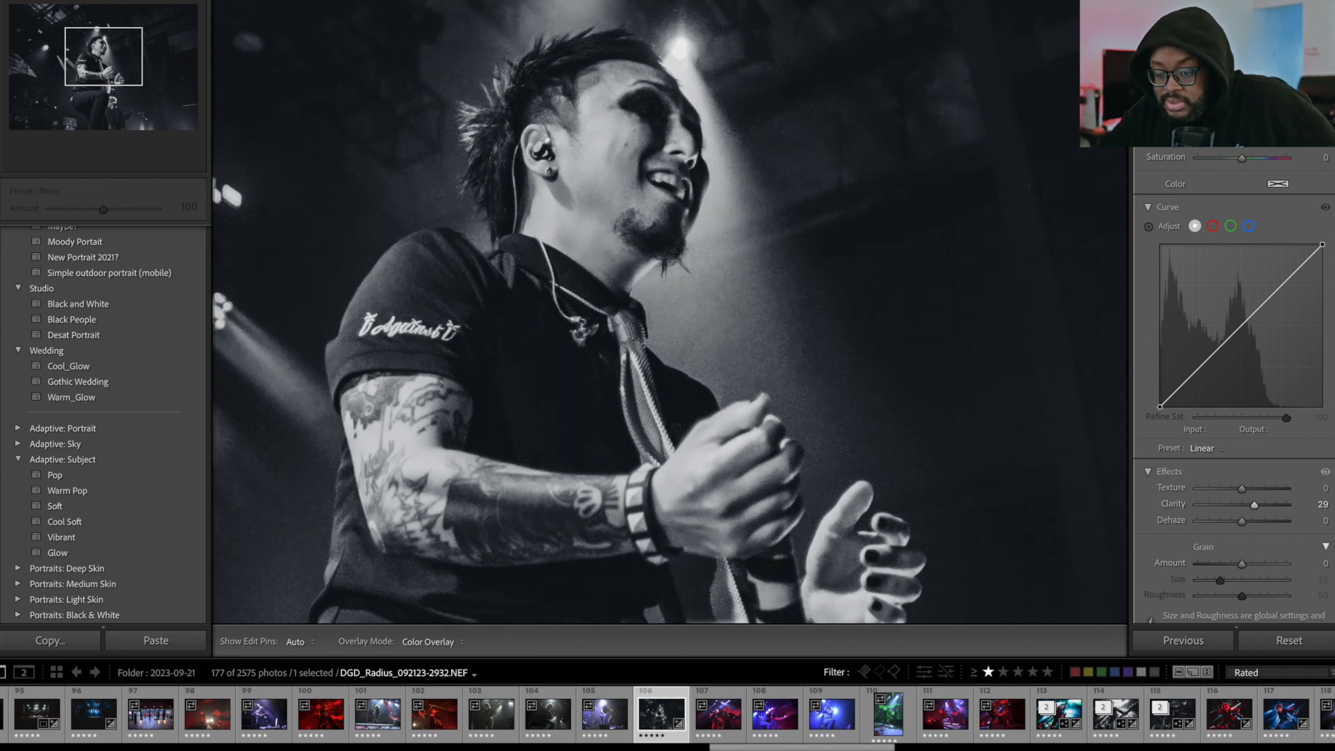
key(z)
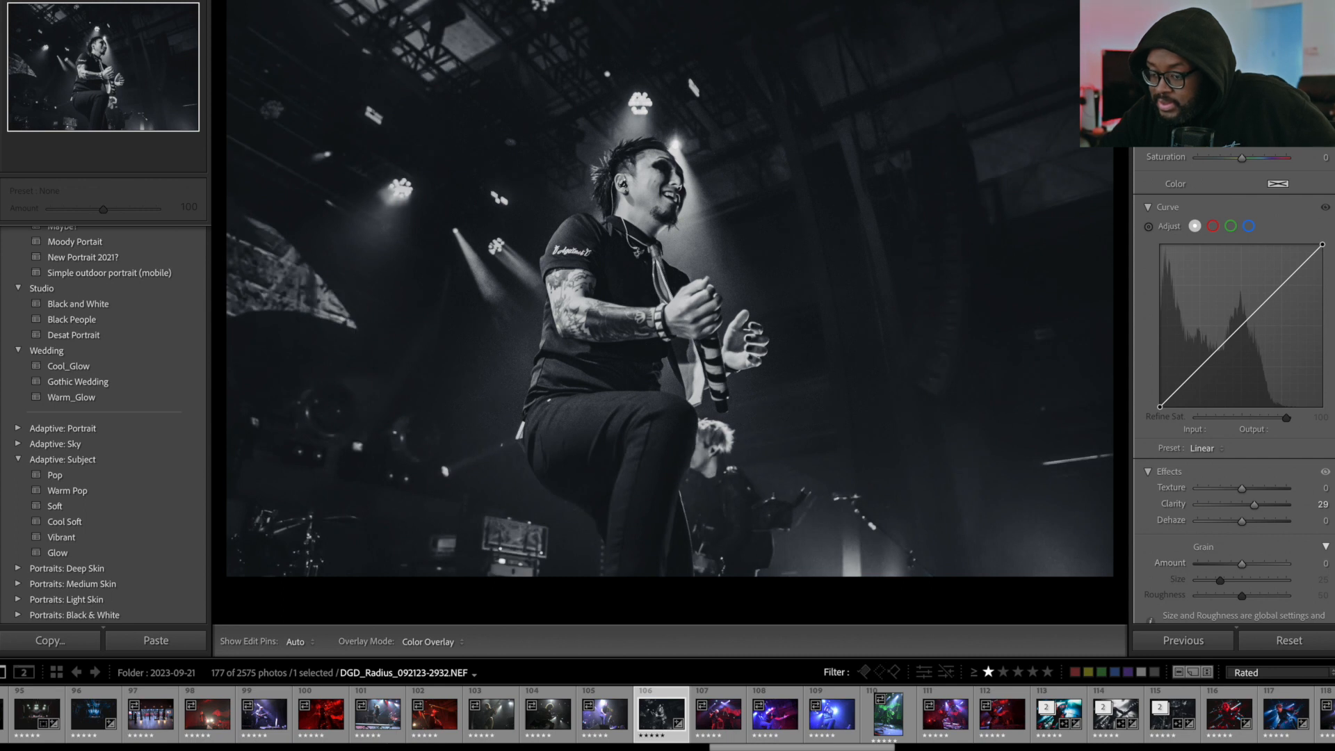
key(shift+w)
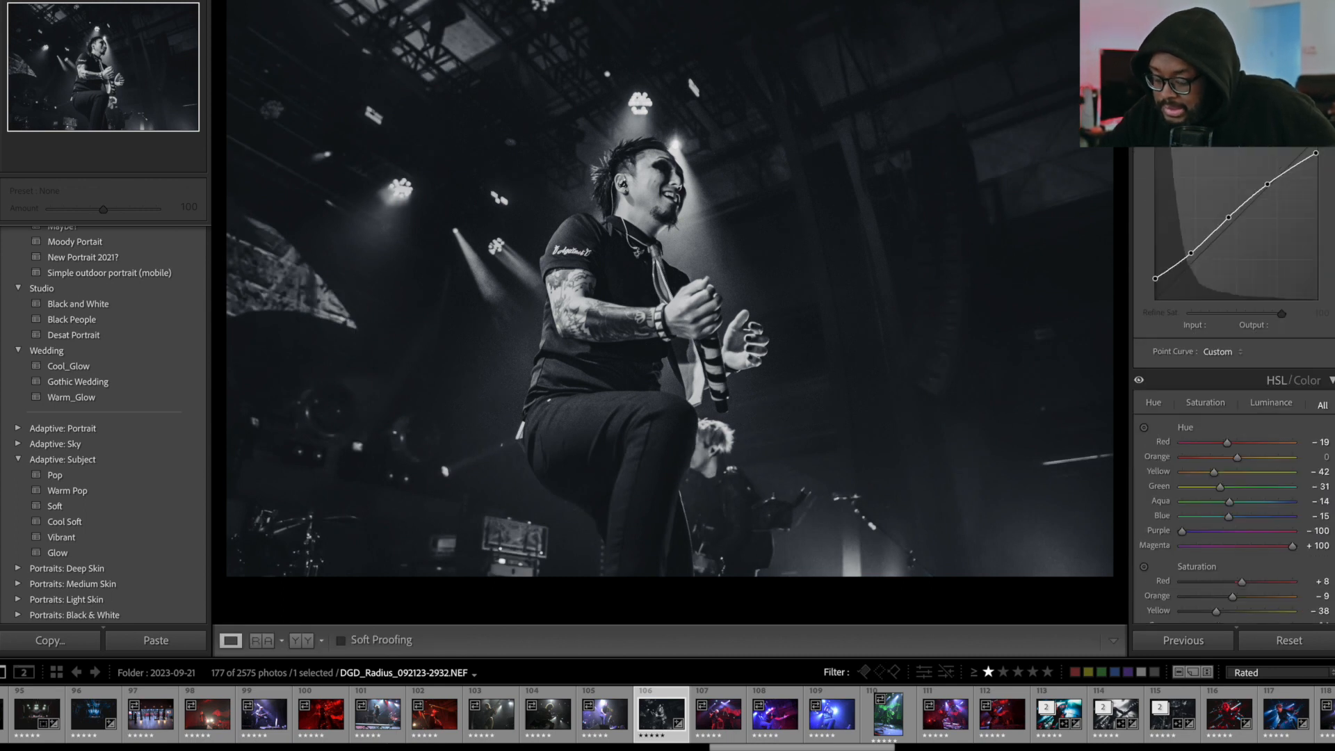
Compare the edited singer photo with its original and its history state from before the face mask, ending on the latest state.
key(backslash)
key(backslash)
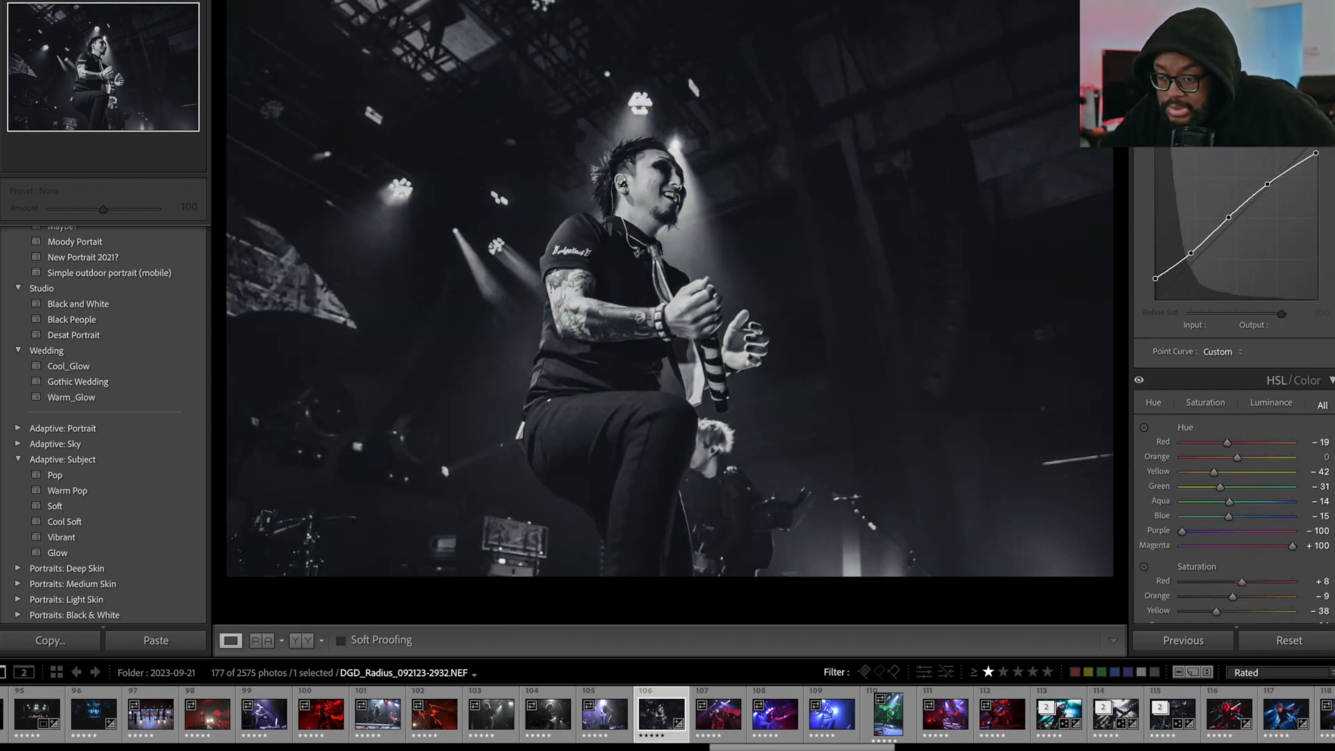
scroll(143, 452, down, 15)
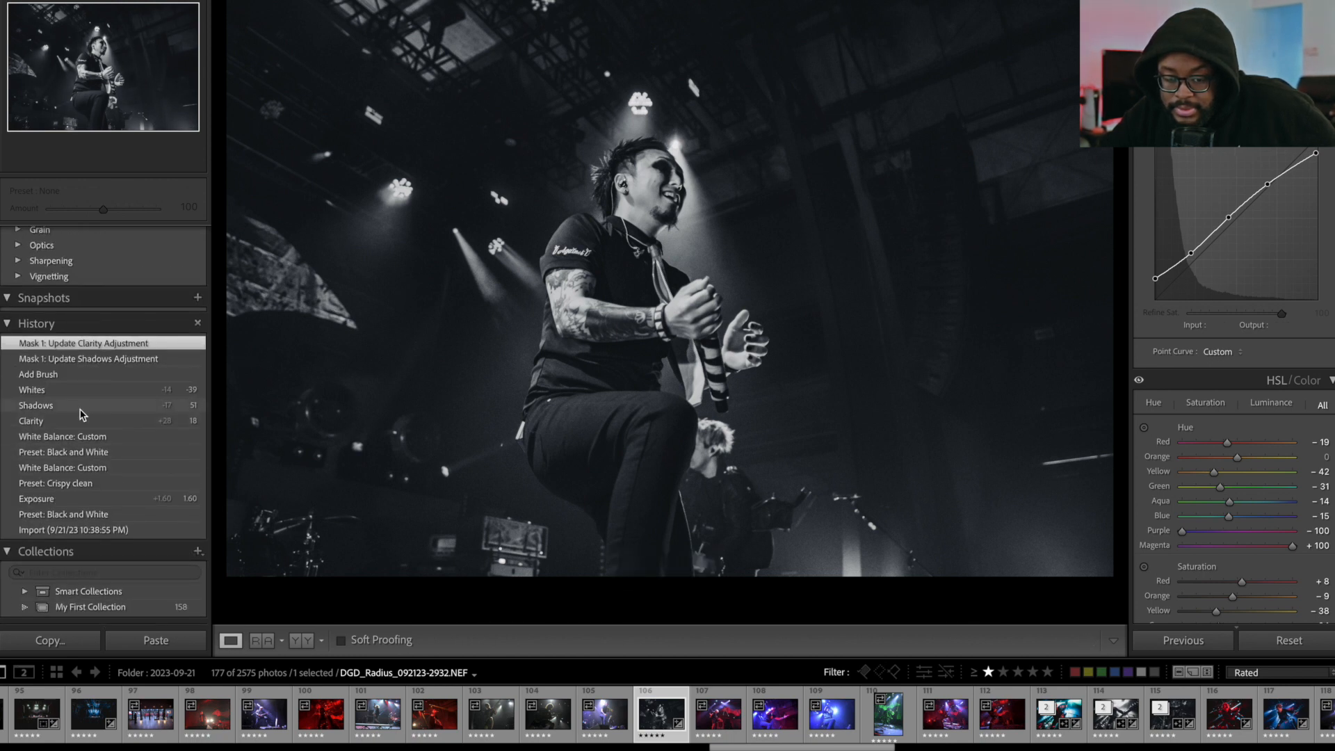
click(78, 391)
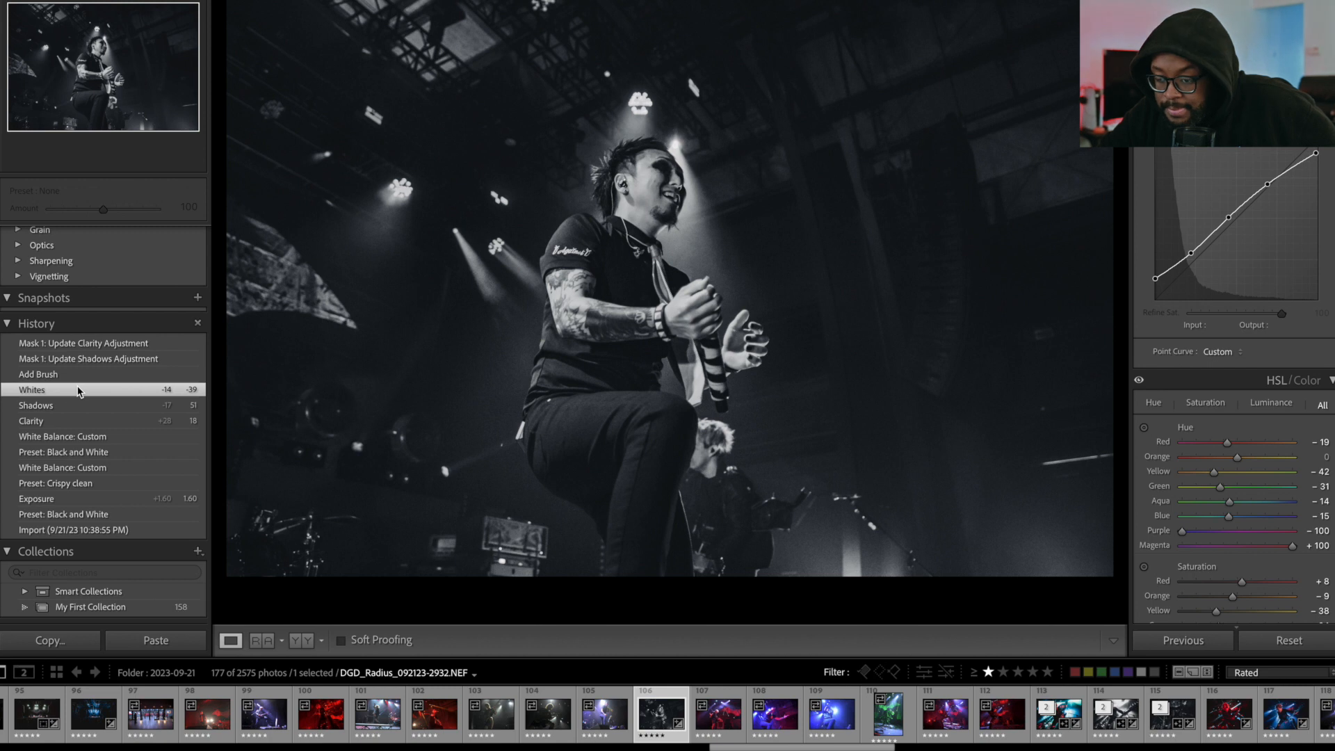
click(74, 343)
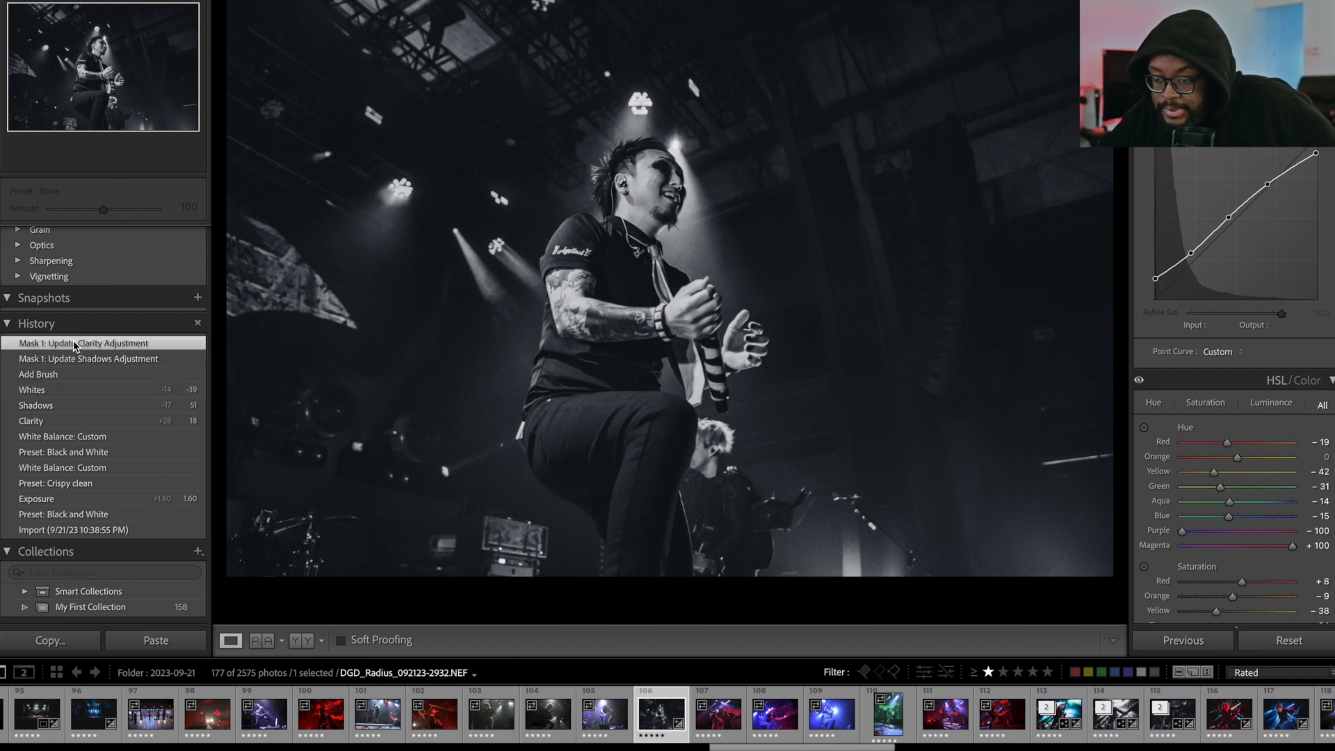
click(62, 392)
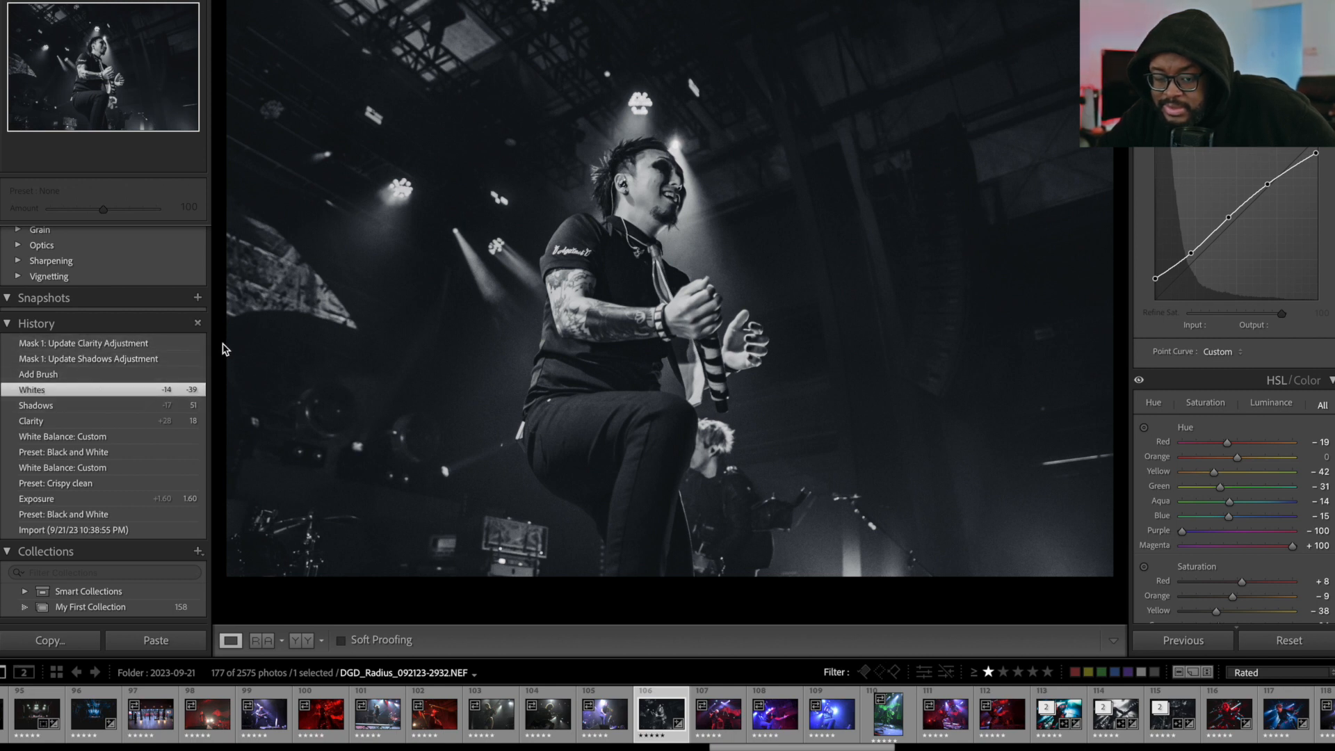
click(193, 344)
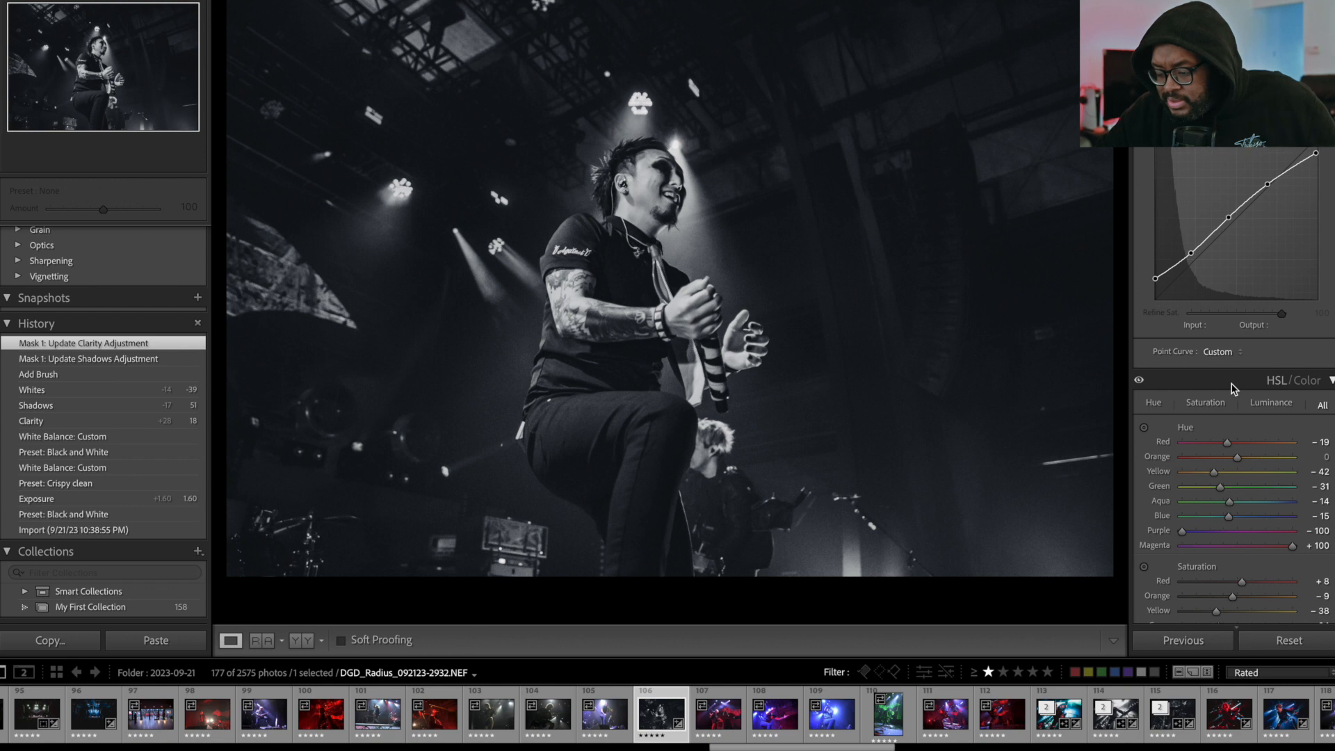
scroll(1298, 233, up, 5)
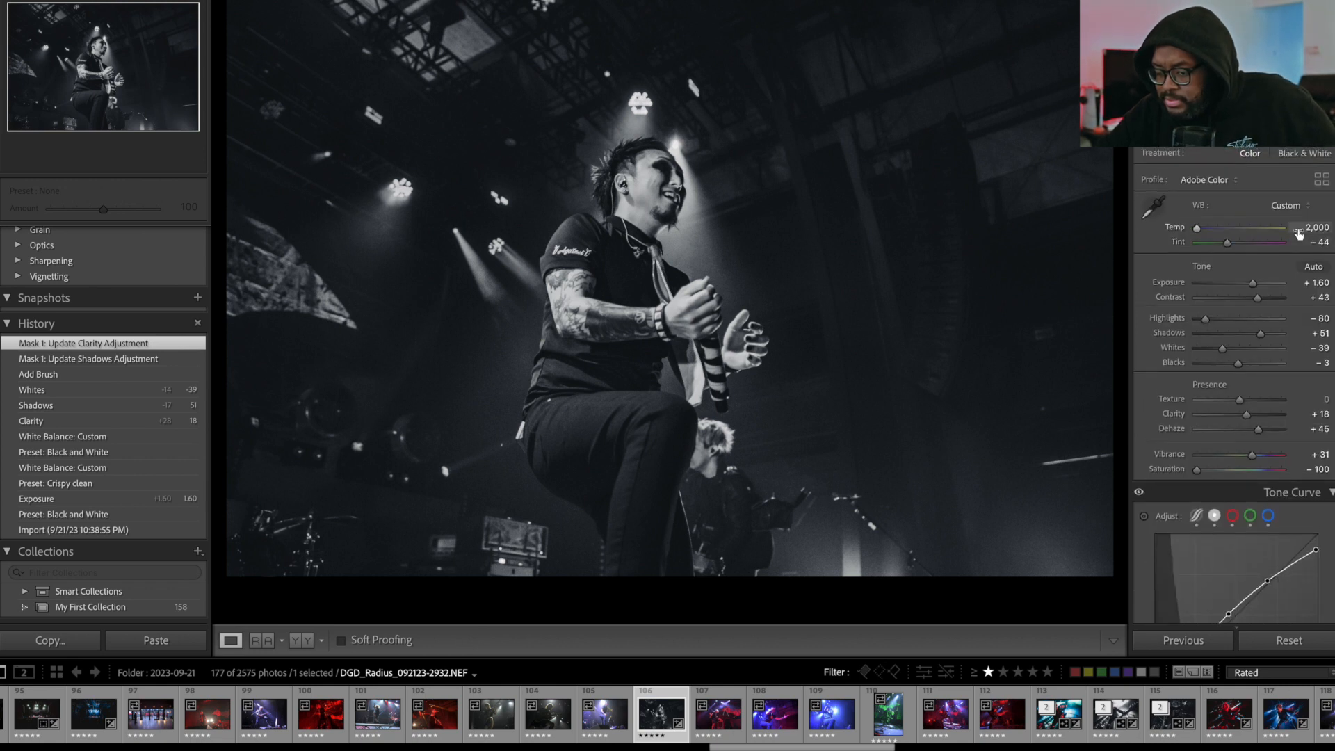
scroll(1298, 234, down, 1)
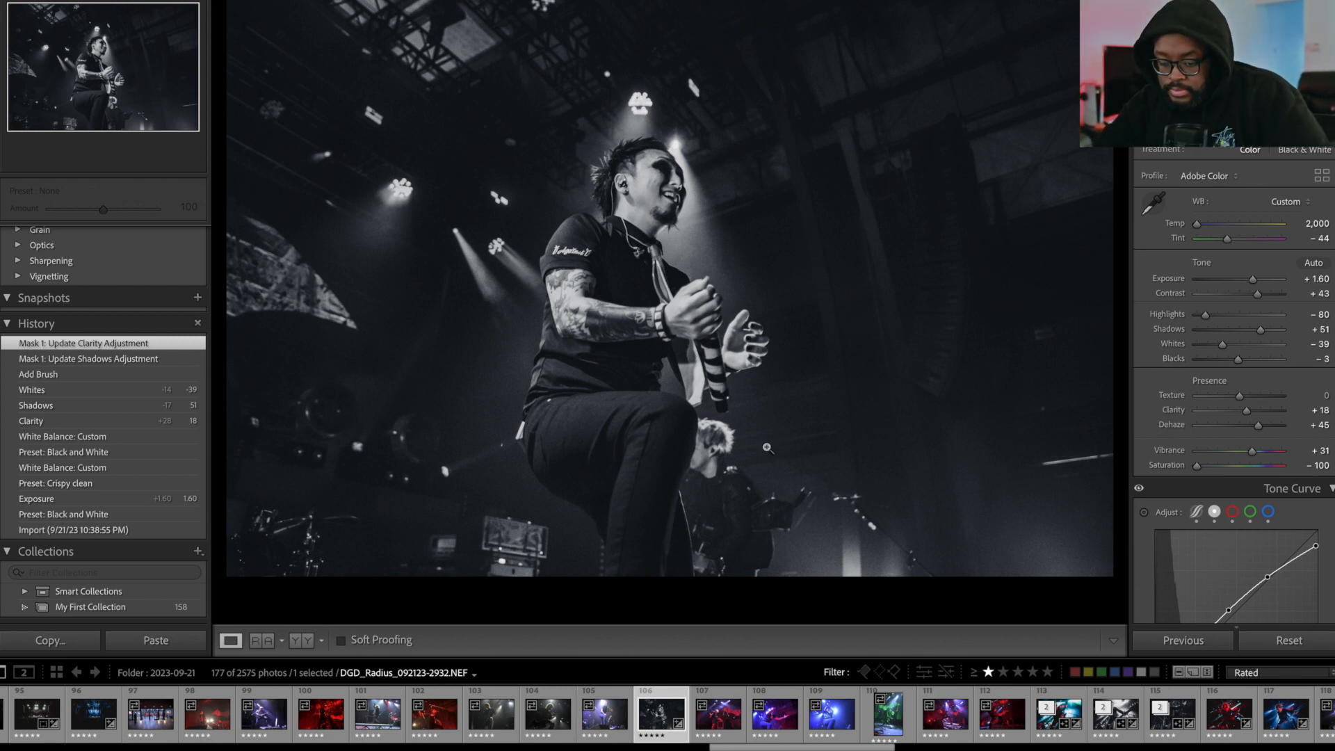
Browse the earlier rated photos and open the outstretched-arms performer photo DGD_Radius_092123-2037.NEF.
scroll(431, 727, up, 15)
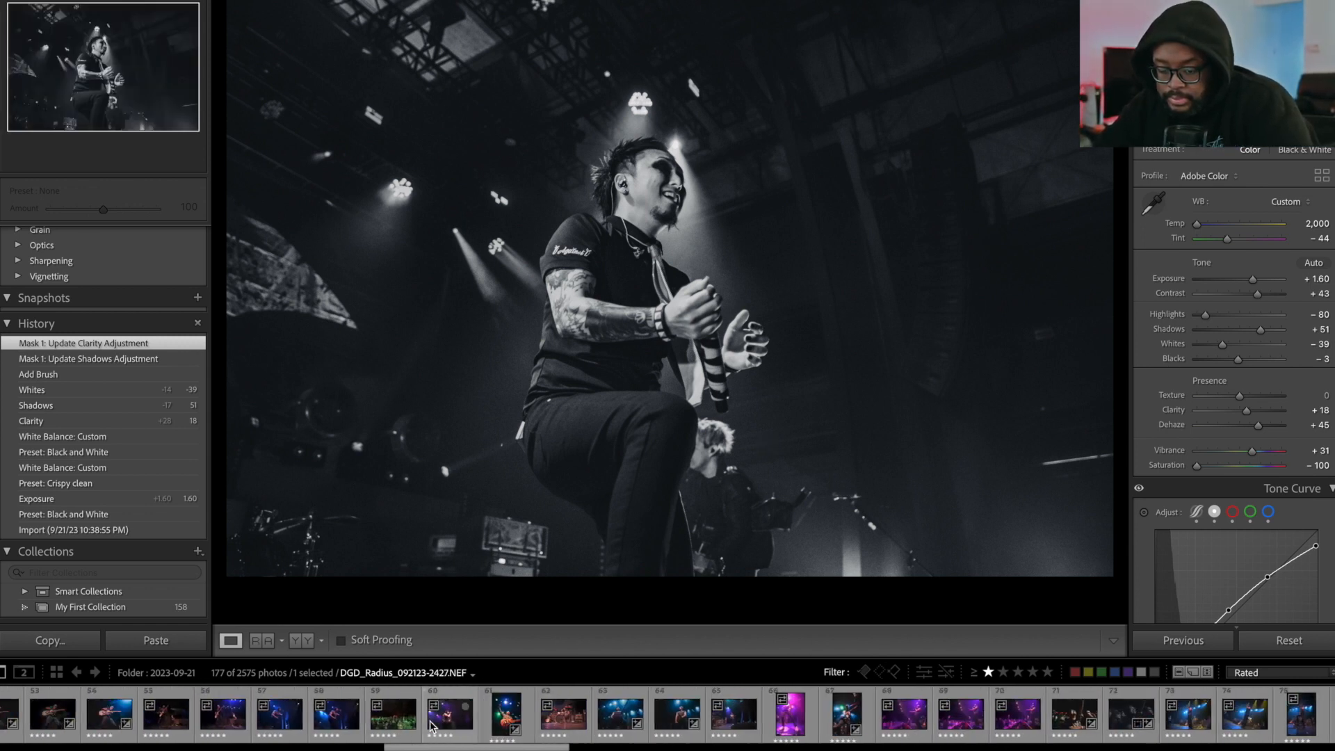
scroll(431, 727, up, 4)
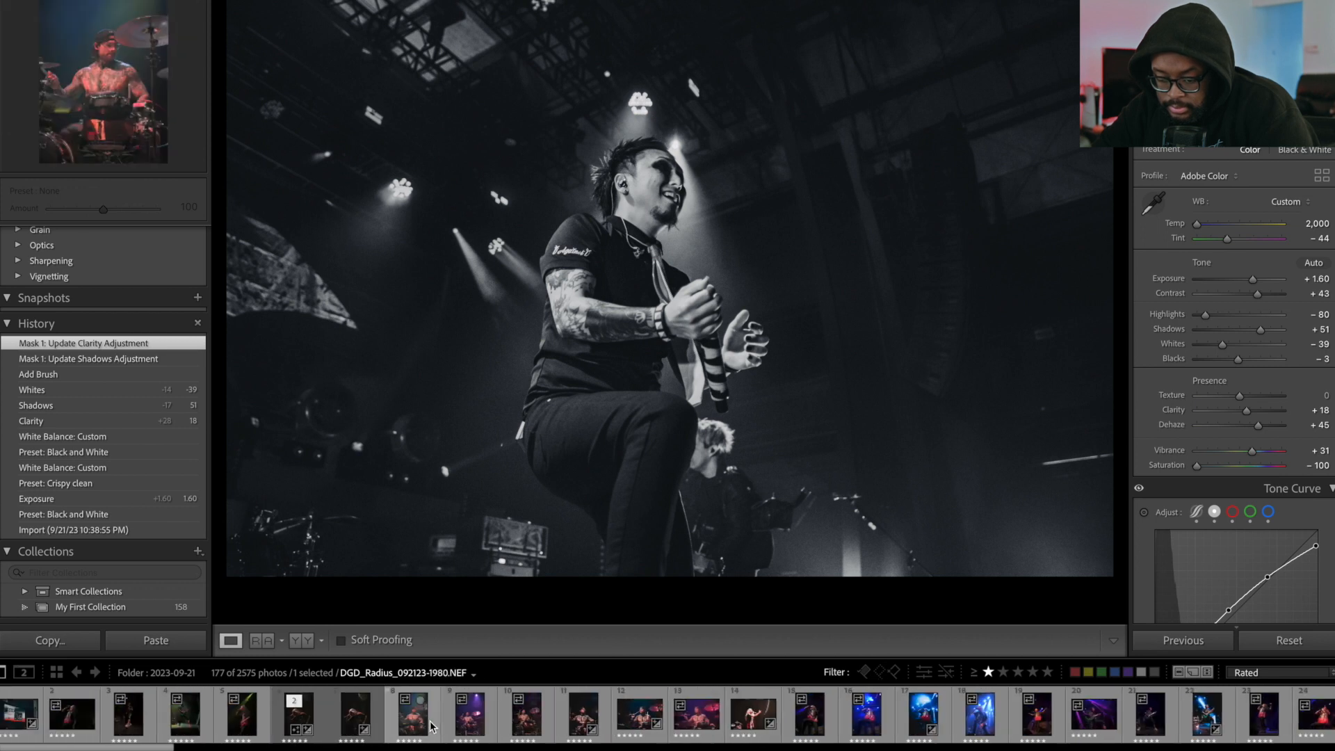
scroll(432, 727, down, 10)
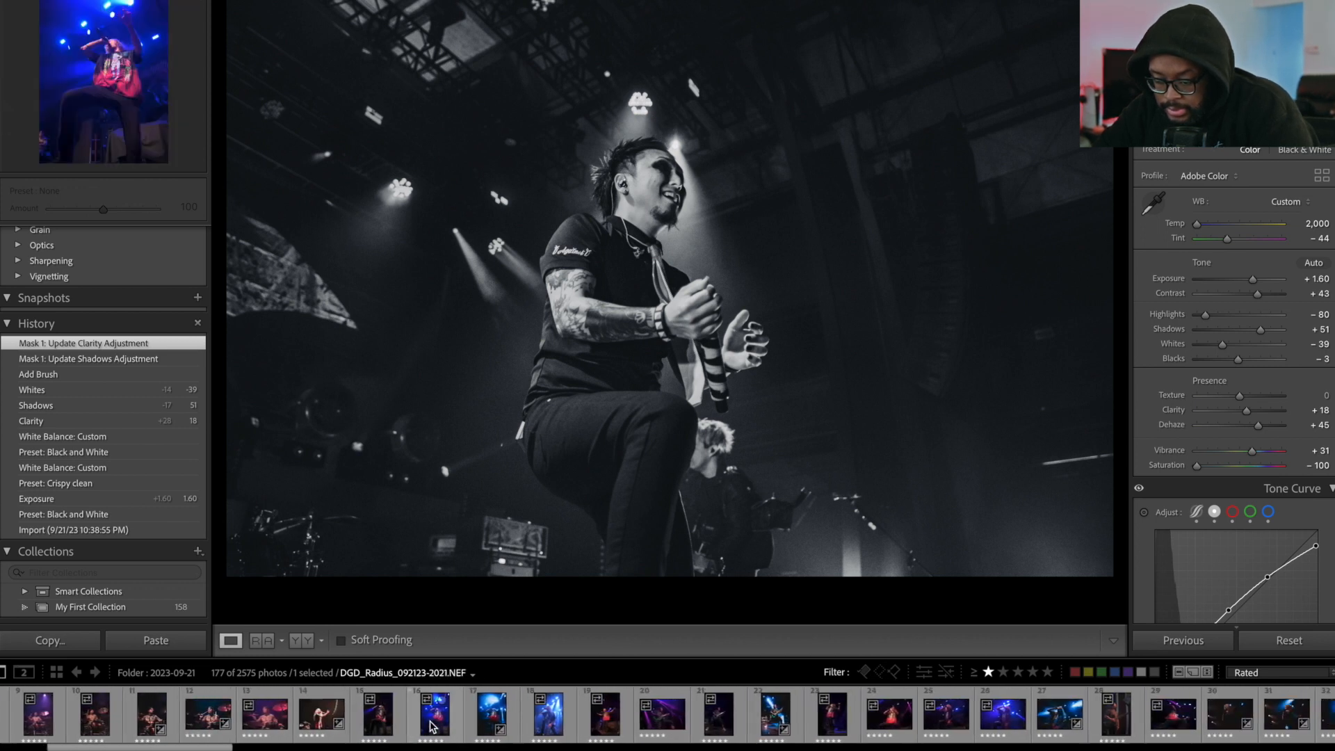
scroll(432, 727, down, 7)
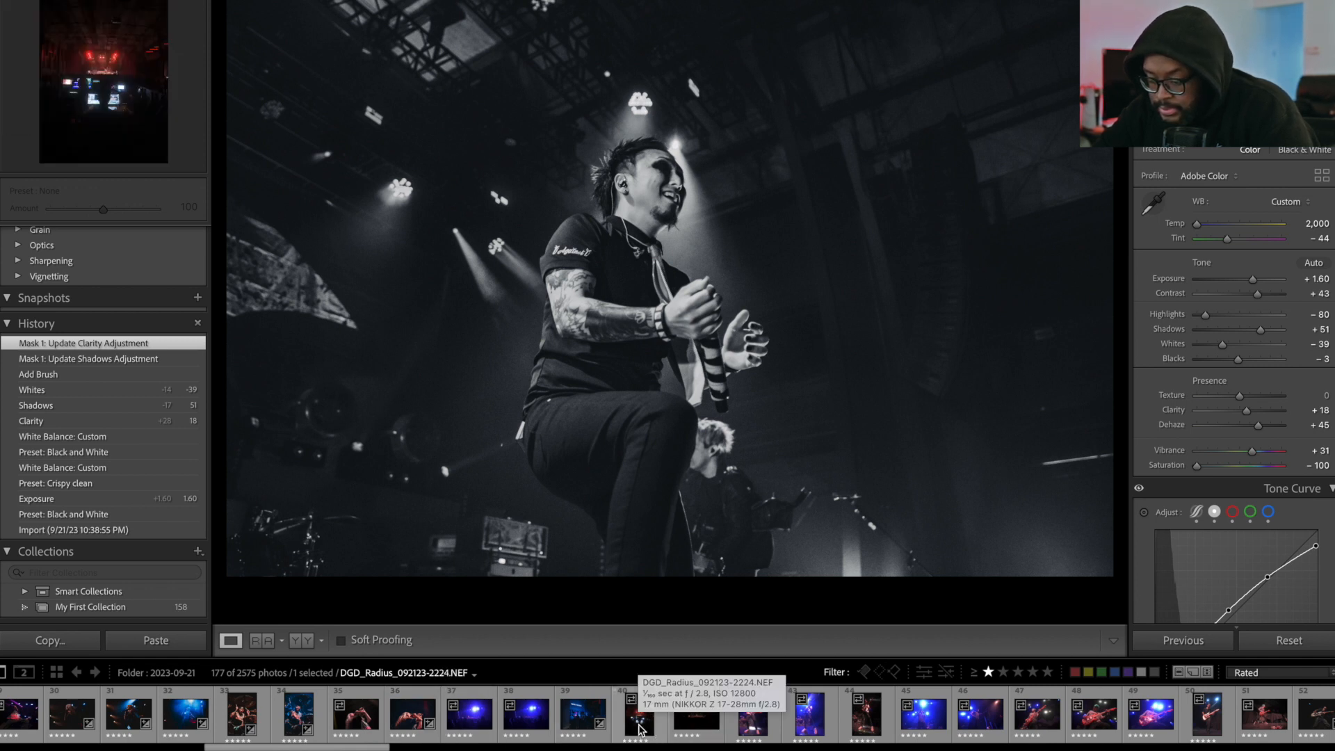
scroll(640, 726, up, 3)
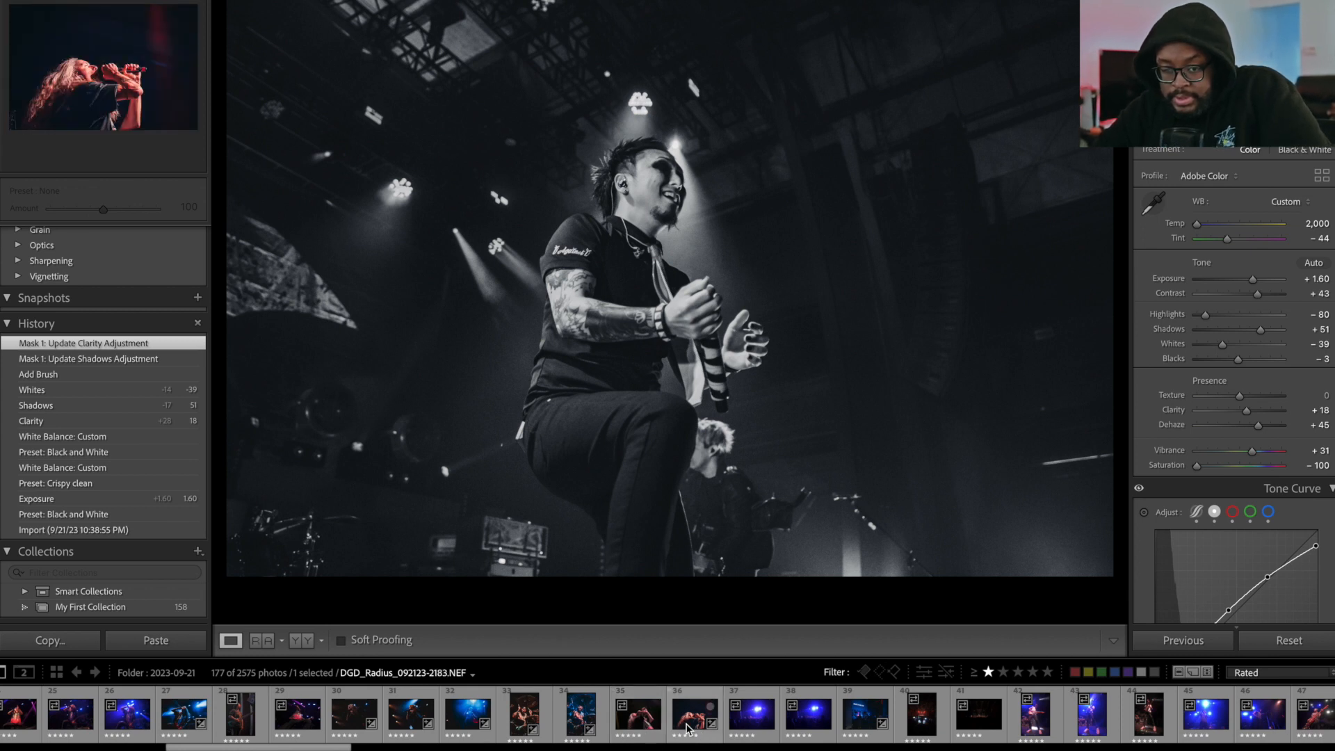
scroll(687, 727, up, 5)
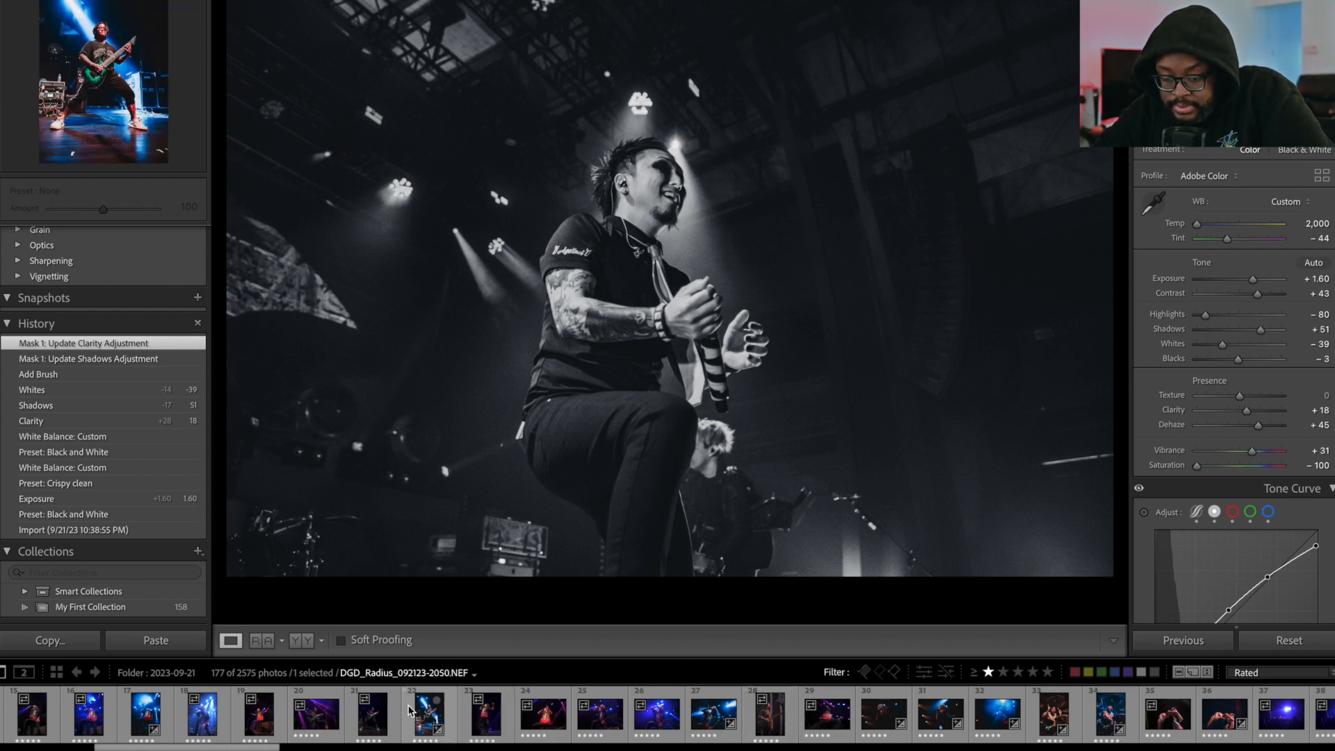
click(264, 727)
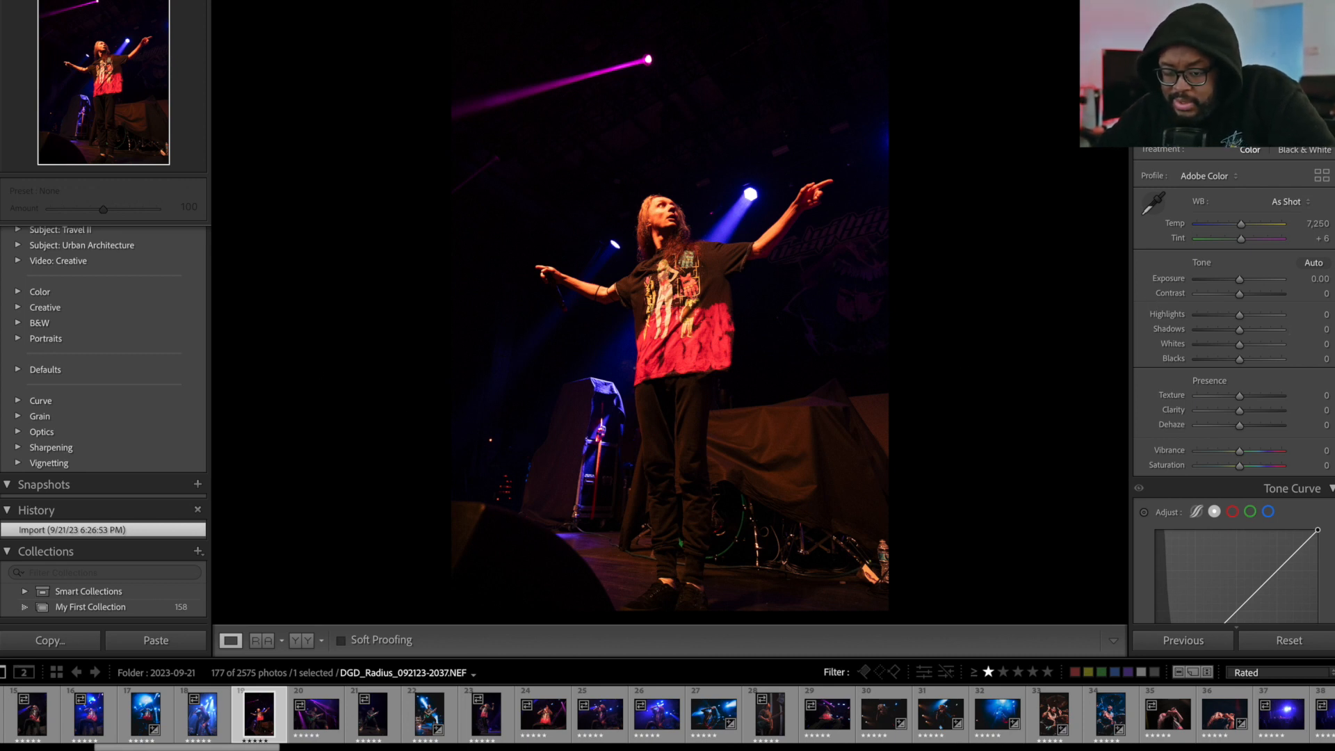
Apply the Studio preset Black and White to the outstretched-arms performer photo and raise its exposure to +2.05.
scroll(95, 287, up, 6)
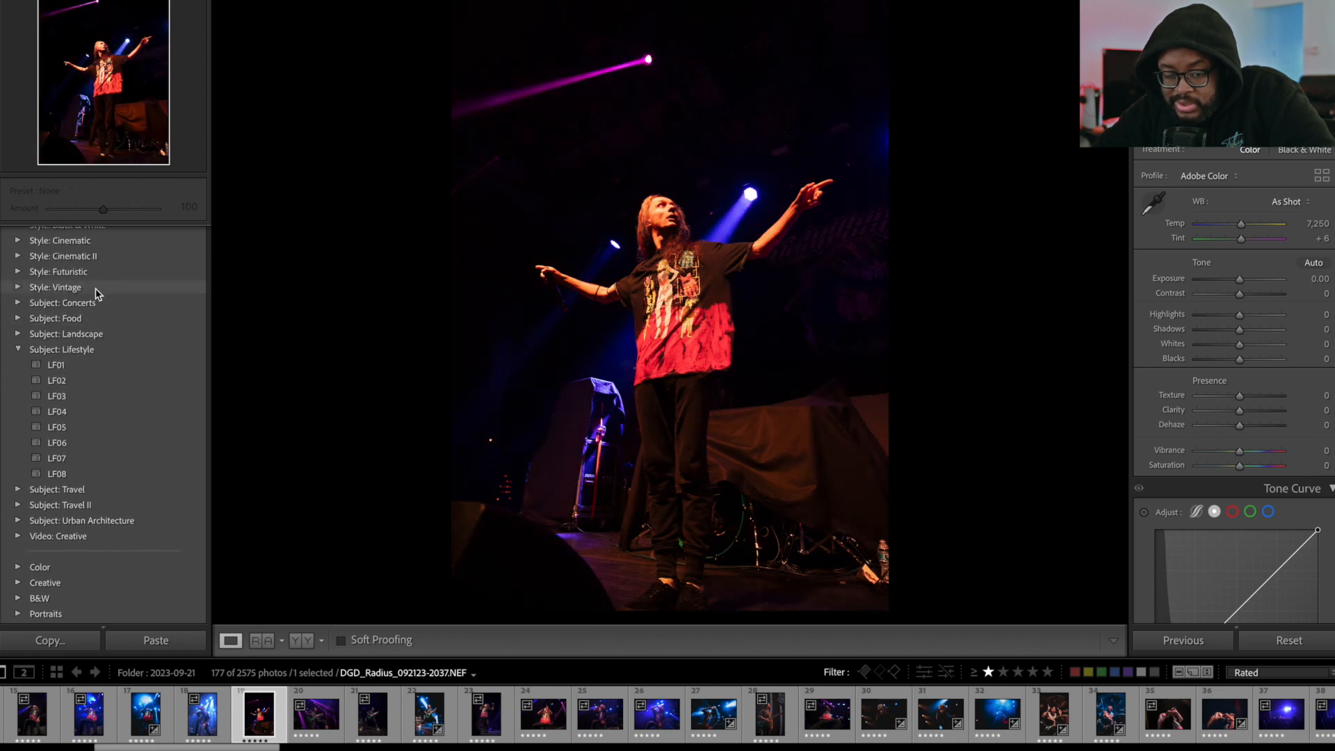
scroll(157, 407, up, 6)
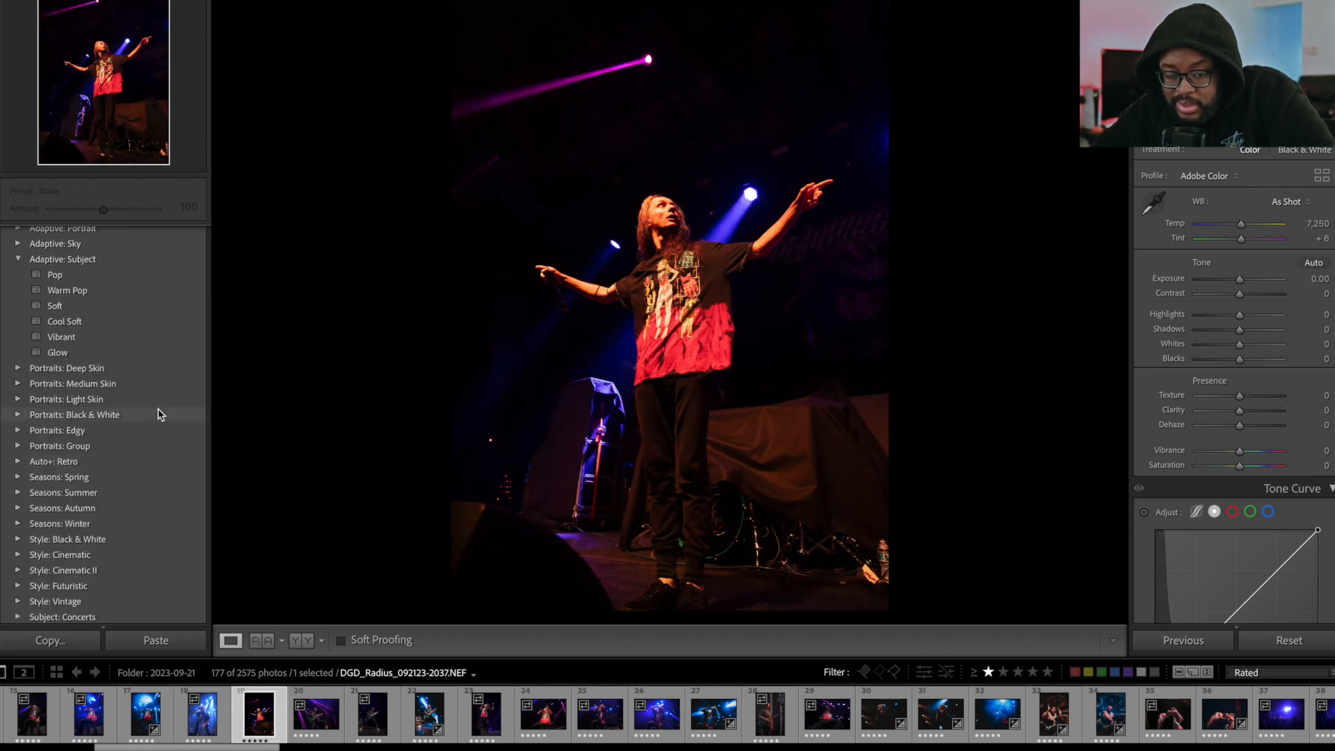
scroll(157, 411, up, 2)
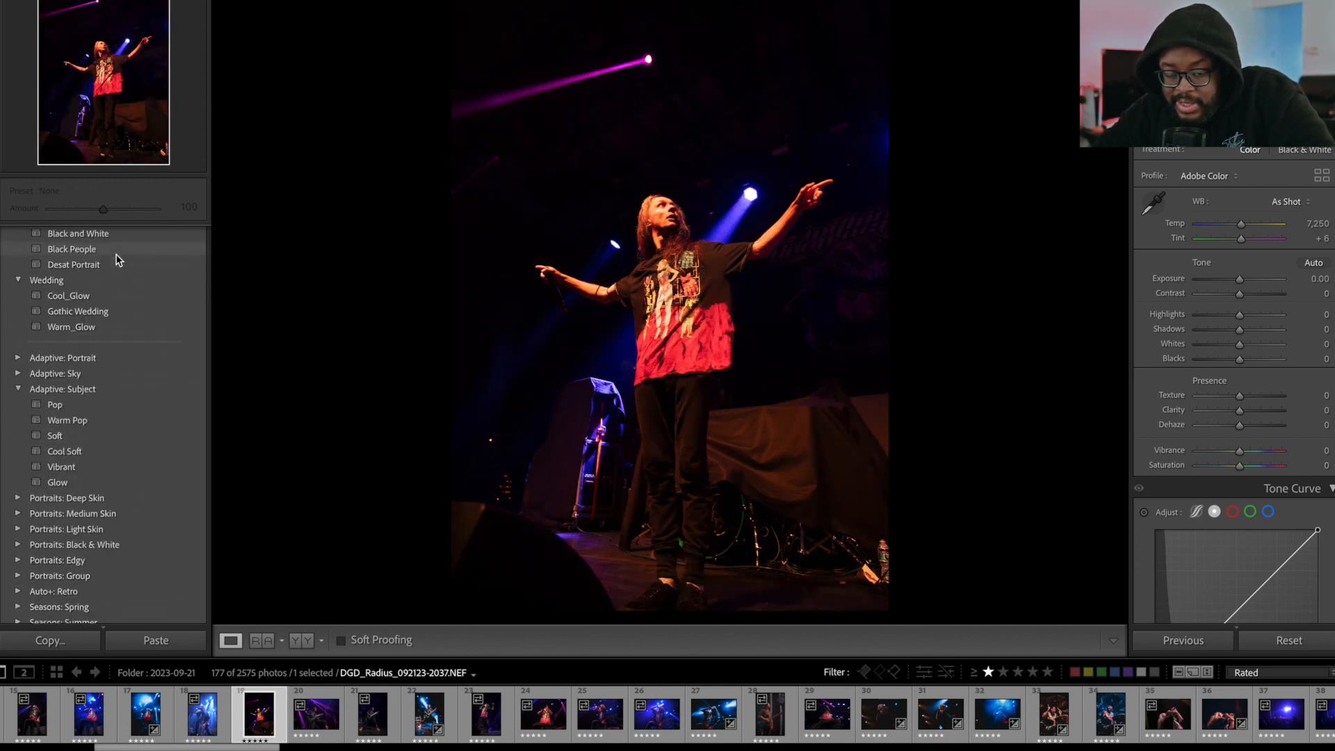
scroll(117, 260, up, 3)
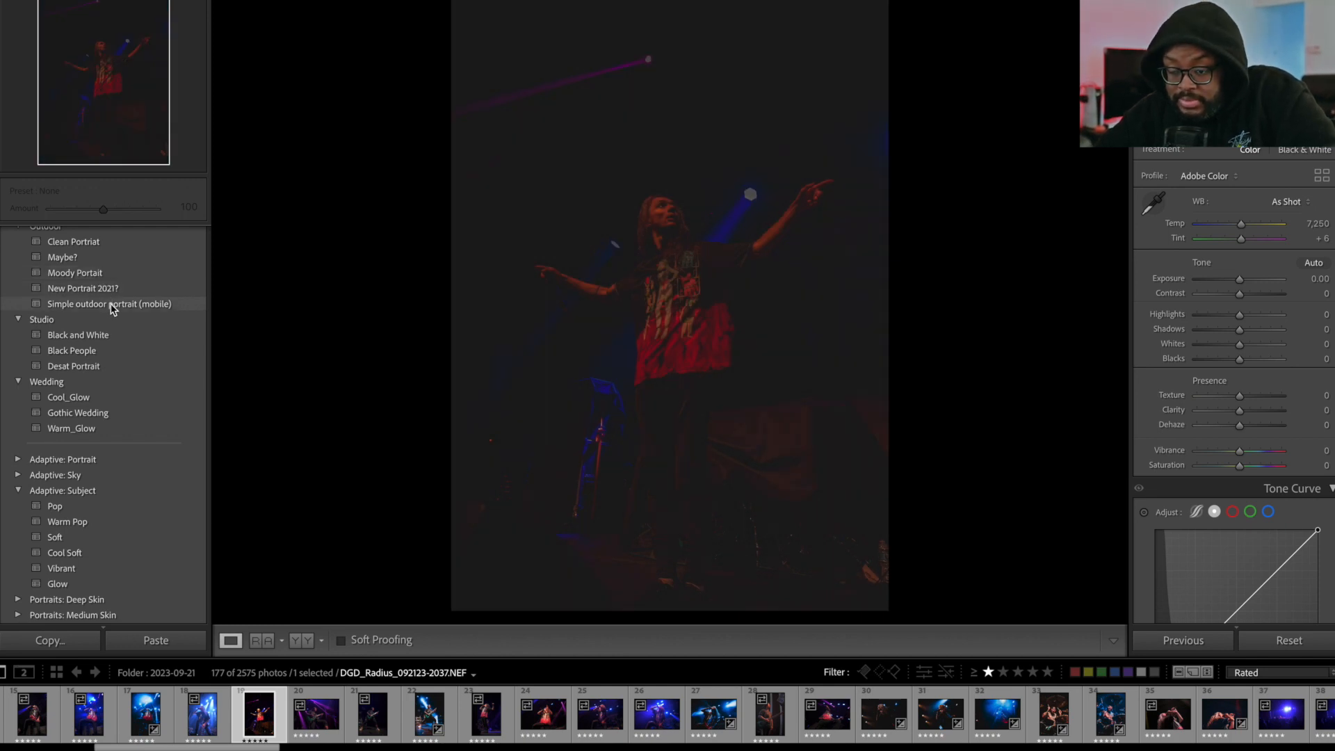
click(103, 341)
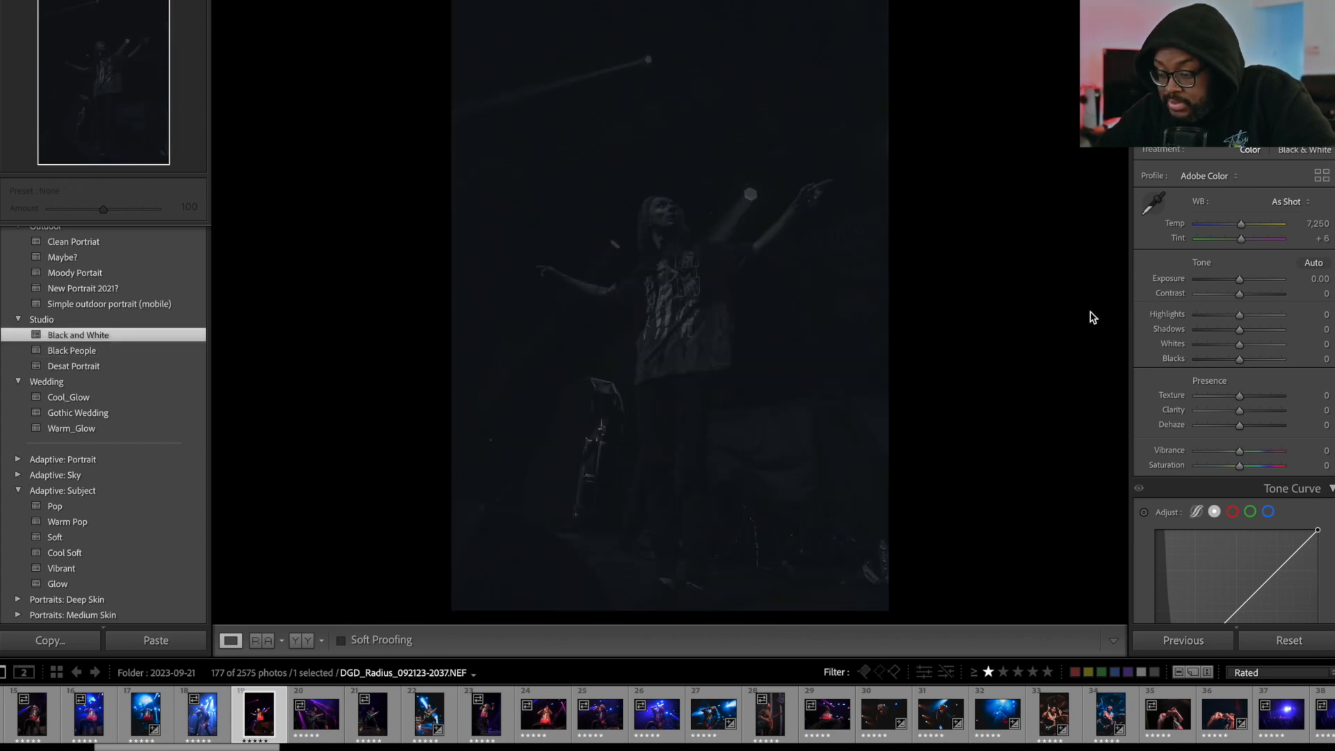
drag(1240, 279, 1257, 281)
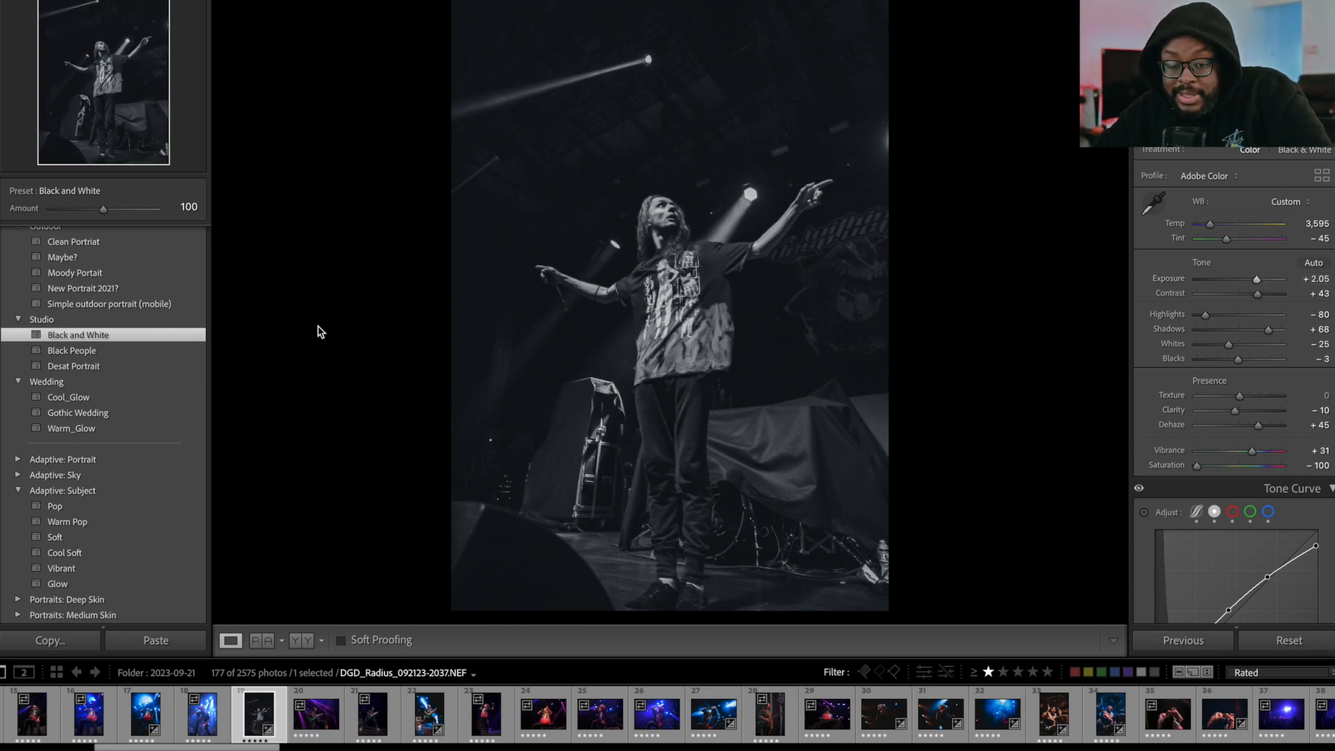
Apply the Concert preset Crispy clean to the outstretched-arms performer photo.
scroll(129, 376, up, 2)
scroll(127, 377, up, 6)
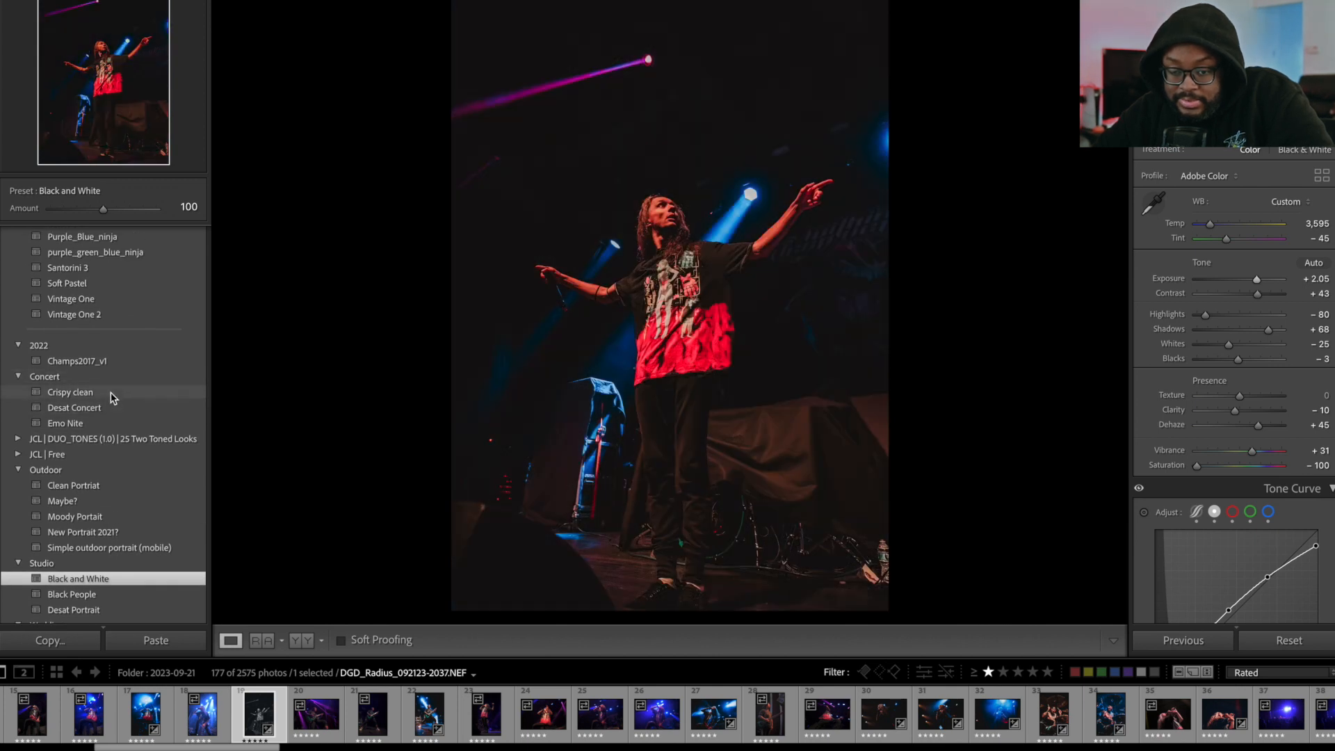
click(112, 397)
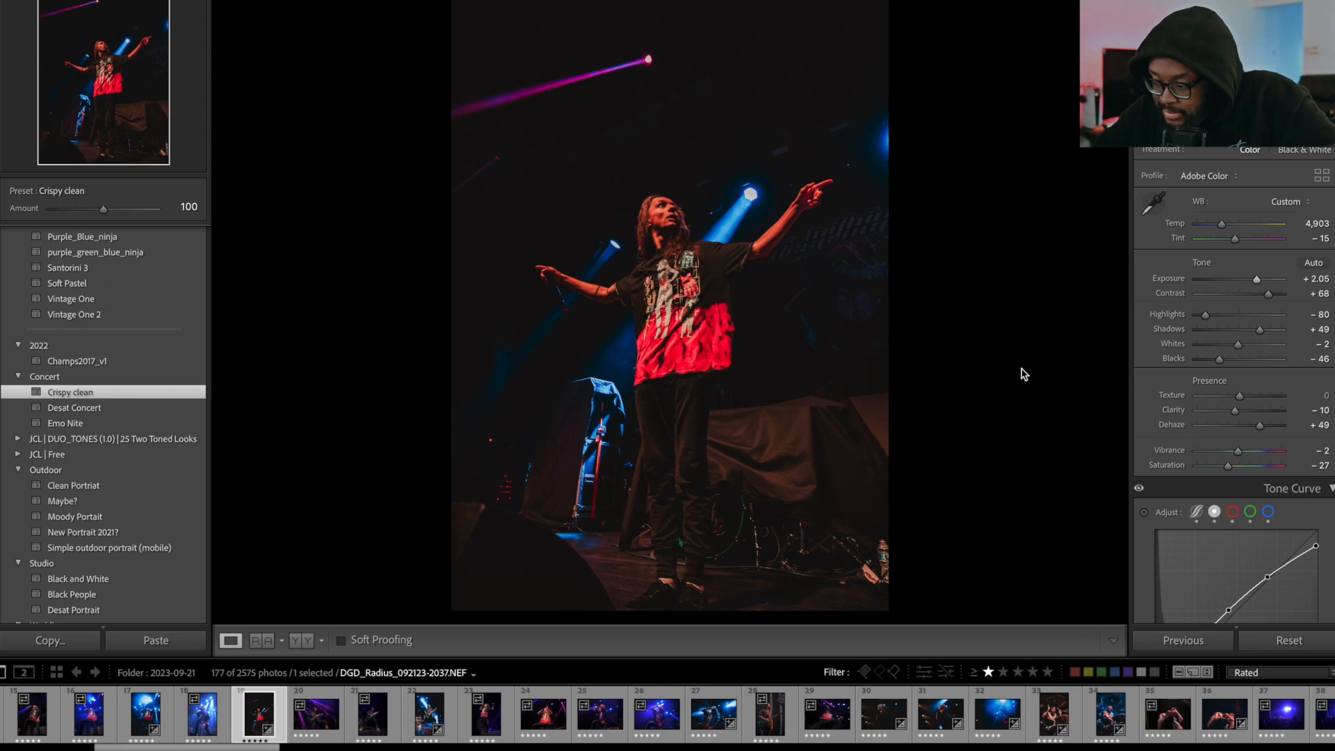
Set the exposure to +2.50 and sample a neutral white balance from the pale object at the stage's right edge.
drag(1259, 283, 1265, 284)
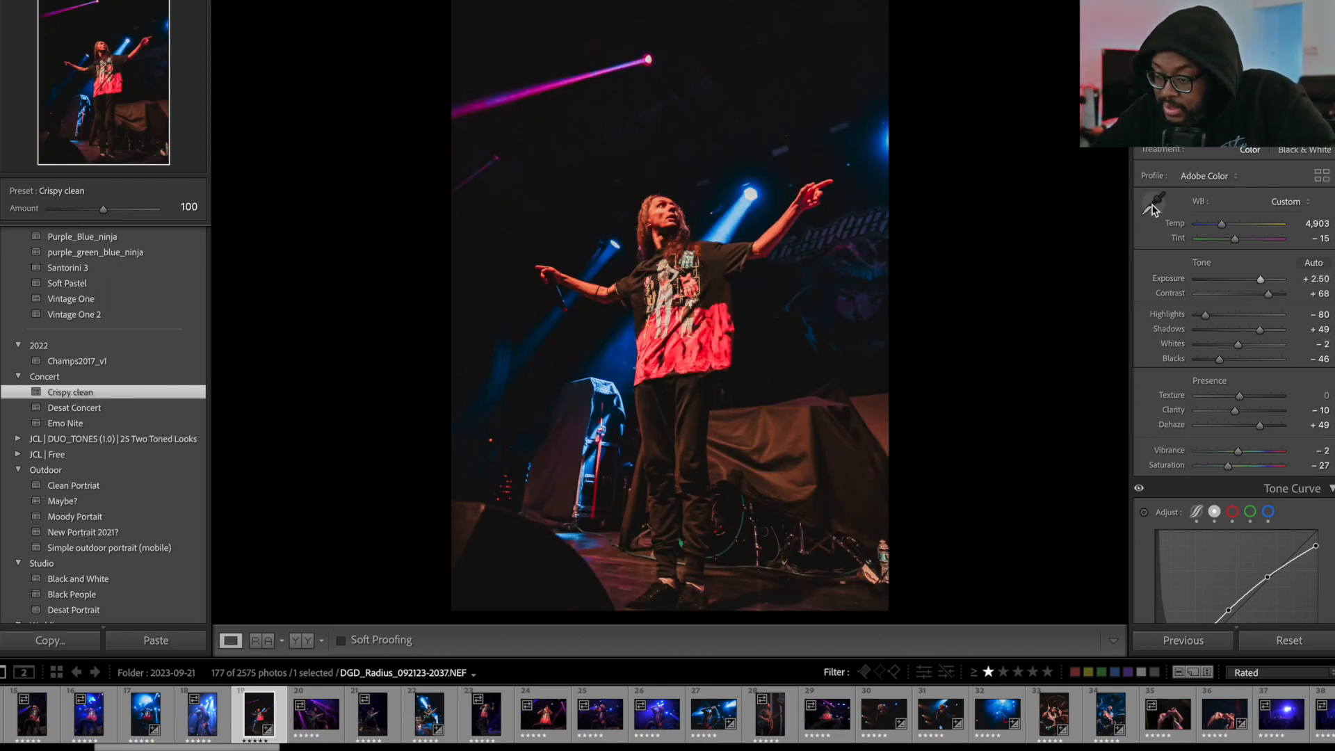
click(1152, 207)
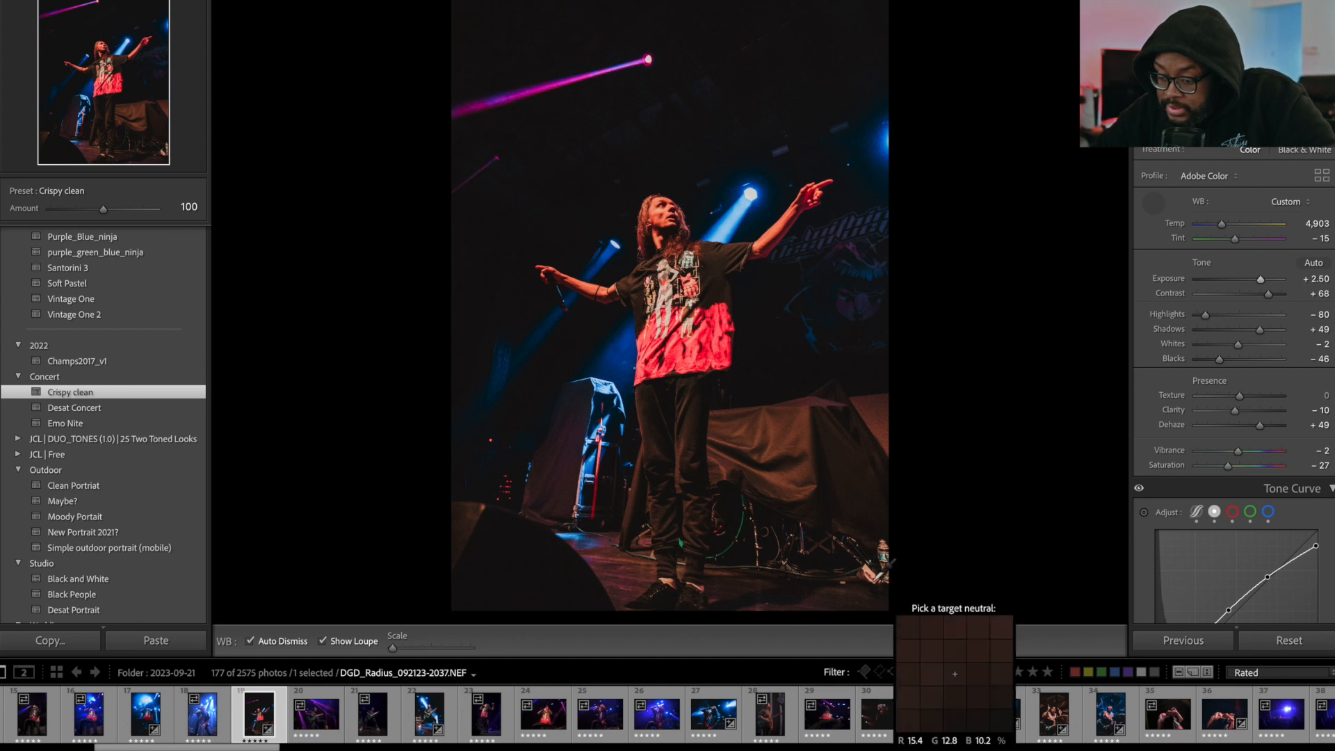
click(870, 575)
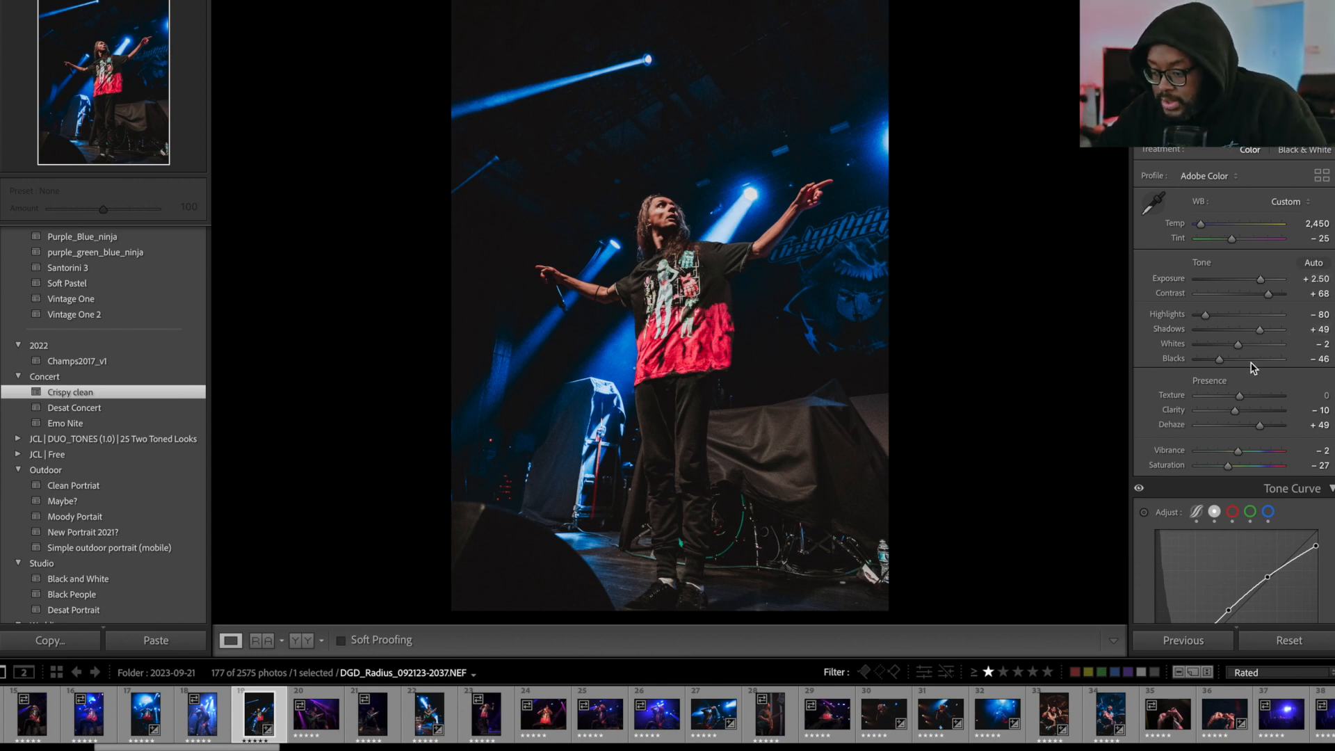
Straighten the tone curve with its black point lowered to output 19, and set shadows to +62 and whites to -43.
drag(1238, 343, 1238, 346)
scroll(1282, 483, down, 3)
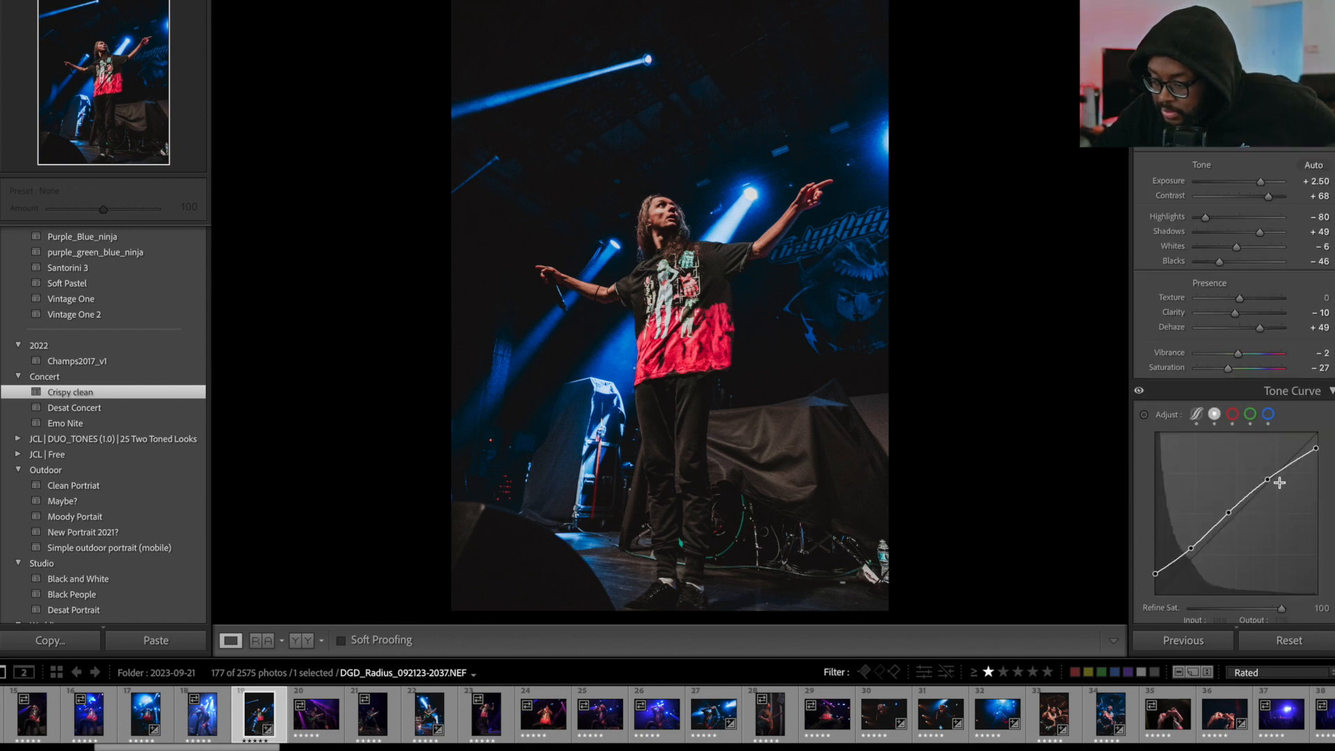
drag(1229, 513, 1278, 477)
click(1268, 481)
drag(1192, 557, 1133, 586)
drag(1260, 233, 1222, 254)
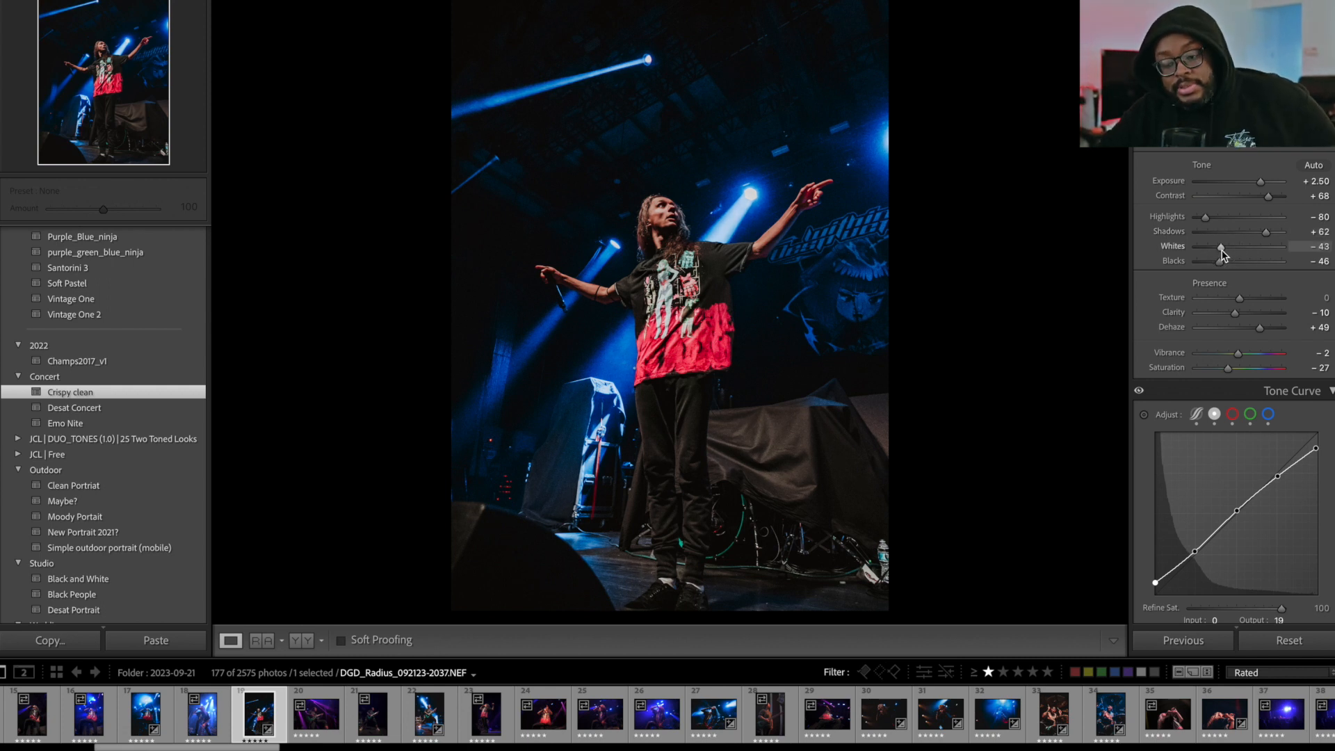
Compare the edited outstretched-arms performer photo with its original twice, ending on the edited version.
key(backslash)
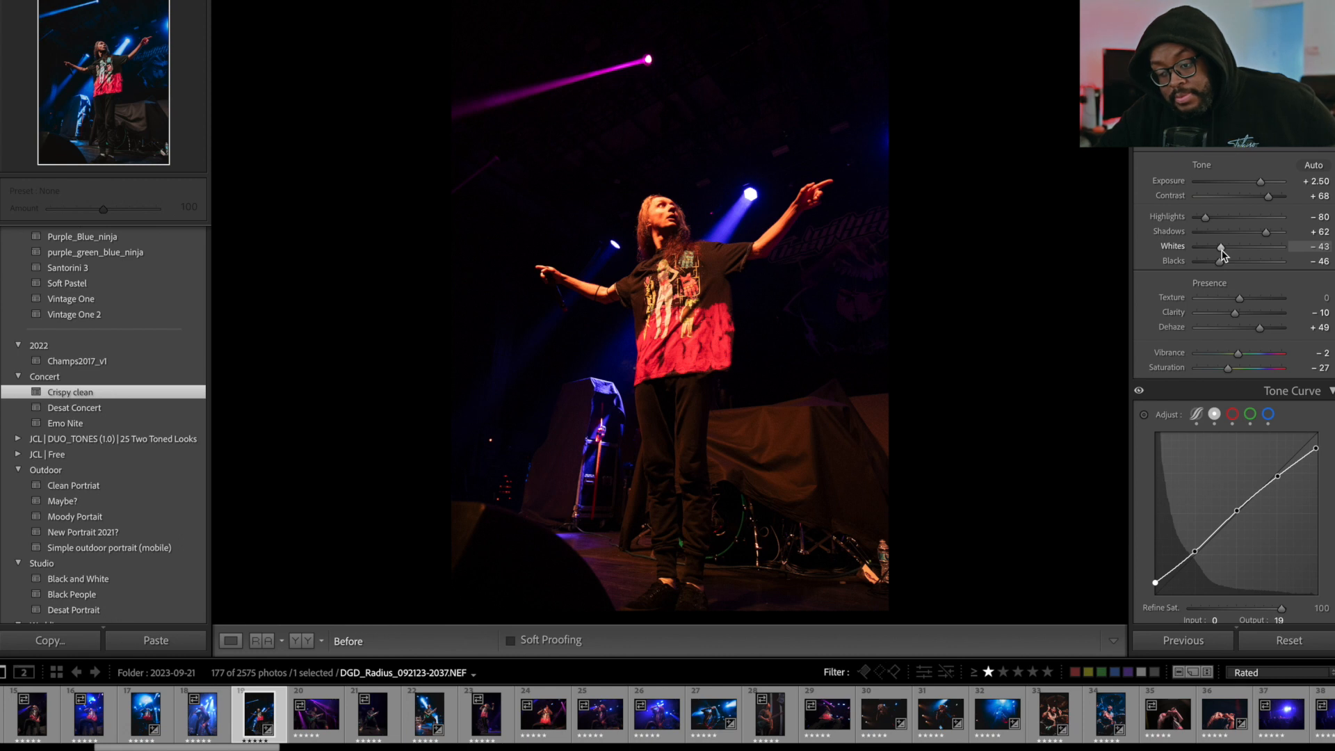
key(backslash)
key(backslash)
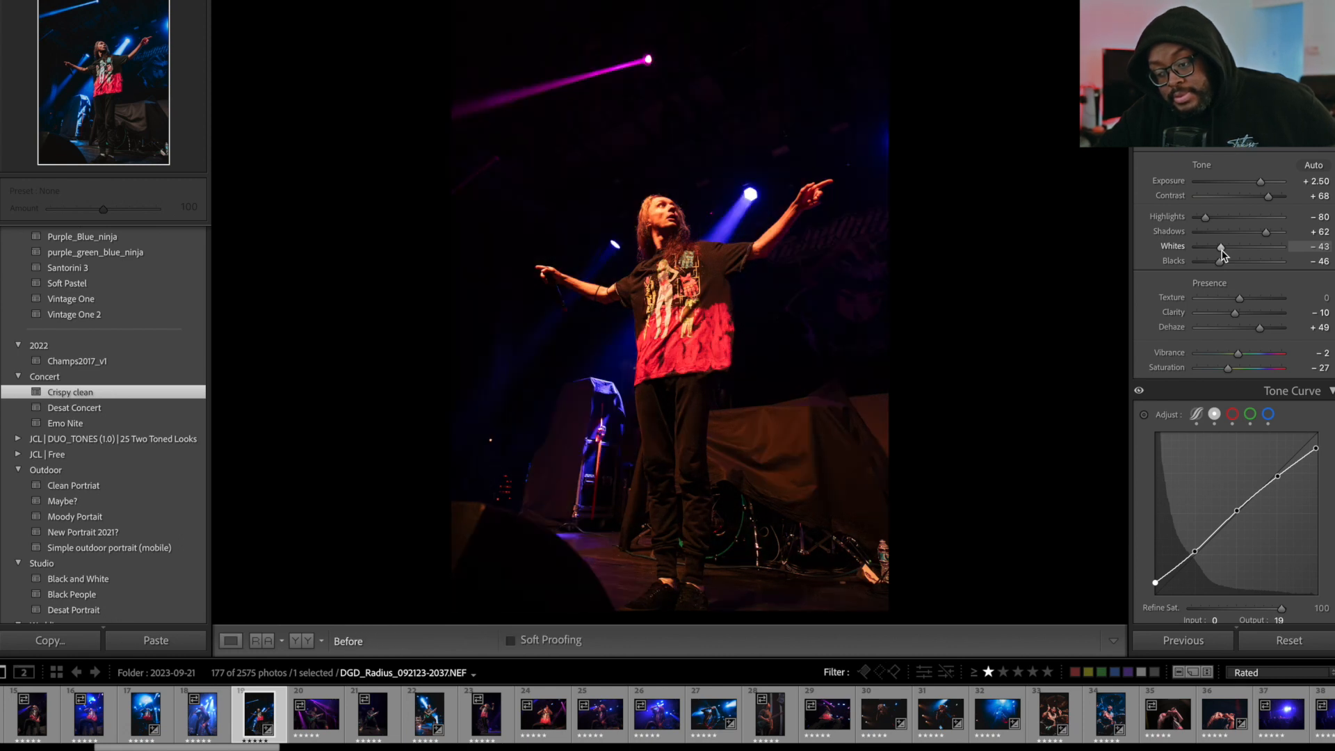
key(backslash)
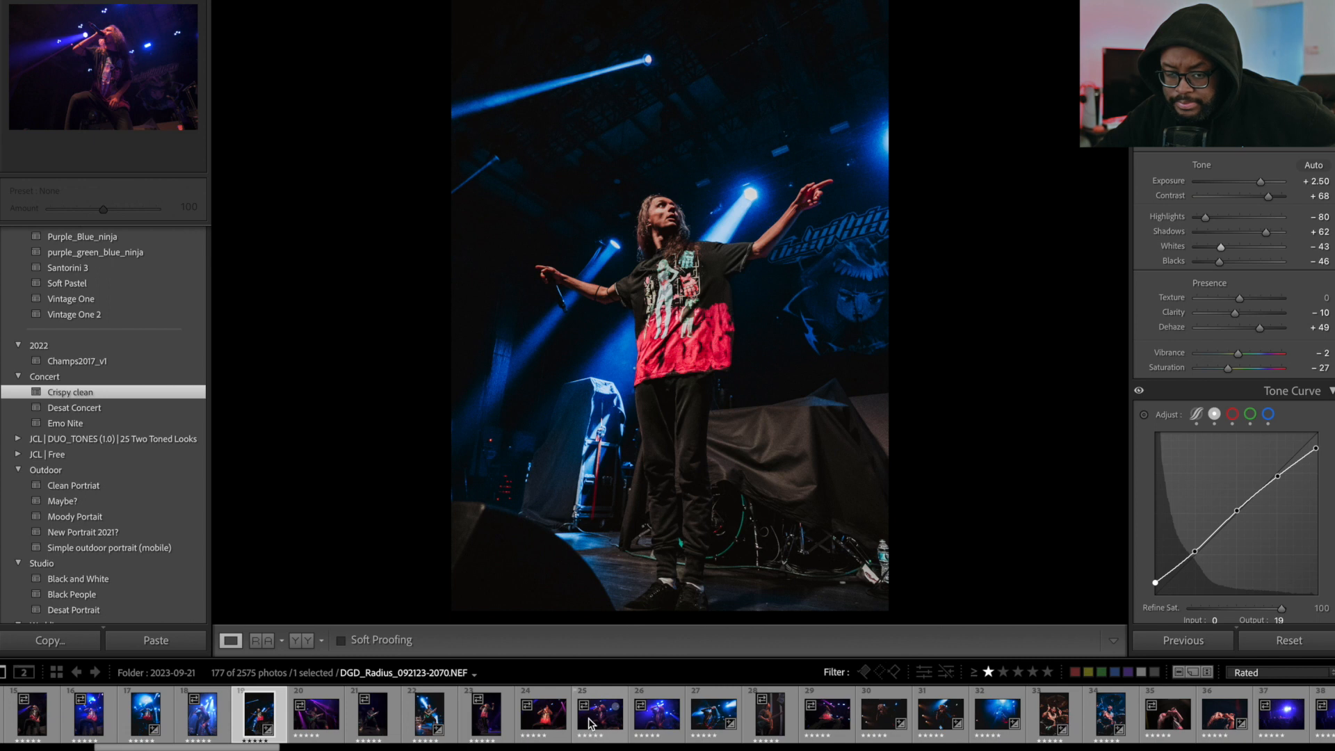
Open the guitarist photo DGD_Radius_092123-2099.NEF and preview the Concert presets, Clean Portriat, and Black and White on it.
click(770, 714)
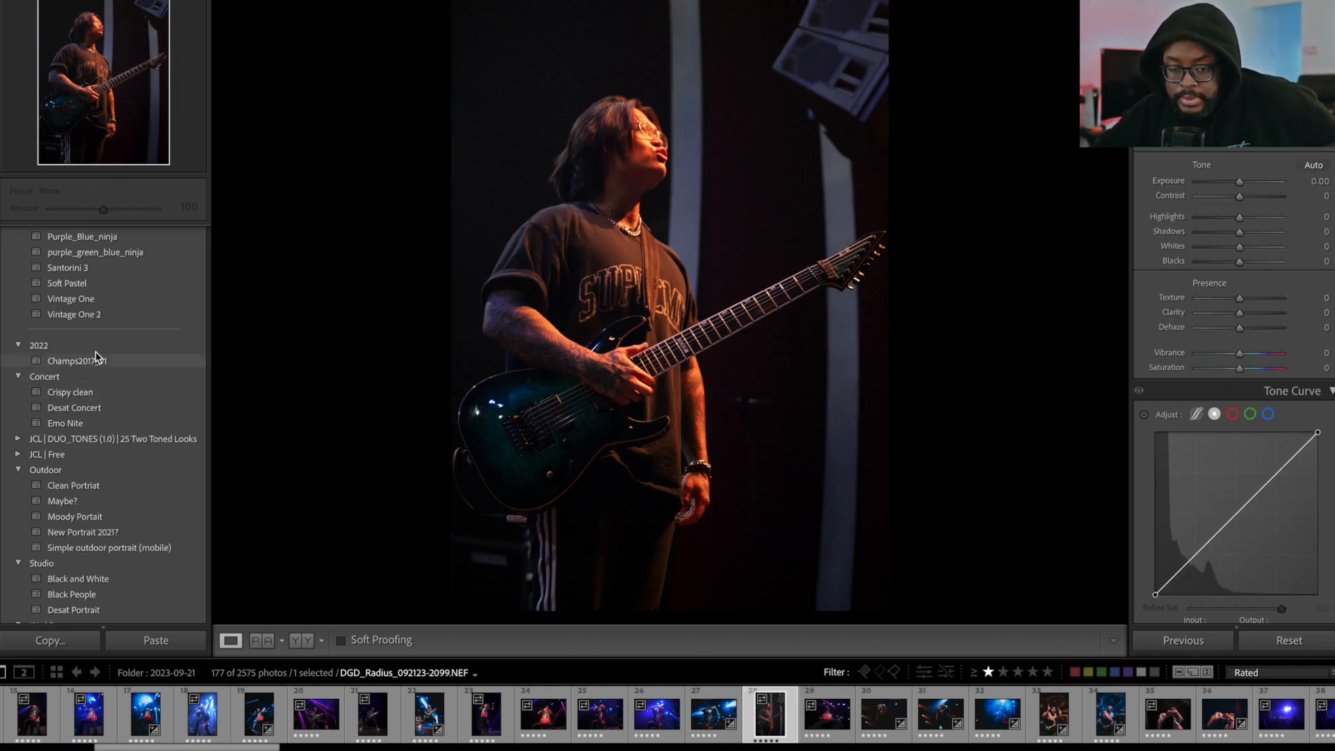
click(77, 390)
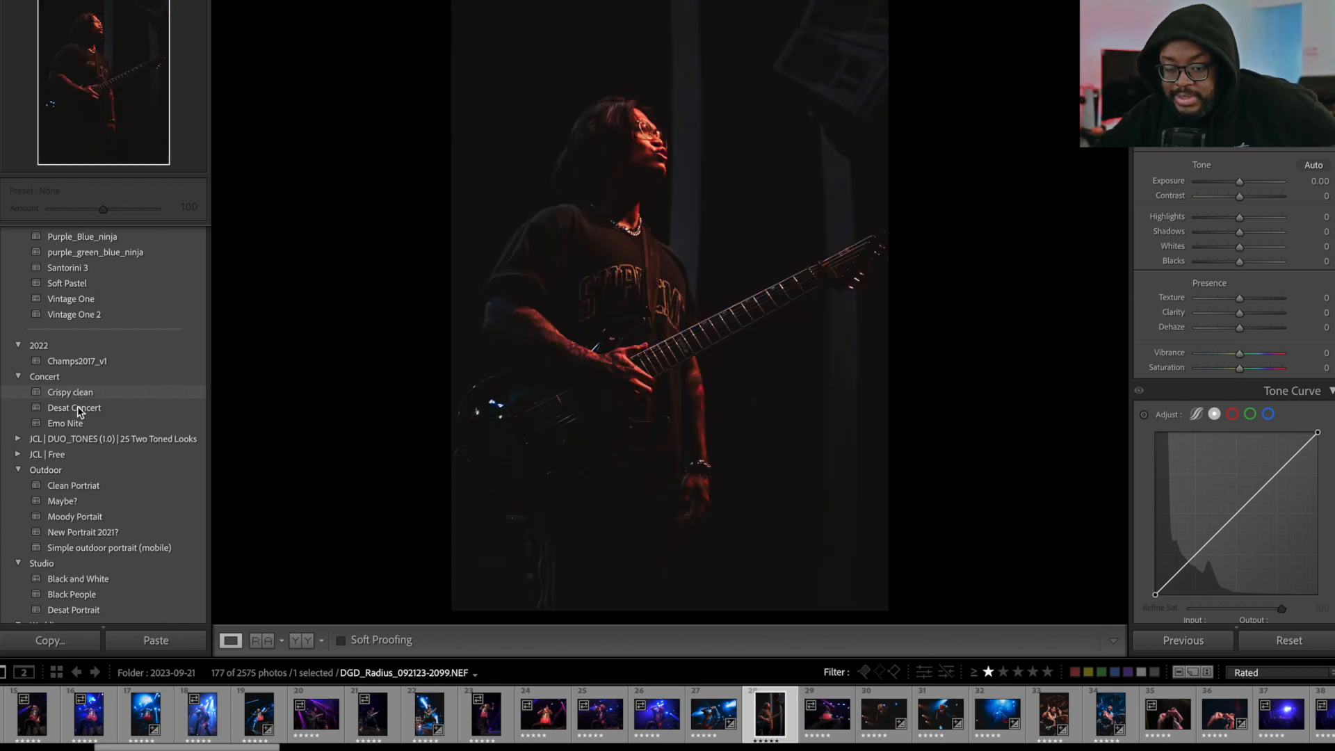
click(78, 409)
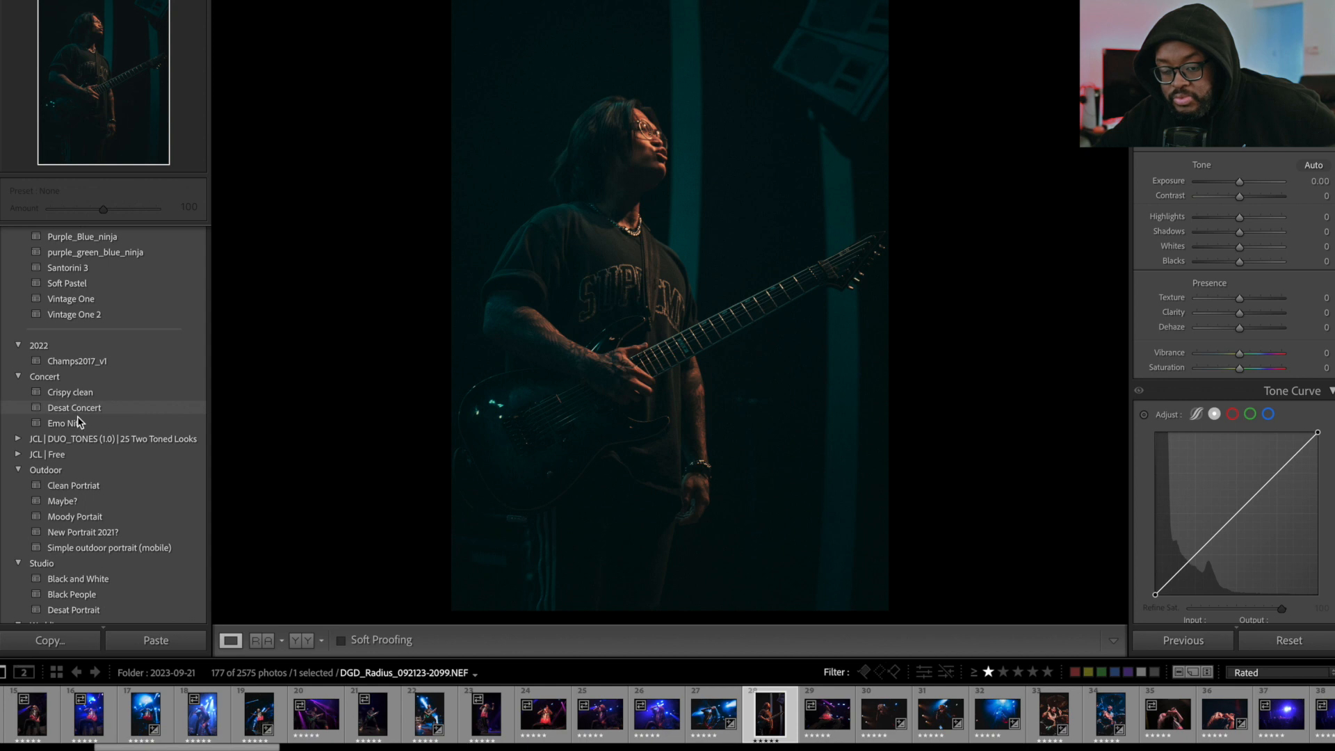
click(79, 424)
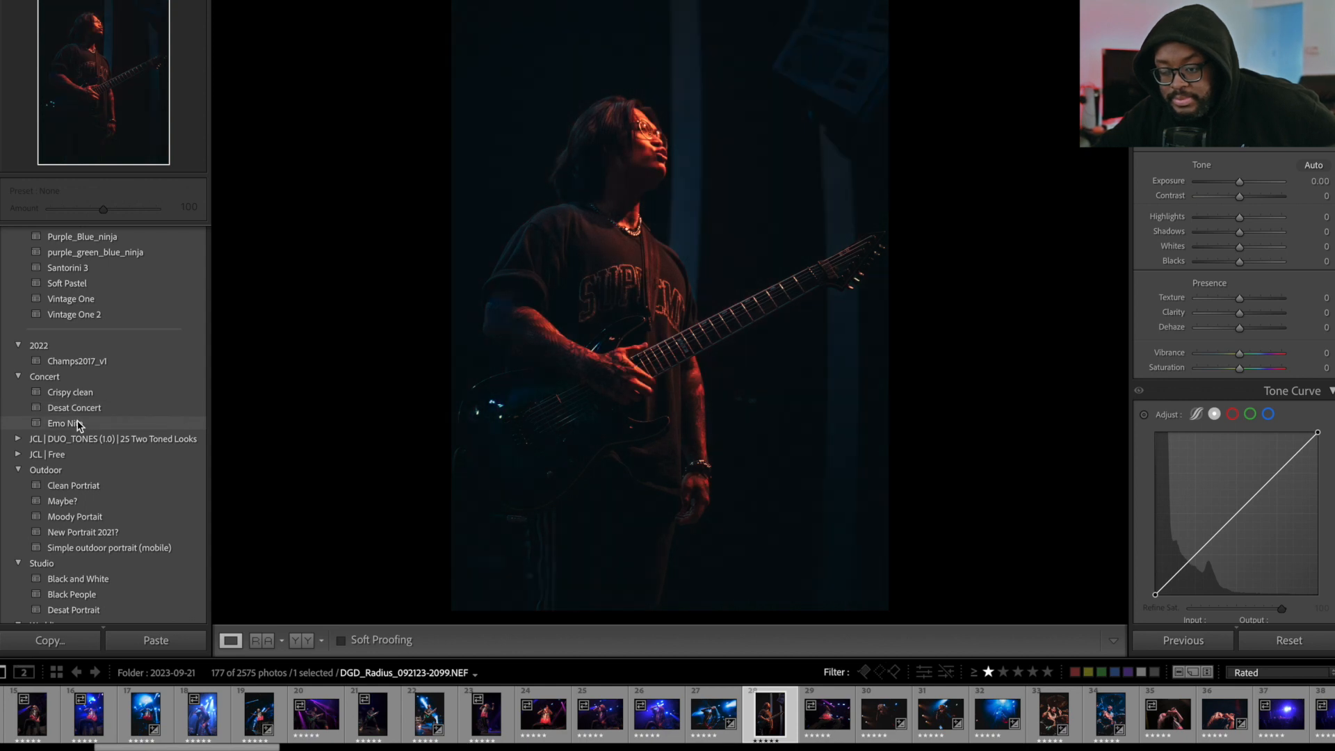
click(90, 485)
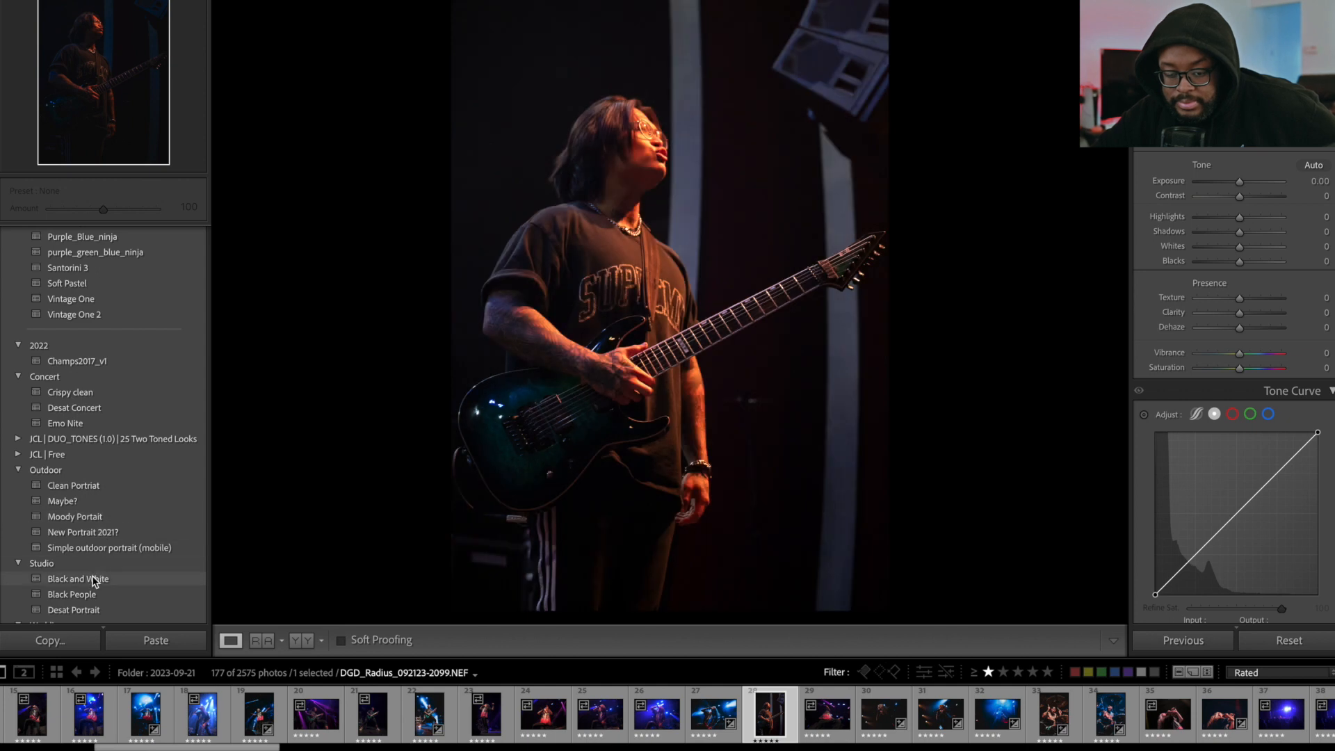
click(94, 582)
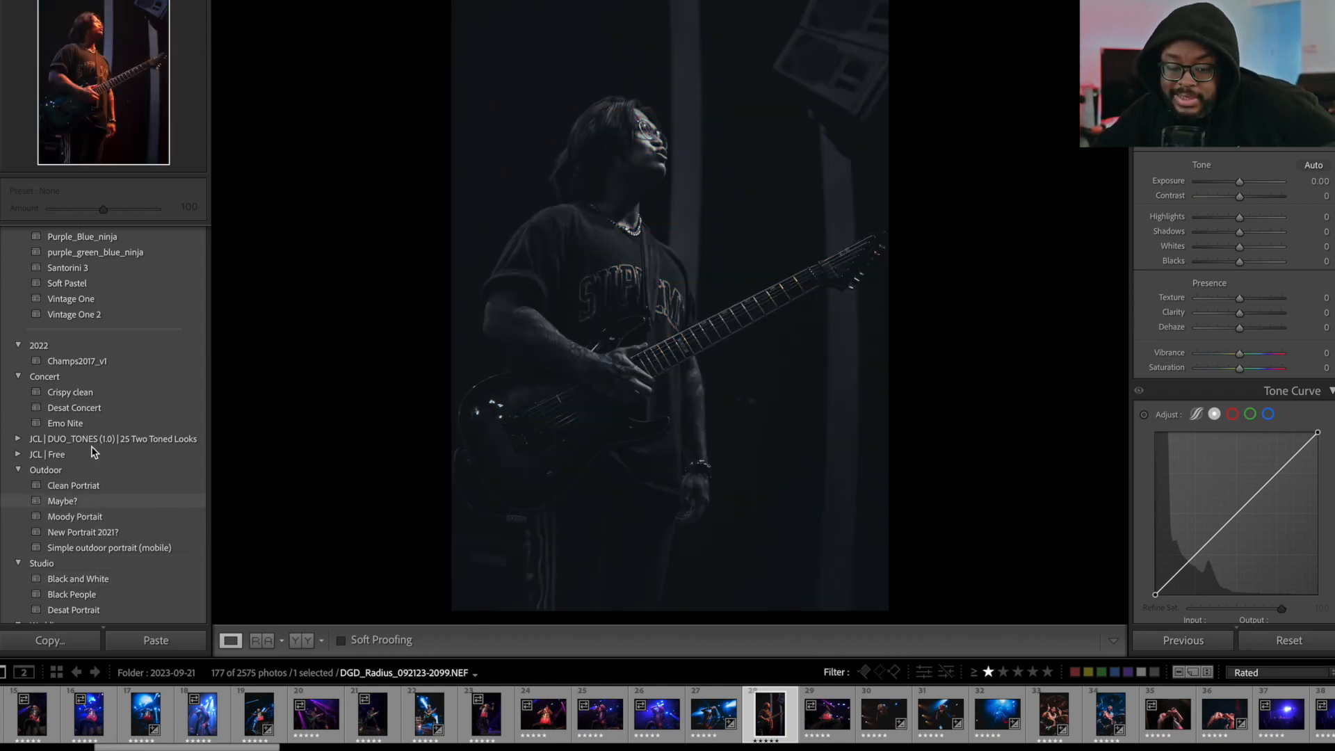
Apply the Crispy clean preset to the guitarist photo and straighten its tone curve, moving the upper point to input 202, output 190.
click(83, 393)
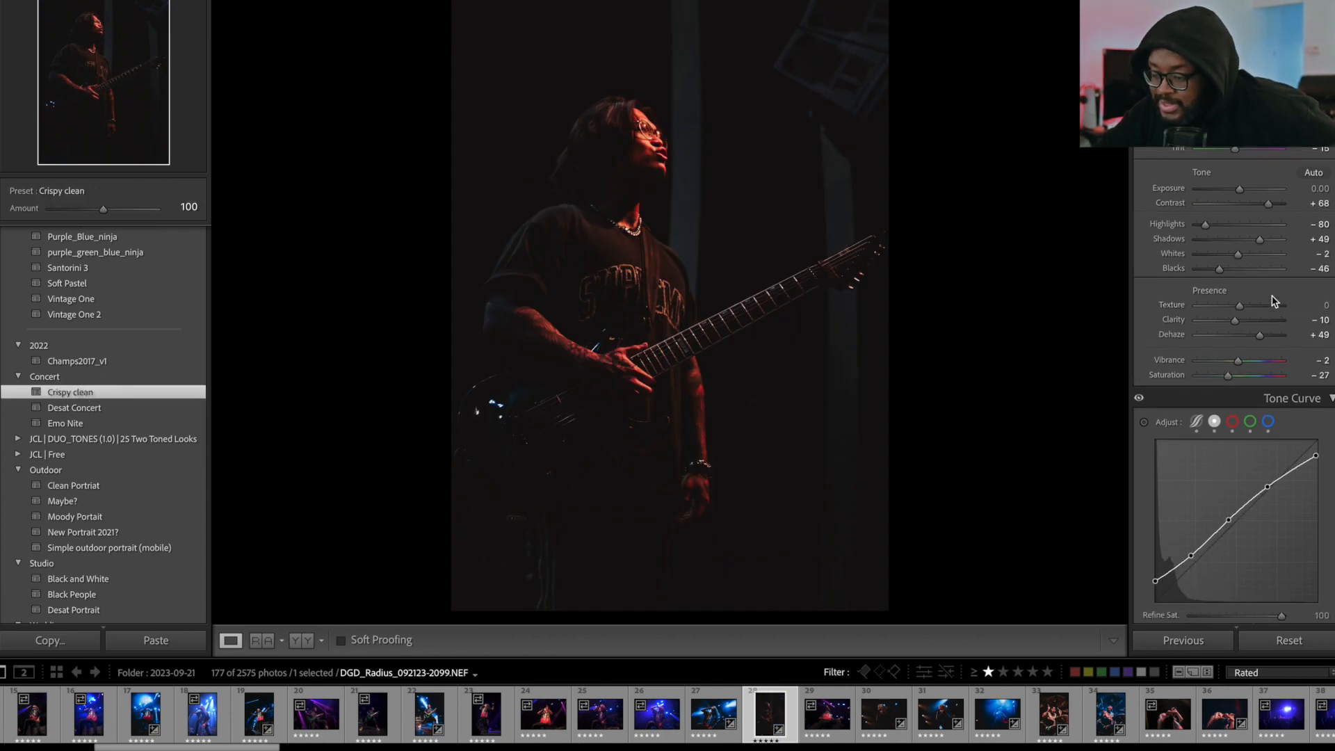
scroll(1272, 299, up, 2)
scroll(1273, 299, down, 3)
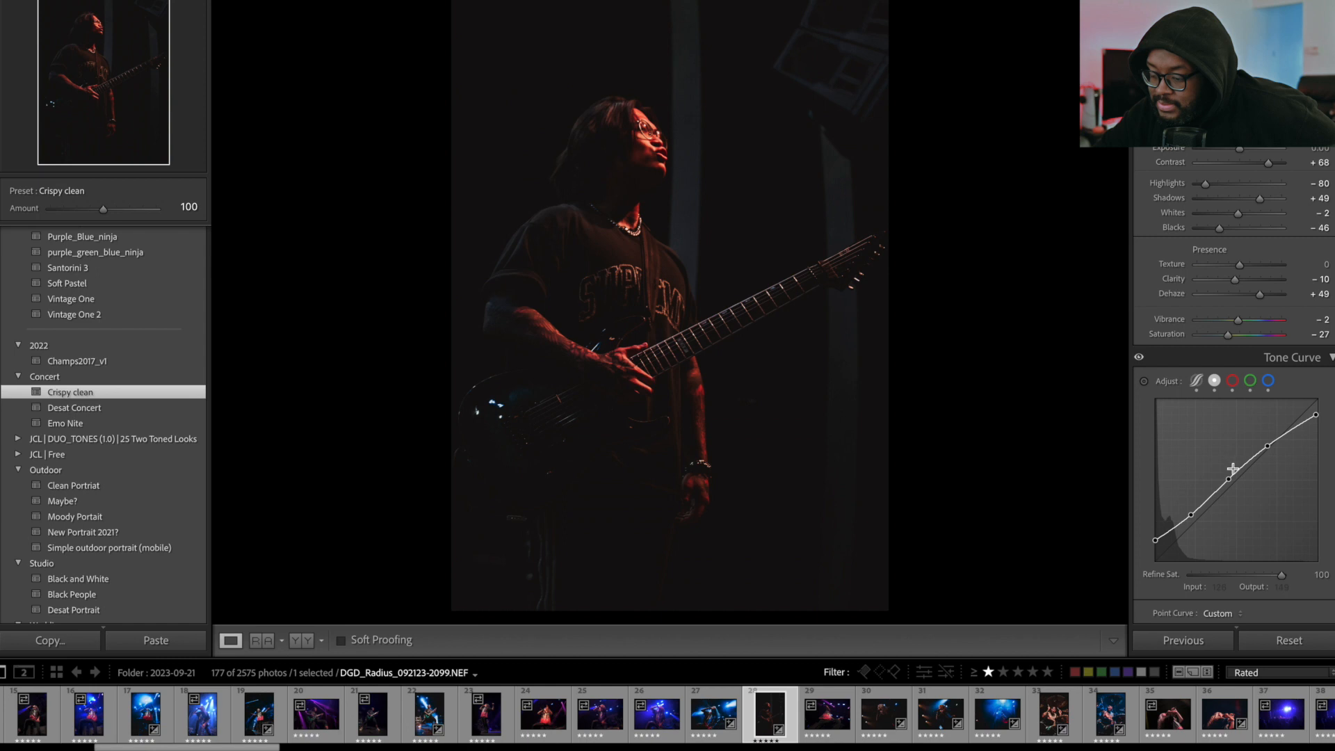
drag(1229, 480, 1284, 440)
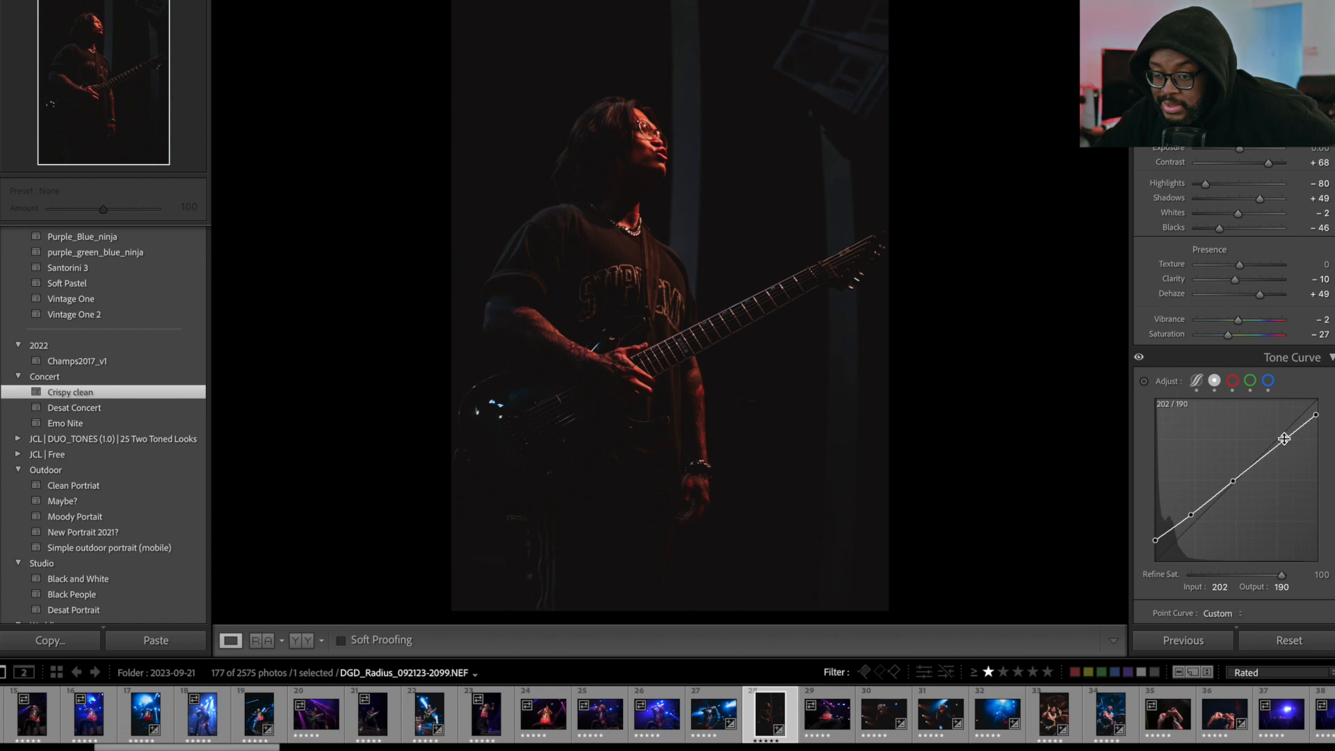
Set the guitarist photo's exposure to +0.60 and compare the result with the original.
scroll(1249, 290, up, 4)
drag(1240, 279, 1246, 284)
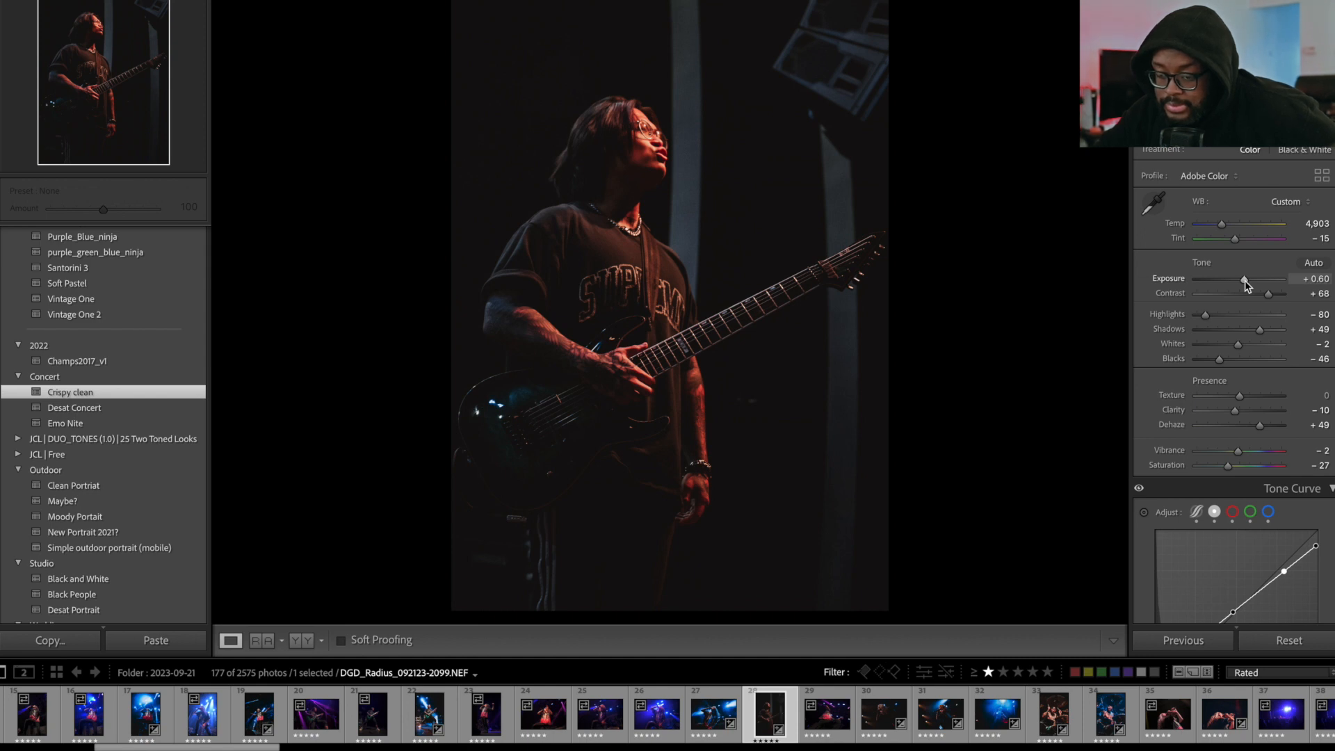
key(backslash)
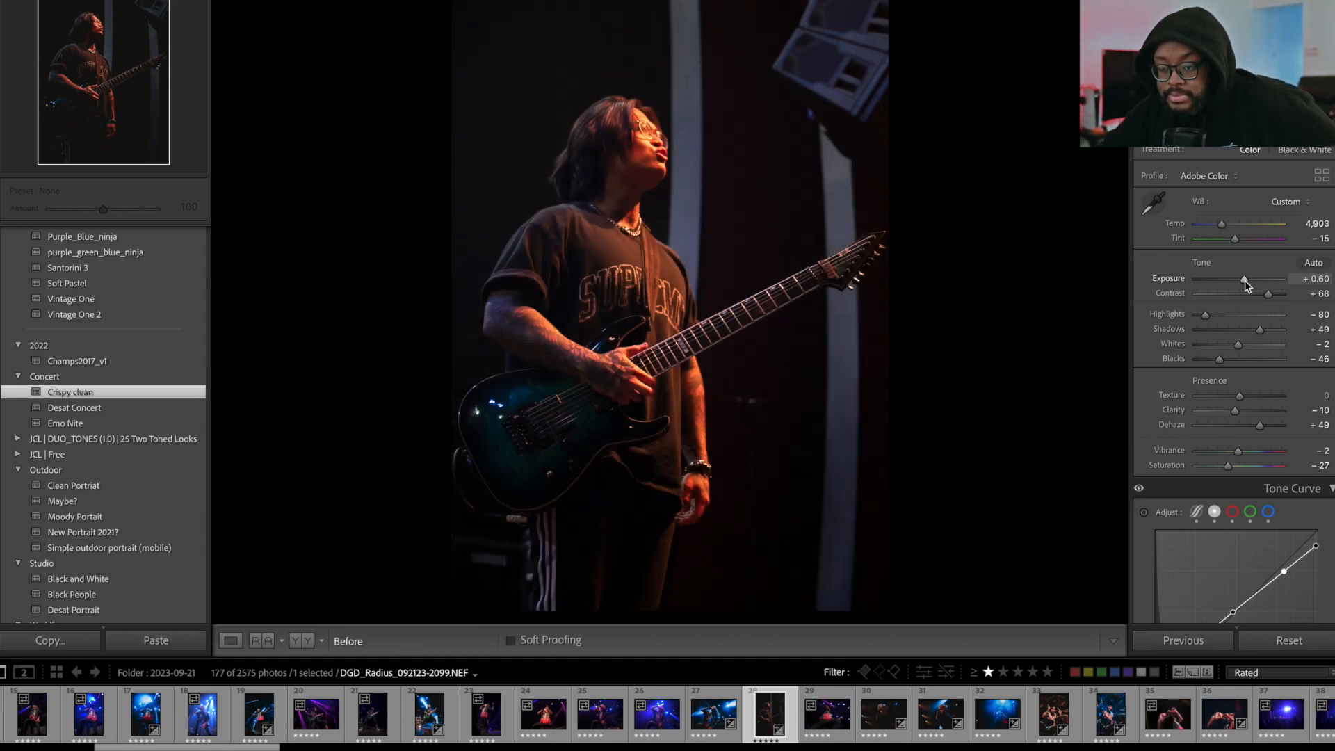
key(backslash)
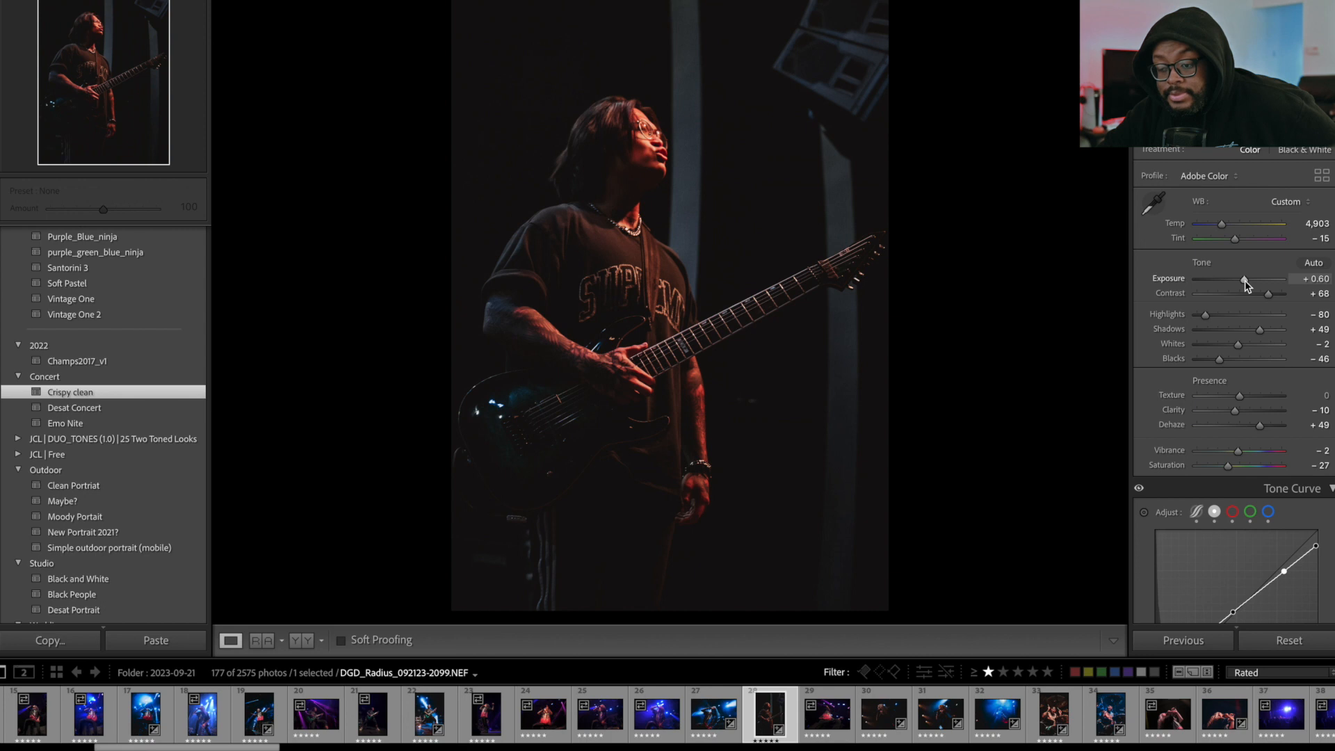
Open the red-bass player photo DGD_Radius_092123-2621.NEF and apply the Crispy clean preset.
click(866, 727)
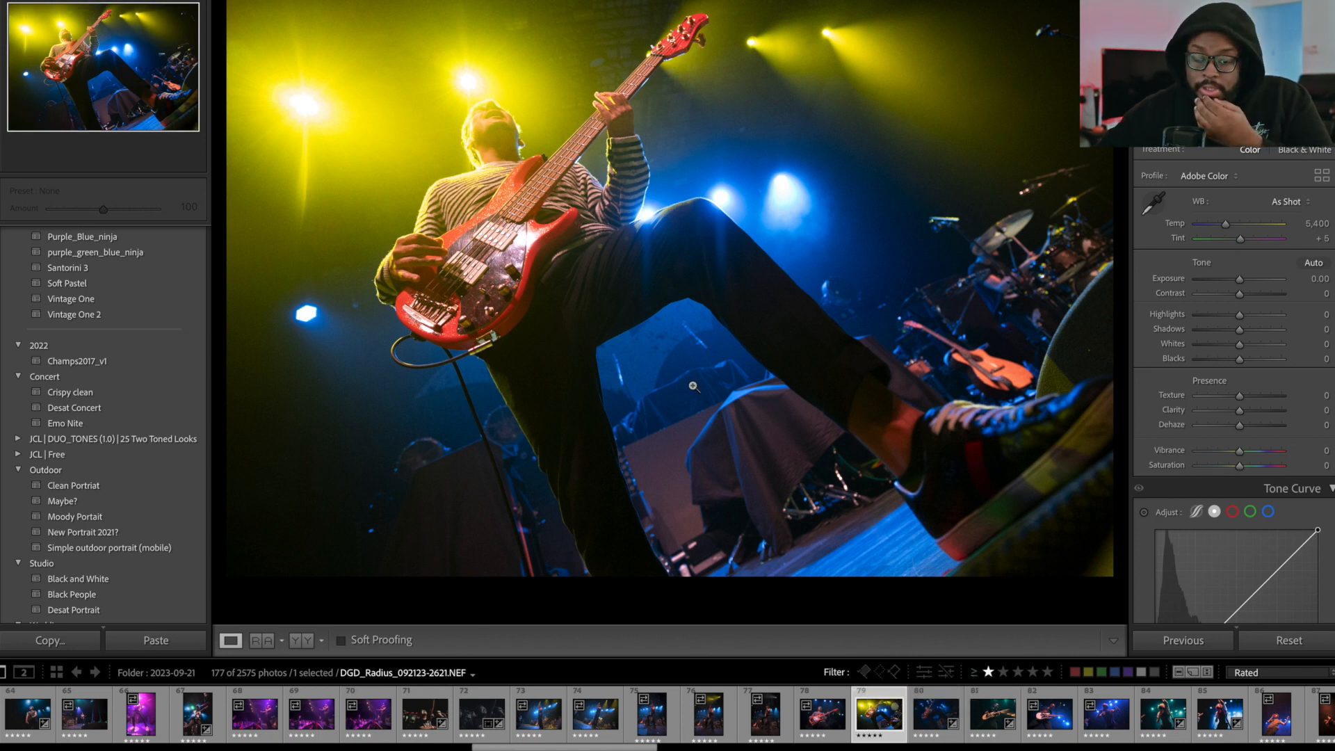
click(103, 412)
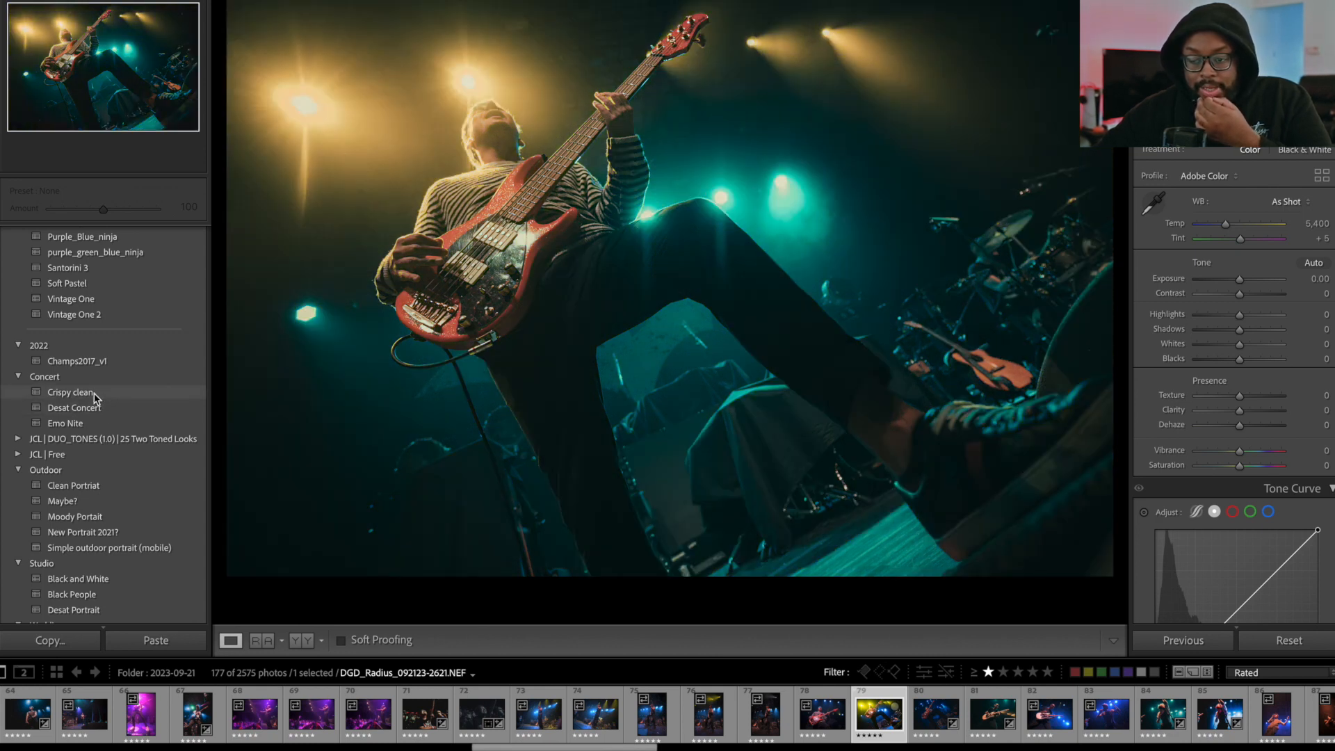
click(93, 393)
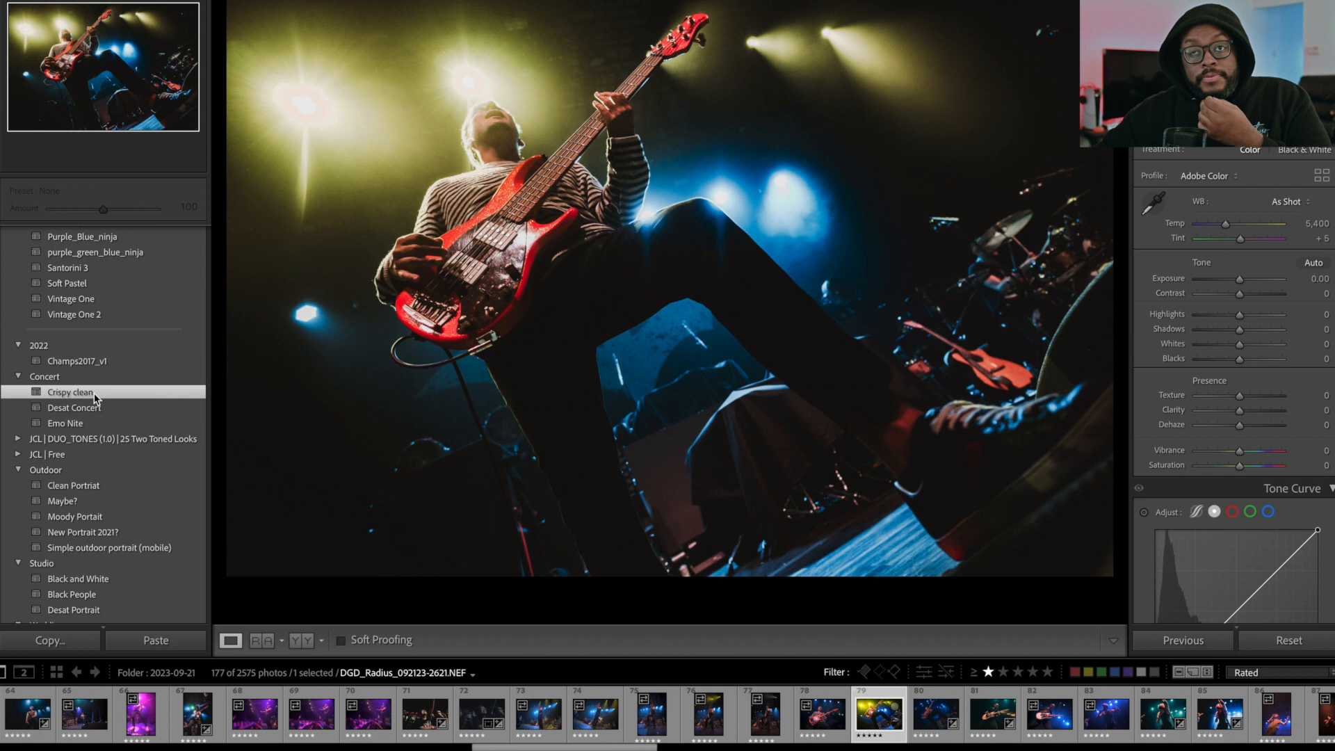
click(96, 395)
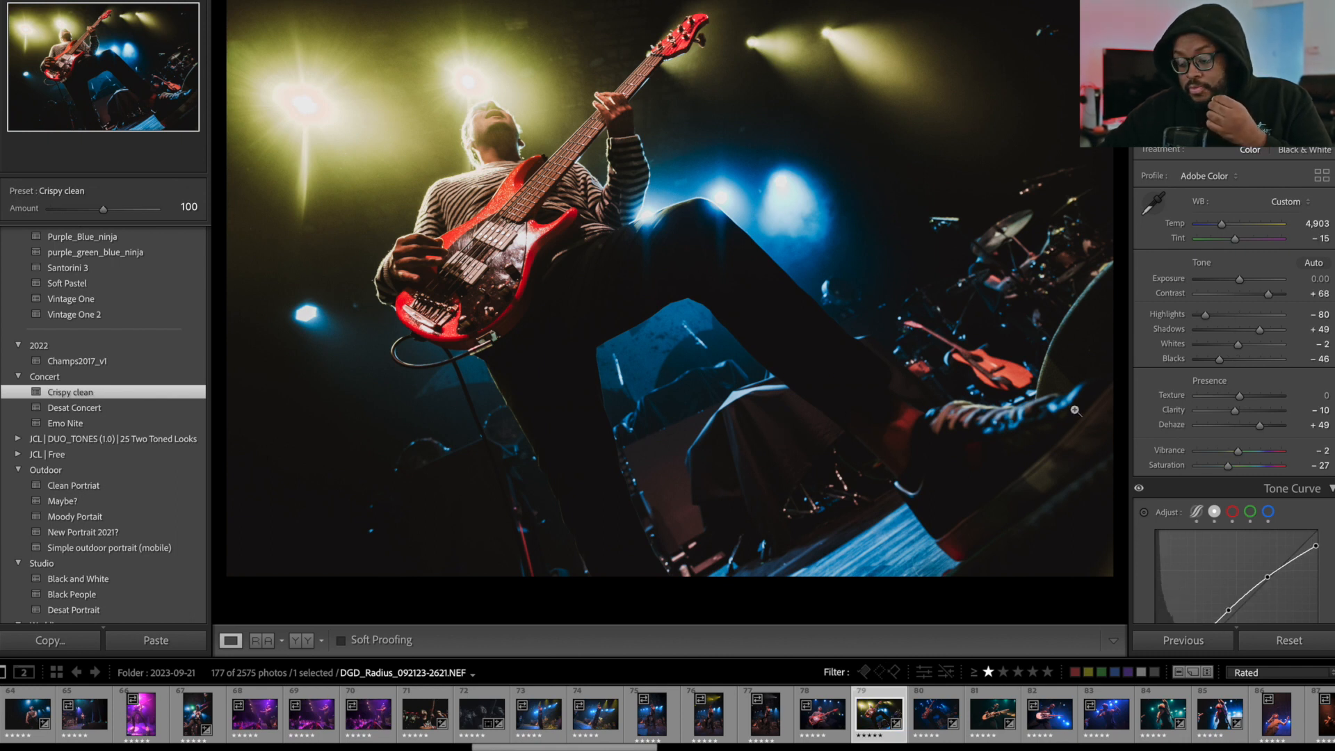
Compare the preset version of the bass player photo with its original, then open DGD_Radius_092123-2631.NEF.
key(backslash)
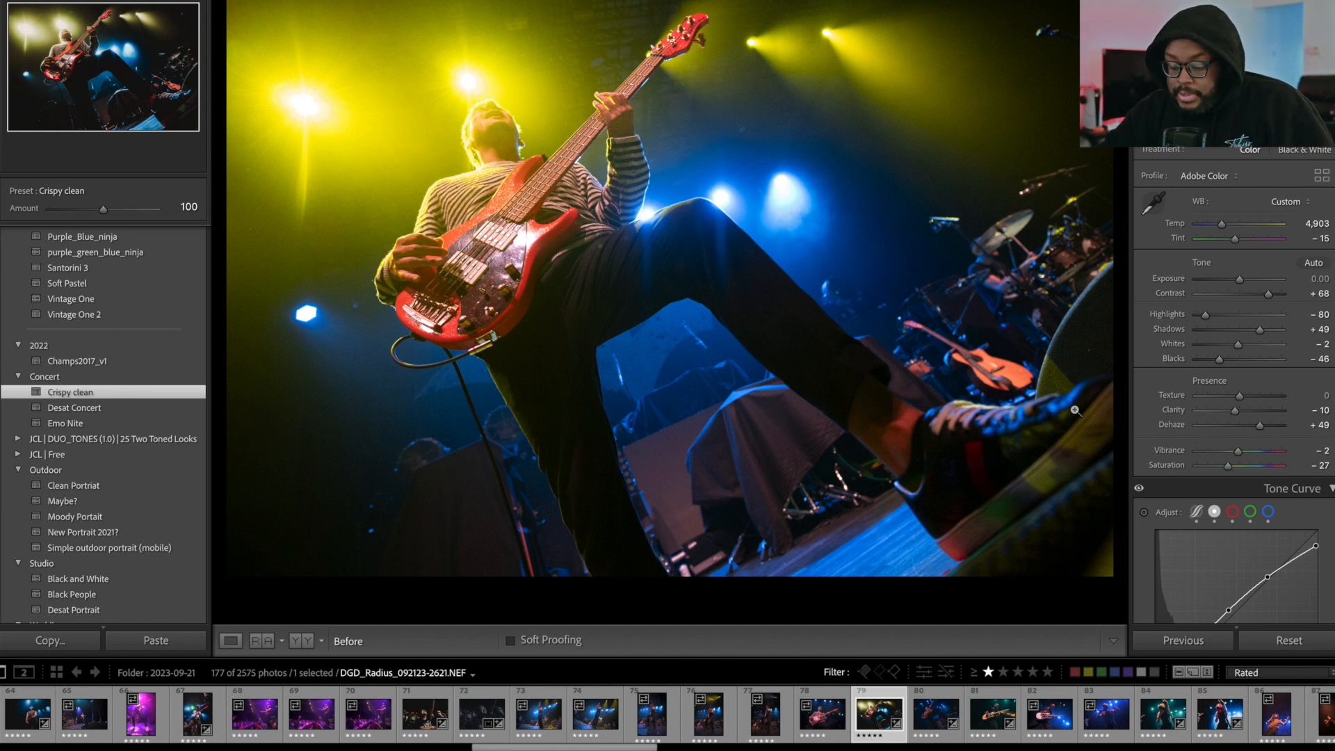
key(backslash)
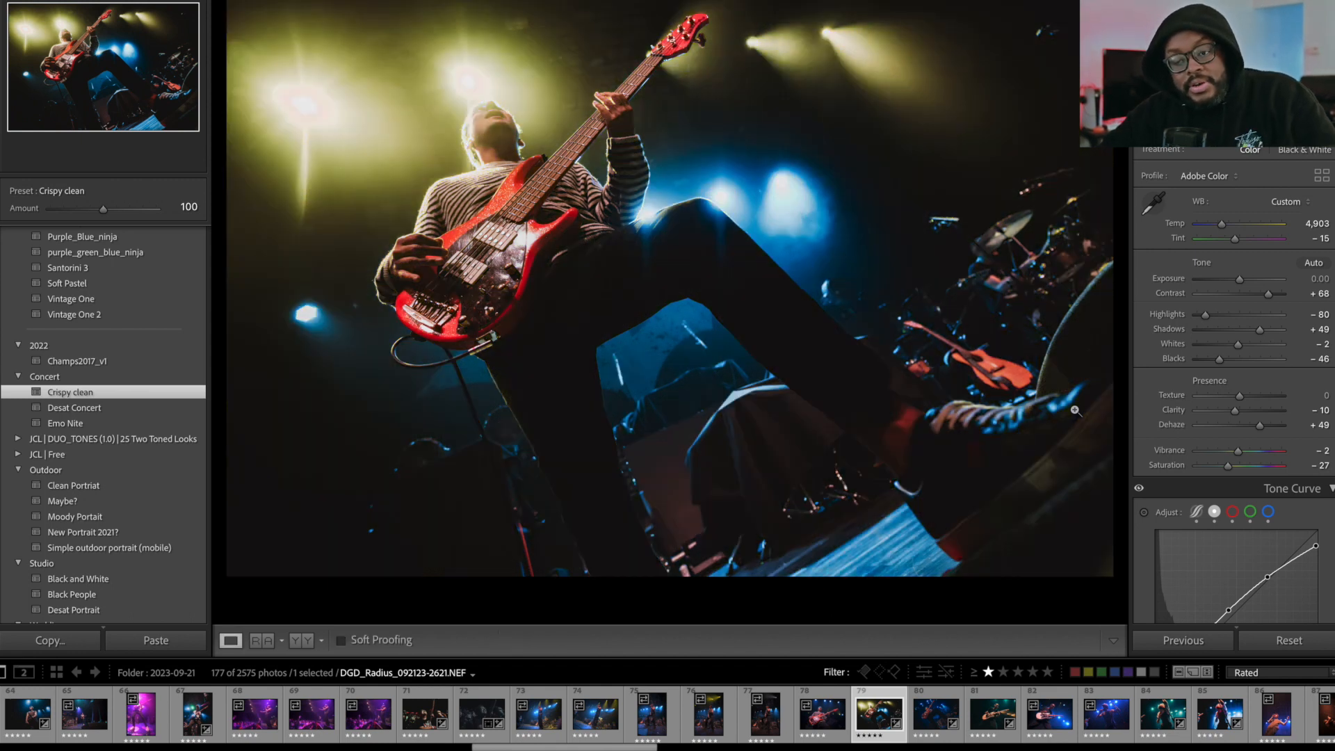
click(988, 722)
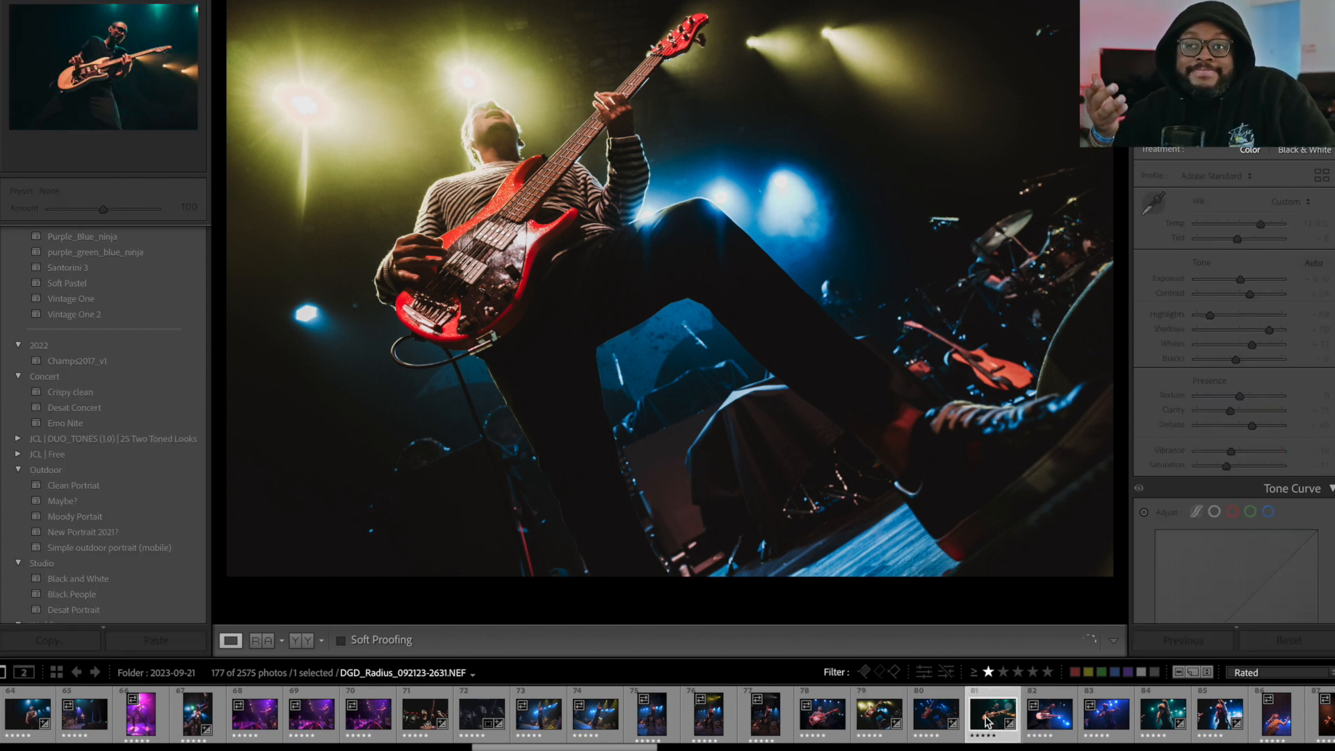